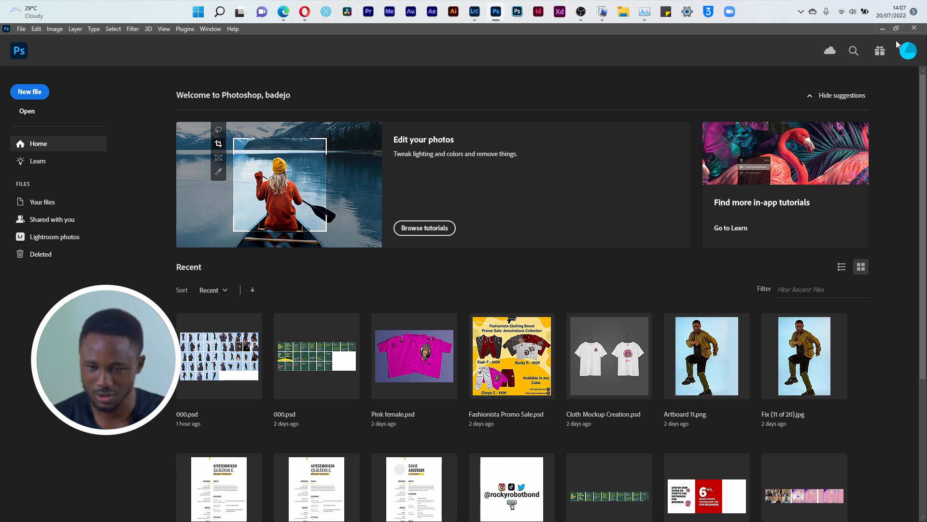
Step: Switch to File Explorer and open the 25th Birthday folder stored under Opera Download on drive D
{"action": "left_click", "coordinate": [882, 27]}
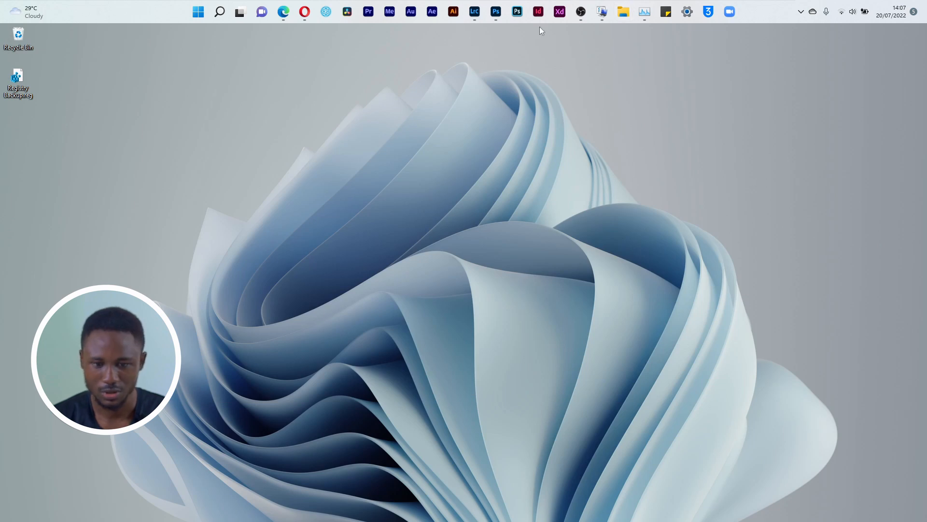
{"action": "left_click", "coordinate": [630, 10]}
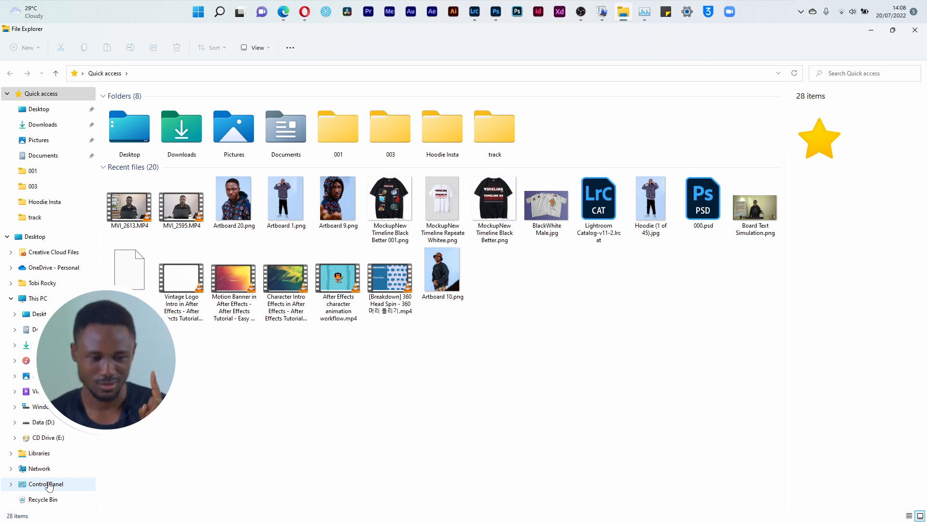
{"action": "left_click", "coordinate": [44, 423]}
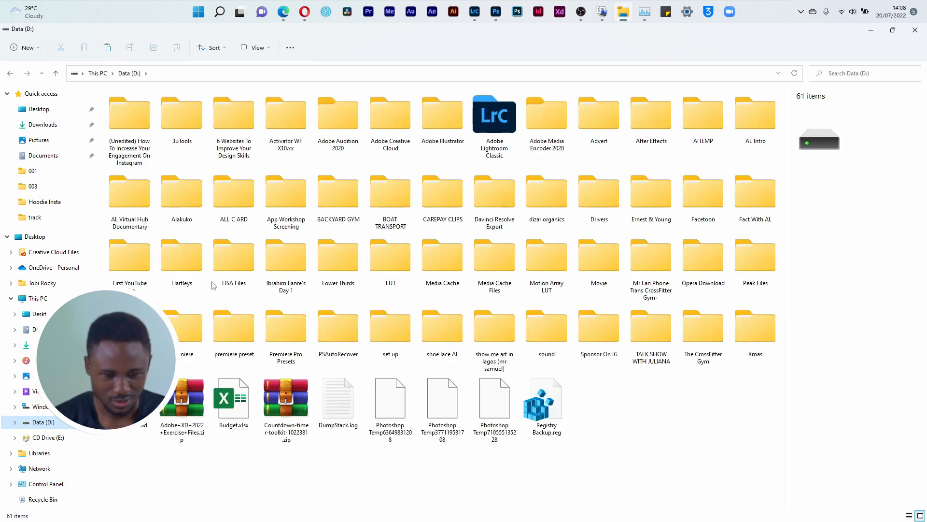
{"action": "left_click", "coordinate": [268, 214]}
{"action": "left_click", "coordinate": [699, 275]}
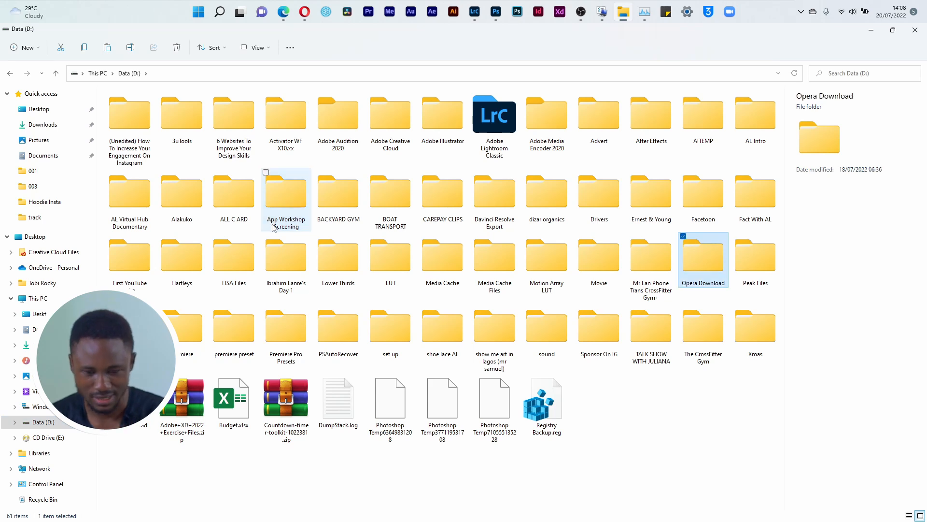
{"action": "double_click", "coordinate": [699, 274]}
{"action": "double_click", "coordinate": [277, 188]}
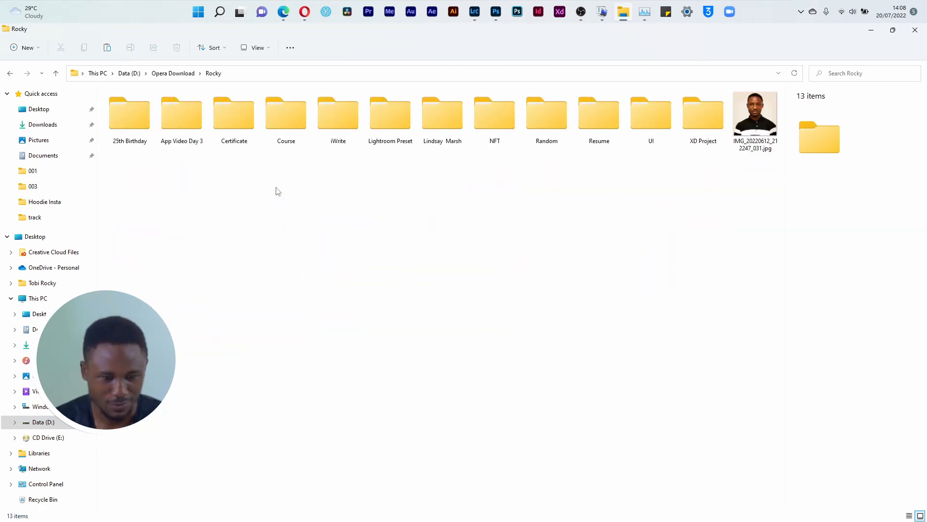
{"action": "double_click", "coordinate": [131, 116]}
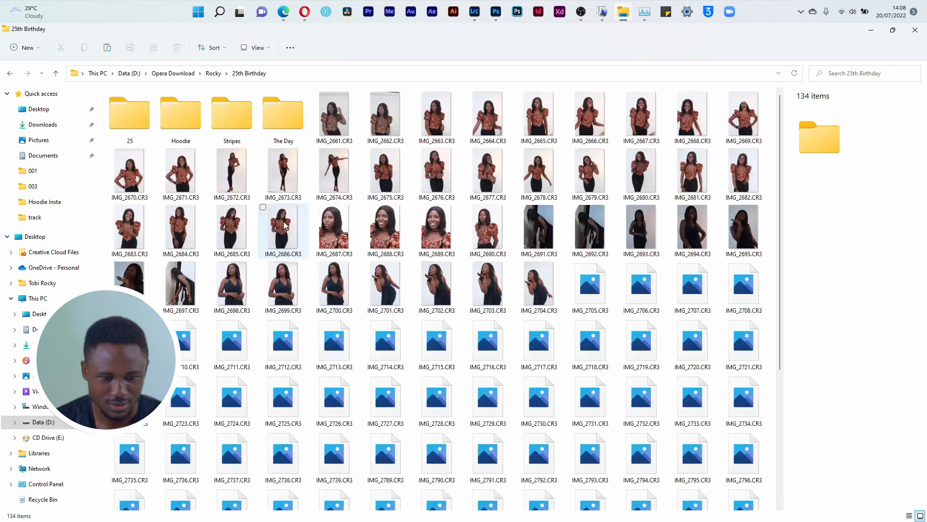
Step: Browse the photos in the 25 JPG folder inside the 25 subfolder
{"action": "double_click", "coordinate": [129, 116]}
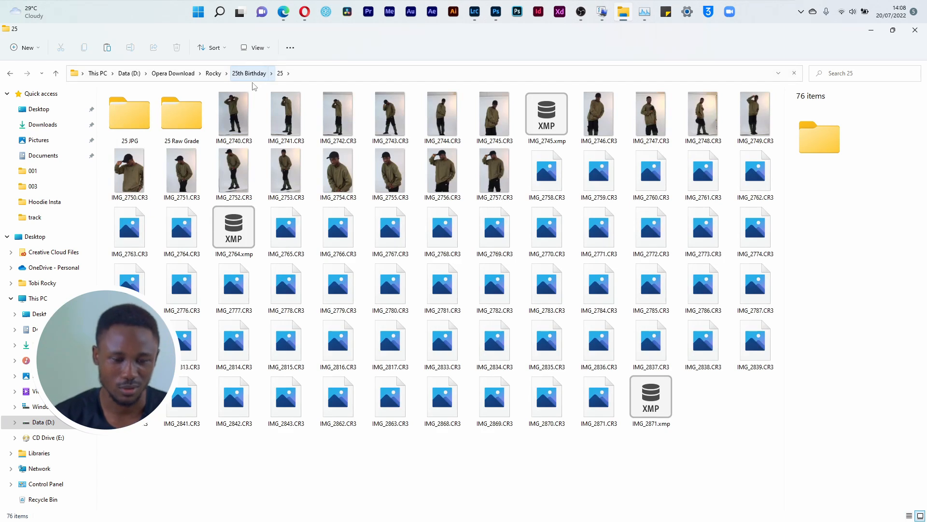
{"action": "double_click", "coordinate": [146, 126]}
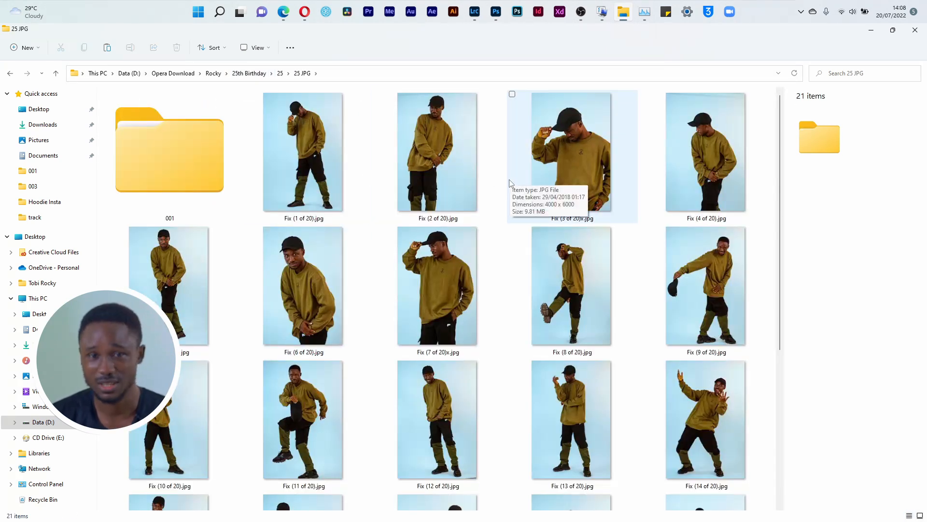
{"action": "scroll", "coordinate": [783, 182], "scroll_direction": "down", "scroll_amount": 3}
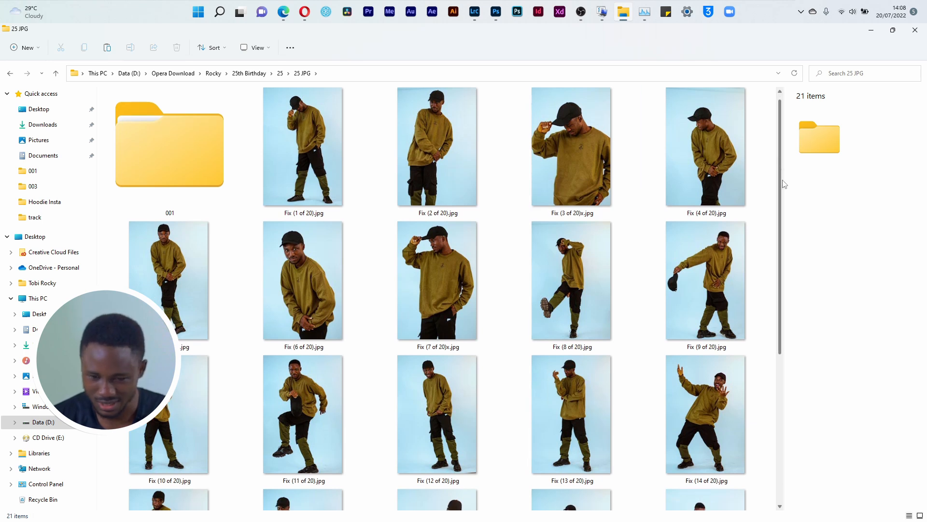
{"action": "scroll", "coordinate": [804, 261], "scroll_direction": "down", "scroll_amount": 2}
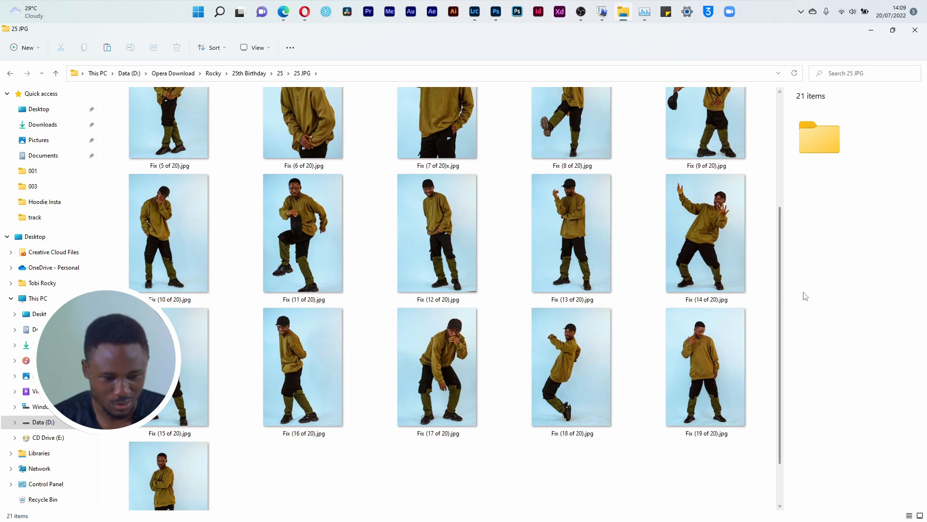
{"action": "scroll", "coordinate": [445, 422], "scroll_direction": "down", "scroll_amount": 2}
{"action": "left_click_drag", "start_coordinate": [782, 358], "coordinate": [783, 249]}
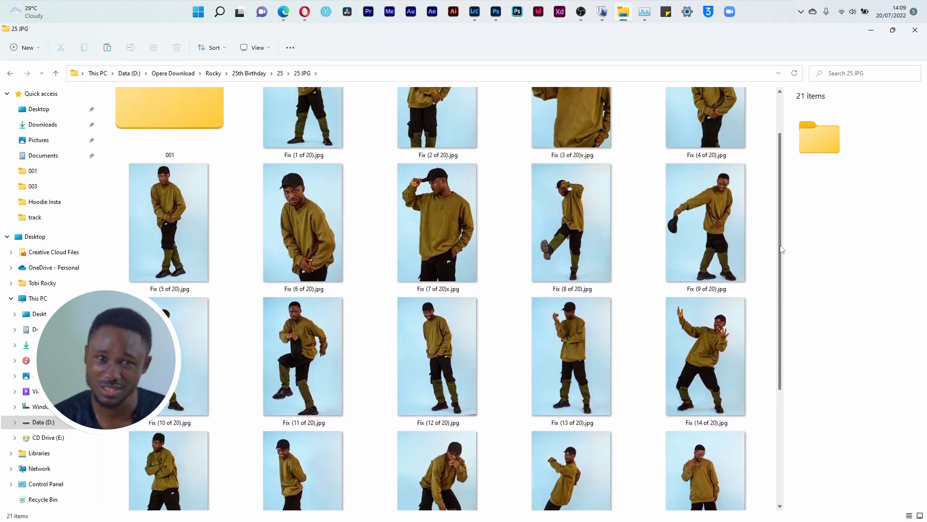
Step: Go back to the 25th Birthday folder and open the Graded JPG folder inside The Day
{"action": "left_click", "coordinate": [249, 73]}
{"action": "left_click", "coordinate": [199, 120]}
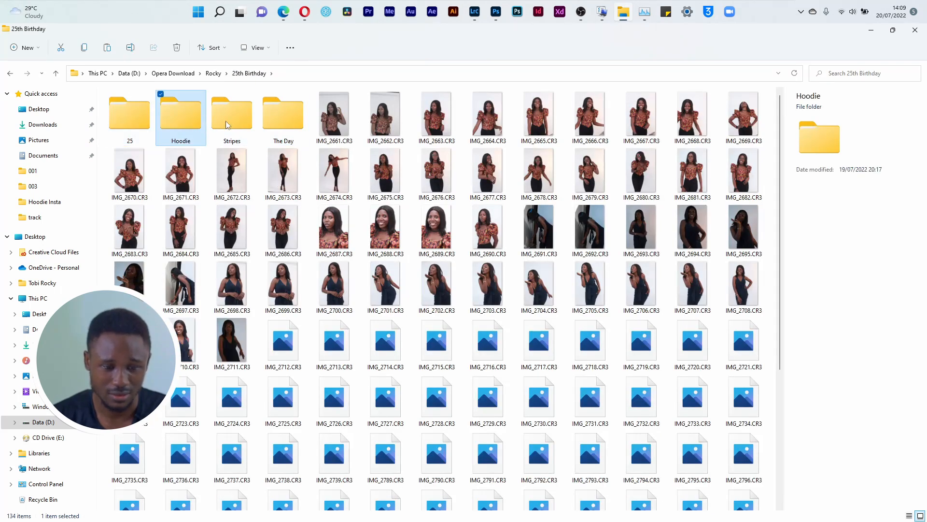
{"action": "double_click", "coordinate": [141, 129]}
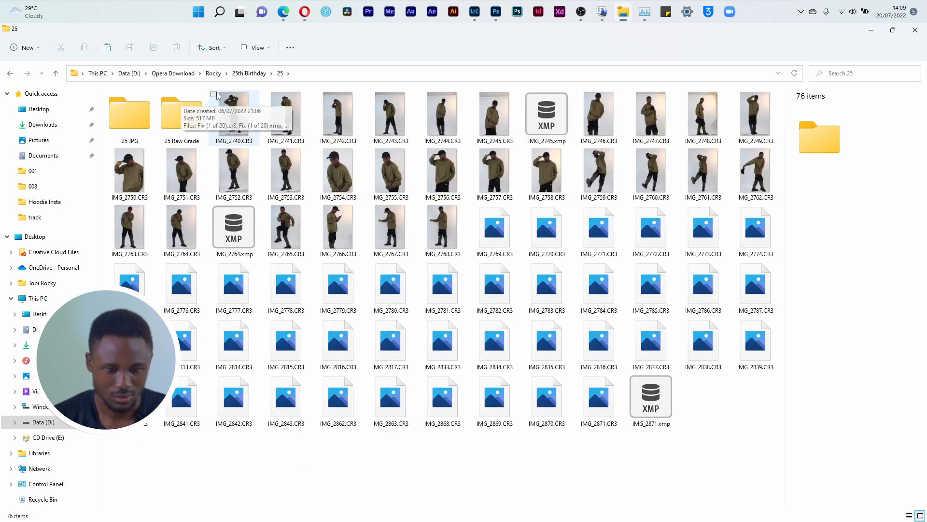
{"action": "left_click", "coordinate": [213, 73]}
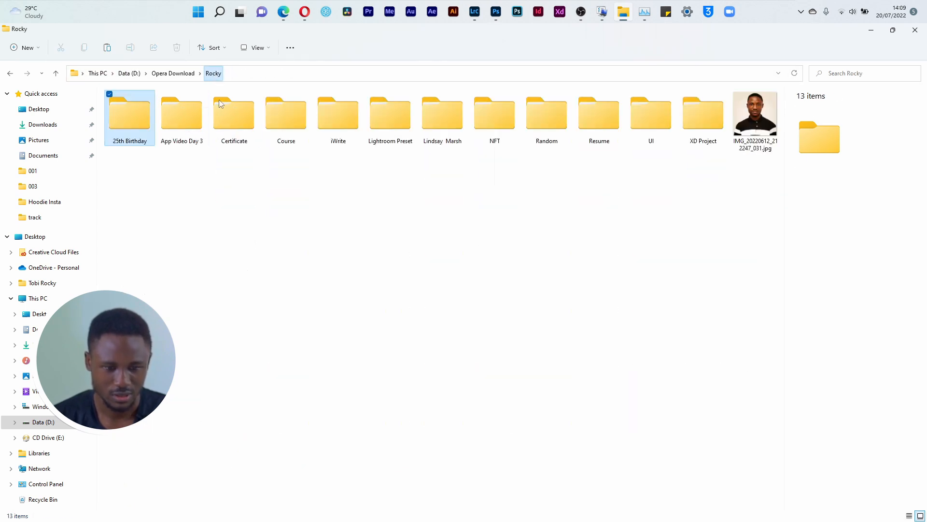
{"action": "double_click", "coordinate": [124, 120]}
{"action": "double_click", "coordinate": [264, 122]}
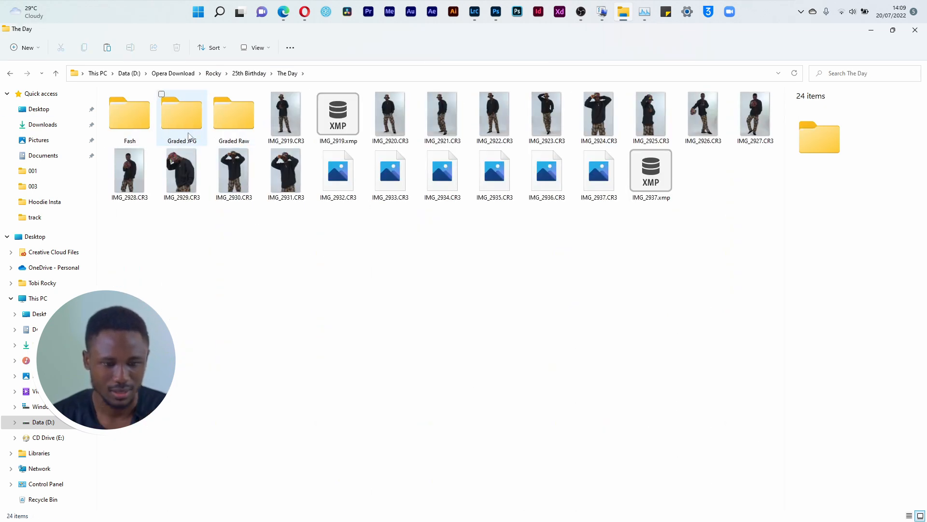
{"action": "double_click", "coordinate": [196, 113]}
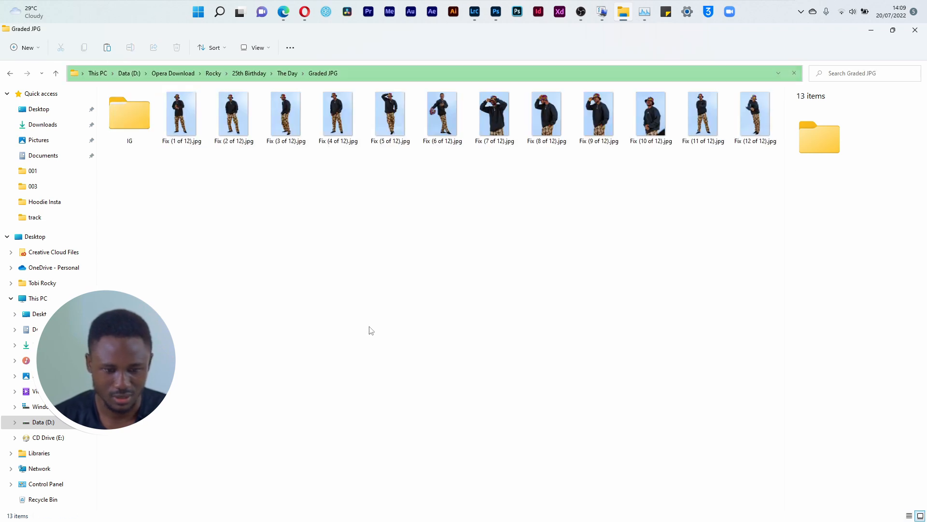
Step: View the Graded JPG photos one after another in the photo viewer, starting at Fix (1 of 12).jpg, and close the viewer
{"action": "double_click", "coordinate": [203, 123]}
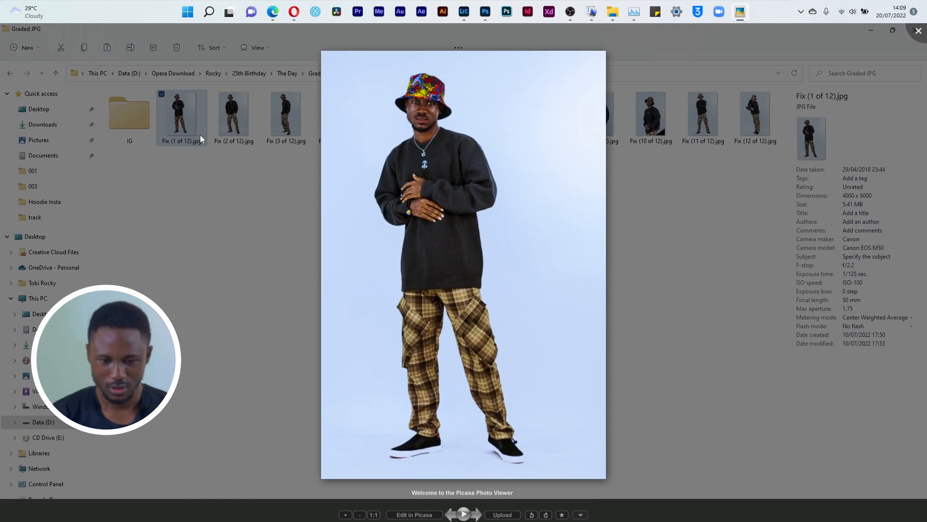
{"action": "key", "text": "Right"}
{"action": "key", "text": "Right"}
{"action": "key", "text": "Right"}
{"action": "key", "text": "Right"}
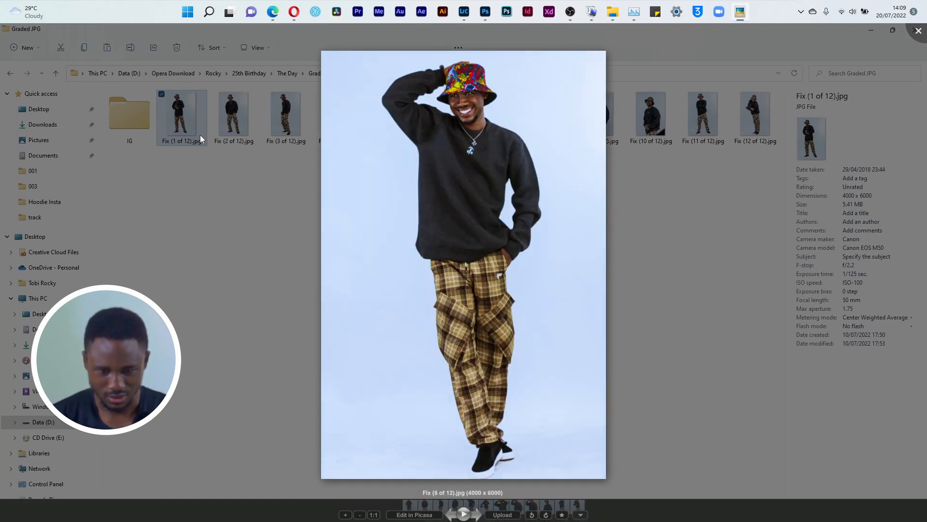
{"action": "key", "text": "Right"}
{"action": "key", "text": "Right"}
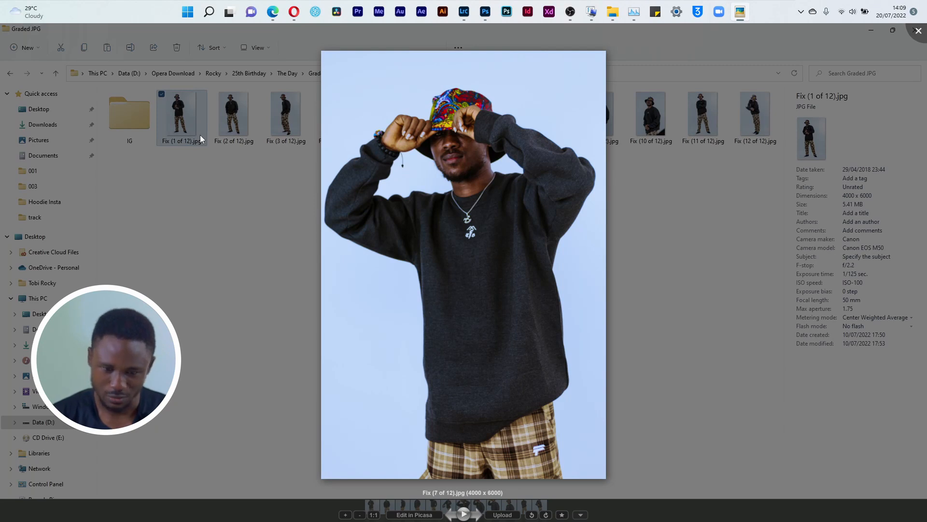
{"action": "key", "text": "Right"}
{"action": "key", "text": "Right"}
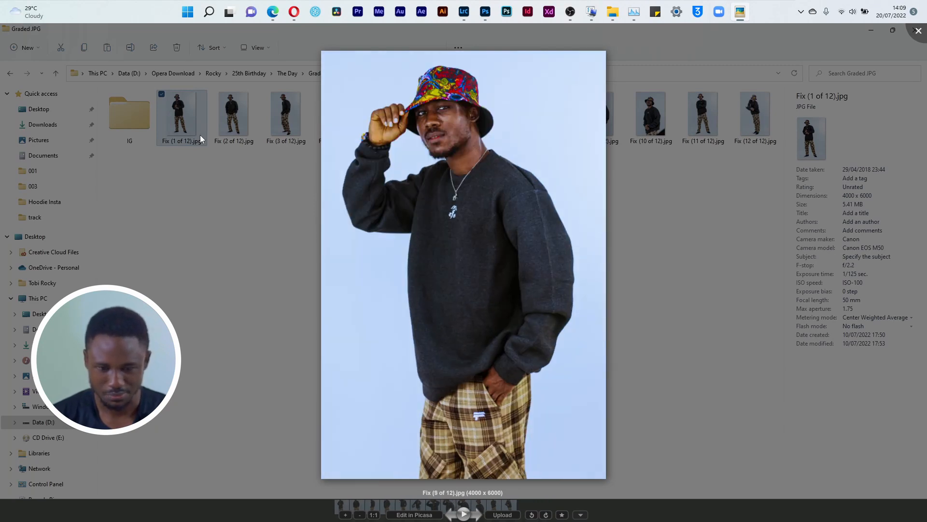
{"action": "key", "text": "Right"}
{"action": "key", "text": "Left"}
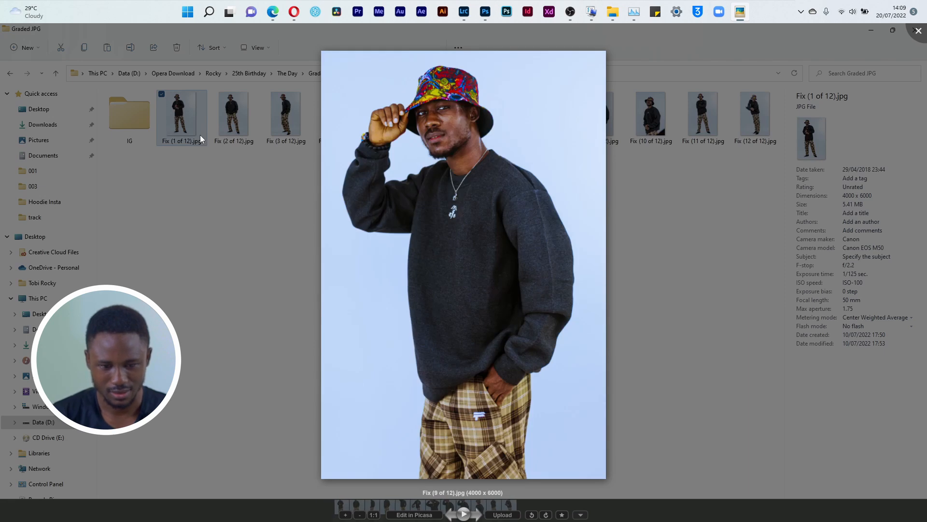
{"action": "key", "text": "Right"}
{"action": "key", "text": "Right"}
{"action": "key", "text": "Left"}
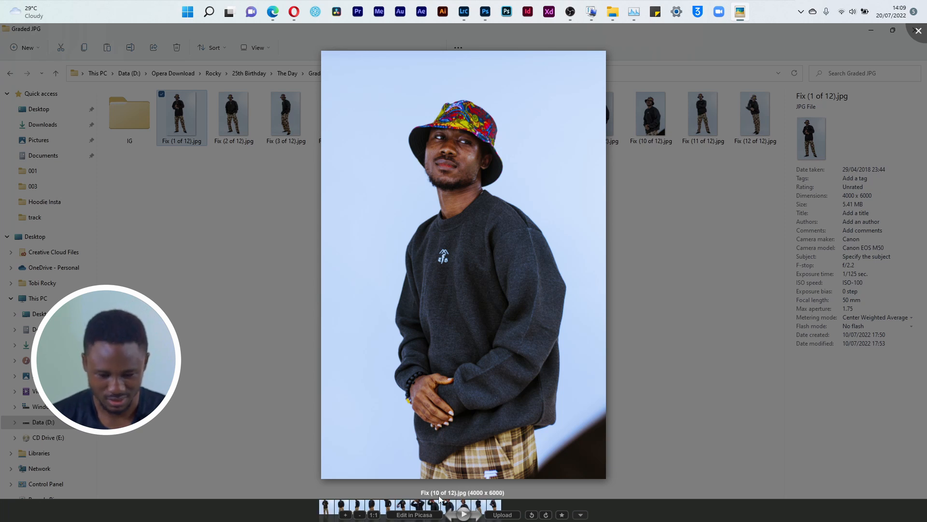
{"action": "left_click", "coordinate": [734, 173]}
Step: Load Fix (10 of 12).jpg from the Graded JPG folder into Photoshop as a new document
{"action": "left_click", "coordinate": [665, 119]}
{"action": "left_click", "coordinate": [496, 12]}
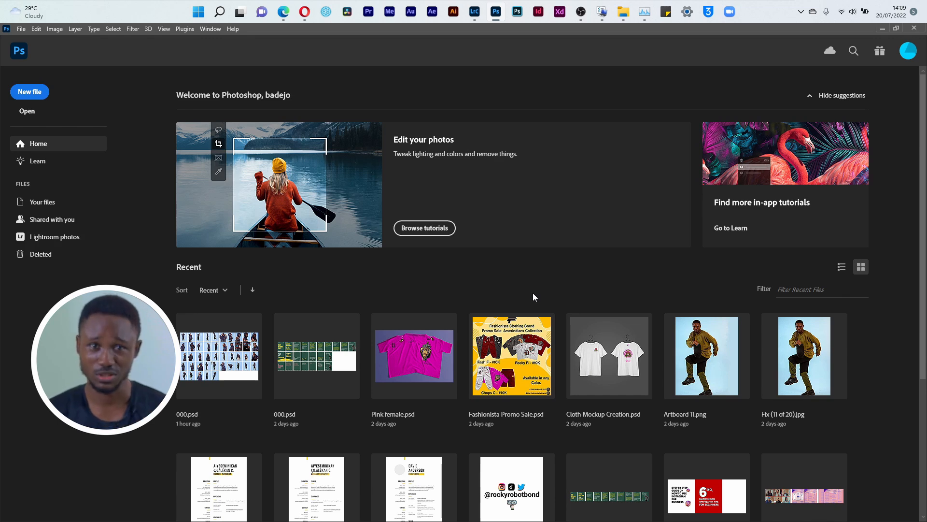
{"action": "left_click", "coordinate": [884, 29]}
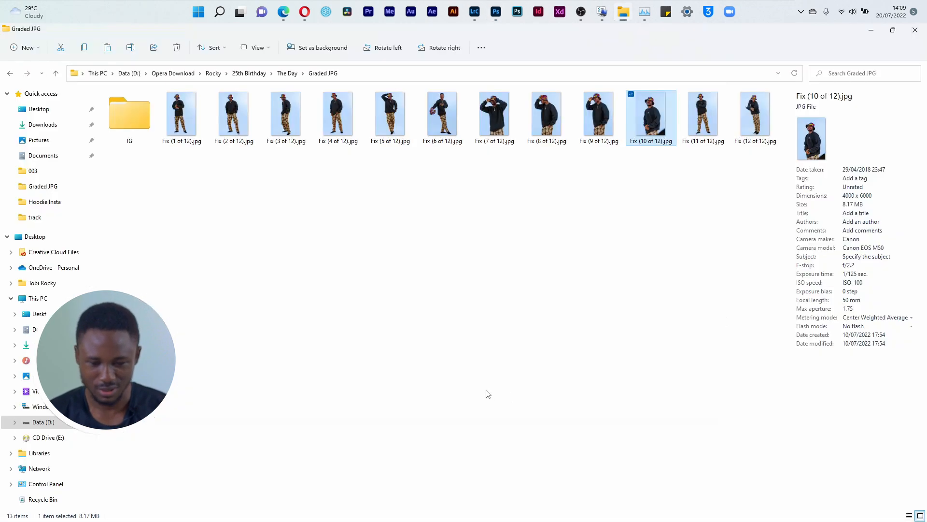
{"action": "left_click_drag", "start_coordinate": [651, 111], "coordinate": [458, 244]}
{"action": "key", "text": "alt+Tab"}
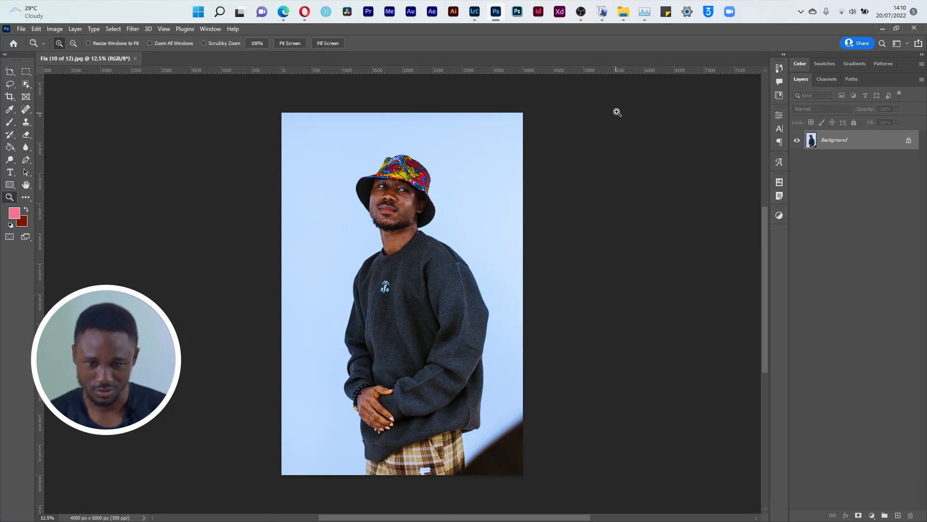
Step: Close the Fix (10 of 12).jpg document
{"action": "left_click", "coordinate": [581, 14]}
{"action": "left_click", "coordinate": [582, 15]}
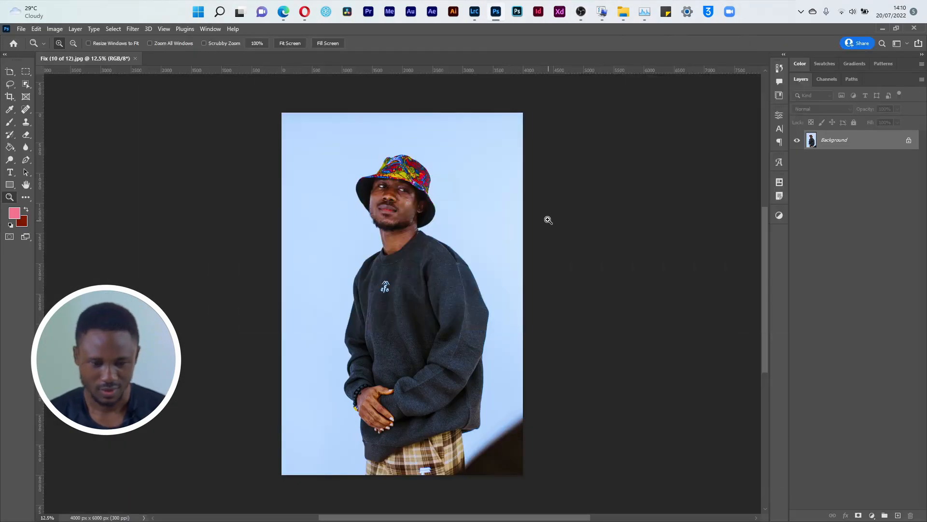
{"action": "left_click", "coordinate": [135, 59]}
Step: Open the raw photo IMG_2931.CR3 from The Day folder in Camera Raw
{"action": "left_click", "coordinate": [21, 29]}
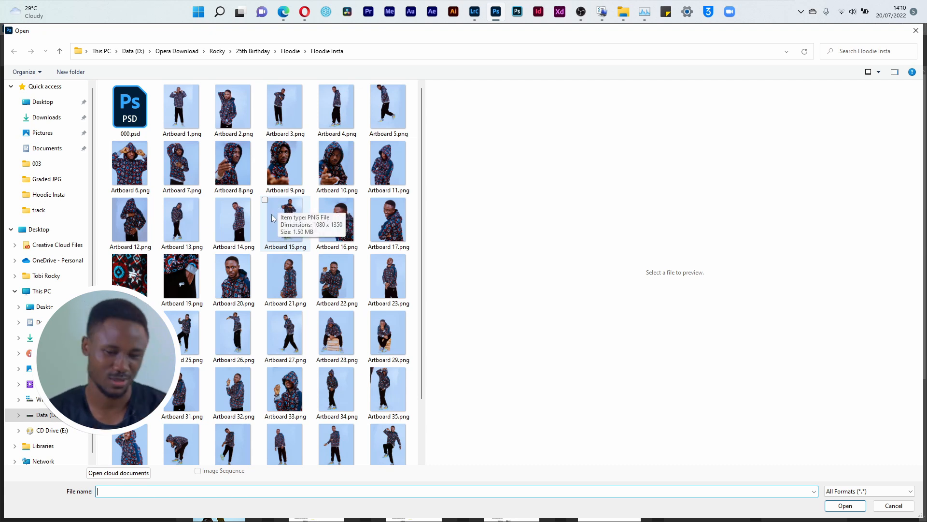
{"action": "left_click", "coordinate": [277, 52]}
{"action": "left_click", "coordinate": [292, 96]}
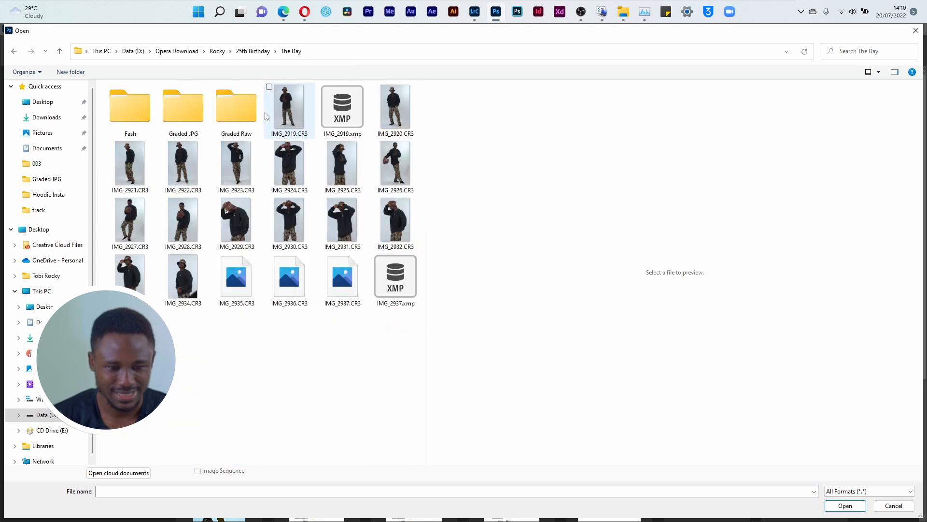
{"action": "left_click", "coordinate": [201, 100]}
{"action": "double_click", "coordinate": [201, 100]}
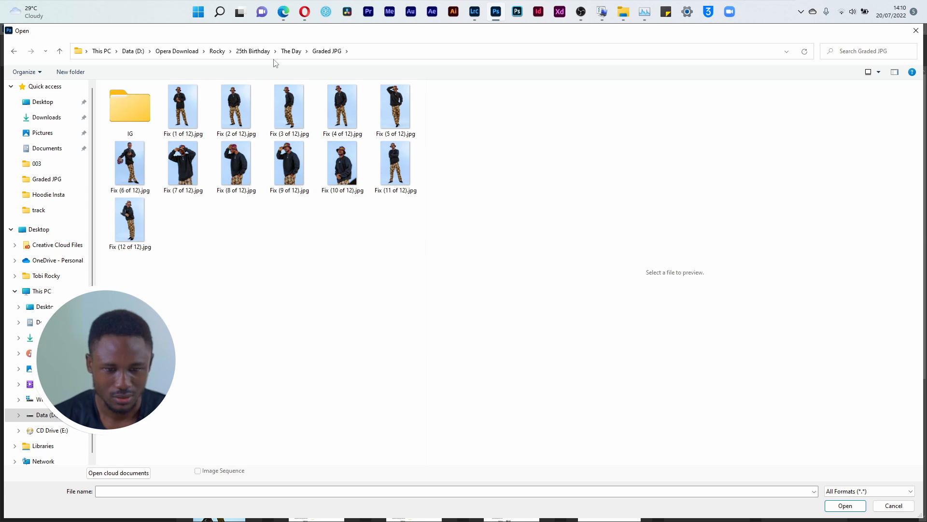
{"action": "left_click", "coordinate": [291, 52]}
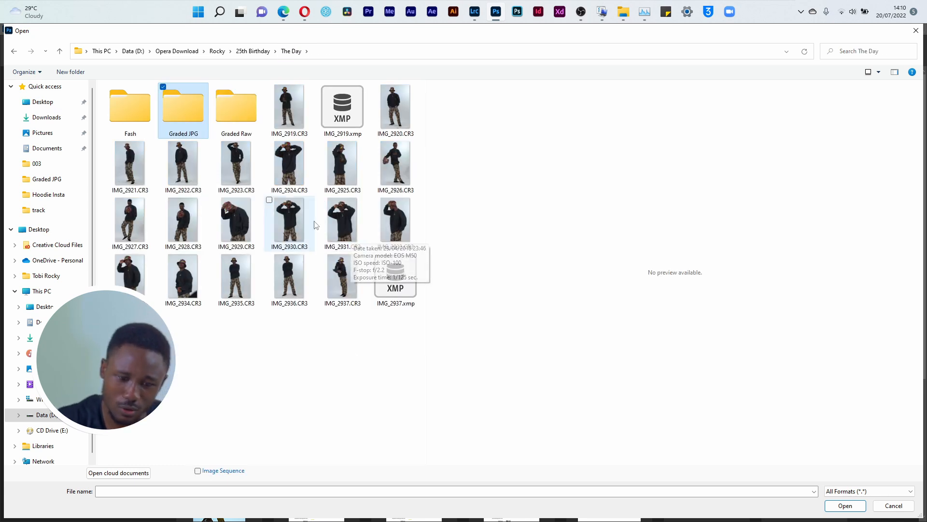
{"action": "double_click", "coordinate": [349, 224]}
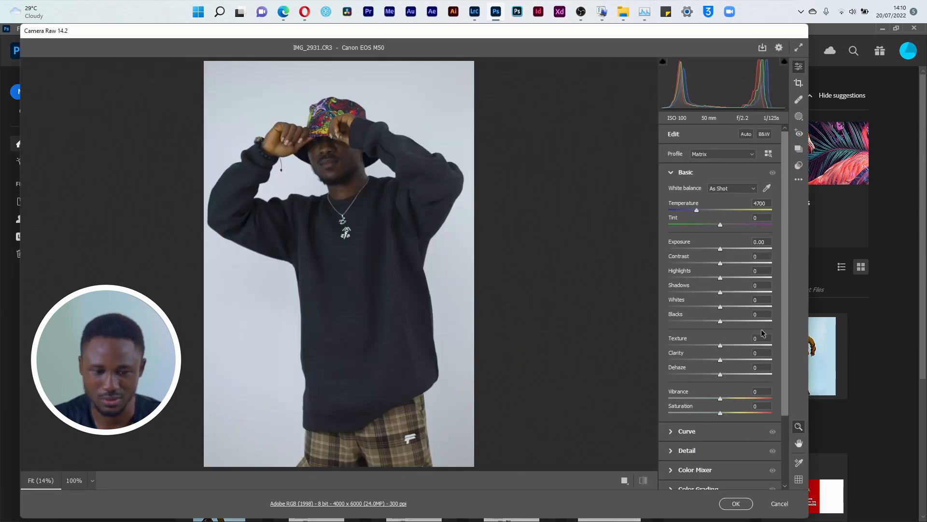
Step: Try a tint of +20 and a contrast of +4 on the raw photo, and cancel Camera Raw
{"action": "left_click_drag", "start_coordinate": [720, 224], "coordinate": [722, 255]}
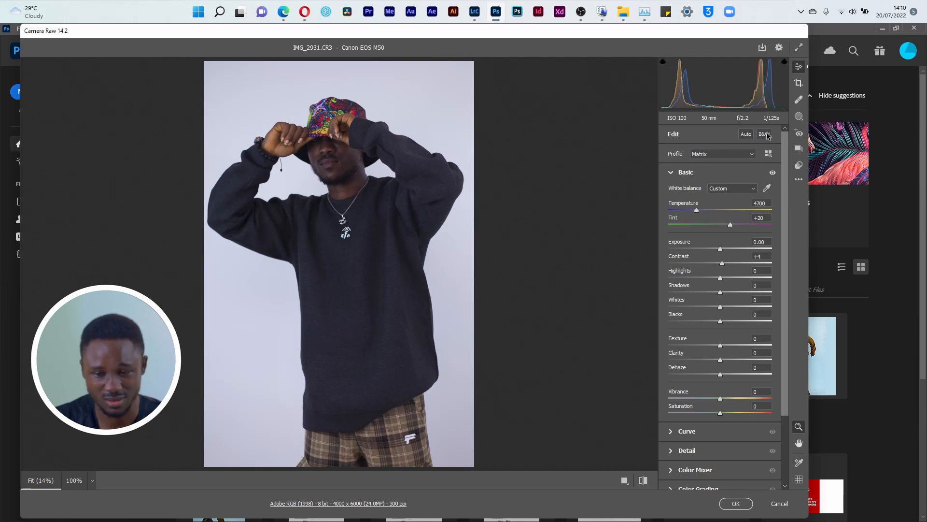
{"action": "left_click", "coordinate": [779, 503]}
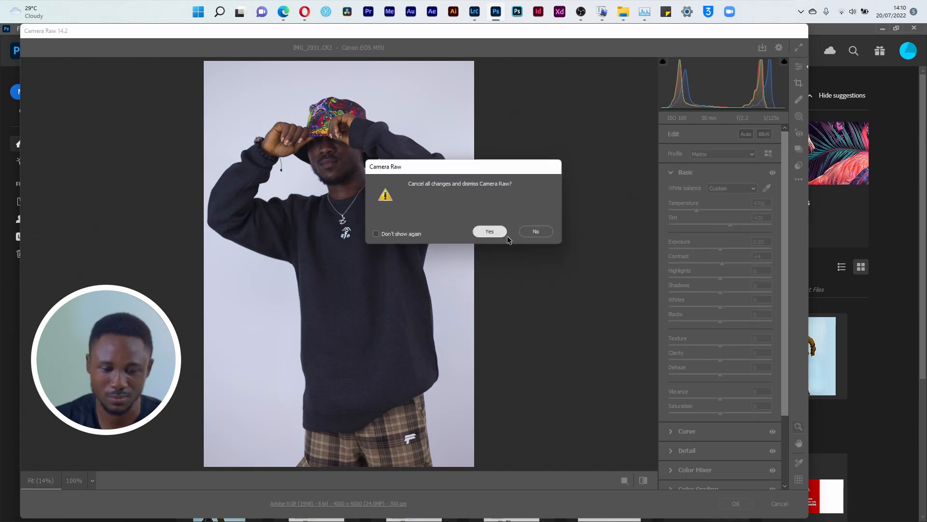
{"action": "left_click", "coordinate": [489, 231]}
Step: Open Fix (10 of 12).jpg from the Graded JPG folder as a new document
{"action": "left_click", "coordinate": [22, 29]}
{"action": "left_click", "coordinate": [33, 48]}
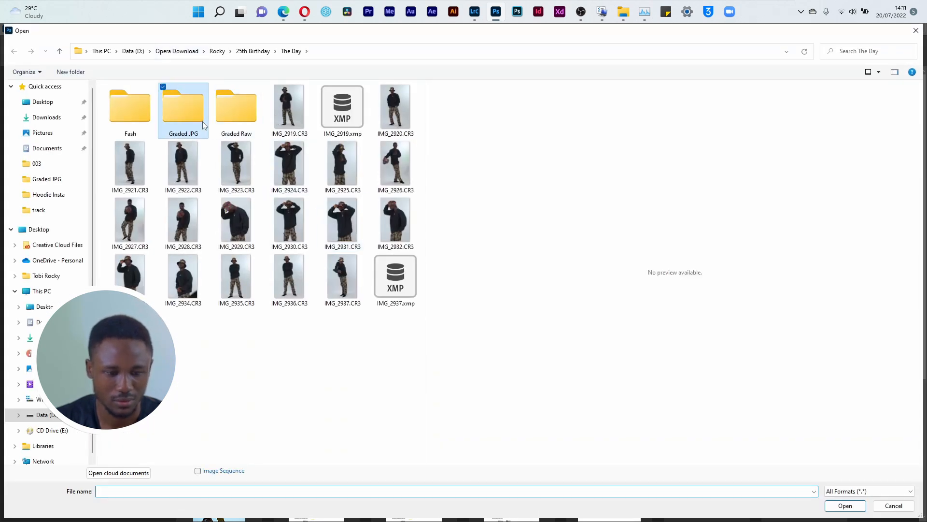
{"action": "double_click", "coordinate": [183, 107]}
{"action": "left_click", "coordinate": [342, 165]}
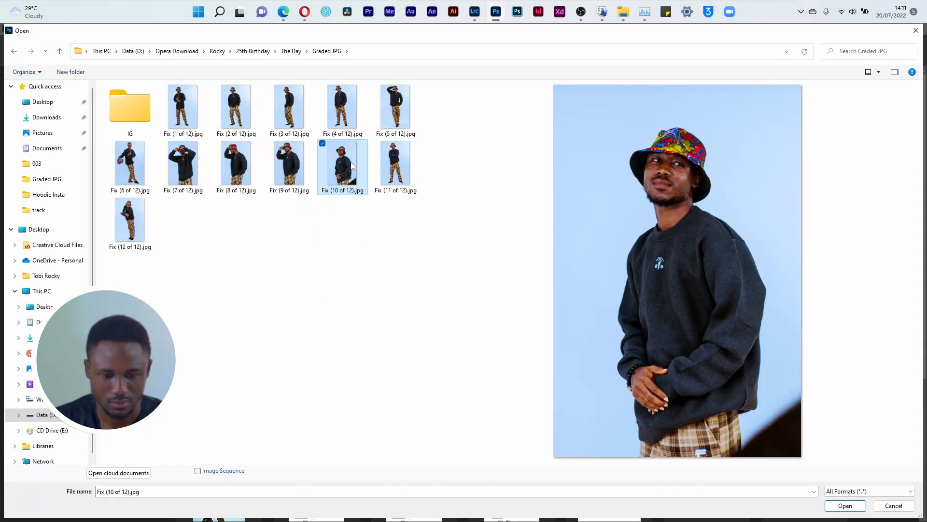
{"action": "double_click", "coordinate": [352, 167]}
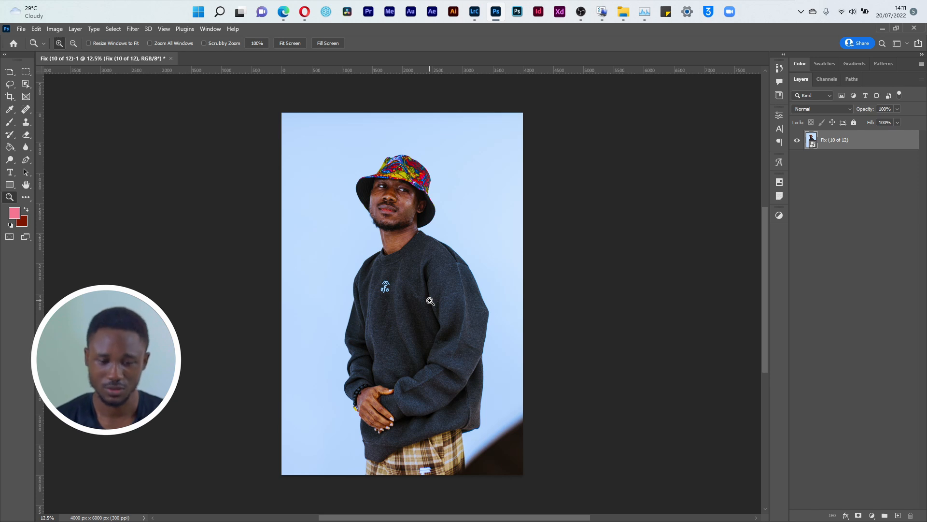
Step: Inspect the sweatshirt and its chest logo at closer and wider magnifications, ending with the whole photo in view
{"action": "key", "text": "ctrl+plus"}
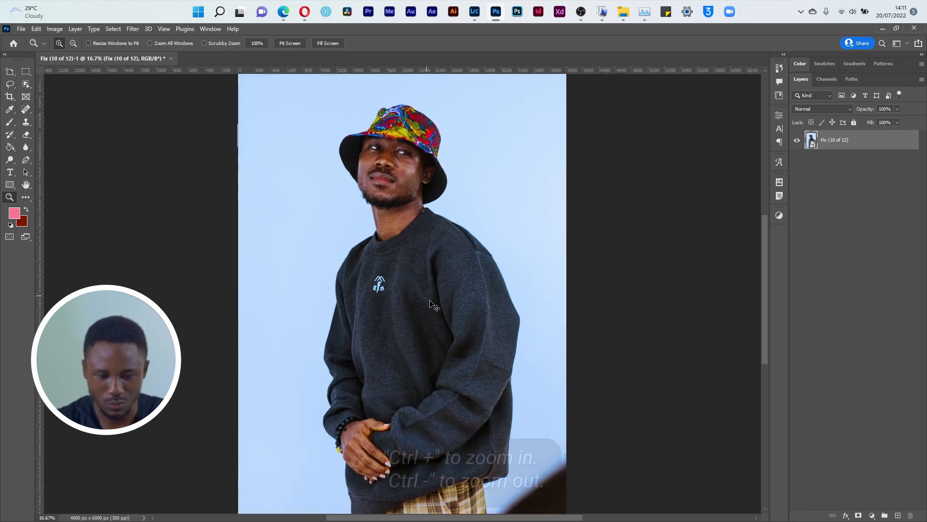
{"action": "key", "text": "ctrl+plus"}
{"action": "key", "text": "ctrl+plus"}
{"action": "key", "text": "ctrl+plus"}
{"action": "key", "text": "ctrl+plus"}
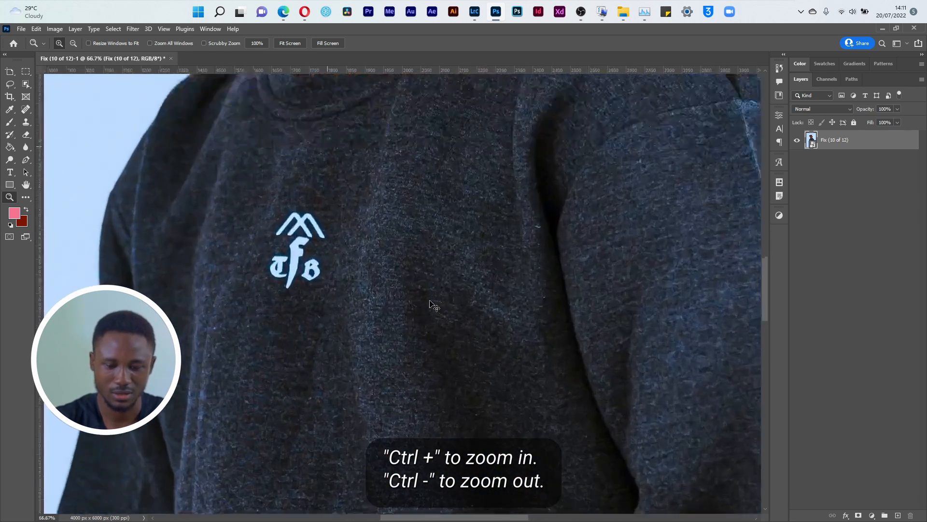
{"action": "key", "text": "ctrl+minus"}
{"action": "key", "text": "ctrl+minus"}
{"action": "key", "text": "ctrl+minus"}
{"action": "key", "text": "ctrl+minus"}
{"action": "key", "text": "ctrl+minus"}
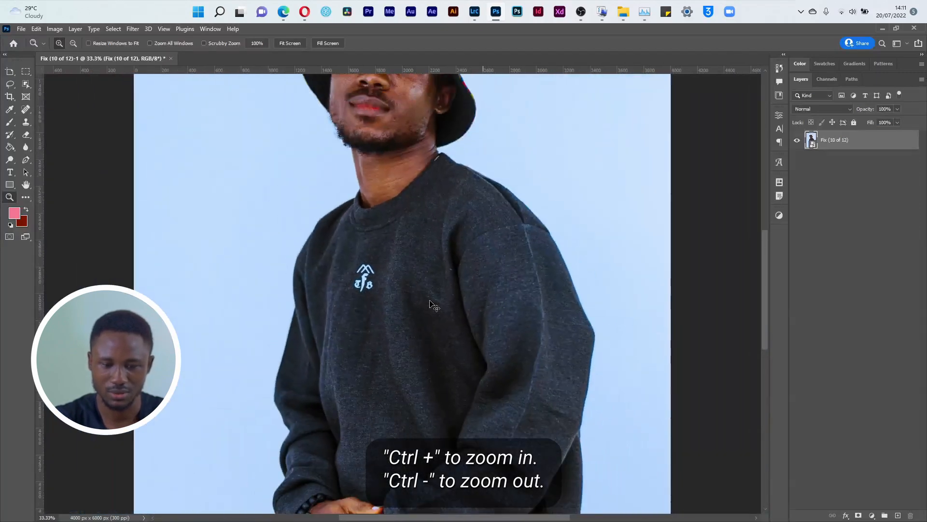
{"action": "key", "text": "ctrl+plus"}
{"action": "key", "text": "ctrl+plus"}
{"action": "key", "text": "ctrl+plus"}
{"action": "key", "text": "ctrl+minus"}
{"action": "key", "text": "ctrl+minus"}
{"action": "key", "text": "ctrl+minus"}
{"action": "key", "text": "ctrl+minus"}
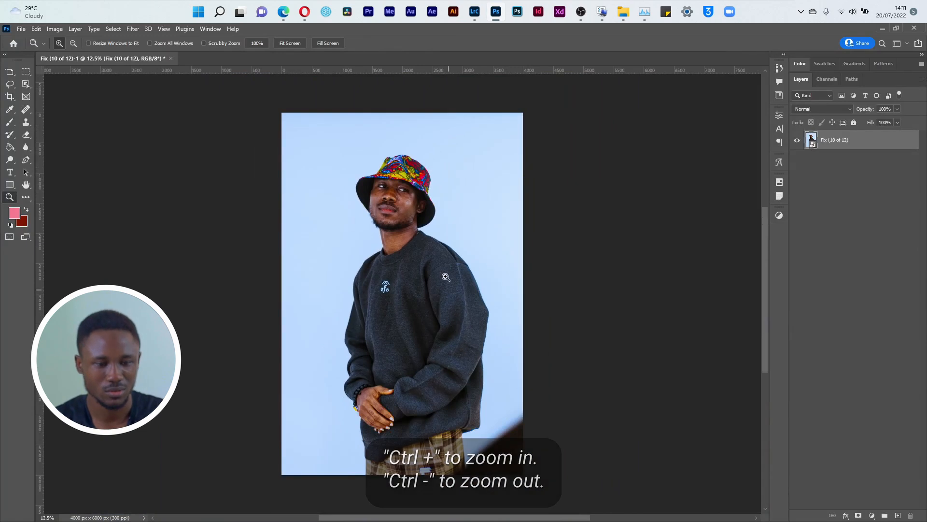
Step: Show the Navigator, enlarge its preview, and use it to focus the view on the neck and collar
{"action": "left_click", "coordinate": [210, 29]}
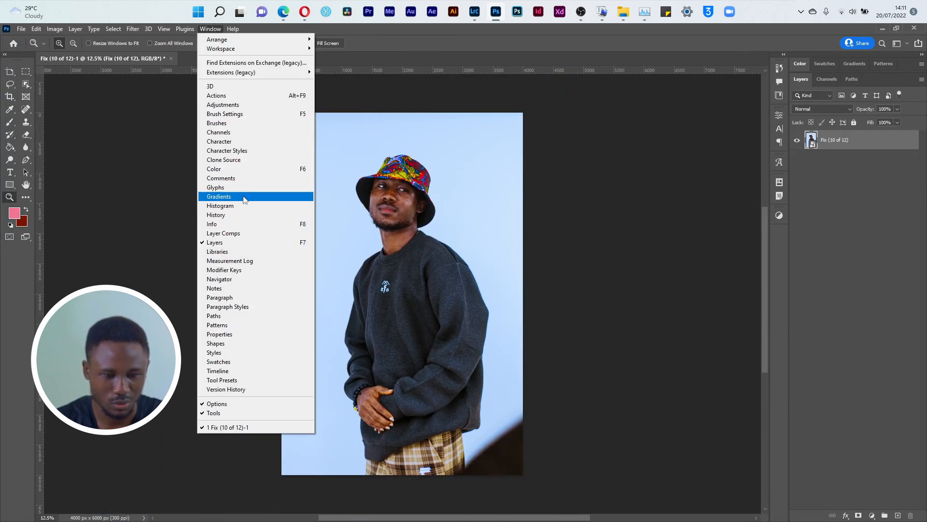
{"action": "left_click", "coordinate": [239, 279]}
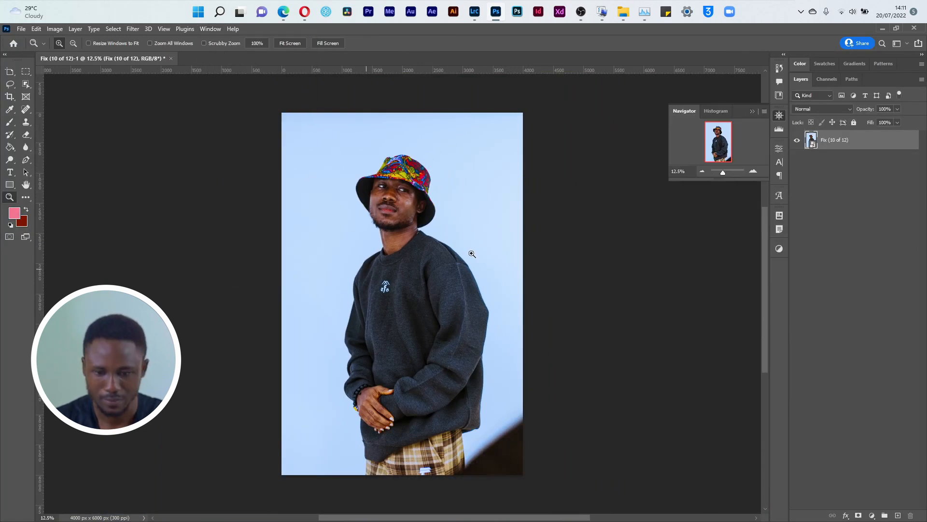
{"action": "left_click_drag", "start_coordinate": [732, 180], "coordinate": [728, 265]}
{"action": "left_click_drag", "start_coordinate": [720, 192], "coordinate": [723, 172]}
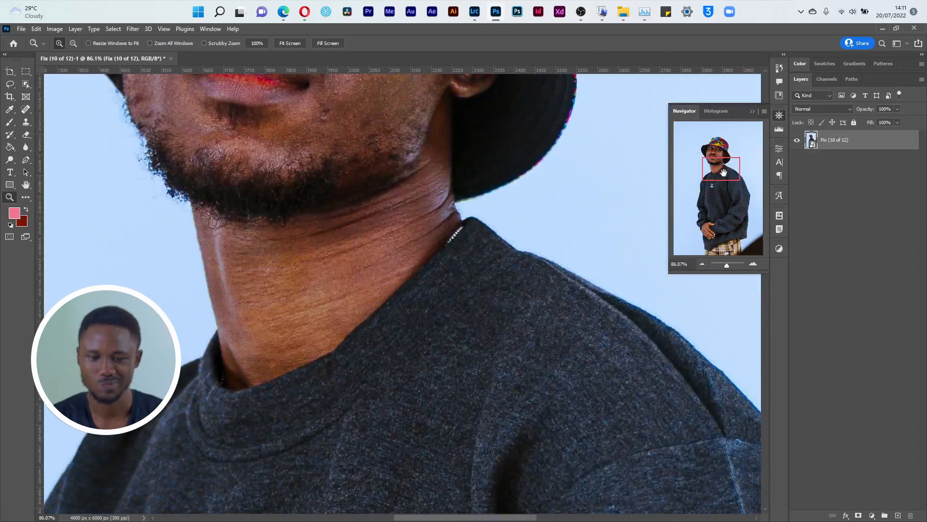
Step: Add a new empty layer above the Fix (10 of 12) photo layer
{"action": "left_click", "coordinate": [897, 515]}
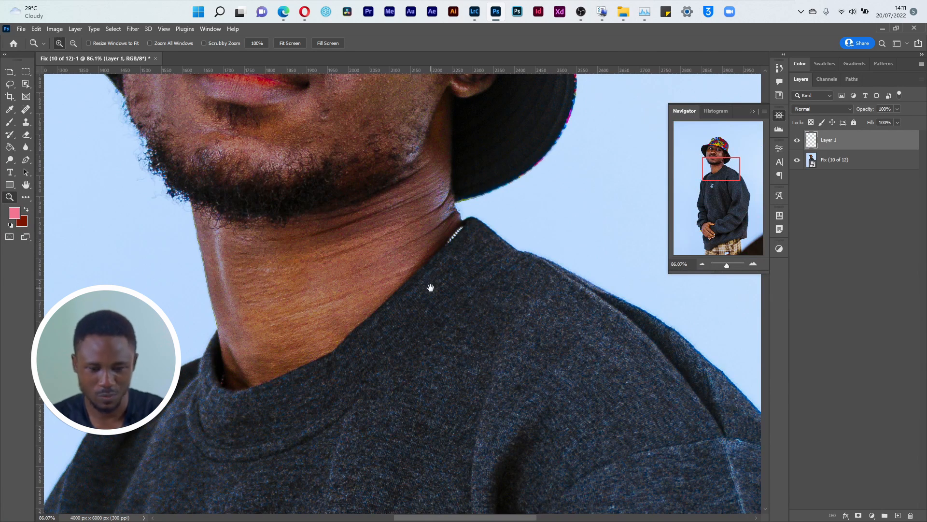
{"action": "left_click_drag", "start_coordinate": [523, 271], "coordinate": [541, 233]}
{"action": "left_click_drag", "start_coordinate": [283, 151], "coordinate": [481, 262]}
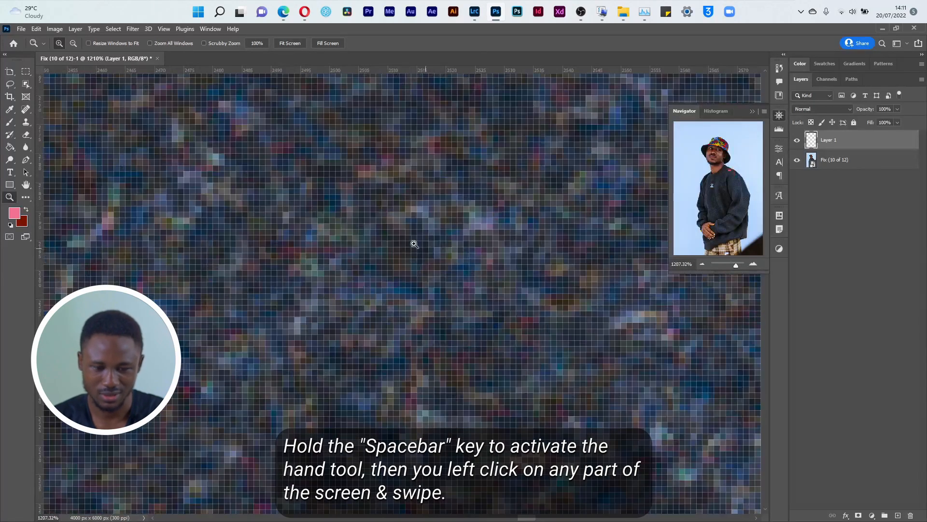
{"action": "left_click_drag", "start_coordinate": [414, 242], "coordinate": [548, 316]}
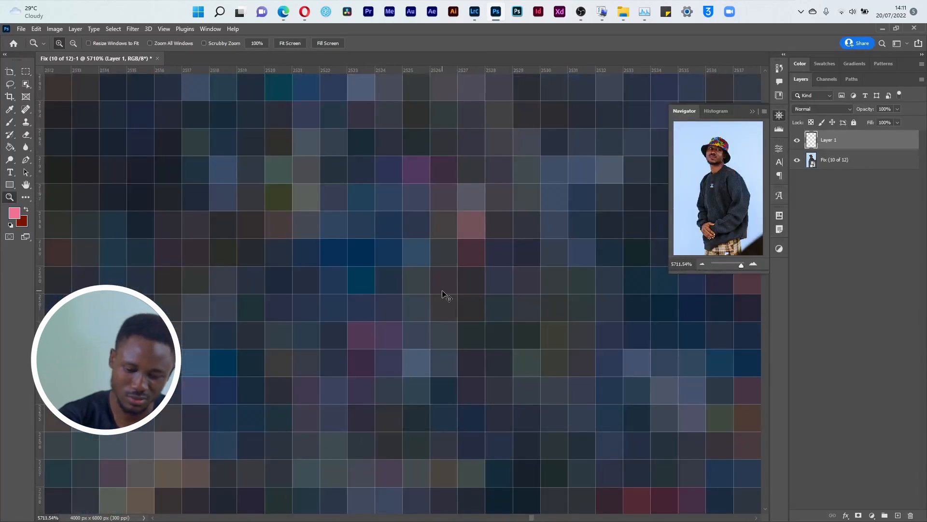
{"action": "key", "text": "ctrl+0"}
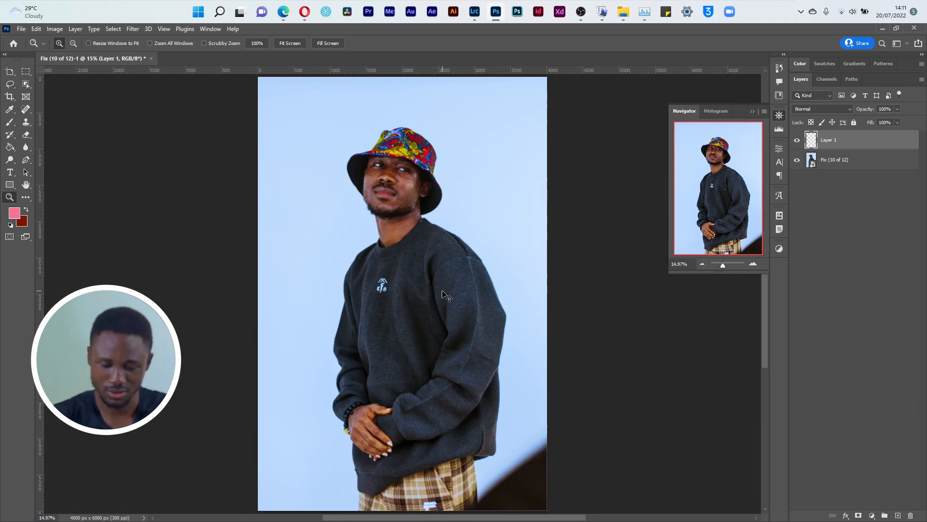
{"action": "left_click", "coordinate": [443, 291]}
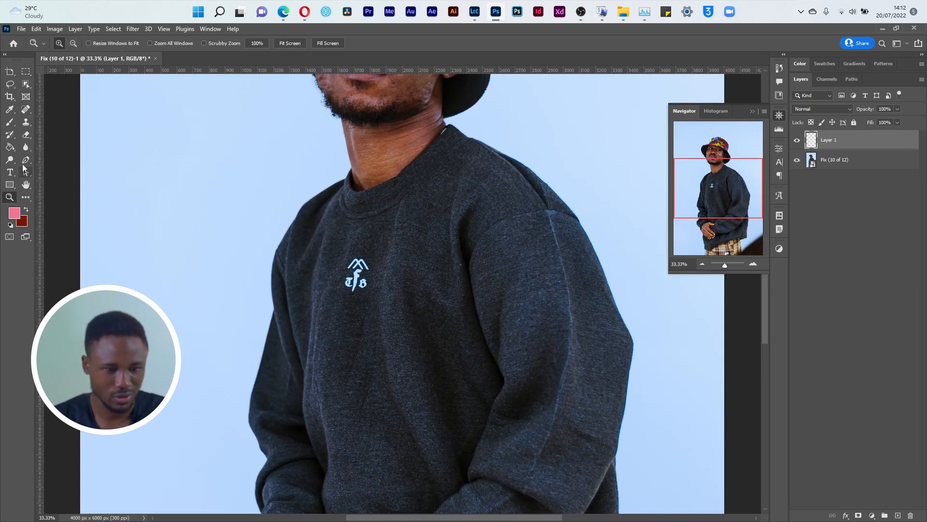
Step: Choose the standard Pen Tool from the available pen tool variants
{"action": "left_click", "coordinate": [25, 160]}
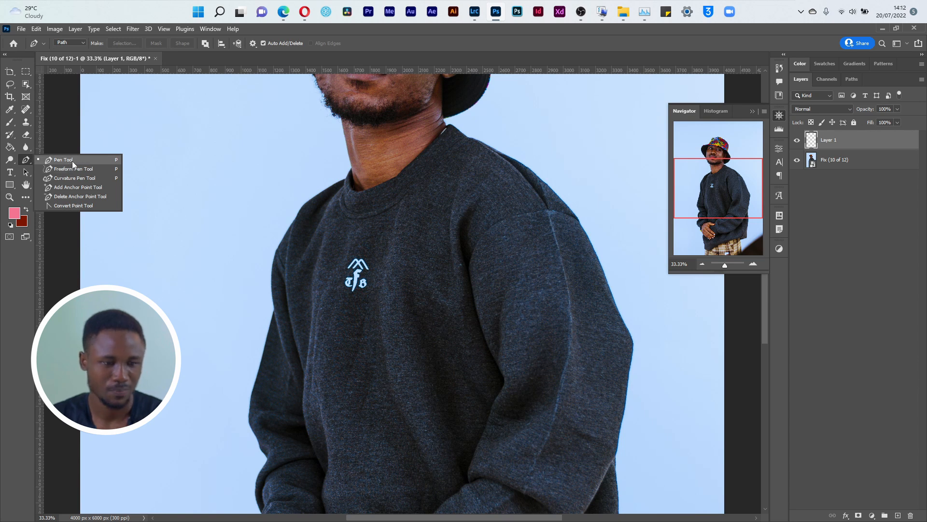
{"action": "left_click", "coordinate": [27, 161]}
{"action": "left_click", "coordinate": [26, 160]}
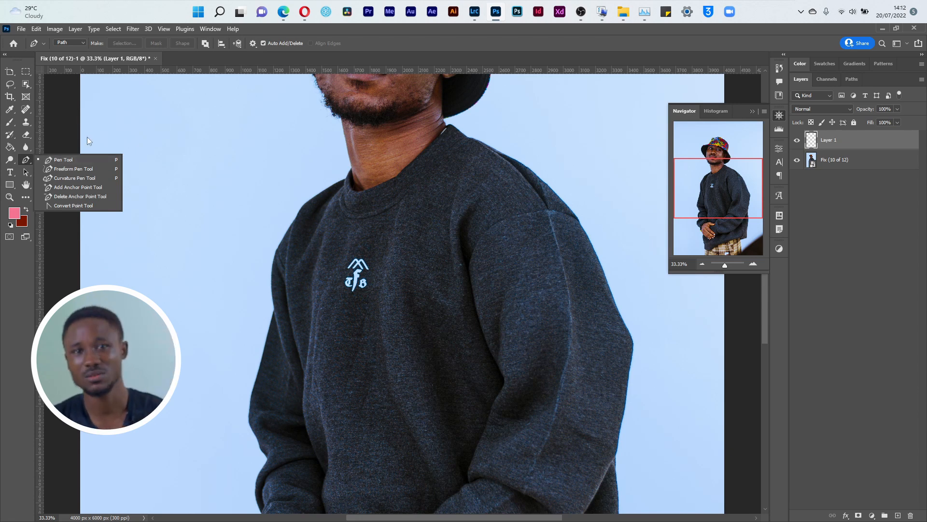
{"action": "left_click", "coordinate": [96, 158]}
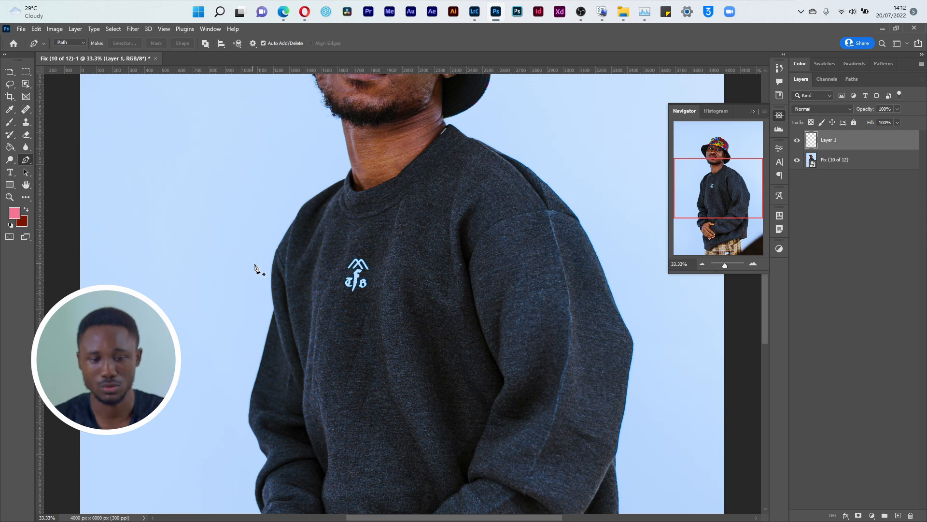
Step: Start a pen path where the neck meets the sweatshirt collar, and turn off the Rubber Band preview
{"action": "key", "text": "ctrl+plus"}
{"action": "key", "text": "ctrl+plus"}
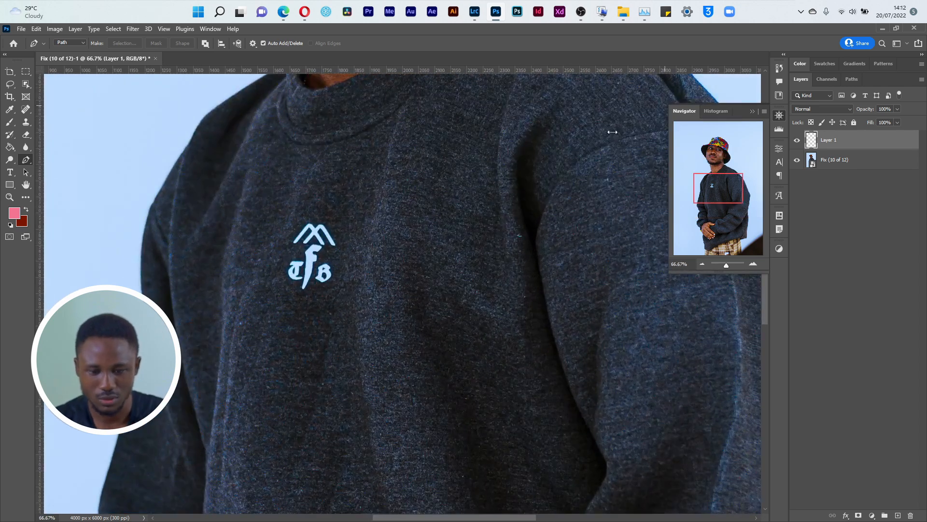
{"action": "left_click_drag", "start_coordinate": [579, 139], "coordinate": [495, 367]}
{"action": "left_click_drag", "start_coordinate": [433, 231], "coordinate": [510, 357]}
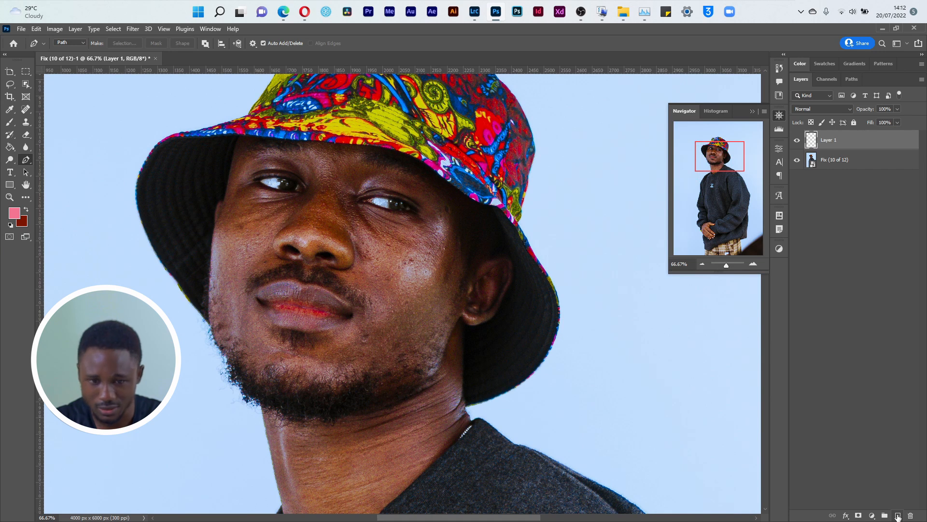
{"action": "left_click", "coordinate": [579, 16]}
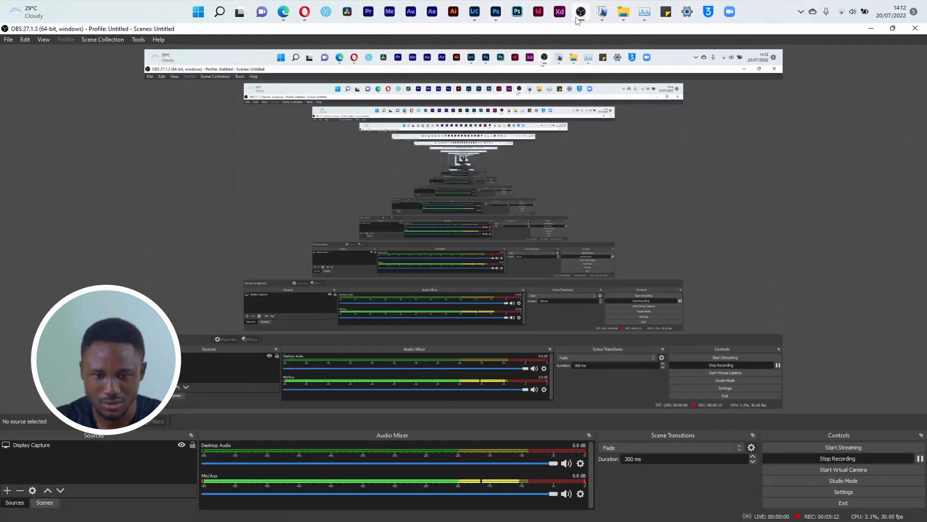
{"action": "left_click", "coordinate": [580, 15]}
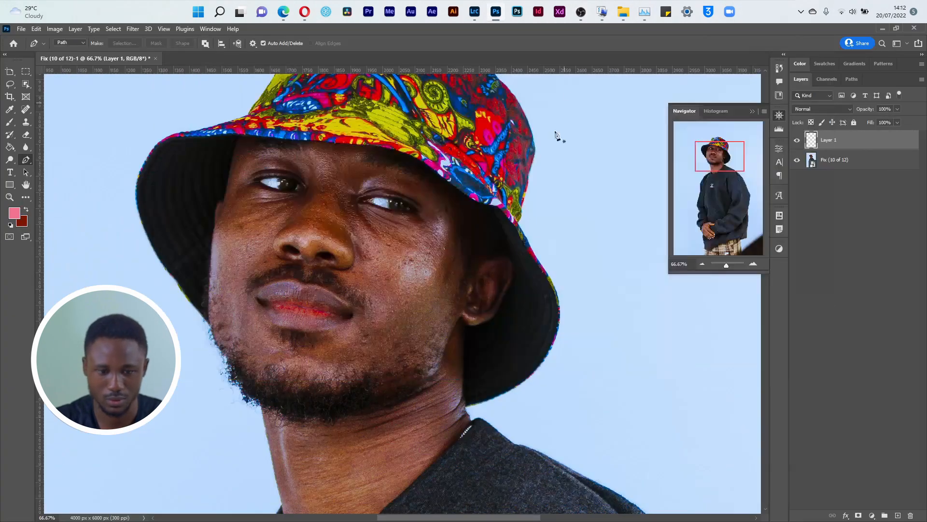
{"action": "left_click_drag", "start_coordinate": [515, 342], "coordinate": [478, 211]}
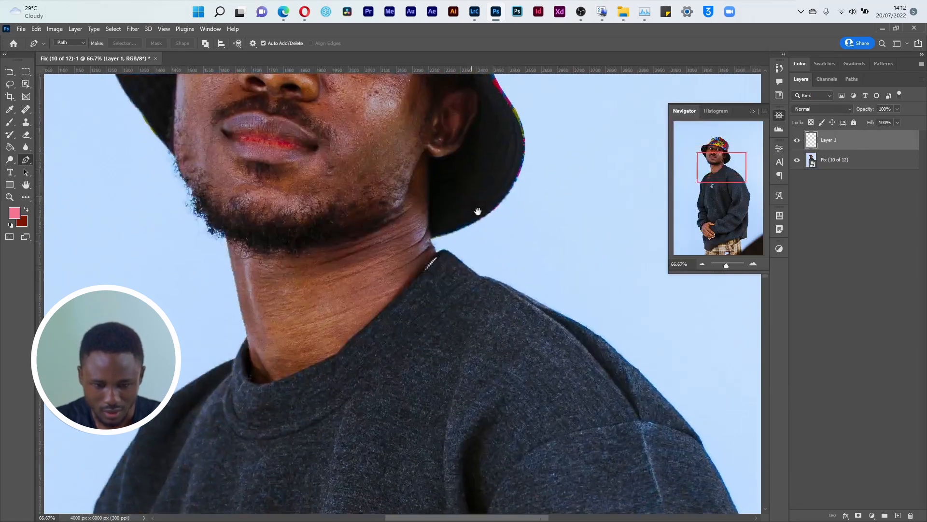
{"action": "key", "text": "ctrl+plus"}
{"action": "key", "text": "ctrl+plus"}
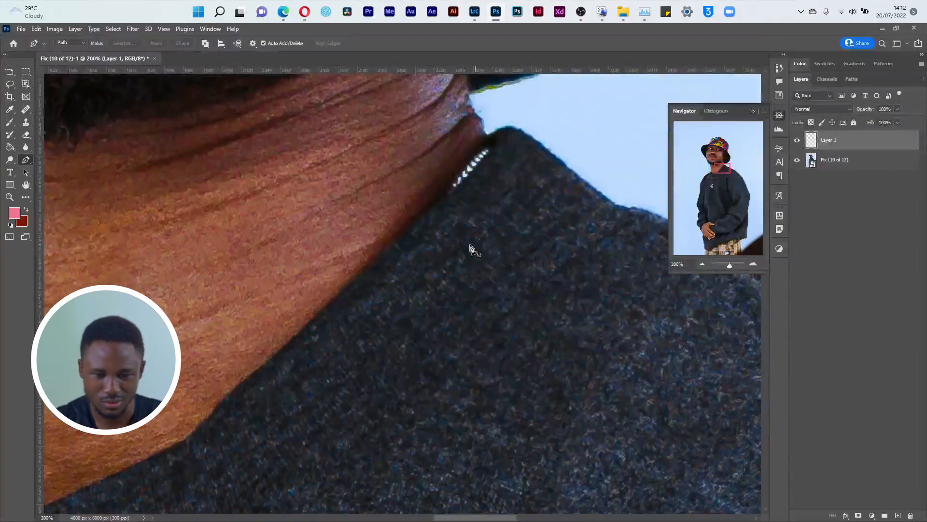
{"action": "left_click_drag", "start_coordinate": [580, 291], "coordinate": [450, 340]}
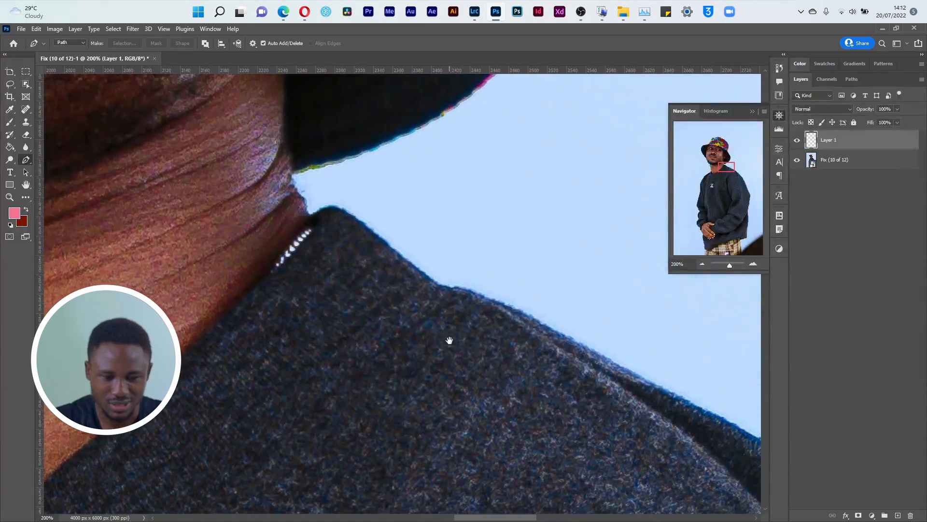
{"action": "left_click", "coordinate": [315, 214]}
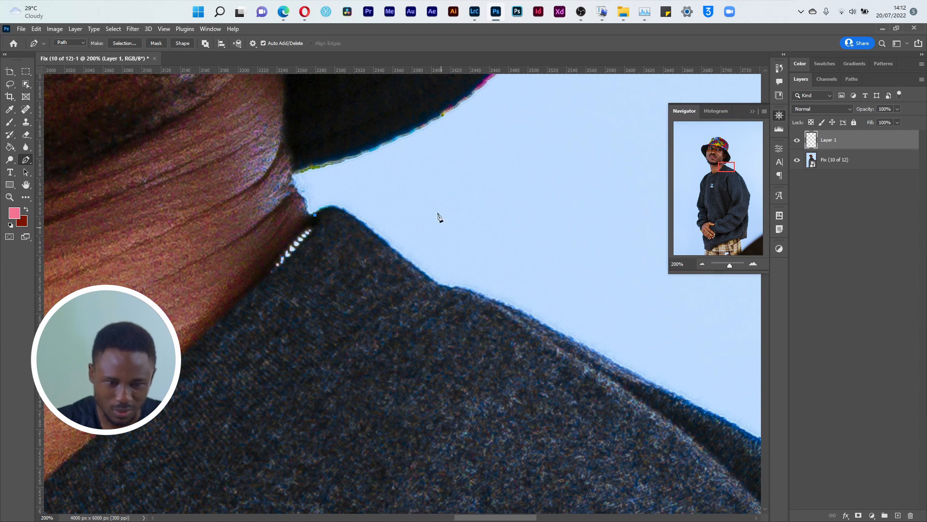
{"action": "left_click", "coordinate": [253, 45]}
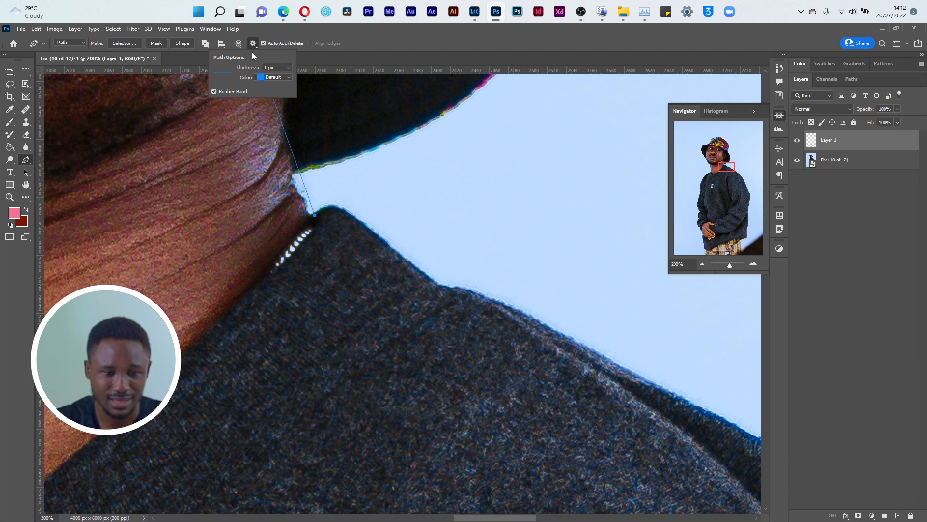
{"action": "left_click", "coordinate": [215, 92]}
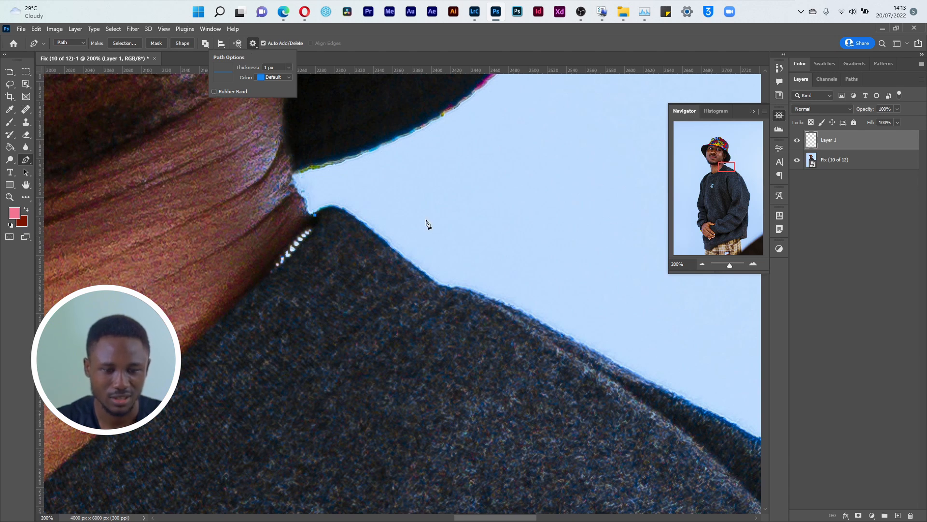
{"action": "left_click_drag", "start_coordinate": [382, 238], "coordinate": [433, 288]}
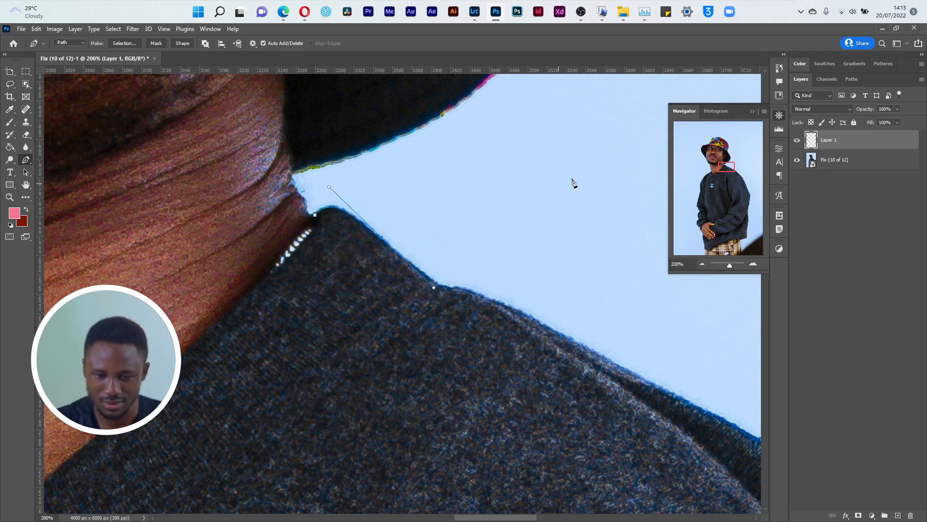
{"action": "left_click", "coordinate": [253, 44]}
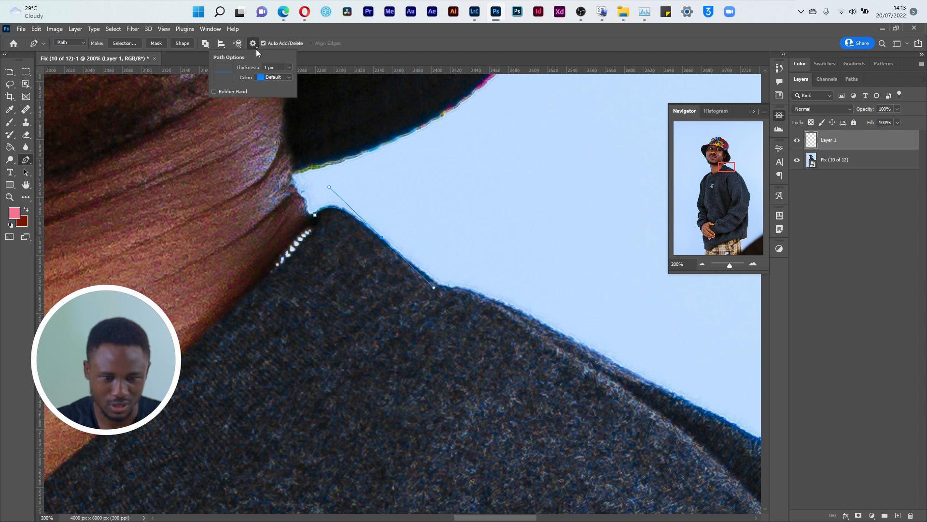
{"action": "left_click", "coordinate": [461, 288]}
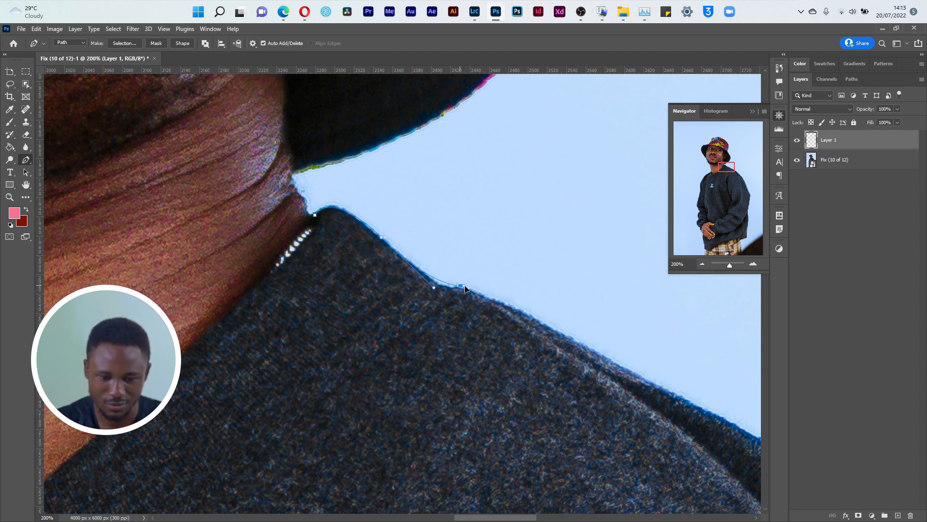
{"action": "key", "text": "ctrl+z"}
{"action": "key", "text": "ctrl+z"}
{"action": "key", "text": "ctrl+z"}
{"action": "key", "text": "ctrl+z"}
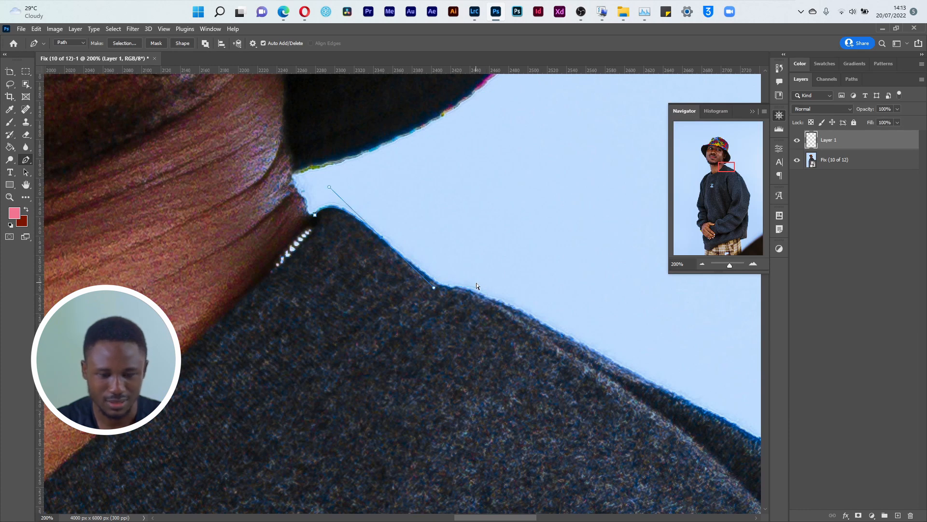
Step: Continue the Pen path along the collar's outer edge onto the shoulder slope, shaping the curve handles to fit the fabric
{"action": "left_click_drag", "start_coordinate": [348, 212], "coordinate": [364, 229]}
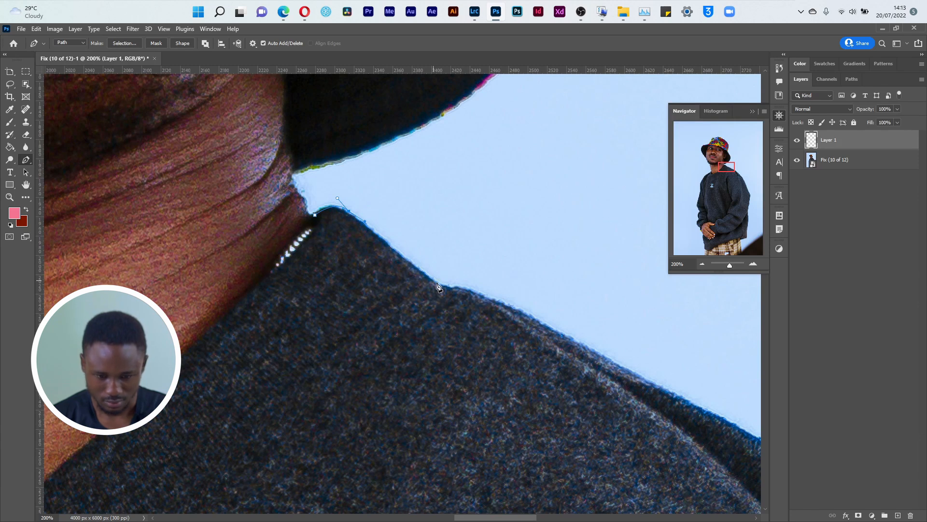
{"action": "left_click_drag", "start_coordinate": [445, 285], "coordinate": [458, 293]}
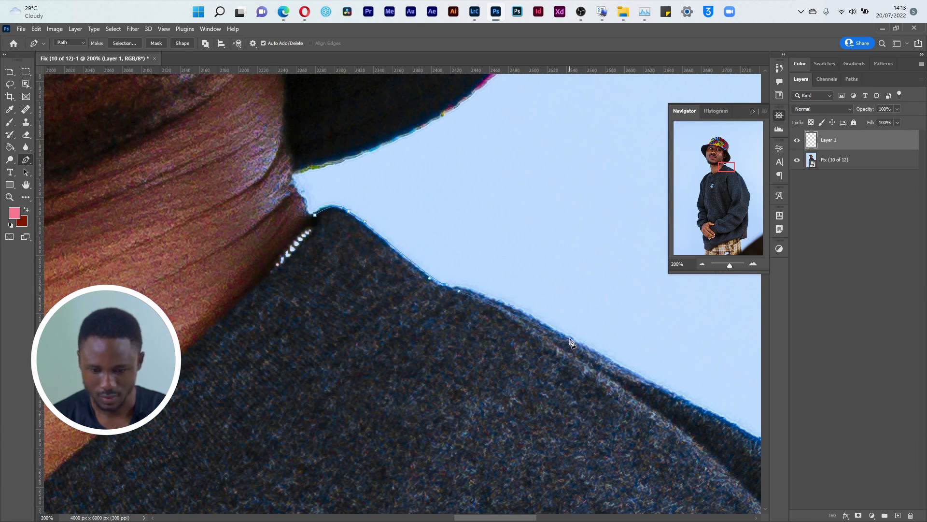
{"action": "left_click_drag", "start_coordinate": [601, 358], "coordinate": [340, 251]}
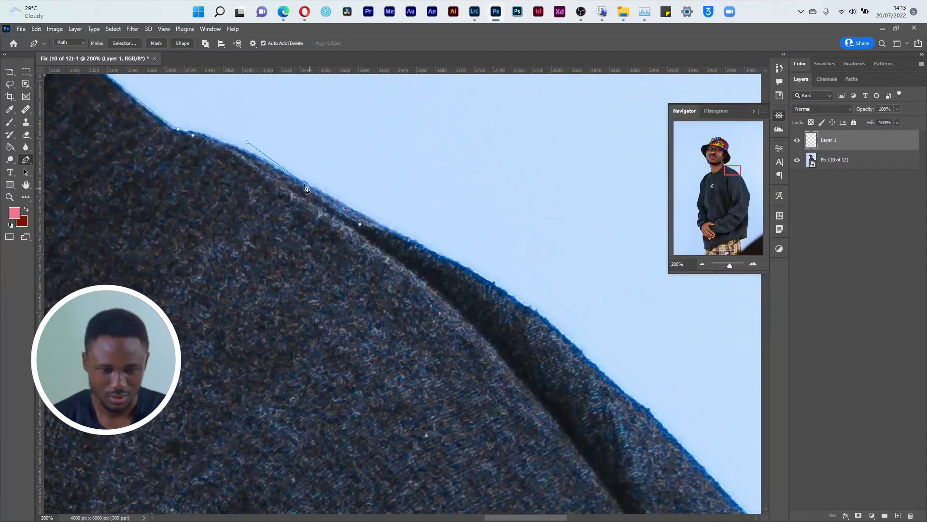
{"action": "left_click_drag", "start_coordinate": [304, 184], "coordinate": [308, 184]}
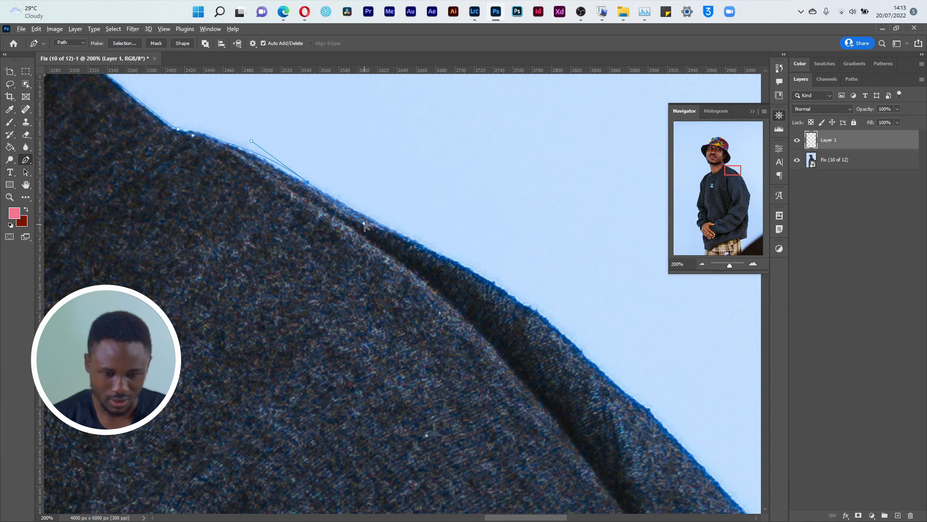
Step: Trace the shoulder edge past the start of the dark fold with curved segments, readjusting the anchor's direction handle to hug the fabric
{"action": "left_click_drag", "start_coordinate": [368, 214], "coordinate": [370, 210]}
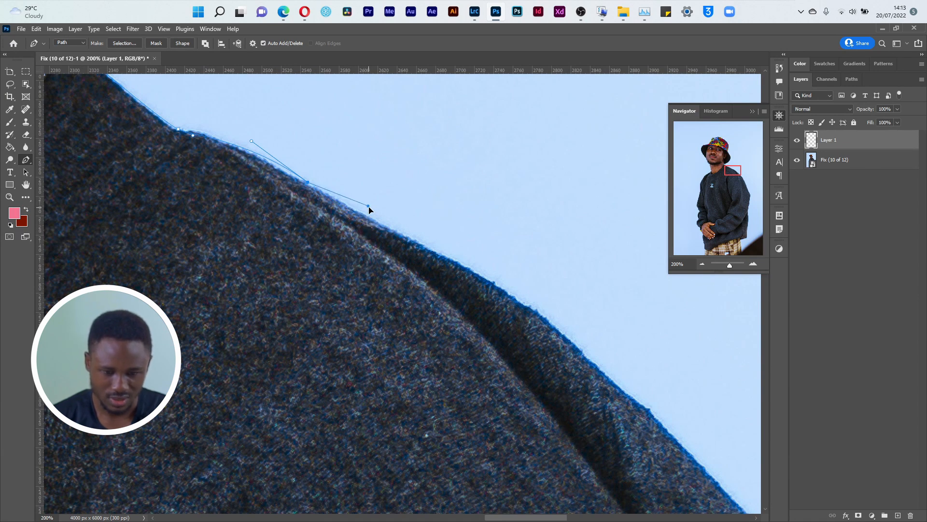
{"action": "left_click_drag", "start_coordinate": [492, 283], "coordinate": [558, 328]}
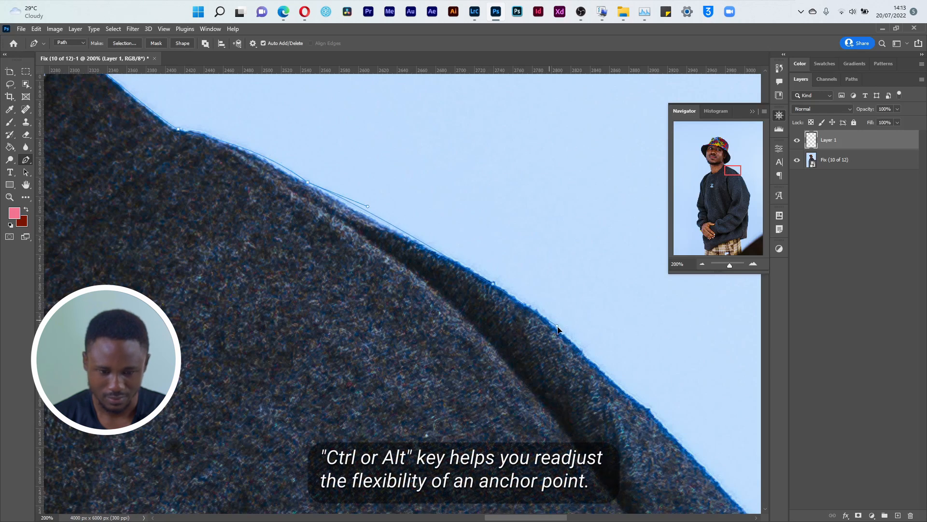
{"action": "left_click", "coordinate": [366, 211]}
{"action": "left_click_drag", "start_coordinate": [367, 211], "coordinate": [364, 212]}
{"action": "left_click_drag", "start_coordinate": [520, 323], "coordinate": [323, 180]}
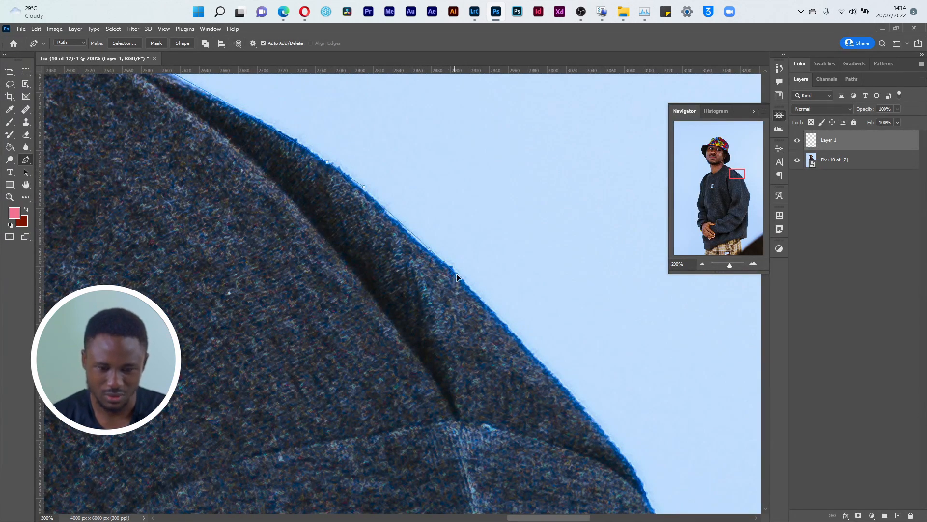
Step: Try the view with hidden panels and the full-screen modes, return to the standard screen mode, and reselect the Pen Tool
{"action": "key", "text": "Tab"}
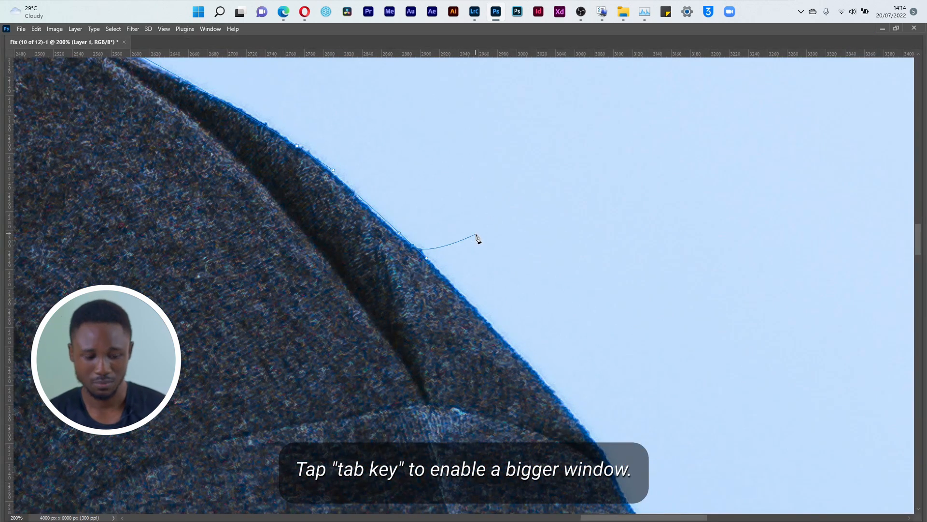
{"action": "key", "text": "Tab"}
{"action": "key", "text": "g"}
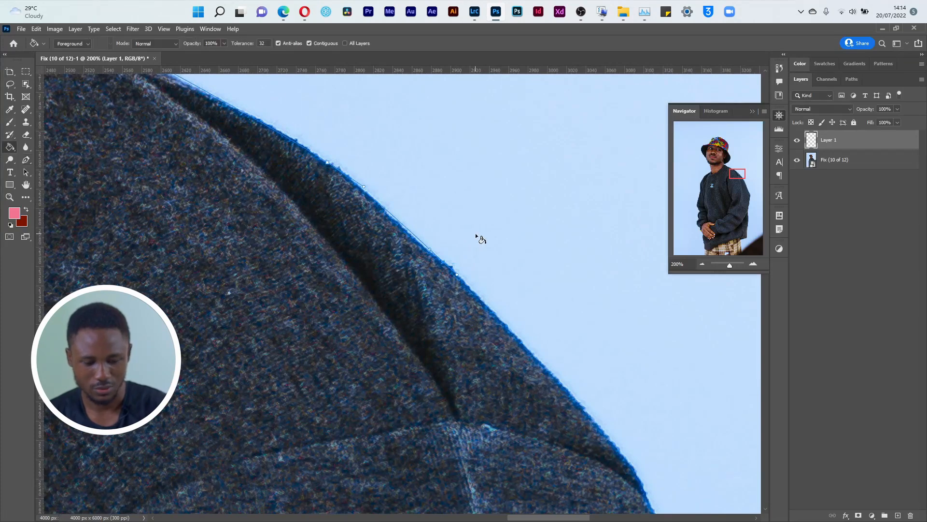
{"action": "key", "text": "f"}
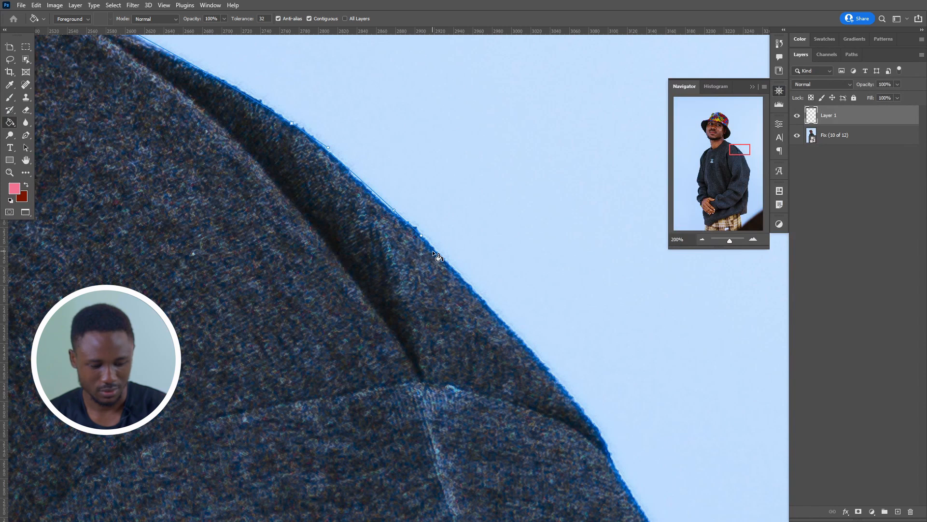
{"action": "key", "text": "f"}
{"action": "key", "text": "f"}
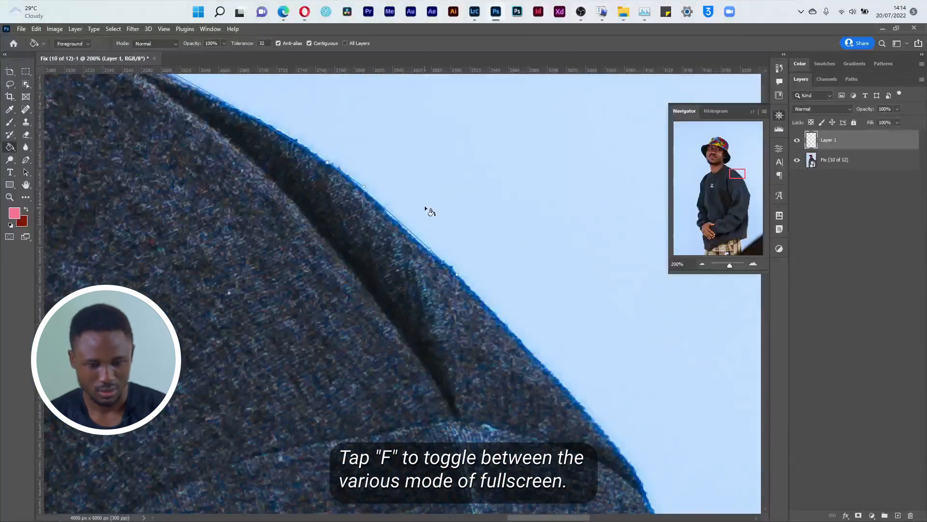
{"action": "key", "text": "p"}
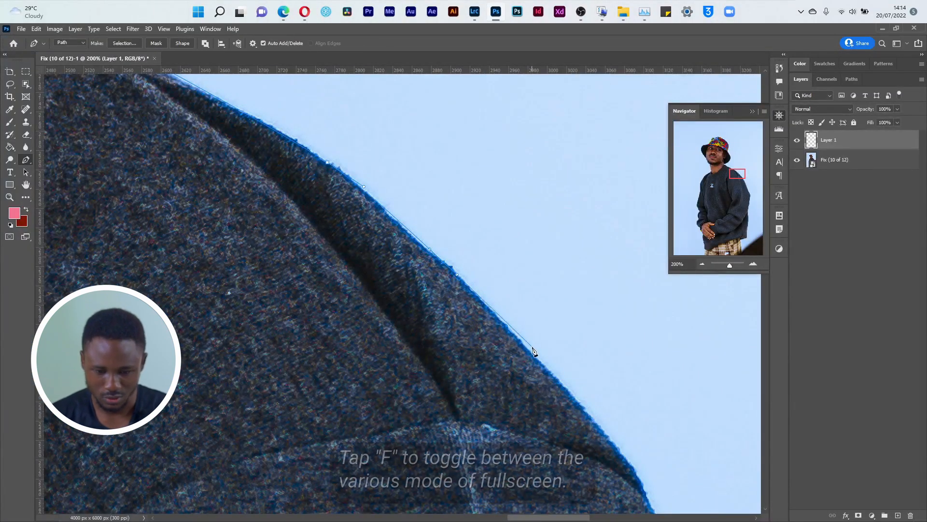
Step: Extend the path down the outer shoulder, past the end of the shoulder seam, and onto the upper sleeve with curved anchors
{"action": "left_click_drag", "start_coordinate": [533, 352], "coordinate": [331, 205]}
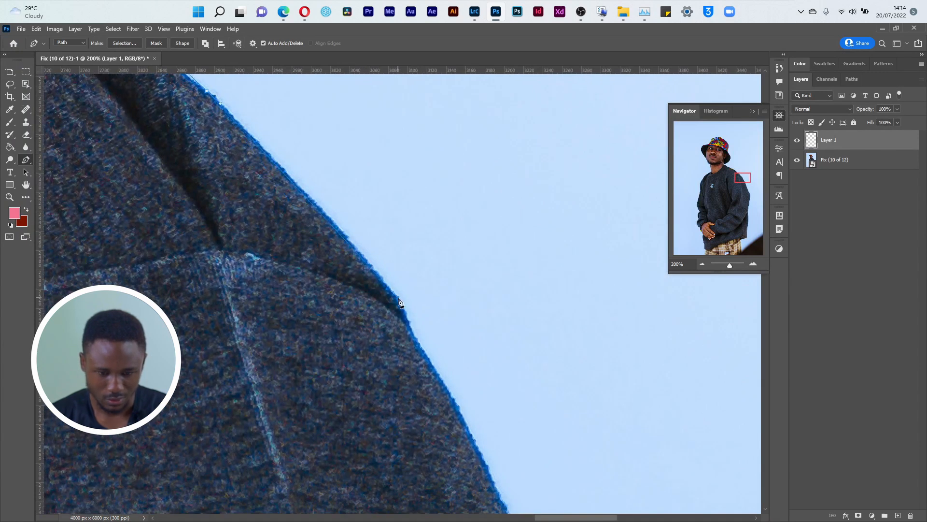
{"action": "left_click_drag", "start_coordinate": [422, 327], "coordinate": [432, 350]}
{"action": "scroll", "coordinate": [447, 387], "scroll_direction": "down", "scroll_amount": 1}
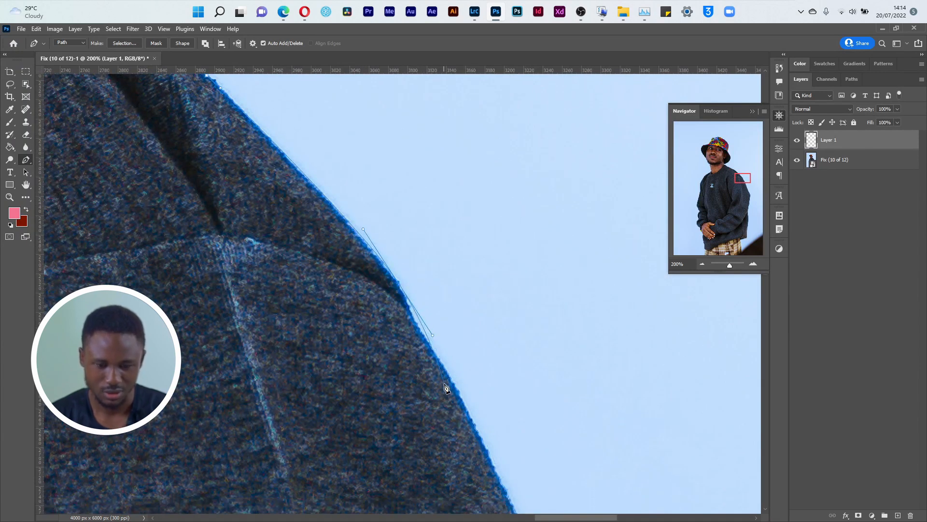
{"action": "left_click_drag", "start_coordinate": [504, 401], "coordinate": [403, 294]}
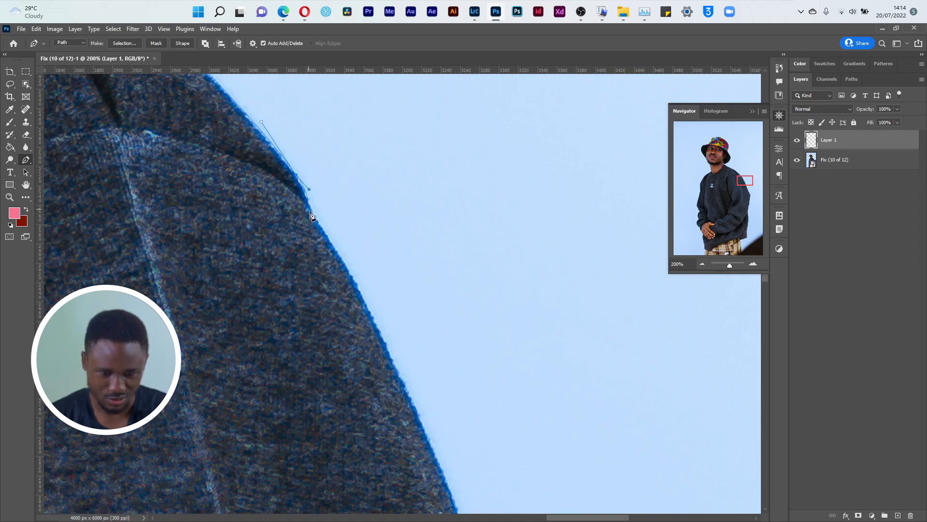
{"action": "left_click_drag", "start_coordinate": [325, 231], "coordinate": [330, 238]}
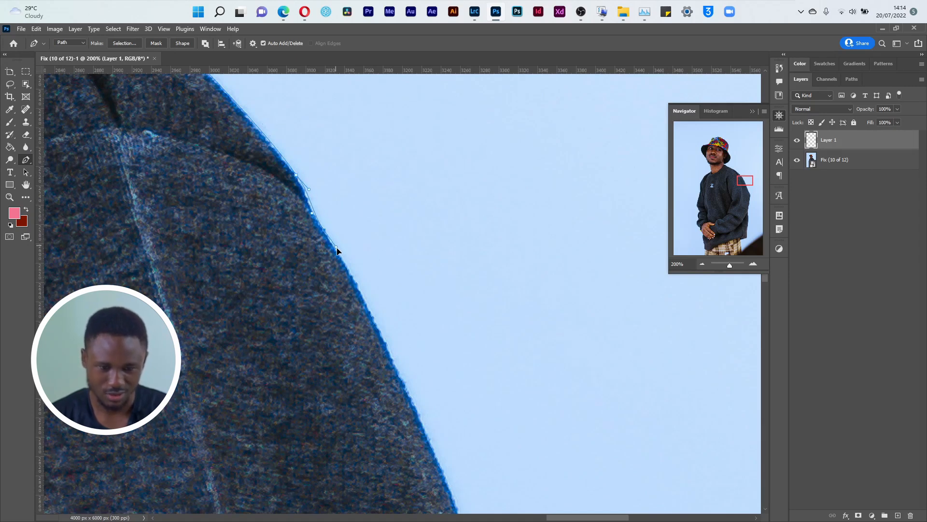
{"action": "left_click", "coordinate": [340, 255]}
{"action": "left_click_drag", "start_coordinate": [374, 331], "coordinate": [350, 257]}
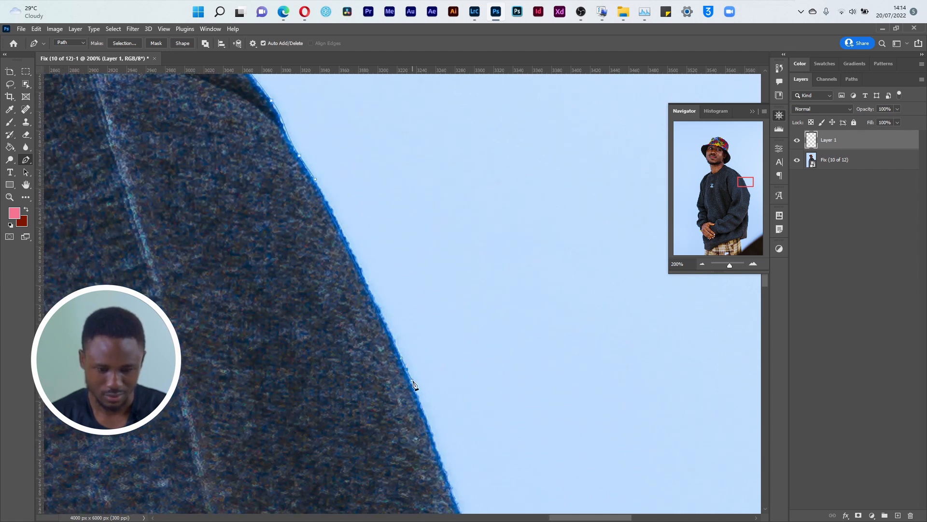
Step: Trace the sleeve's outer edge down to the elbow and curve the path around the elbow bend
{"action": "scroll", "coordinate": [414, 383], "scroll_direction": "down", "scroll_amount": 1}
{"action": "left_click_drag", "start_coordinate": [434, 358], "coordinate": [338, 159]}
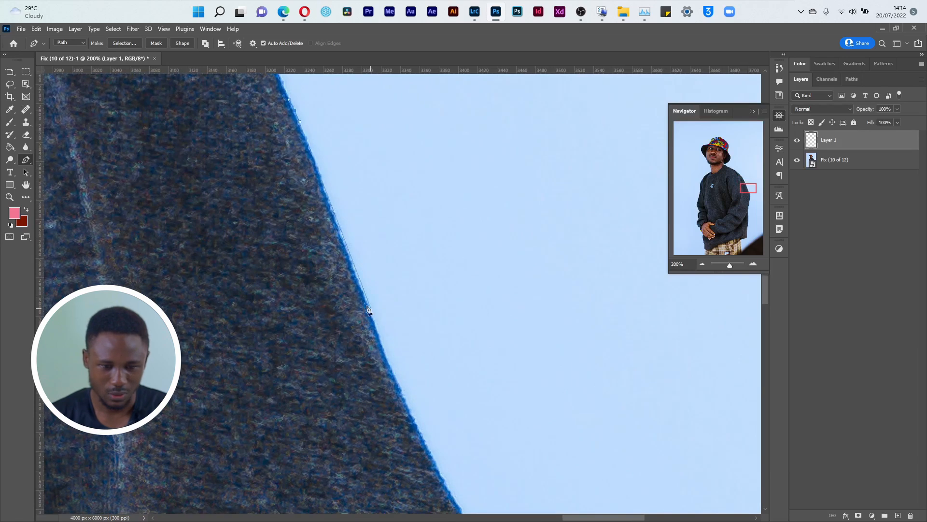
{"action": "left_click_drag", "start_coordinate": [388, 358], "coordinate": [392, 367]}
{"action": "left_click_drag", "start_coordinate": [454, 416], "coordinate": [381, 281]}
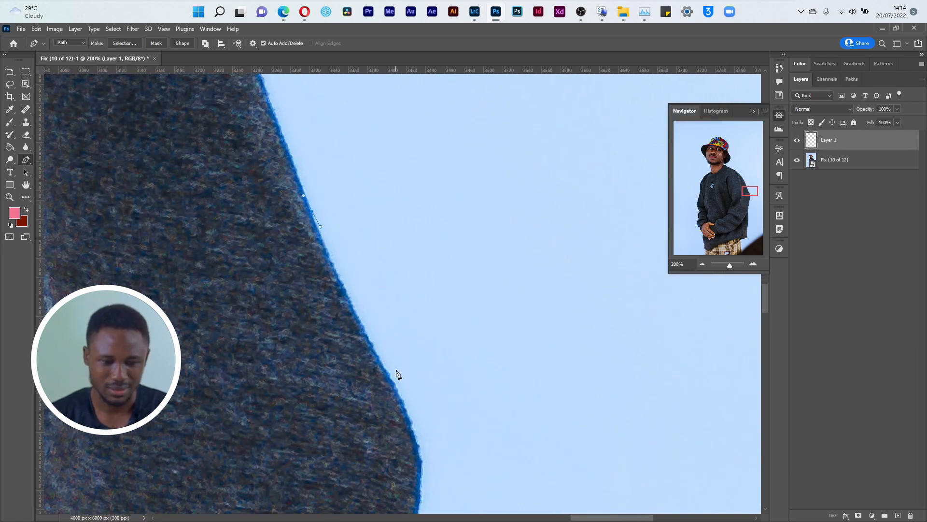
{"action": "left_click_drag", "start_coordinate": [391, 376], "coordinate": [419, 420]}
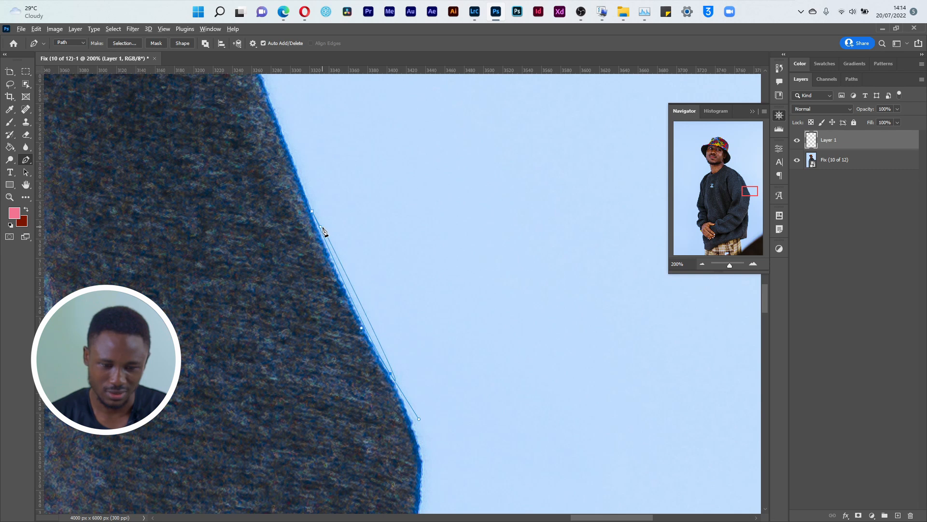
{"action": "left_click_drag", "start_coordinate": [424, 457], "coordinate": [381, 229]}
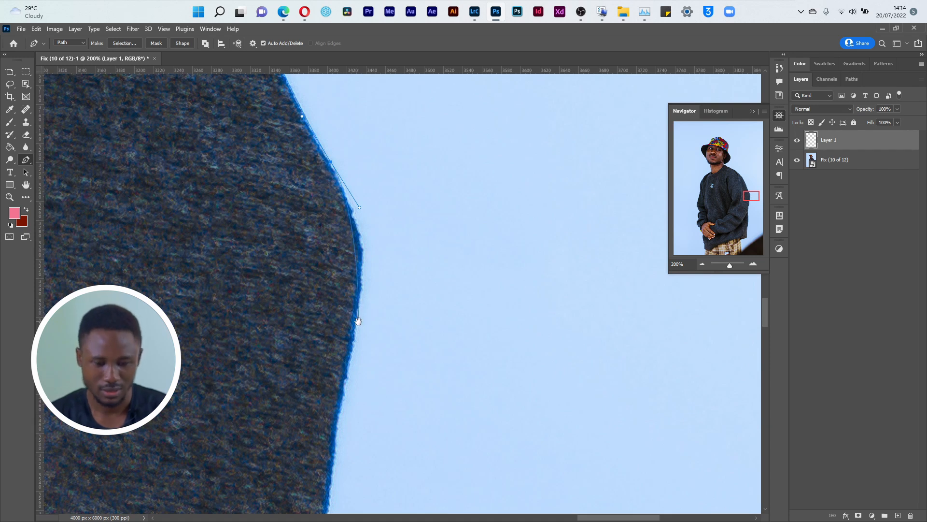
{"action": "mouse_move", "coordinate": [351, 341]}
{"action": "left_mouse_down"}
{"action": "mouse_move", "coordinate": [349, 296]}
{"action": "mouse_move", "coordinate": [340, 336]}
{"action": "left_mouse_up"}
{"action": "left_click", "coordinate": [357, 280]}
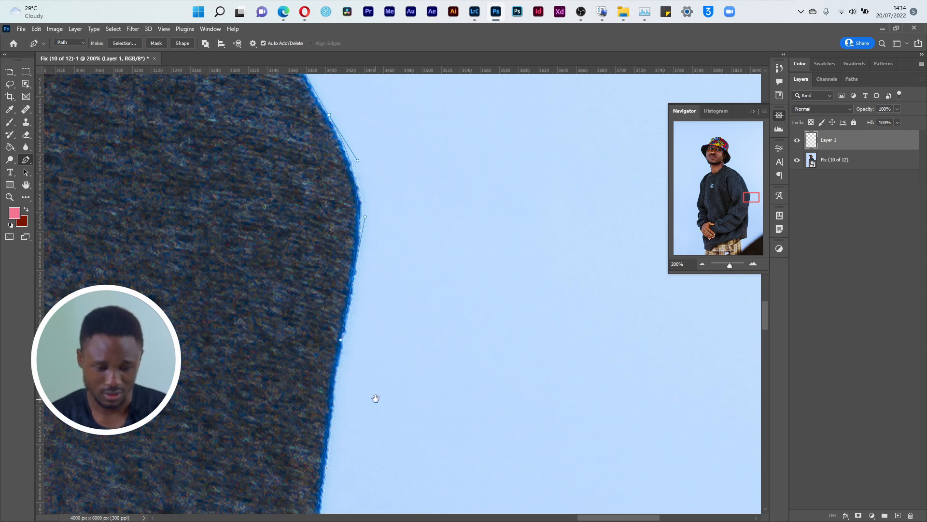
Step: Continue the path down the sleeve below the elbow to the inward notch beside the fabric fold
{"action": "left_click_drag", "start_coordinate": [375, 397], "coordinate": [354, 240]}
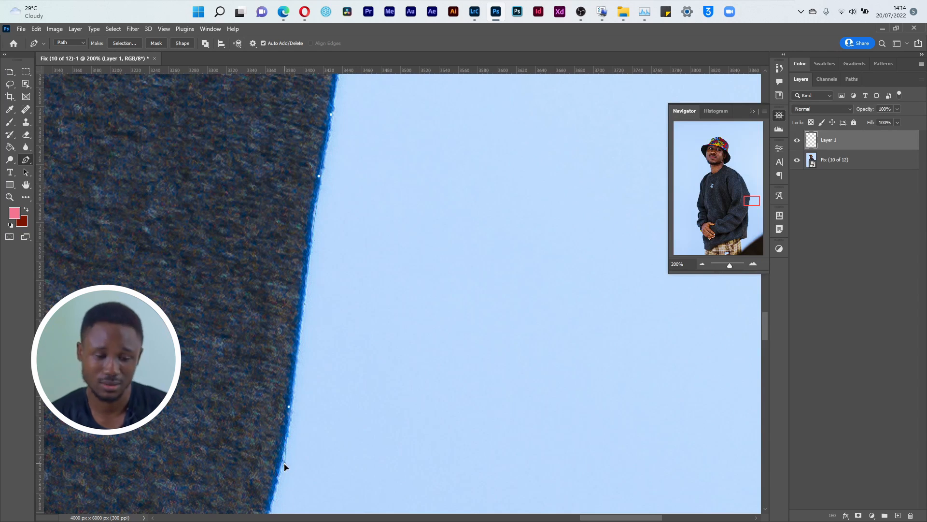
{"action": "left_click_drag", "start_coordinate": [367, 402], "coordinate": [369, 141]}
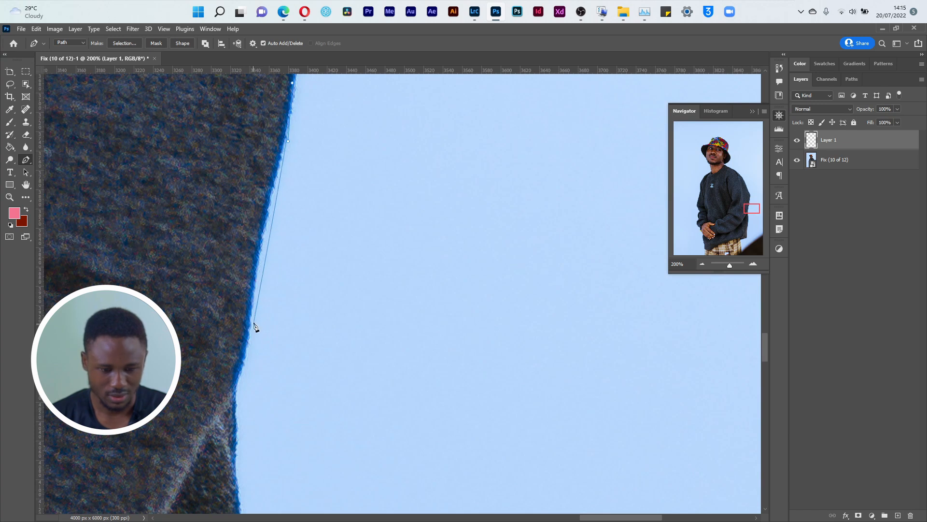
{"action": "left_click_drag", "start_coordinate": [251, 317], "coordinate": [252, 349]}
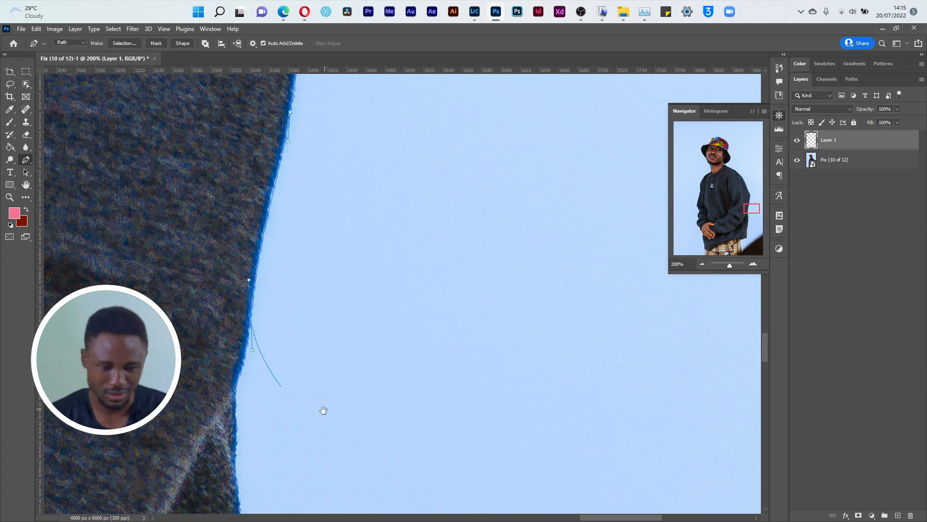
{"action": "left_click_drag", "start_coordinate": [321, 410], "coordinate": [310, 275]}
{"action": "left_click", "coordinate": [228, 282]}
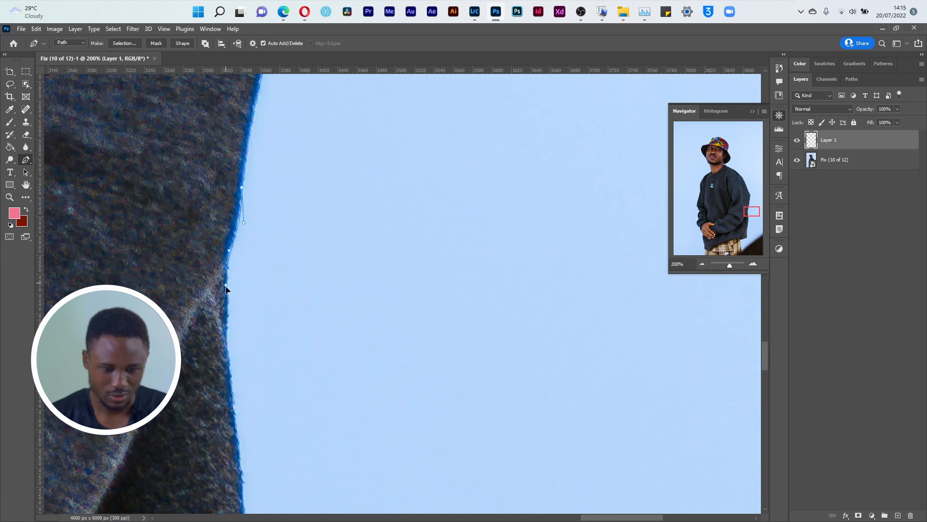
Step: Trace the outward bulge of dark fabric below the notch with curved anchor points
{"action": "left_click_drag", "start_coordinate": [259, 381], "coordinate": [265, 182]}
{"action": "left_click", "coordinate": [240, 248]}
{"action": "left_click", "coordinate": [254, 350]}
{"action": "left_click_drag", "start_coordinate": [352, 465], "coordinate": [387, 314]}
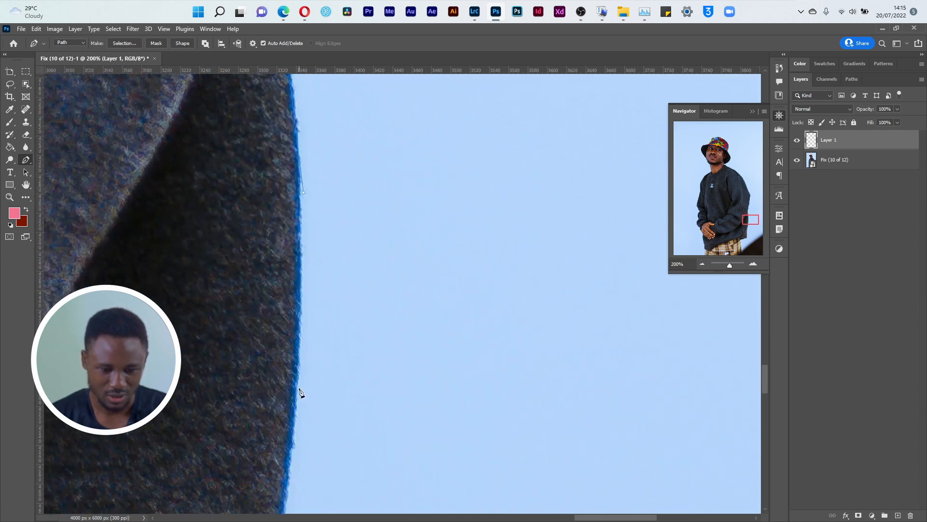
{"action": "left_click_drag", "start_coordinate": [299, 396], "coordinate": [292, 440]}
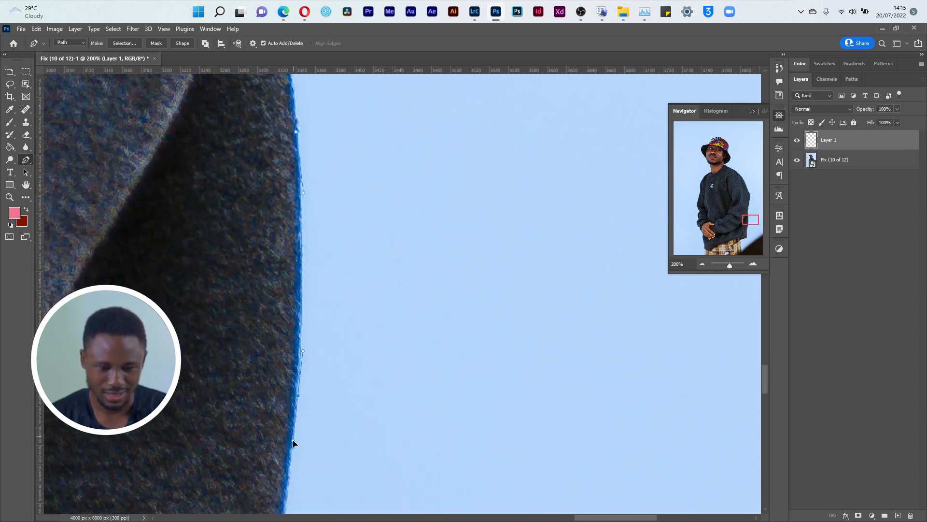
{"action": "left_click_drag", "start_coordinate": [389, 451], "coordinate": [401, 282]}
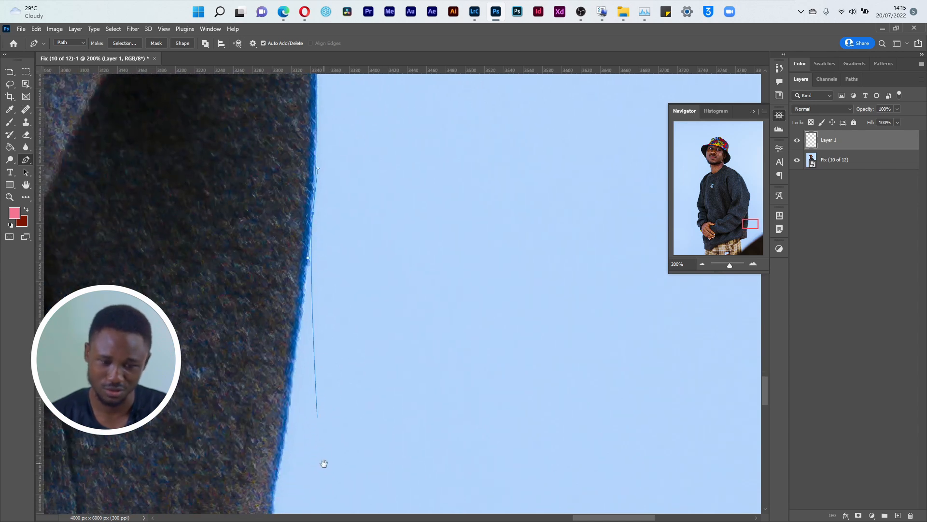
Step: Extend the path down the sweatshirt's lower side edge, following its slight inward curve toward the rounded hem corner
{"action": "left_click_drag", "start_coordinate": [321, 464], "coordinate": [375, 336]}
{"action": "left_click", "coordinate": [329, 364]}
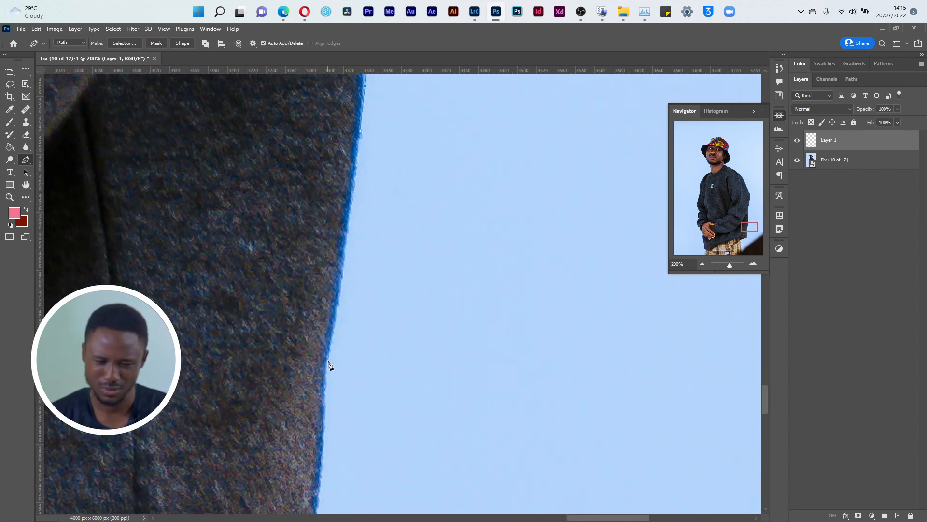
{"action": "left_click_drag", "start_coordinate": [326, 372], "coordinate": [313, 409]}
{"action": "left_click_drag", "start_coordinate": [376, 443], "coordinate": [375, 335]}
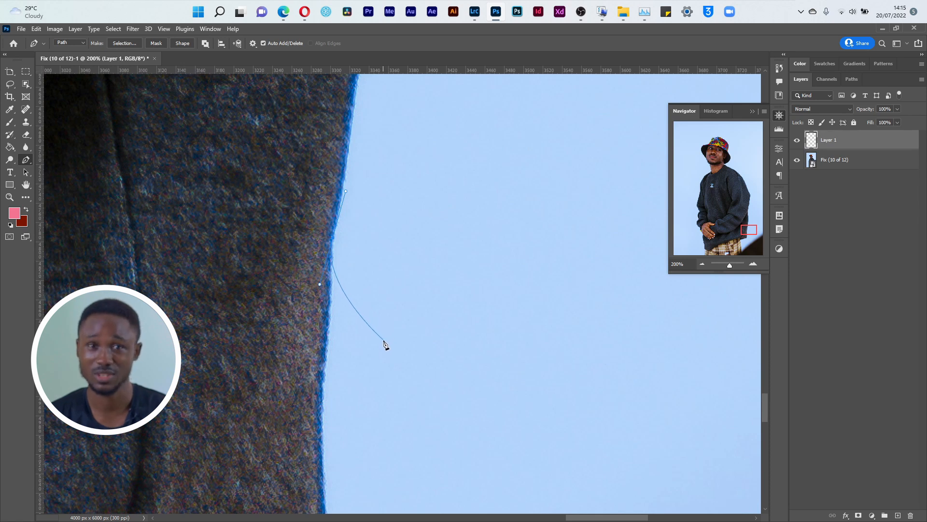
{"action": "scroll", "coordinate": [366, 310], "scroll_direction": "down", "scroll_amount": 5}
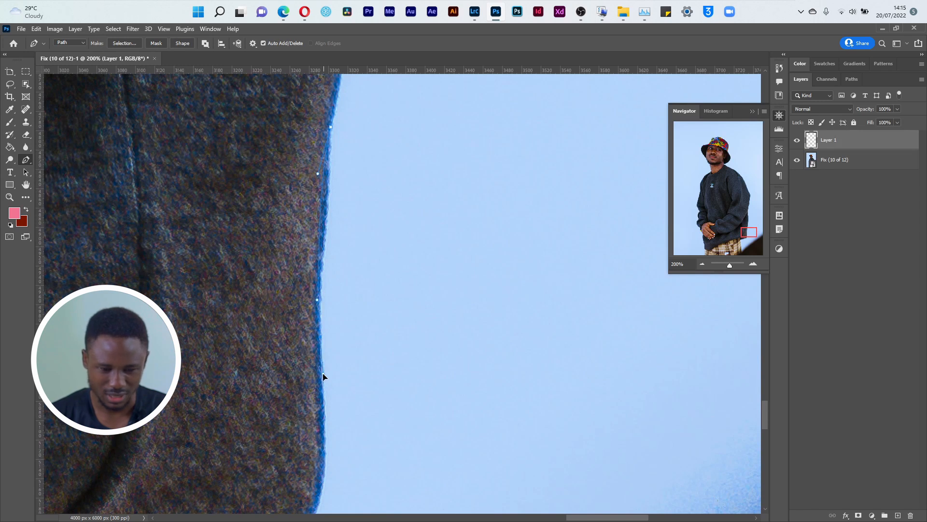
{"action": "scroll", "coordinate": [321, 381], "scroll_direction": "down", "scroll_amount": 6}
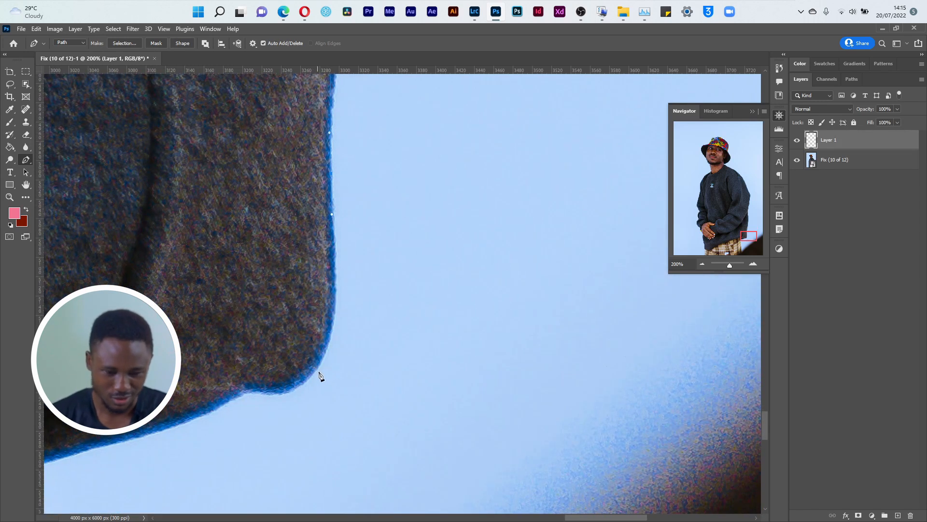
Step: Curve the path around the sweatshirt's lower corner and along the hem's underside toward the plaid trousers
{"action": "left_click_drag", "start_coordinate": [317, 371], "coordinate": [240, 394]}
{"action": "left_click_drag", "start_coordinate": [233, 434], "coordinate": [386, 365]}
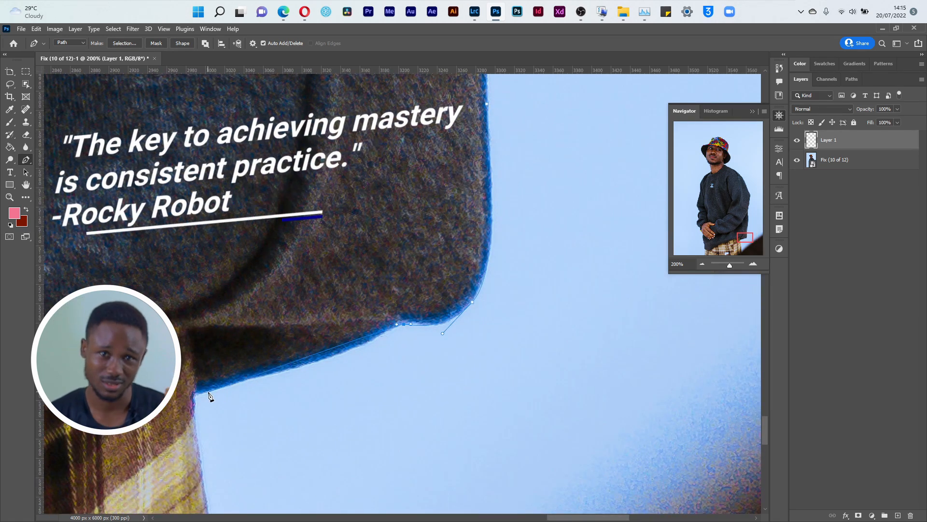
{"action": "left_click_drag", "start_coordinate": [321, 363], "coordinate": [278, 373]}
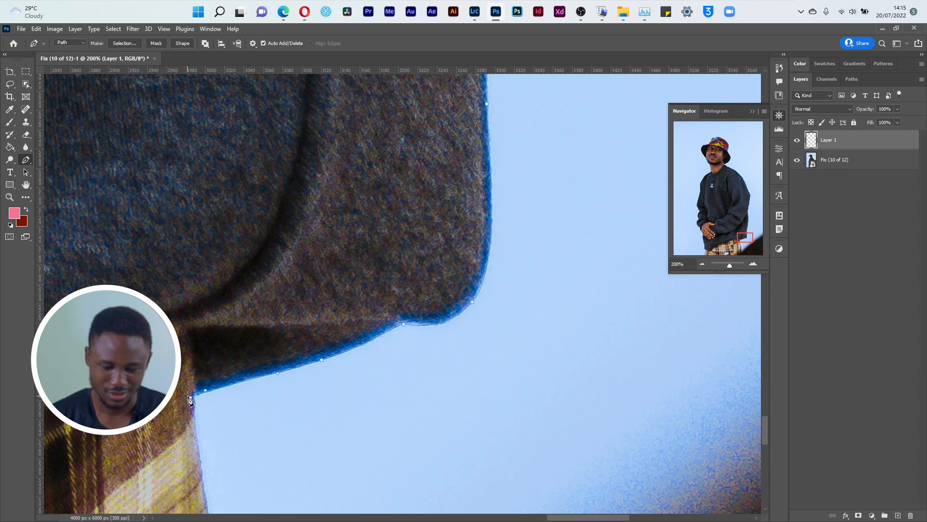
Step: Continue the path from the trousers' outer edge onto the sweatshirt hem and along the start of the plaid fabric with curved anchor points
{"action": "key", "text": "ctrl+0"}
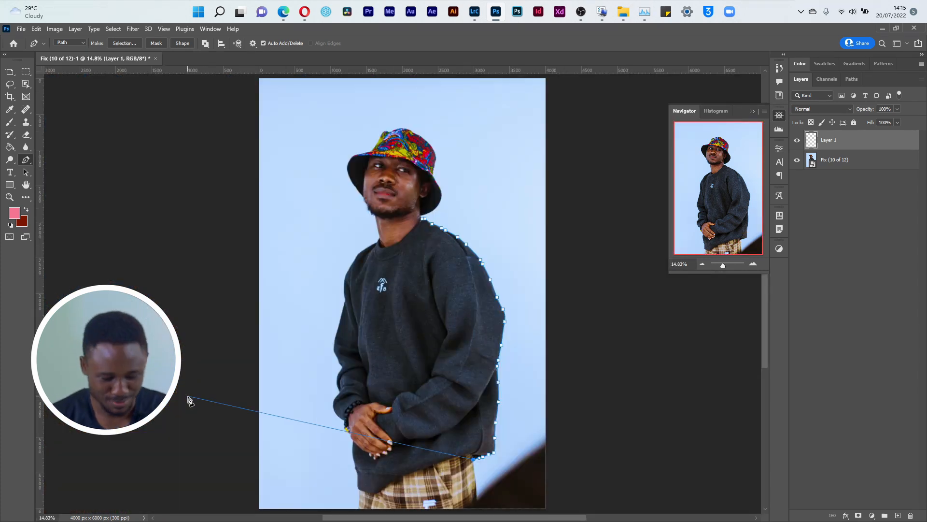
{"action": "key", "text": "ctrl+plus"}
{"action": "key", "text": "ctrl+plus"}
{"action": "key", "text": "ctrl+plus"}
{"action": "key", "text": "ctrl+plus"}
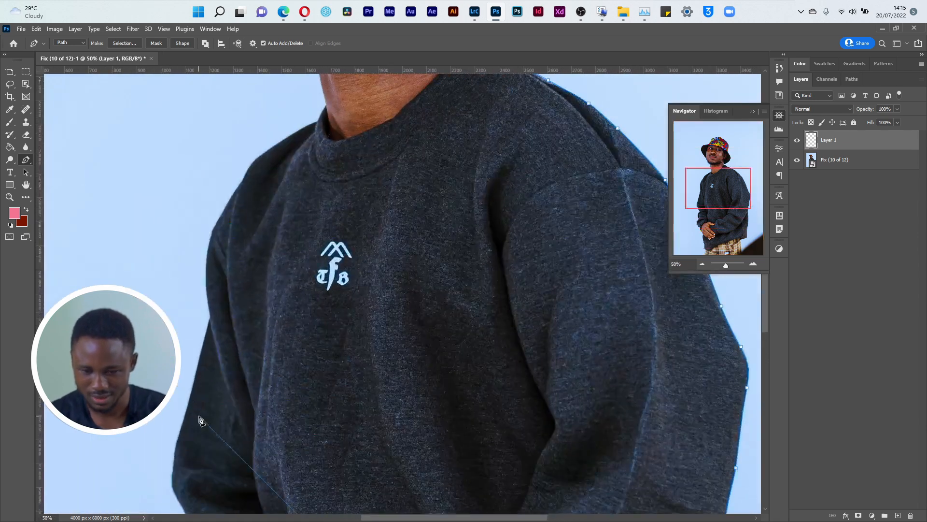
{"action": "left_click_drag", "start_coordinate": [726, 262], "coordinate": [729, 262]}
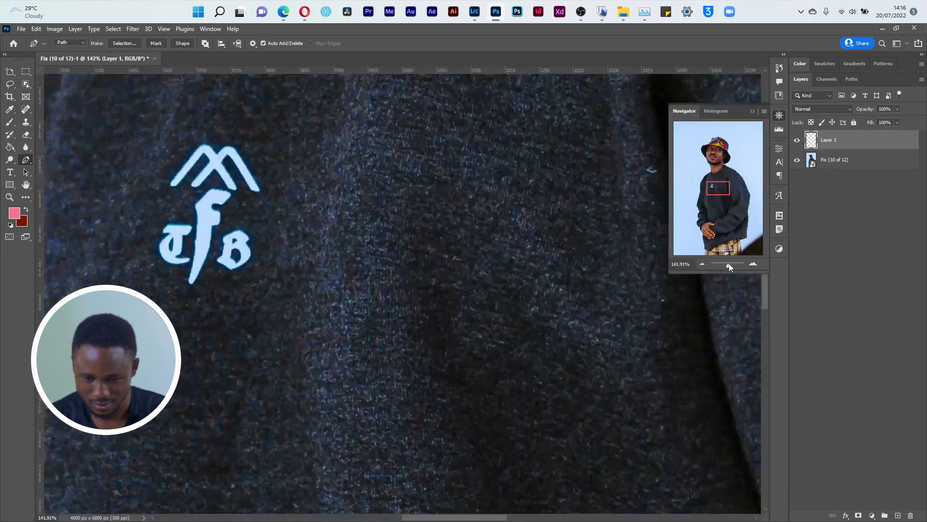
{"action": "left_click_drag", "start_coordinate": [717, 185], "coordinate": [740, 239]}
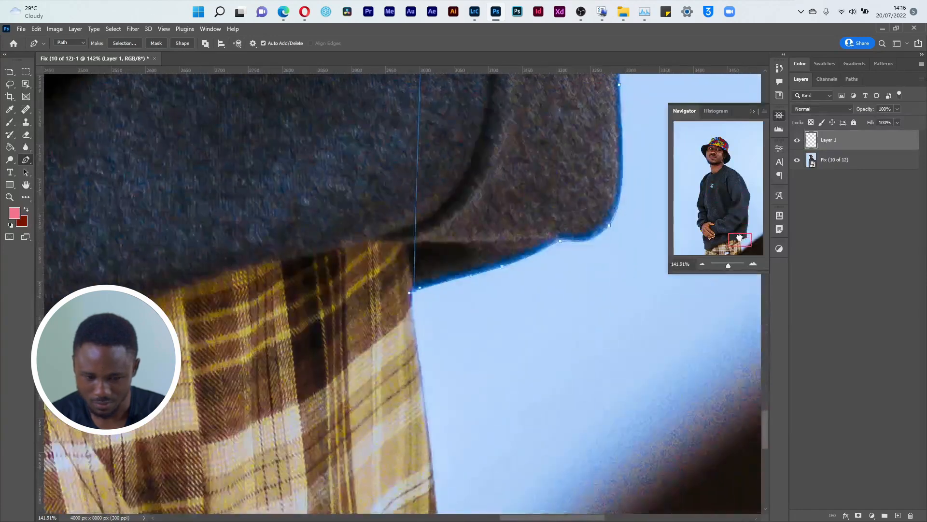
{"action": "left_click_drag", "start_coordinate": [409, 245], "coordinate": [328, 246]}
{"action": "left_click_drag", "start_coordinate": [274, 315], "coordinate": [459, 327]}
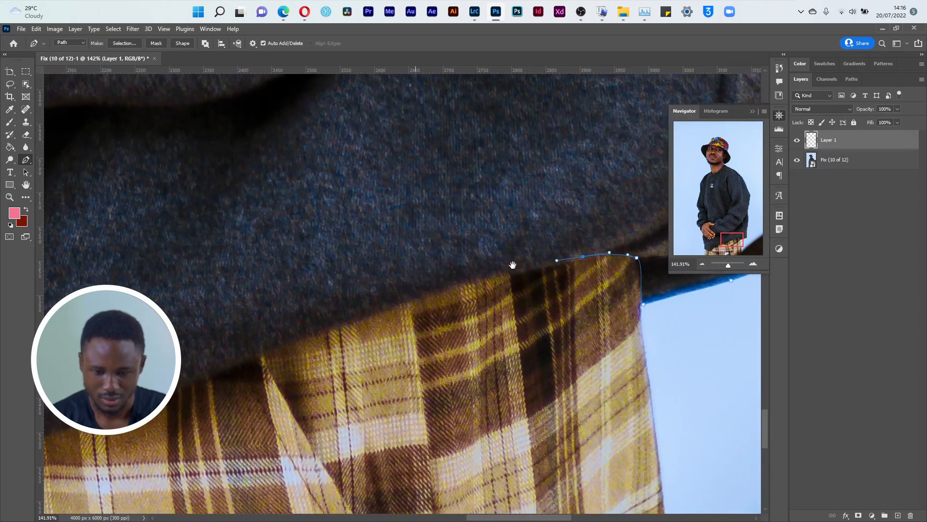
{"action": "left_click_drag", "start_coordinate": [442, 288], "coordinate": [411, 303]}
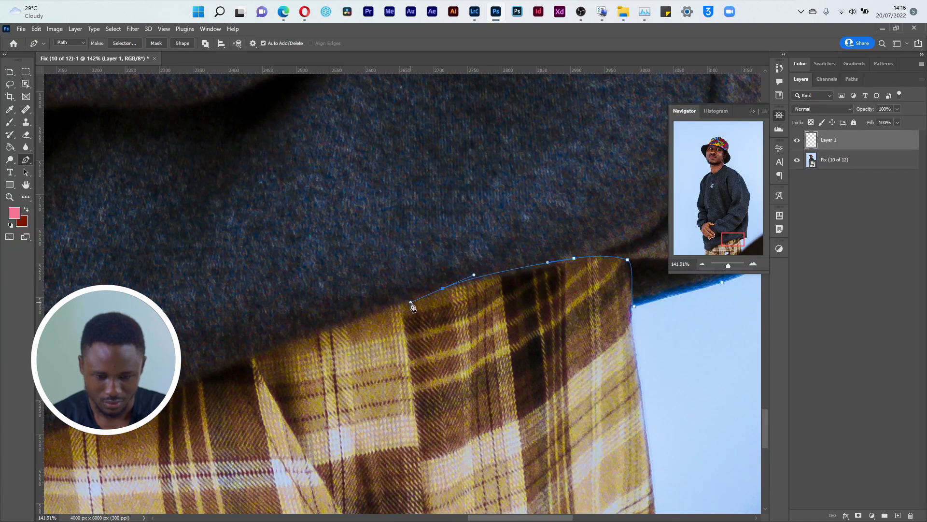
Step: Extend the path along the sweatshirt hem past the tip of the diagonal fold in the plaid trousers
{"action": "left_click_drag", "start_coordinate": [363, 359], "coordinate": [483, 367]}
{"action": "left_click", "coordinate": [386, 362]}
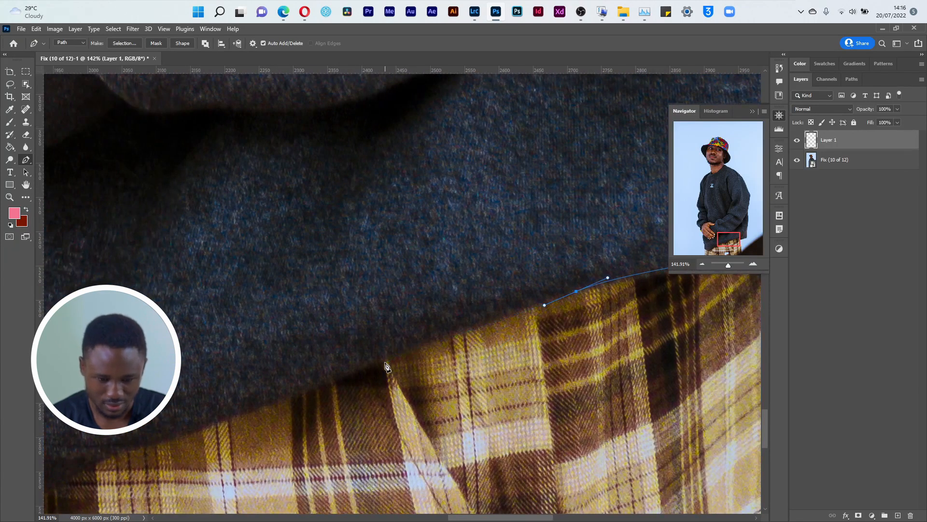
{"action": "left_click_drag", "start_coordinate": [331, 385], "coordinate": [535, 368]}
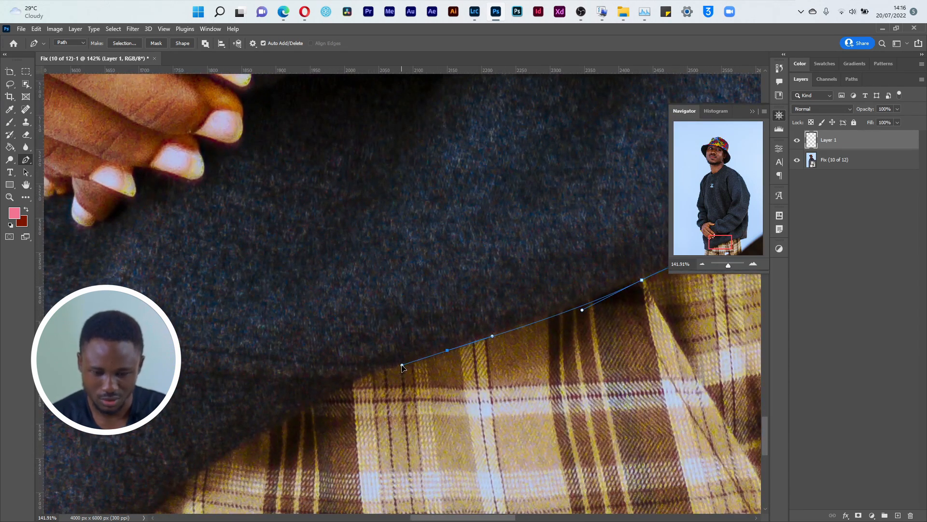
{"action": "left_click_drag", "start_coordinate": [342, 423], "coordinate": [488, 379]}
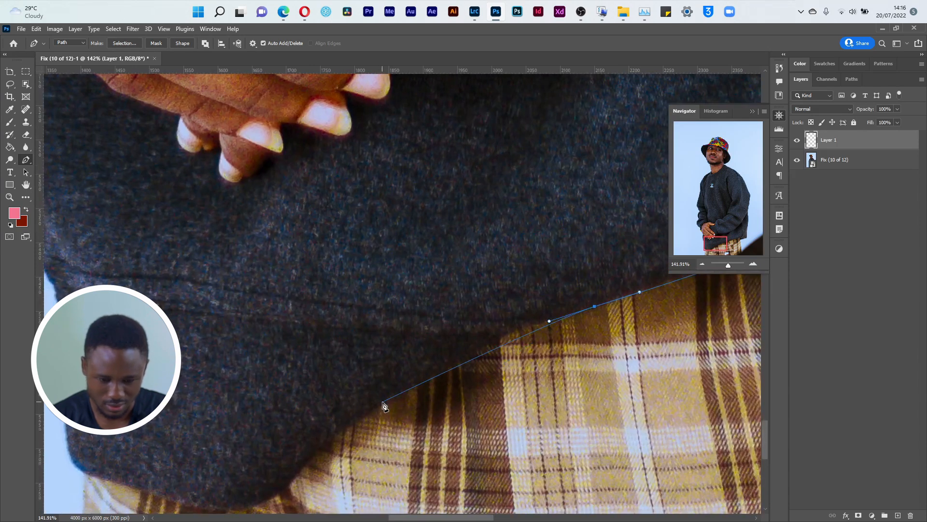
Step: Curve the path down around the drooping hem and along its underside to the sweatshirt's opposite lower corner
{"action": "left_click_drag", "start_coordinate": [405, 388], "coordinate": [348, 431]}
{"action": "left_click_drag", "start_coordinate": [304, 463], "coordinate": [424, 413]}
{"action": "left_click_drag", "start_coordinate": [385, 442], "coordinate": [477, 410]}
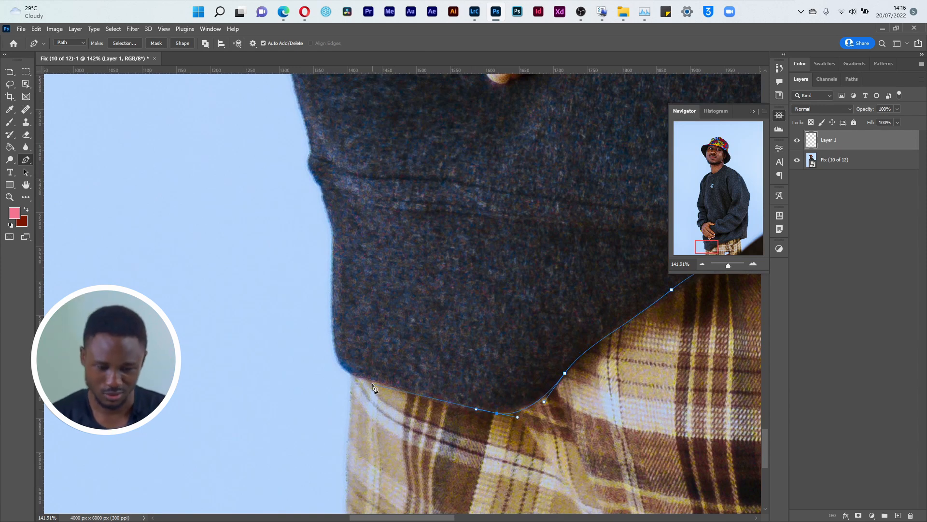
{"action": "left_click", "coordinate": [357, 379]}
{"action": "left_click_drag", "start_coordinate": [346, 379], "coordinate": [341, 370]}
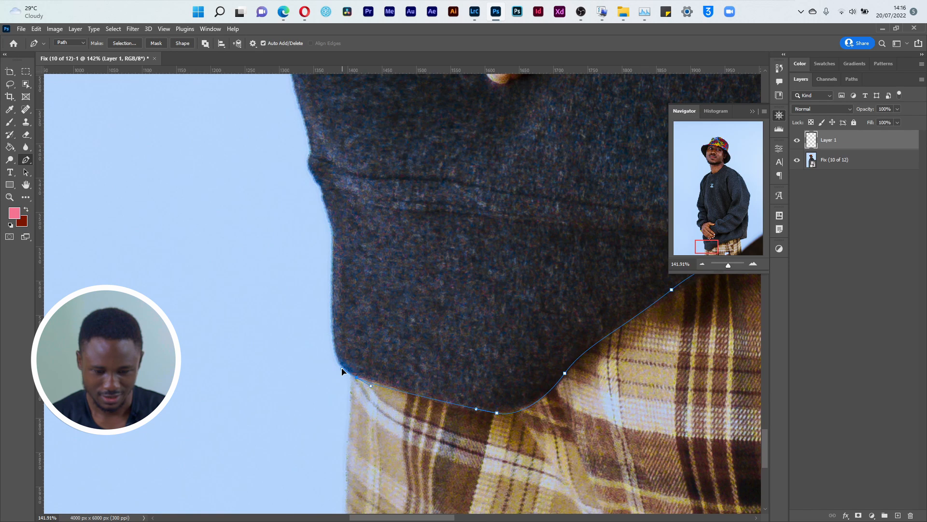
Step: Trace the sweatshirt's opposite side edge up from the hem corner, around the bulge at the hem seam, toward the hand
{"action": "left_click_drag", "start_coordinate": [352, 309], "coordinate": [461, 282]}
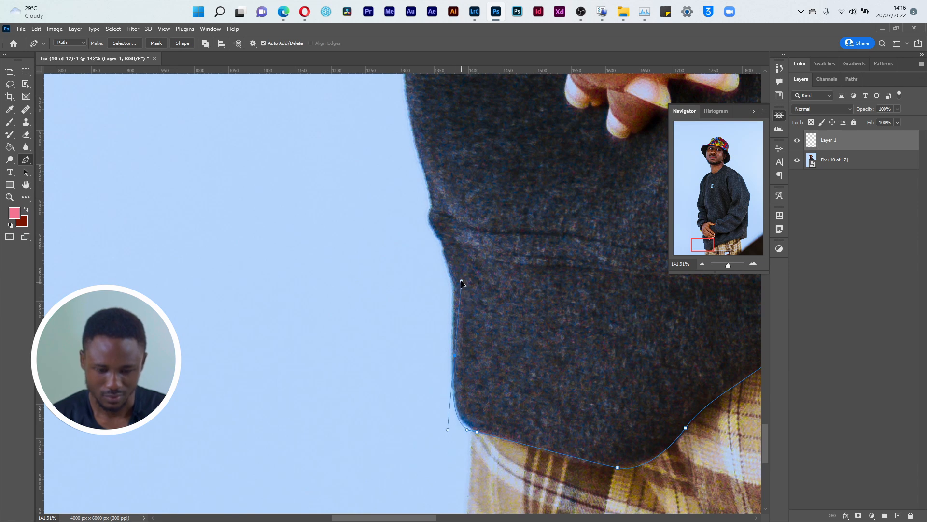
{"action": "left_click_drag", "start_coordinate": [481, 224], "coordinate": [471, 340]}
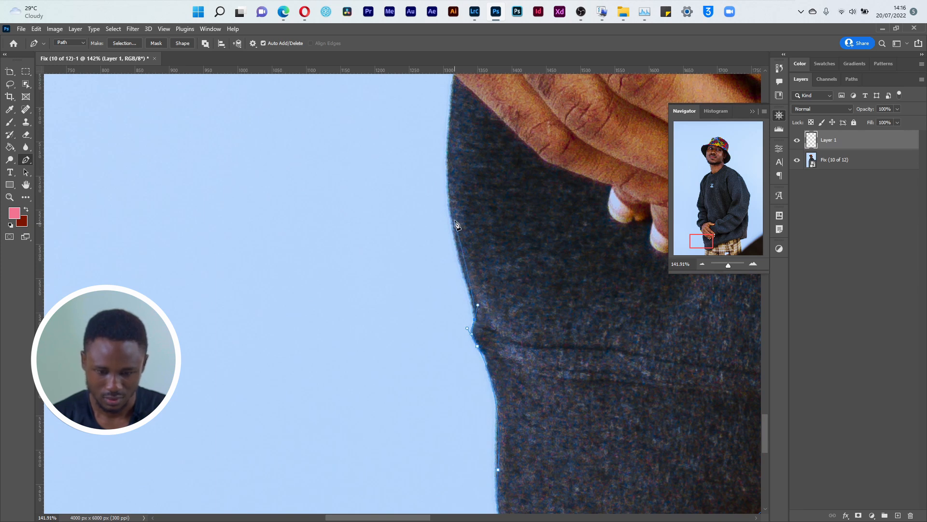
{"action": "left_click_drag", "start_coordinate": [450, 205], "coordinate": [450, 165]}
{"action": "scroll", "coordinate": [494, 256], "scroll_direction": "up", "scroll_amount": 5}
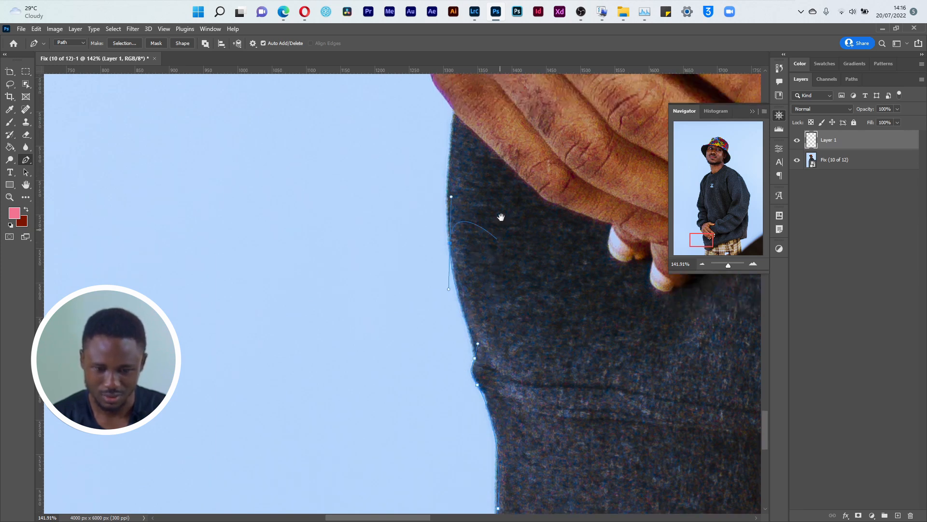
Step: Place a zigzag of stray anchor points across the sweatshirt's side edge and over the fingers
{"action": "left_click", "coordinate": [405, 390]}
{"action": "left_click", "coordinate": [444, 354]}
{"action": "left_click", "coordinate": [472, 379]}
{"action": "left_click", "coordinate": [441, 395]}
{"action": "left_click", "coordinate": [520, 409]}
{"action": "left_click", "coordinate": [489, 423]}
{"action": "left_click", "coordinate": [544, 418]}
{"action": "left_click", "coordinate": [512, 348]}
{"action": "left_click", "coordinate": [559, 380]}
{"action": "left_click", "coordinate": [534, 268]}
{"action": "left_click", "coordinate": [407, 237]}
{"action": "left_click", "coordinate": [514, 229]}
{"action": "left_click", "coordinate": [508, 273]}
{"action": "left_click", "coordinate": [489, 306]}
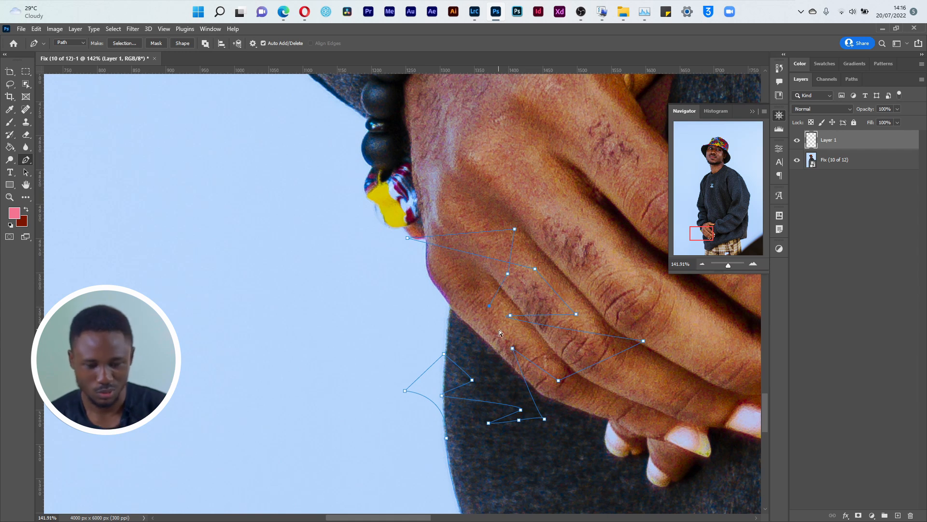
Step: Undo the stray zigzag anchor points back to the last curved point on the sweatshirt's side edge
{"action": "key", "text": "ctrl+z"}
{"action": "key", "text": "ctrl+z"}
{"action": "key", "text": "ctrl+z"}
{"action": "key", "text": "ctrl+z"}
{"action": "key", "text": "ctrl+z"}
{"action": "key", "text": "ctrl+z"}
{"action": "key", "text": "ctrl+z"}
{"action": "key", "text": "ctrl+z"}
{"action": "key", "text": "ctrl+z"}
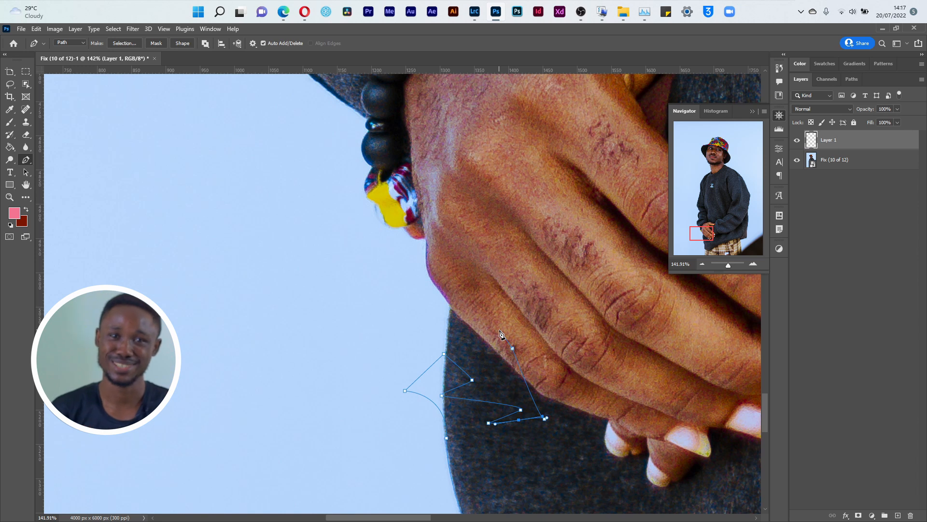
{"action": "key", "text": "ctrl+z"}
{"action": "key", "text": "ctrl+z"}
{"action": "key", "text": "ctrl+z"}
{"action": "key", "text": "ctrl+z"}
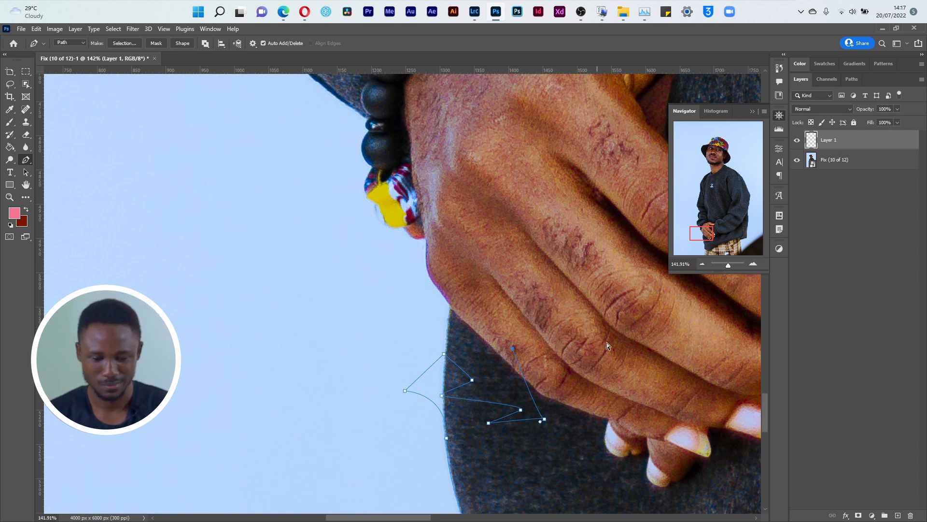
{"action": "key", "text": "ctrl+z"}
{"action": "key", "text": "ctrl+z"}
{"action": "key", "text": "ctrl+z"}
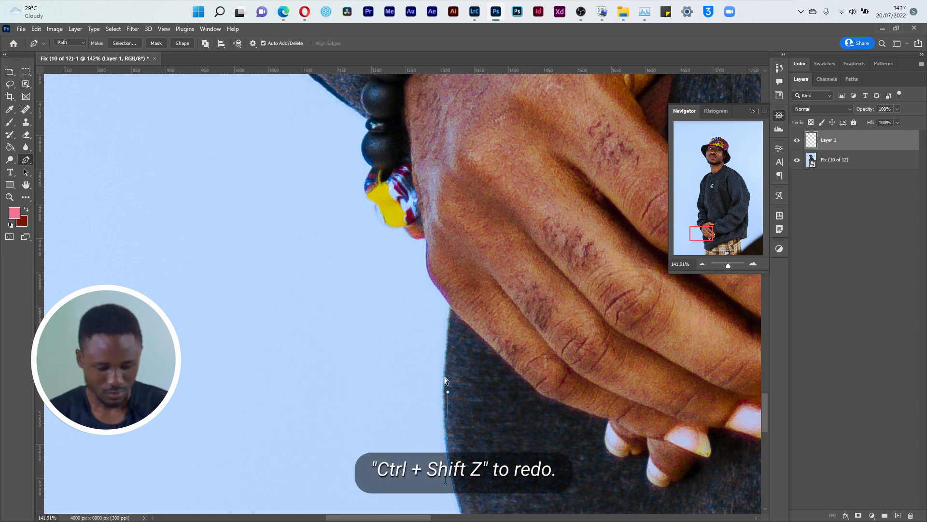
{"action": "key", "text": "ctrl+z"}
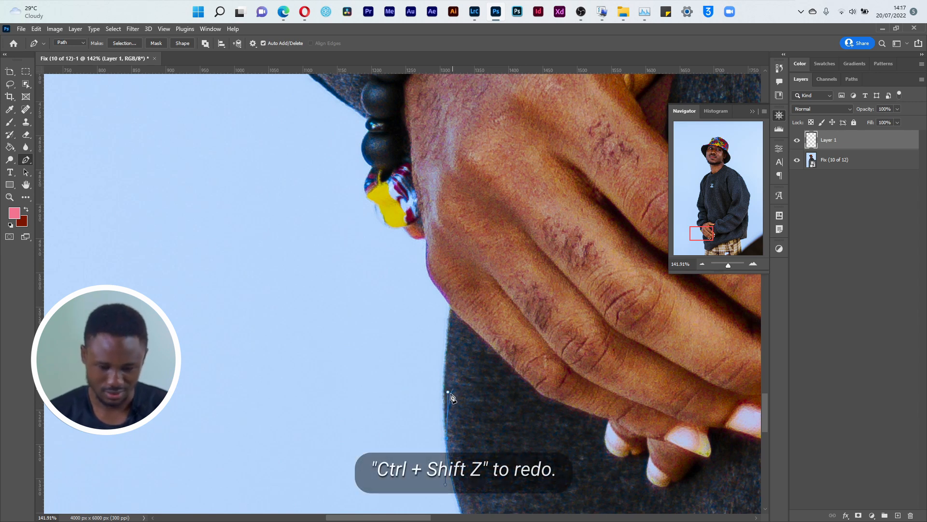
Step: Adjust the last point's direction handle and extend the path to where the sweatshirt meets the hand, ending in a corner point
{"action": "left_click_drag", "start_coordinate": [448, 392], "coordinate": [441, 389]}
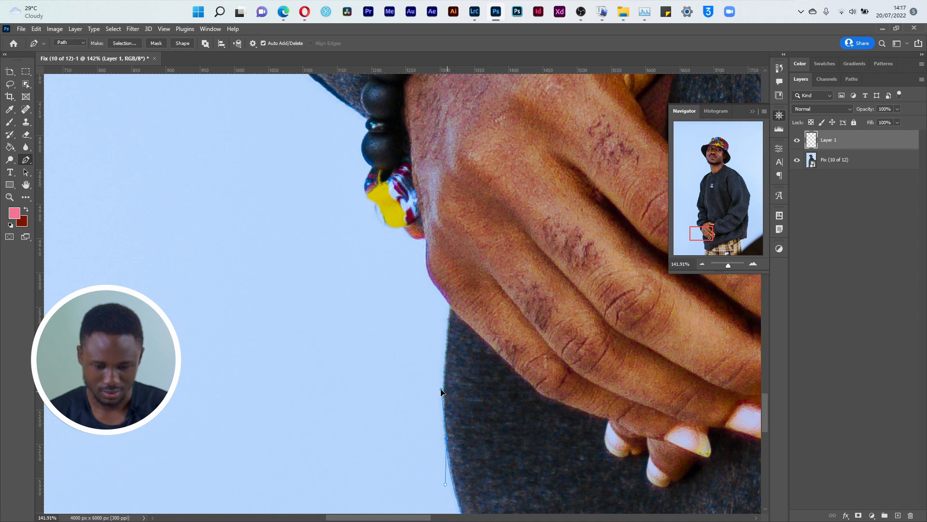
{"action": "left_click", "coordinate": [452, 313]}
{"action": "left_click_drag", "start_coordinate": [457, 280], "coordinate": [458, 269]}
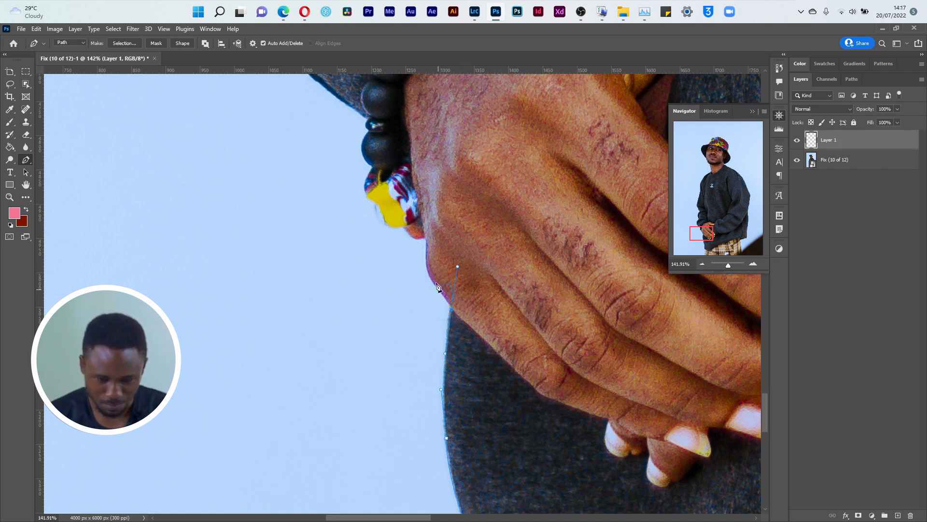
{"action": "left_click", "coordinate": [452, 311], "text": "alt"}
Step: Trace the sweatshirt's boundary along the underside of the lowest finger to the first protruding fingertip, ending in a corner point
{"action": "left_click_drag", "start_coordinate": [553, 448], "coordinate": [385, 363]}
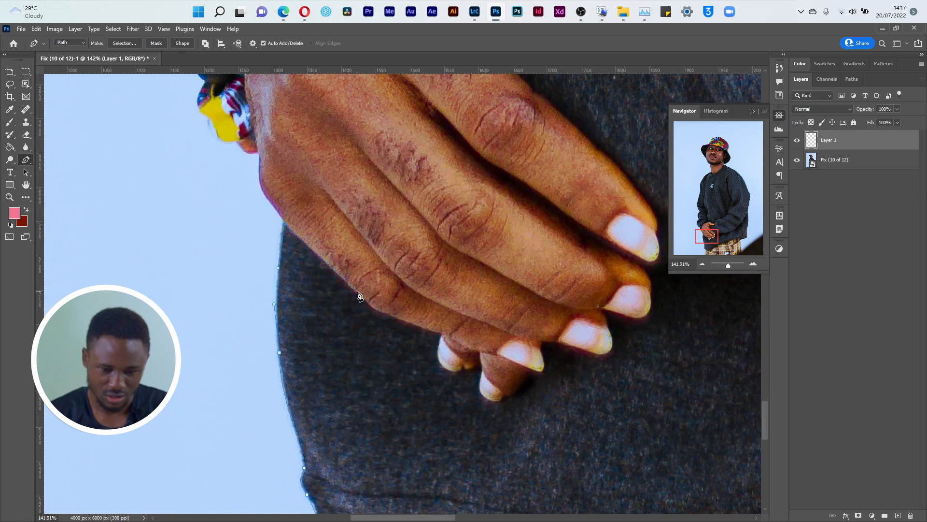
{"action": "left_click_drag", "start_coordinate": [358, 295], "coordinate": [369, 312]}
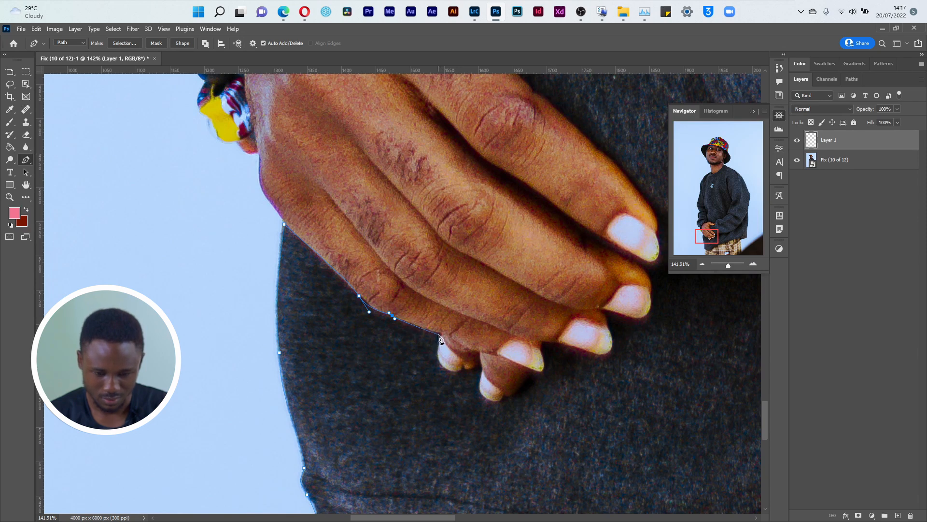
{"action": "left_click_drag", "start_coordinate": [439, 334], "coordinate": [448, 334]}
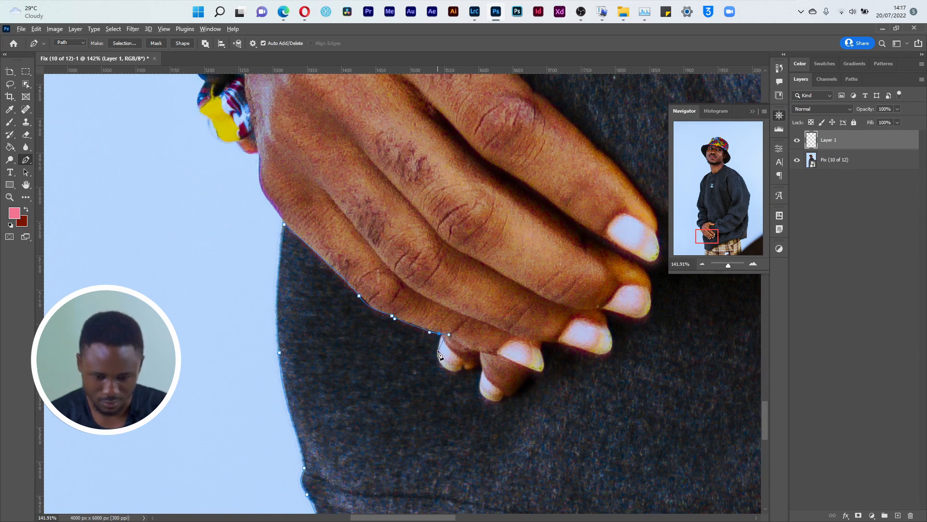
{"action": "left_click", "coordinate": [439, 334], "text": "alt"}
Step: Trace around the first small fingertip and across the gap to the next fingertip, repositioning the corner point above the nail
{"action": "left_click_drag", "start_coordinate": [445, 367], "coordinate": [457, 377]}
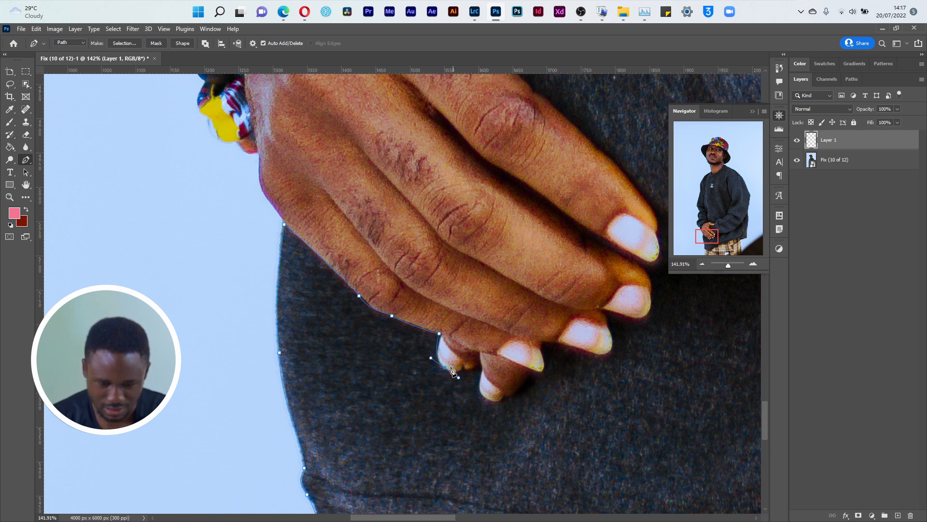
{"action": "left_click", "coordinate": [439, 333], "text": "ctrl"}
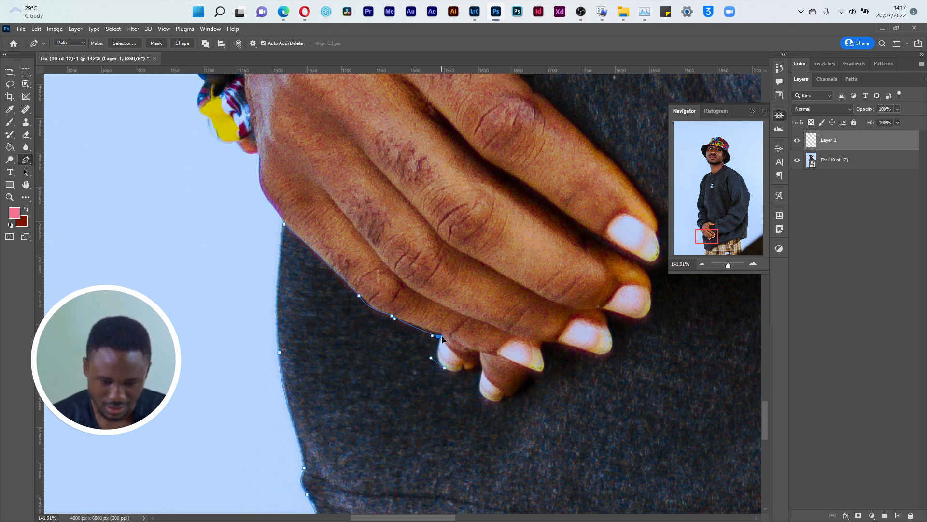
{"action": "left_click", "coordinate": [463, 370]}
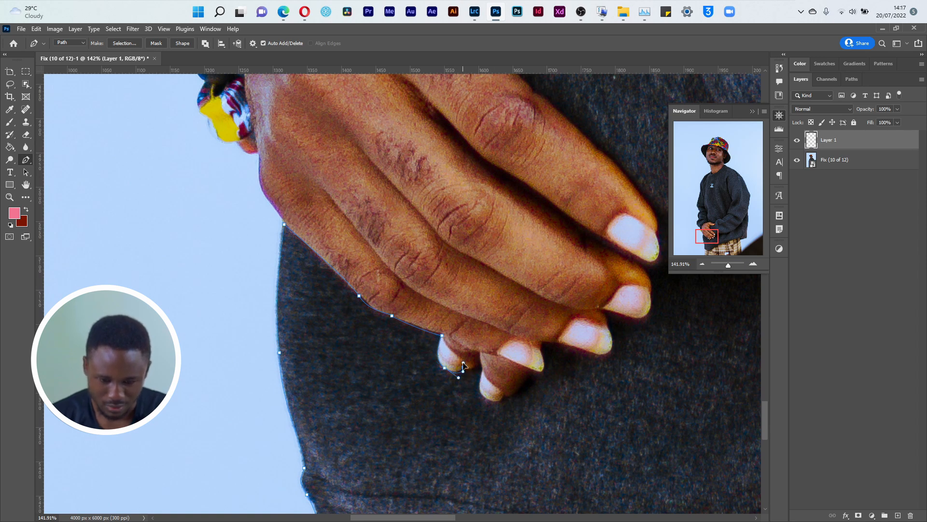
{"action": "left_click", "coordinate": [464, 365]}
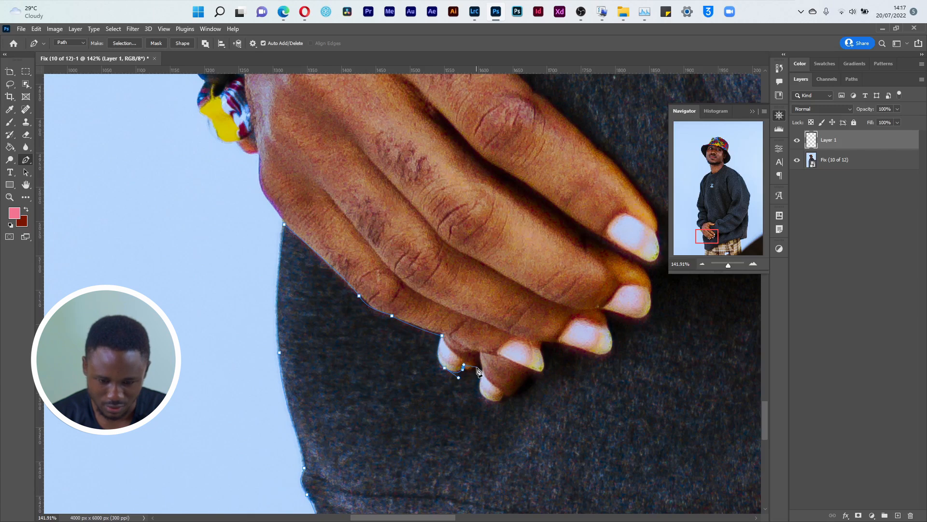
{"action": "left_click", "coordinate": [475, 369]}
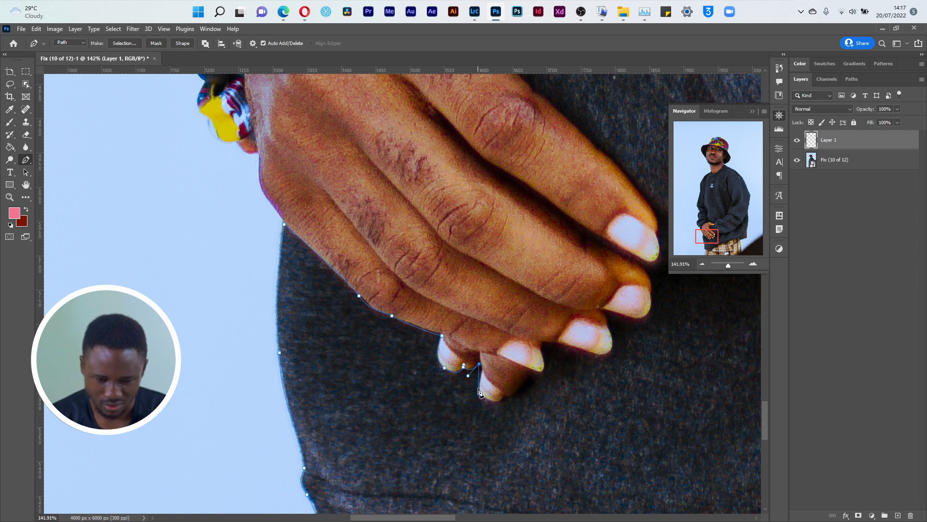
{"action": "left_click", "coordinate": [481, 368]}
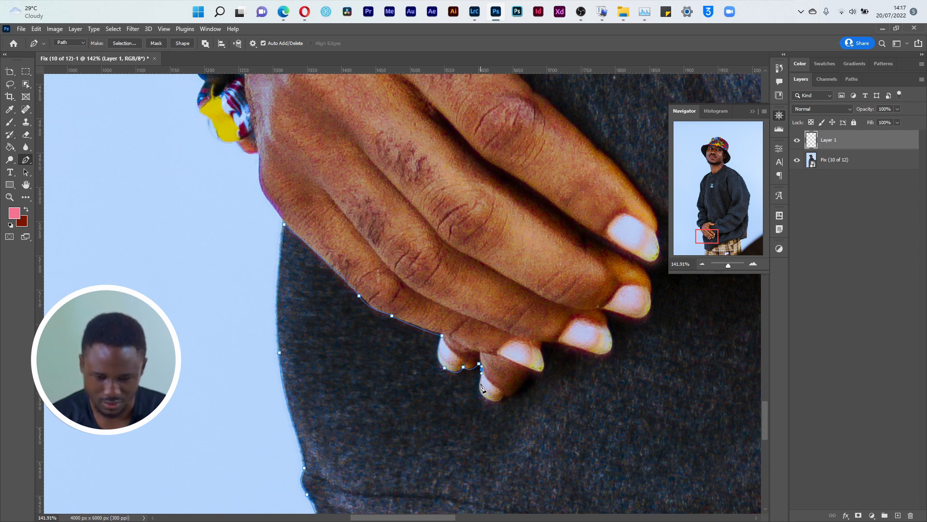
Step: Curve the path around the second protruding fingertip up to the neighbouring fingernail, and remove the end point's outgoing handle
{"action": "mouse_move", "coordinate": [491, 401]}
{"action": "left_mouse_down"}
{"action": "mouse_move", "coordinate": [512, 410]}
{"action": "mouse_move", "coordinate": [506, 397]}
{"action": "mouse_move", "coordinate": [507, 410]}
{"action": "left_mouse_up"}
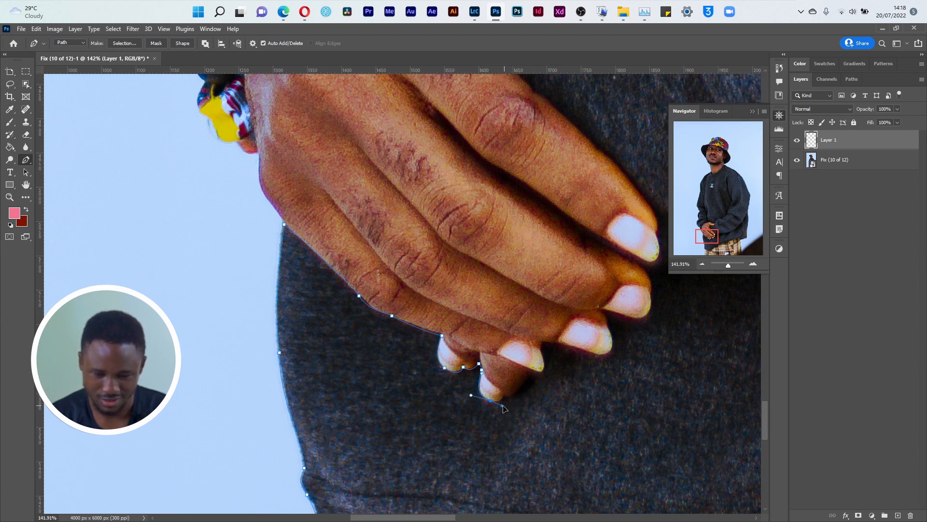
{"action": "left_click", "coordinate": [504, 394]}
{"action": "left_click_drag", "start_coordinate": [519, 407], "coordinate": [454, 360]}
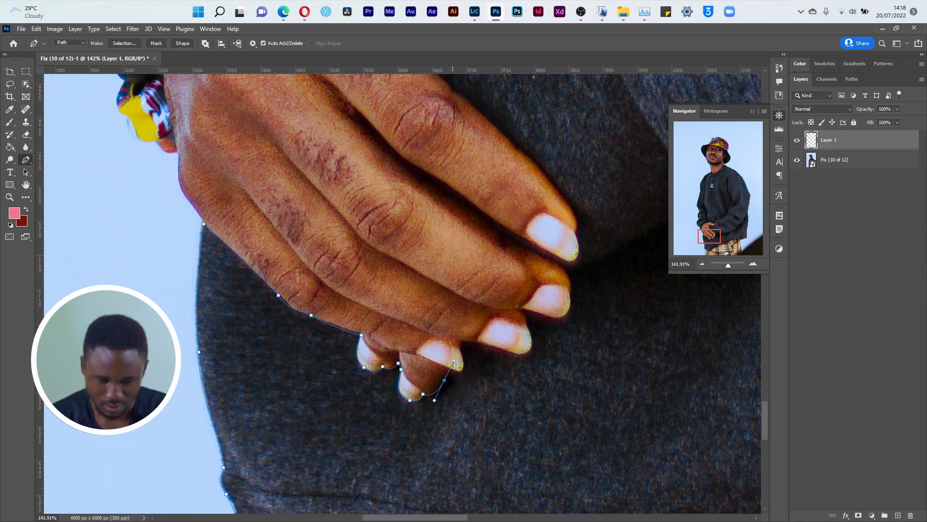
{"action": "left_click_drag", "start_coordinate": [449, 371], "coordinate": [497, 216]}
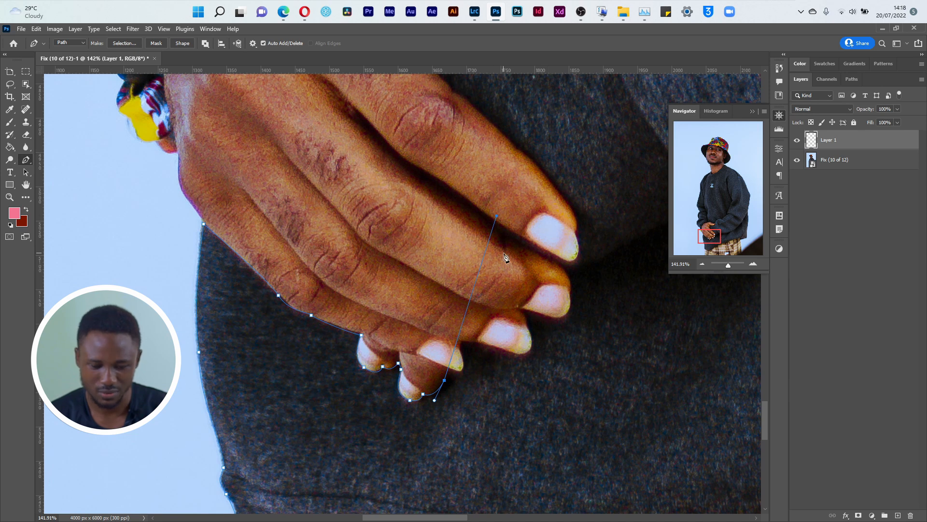
{"action": "left_click_drag", "start_coordinate": [497, 220], "coordinate": [443, 367]}
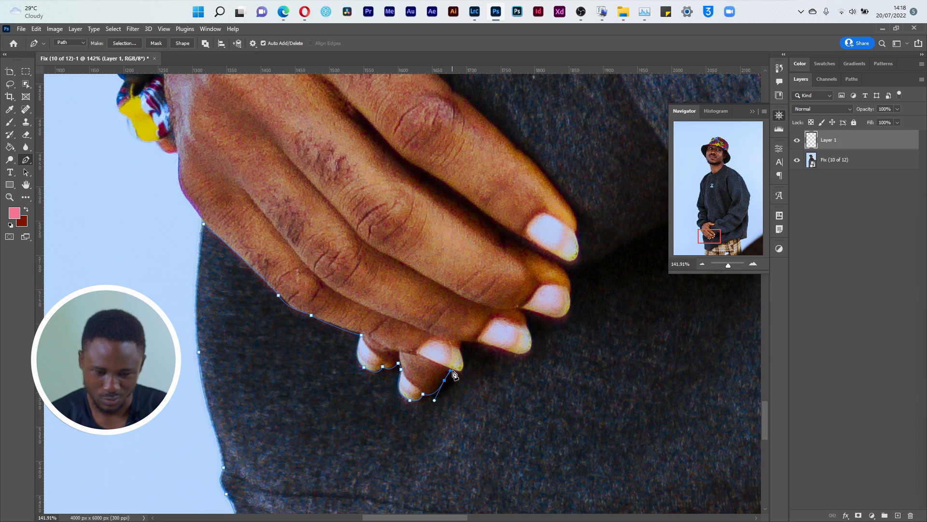
{"action": "left_click", "coordinate": [451, 371], "text": "alt"}
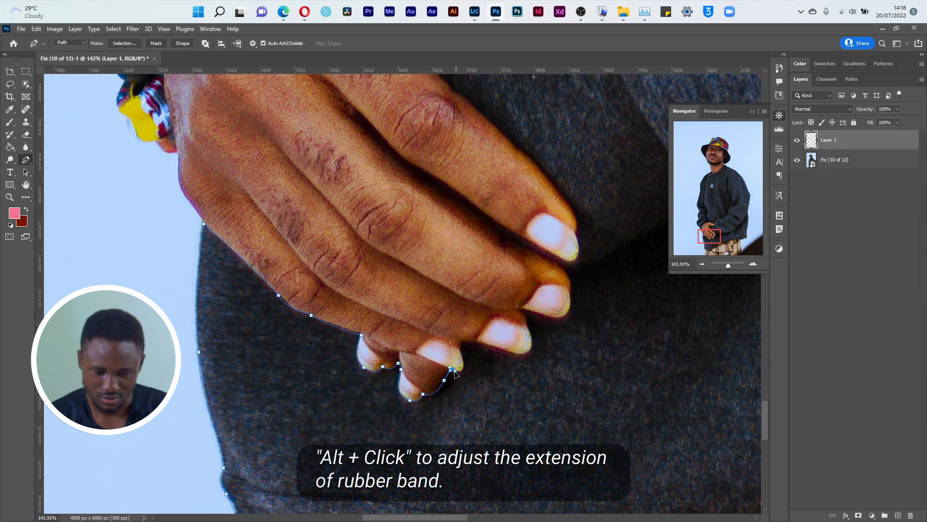
Step: Curve the path around the edge of the third fingertip and into the gap leading to the next fingernail
{"action": "left_click_drag", "start_coordinate": [463, 371], "coordinate": [462, 354]}
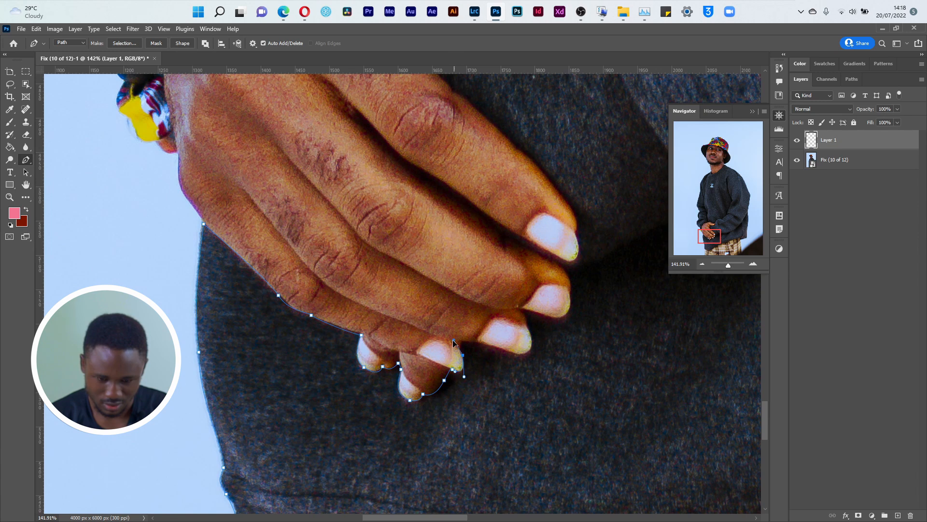
{"action": "left_click", "coordinate": [450, 343]}
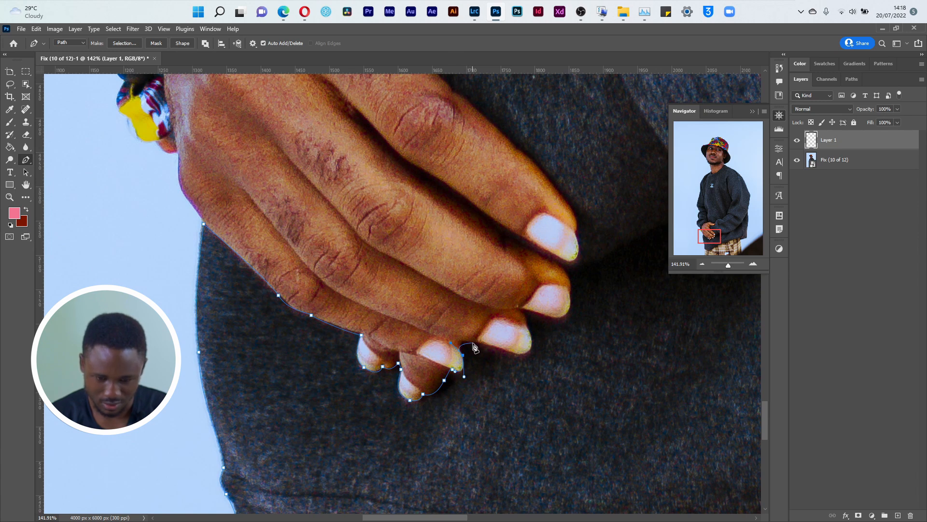
{"action": "left_click_drag", "start_coordinate": [474, 342], "coordinate": [481, 345]}
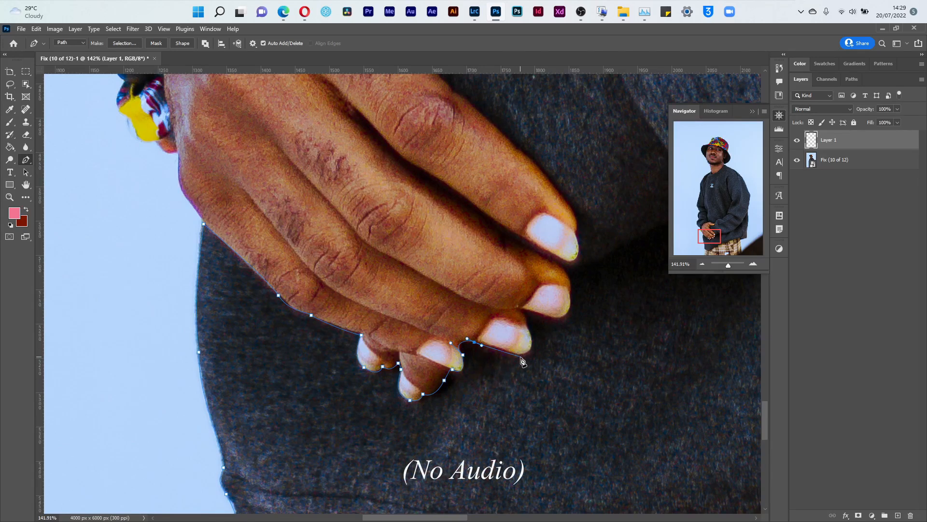
Step: Trace under and around the next fingertip up to the gap below the neighbouring finger, ending in a corner point
{"action": "key", "text": "ctrl+plus"}
{"action": "key", "text": "ctrl+plus"}
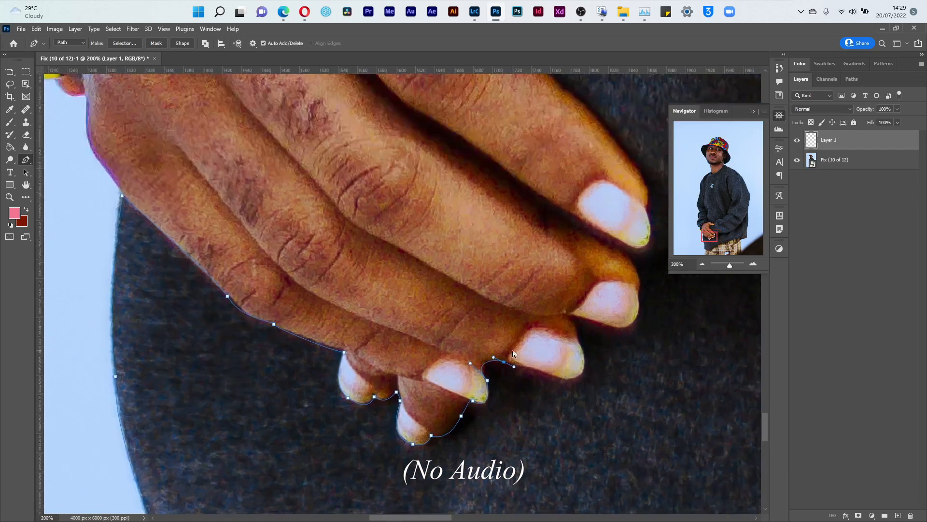
{"action": "left_click_drag", "start_coordinate": [642, 403], "coordinate": [384, 273]}
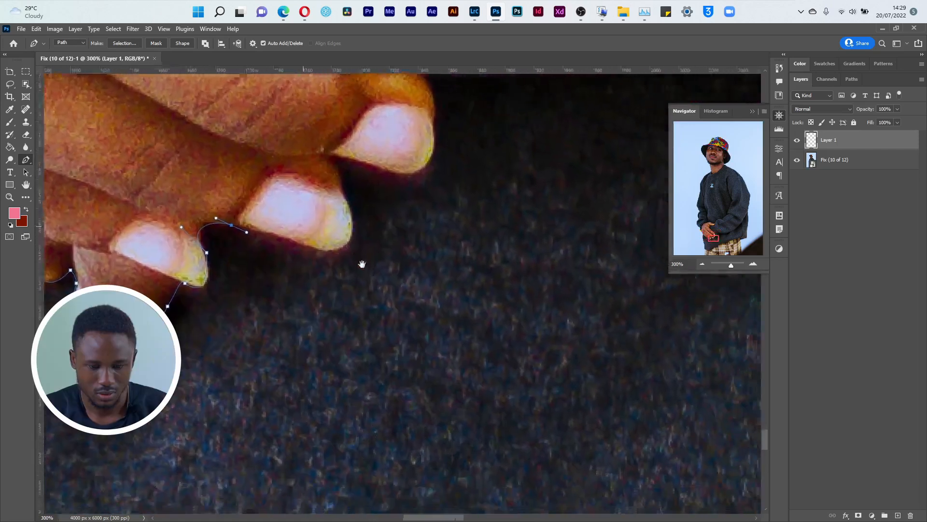
{"action": "left_click_drag", "start_coordinate": [252, 213], "coordinate": [427, 309]}
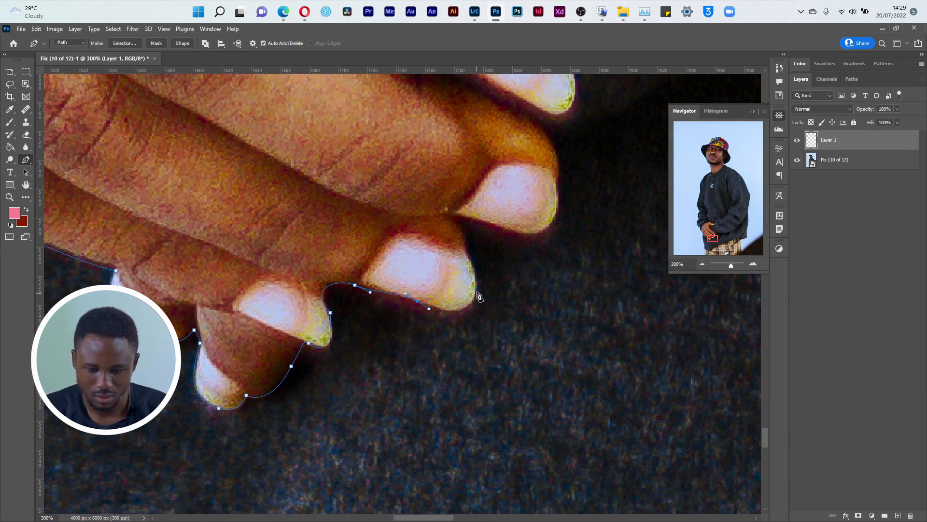
{"action": "left_click_drag", "start_coordinate": [477, 288], "coordinate": [477, 255]}
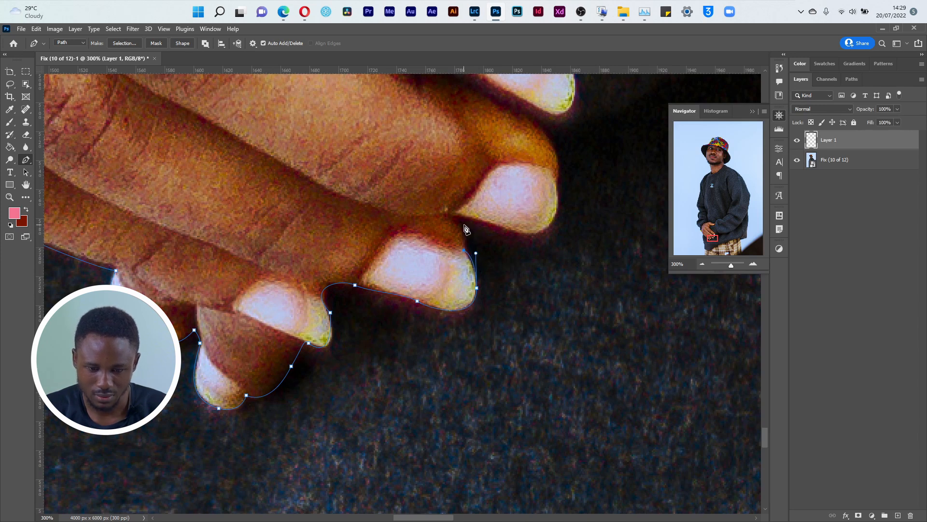
{"action": "mouse_move", "coordinate": [460, 221]}
{"action": "left_mouse_down"}
{"action": "mouse_move", "coordinate": [452, 190]}
{"action": "mouse_move", "coordinate": [447, 208]}
{"action": "mouse_move", "coordinate": [451, 201]}
{"action": "mouse_move", "coordinate": [460, 218]}
{"action": "left_mouse_up"}
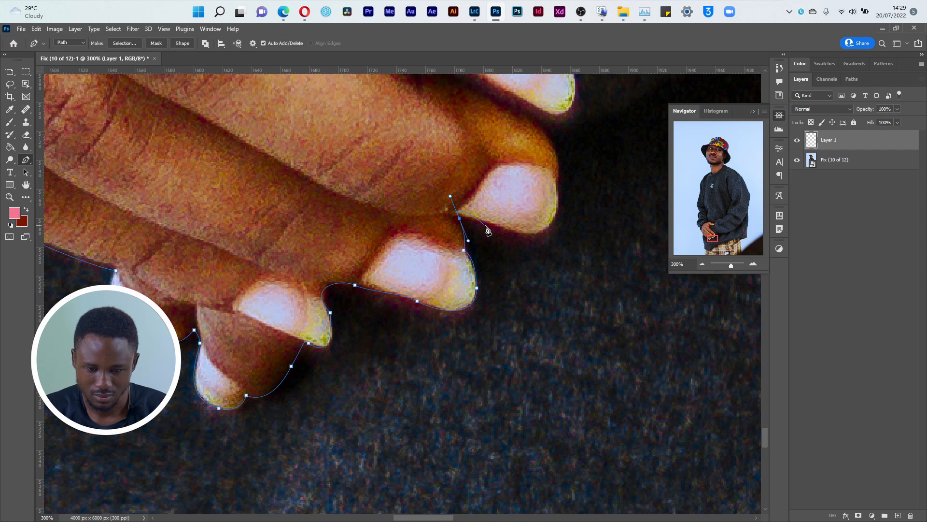
{"action": "left_click", "coordinate": [460, 219]}
Step: Trace around the middle fingertip, shortening its direction handle, and turn the path at the gap onto the underside of the index fingertip
{"action": "left_click_drag", "start_coordinate": [494, 227], "coordinate": [507, 233]}
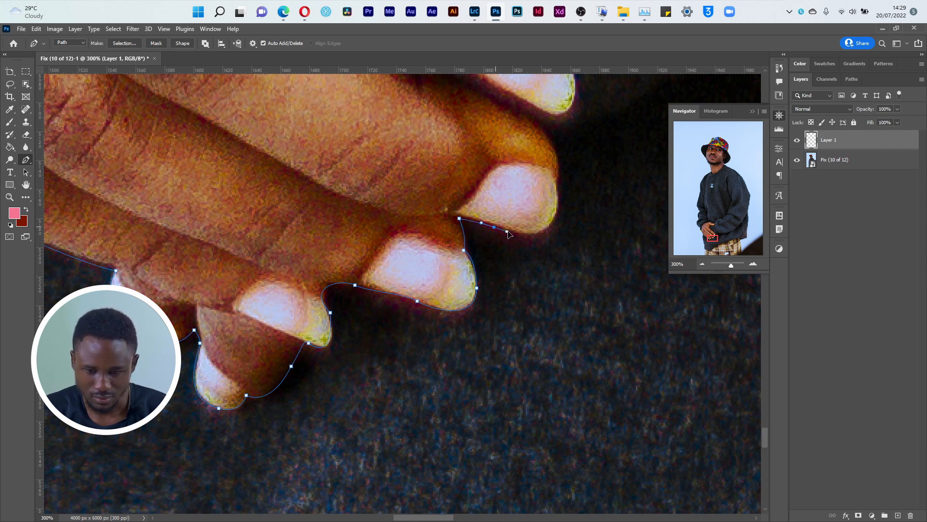
{"action": "scroll", "coordinate": [511, 236], "scroll_direction": "up", "scroll_amount": 5}
{"action": "scroll", "coordinate": [510, 236], "scroll_direction": "right", "scroll_amount": 2}
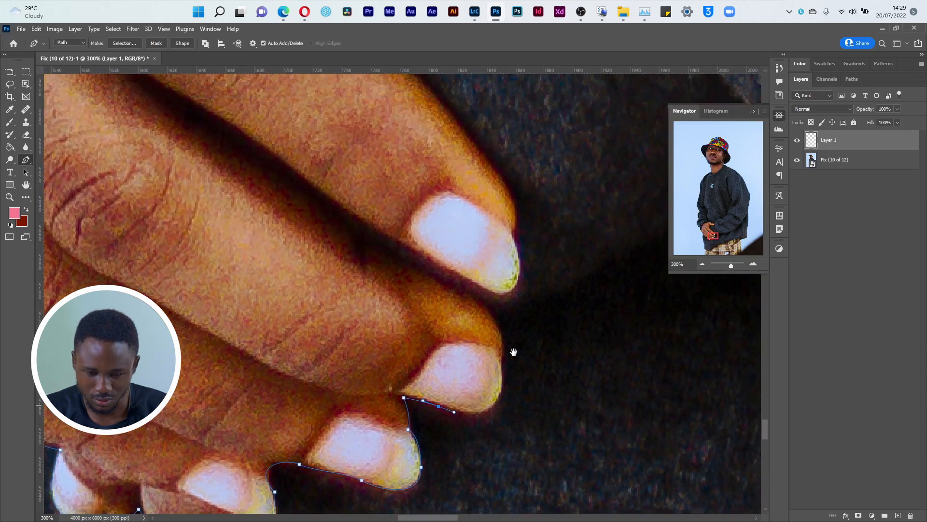
{"action": "left_click_drag", "start_coordinate": [496, 381], "coordinate": [489, 312]}
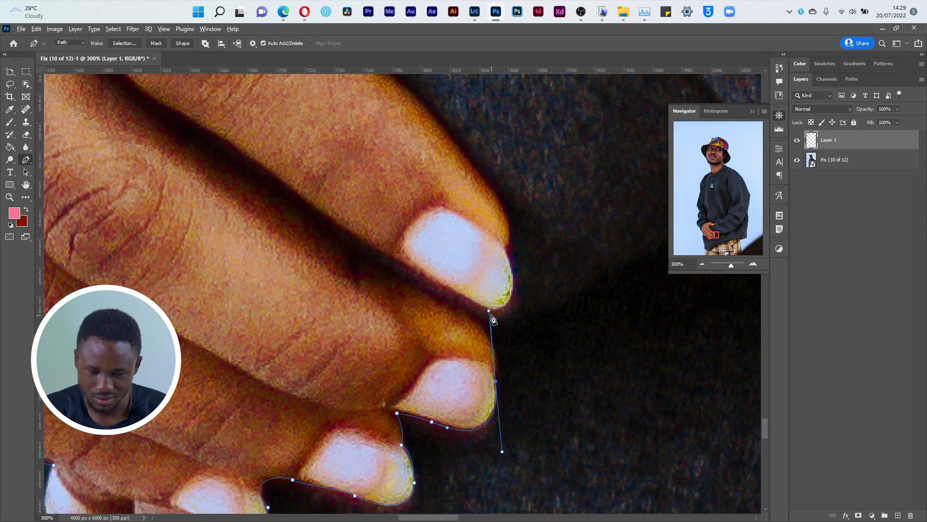
{"action": "left_click_drag", "start_coordinate": [489, 312], "coordinate": [500, 349]}
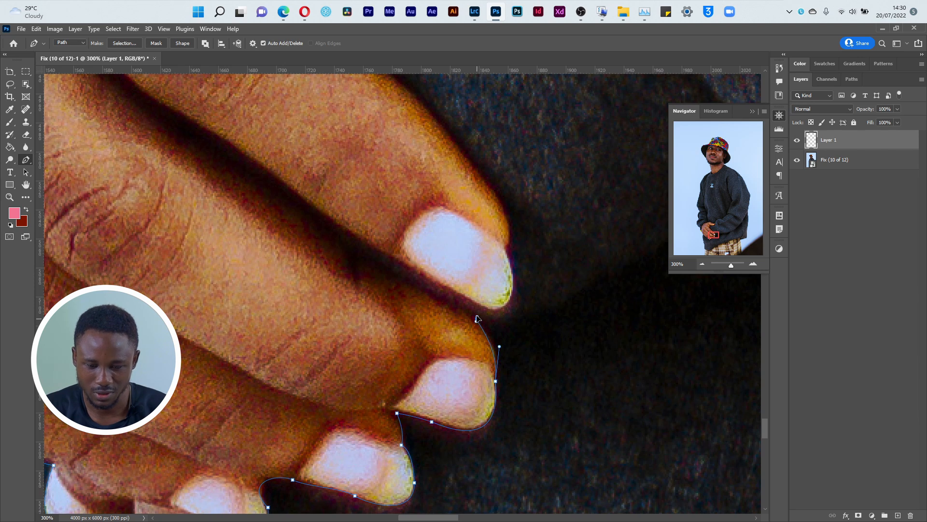
{"action": "left_click_drag", "start_coordinate": [473, 314], "coordinate": [470, 312]}
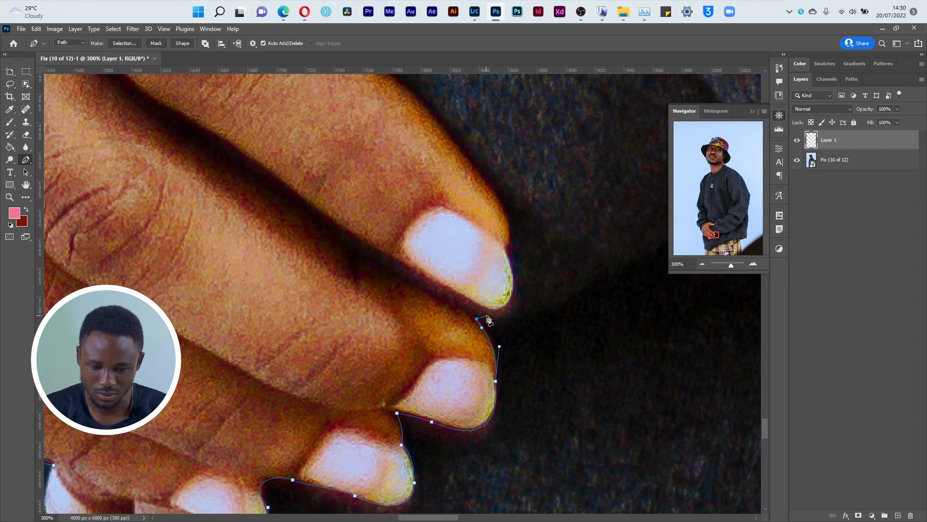
{"action": "left_click_drag", "start_coordinate": [468, 310], "coordinate": [497, 319]}
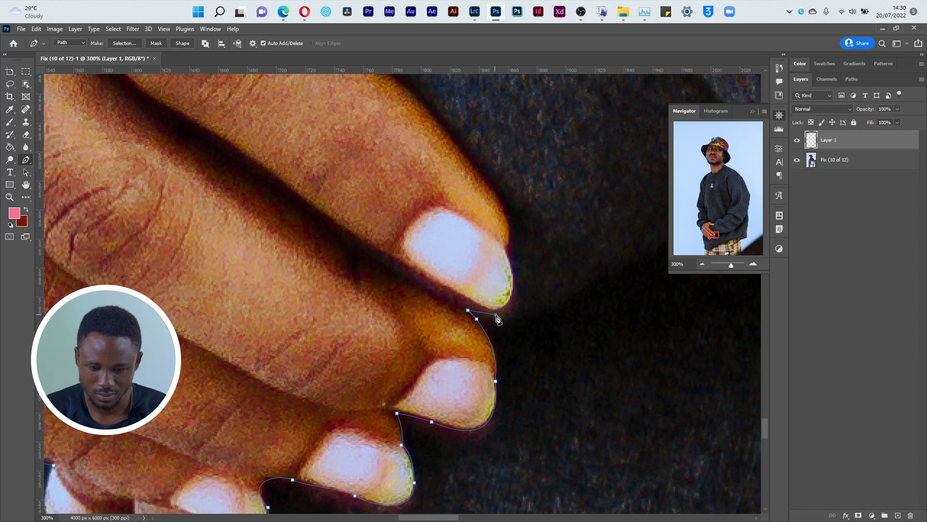
Step: Trace around the index fingertip and along the finger's upper edge to a corner point where the other hand shows through
{"action": "left_click_drag", "start_coordinate": [510, 252], "coordinate": [493, 207]}
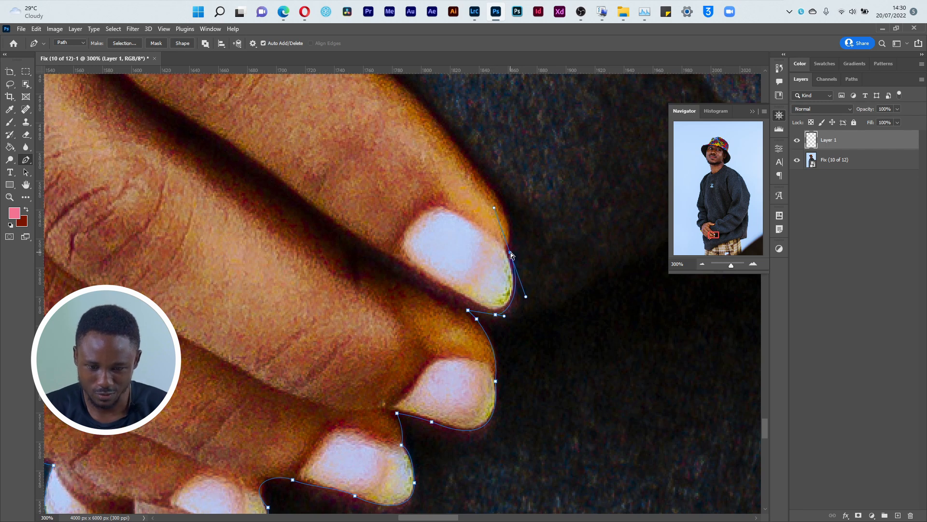
{"action": "key", "text": "space"}
{"action": "left_click_drag", "start_coordinate": [527, 197], "coordinate": [537, 407]}
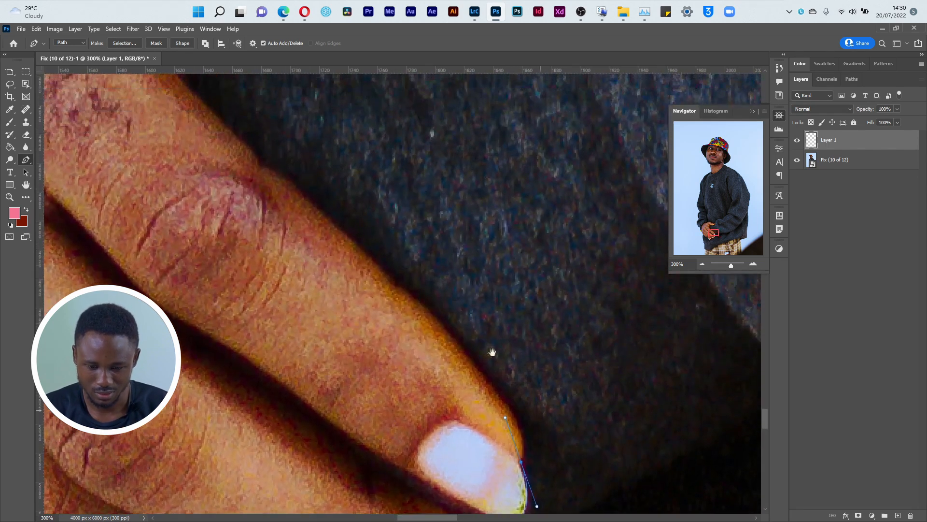
{"action": "left_click_drag", "start_coordinate": [492, 352], "coordinate": [482, 369]}
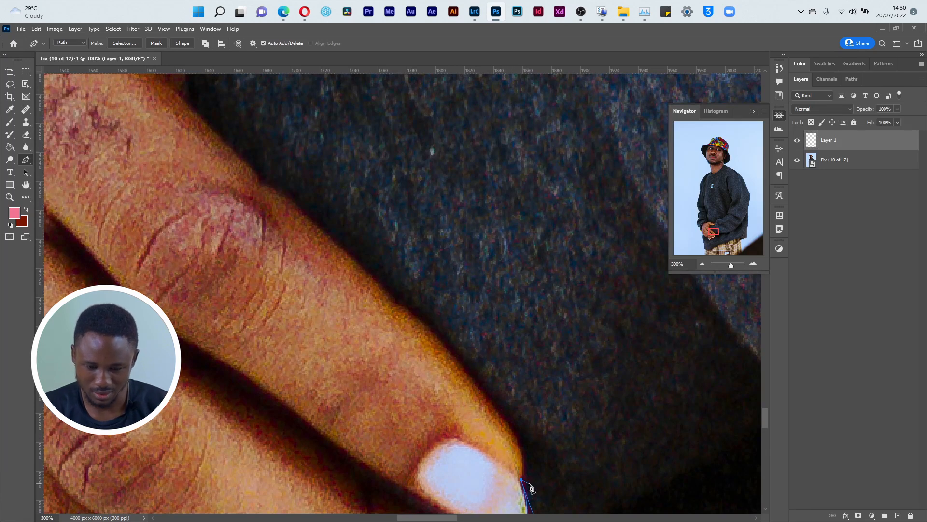
{"action": "left_click_drag", "start_coordinate": [518, 438], "coordinate": [506, 408]}
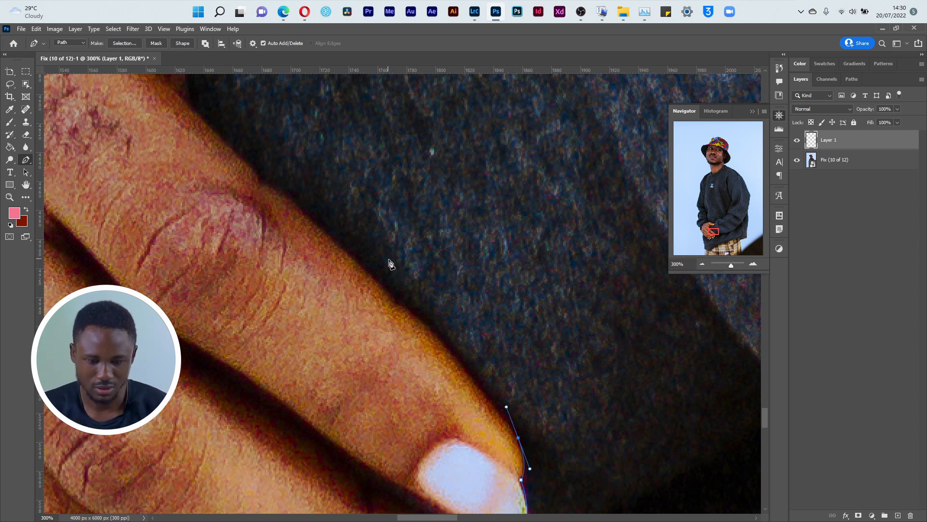
{"action": "left_click_drag", "start_coordinate": [354, 246], "coordinate": [470, 349]}
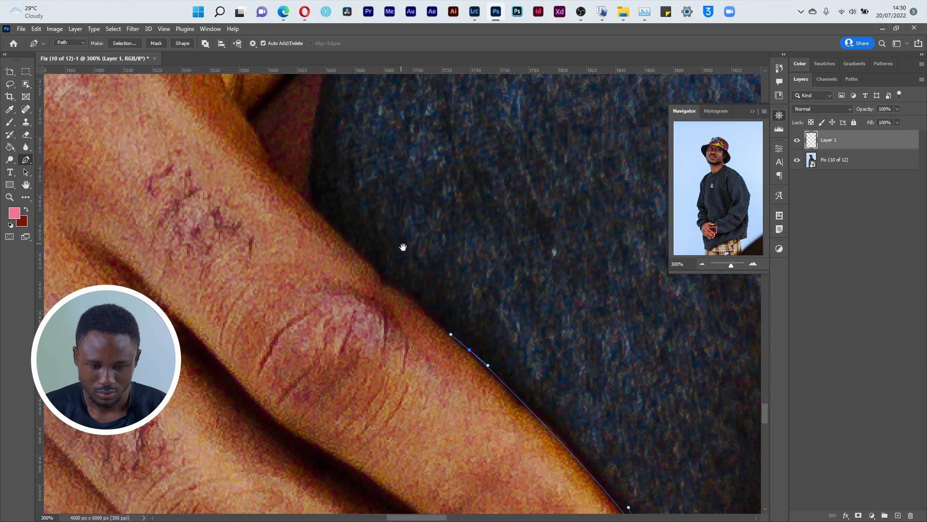
{"action": "left_click_drag", "start_coordinate": [403, 248], "coordinate": [496, 338]}
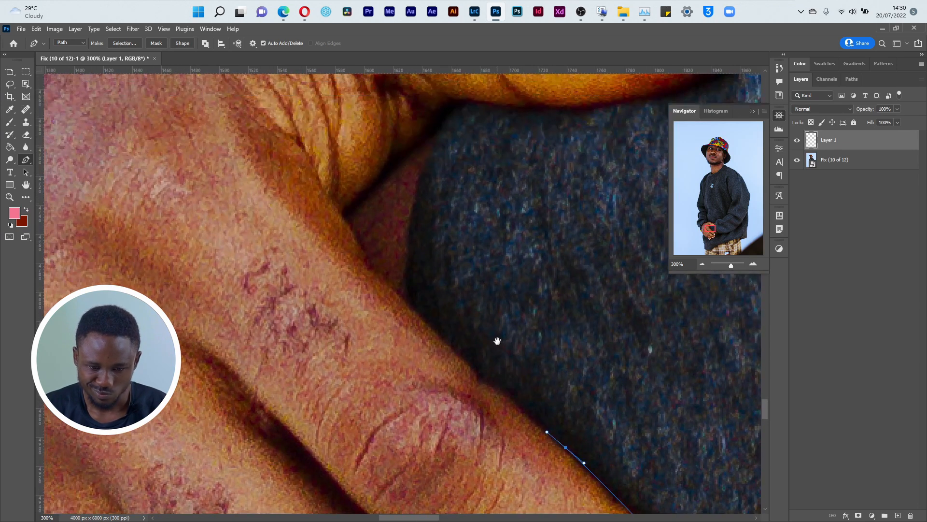
{"action": "left_click", "coordinate": [401, 296]}
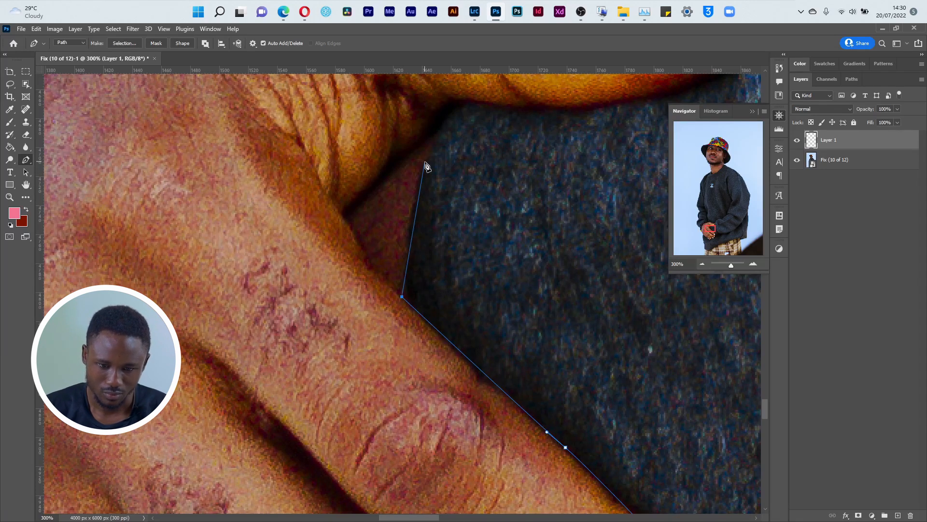
Step: Curve the path up the sweatshirt edge between index finger and thumb, shorten the handle, and place a corner point at the thumb's base
{"action": "scroll", "coordinate": [426, 169], "scroll_direction": "down", "scroll_amount": 3}
{"action": "scroll", "coordinate": [425, 170], "scroll_direction": "up", "scroll_amount": 4}
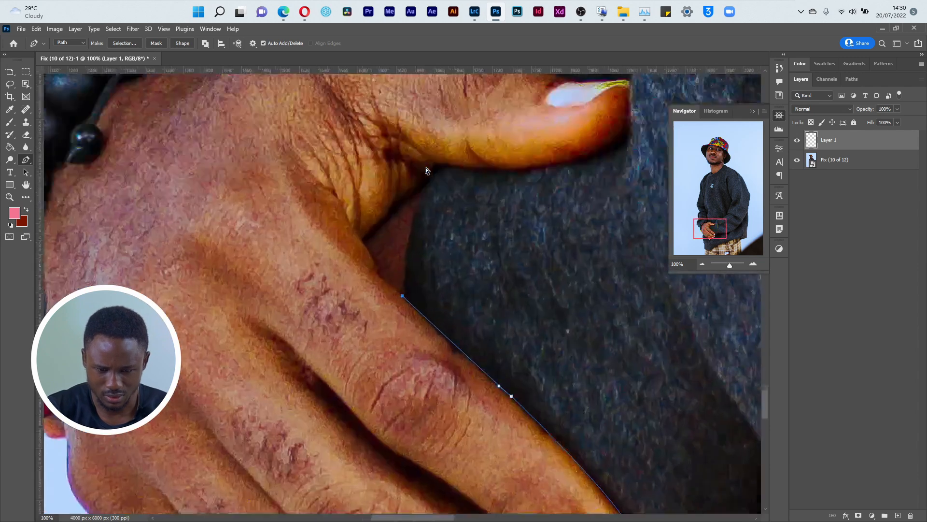
{"action": "key", "text": "space"}
{"action": "left_click_drag", "start_coordinate": [451, 169], "coordinate": [391, 307]}
{"action": "key", "text": "space"}
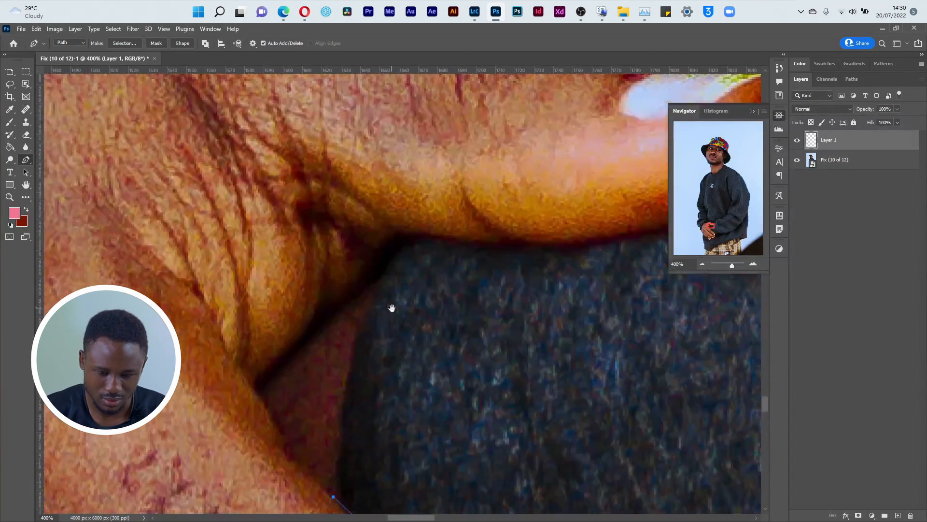
{"action": "left_click_drag", "start_coordinate": [391, 268], "coordinate": [436, 213]}
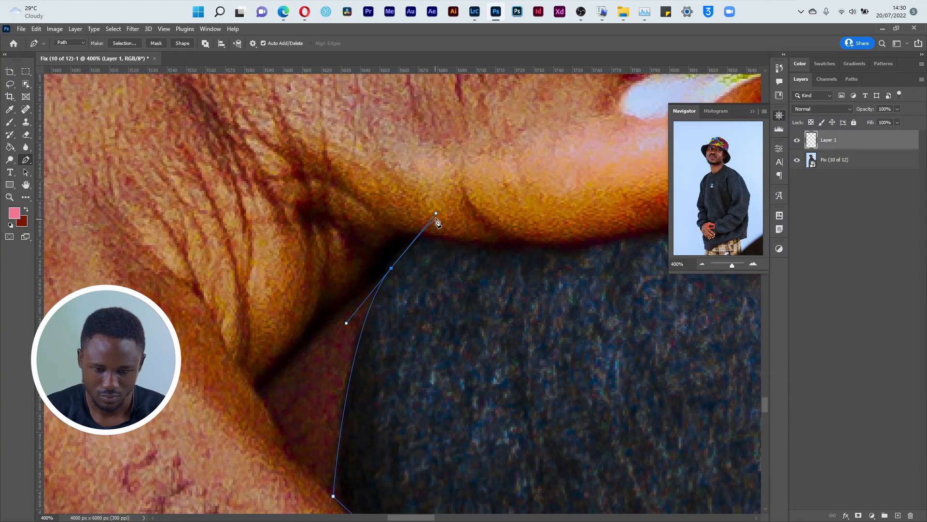
{"action": "left_click_drag", "start_coordinate": [437, 214], "coordinate": [409, 229]}
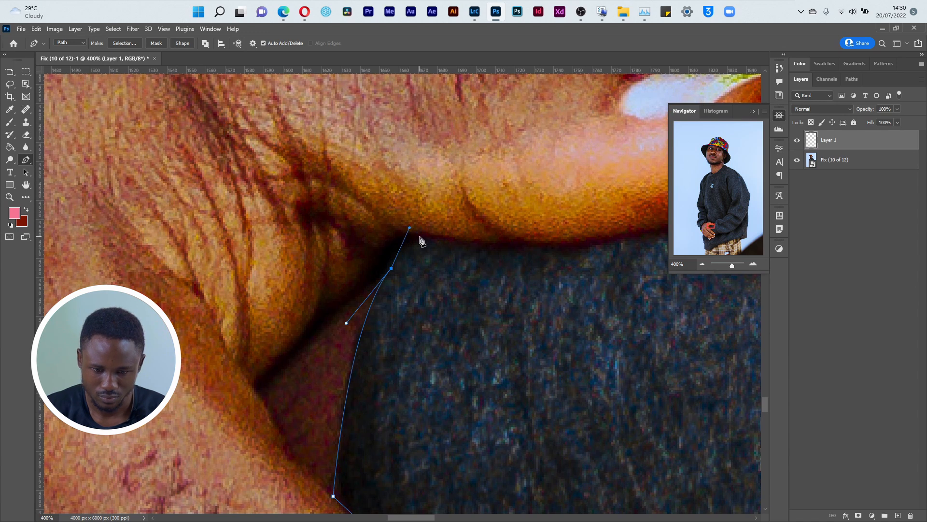
{"action": "left_click", "coordinate": [415, 235]}
Step: Switch to full screen mode while tracing the thumb's underside and rounding its tip to the end of the nail
{"action": "left_click_drag", "start_coordinate": [491, 257], "coordinate": [377, 304]}
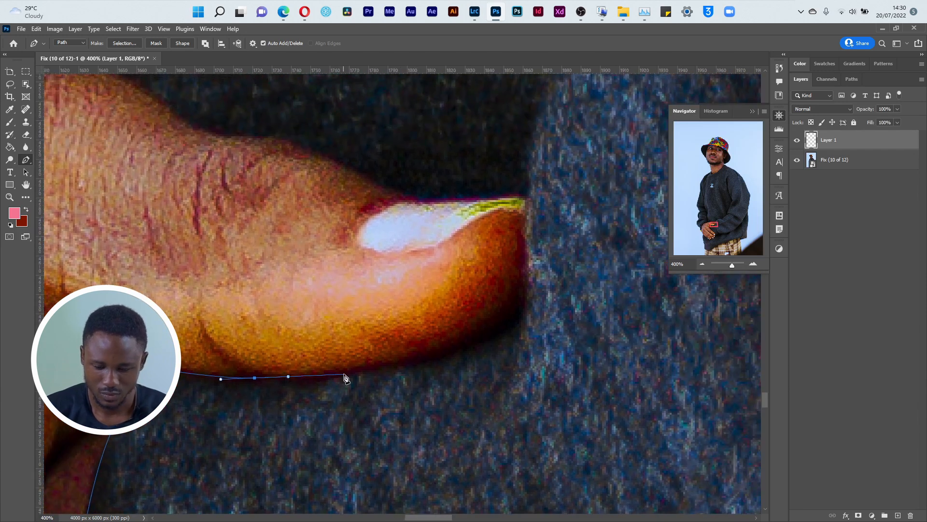
{"action": "key", "text": "ctrl+minus"}
{"action": "key", "text": "ctrl+minus"}
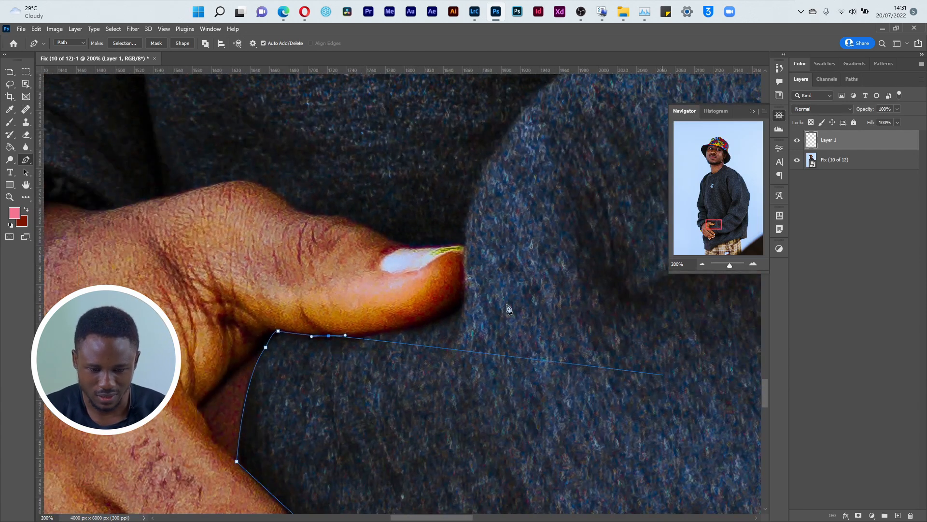
{"action": "left_click_drag", "start_coordinate": [509, 240], "coordinate": [485, 417]}
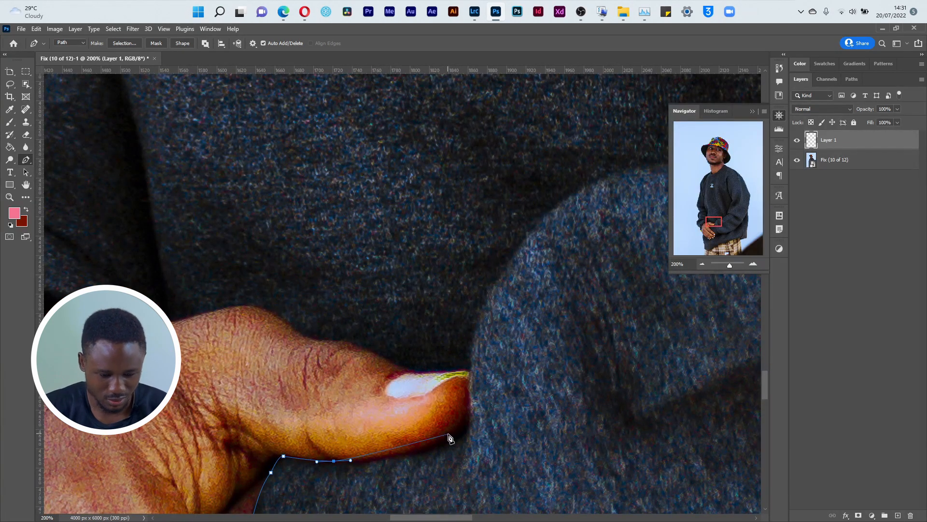
{"action": "key", "text": "f"}
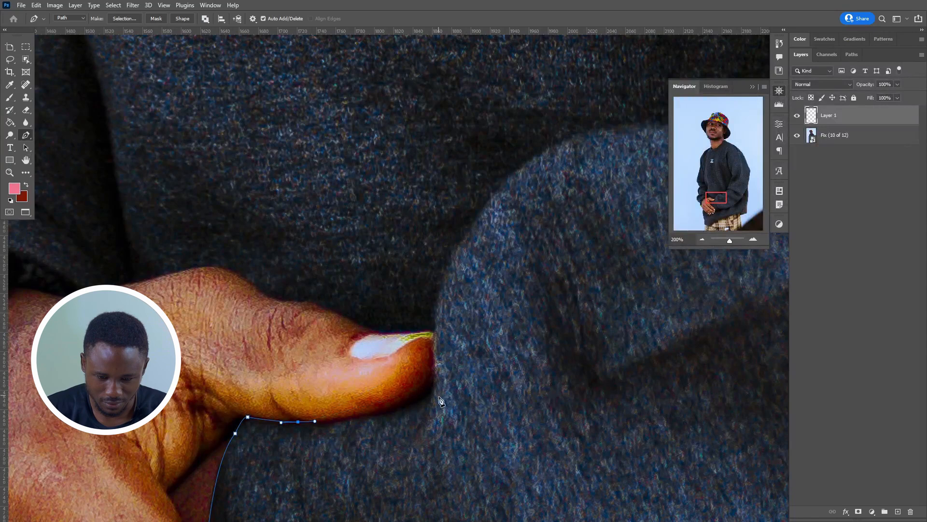
{"action": "left_click_drag", "start_coordinate": [426, 388], "coordinate": [451, 358]}
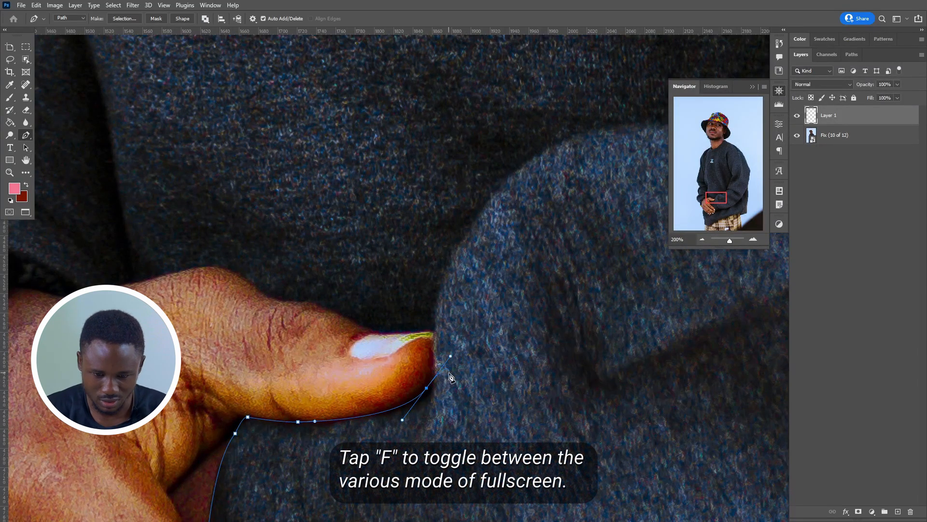
{"action": "left_click_drag", "start_coordinate": [451, 358], "coordinate": [439, 370]}
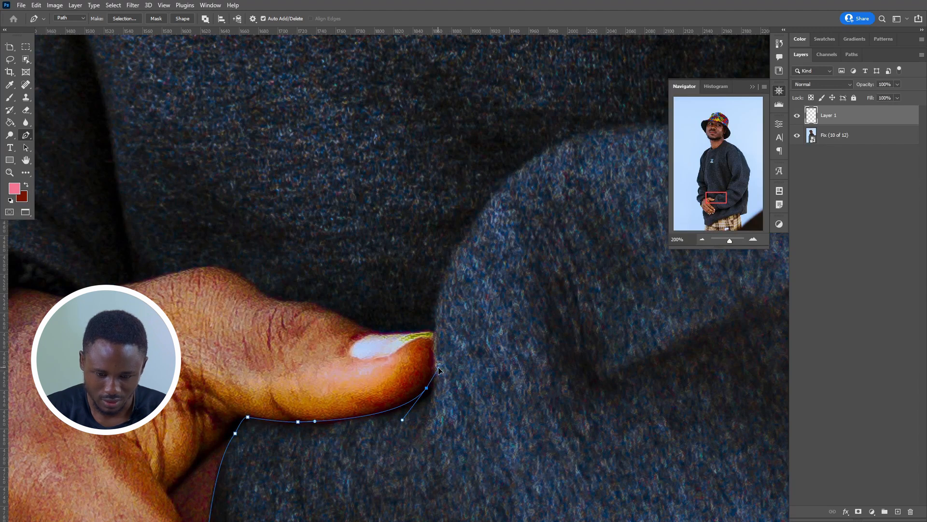
{"action": "left_click_drag", "start_coordinate": [434, 334], "coordinate": [435, 325]}
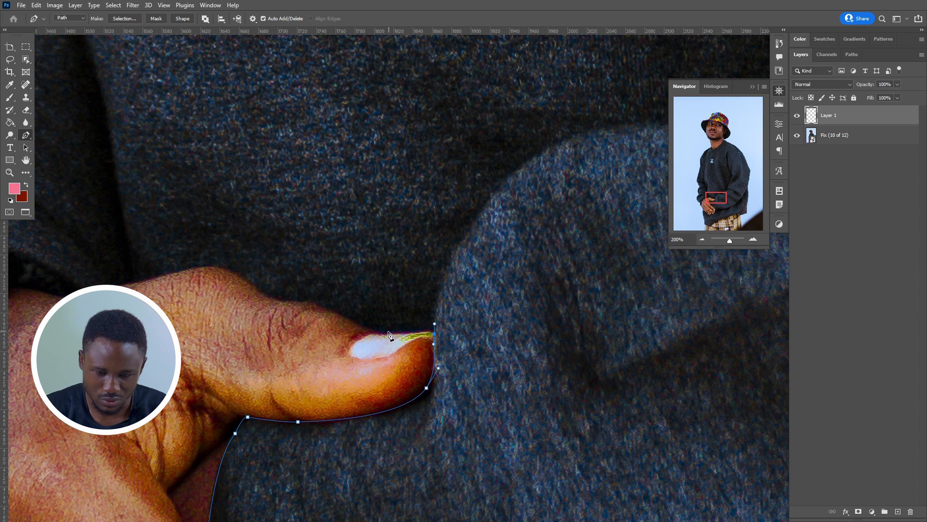
Step: Curve the path along the top of the thumbnail and onto the thumb's upper edge just past the nail
{"action": "left_click_drag", "start_coordinate": [376, 332], "coordinate": [353, 330]}
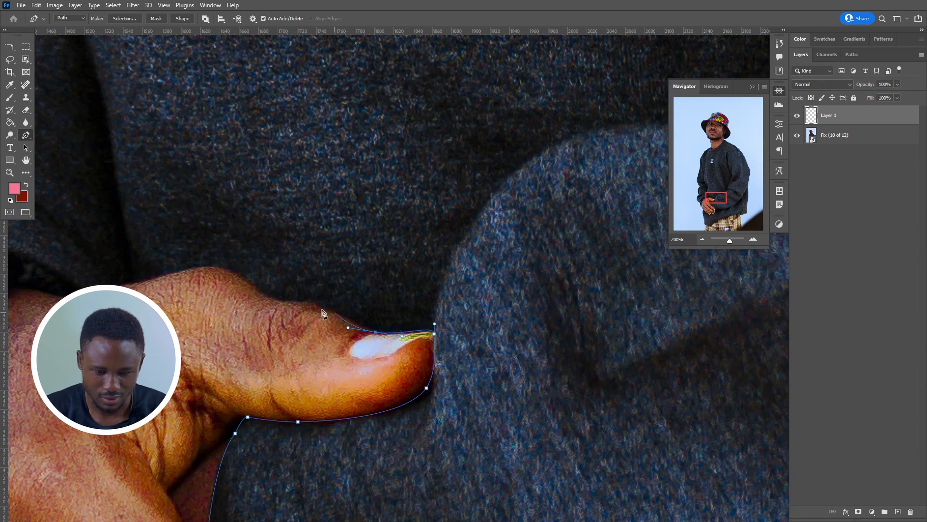
{"action": "left_click_drag", "start_coordinate": [311, 301], "coordinate": [534, 363]}
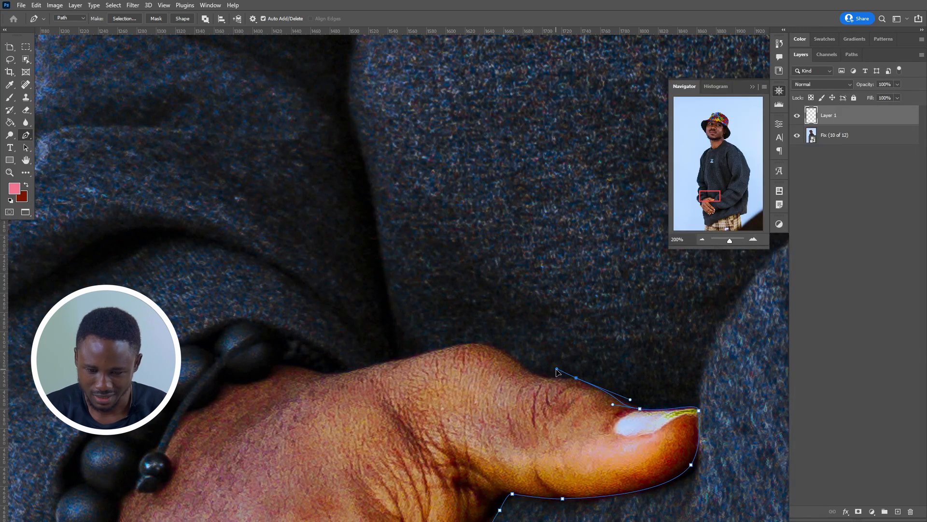
{"action": "left_click_drag", "start_coordinate": [525, 368], "coordinate": [478, 354]}
{"action": "left_click_drag", "start_coordinate": [559, 377], "coordinate": [566, 373]}
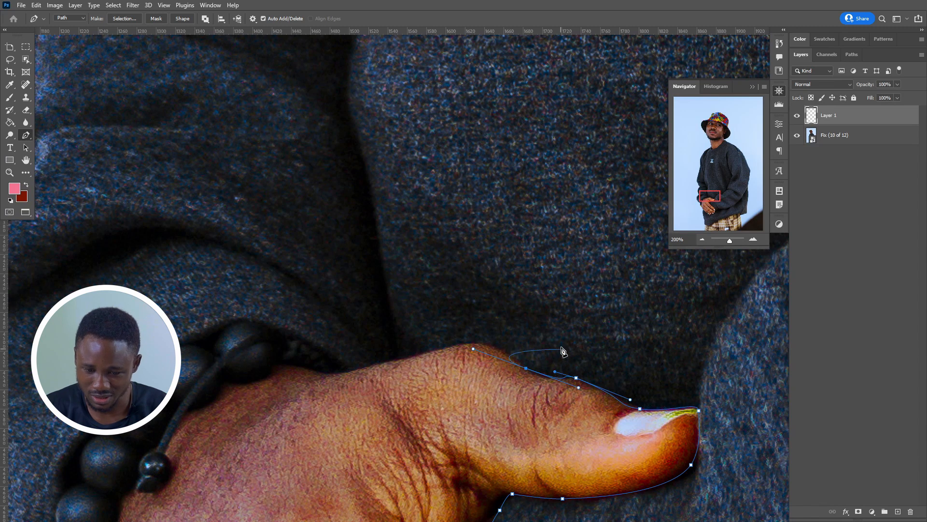
{"action": "left_click", "coordinate": [556, 372]}
{"action": "left_click", "coordinate": [552, 377]}
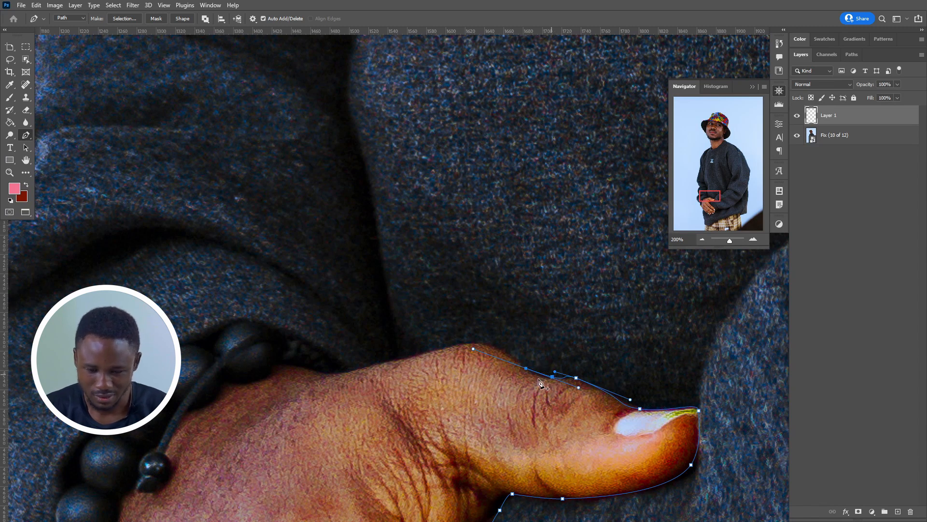
{"action": "key", "text": "ctrl+z"}
{"action": "key", "text": "ctrl+z"}
{"action": "key", "text": "ctrl+z"}
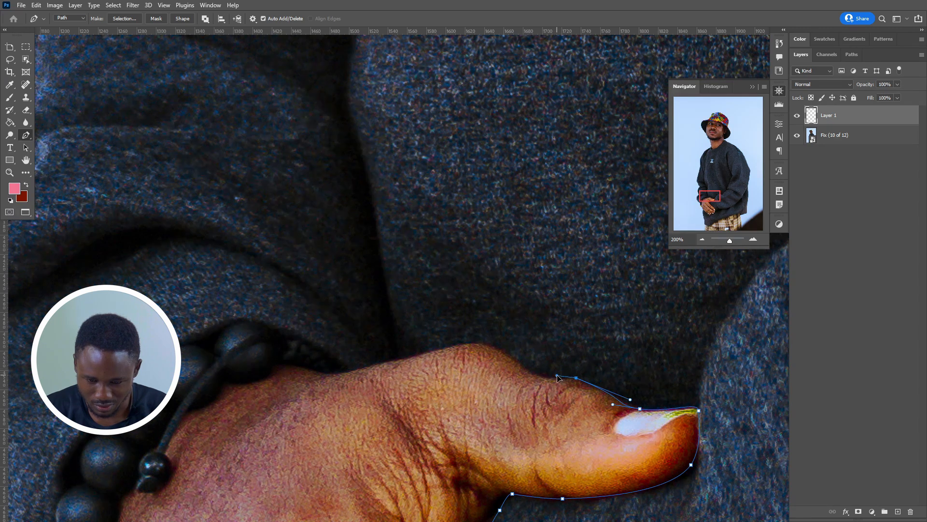
Step: Trace over the thumb knuckle and along the back of the hand toward the bracelet
{"action": "left_click_drag", "start_coordinate": [536, 374], "coordinate": [460, 345]}
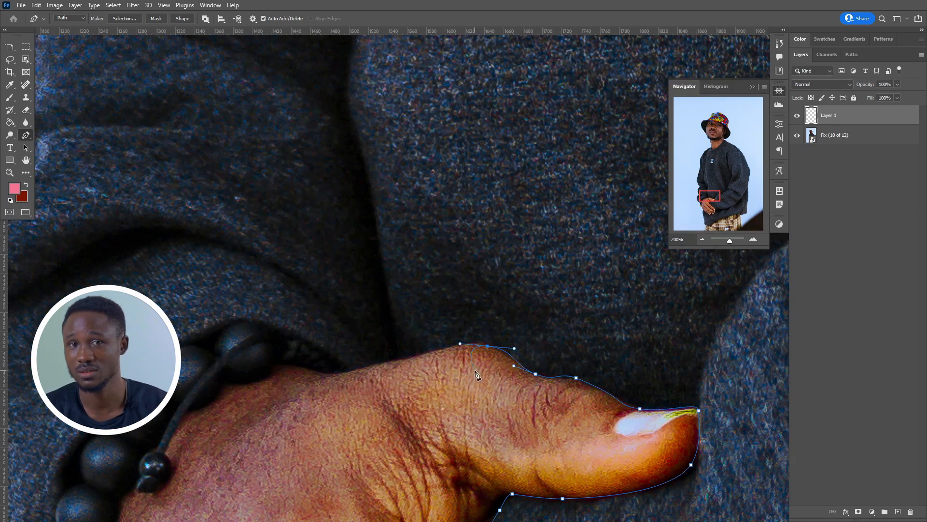
{"action": "left_click", "coordinate": [397, 359]}
{"action": "left_click_drag", "start_coordinate": [426, 310], "coordinate": [615, 365]}
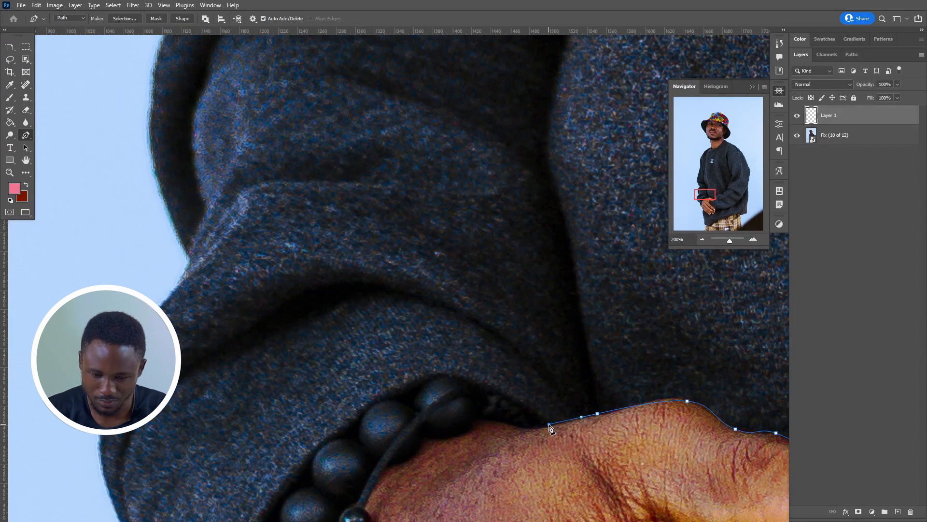
Step: Curve the path along the sleeve edge over the first bracelet beads, nudging the anchor point onto the cuff edge
{"action": "left_click_drag", "start_coordinate": [495, 389], "coordinate": [470, 386]}
{"action": "left_click_drag", "start_coordinate": [288, 414], "coordinate": [465, 246]}
{"action": "left_click_drag", "start_coordinate": [570, 229], "coordinate": [525, 270]}
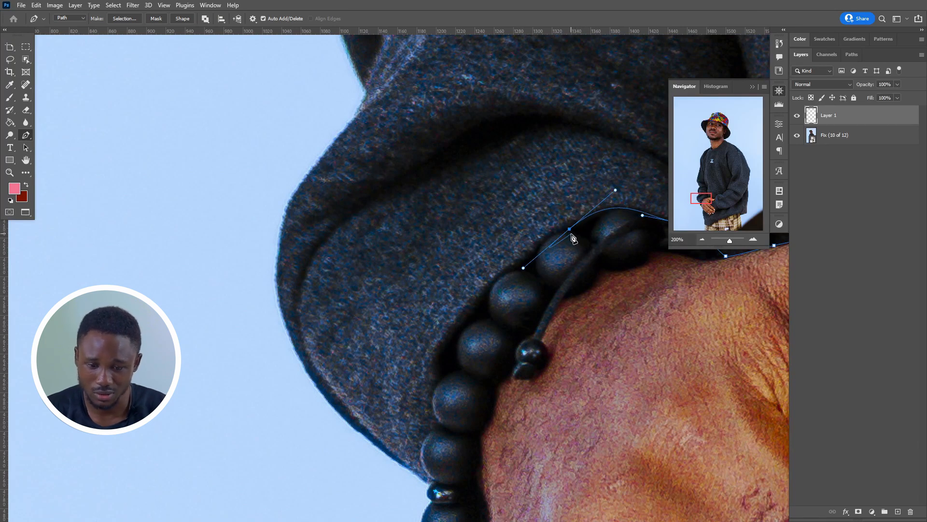
{"action": "left_click_drag", "start_coordinate": [570, 230], "coordinate": [567, 228]}
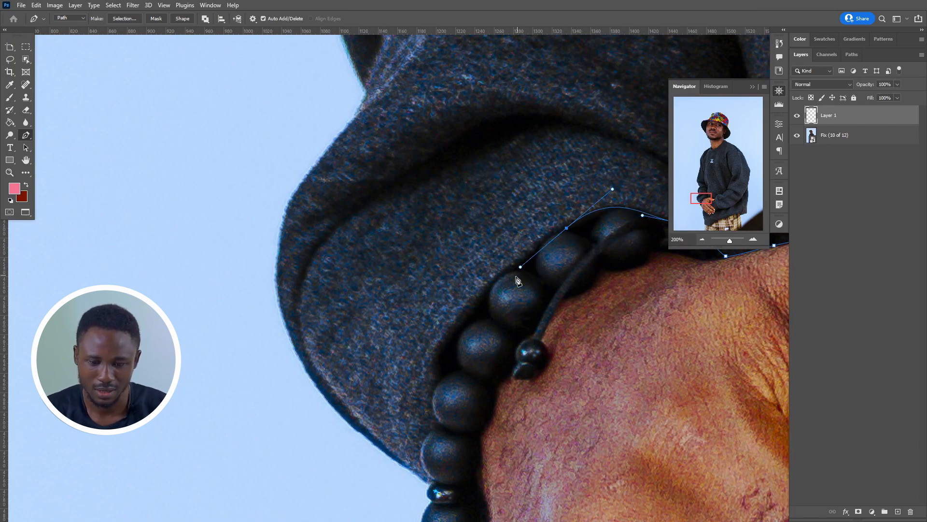
{"action": "left_click_drag", "start_coordinate": [483, 292], "coordinate": [472, 307]}
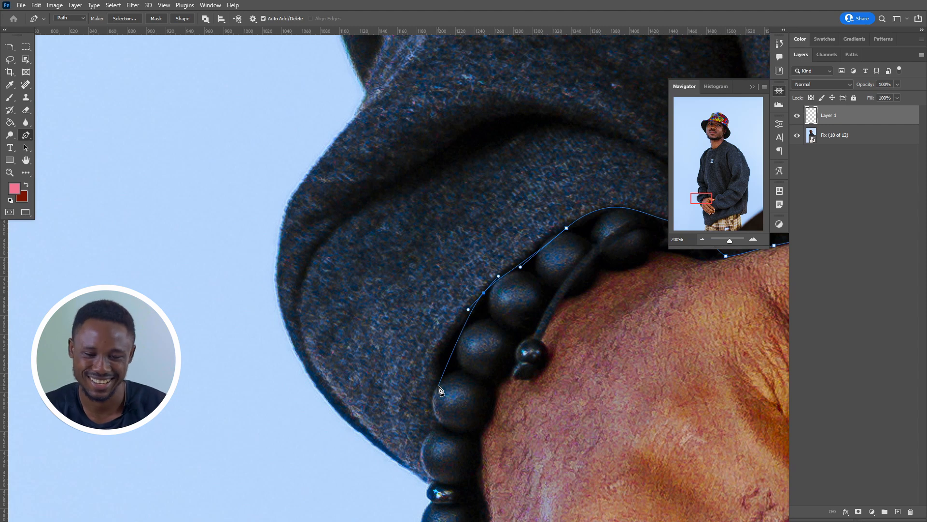
Step: Continue the path down the cuff edge beside the middle beads, bending the direction handle to fit the curve
{"action": "left_click_drag", "start_coordinate": [437, 380], "coordinate": [450, 426]}
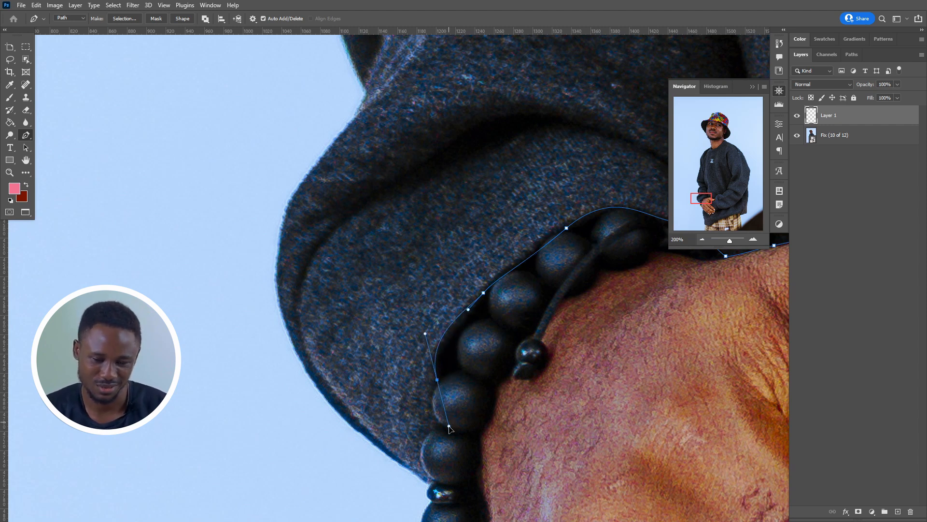
{"action": "left_click_drag", "start_coordinate": [426, 333], "coordinate": [430, 337], "text": "alt"}
{"action": "left_click", "coordinate": [444, 340]}
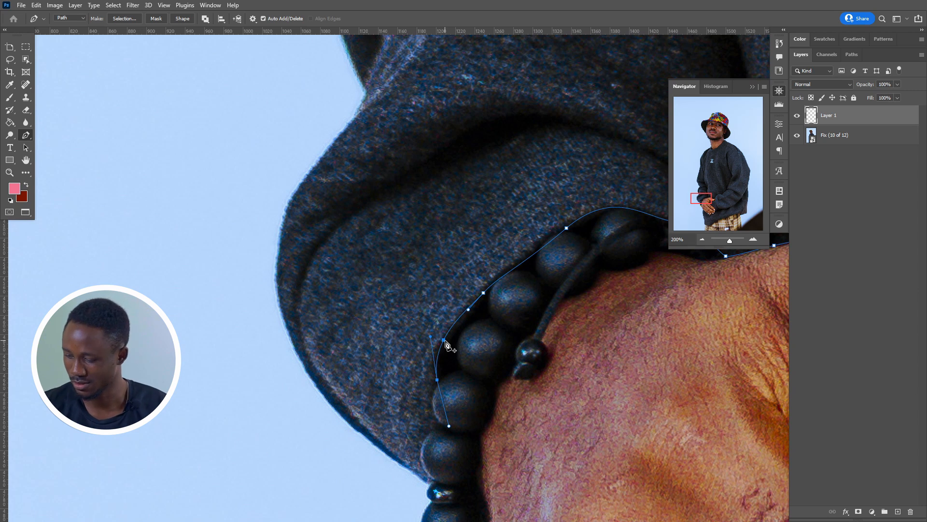
{"action": "scroll", "coordinate": [447, 345], "scroll_direction": "down", "scroll_amount": 5}
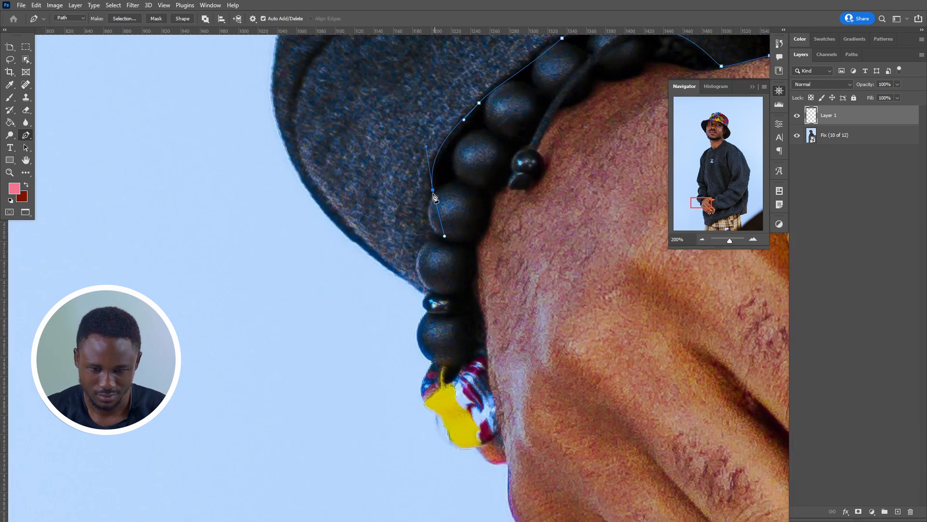
{"action": "left_click_drag", "start_coordinate": [433, 233], "coordinate": [527, 377]}
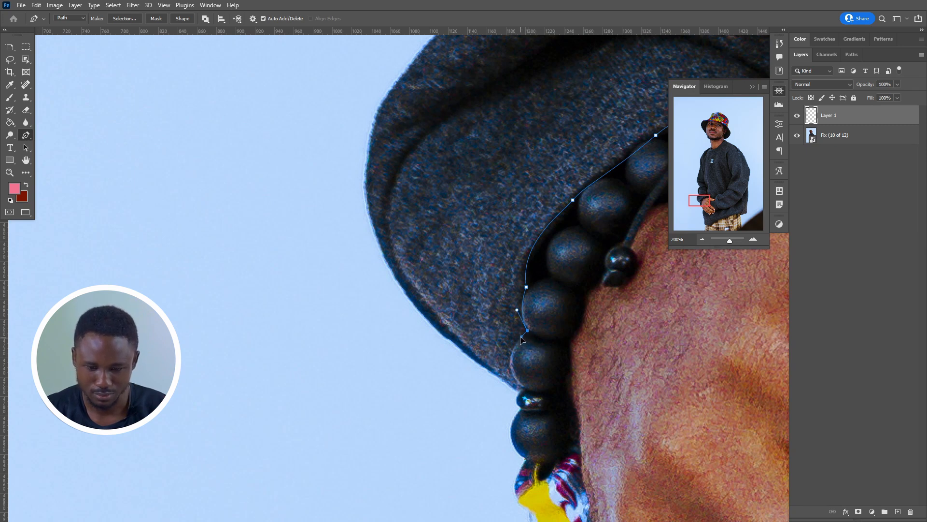
Step: Trace around the last bead touching the cuff and place an anchor at the cuff's lower tip, undoing the unwanted handle change
{"action": "left_click_drag", "start_coordinate": [522, 388], "coordinate": [543, 414]}
{"action": "left_click_drag", "start_coordinate": [519, 368], "coordinate": [620, 435]}
{"action": "left_click", "coordinate": [647, 487], "text": "alt"}
{"action": "key", "text": "ctrl+z"}
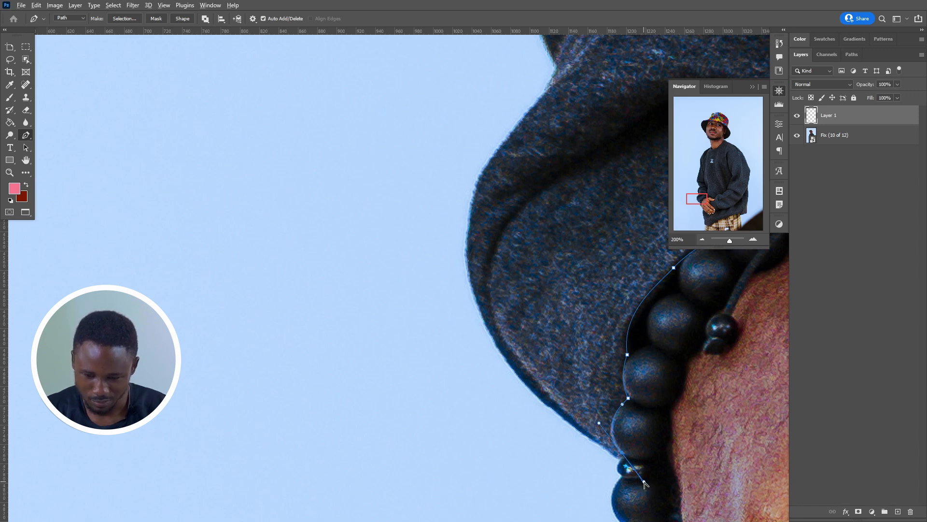
{"action": "left_click_drag", "start_coordinate": [616, 459], "coordinate": [609, 456]}
{"action": "scroll", "coordinate": [568, 357], "scroll_direction": "up", "scroll_amount": 1}
{"action": "scroll", "coordinate": [567, 358], "scroll_direction": "left", "scroll_amount": 1}
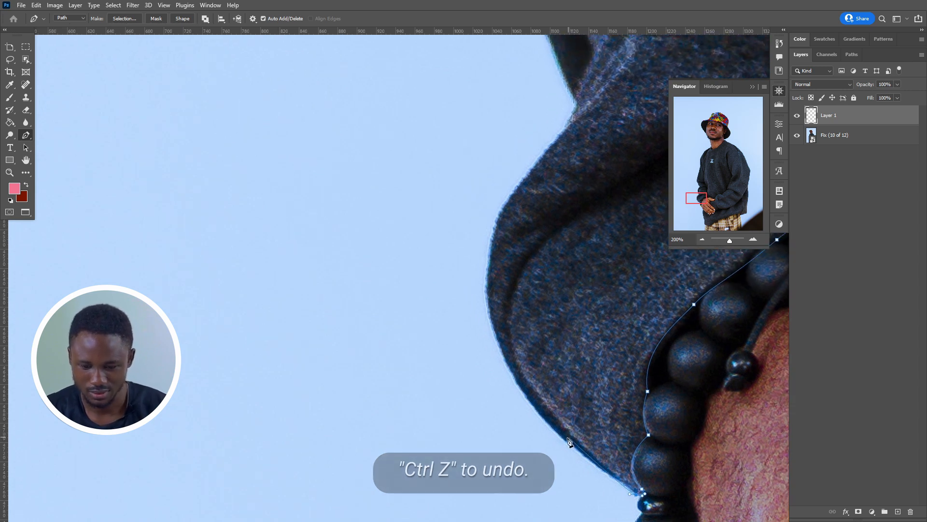
Step: Curve the path up the outer edge of the cuff from its lower tip past its widest point
{"action": "left_click_drag", "start_coordinate": [565, 443], "coordinate": [548, 434]}
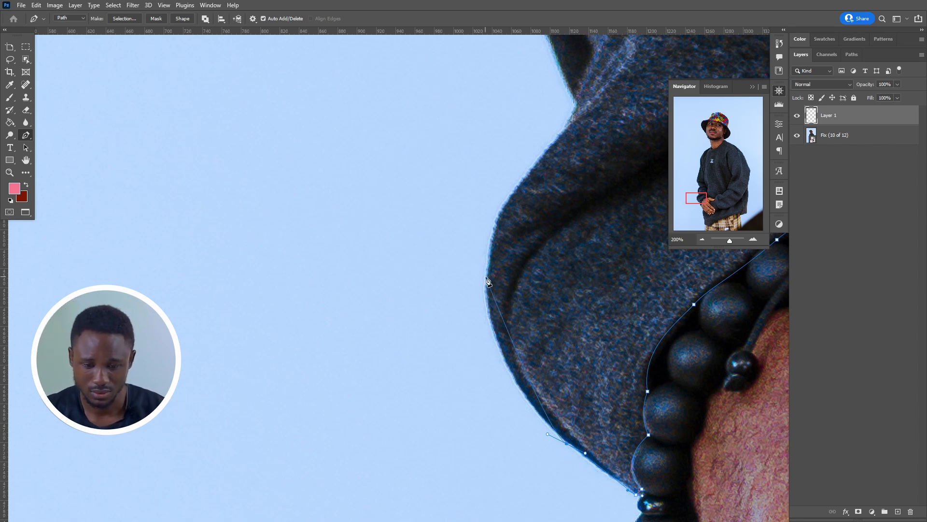
{"action": "left_click_drag", "start_coordinate": [485, 273], "coordinate": [495, 219]}
{"action": "left_click_drag", "start_coordinate": [496, 218], "coordinate": [495, 216]}
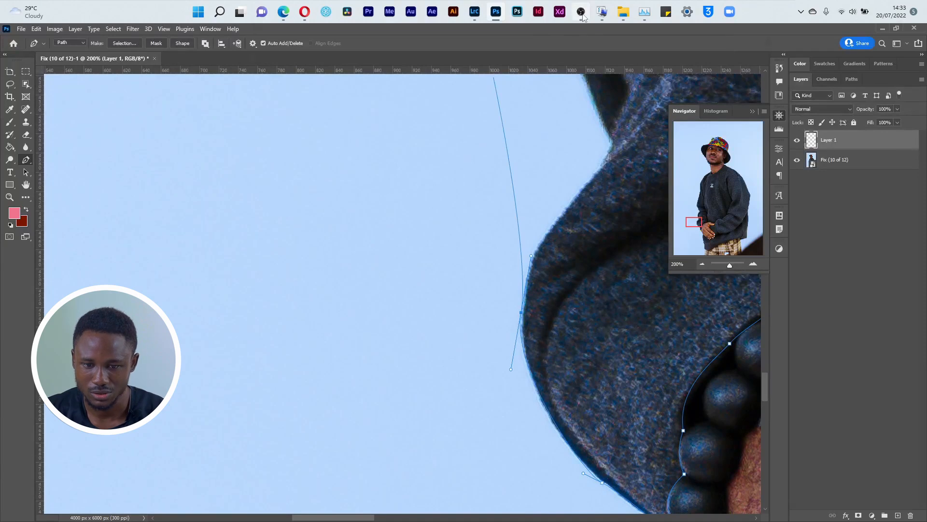
{"action": "left_click", "coordinate": [582, 14]}
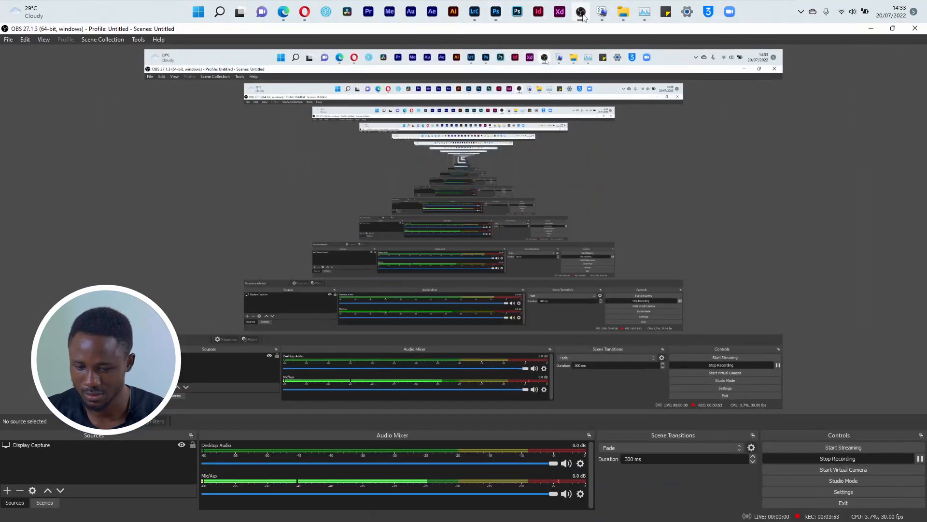
{"action": "left_click", "coordinate": [581, 14]}
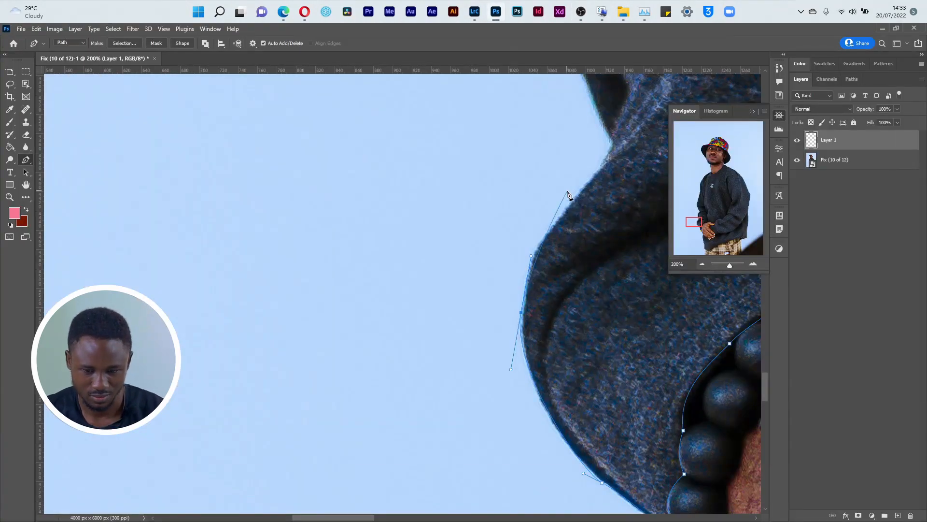
{"action": "key", "text": "f"}
Step: Trace the upper outer edge of the cuff and place a corner point in the crease where it meets the sleeve fold
{"action": "left_click_drag", "start_coordinate": [575, 166], "coordinate": [536, 288]}
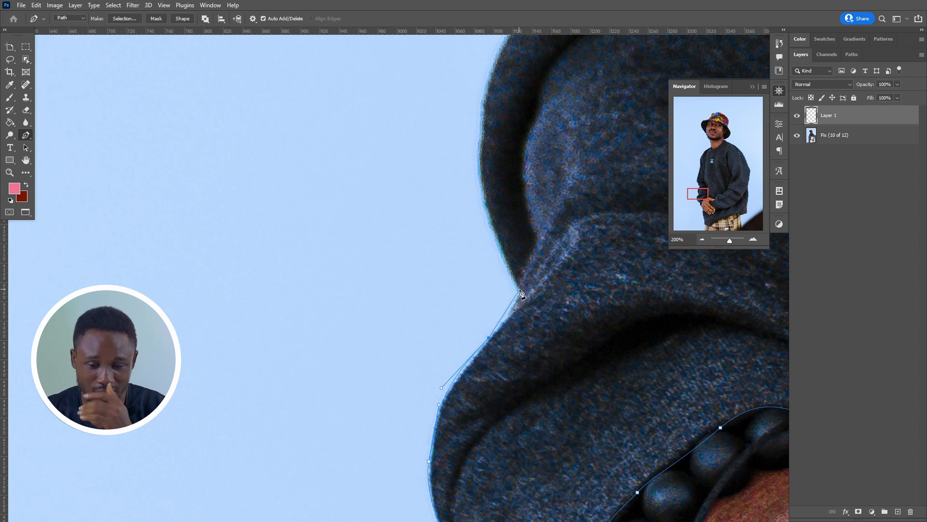
{"action": "mouse_move", "coordinate": [521, 297]}
{"action": "left_mouse_down"}
{"action": "mouse_move", "coordinate": [524, 279]}
{"action": "mouse_move", "coordinate": [516, 290]}
{"action": "left_mouse_up"}
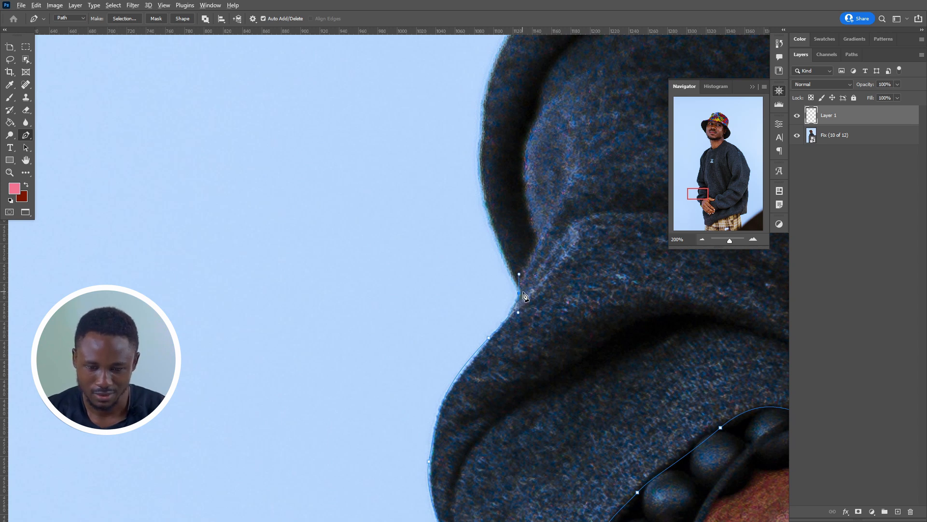
{"action": "left_click", "coordinate": [520, 294]}
{"action": "scroll", "coordinate": [512, 285], "scroll_direction": "up", "scroll_amount": 4}
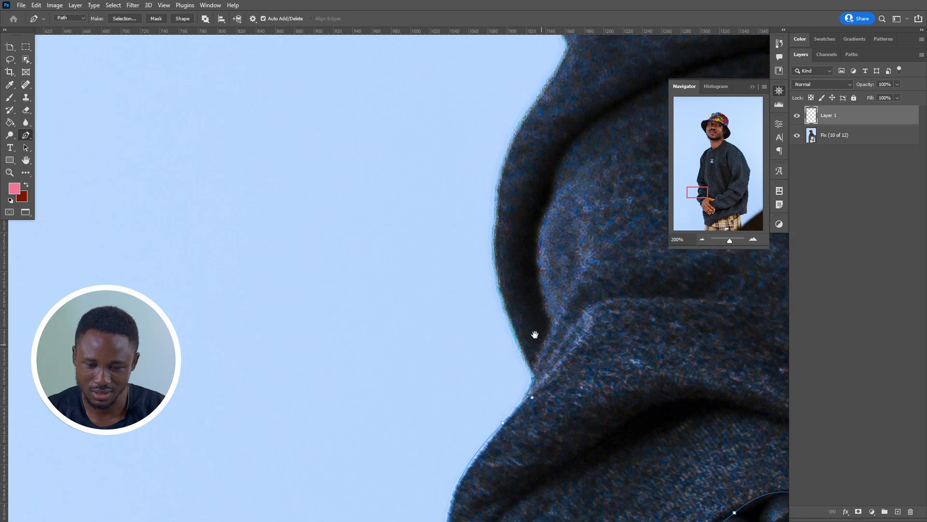
Step: Curve the path around the sleeve fold above the cuff up to the next crease
{"action": "left_click_drag", "start_coordinate": [493, 245], "coordinate": [521, 380]}
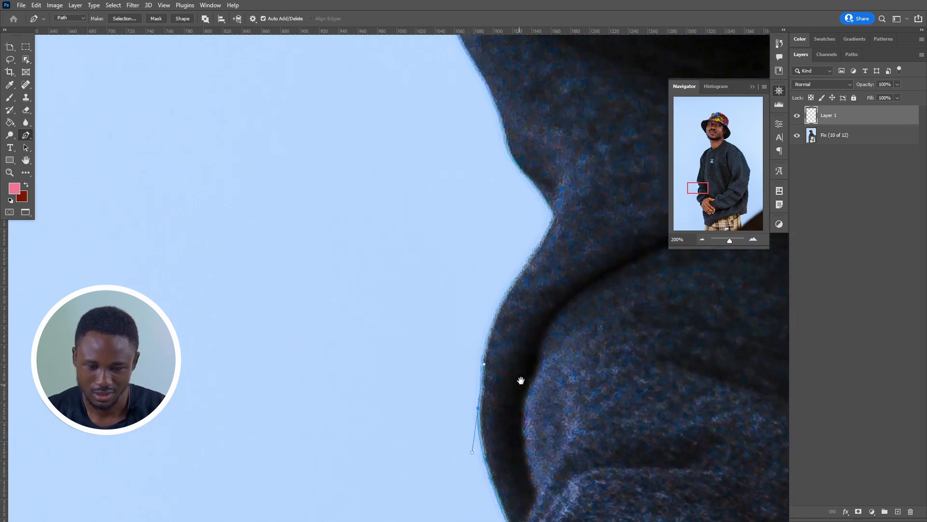
{"action": "left_click_drag", "start_coordinate": [518, 269], "coordinate": [586, 408]}
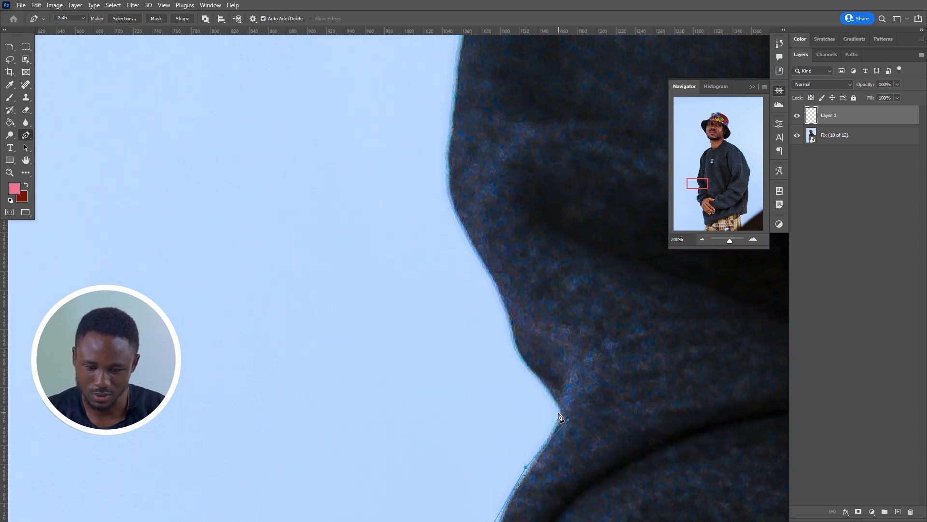
{"action": "left_click_drag", "start_coordinate": [560, 303], "coordinate": [572, 337]}
Step: Trace the wavy sleeve edge above the crease, undoing one misplaced curve, and round the next bulge
{"action": "left_click_drag", "start_coordinate": [521, 349], "coordinate": [518, 299]}
{"action": "key", "text": "ctrl+z"}
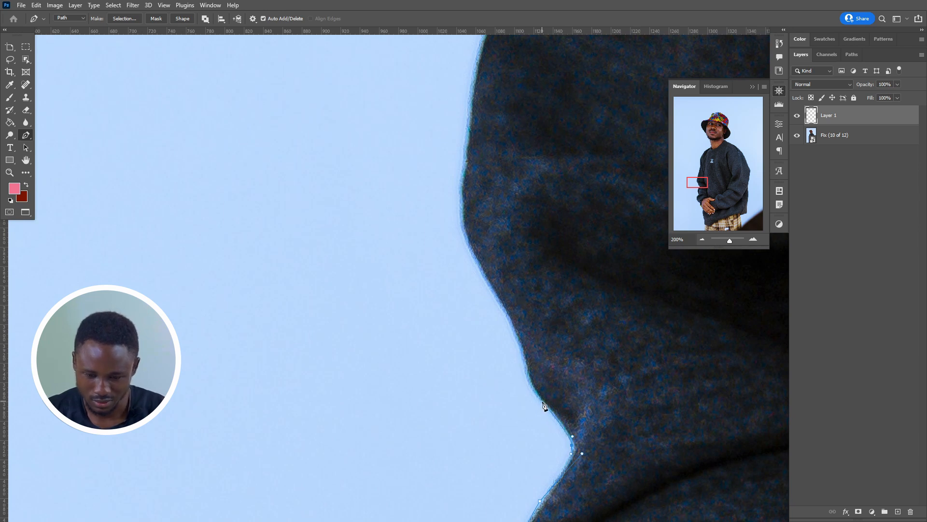
{"action": "left_click_drag", "start_coordinate": [517, 337], "coordinate": [503, 268]}
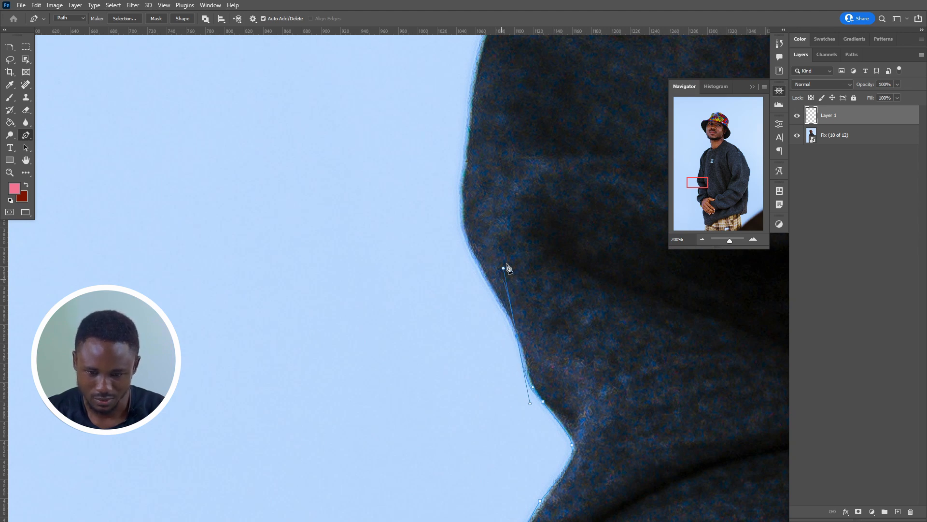
{"action": "left_click_drag", "start_coordinate": [504, 269], "coordinate": [502, 267]}
{"action": "left_click_drag", "start_coordinate": [461, 173], "coordinate": [472, 115]}
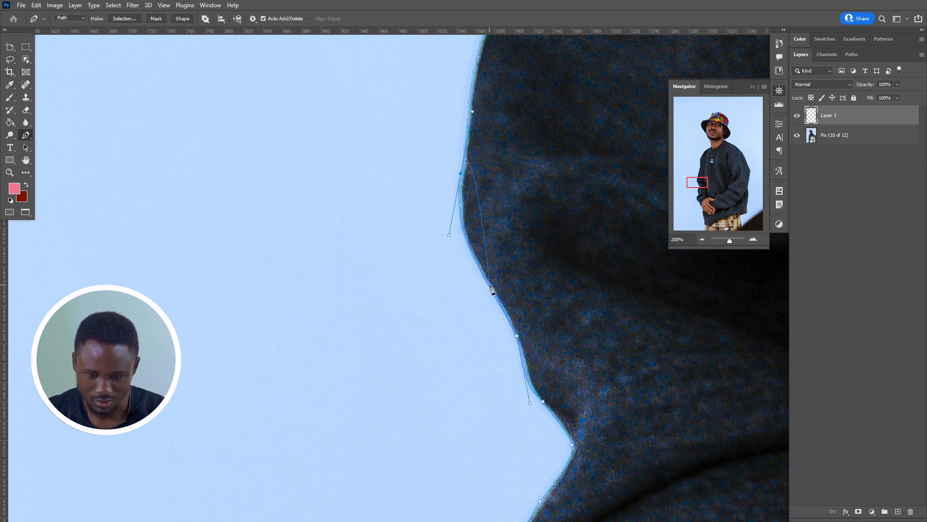
Step: Extend the path from the bulge up the slanting sleeve edge with a smooth curve
{"action": "left_click_drag", "start_coordinate": [518, 131], "coordinate": [445, 352]}
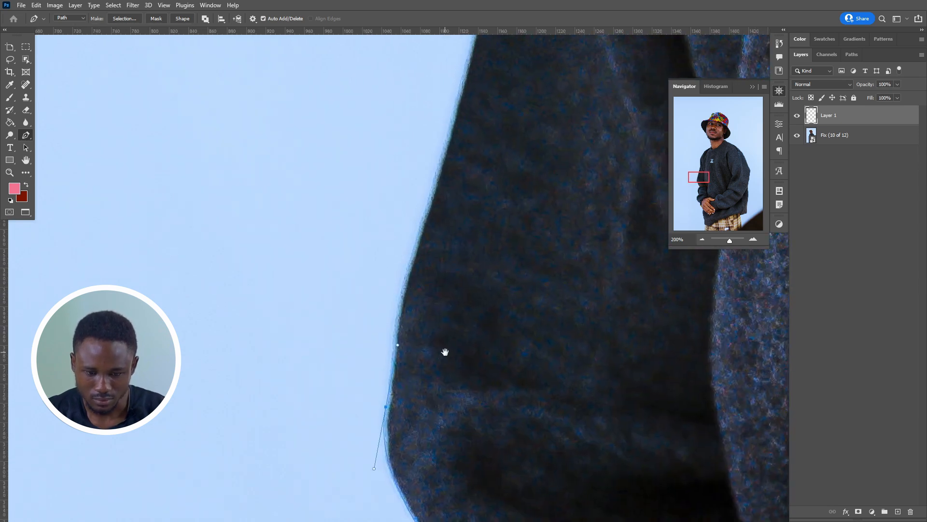
{"action": "left_click_drag", "start_coordinate": [452, 269], "coordinate": [476, 286]}
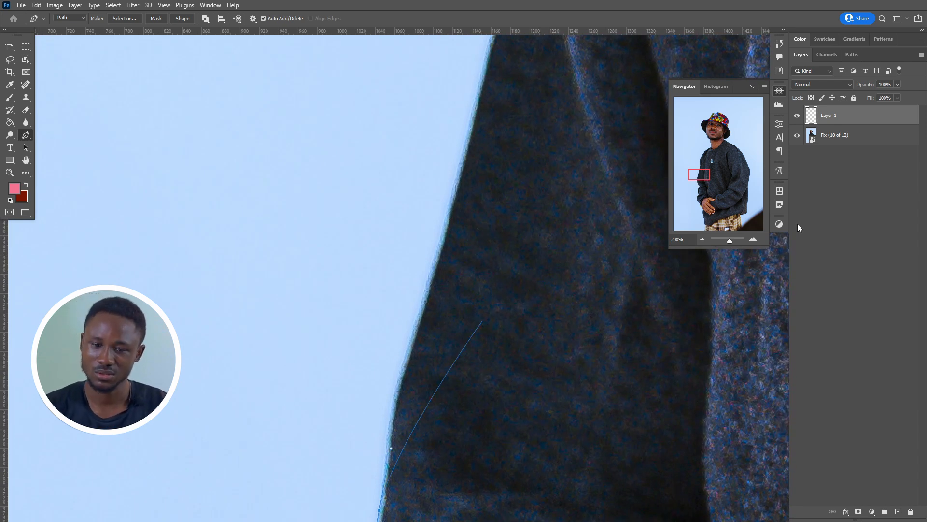
{"action": "left_click_drag", "start_coordinate": [511, 314], "coordinate": [403, 244]}
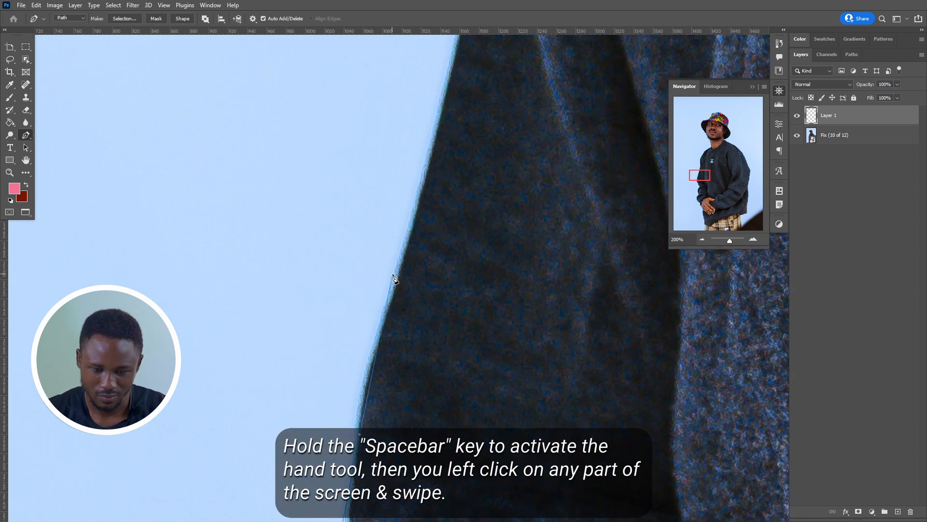
{"action": "left_click_drag", "start_coordinate": [397, 275], "coordinate": [433, 208]}
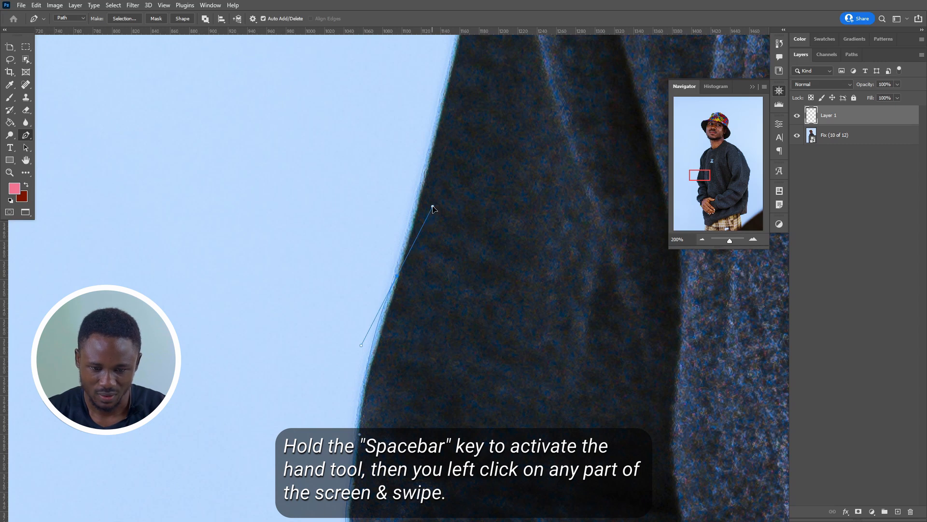
Step: Extend the path up the straight slanting sleeve edge and place an anchor point in the crease of the upper arm
{"action": "left_click_drag", "start_coordinate": [482, 155], "coordinate": [475, 405]}
{"action": "left_click", "coordinate": [424, 399]}
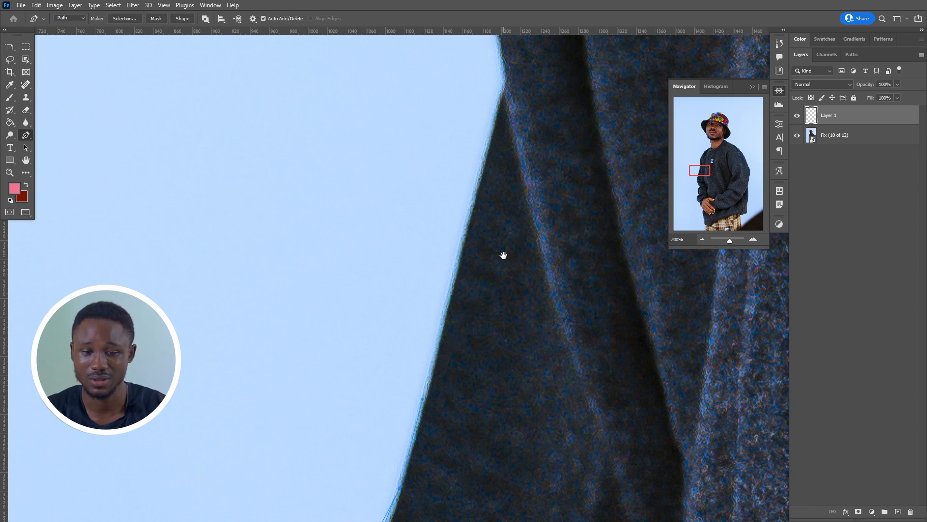
{"action": "left_click_drag", "start_coordinate": [503, 256], "coordinate": [495, 320]}
{"action": "left_click", "coordinate": [458, 286]}
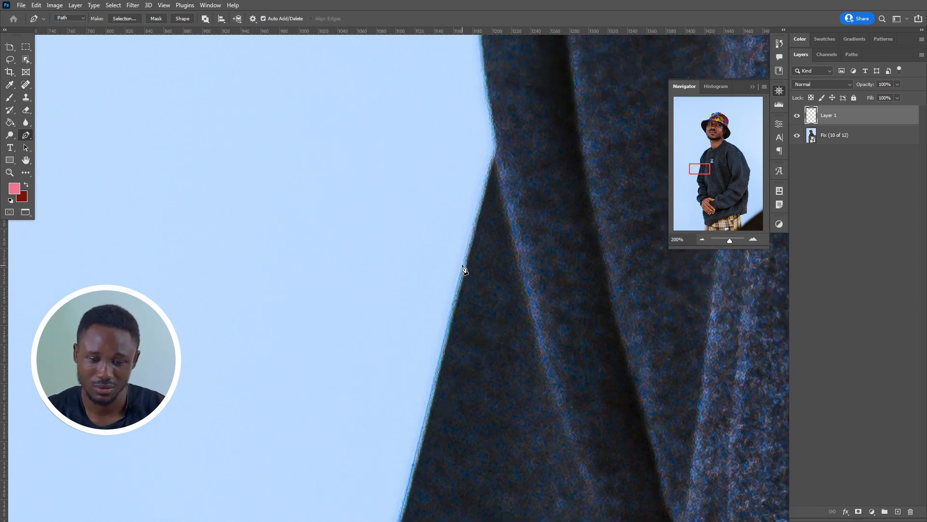
{"action": "left_click", "coordinate": [465, 256]}
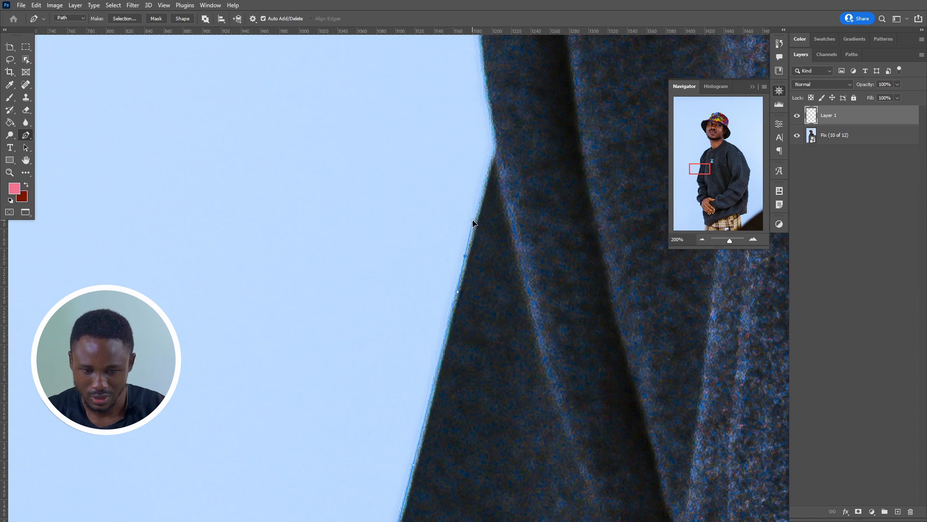
{"action": "left_click_drag", "start_coordinate": [525, 180], "coordinate": [510, 298]}
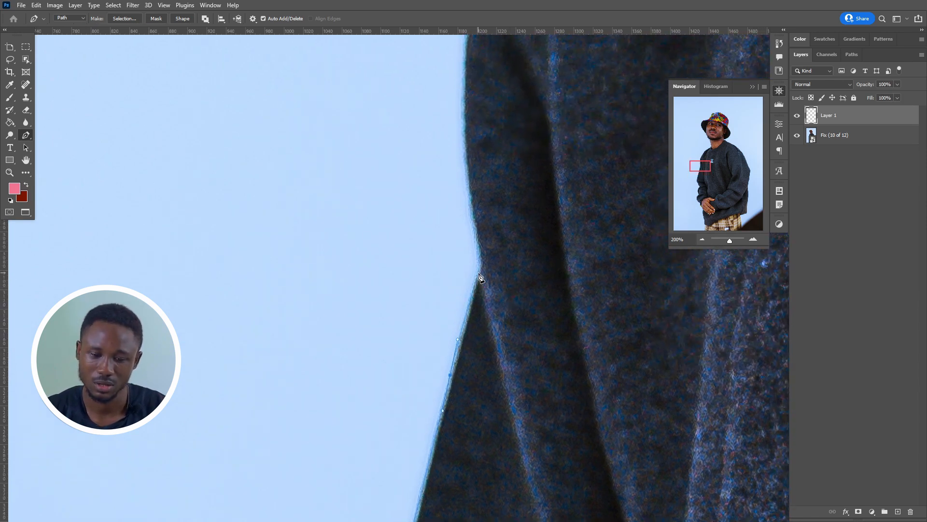
{"action": "left_click_drag", "start_coordinate": [524, 216], "coordinate": [536, 343]}
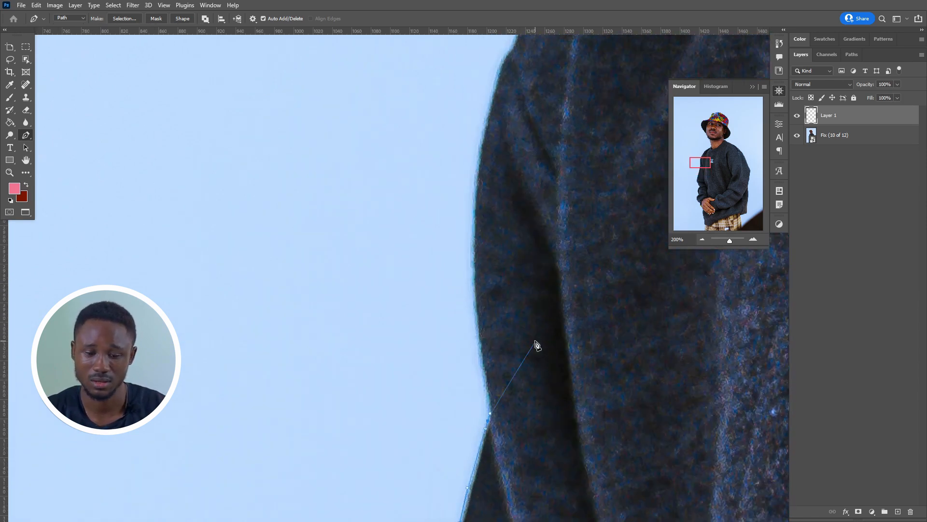
Step: Curve the path around the rounded upper-arm bulge above the crease toward the shoulder
{"action": "left_click_drag", "start_coordinate": [473, 222], "coordinate": [480, 150]}
{"action": "left_click_drag", "start_coordinate": [529, 128], "coordinate": [503, 386]}
{"action": "left_click_drag", "start_coordinate": [498, 293], "coordinate": [497, 296]}
{"action": "left_click_drag", "start_coordinate": [481, 310], "coordinate": [503, 270]}
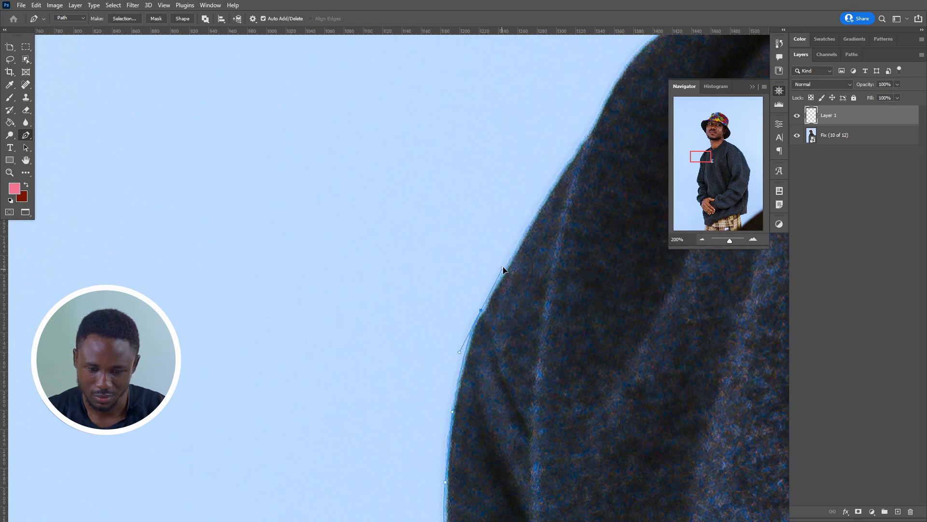
Step: Review the traced outline on the whole portrait and examine the untraced shoulder and neck area up close
{"action": "key", "text": "ctrl+0"}
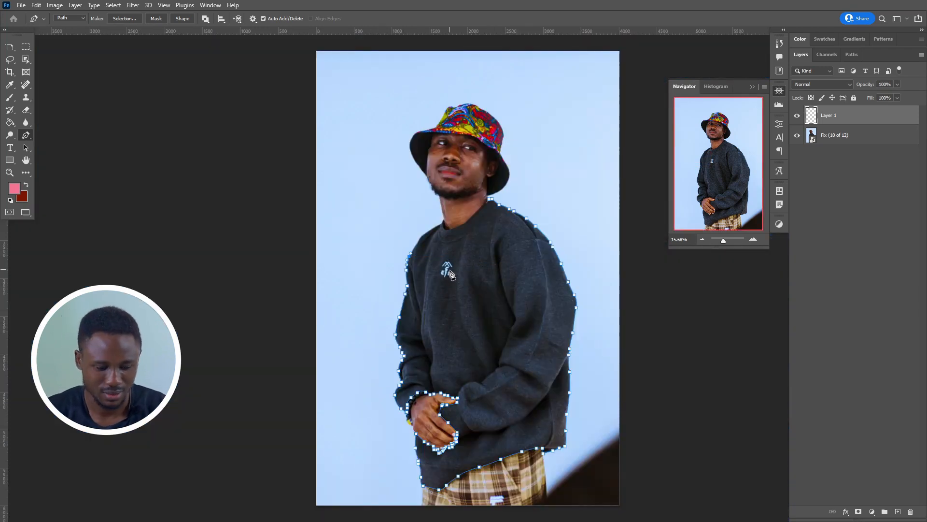
{"action": "key", "text": "z"}
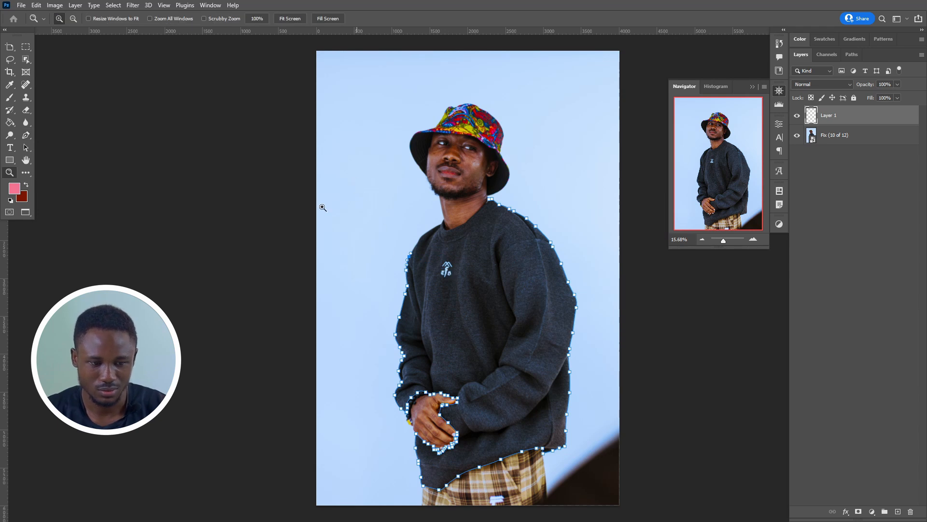
{"action": "left_click_drag", "start_coordinate": [331, 218], "coordinate": [563, 438]}
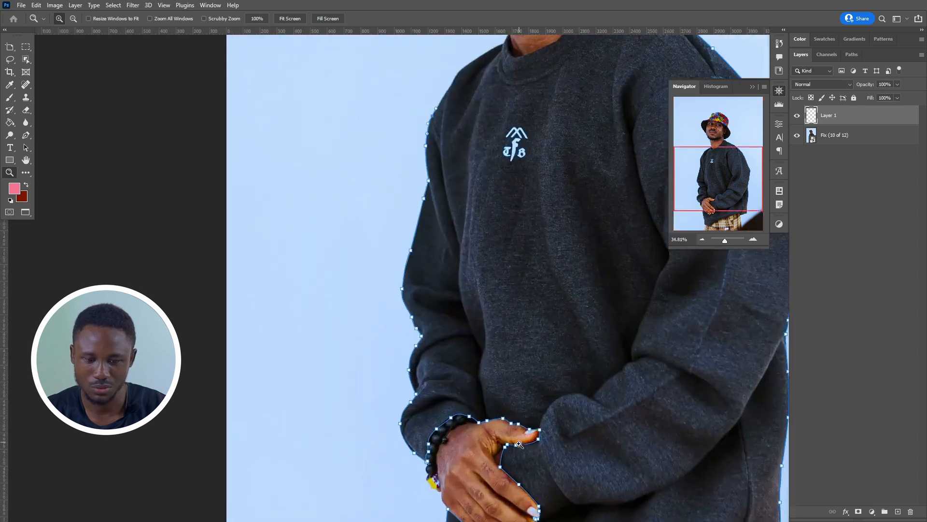
{"action": "left_click_drag", "start_coordinate": [389, 73], "coordinate": [540, 191]}
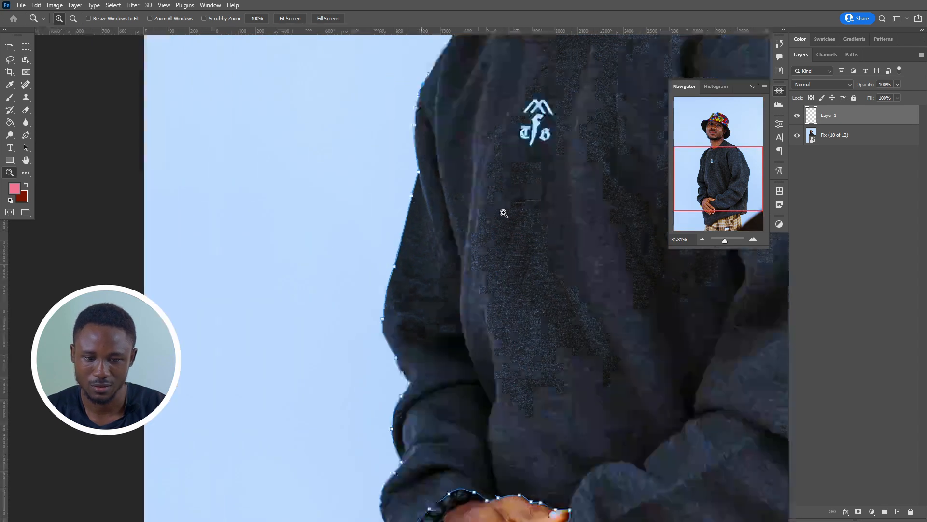
{"action": "left_click_drag", "start_coordinate": [496, 237], "coordinate": [496, 271]}
{"action": "left_click", "coordinate": [221, 20]}
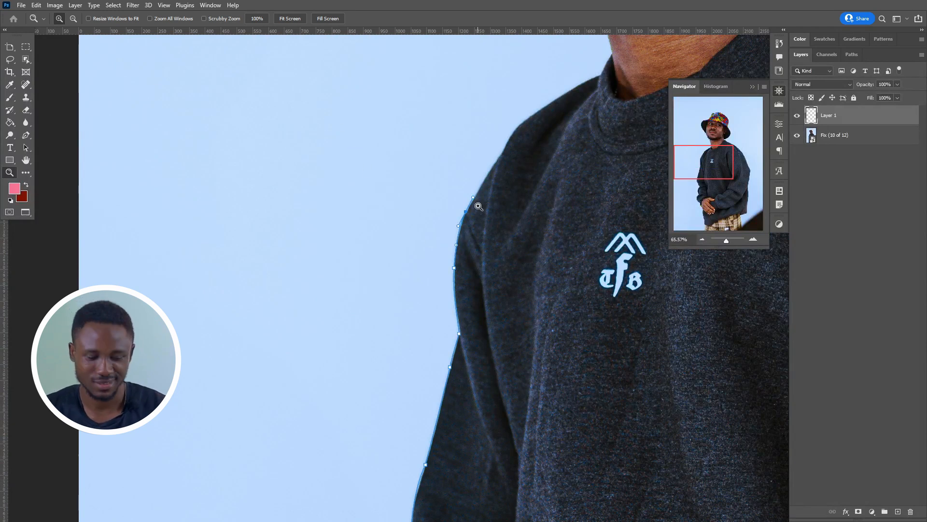
{"action": "key", "text": "p"}
{"action": "left_click_drag", "start_coordinate": [524, 138], "coordinate": [416, 381]}
{"action": "scroll", "coordinate": [416, 381], "scroll_direction": "up", "scroll_amount": 5}
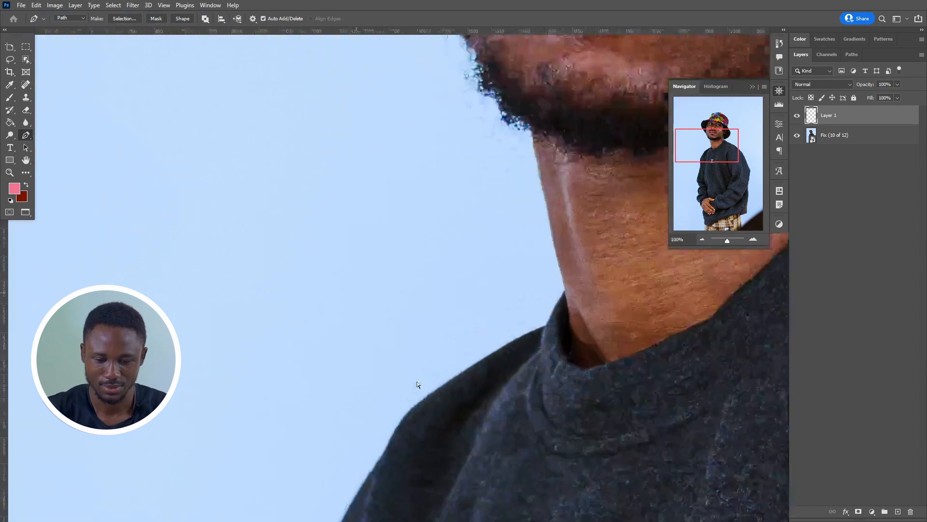
Step: Continue the path up the outer edge of the upper arm toward the shoulder bend, refining the curve with closely spaced points
{"action": "left_click_drag", "start_coordinate": [532, 420], "coordinate": [492, 96]}
{"action": "left_click_drag", "start_coordinate": [297, 417], "coordinate": [561, 167]}
{"action": "left_click_drag", "start_coordinate": [460, 289], "coordinate": [419, 440]}
{"action": "left_click", "coordinate": [437, 263]}
{"action": "left_click_drag", "start_coordinate": [438, 265], "coordinate": [443, 376]}
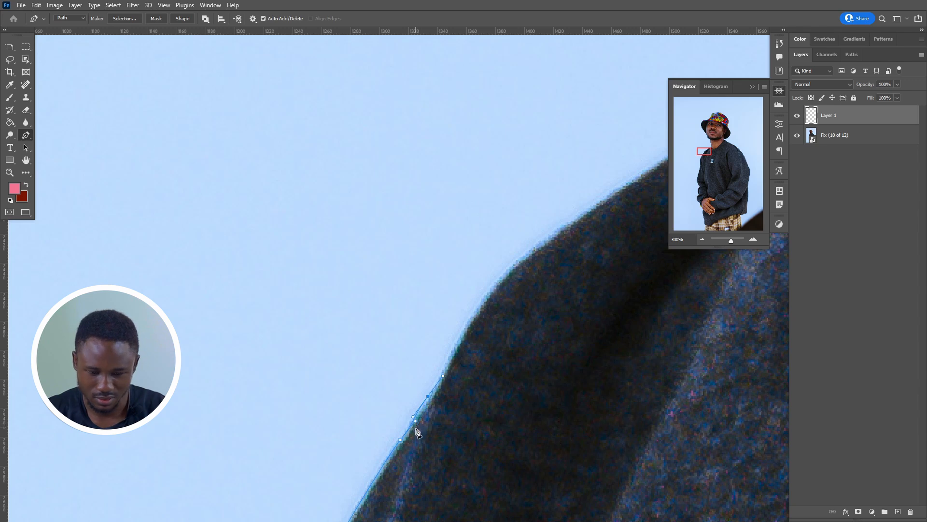
{"action": "left_click_drag", "start_coordinate": [416, 422], "coordinate": [412, 420]}
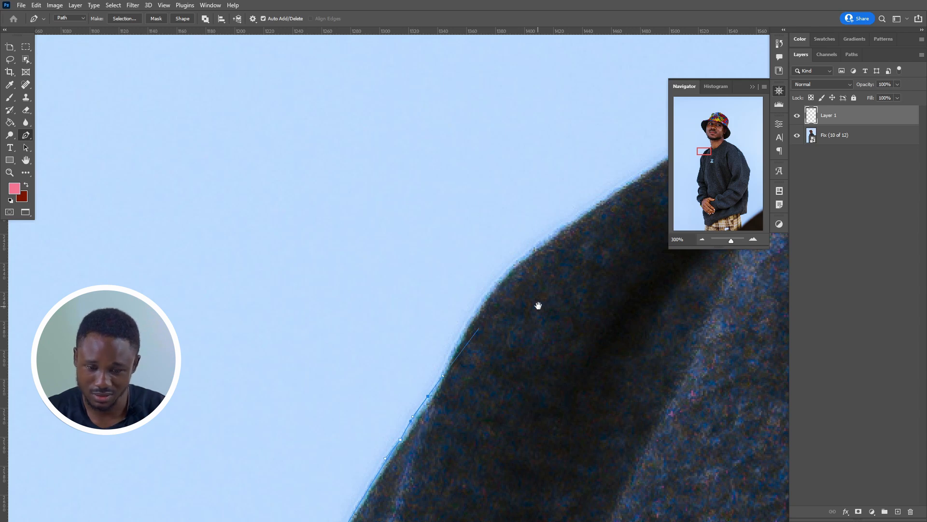
Step: Trace around the shoulder bend and along the shoulder slope up to the tip of the collar beside the neck
{"action": "left_click_drag", "start_coordinate": [538, 306], "coordinate": [482, 358]}
{"action": "left_click_drag", "start_coordinate": [457, 319], "coordinate": [500, 289]}
{"action": "left_click_drag", "start_coordinate": [610, 305], "coordinate": [403, 459]}
{"action": "left_click_drag", "start_coordinate": [450, 335], "coordinate": [521, 286]}
{"action": "left_click_drag", "start_coordinate": [596, 259], "coordinate": [518, 317]}
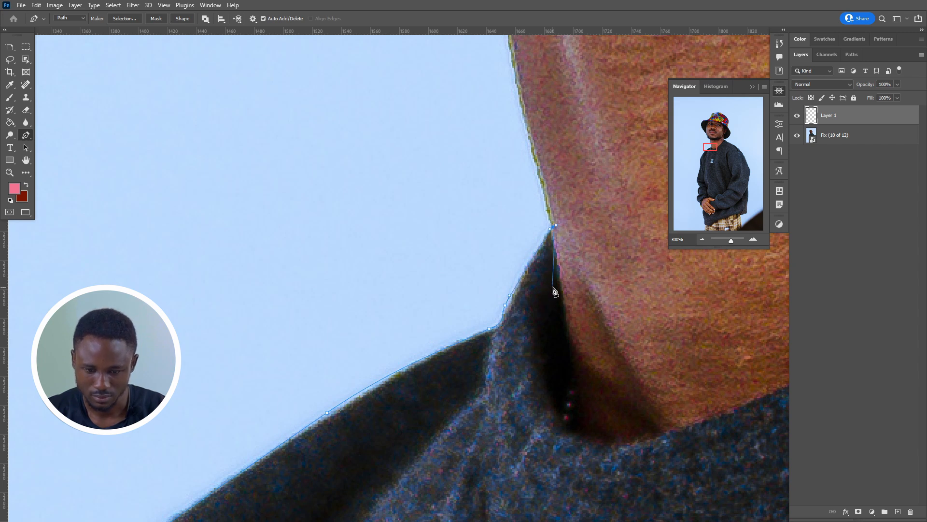
Step: Begin the collar's inner edge with a corner point just below the collar tip, undoing a misplaced curve
{"action": "left_click_drag", "start_coordinate": [542, 364], "coordinate": [551, 399]}
{"action": "key", "text": "ctrl+z"}
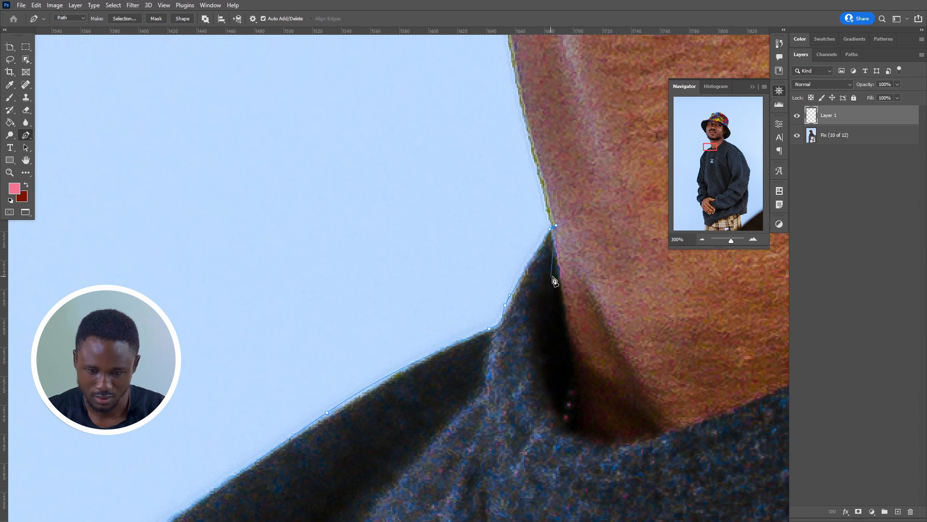
{"action": "left_click", "coordinate": [561, 292]}
{"action": "left_click_drag", "start_coordinate": [564, 306], "coordinate": [570, 301]}
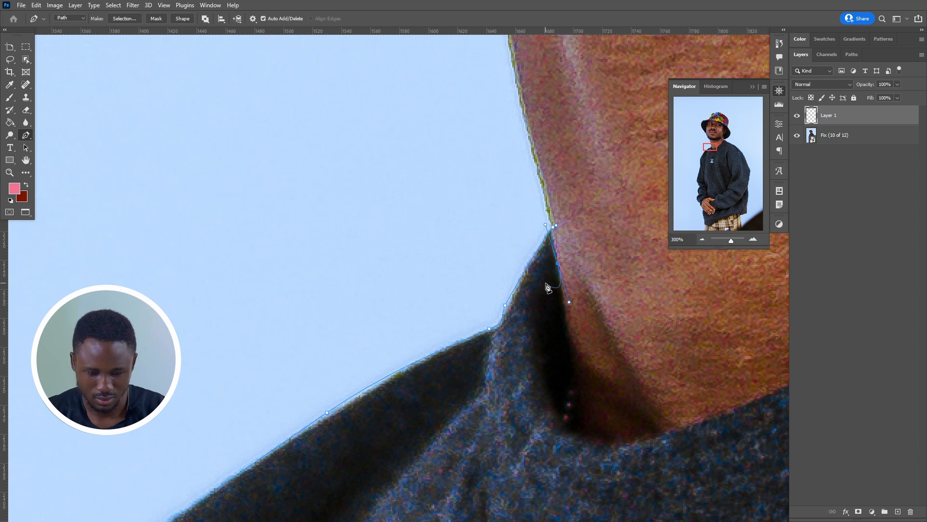
{"action": "left_click", "coordinate": [558, 264], "text": "alt"}
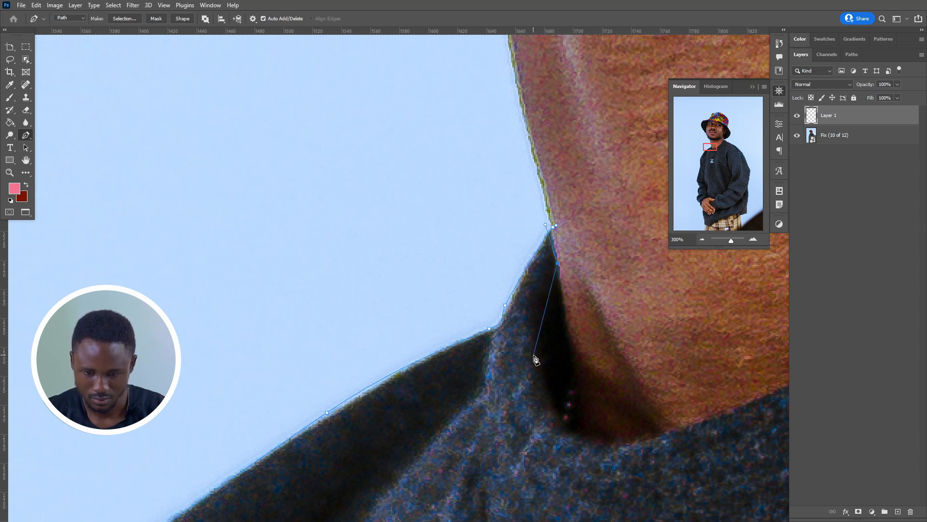
Step: Curve the path down the dark inside of the collar, redoing one curve, and remove the outgoing handle of its last point
{"action": "left_click_drag", "start_coordinate": [541, 359], "coordinate": [556, 414]}
{"action": "key", "text": "ctrl+z"}
{"action": "left_click_drag", "start_coordinate": [542, 361], "coordinate": [561, 434]}
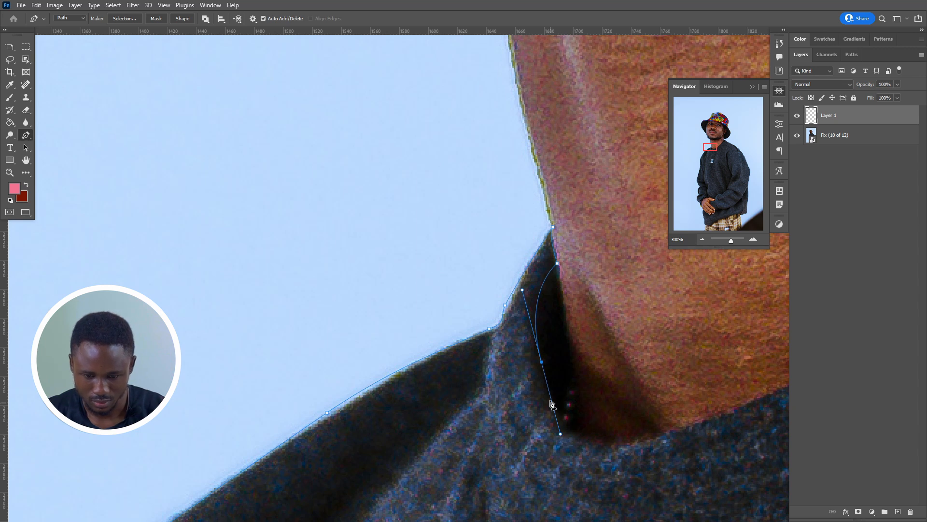
{"action": "left_click", "coordinate": [541, 361]}
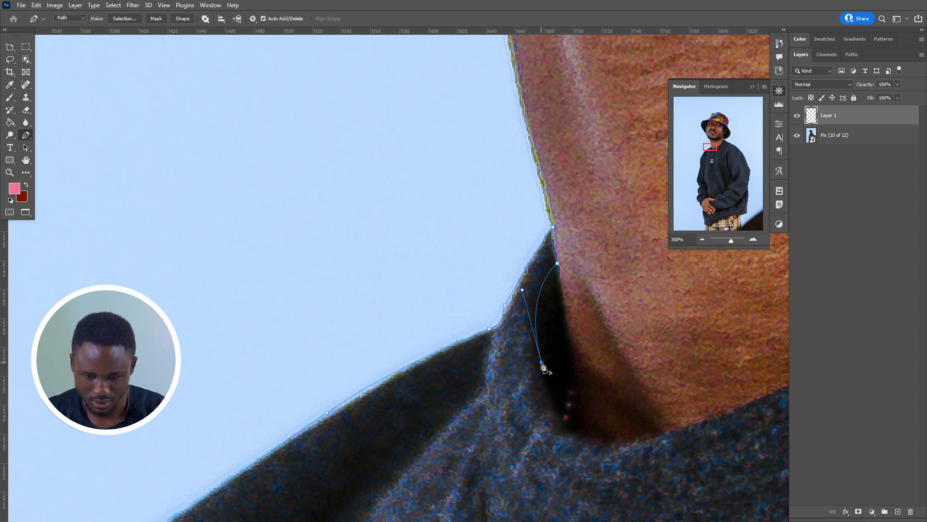
Step: Trace the neckline around the bottom of the dark collar gap and along the front collar edge to its bend
{"action": "left_click_drag", "start_coordinate": [552, 401], "coordinate": [237, 395]}
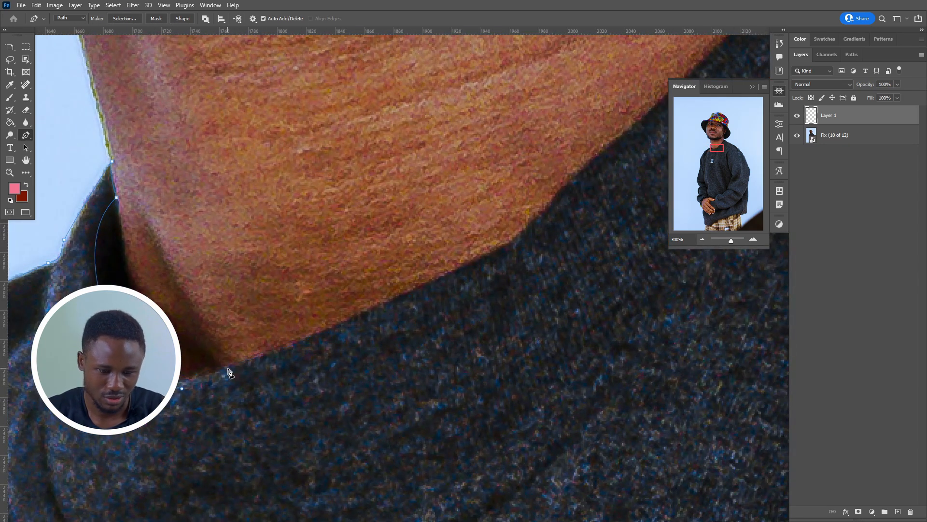
{"action": "left_click_drag", "start_coordinate": [215, 370], "coordinate": [242, 363]}
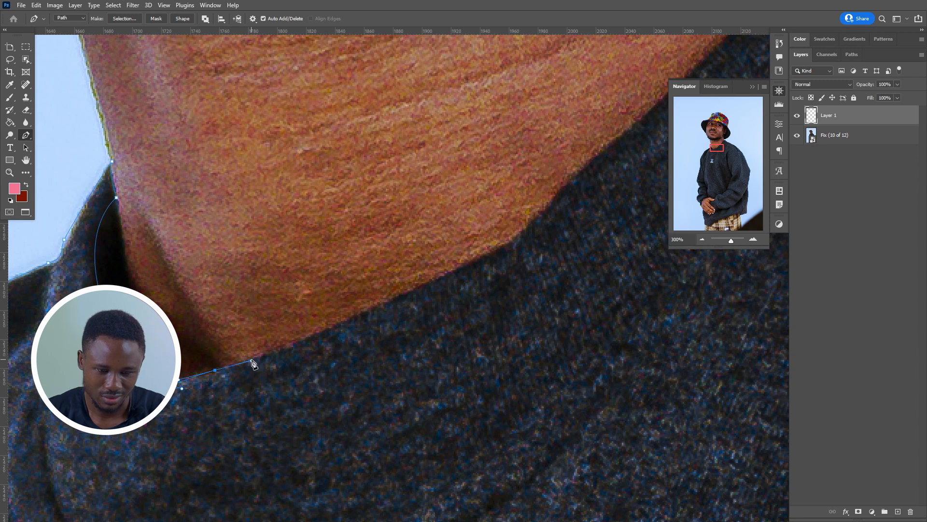
{"action": "left_click_drag", "start_coordinate": [422, 298], "coordinate": [397, 413]}
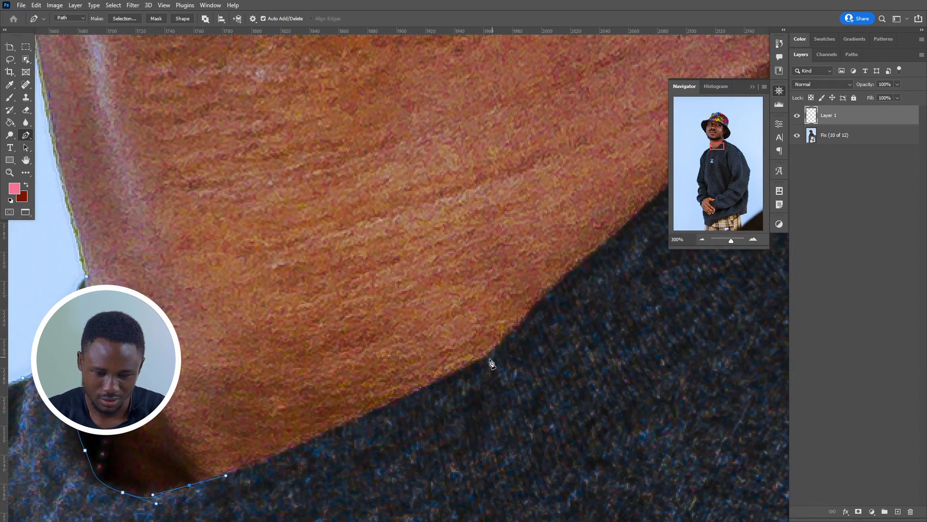
{"action": "left_click_drag", "start_coordinate": [472, 364], "coordinate": [362, 401]}
Step: Trace the wavy bend of the front collar with closely spaced anchor points
{"action": "left_click_drag", "start_coordinate": [529, 276], "coordinate": [510, 319]}
{"action": "left_click", "coordinate": [374, 423]}
{"action": "left_click", "coordinate": [410, 393]}
{"action": "left_click", "coordinate": [445, 364]}
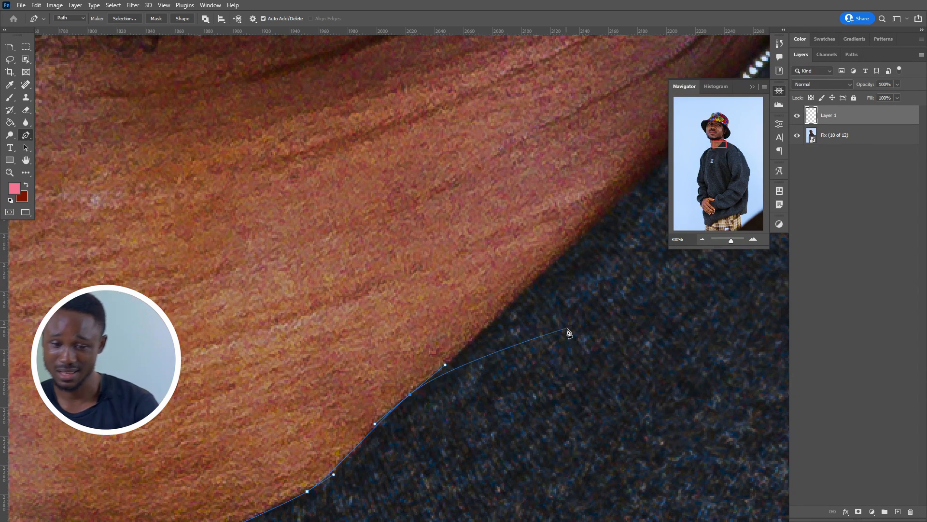
Step: Extend the path up the slanting collar edge along the neck toward the chain
{"action": "left_click", "coordinate": [210, 5]}
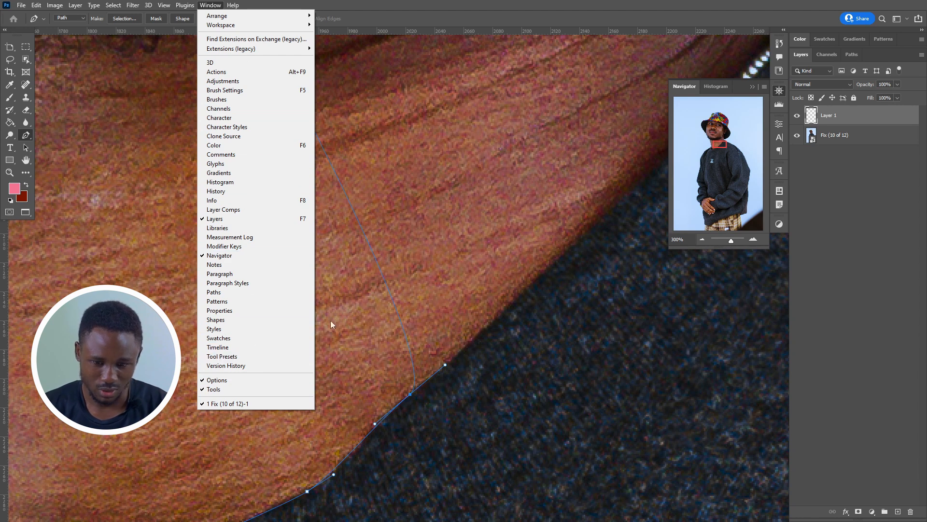
{"action": "left_click", "coordinate": [548, 274]}
{"action": "left_click", "coordinate": [576, 245]}
{"action": "left_click", "coordinate": [592, 225]}
{"action": "left_click", "coordinate": [608, 207]}
{"action": "left_click_drag", "start_coordinate": [621, 269], "coordinate": [306, 393]}
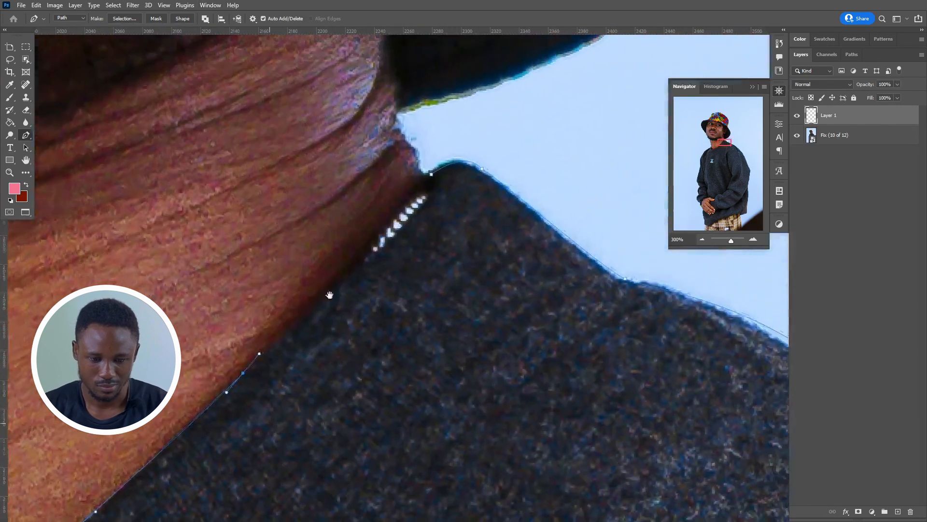
Step: Trace the collar edge beneath the neck chain and close the path at its starting point behind the neck
{"action": "left_click_drag", "start_coordinate": [355, 270], "coordinate": [384, 256]}
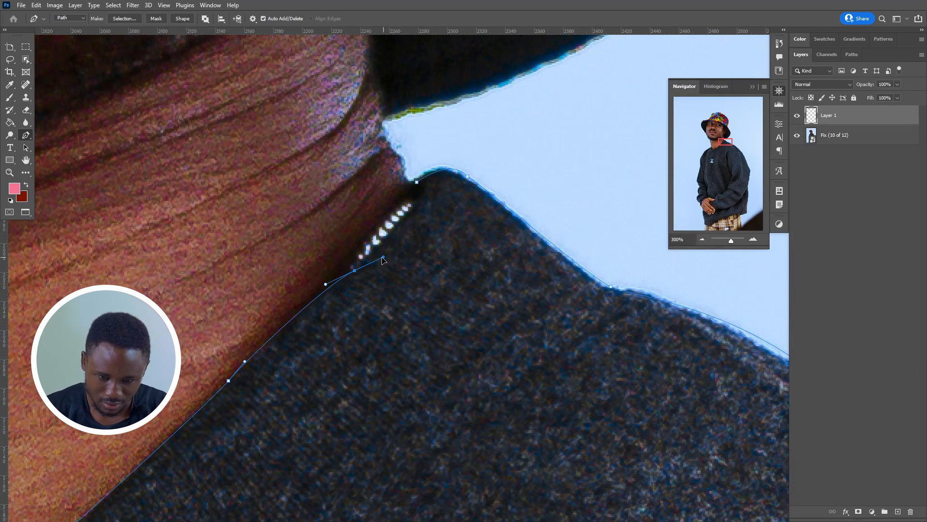
{"action": "left_click_drag", "start_coordinate": [409, 215], "coordinate": [428, 170]}
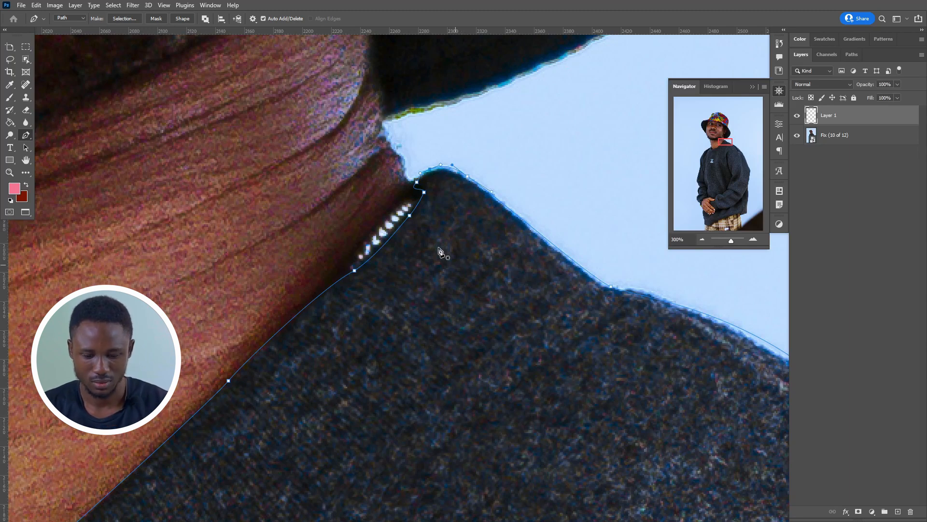
{"action": "key", "text": "ctrl+0"}
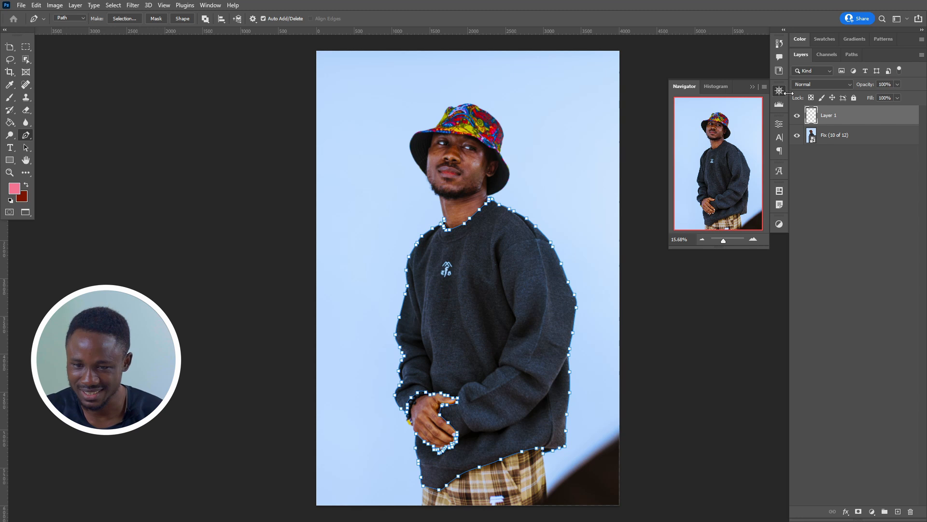
{"action": "left_click", "coordinate": [852, 54]}
{"action": "double_click", "coordinate": [820, 77]}
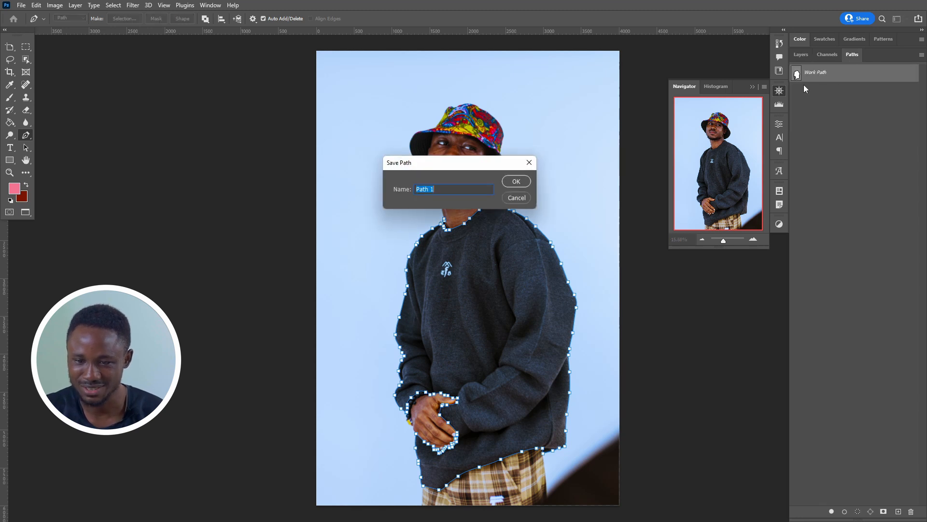
{"action": "left_click", "coordinate": [523, 196]}
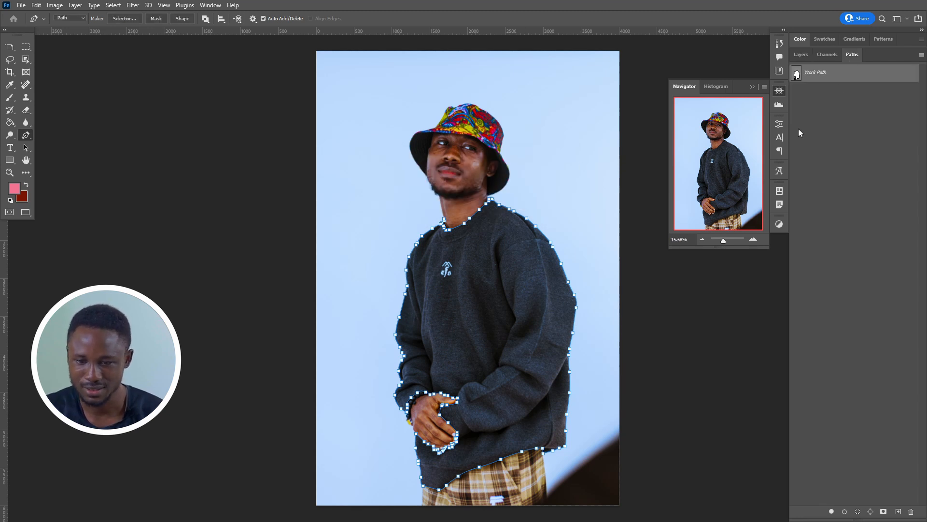
{"action": "left_click", "coordinate": [800, 54]}
Step: Save the work path under the name "Sweatshirt"
{"action": "left_click", "coordinate": [850, 55]}
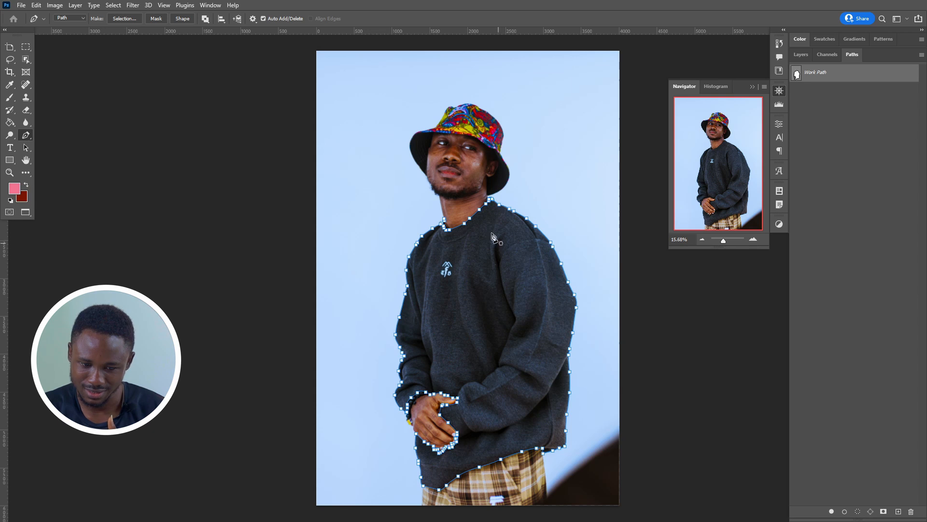
{"action": "double_click", "coordinate": [821, 73]}
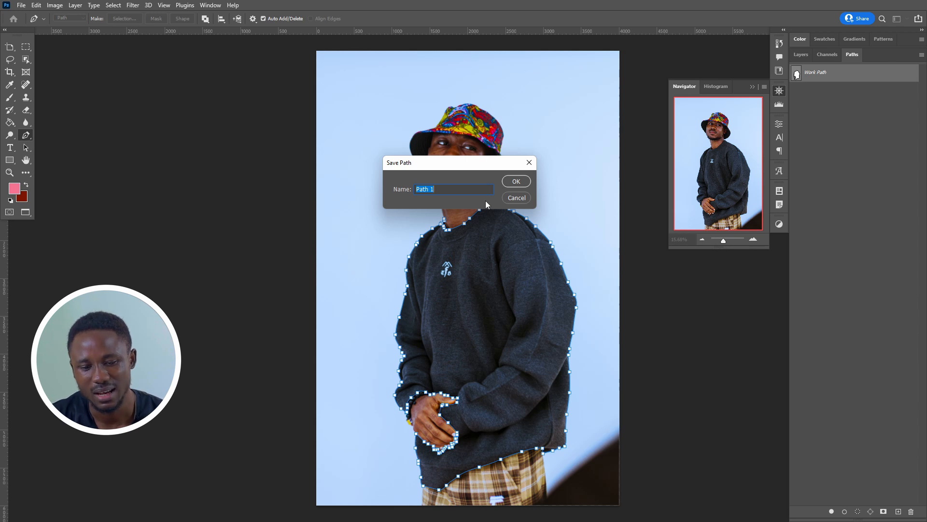
{"action": "type", "text": "Sweatshirt"}
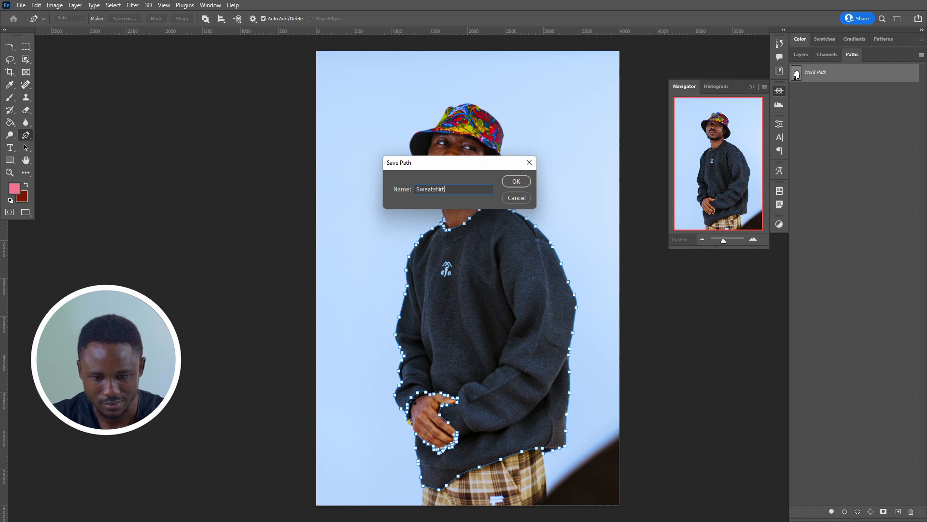
{"action": "key", "text": "Return"}
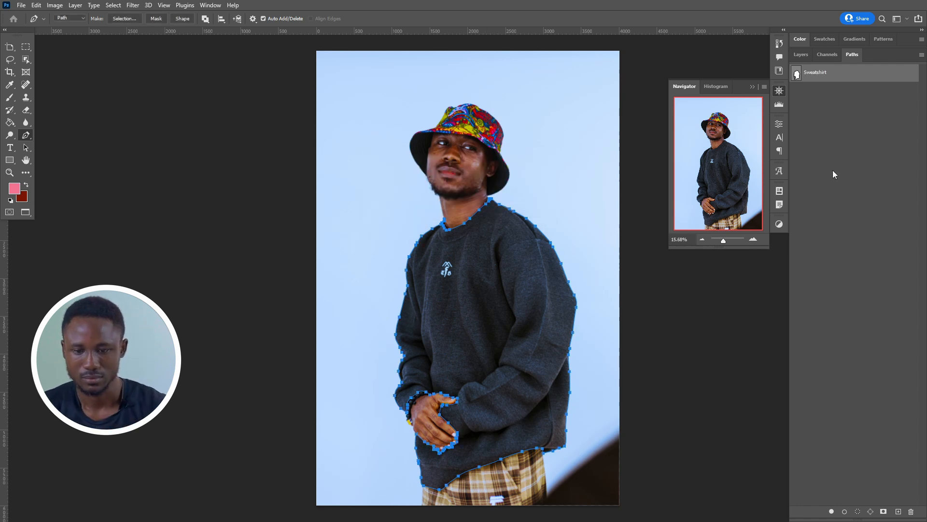
Step: Return to the layer list and dismiss the Sweatshirt path's outline from the canvas
{"action": "left_click", "coordinate": [804, 57]}
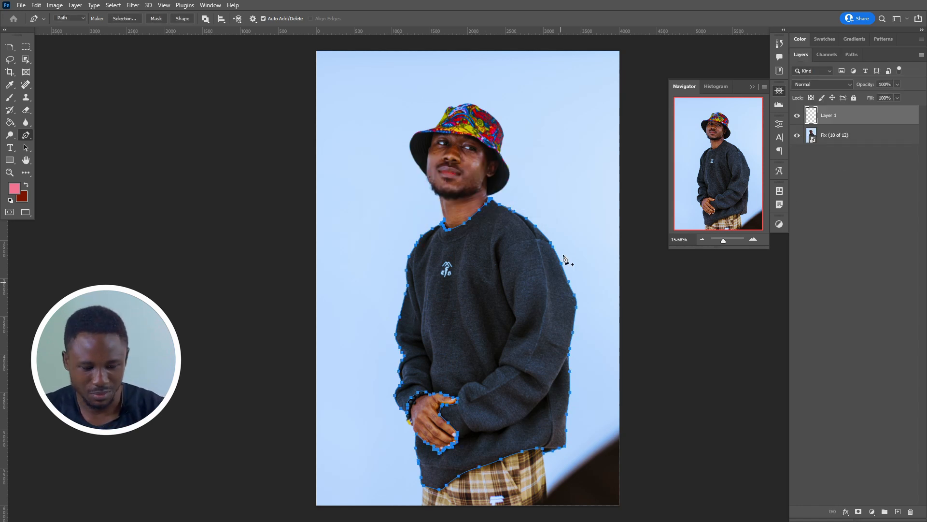
{"action": "key", "text": "Return"}
{"action": "key", "text": "Return"}
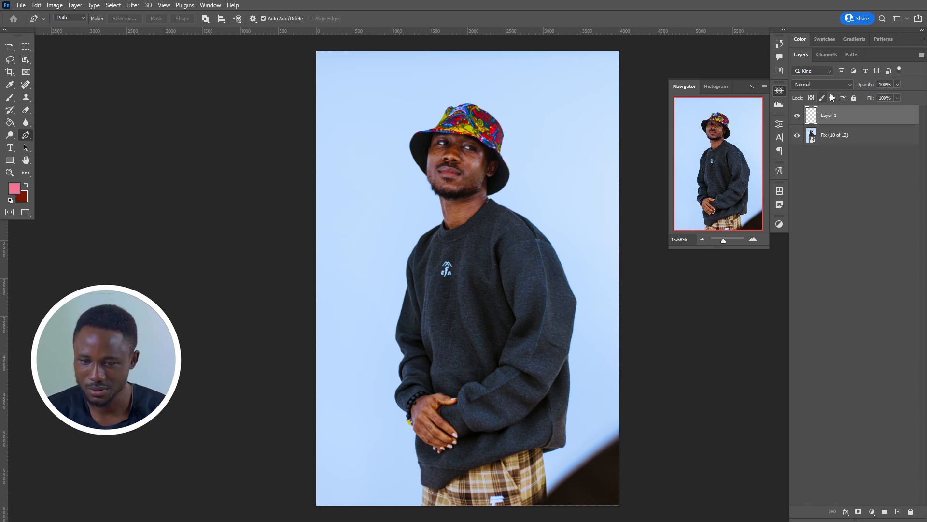
Step: Make a new anti-aliased selection with feather radius 0 from the Sweatshirt path and undo it
{"action": "left_click", "coordinate": [842, 56]}
{"action": "left_click", "coordinate": [804, 77]}
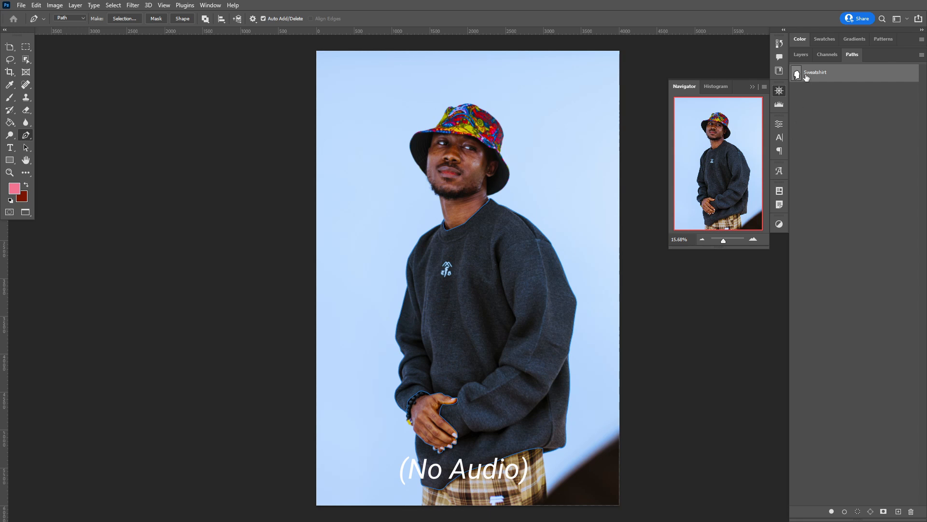
{"action": "left_click", "coordinate": [804, 57]}
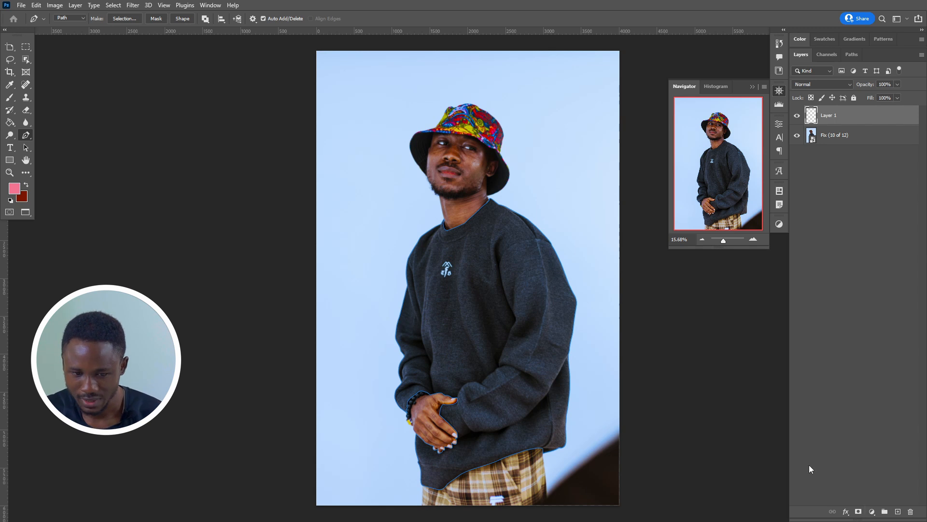
{"action": "right_click", "coordinate": [478, 227]}
{"action": "left_click", "coordinate": [511, 268]}
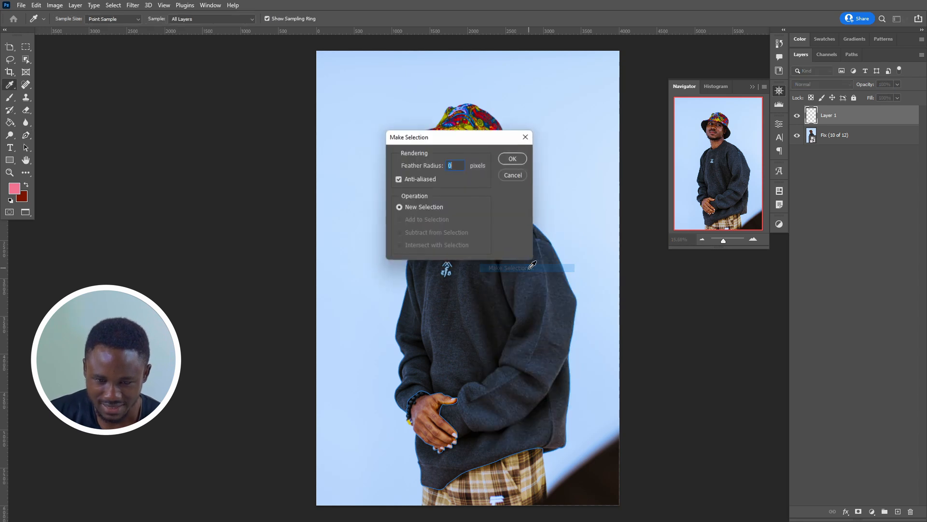
{"action": "left_click", "coordinate": [514, 161]}
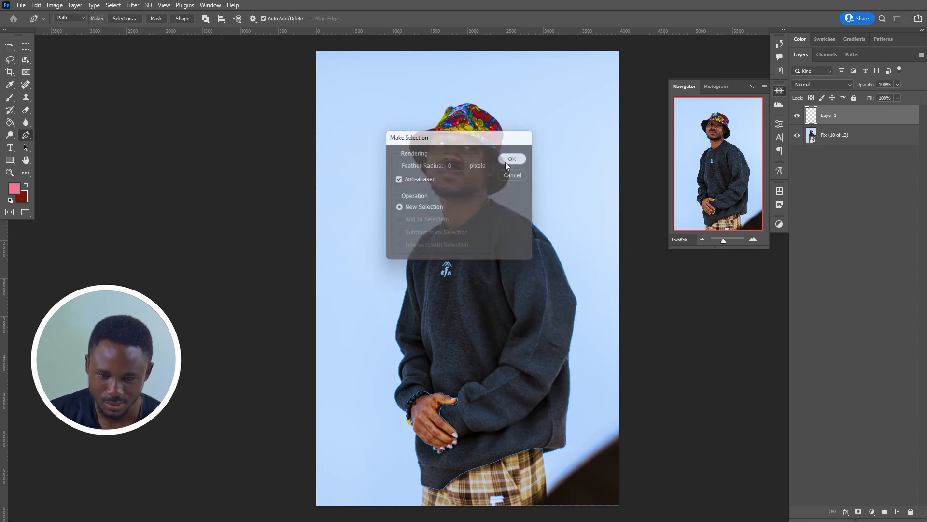
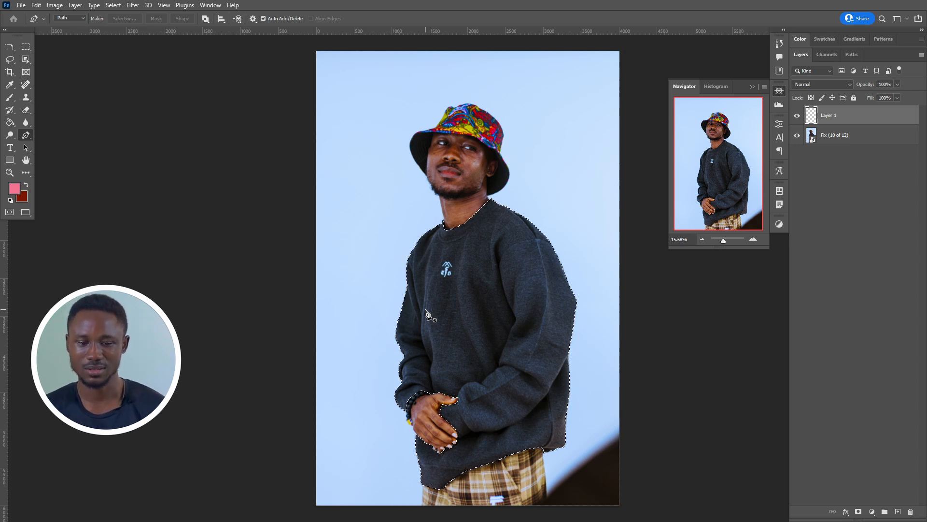
{"action": "key", "text": "ctrl+z"}
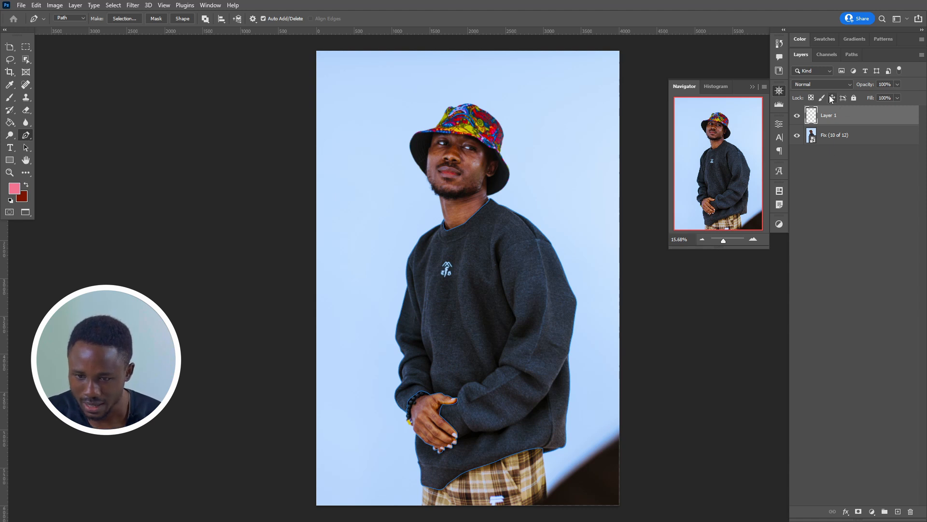
Step: Load the Sweatshirt path as a selection directly from the saved paths and deselect it
{"action": "left_click", "coordinate": [850, 54]}
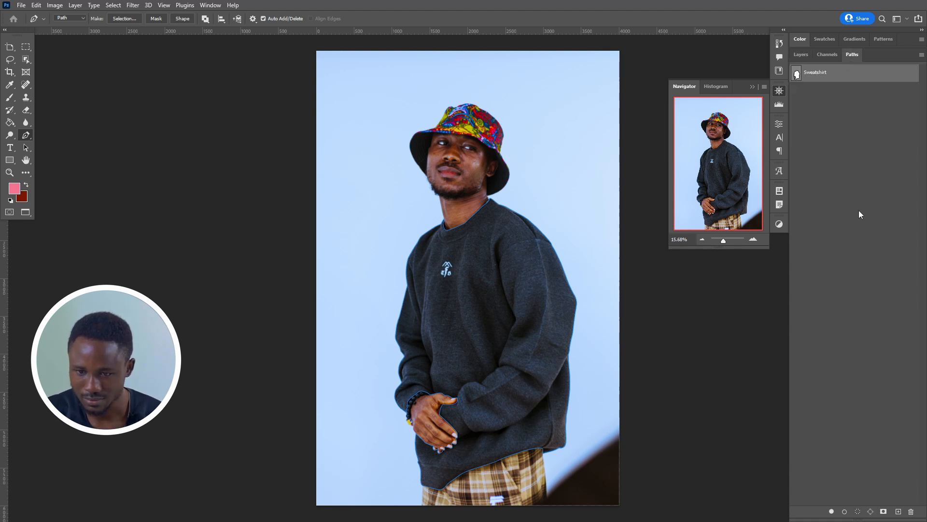
{"action": "left_click", "coordinate": [858, 512]}
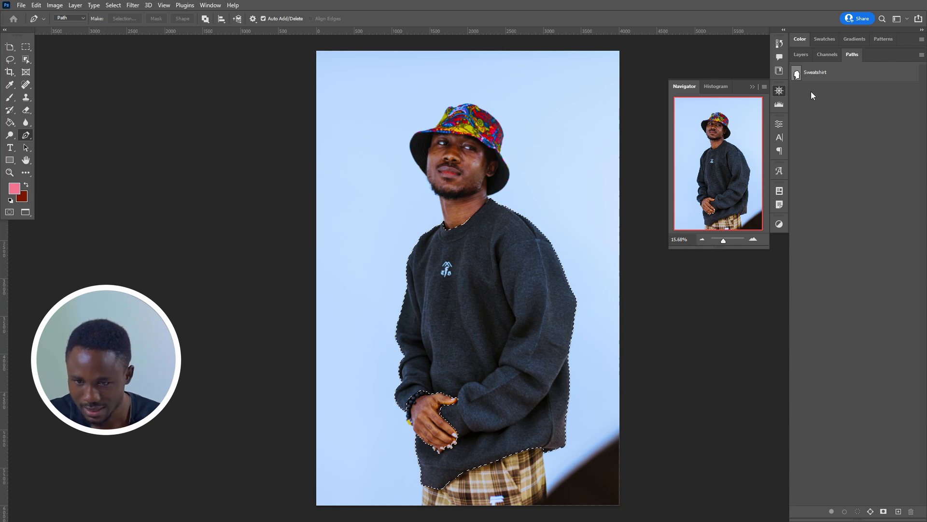
{"action": "left_click", "coordinate": [801, 54]}
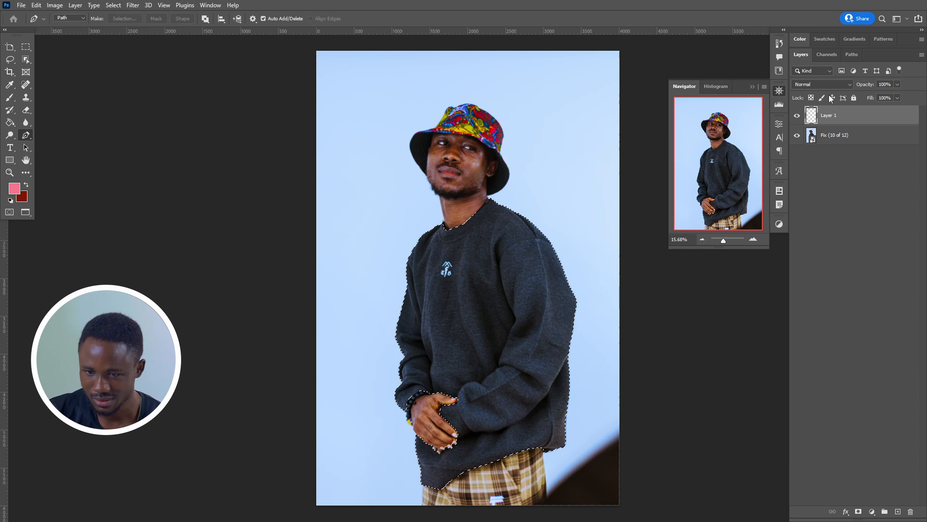
{"action": "left_click", "coordinate": [852, 55]}
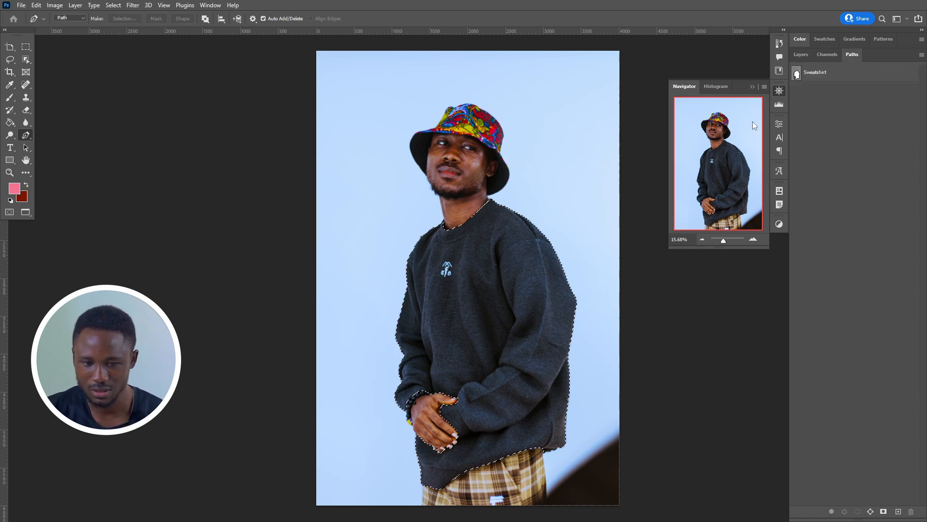
{"action": "key", "text": "ctrl+d"}
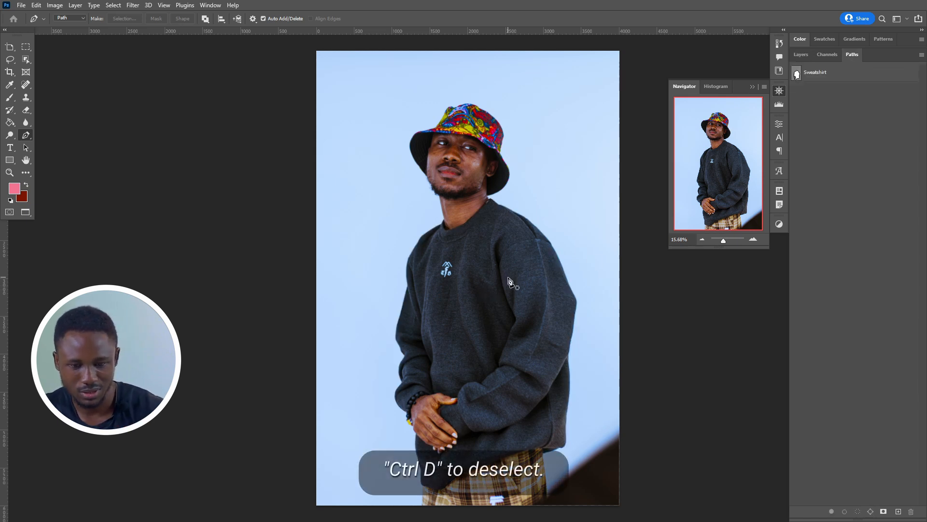
Step: Set the Quick Selection Tool's brush size to 250, try selecting the sweatshirt on Layer 1, and deselect
{"action": "left_click", "coordinate": [801, 54]}
{"action": "scroll", "coordinate": [499, 258], "scroll_direction": "up", "scroll_amount": 3}
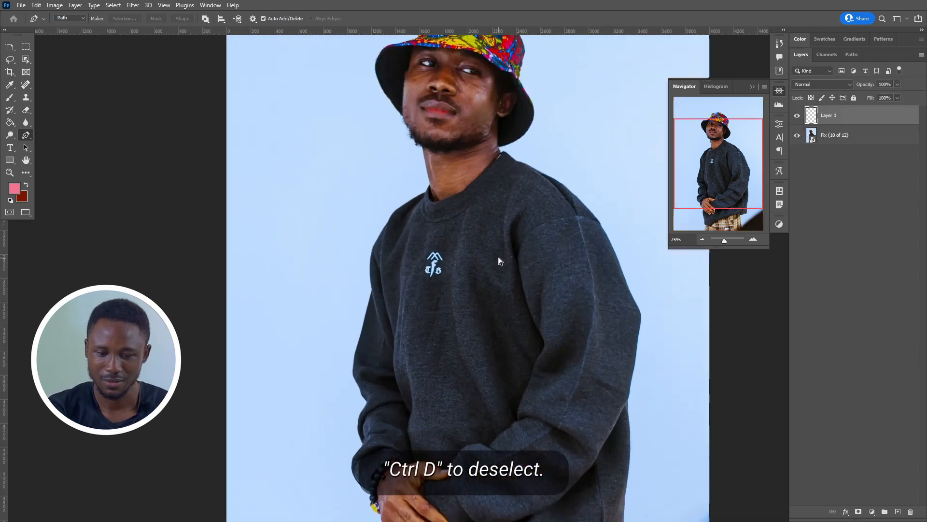
{"action": "left_click", "coordinate": [26, 62]}
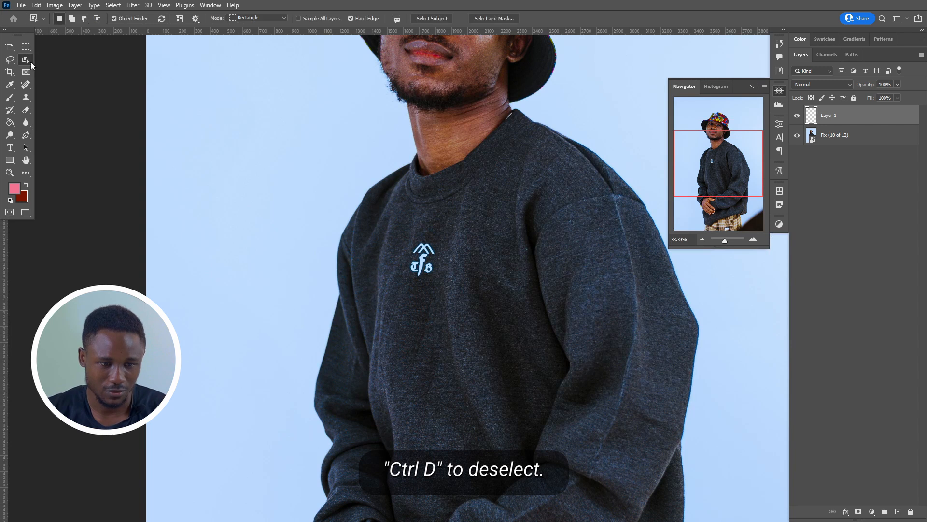
{"action": "left_click", "coordinate": [62, 68]}
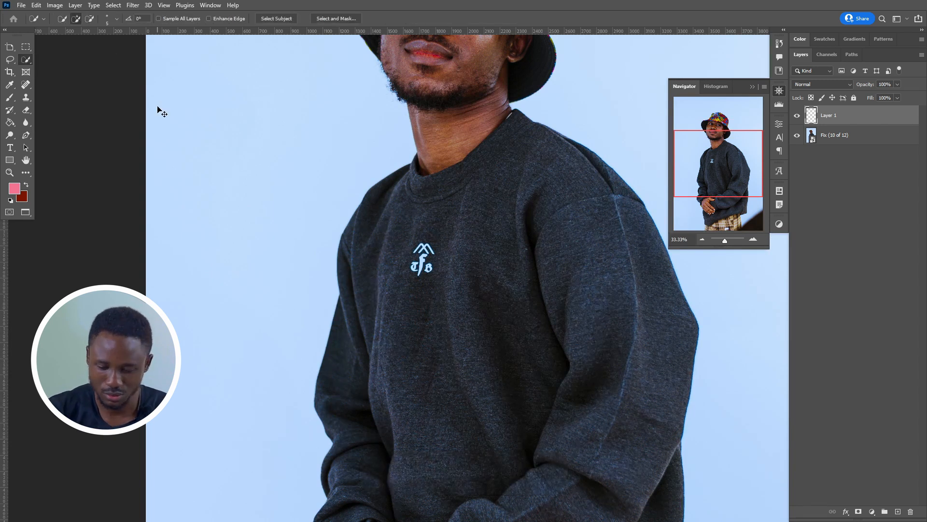
{"action": "scroll", "coordinate": [157, 106], "scroll_direction": "down", "scroll_amount": 1}
{"action": "scroll", "coordinate": [158, 106], "scroll_direction": "down", "scroll_amount": 1}
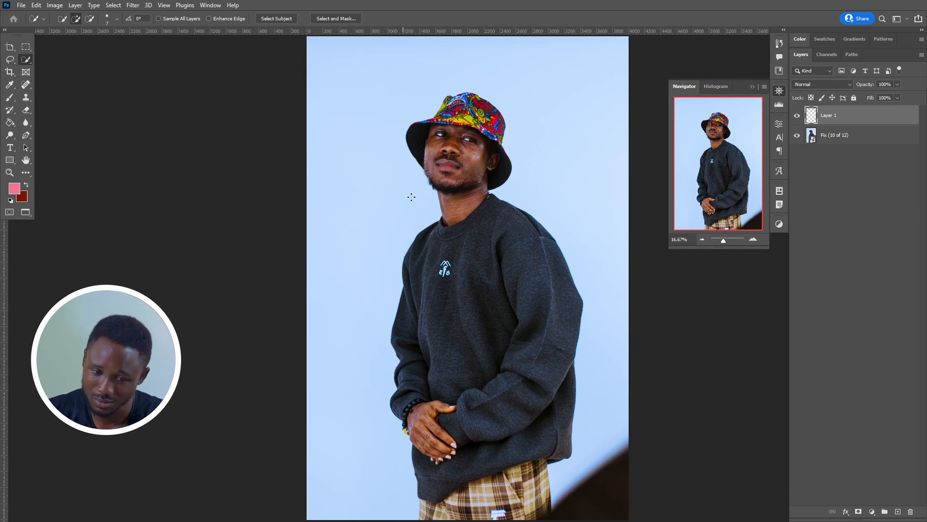
{"action": "key", "text": "bracketright"}
{"action": "key", "text": "bracketright"}
{"action": "key", "text": "bracketright"}
{"action": "key", "text": "bracketright"}
{"action": "key", "text": "bracketright"}
{"action": "key", "text": "bracketright"}
{"action": "key", "text": "bracketright"}
{"action": "key", "text": "bracketright"}
{"action": "key", "text": "bracketright"}
{"action": "key", "text": "bracketright"}
{"action": "key", "text": "bracketright"}
{"action": "key", "text": "bracketright"}
{"action": "key", "text": "bracketright"}
{"action": "key", "text": "bracketright"}
{"action": "left_click_drag", "start_coordinate": [428, 229], "coordinate": [496, 333]}
{"action": "key", "text": "ctrl+d"}
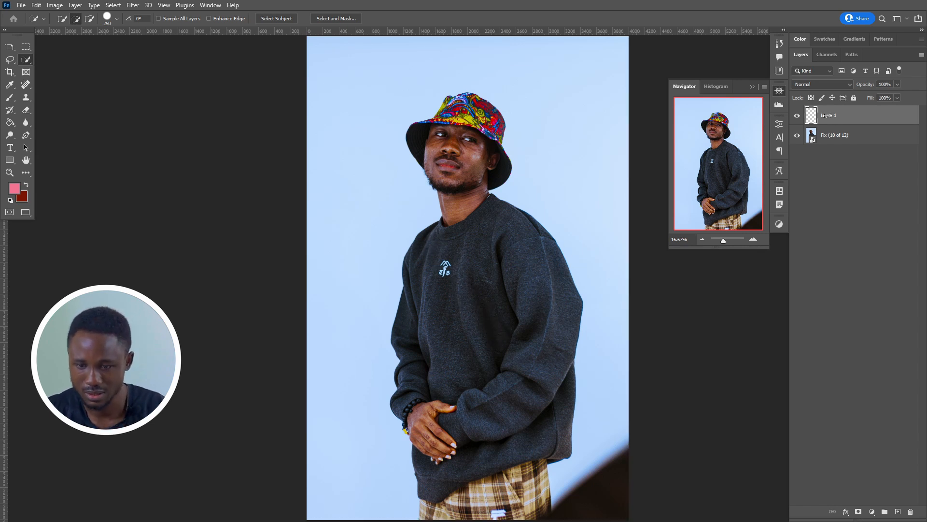
Step: Make a quick copy of the Fix (10 of 12) layer and undo it
{"action": "left_click", "coordinate": [841, 136]}
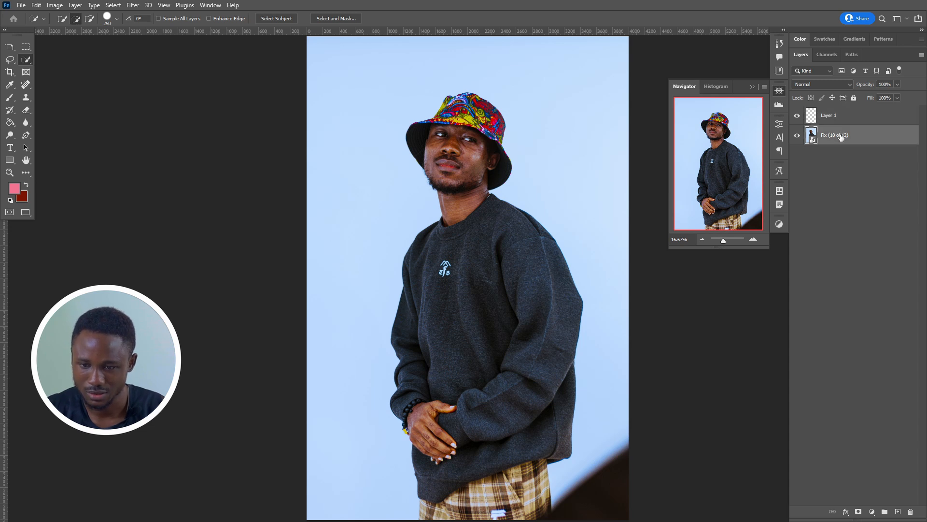
{"action": "key", "text": "ctrl+j"}
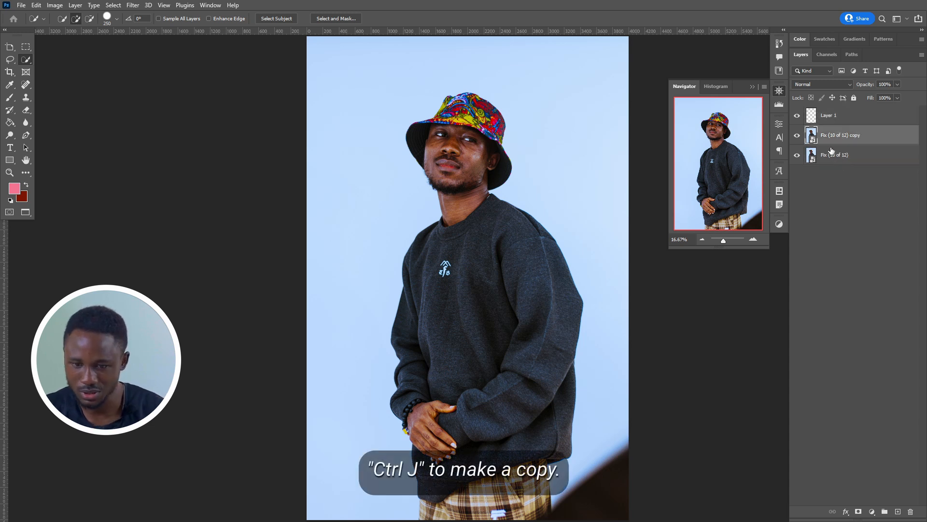
{"action": "key", "text": "ctrl+z"}
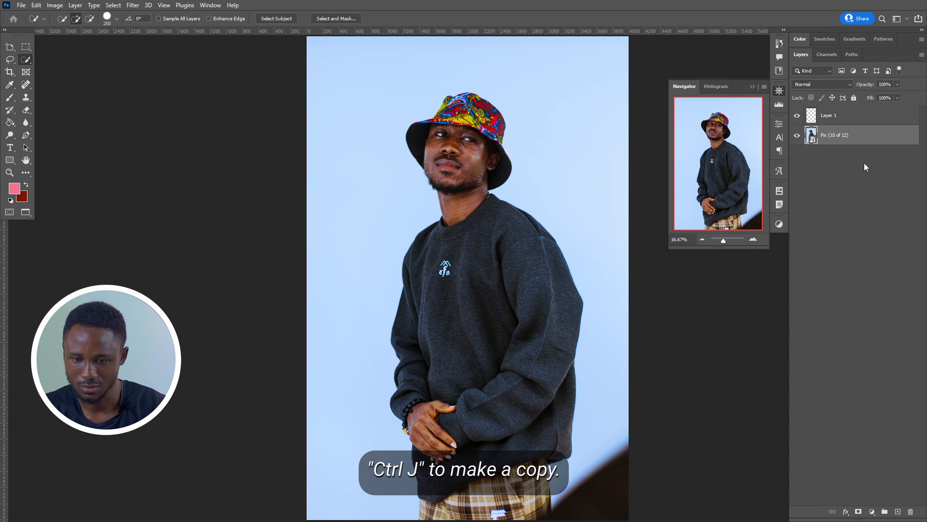
Step: Duplicate the Fix (10 of 12) layer as "Fix (10 of 12) copy" in the same document
{"action": "right_click", "coordinate": [869, 139]}
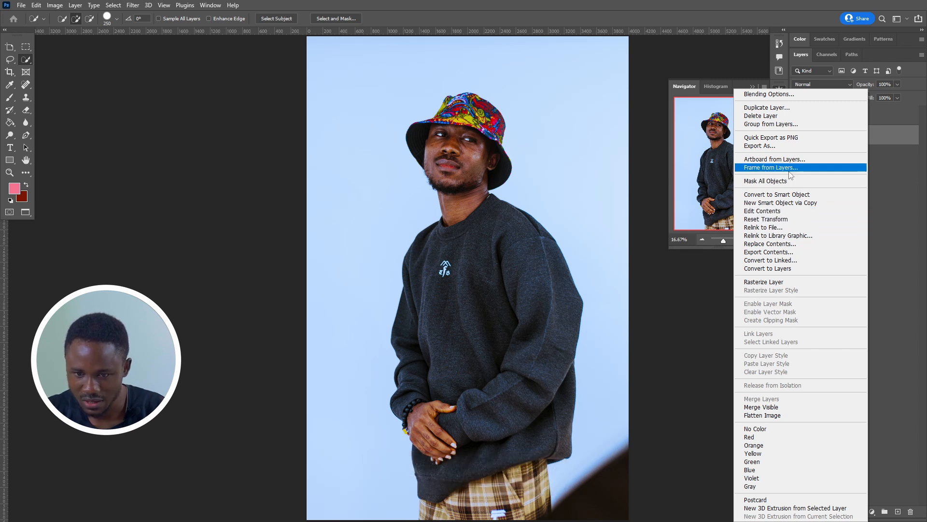
{"action": "left_click", "coordinate": [790, 108]}
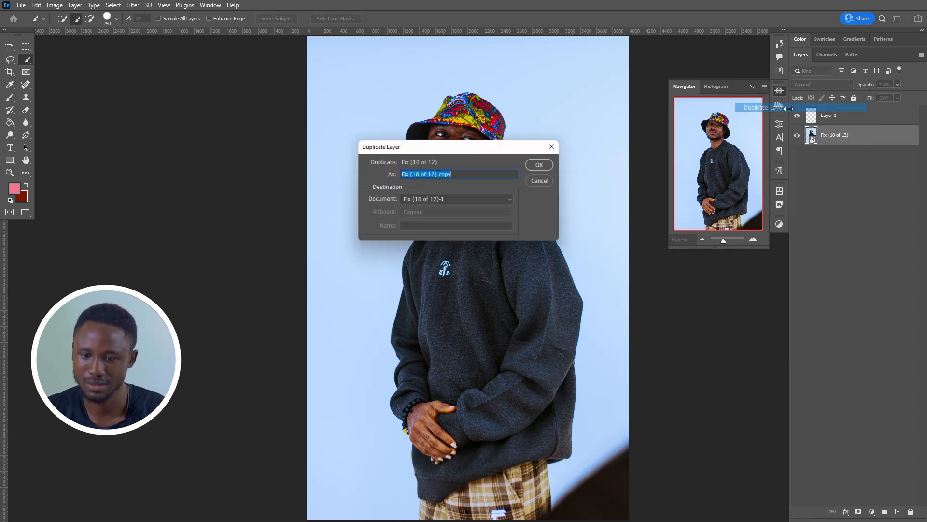
{"action": "left_click", "coordinate": [544, 165]}
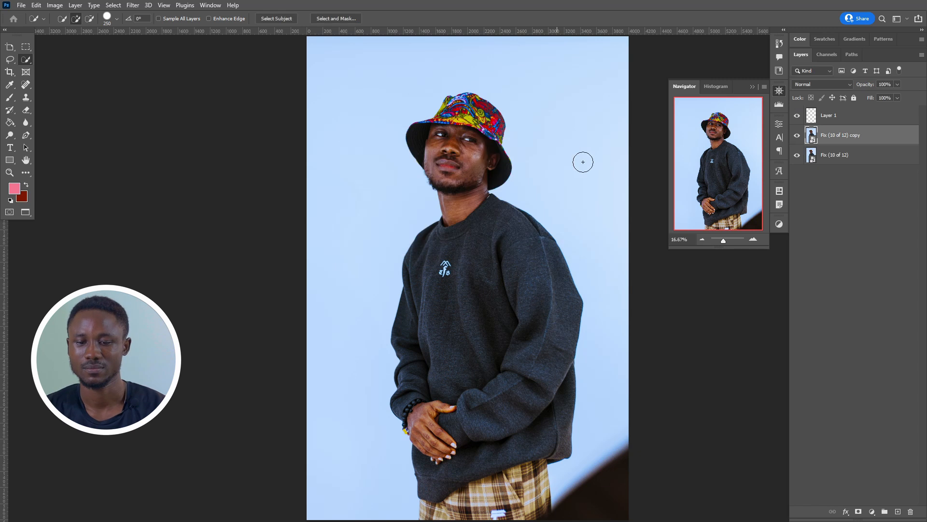
Step: Create another duplicate of the original Fix (10 of 12) layer and undo it
{"action": "left_click", "coordinate": [872, 162]}
{"action": "left_click_drag", "start_coordinate": [874, 165], "coordinate": [897, 511]}
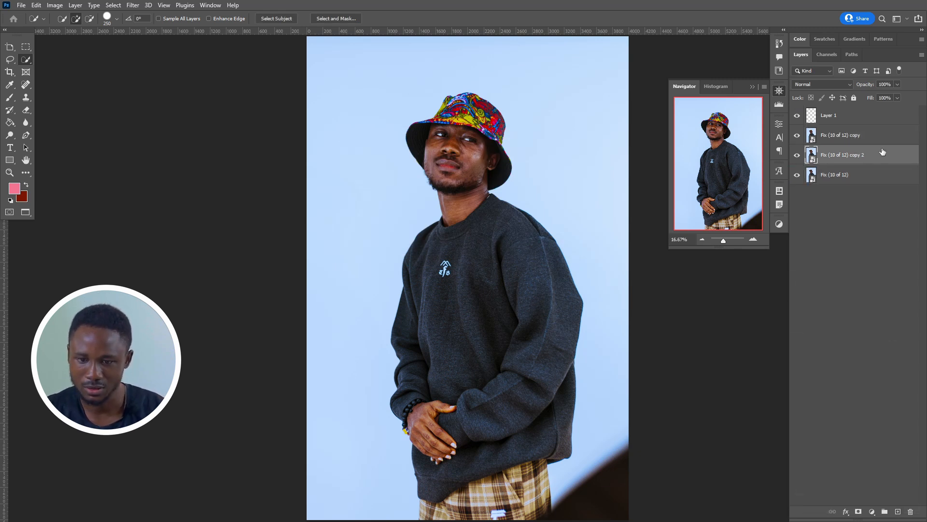
{"action": "key", "text": "ctrl+z"}
Step: Hide and fully lock the original Fix (10 of 12) layer, and make its copy the active layer
{"action": "left_click", "coordinate": [797, 156]}
{"action": "left_click", "coordinate": [853, 98]}
{"action": "left_click", "coordinate": [833, 140]}
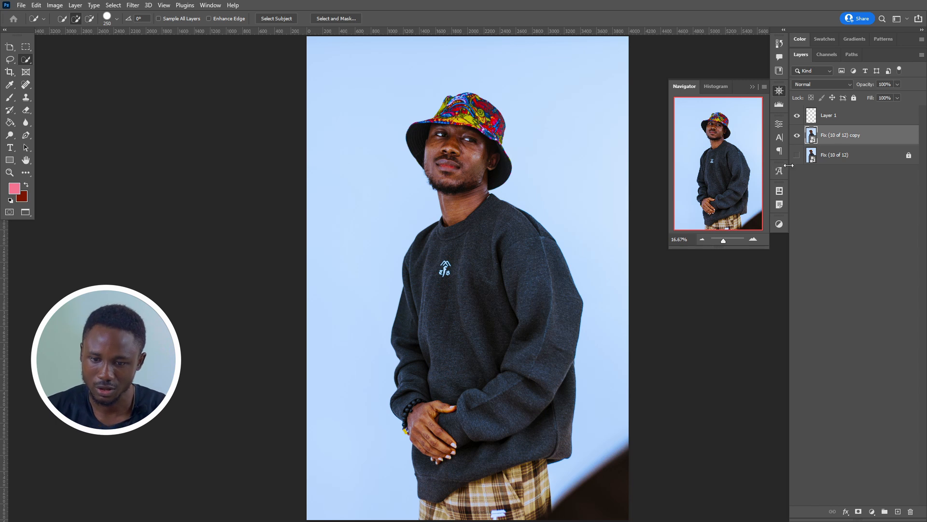
Step: Quick-select the sweatshirt on the copied photo layer and subtract the plaid trousers from the selection
{"action": "mouse_move", "coordinate": [448, 264]}
{"action": "left_mouse_down"}
{"action": "mouse_move", "coordinate": [483, 307]}
{"action": "mouse_move", "coordinate": [498, 407]}
{"action": "mouse_move", "coordinate": [529, 404]}
{"action": "mouse_move", "coordinate": [532, 428]}
{"action": "mouse_move", "coordinate": [502, 517]}
{"action": "left_mouse_up"}
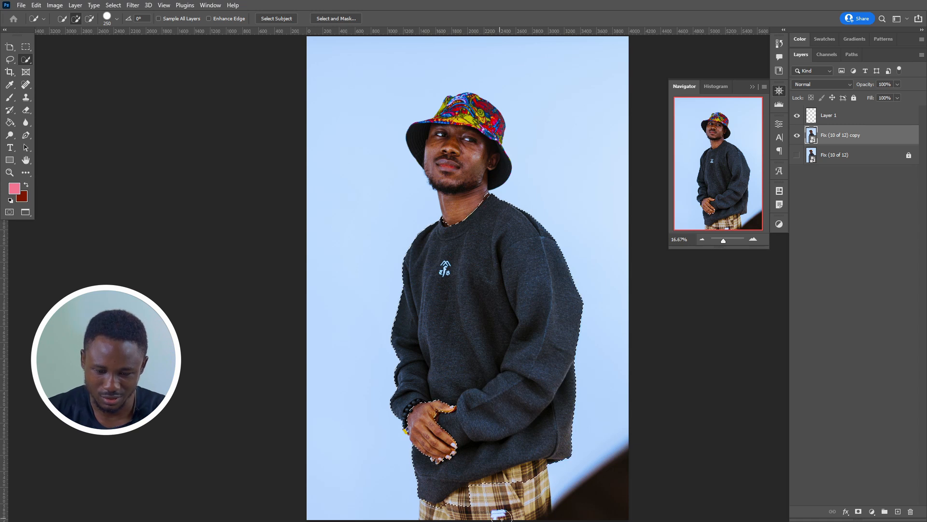
{"action": "key", "text": "alt"}
{"action": "mouse_move", "coordinate": [538, 479]}
{"action": "left_mouse_down"}
{"action": "mouse_move", "coordinate": [461, 511]}
{"action": "mouse_move", "coordinate": [470, 495]}
{"action": "mouse_move", "coordinate": [553, 472]}
{"action": "mouse_move", "coordinate": [494, 491]}
{"action": "mouse_move", "coordinate": [527, 503]}
{"action": "left_mouse_up"}
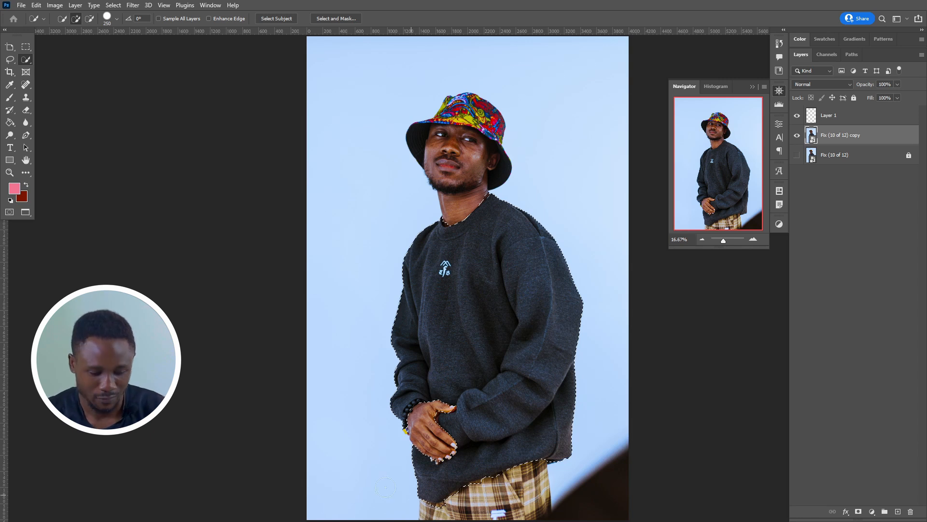
Step: Subtract the beaded bracelet from the sweatshirt selection with the Quick Selection brush at size 150, and deselect everything
{"action": "key", "text": "z"}
{"action": "left_click_drag", "start_coordinate": [388, 386], "coordinate": [478, 421]}
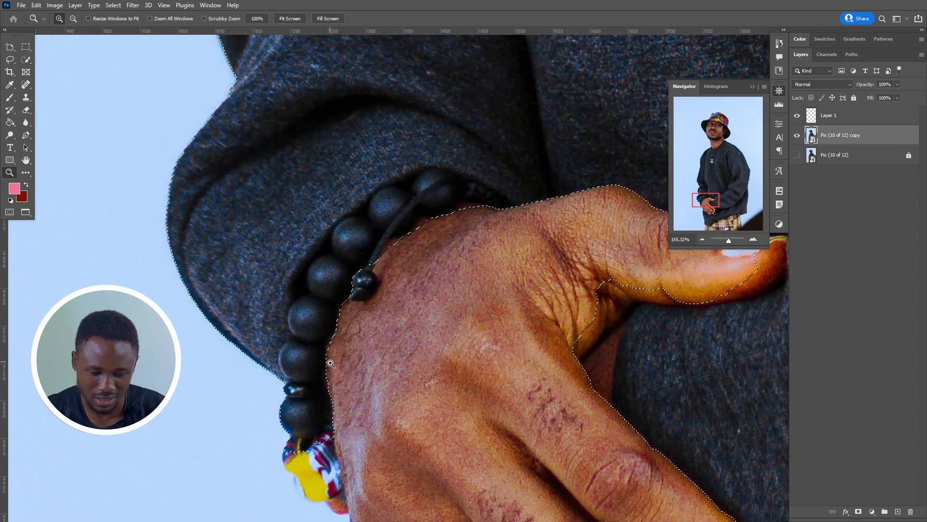
{"action": "left_click", "coordinate": [25, 59]}
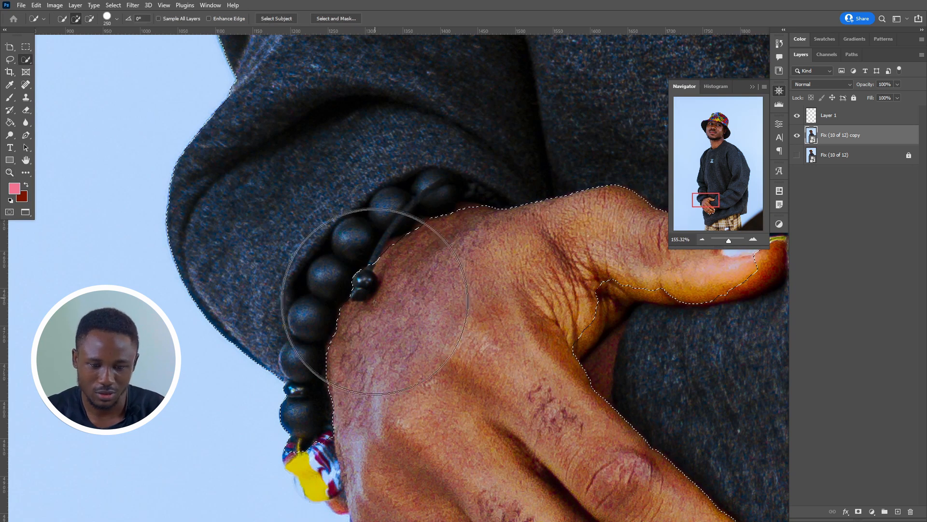
{"action": "key", "text": "bracketleft"}
{"action": "key", "text": "bracketleft"}
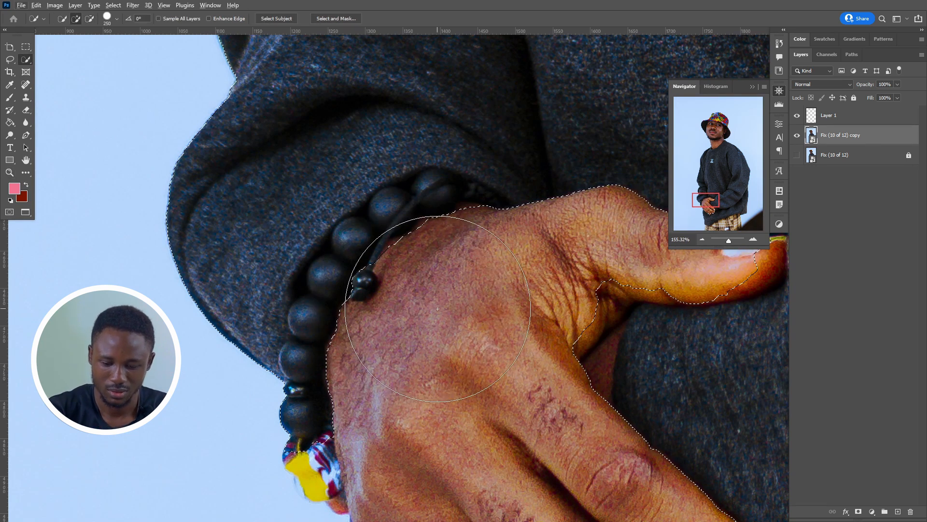
{"action": "key", "text": "bracketleft"}
{"action": "left_click", "coordinate": [415, 263], "text": "alt"}
{"action": "left_click", "coordinate": [394, 272], "text": "alt"}
{"action": "left_click", "coordinate": [352, 347], "text": "alt"}
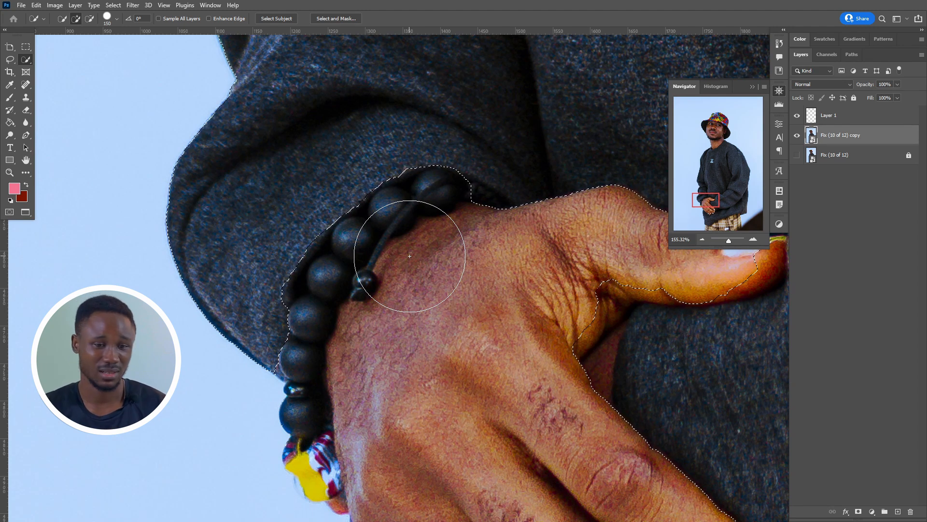
{"action": "key", "text": "ctrl+0"}
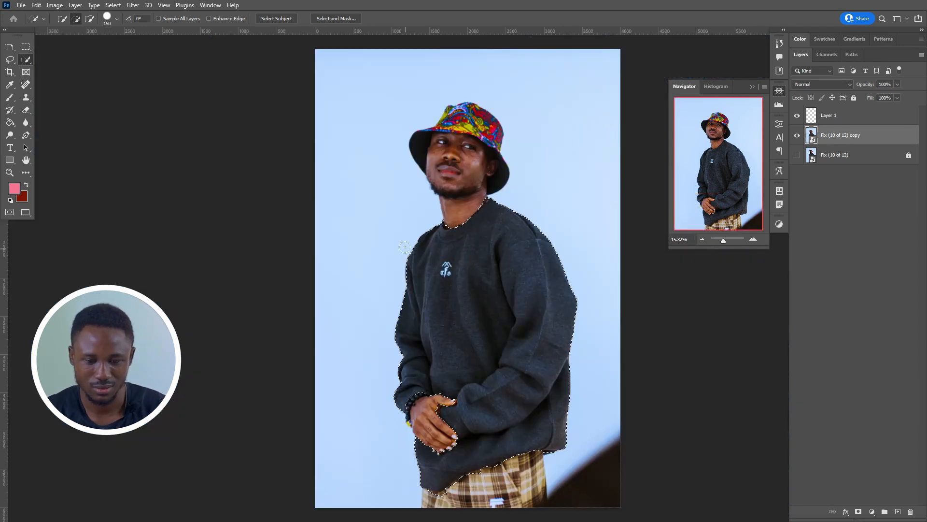
{"action": "key", "text": "ctrl+d"}
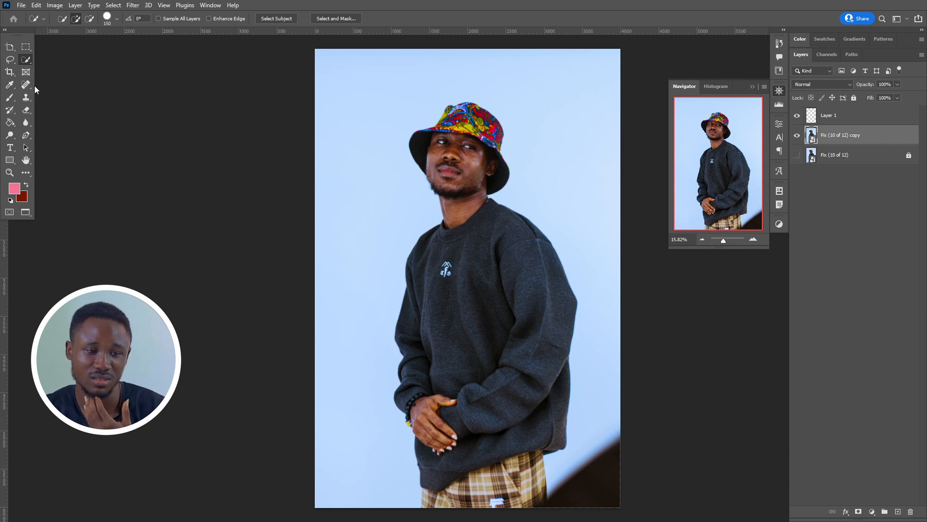
Step: Select the whole man with the Object Selection tool, copy him to a new layer, hide the photo copy, and undo the isolation
{"action": "right_click", "coordinate": [27, 65]}
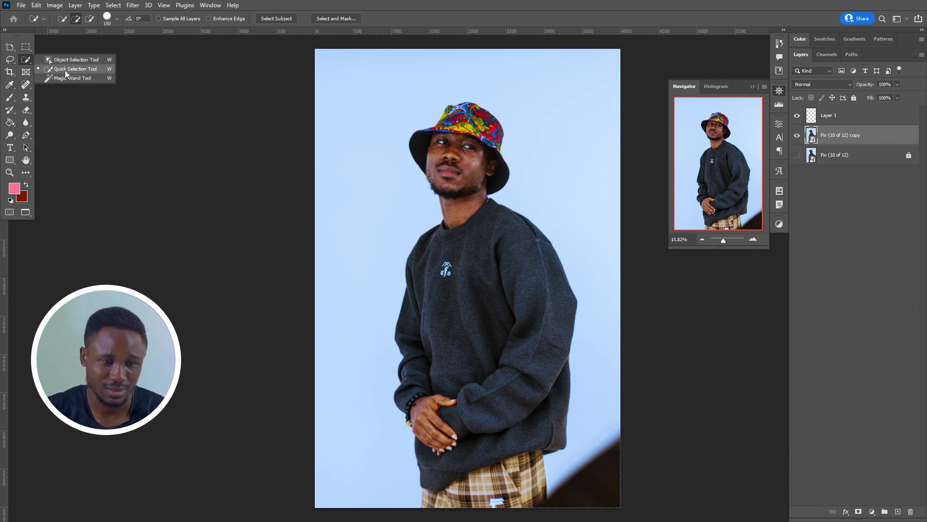
{"action": "left_click", "coordinate": [77, 64]}
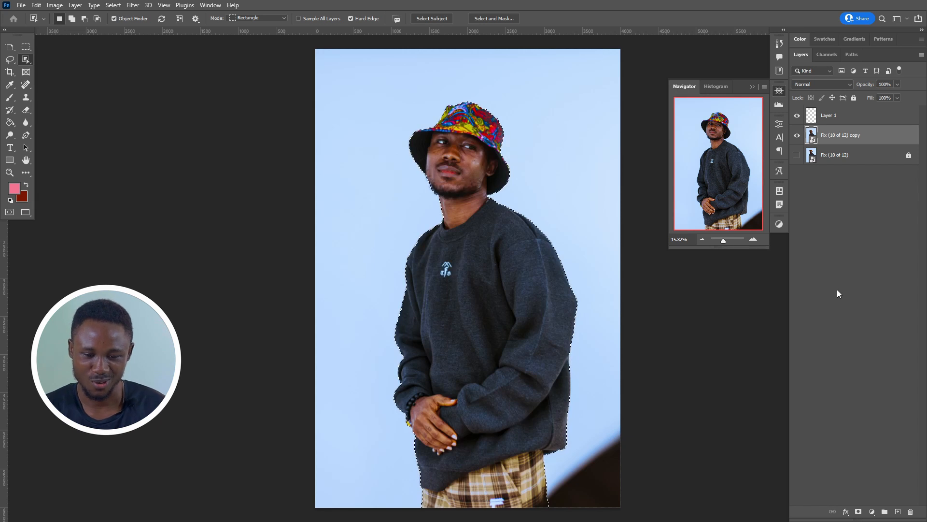
{"action": "key", "text": "ctrl+j"}
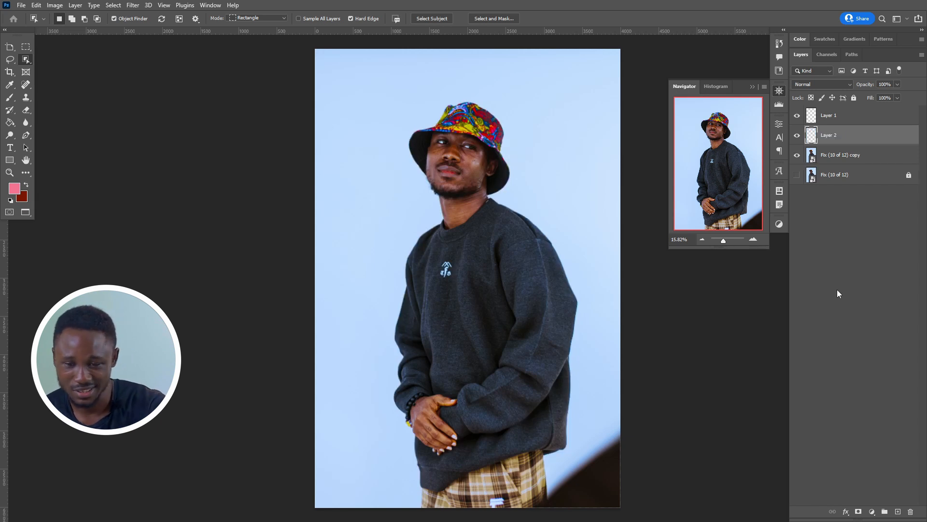
{"action": "left_click", "coordinate": [798, 155]}
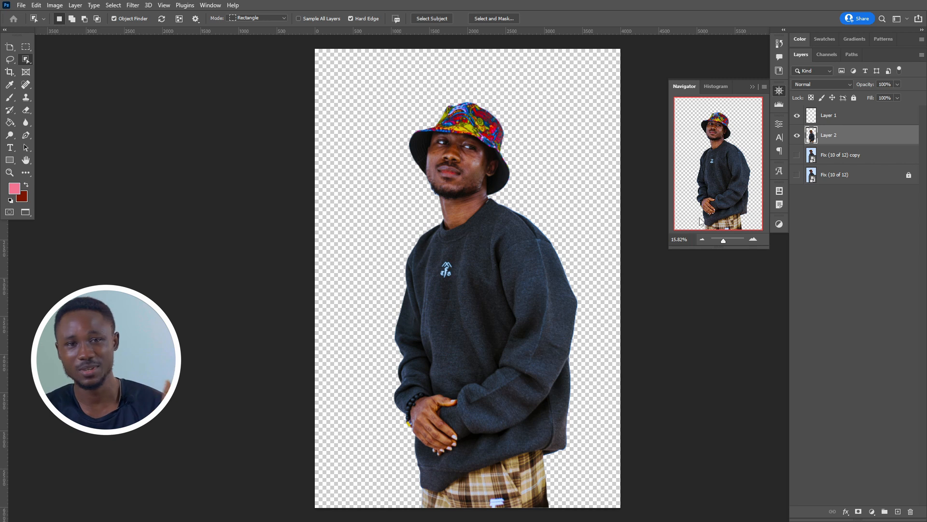
{"action": "key", "text": "ctrl+z"}
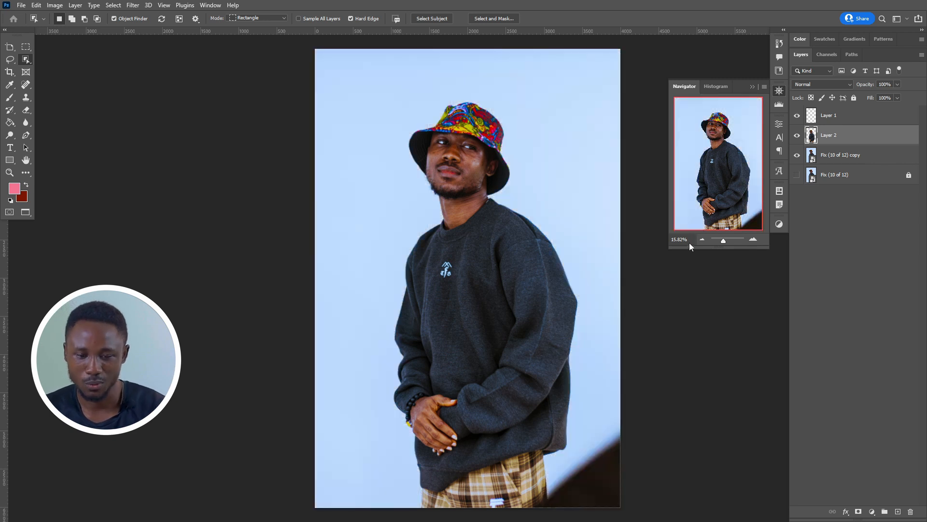
{"action": "key", "text": "ctrl+z"}
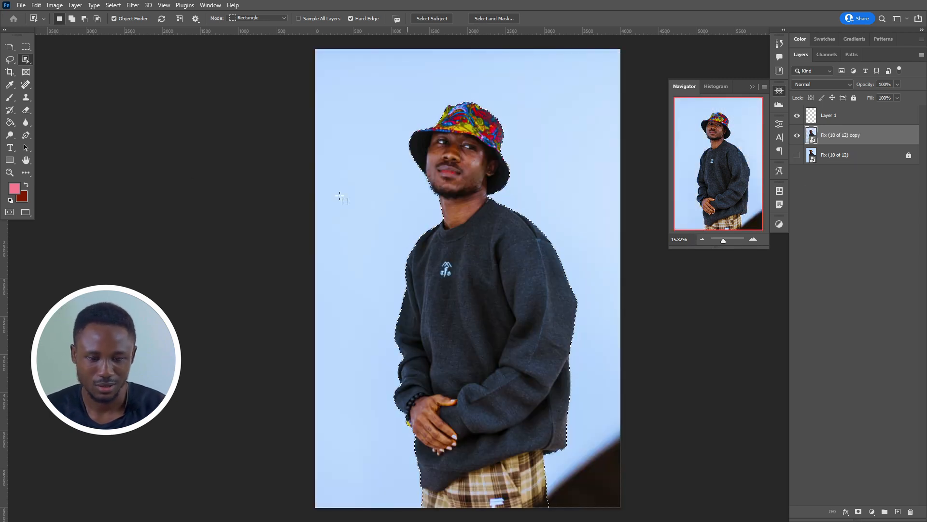
Step: Try a rectangular Object Selection around the whole man, and deselect everything
{"action": "right_click", "coordinate": [27, 60]}
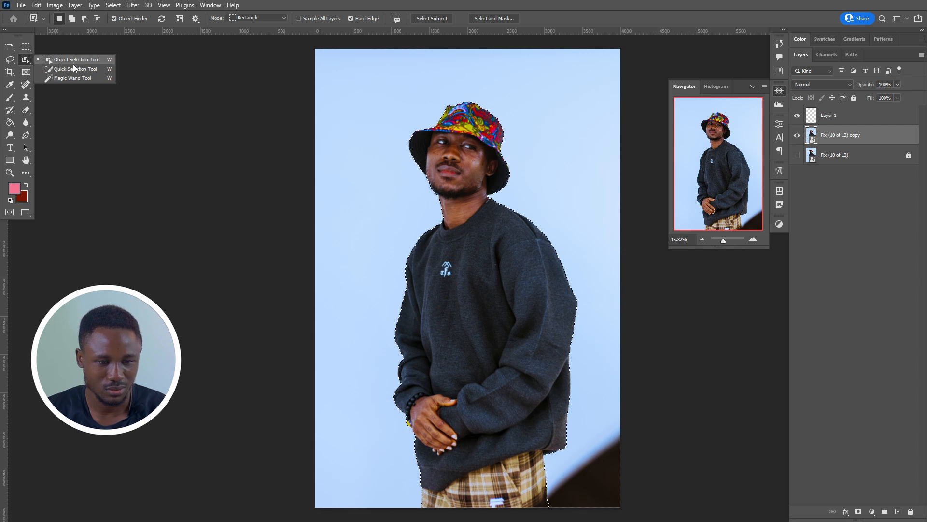
{"action": "left_click", "coordinate": [73, 59]}
{"action": "left_click_drag", "start_coordinate": [348, 79], "coordinate": [579, 494]}
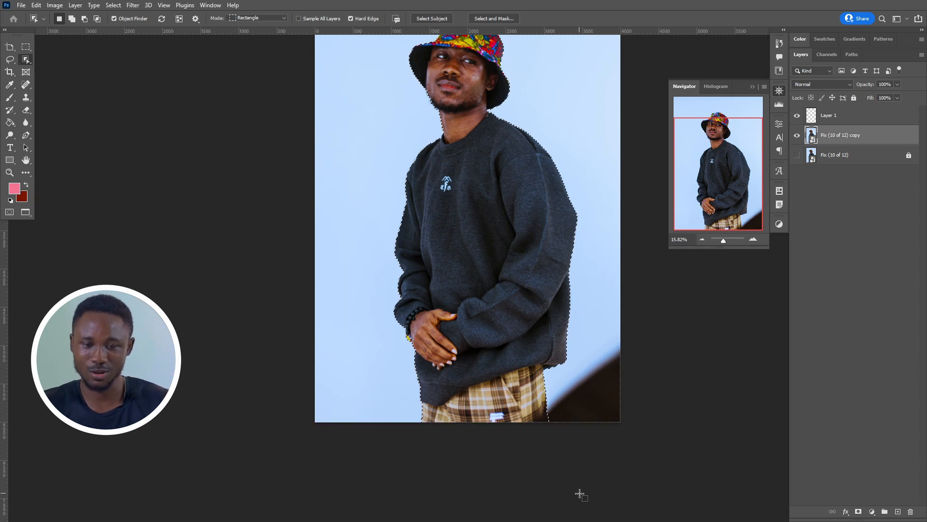
{"action": "key", "text": "space"}
{"action": "left_click_drag", "start_coordinate": [563, 239], "coordinate": [577, 318]}
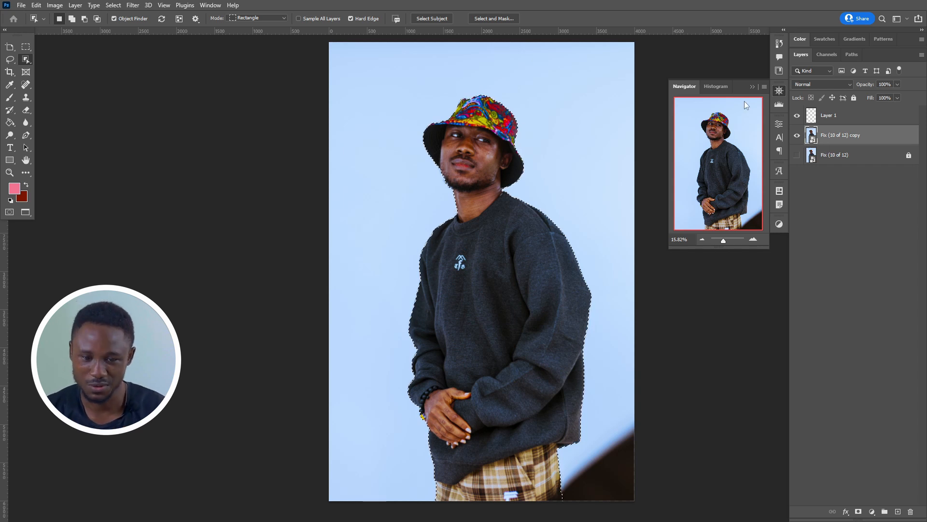
{"action": "key", "text": "ctrl+d"}
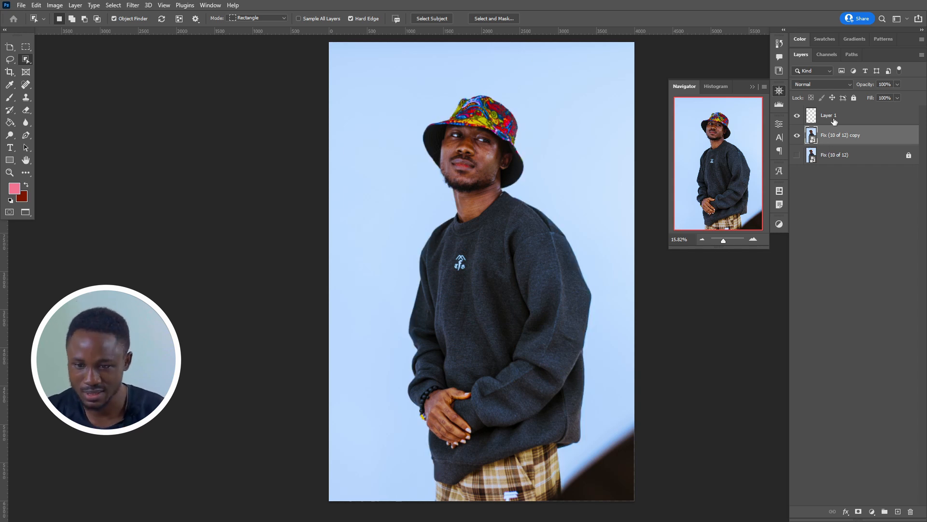
Step: Load the saved Sweatshirt path as a selection and return to the layer list with the photo copy active
{"action": "left_click", "coordinate": [853, 55]}
{"action": "left_click", "coordinate": [825, 72]}
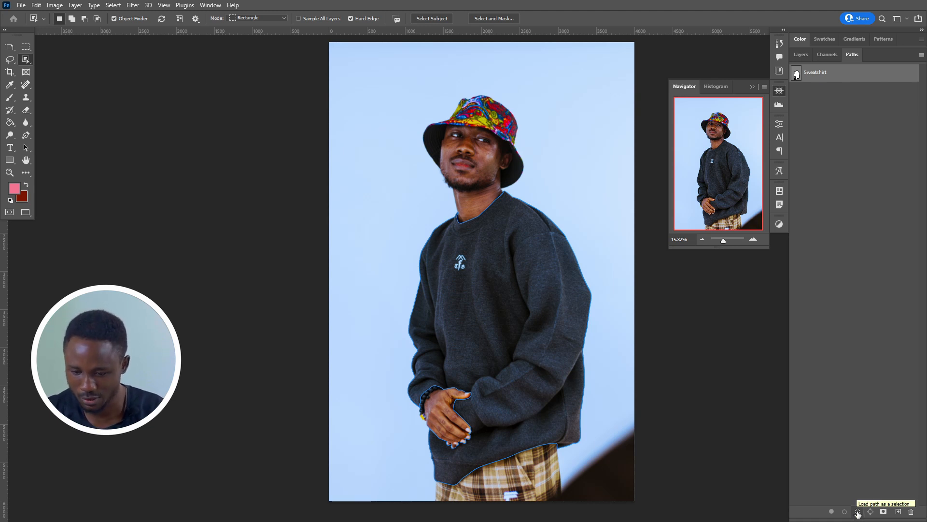
{"action": "left_click", "coordinate": [857, 513]}
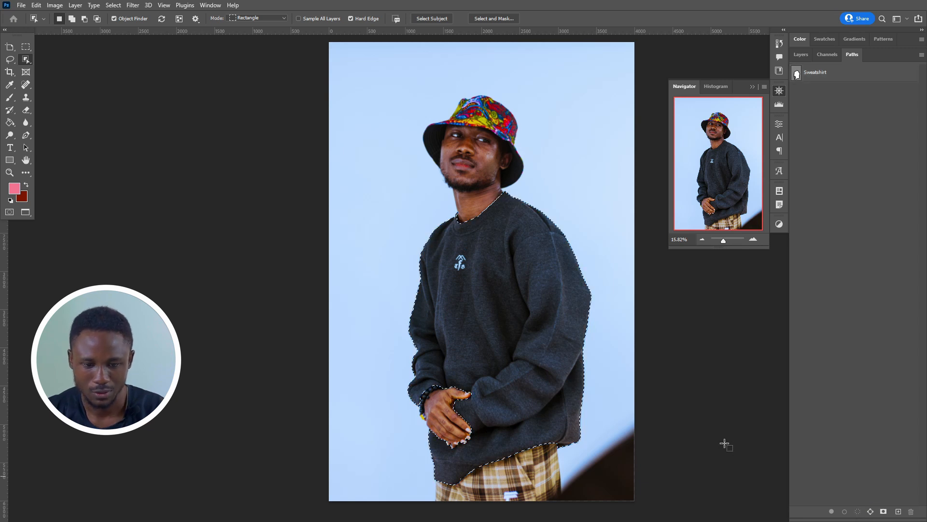
{"action": "left_click", "coordinate": [803, 54]}
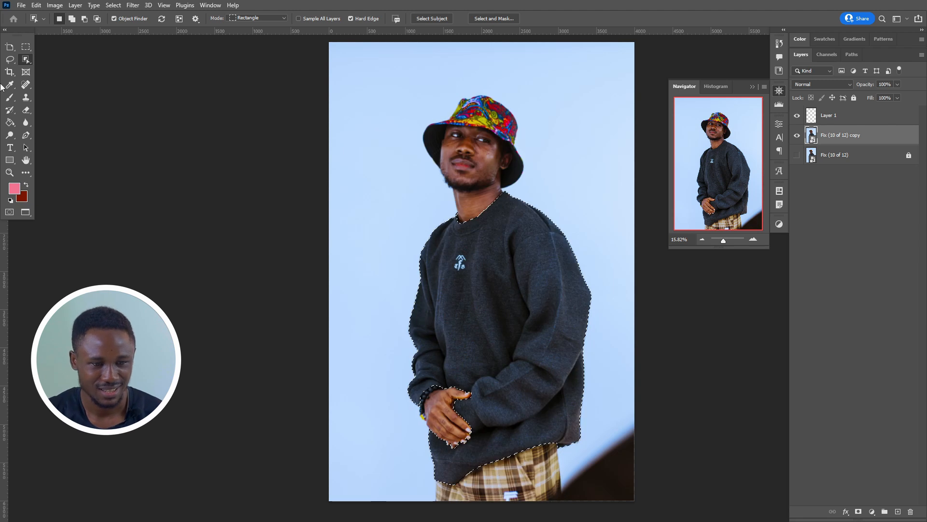
Step: Switch to the Move tool and add a Hue/Saturation adjustment layer masked by the sweatshirt selection above the photo copy
{"action": "key", "text": "v"}
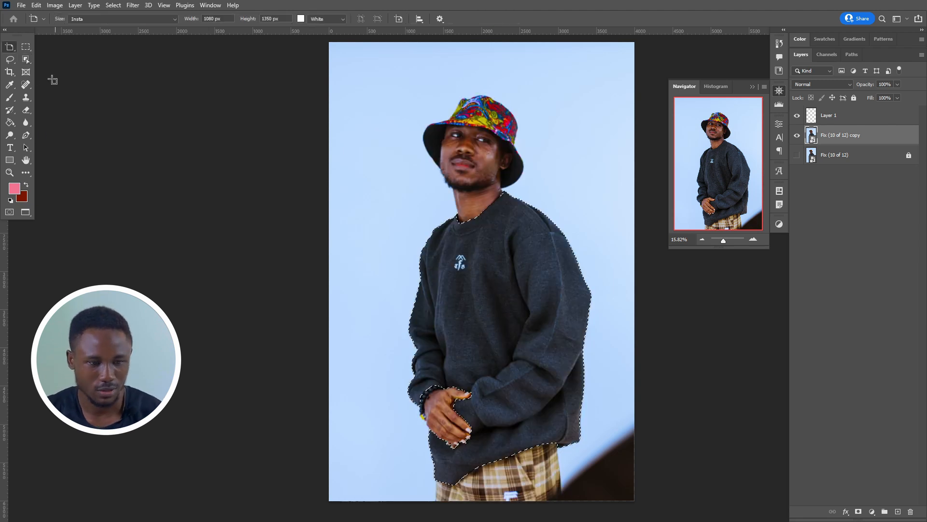
{"action": "right_click", "coordinate": [8, 47]}
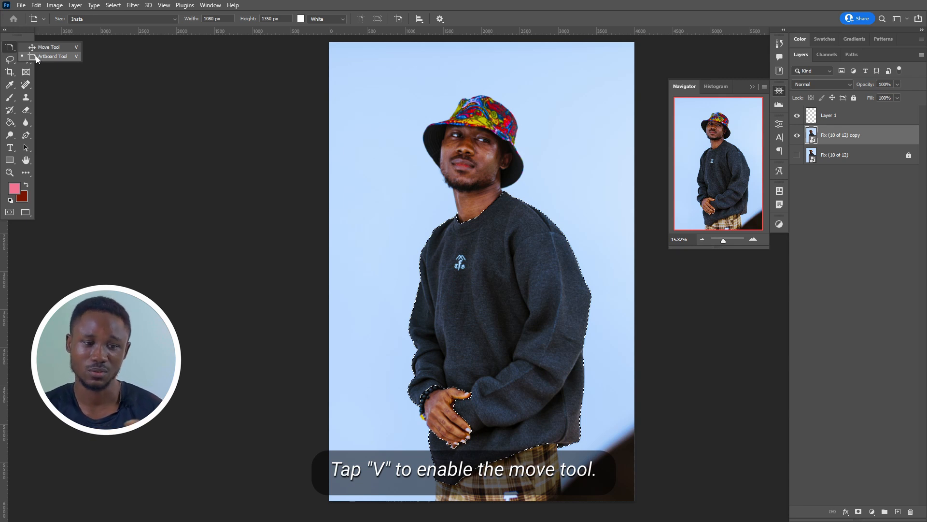
{"action": "left_click", "coordinate": [36, 56]}
{"action": "right_click", "coordinate": [13, 46]}
{"action": "left_click", "coordinate": [39, 48]}
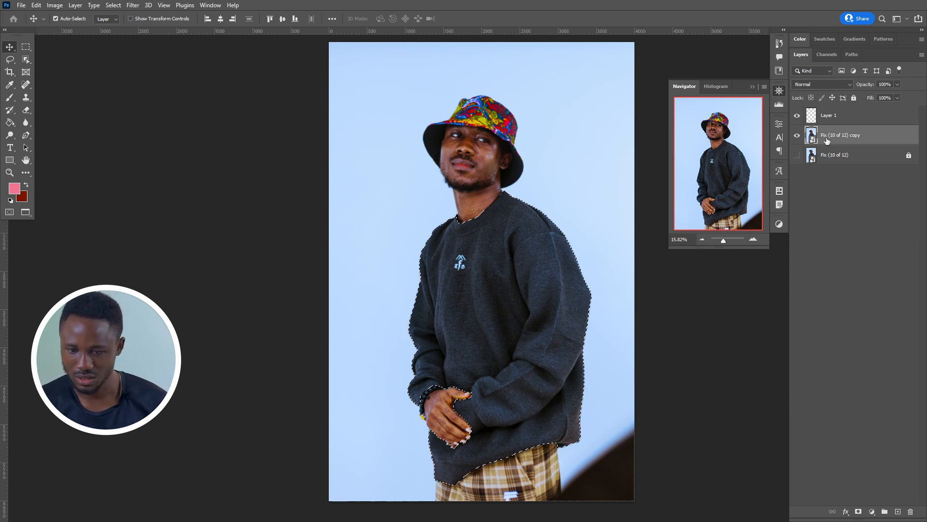
{"action": "left_click", "coordinate": [872, 512]}
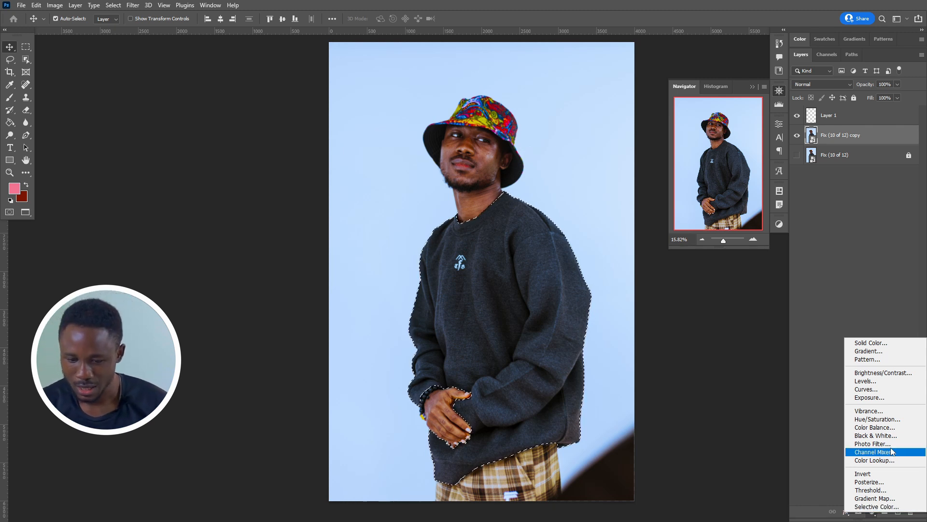
{"action": "left_click", "coordinate": [893, 418]}
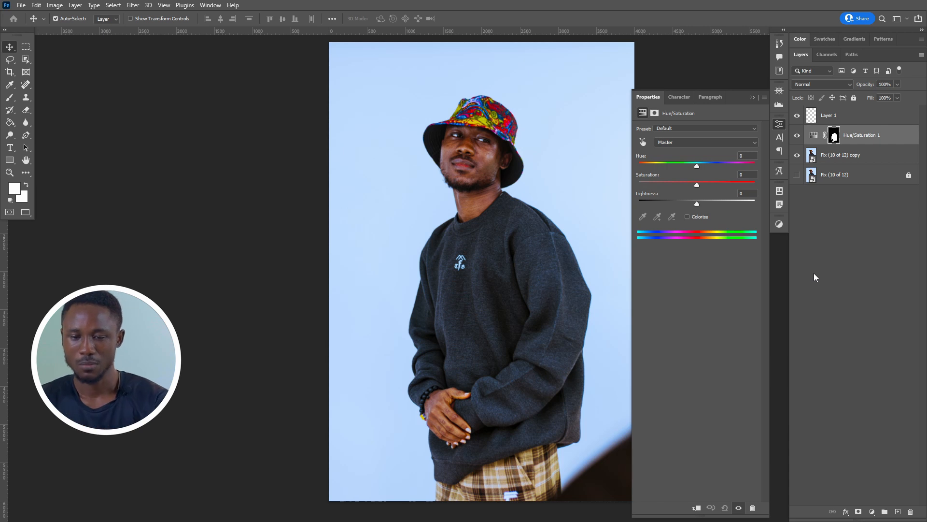
Step: Set the layer thumbnails to the largest size
{"action": "left_click", "coordinate": [922, 55]}
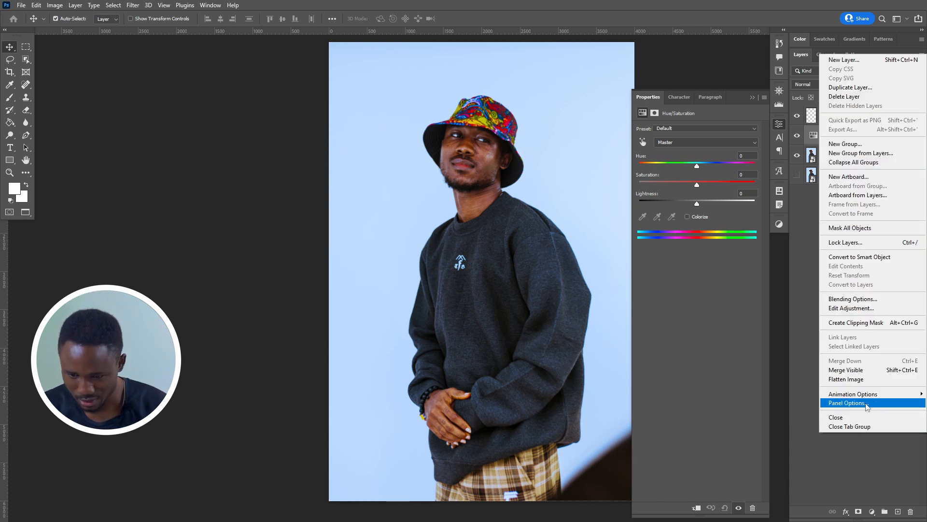
{"action": "left_click", "coordinate": [849, 403]}
{"action": "left_click", "coordinate": [393, 212]}
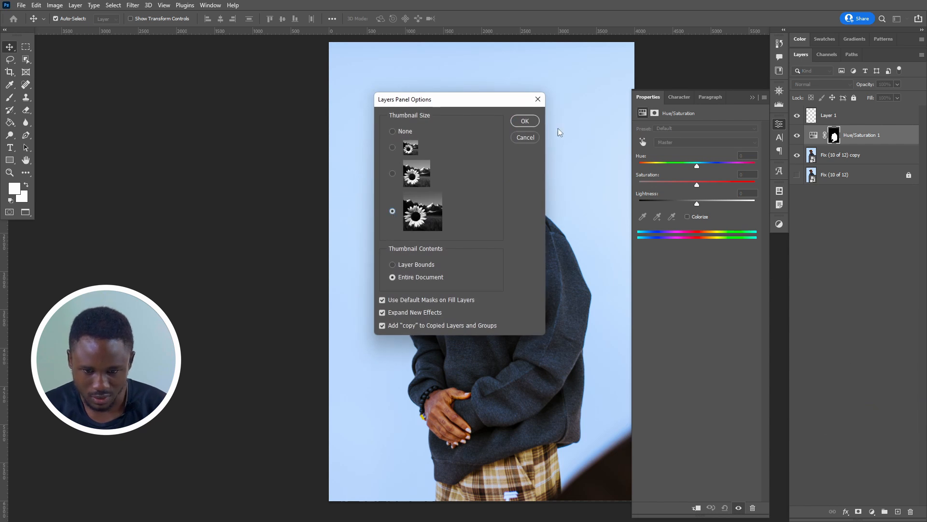
{"action": "left_click", "coordinate": [525, 122]}
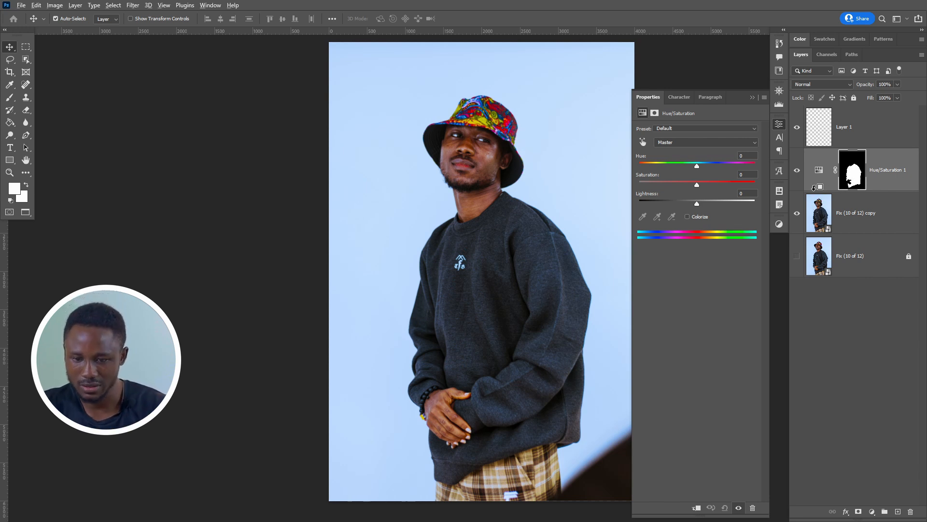
Step: Clip the Hue/Saturation adjustment to the photo copy and colorize the sweatshirt with hue 345 and saturation 25
{"action": "left_click", "coordinate": [817, 191], "text": "alt"}
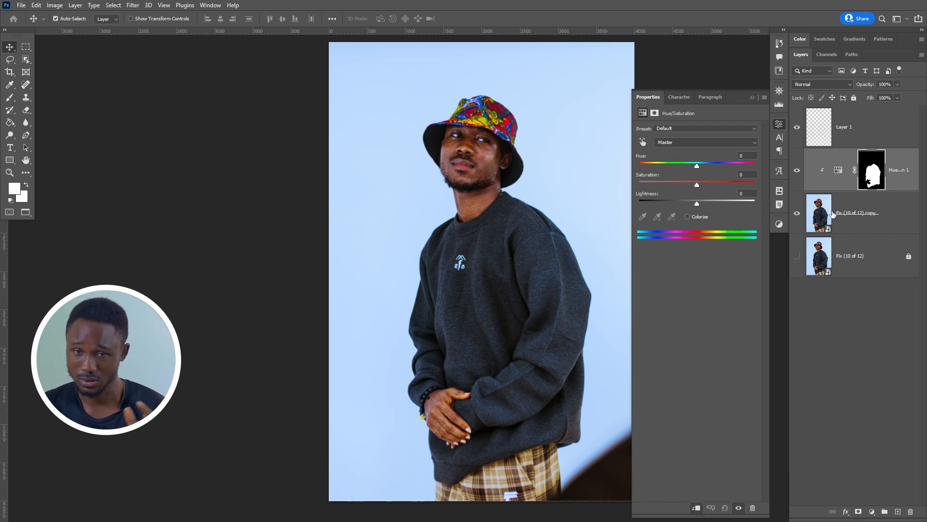
{"action": "left_click", "coordinate": [837, 169]}
{"action": "left_click_drag", "start_coordinate": [700, 165], "coordinate": [670, 189]}
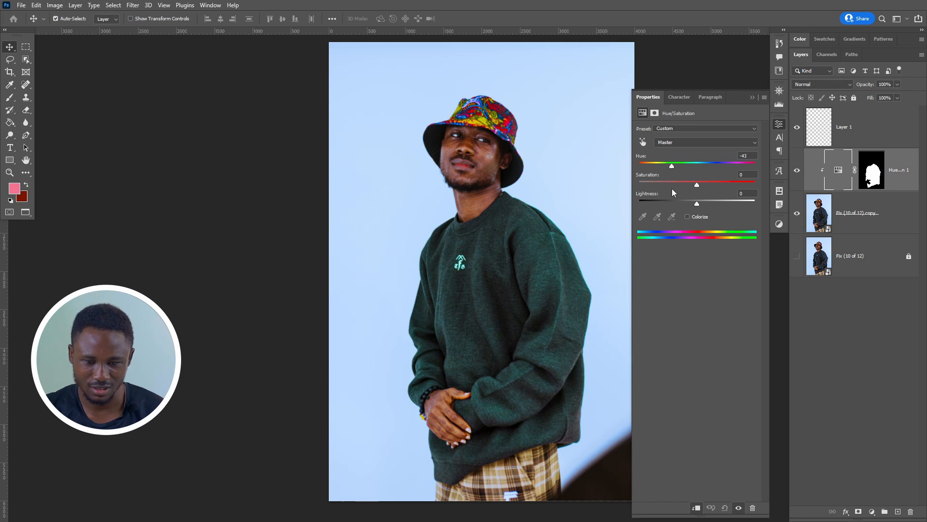
{"action": "left_click", "coordinate": [695, 216]}
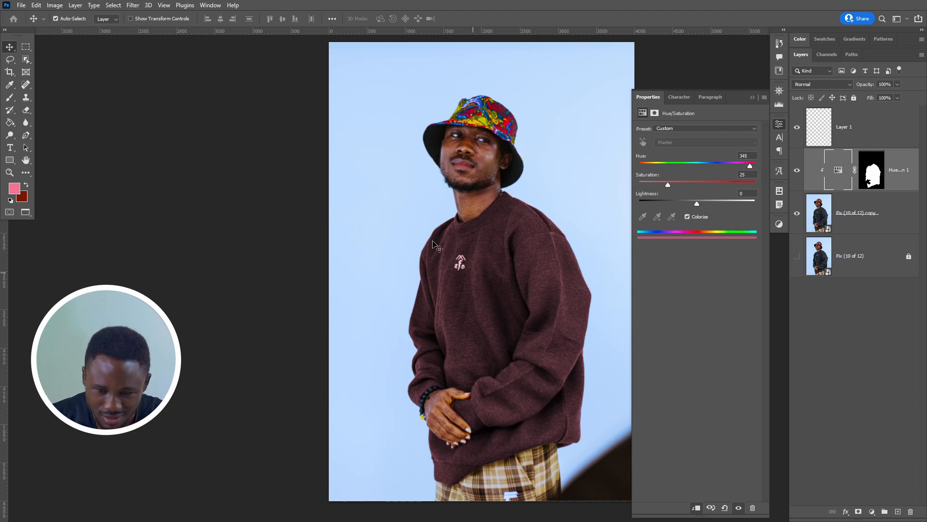
Step: Examine the recoloured chest logo and fabric up close, and return to the full image view
{"action": "key", "text": "z"}
{"action": "left_click_drag", "start_coordinate": [433, 241], "coordinate": [451, 262]}
{"action": "left_click_drag", "start_coordinate": [513, 307], "coordinate": [124, 83]}
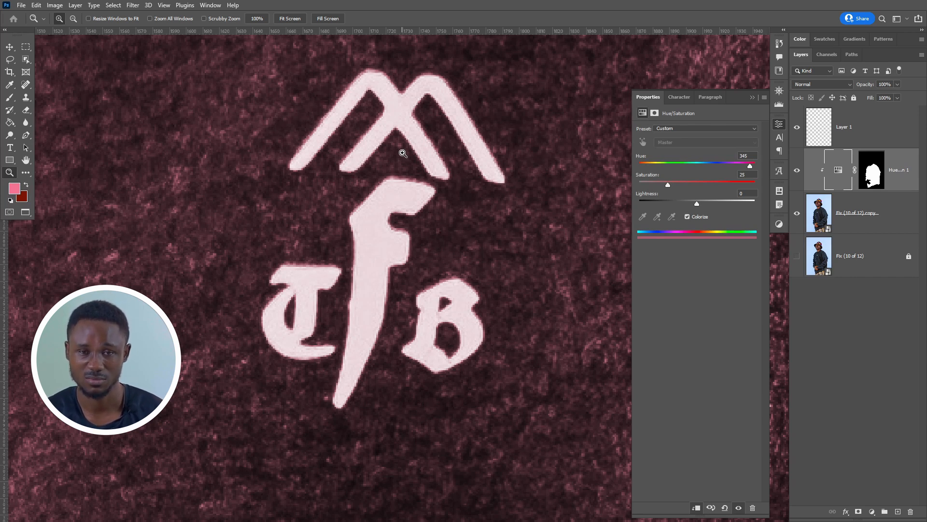
{"action": "key", "text": "ctrl+1"}
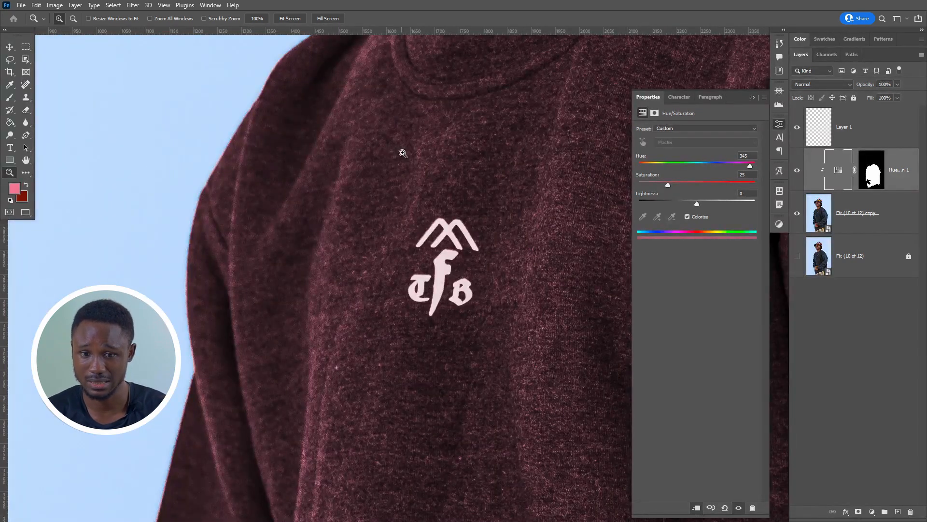
{"action": "key", "text": "ctrl+0"}
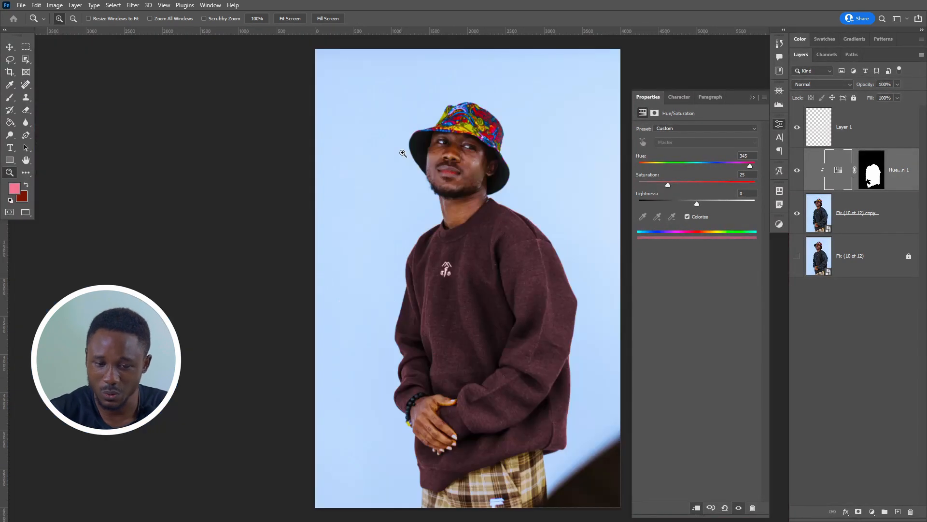
Step: Start a quick PNG export of the recoloured photo and browse to the Course\Shoot\Shoot B folder as its destination
{"action": "left_click", "coordinate": [21, 5]}
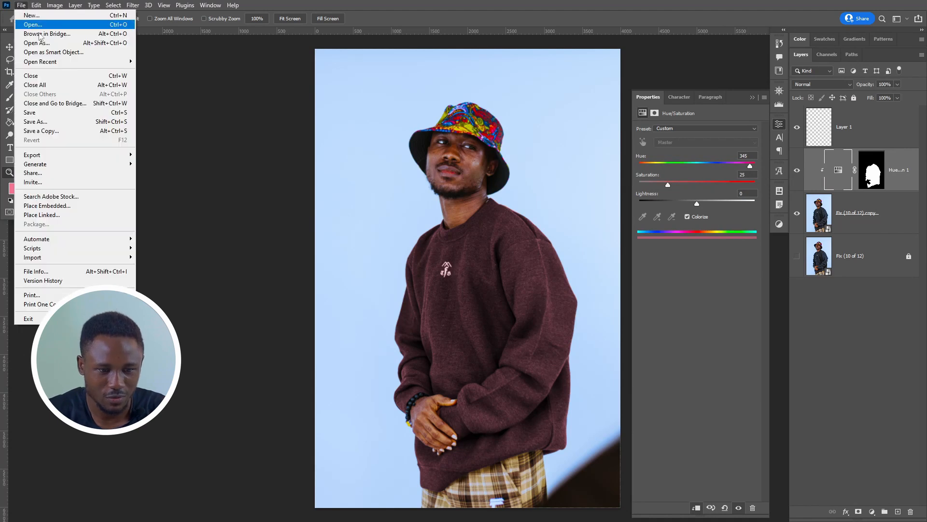
{"action": "mouse_move", "coordinate": [94, 159]}
{"action": "left_click", "coordinate": [145, 155]}
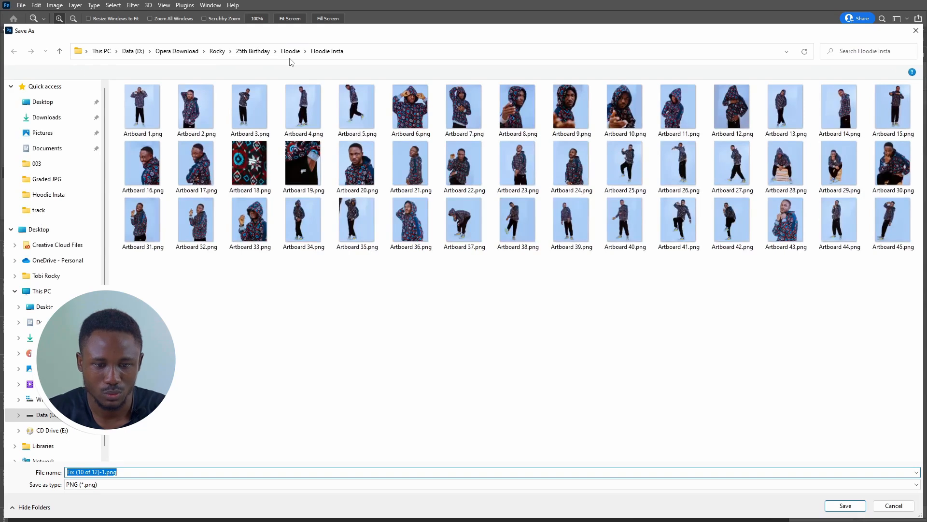
{"action": "left_click", "coordinate": [217, 53]}
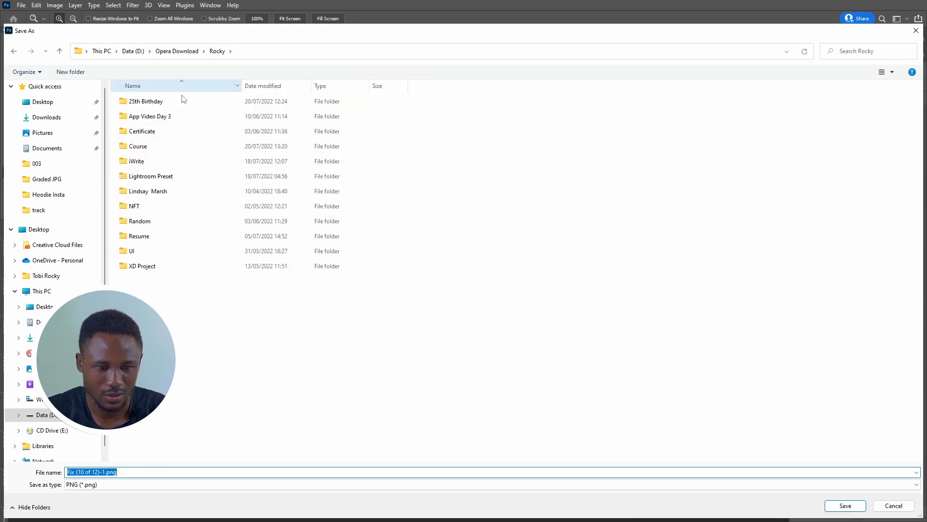
{"action": "left_click", "coordinate": [170, 151]}
{"action": "double_click", "coordinate": [170, 151]}
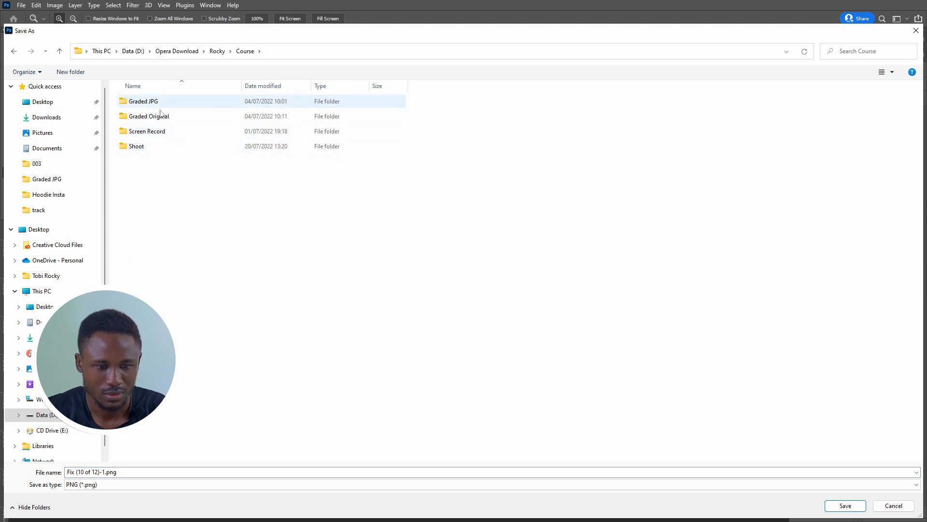
{"action": "left_click", "coordinate": [167, 151]}
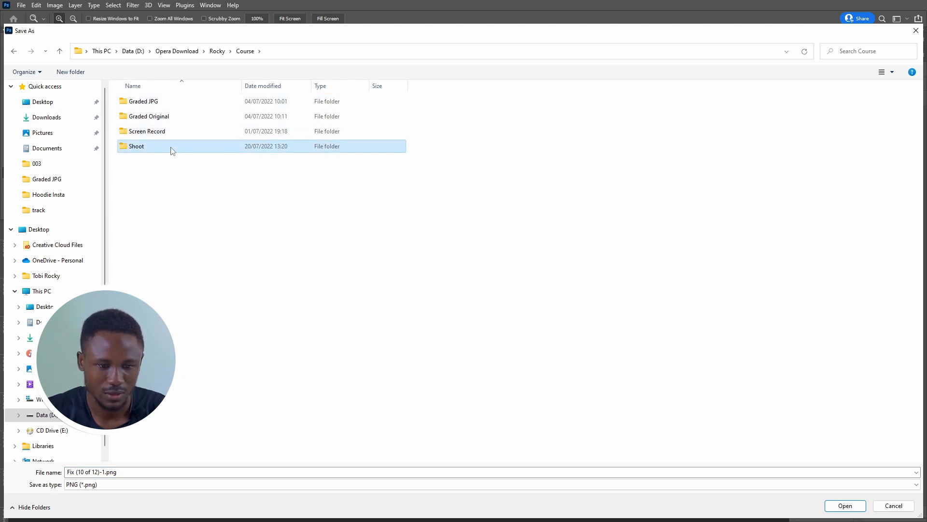
{"action": "double_click", "coordinate": [170, 149]}
{"action": "double_click", "coordinate": [170, 121]}
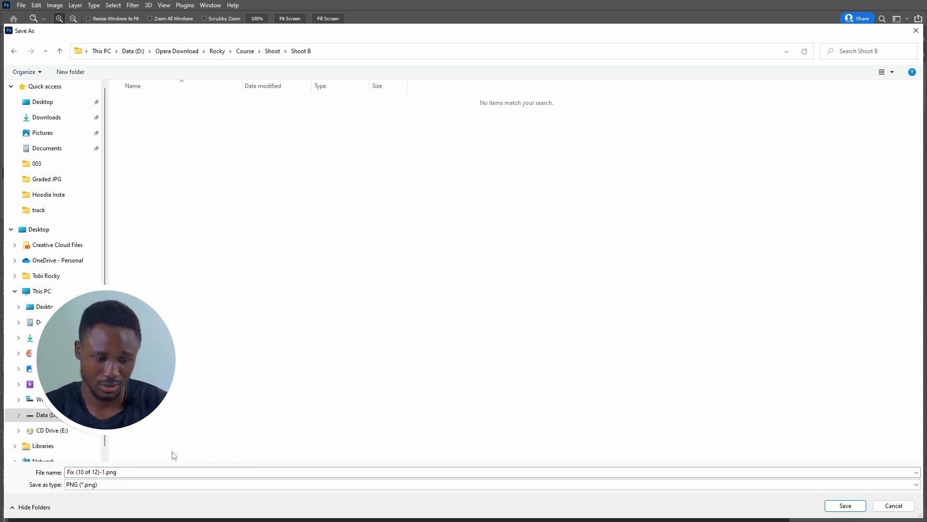
Step: Name the exported PNG file PinkishPurple and save it in the Shoot B folder
{"action": "left_click", "coordinate": [189, 471]}
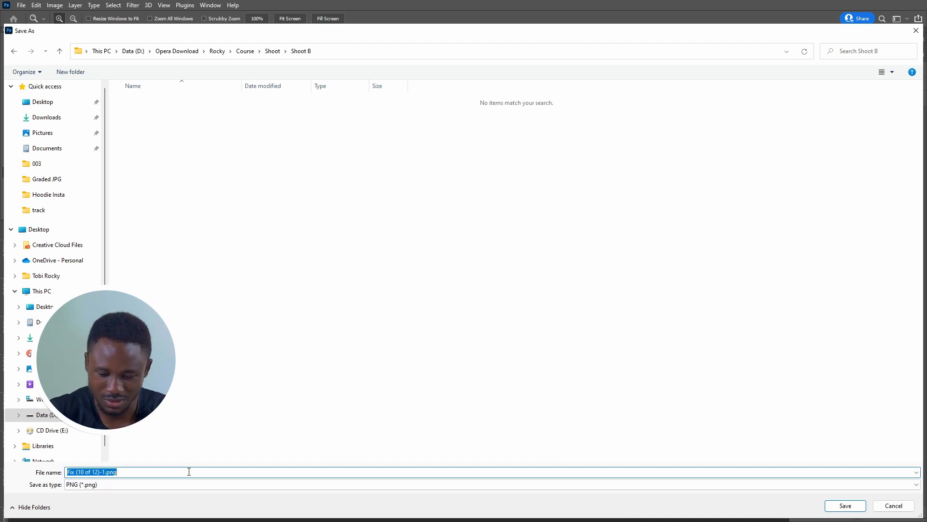
{"action": "type", "text": "PinkishPurple"}
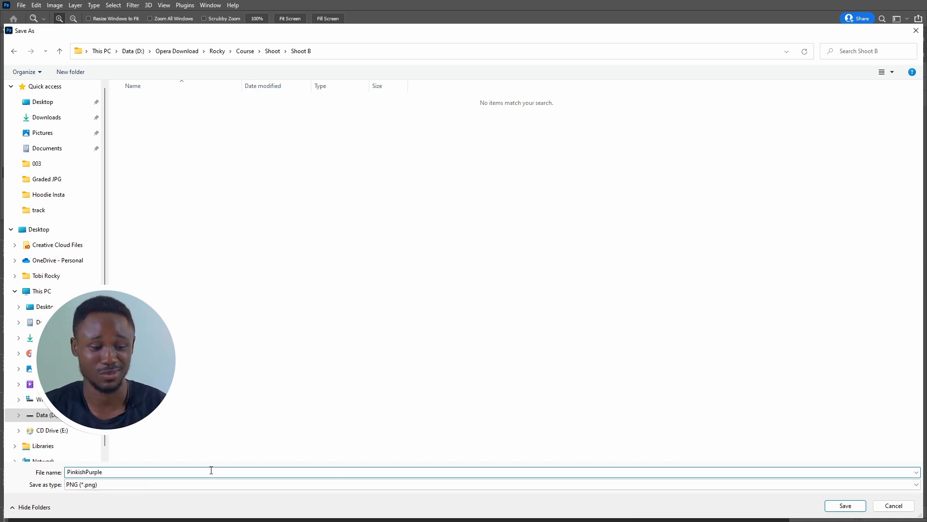
{"action": "left_click", "coordinate": [846, 505]}
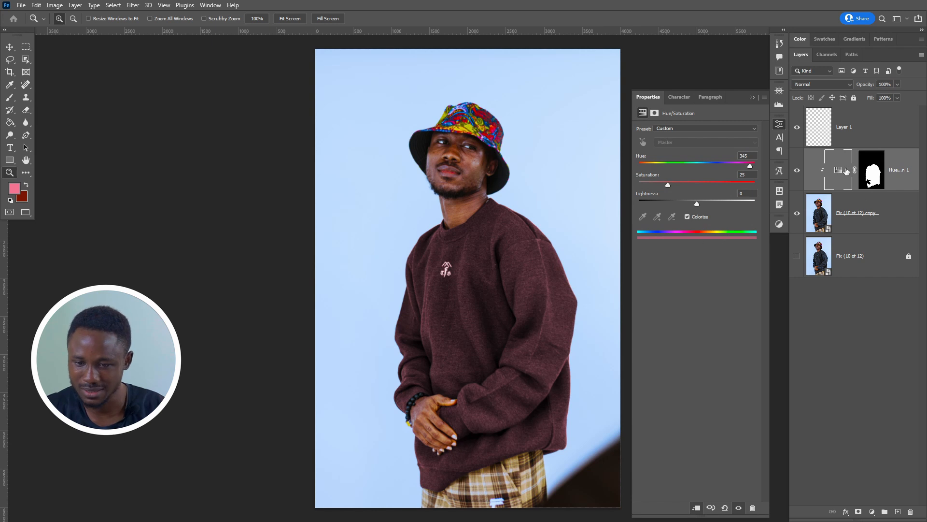
Step: Select the Hue/Saturation adjustment's layer mask and cycle the screen mode back to the standard view
{"action": "left_click", "coordinate": [874, 184]}
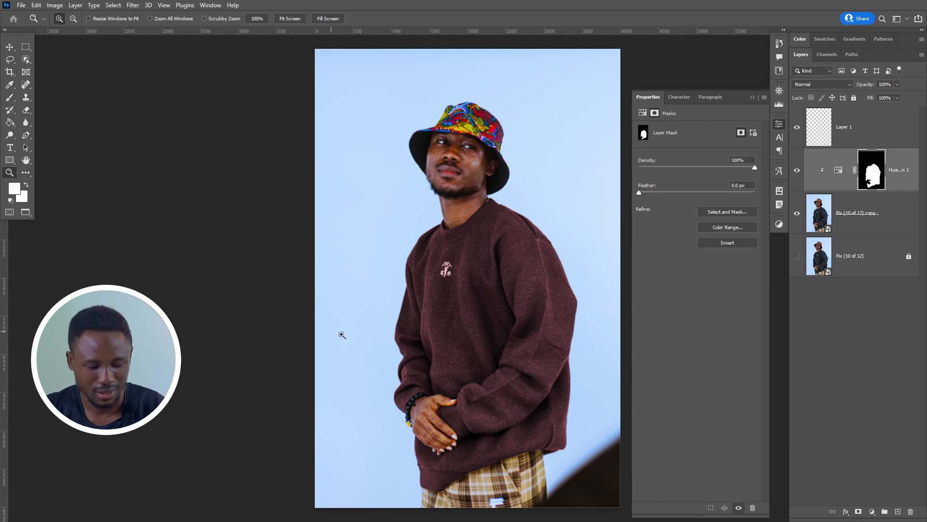
{"action": "key", "text": "f"}
{"action": "key", "text": "f"}
Step: Switch to File Explorer, open PinkishPurple.png from the Course\Shoot\Shoot B folder to check the export, and close the preview
{"action": "key", "text": "super+Tab"}
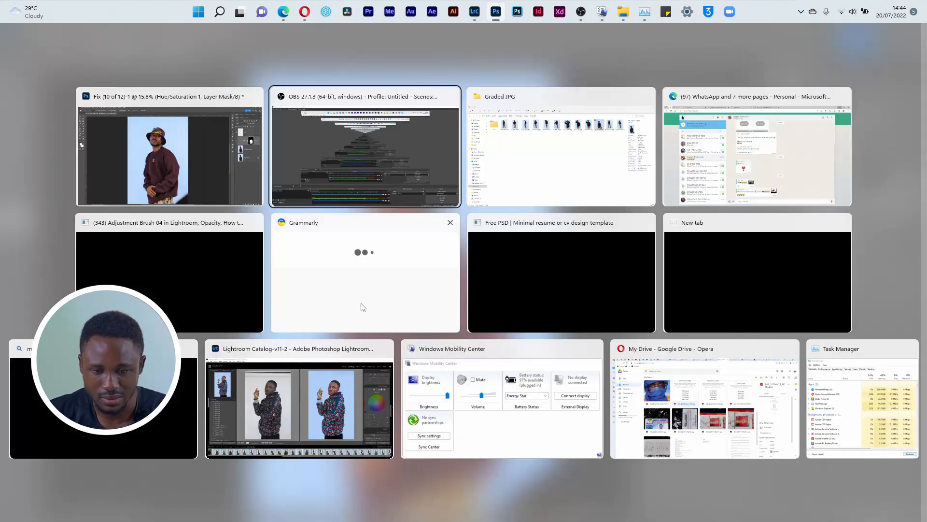
{"action": "key", "text": "Right"}
{"action": "key", "text": "Return"}
{"action": "left_click", "coordinate": [244, 73]}
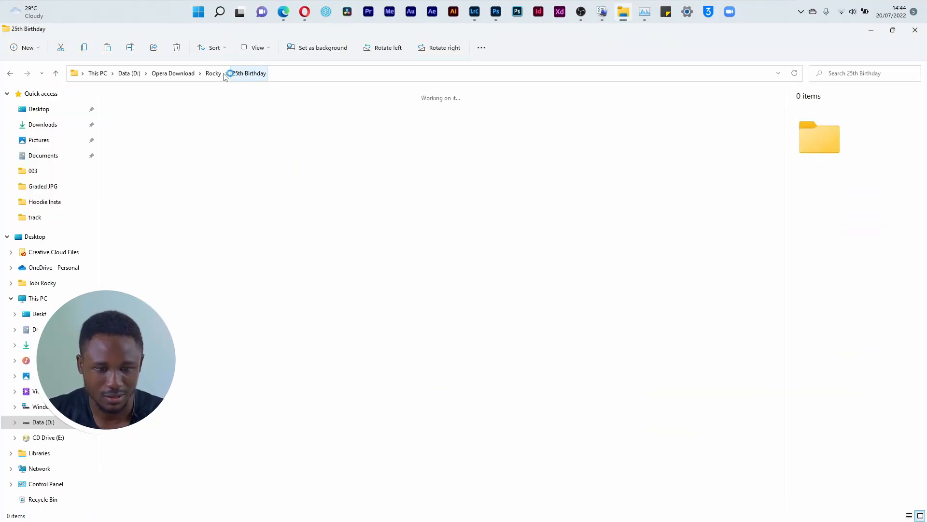
{"action": "left_click", "coordinate": [214, 74]}
{"action": "double_click", "coordinate": [271, 122]}
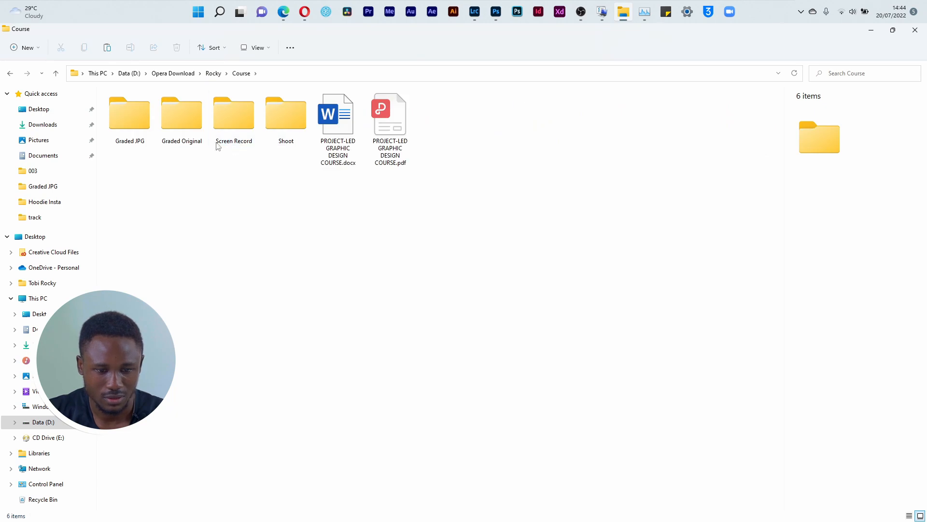
{"action": "double_click", "coordinate": [272, 116]}
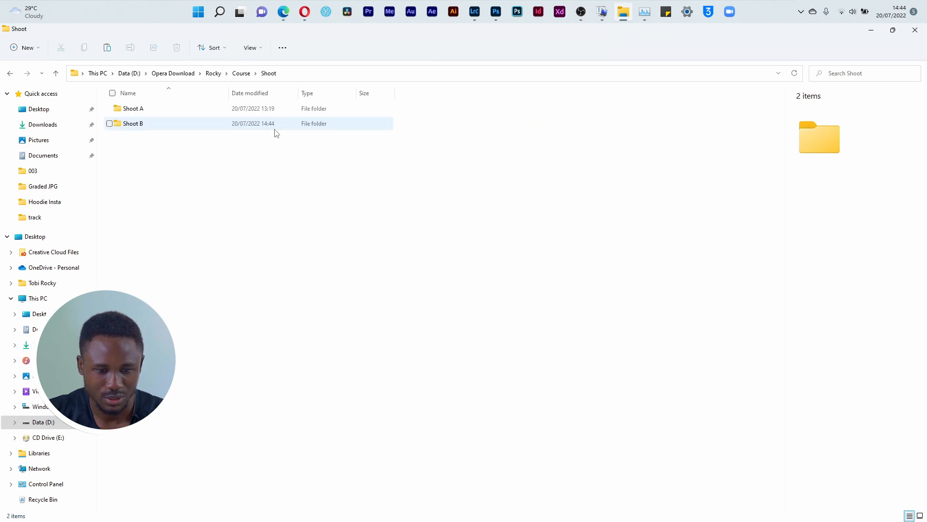
{"action": "double_click", "coordinate": [205, 121]}
{"action": "left_click", "coordinate": [145, 120]}
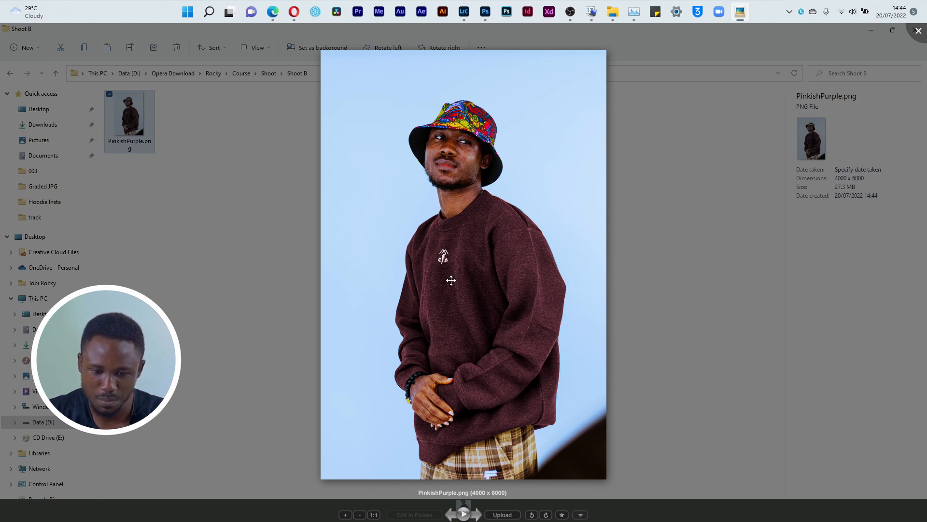
{"action": "left_click", "coordinate": [910, 48]}
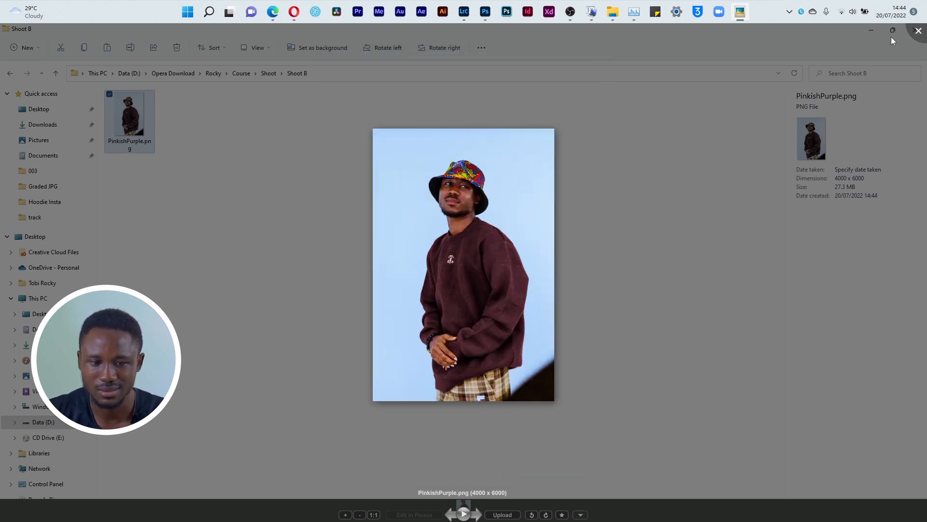
{"action": "left_click", "coordinate": [581, 17]}
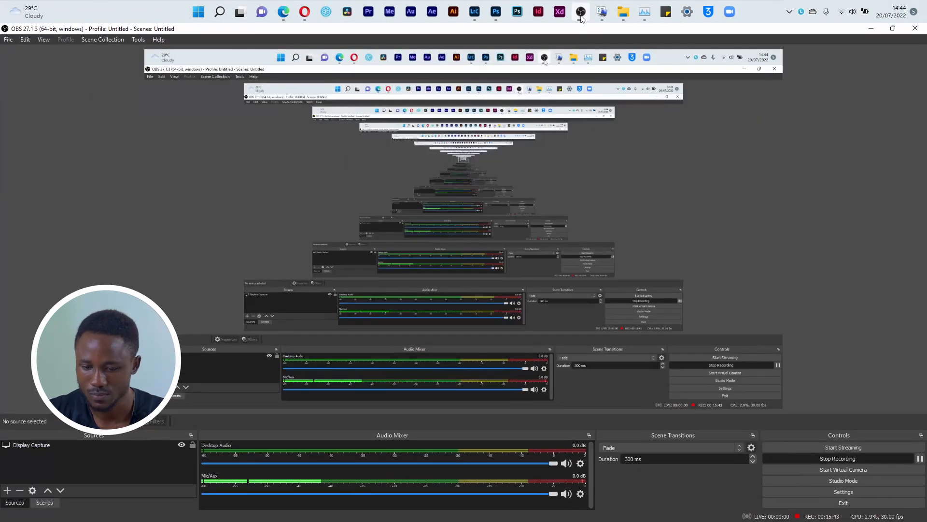
{"action": "left_click", "coordinate": [581, 14]}
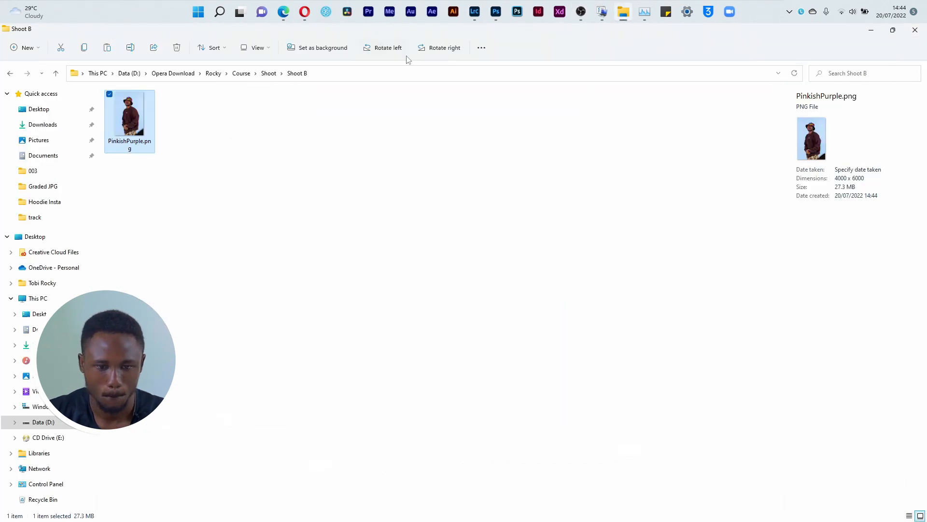
{"action": "left_click", "coordinate": [311, 18]}
{"action": "left_click", "coordinate": [315, 19]}
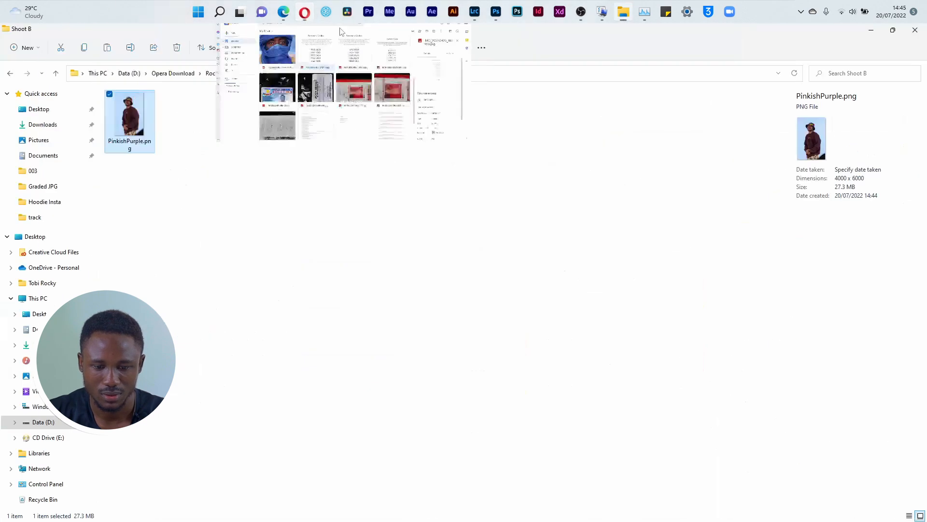
Step: Switch back to Photoshop, inspect the sweatshirt's chest logo up close, and fit the whole image in view
{"action": "left_click", "coordinate": [495, 12]}
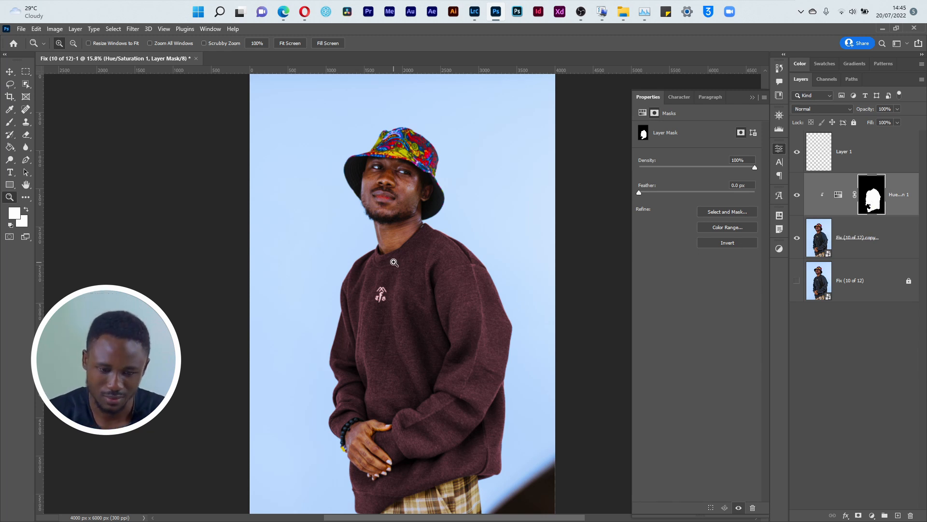
{"action": "left_click_drag", "start_coordinate": [337, 281], "coordinate": [437, 318]}
{"action": "left_click_drag", "start_coordinate": [544, 257], "coordinate": [455, 309]}
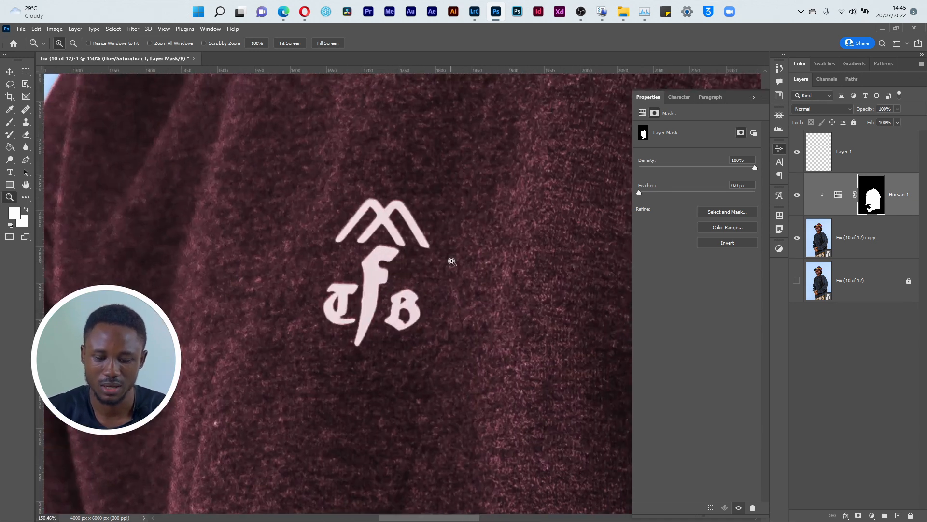
{"action": "key", "text": "ctrl+0"}
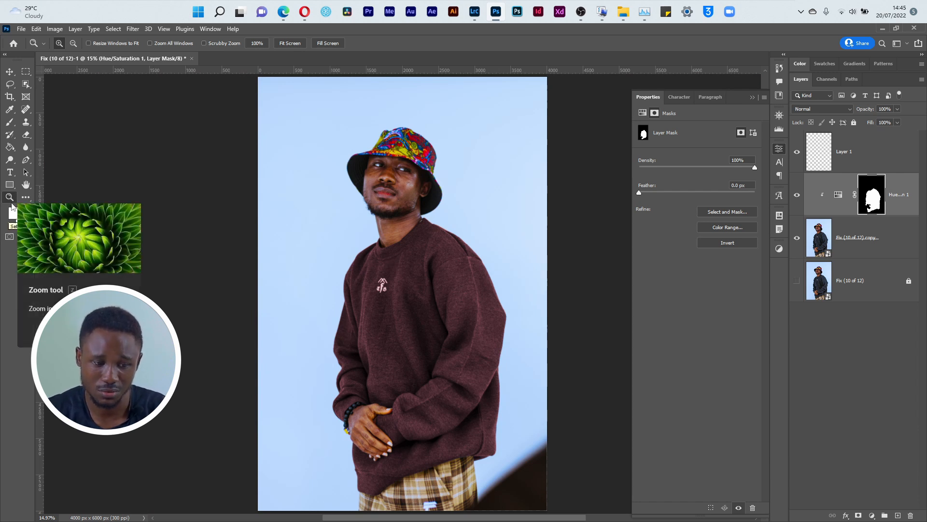
Step: Toggle the toolbar between one and two columns, look through the tool list in the Customize Toolbar dialog, and cancel it
{"action": "left_click", "coordinate": [4, 54]}
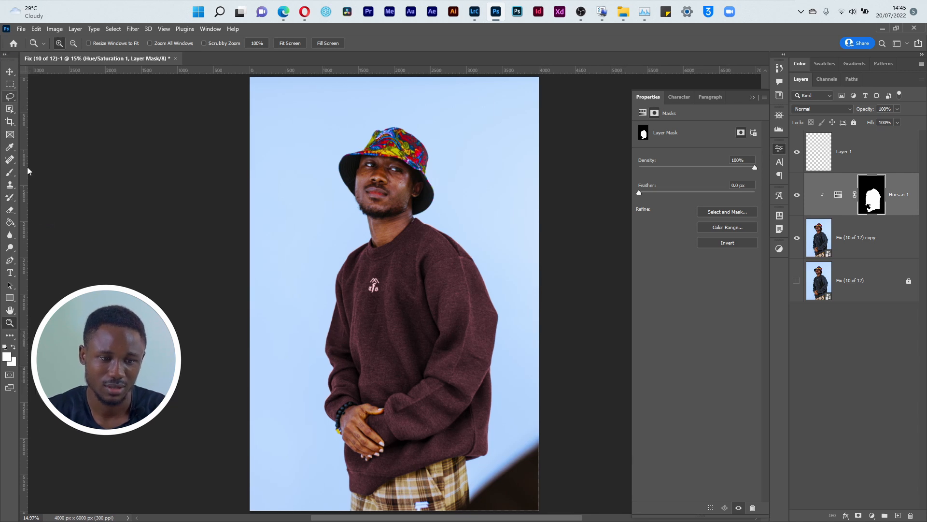
{"action": "left_click", "coordinate": [5, 55]}
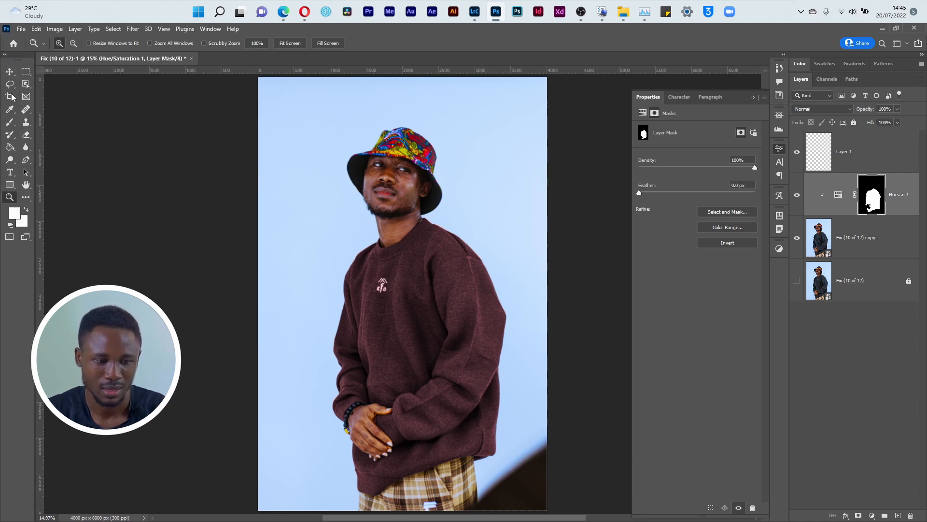
{"action": "left_click", "coordinate": [26, 198]}
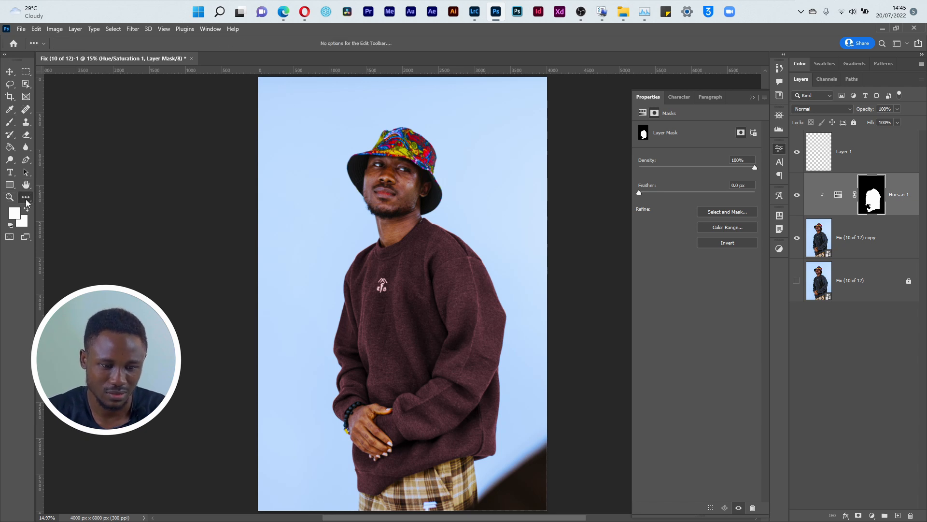
{"action": "left_click", "coordinate": [62, 197]}
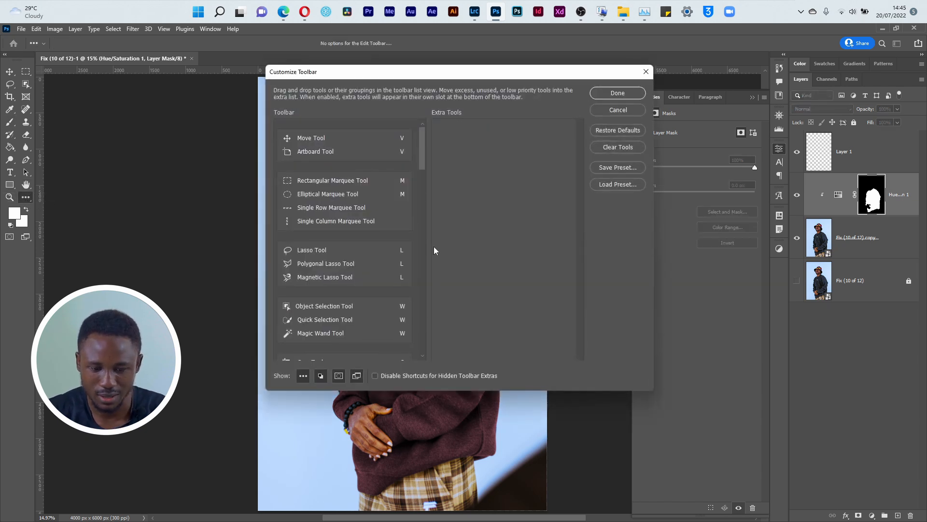
{"action": "left_click_drag", "start_coordinate": [423, 157], "coordinate": [426, 353]}
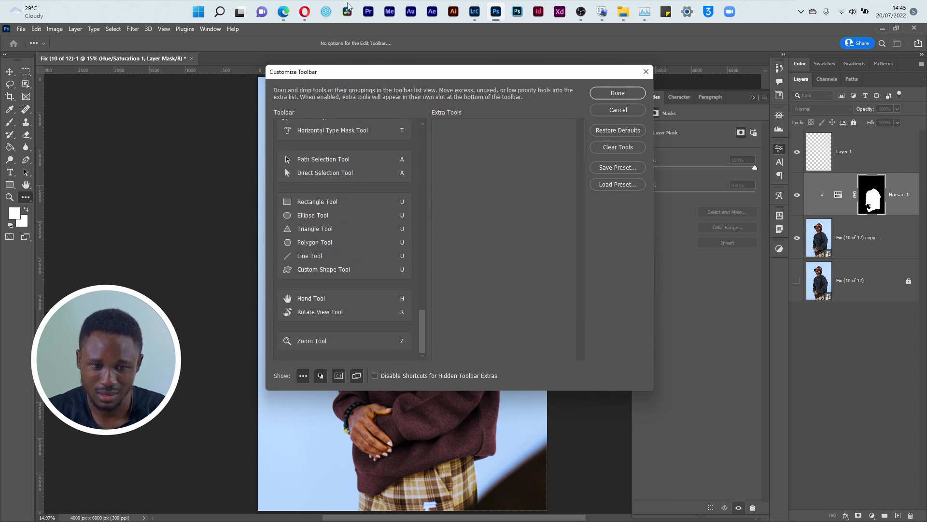
{"action": "left_click_drag", "start_coordinate": [425, 321], "coordinate": [424, 139]}
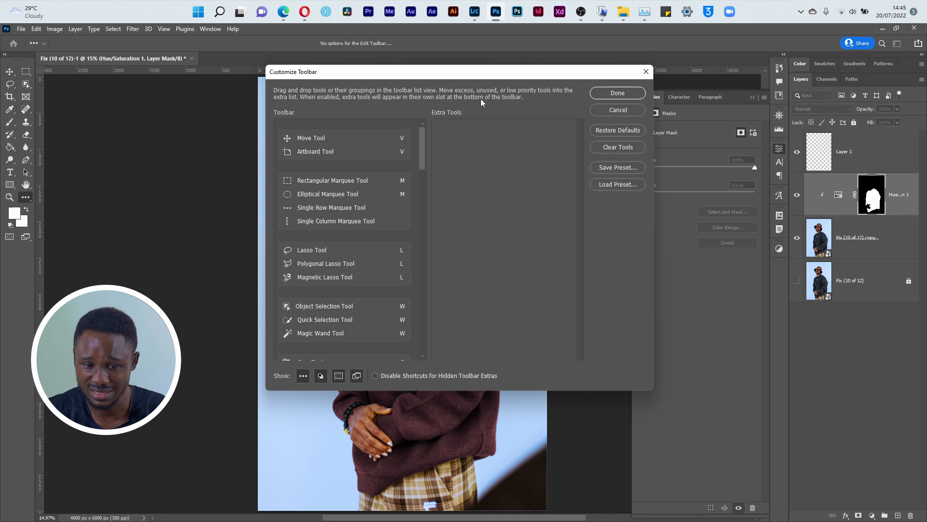
{"action": "left_click", "coordinate": [641, 114]}
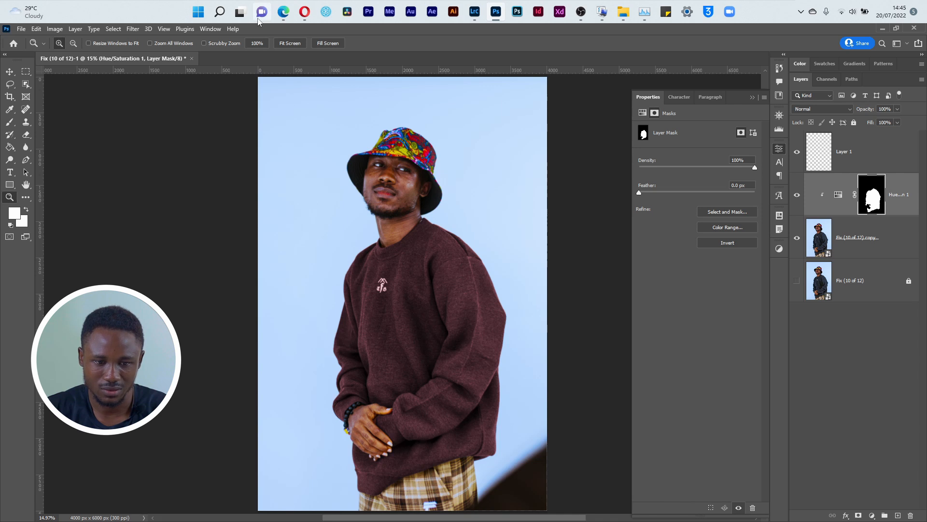
Step: Set up the Brush tool with black as the foreground colour on the Hue/Saturation layer mask, framing the chest logo
{"action": "left_click_drag", "start_coordinate": [360, 269], "coordinate": [408, 308]}
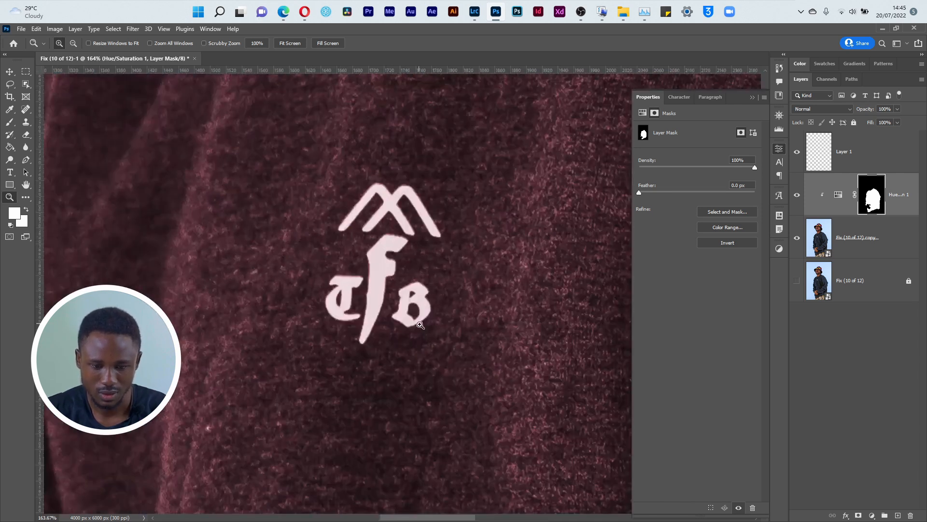
{"action": "key", "text": "b"}
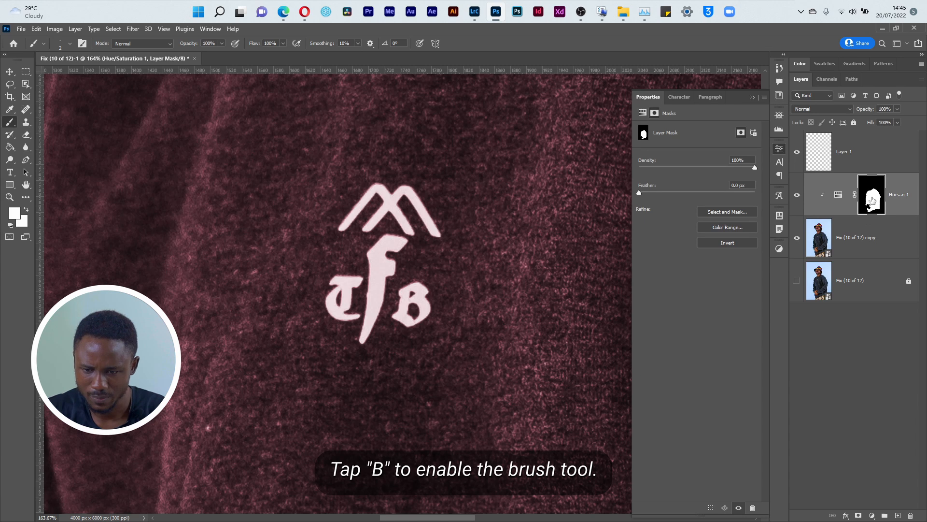
{"action": "key", "text": "d"}
{"action": "key", "text": "x"}
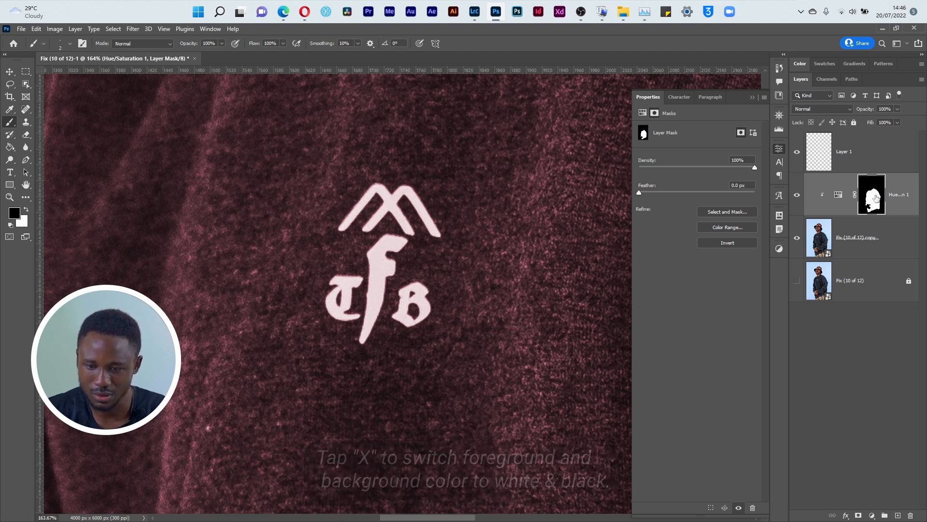
{"action": "left_click", "coordinate": [849, 252]}
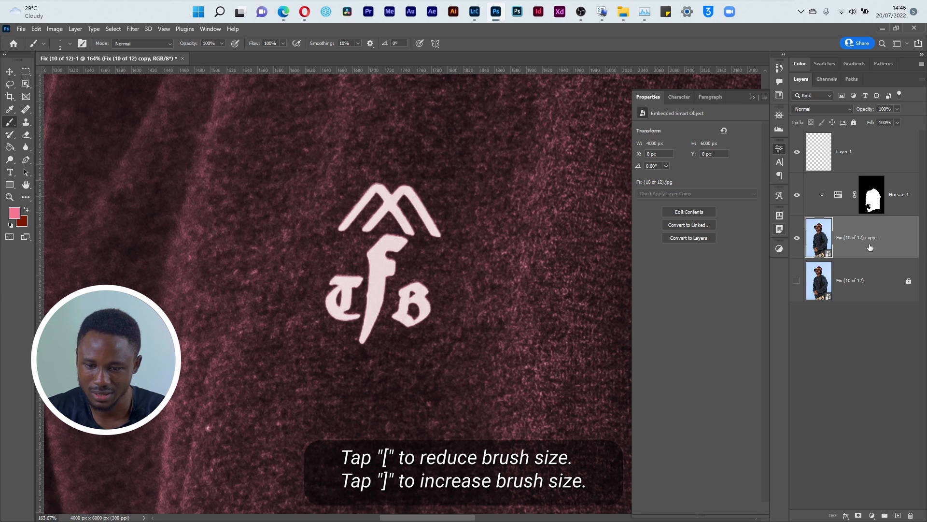
{"action": "left_click", "coordinate": [877, 195]}
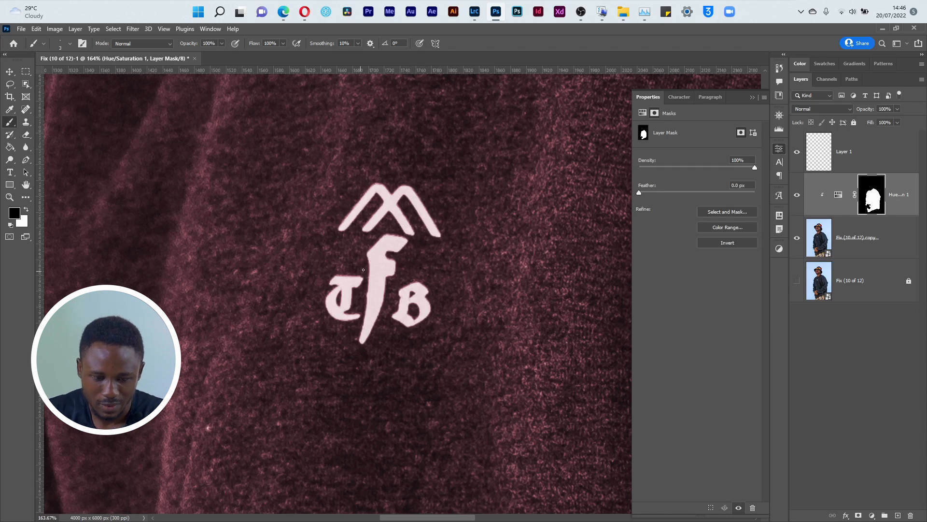
Step: Try painting the logo's letter F out of the mask with a 20 px brush at 39% hardness, and undo the strokes
{"action": "key", "text": "bracketright"}
{"action": "key", "text": "bracketright"}
{"action": "right_click", "coordinate": [390, 245]}
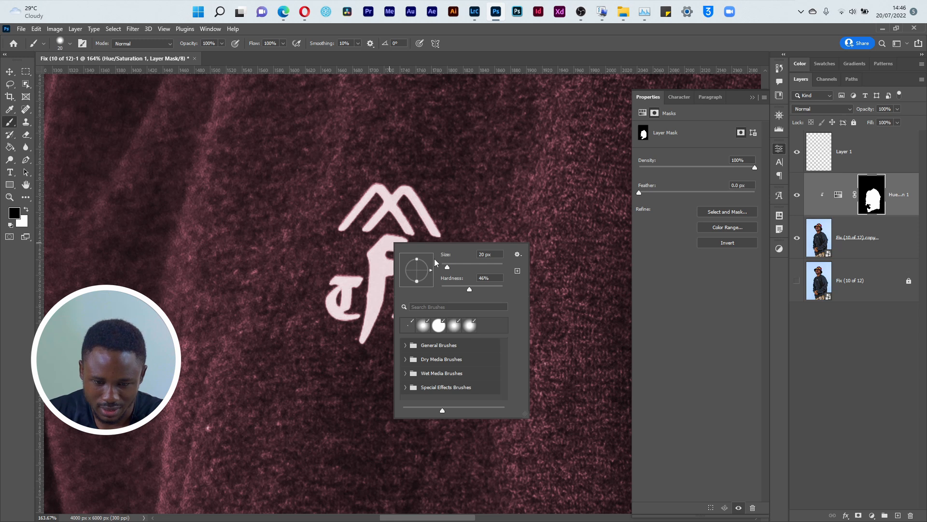
{"action": "left_click", "coordinate": [465, 289]}
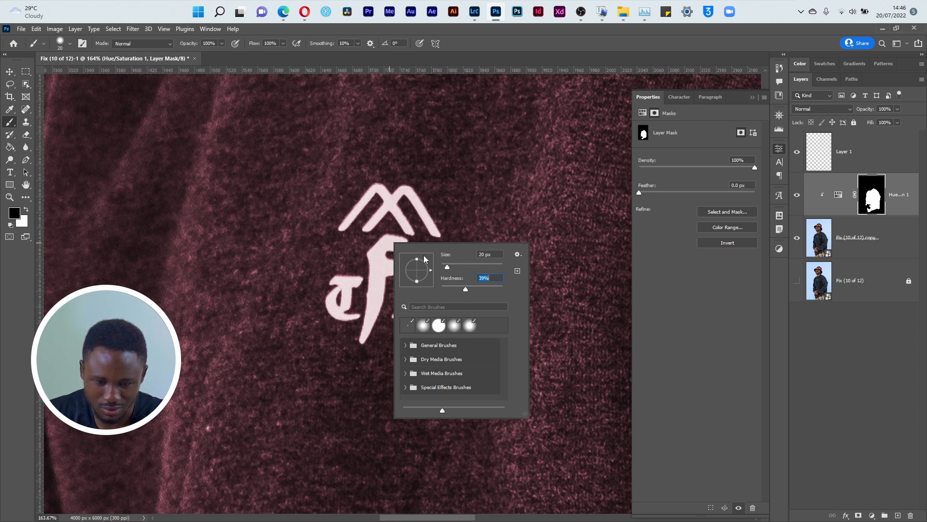
{"action": "left_click", "coordinate": [383, 266]}
{"action": "left_click_drag", "start_coordinate": [384, 266], "coordinate": [377, 259]}
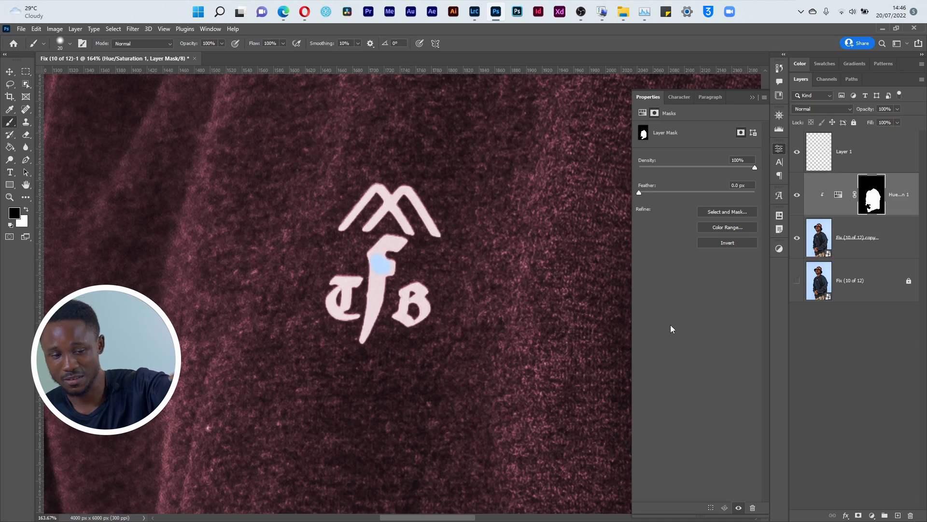
{"action": "left_click_drag", "start_coordinate": [383, 250], "coordinate": [373, 307]}
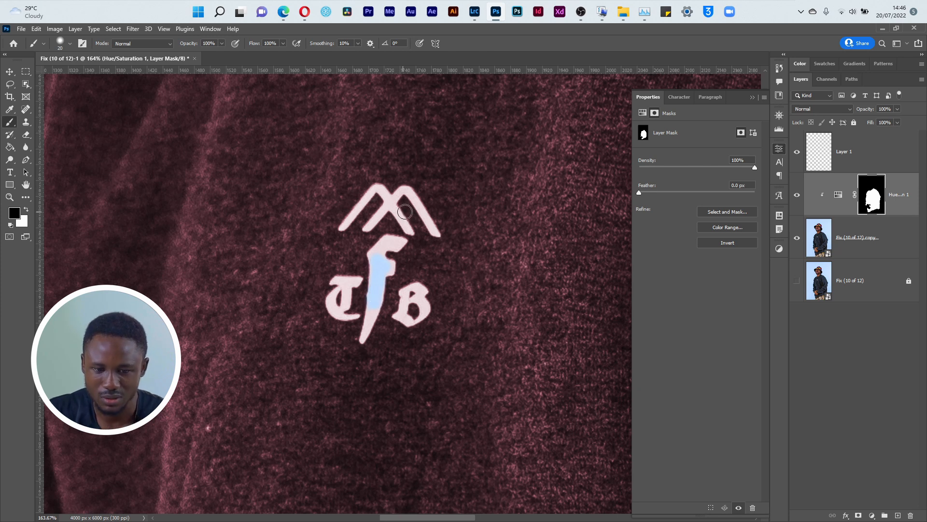
{"action": "key", "text": "ctrl+z"}
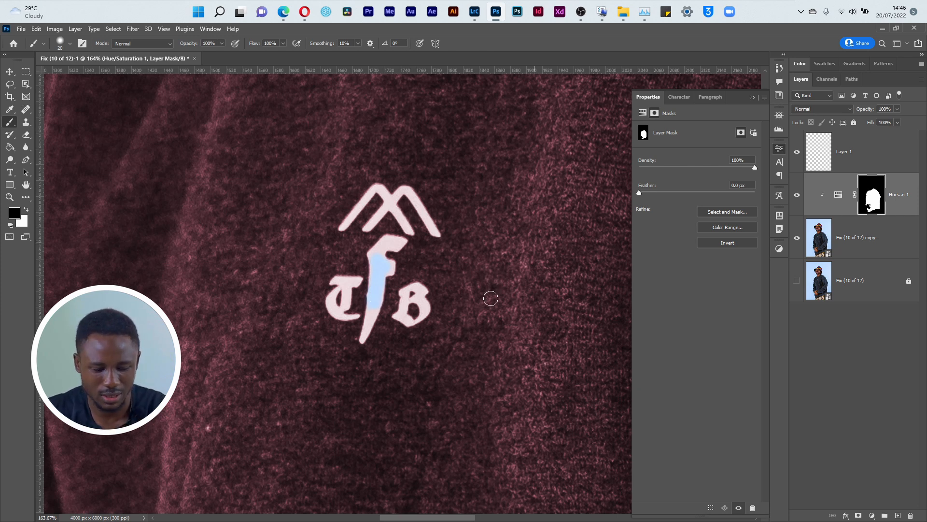
{"action": "key", "text": "ctrl+z"}
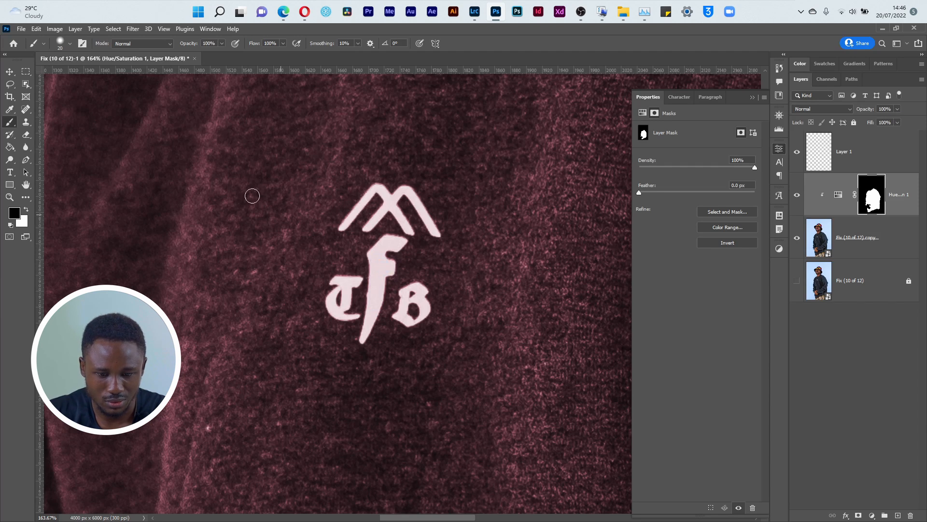
Step: Switch to the Quick Selection tool and set its brush size to 10 px for the chest logo
{"action": "left_click", "coordinate": [26, 86]}
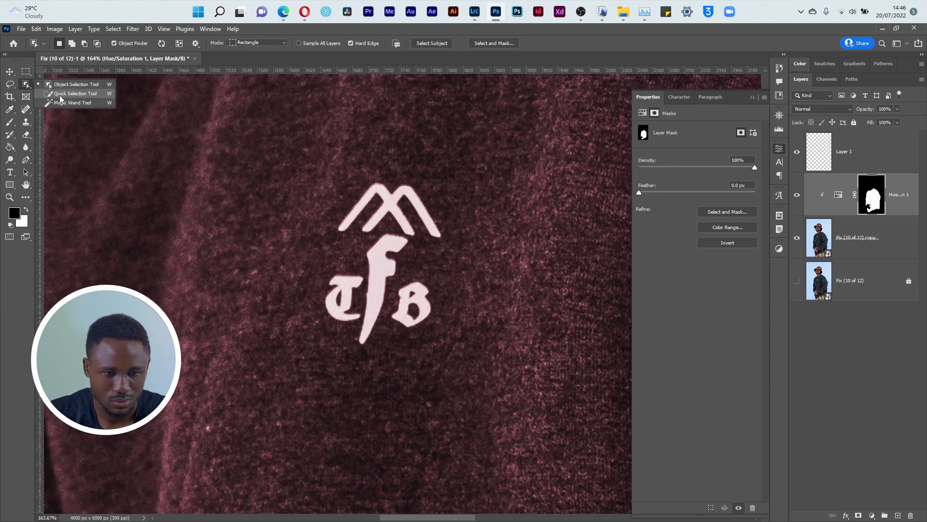
{"action": "left_click", "coordinate": [60, 95]}
{"action": "key", "text": "bracketleft"}
{"action": "key", "text": "bracketleft"}
{"action": "key", "text": "bracketleft"}
{"action": "key", "text": "bracketleft"}
{"action": "key", "text": "bracketleft"}
{"action": "key", "text": "bracketleft"}
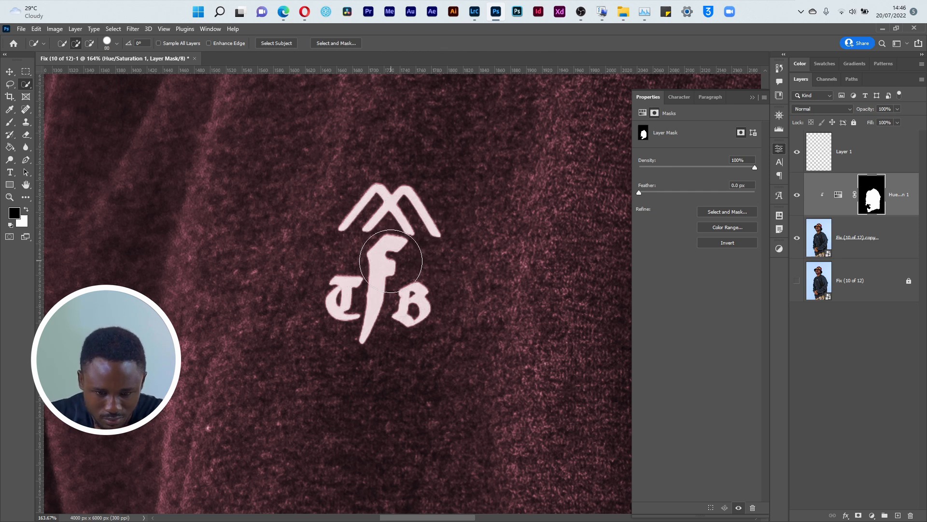
{"action": "key", "text": "bracketleft"}
{"action": "key", "text": "bracketleft"}
{"action": "key", "text": "bracketleft"}
{"action": "key", "text": "bracketleft"}
{"action": "key", "text": "bracketleft"}
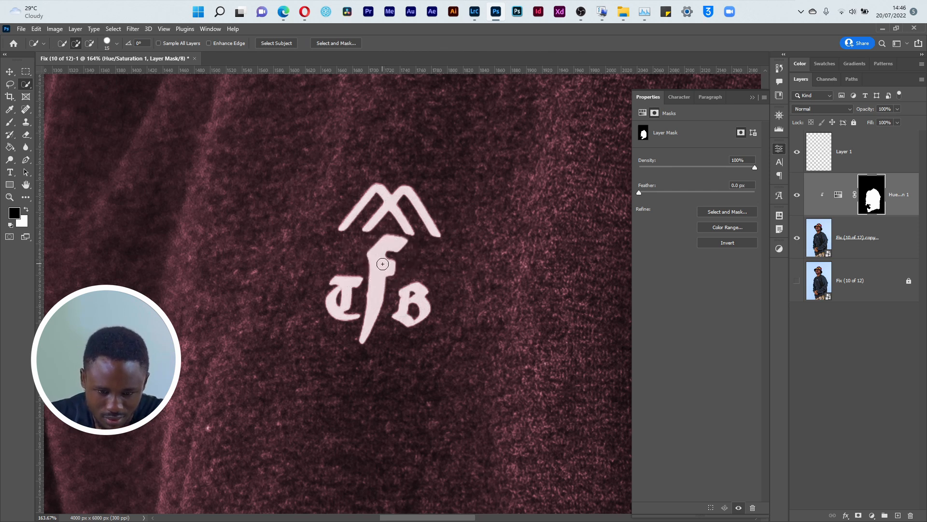
{"action": "key", "text": "bracketright"}
{"action": "key", "text": "bracketright"}
{"action": "key", "text": "bracketright"}
{"action": "key", "text": "bracketright"}
{"action": "key", "text": "bracketright"}
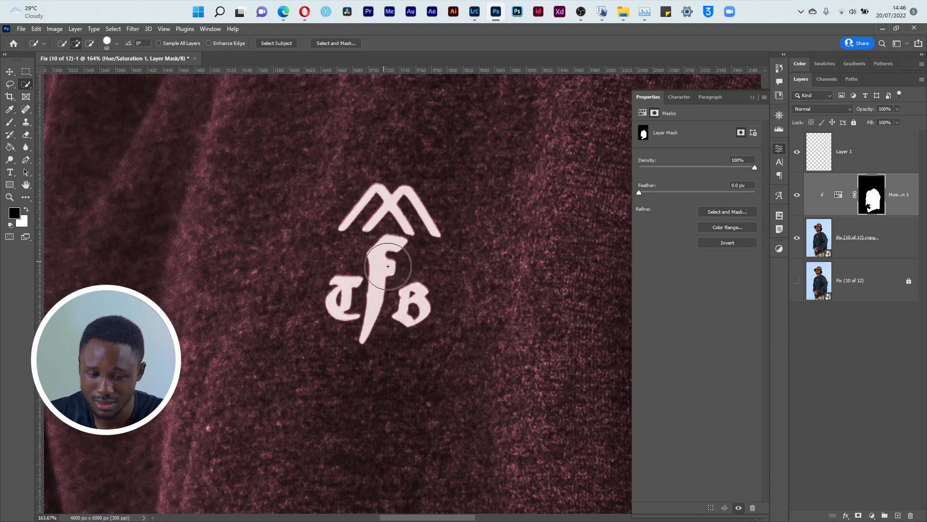
{"action": "key", "text": "bracketleft"}
{"action": "key", "text": "bracketleft"}
{"action": "key", "text": "bracketleft"}
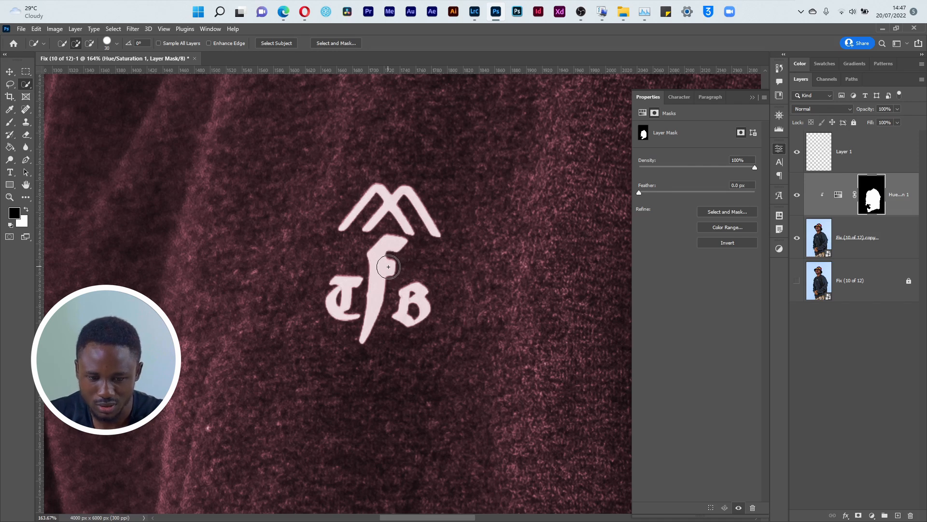
{"action": "key", "text": "bracketleft"}
{"action": "key", "text": "bracketleft"}
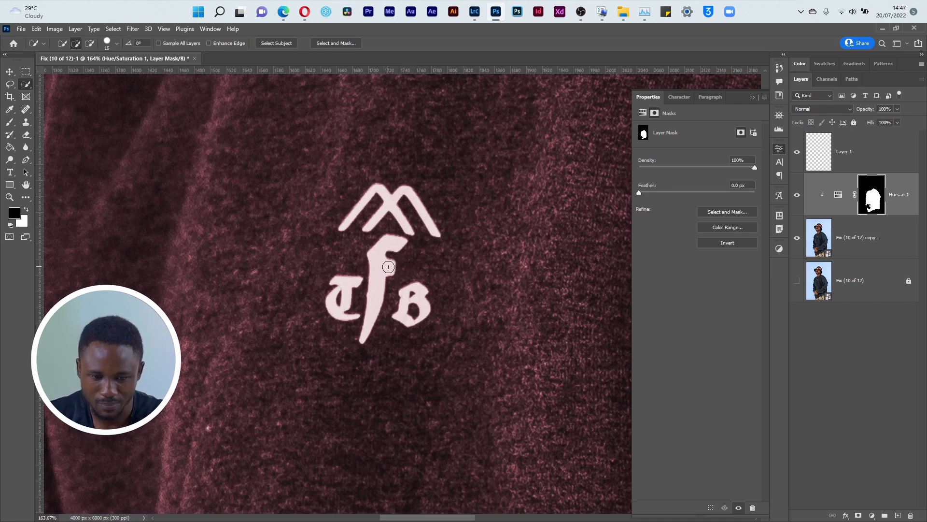
{"action": "key", "text": "bracketright"}
{"action": "key", "text": "bracketright"}
{"action": "key", "text": "bracketright"}
{"action": "key", "text": "bracketright"}
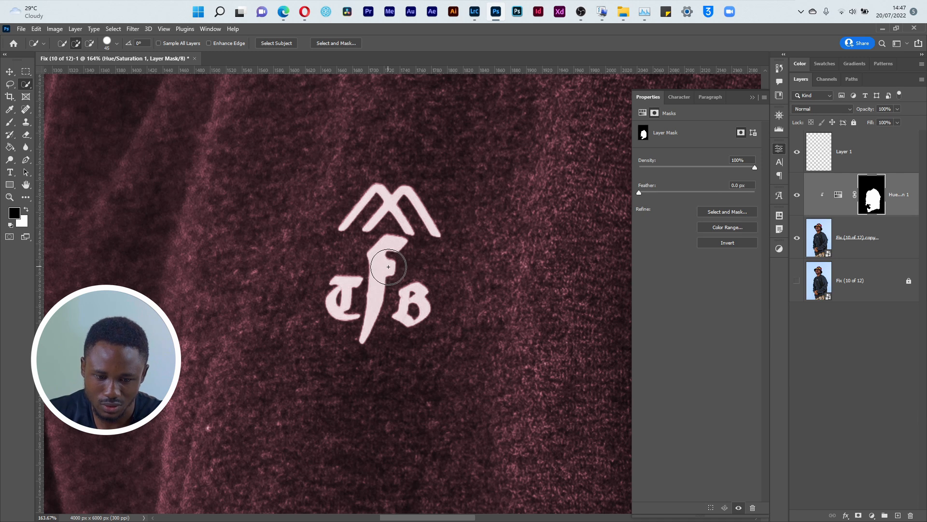
{"action": "key", "text": "bracketleft"}
{"action": "key", "text": "bracketleft"}
{"action": "key", "text": "bracketleft"}
{"action": "key", "text": "bracketleft"}
{"action": "key", "text": "bracketleft"}
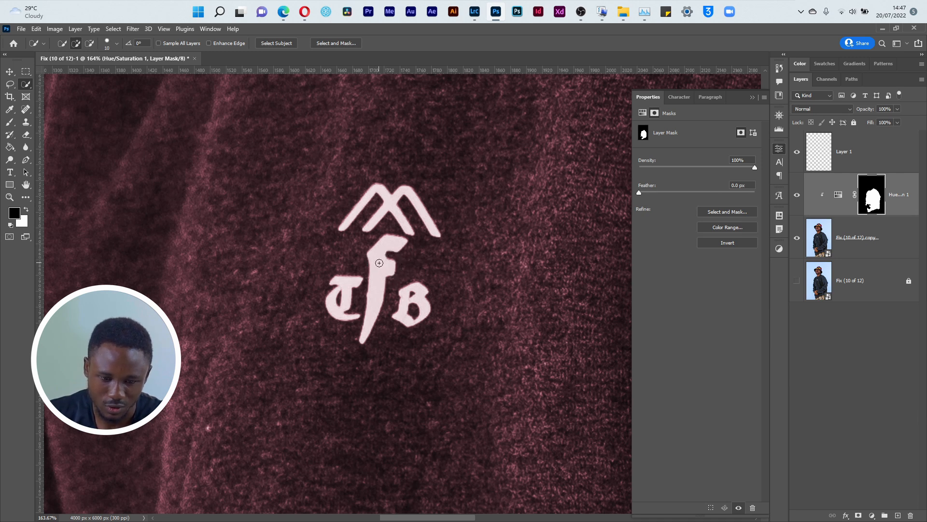
Step: Select the logo's whole letter F, including its pointed lower tip, with the Quick Selection tool
{"action": "mouse_move", "coordinate": [379, 267]}
{"action": "left_mouse_down"}
{"action": "mouse_move", "coordinate": [362, 334]}
{"action": "mouse_move", "coordinate": [379, 297]}
{"action": "mouse_move", "coordinate": [367, 329]}
{"action": "left_mouse_up"}
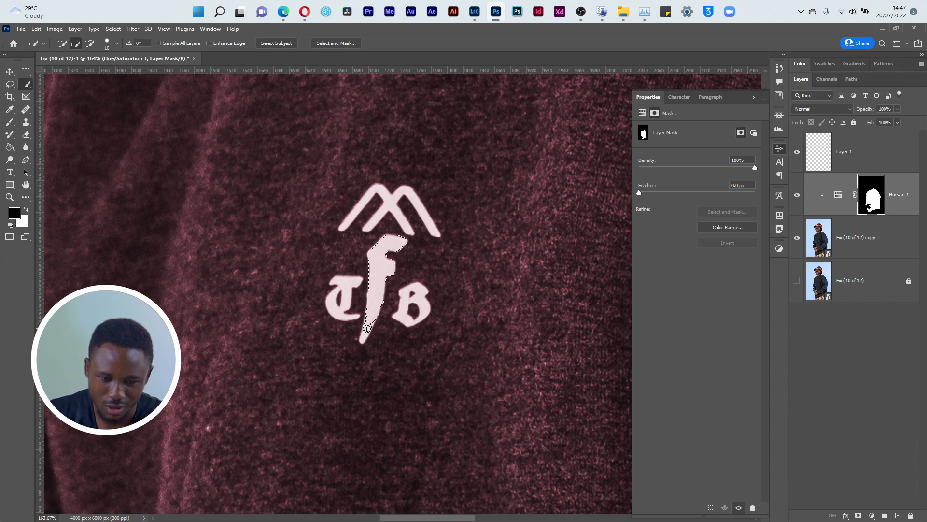
{"action": "key", "text": "ctrl+plus"}
{"action": "key", "text": "ctrl+plus"}
{"action": "key", "text": "ctrl+plus"}
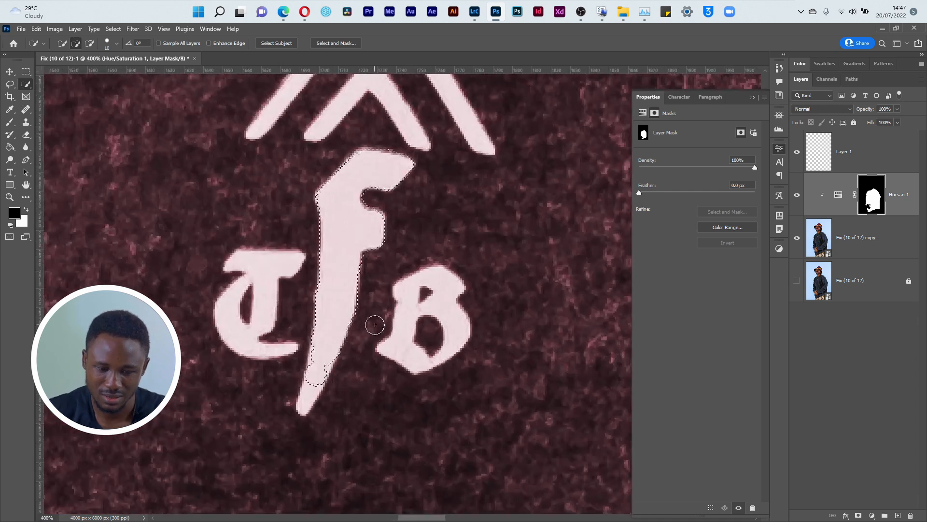
{"action": "key", "text": "bracketleft"}
{"action": "left_click_drag", "start_coordinate": [321, 357], "coordinate": [309, 394]}
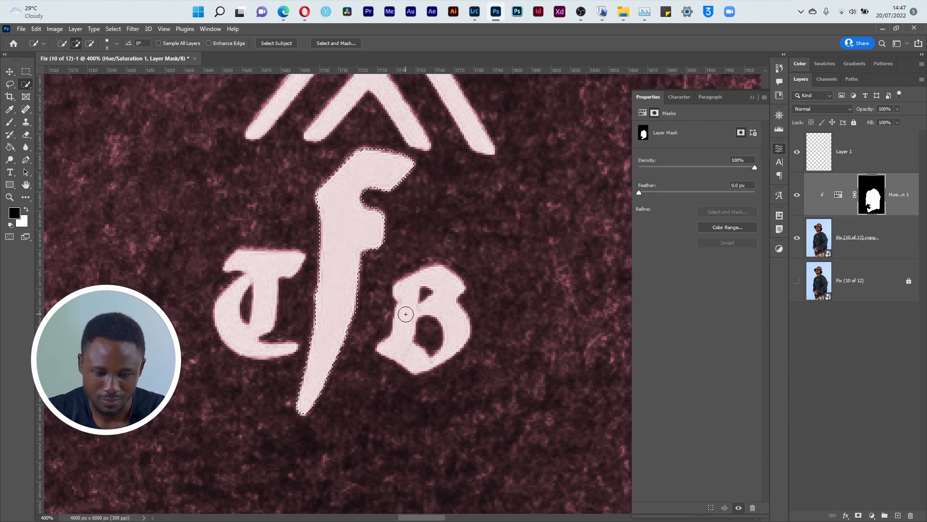
Step: Try adding the logo's letter B to the selection with smaller Quick Selection strokes, and undo the additions
{"action": "mouse_move", "coordinate": [408, 315]}
{"action": "left_mouse_down"}
{"action": "mouse_move", "coordinate": [426, 289]}
{"action": "mouse_move", "coordinate": [424, 279]}
{"action": "mouse_move", "coordinate": [411, 287]}
{"action": "mouse_move", "coordinate": [423, 278]}
{"action": "mouse_move", "coordinate": [441, 285]}
{"action": "mouse_move", "coordinate": [451, 342]}
{"action": "mouse_move", "coordinate": [448, 354]}
{"action": "mouse_move", "coordinate": [411, 360]}
{"action": "mouse_move", "coordinate": [405, 325]}
{"action": "mouse_move", "coordinate": [404, 354]}
{"action": "left_mouse_up"}
{"action": "key", "text": "["}
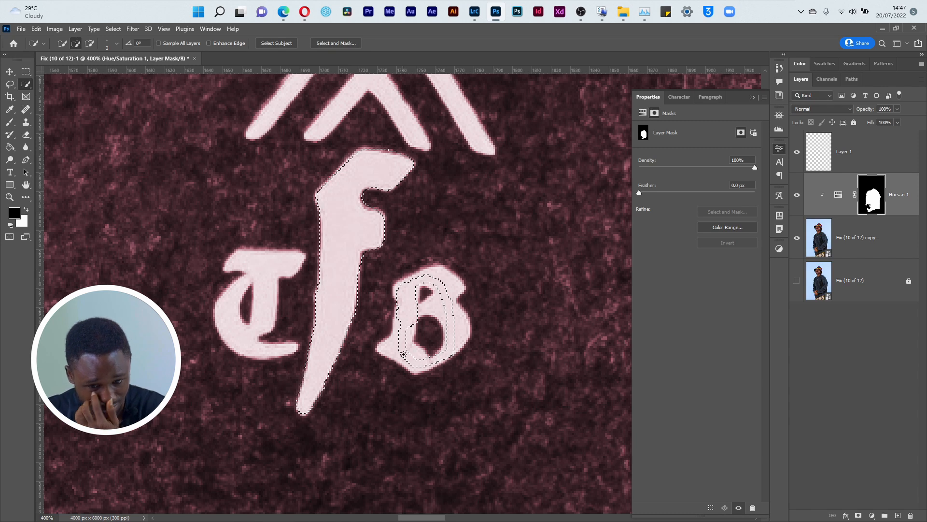
{"action": "key", "text": "bracketright"}
{"action": "key", "text": "bracketright"}
{"action": "key", "text": "bracketright"}
{"action": "key", "text": "bracketright"}
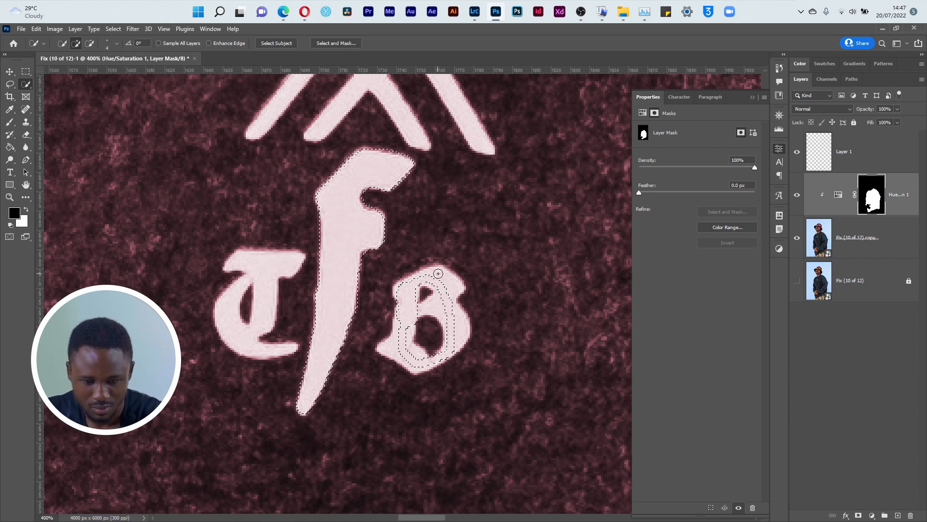
{"action": "left_click", "coordinate": [443, 281]}
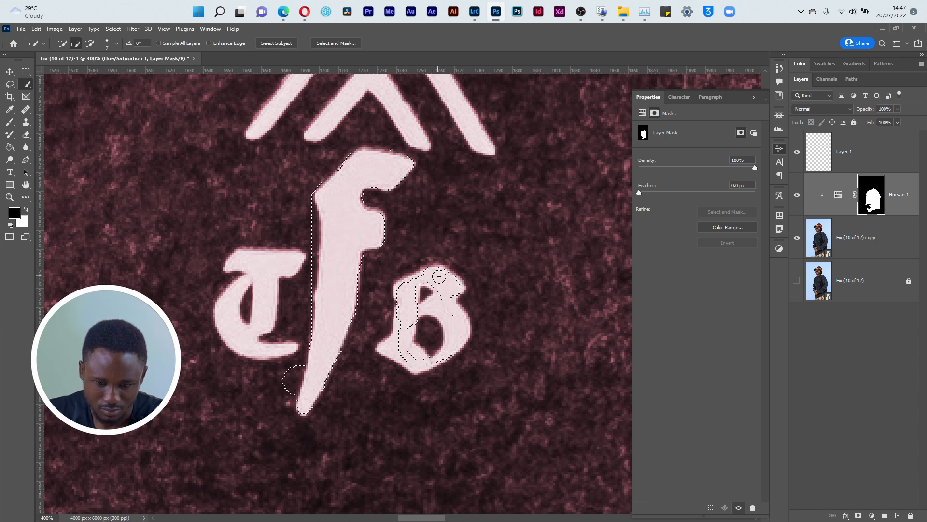
{"action": "left_click_drag", "start_coordinate": [435, 305], "coordinate": [461, 311]}
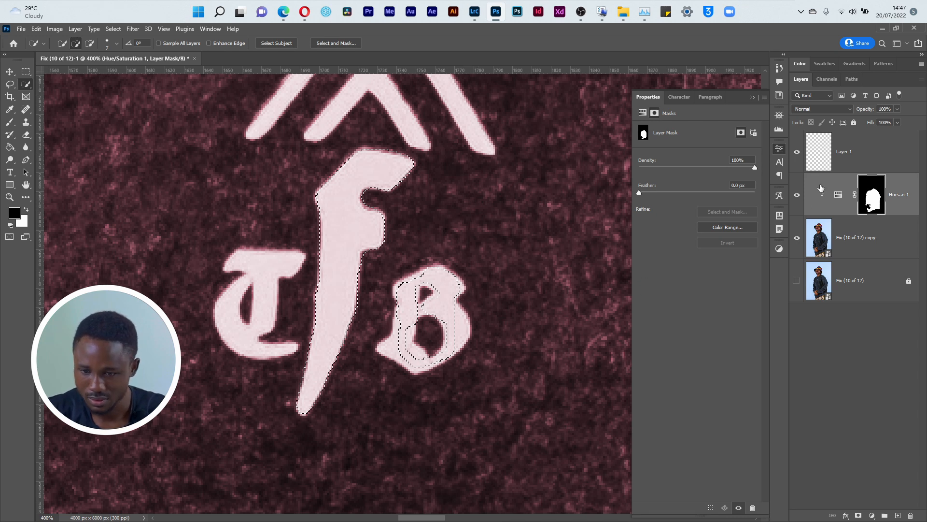
{"action": "left_click", "coordinate": [798, 195]}
{"action": "key", "text": "ctrl+z"}
{"action": "key", "text": "ctrl+z"}
{"action": "key", "text": "ctrl+z"}
{"action": "key", "text": "ctrl+z"}
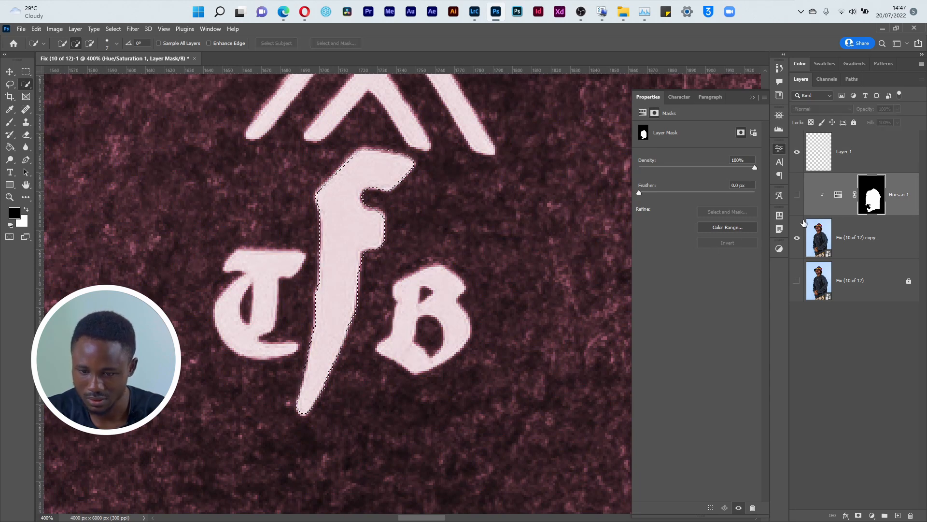
Step: Try selecting the letter B on the Fix (10 of 12) copy layer with the Hue/Saturation layer hidden, undo it, and show the adjustment again
{"action": "left_click", "coordinate": [798, 195]}
{"action": "left_click", "coordinate": [859, 237]}
{"action": "mouse_move", "coordinate": [408, 314]}
{"action": "left_mouse_down"}
{"action": "mouse_move", "coordinate": [415, 282]}
{"action": "mouse_move", "coordinate": [431, 278]}
{"action": "mouse_move", "coordinate": [444, 284]}
{"action": "mouse_move", "coordinate": [452, 321]}
{"action": "left_mouse_up"}
{"action": "key", "text": "ctrl+z"}
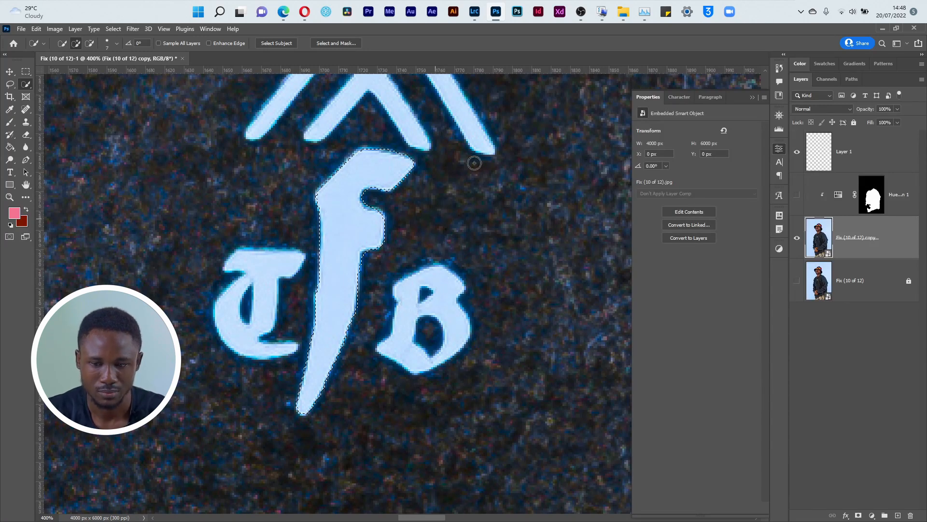
{"action": "left_click", "coordinate": [797, 195]}
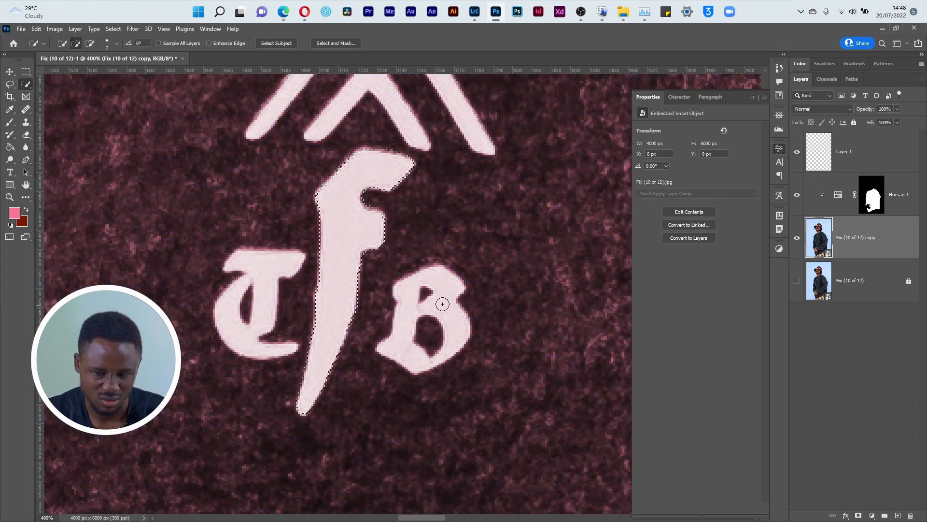
Step: Fill the selected letter F with black on the Hue/Saturation layer mask using the Paint Bucket tool, and deselect
{"action": "key", "text": "g"}
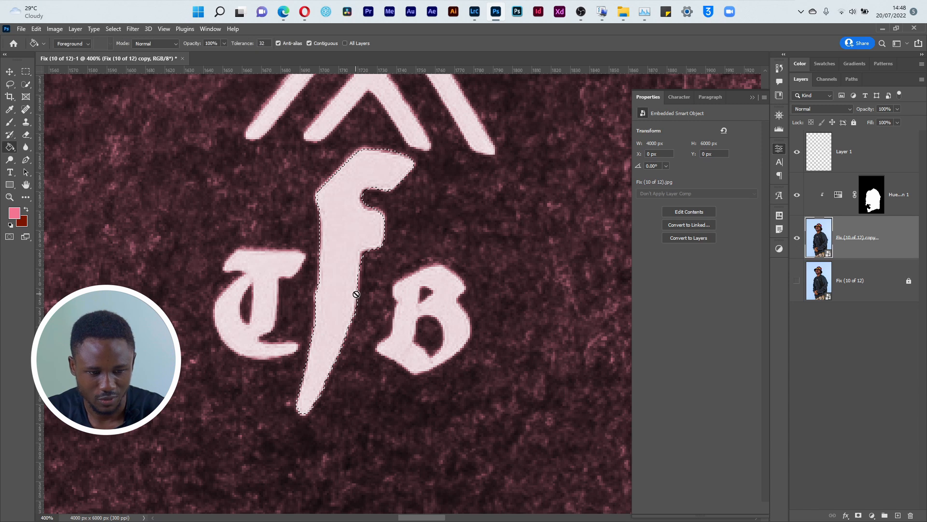
{"action": "left_click", "coordinate": [869, 203]}
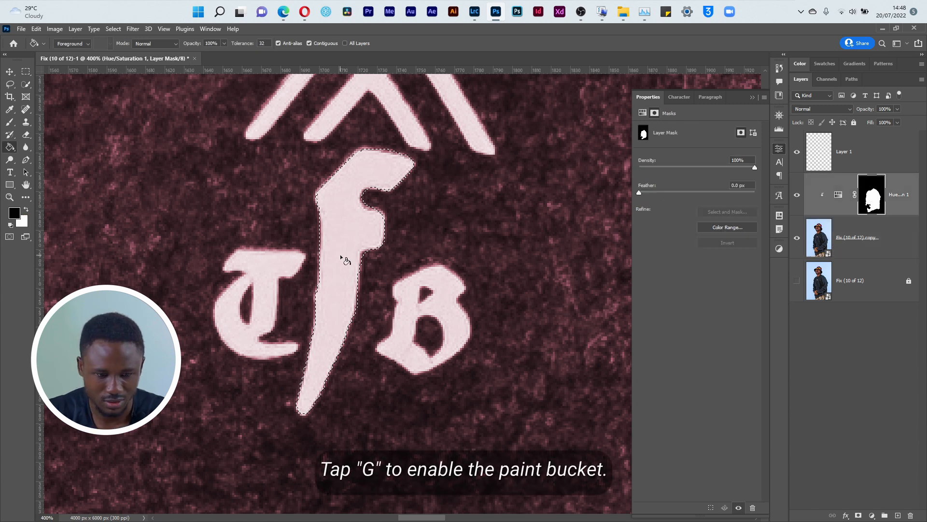
{"action": "right_click", "coordinate": [10, 147]}
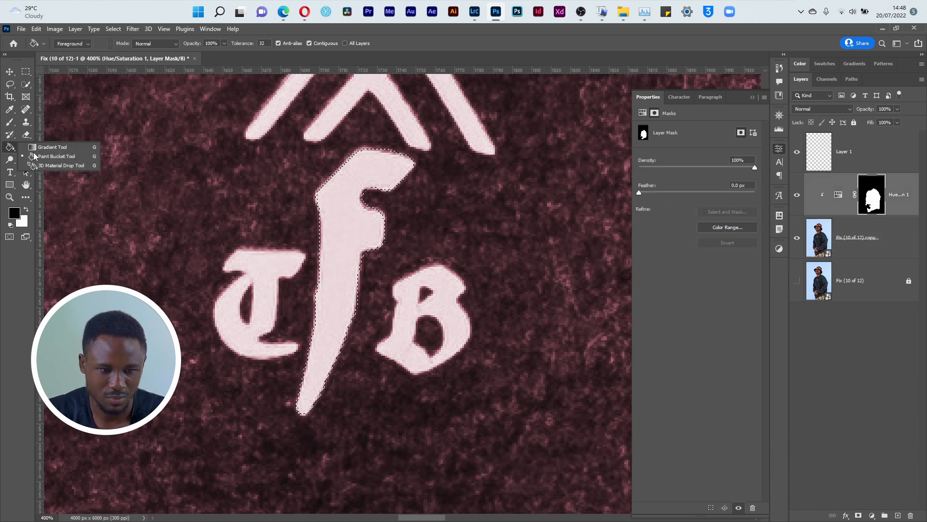
{"action": "left_click", "coordinate": [61, 154]}
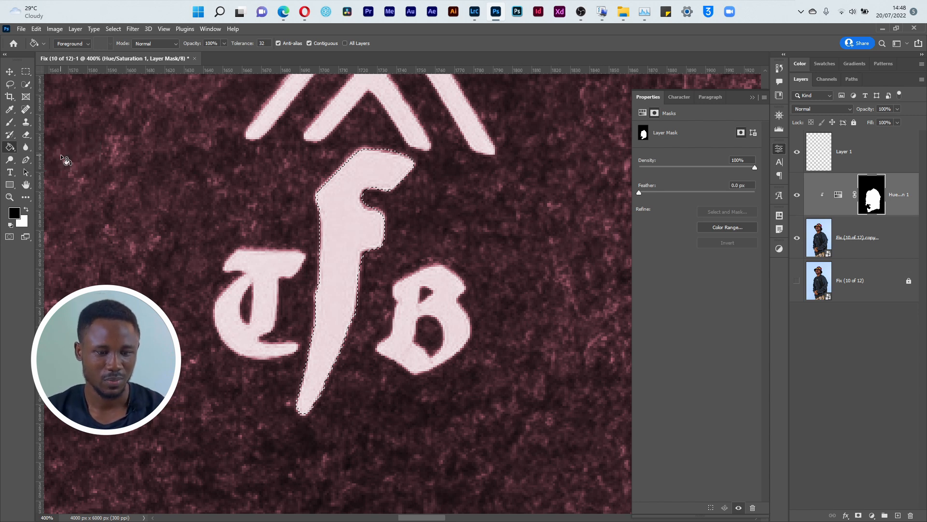
{"action": "left_click", "coordinate": [345, 228]}
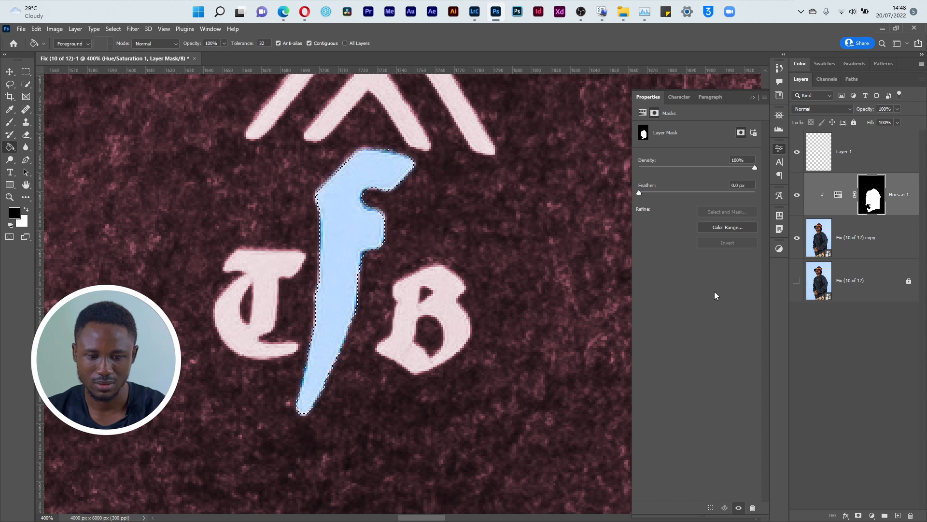
{"action": "key", "text": "ctrl+d"}
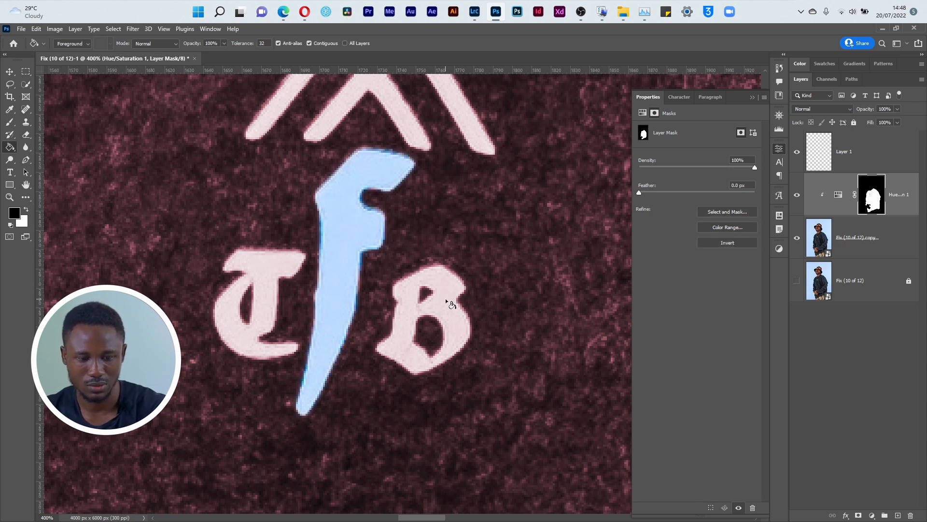
Step: Start a Pen tool path at the foot of the logo's leftmost peak leg, tracing the inner edge to the tip of the second leg
{"action": "key", "text": "ctrl+0"}
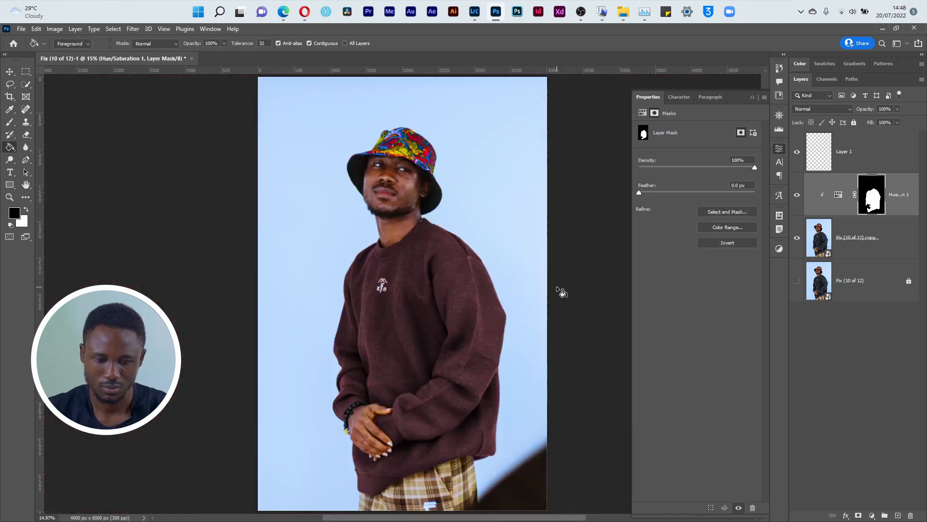
{"action": "key", "text": "z"}
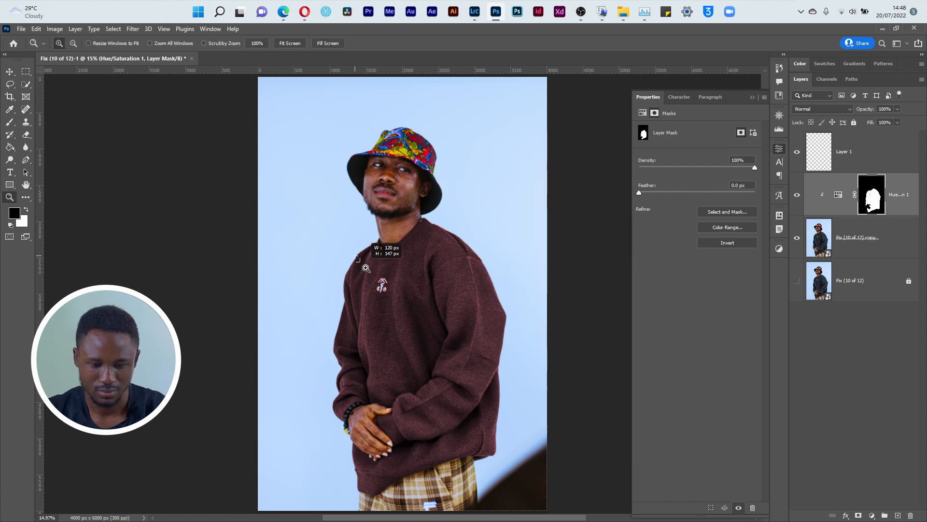
{"action": "left_click", "coordinate": [420, 316]}
{"action": "left_click_drag", "start_coordinate": [294, 213], "coordinate": [436, 356]}
{"action": "key", "text": "p"}
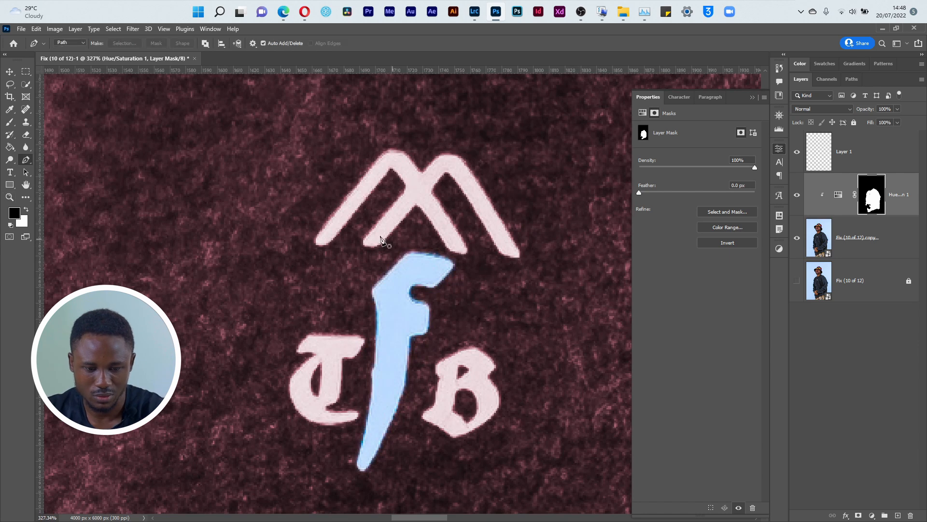
{"action": "left_click", "coordinate": [326, 245]}
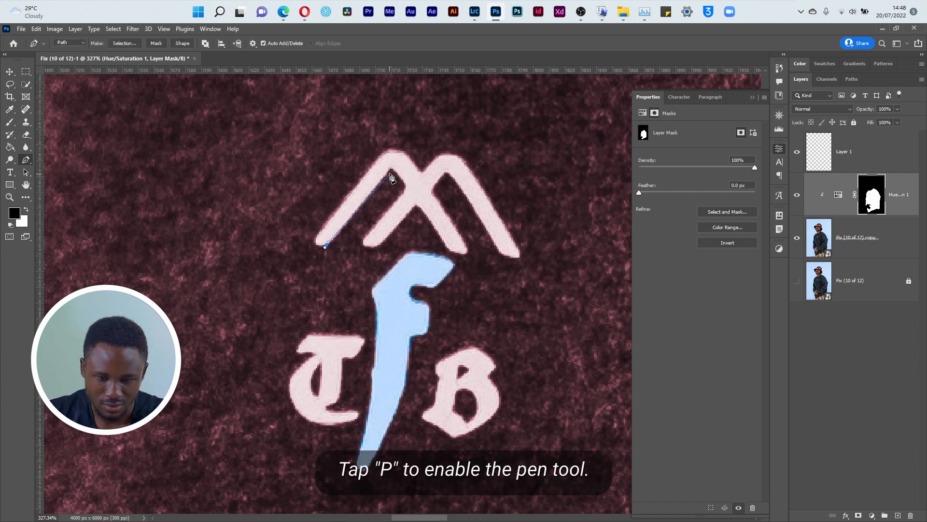
{"action": "left_click", "coordinate": [391, 169]}
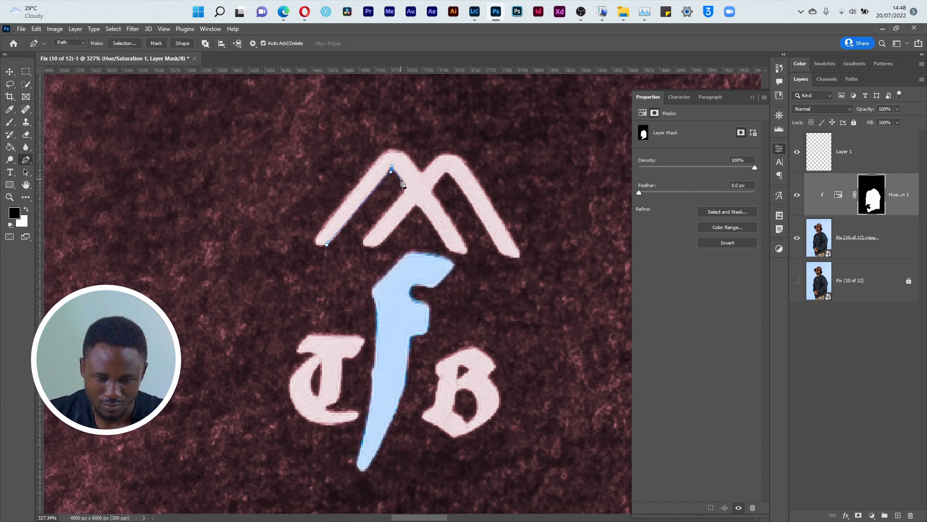
{"action": "left_click", "coordinate": [402, 182]}
{"action": "left_click", "coordinate": [363, 239]}
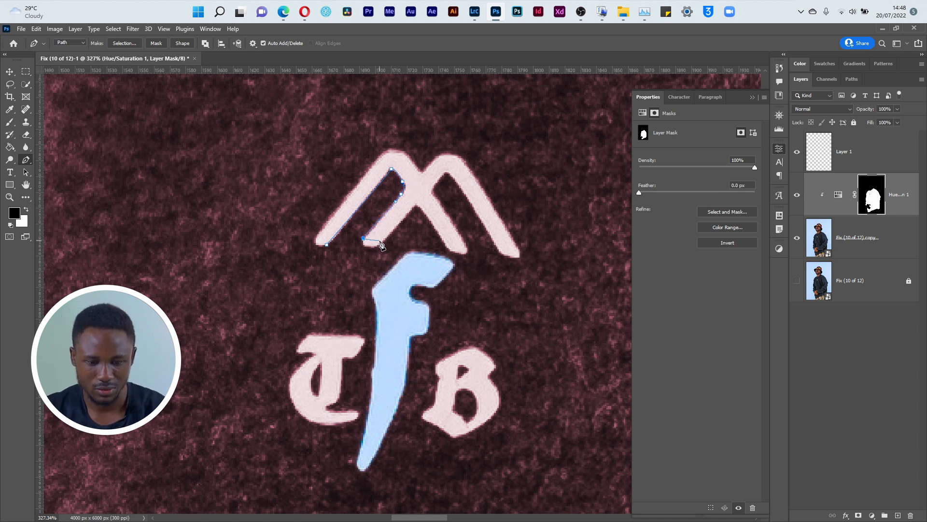
Step: Continue the path around the second leg's foot, up to the lower crossing, and down and around the third leg's foot
{"action": "left_click_drag", "start_coordinate": [380, 245], "coordinate": [400, 240]}
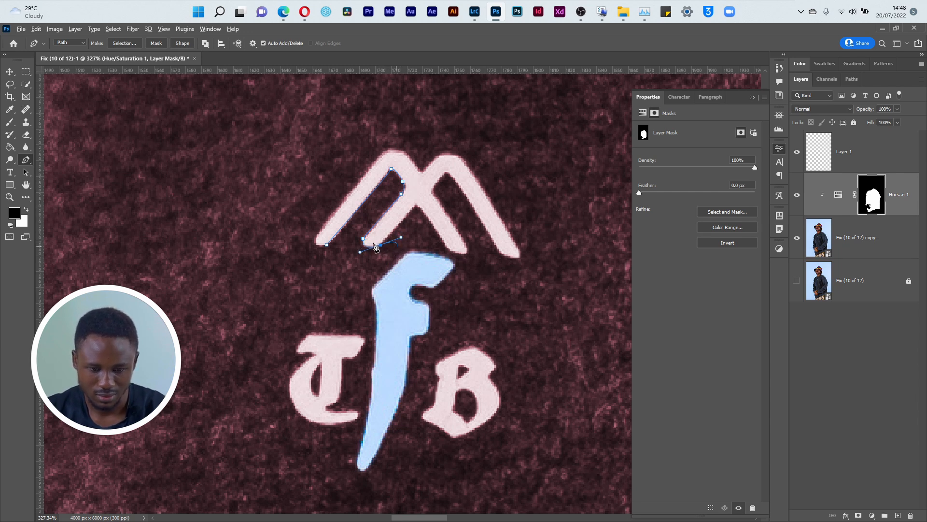
{"action": "left_click", "coordinate": [380, 245], "text": "alt"}
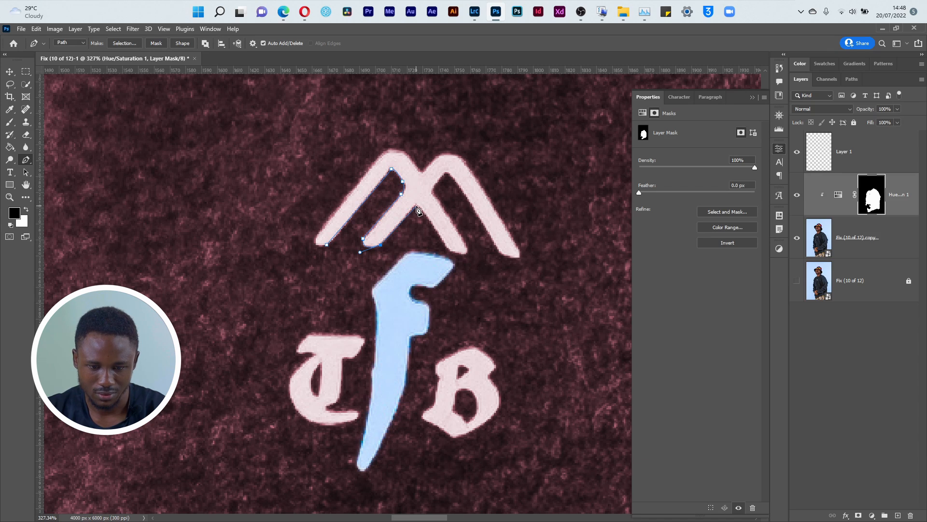
{"action": "left_click", "coordinate": [416, 205]}
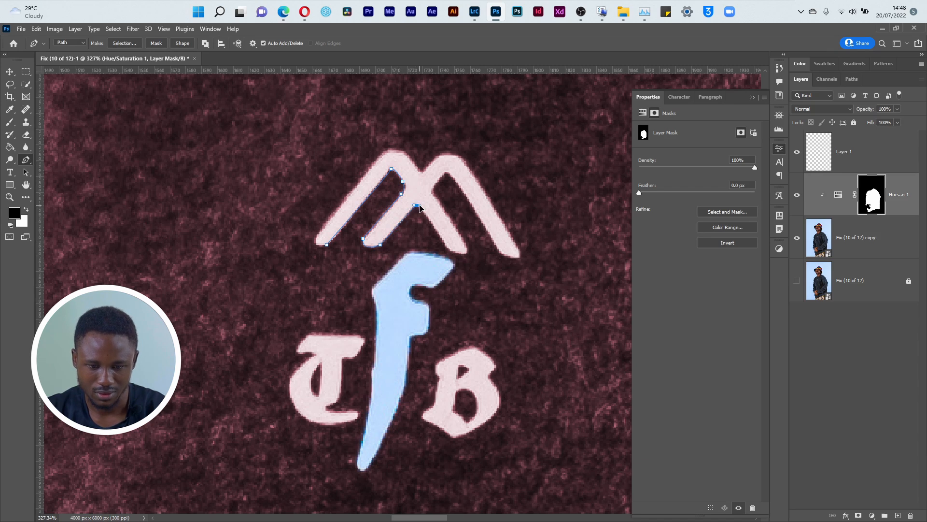
{"action": "left_click", "coordinate": [443, 240]}
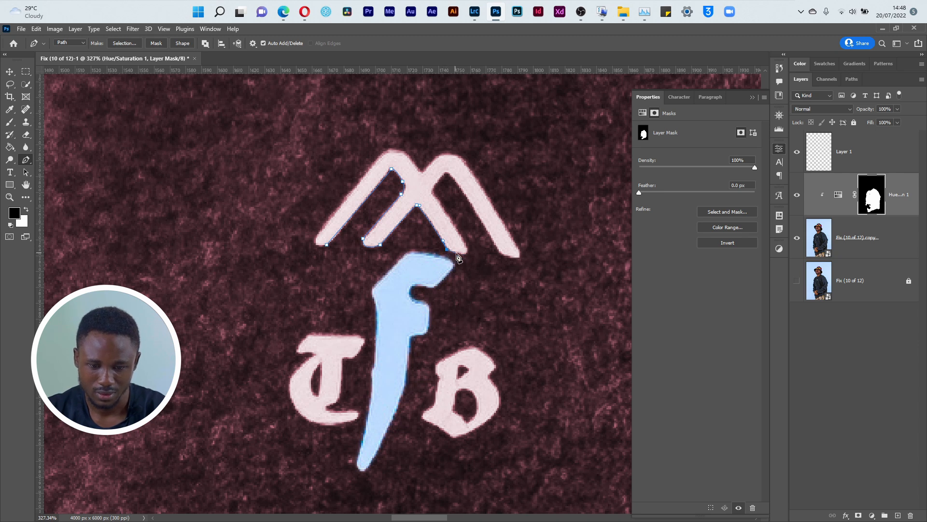
{"action": "left_click", "coordinate": [467, 255]}
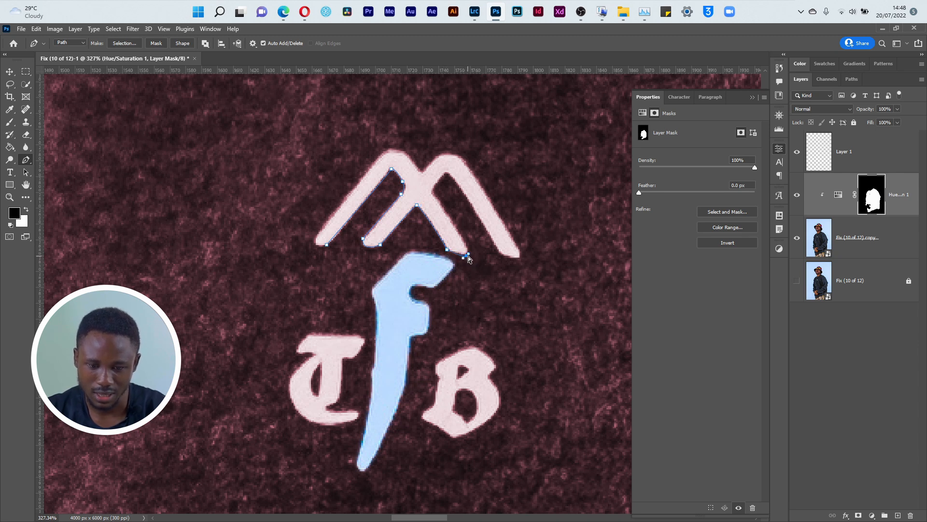
{"action": "key", "text": "ctrl+z"}
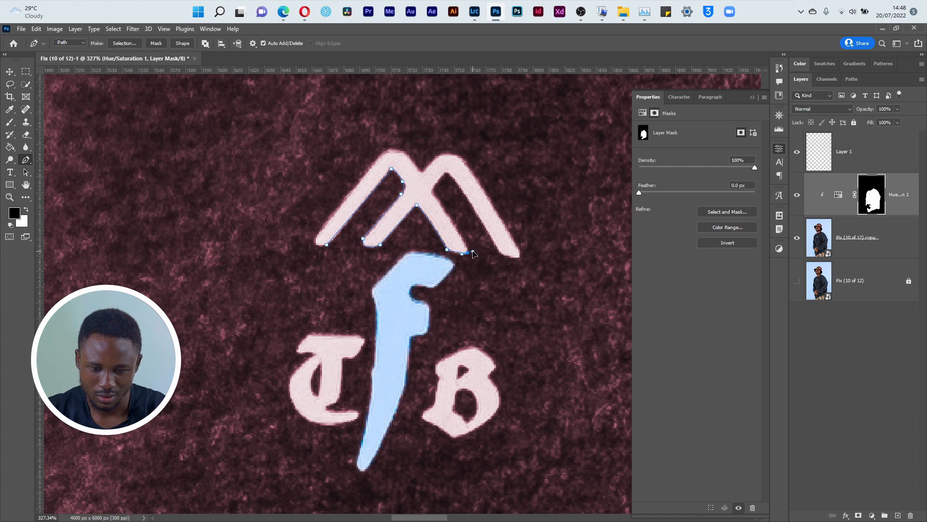
{"action": "left_click", "coordinate": [466, 253]}
Step: Trace the path up the third leg's outer edge and around the inside of the second peak to the last leg's foot
{"action": "left_click", "coordinate": [445, 208]}
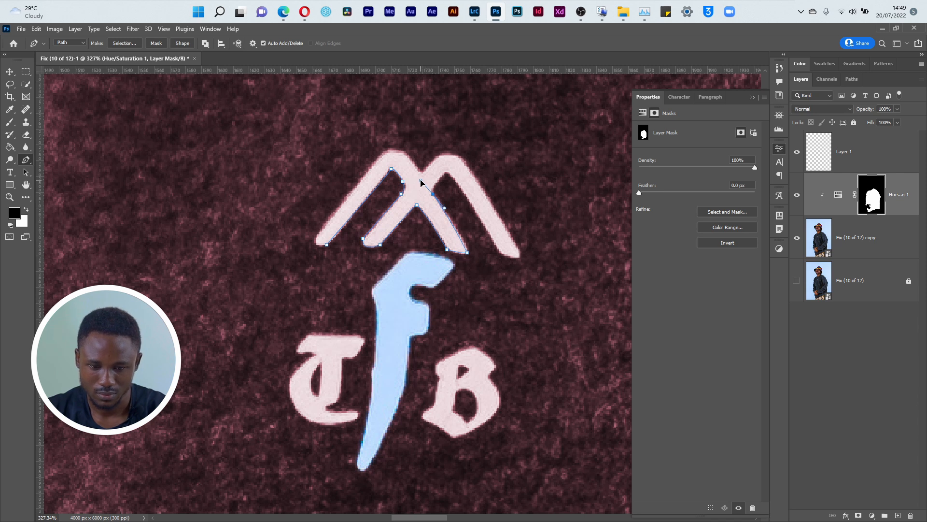
{"action": "left_click", "coordinate": [418, 180]}
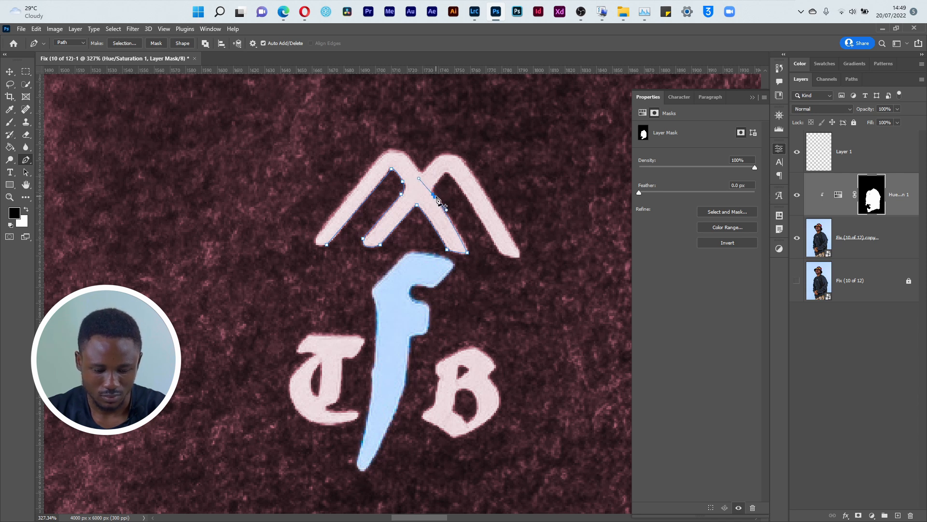
{"action": "left_click", "coordinate": [433, 194], "text": "alt"}
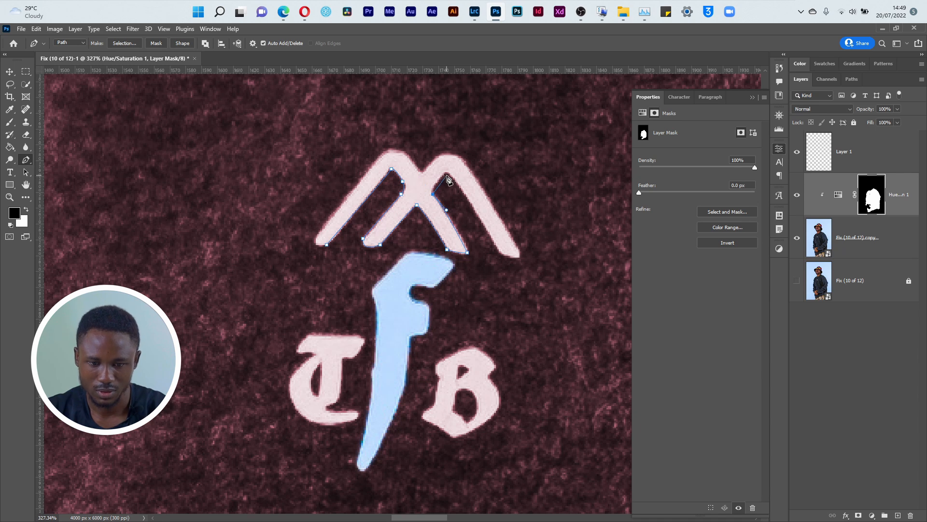
{"action": "left_click_drag", "start_coordinate": [441, 170], "coordinate": [455, 176]}
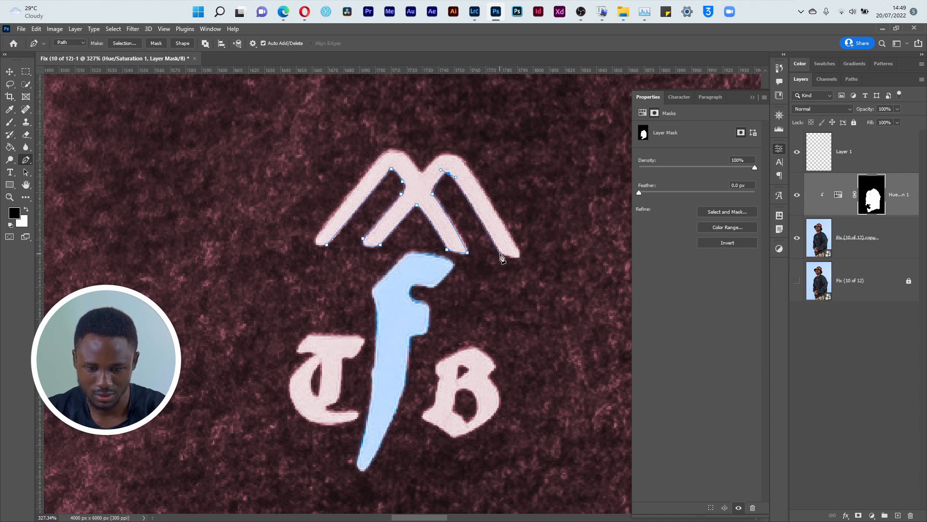
{"action": "left_click_drag", "start_coordinate": [502, 255], "coordinate": [504, 259]}
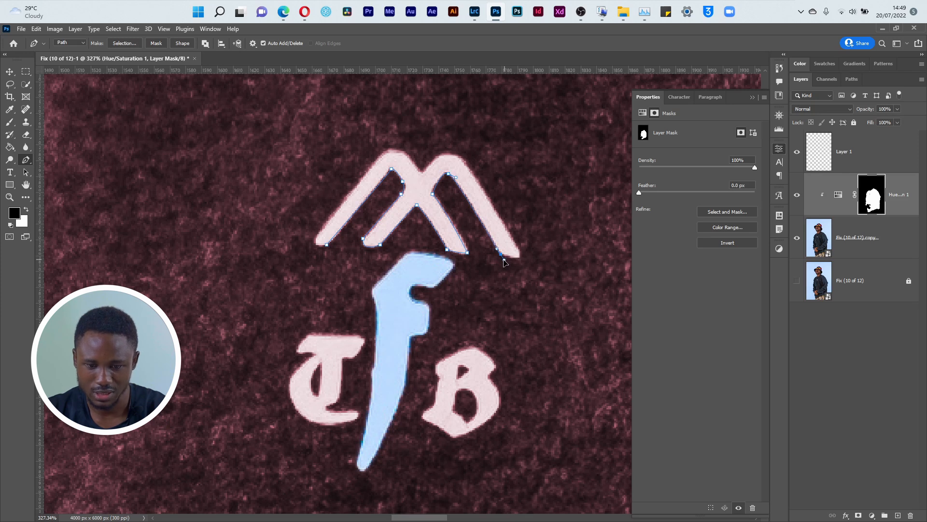
Step: Continue the pen path around the end of the M emblem's right leg, over the right peak and down to the central notch
{"action": "left_click_drag", "start_coordinate": [522, 259], "coordinate": [520, 250]}
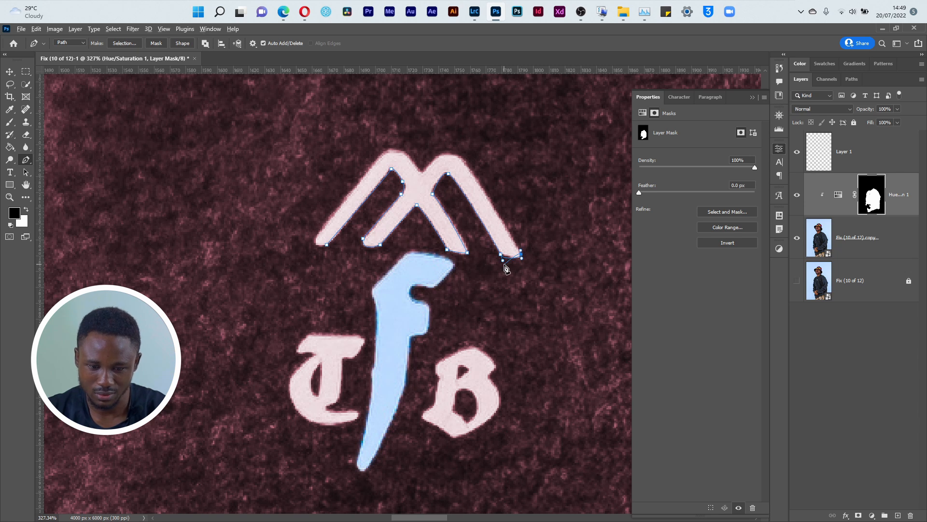
{"action": "left_click_drag", "start_coordinate": [506, 260], "coordinate": [508, 260]}
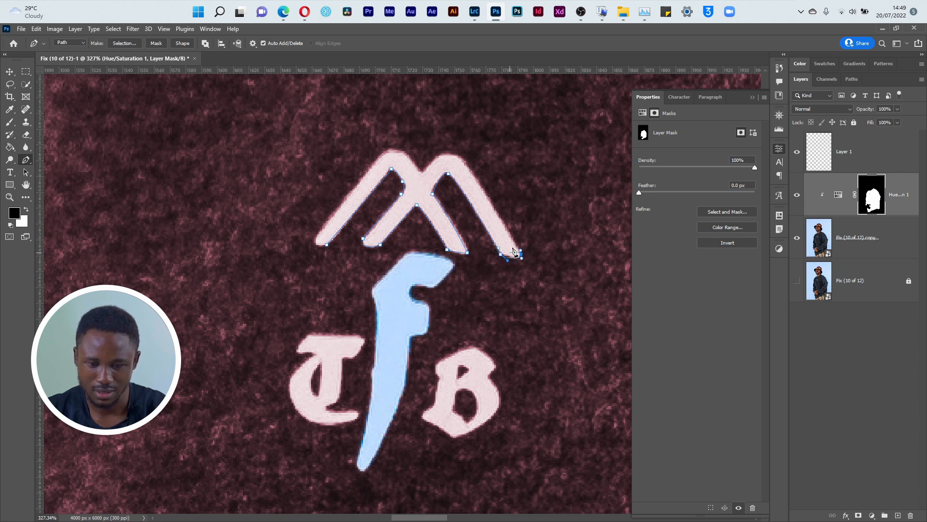
{"action": "left_click", "coordinate": [468, 163]}
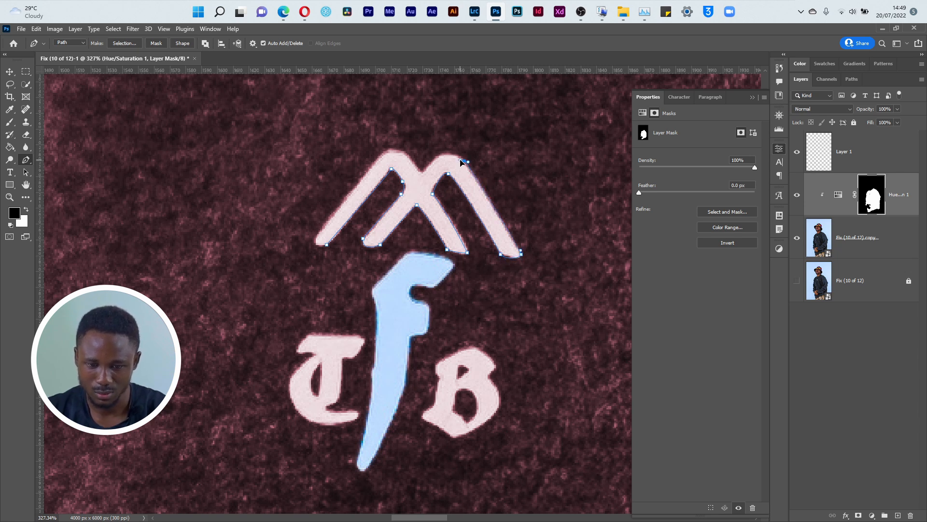
{"action": "left_click", "coordinate": [458, 157]}
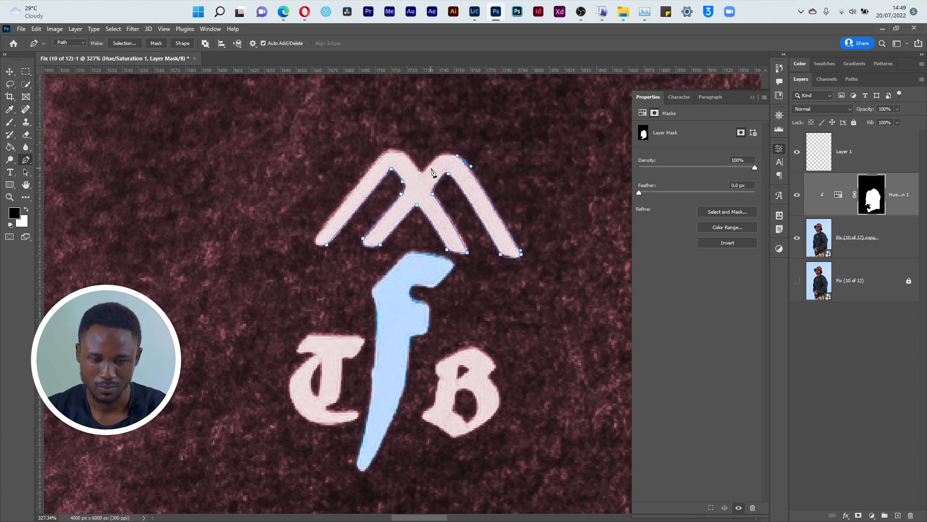
{"action": "left_click_drag", "start_coordinate": [432, 161], "coordinate": [428, 165]}
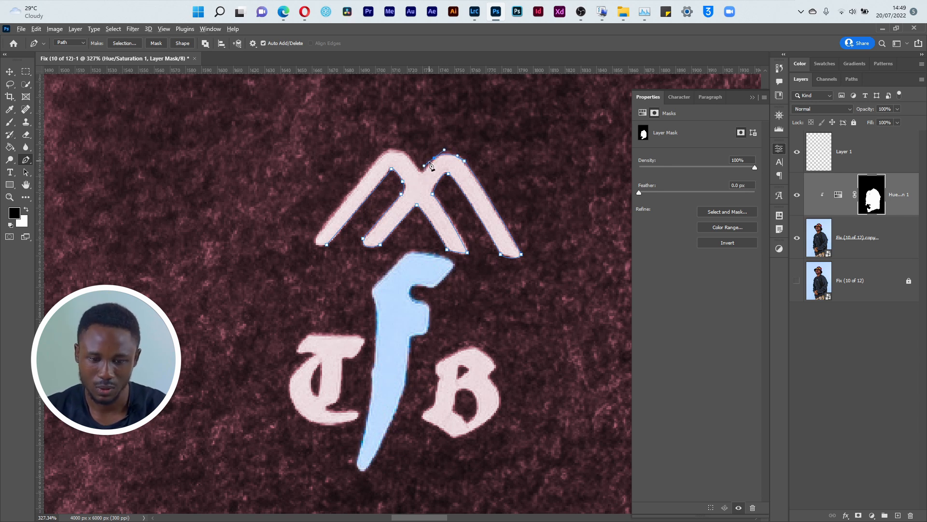
{"action": "left_click_drag", "start_coordinate": [425, 166], "coordinate": [426, 168]}
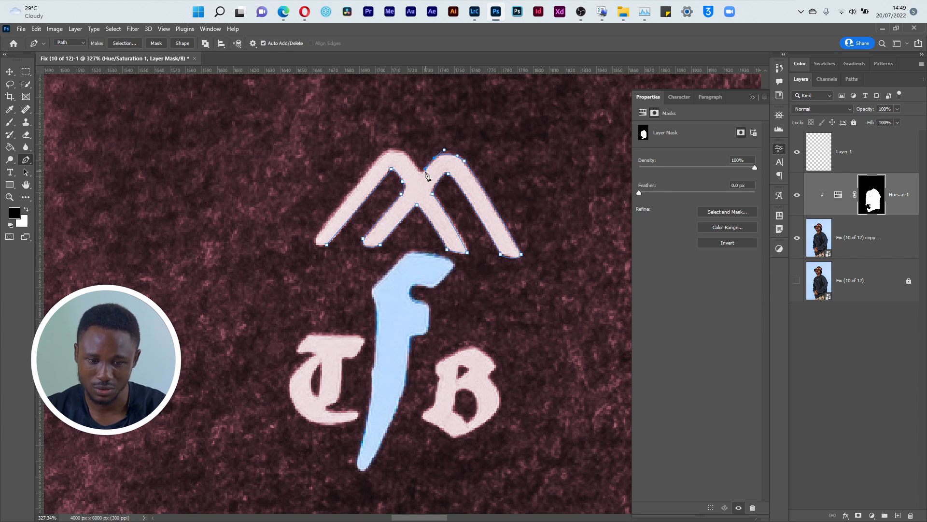
{"action": "left_click", "coordinate": [423, 173], "text": "alt"}
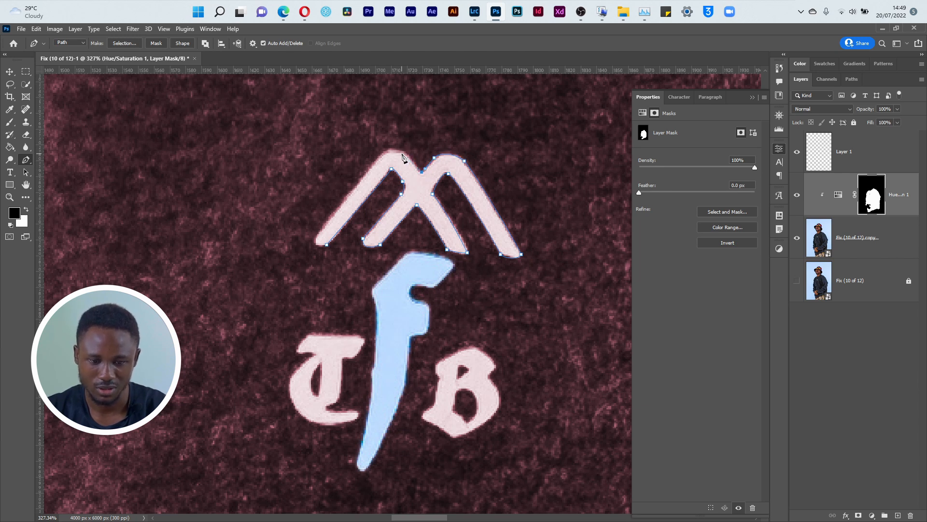
Step: Trace the outer edge of the M emblem's left peak and leg, then close the path at its starting point
{"action": "left_click_drag", "start_coordinate": [406, 152], "coordinate": [399, 151]}
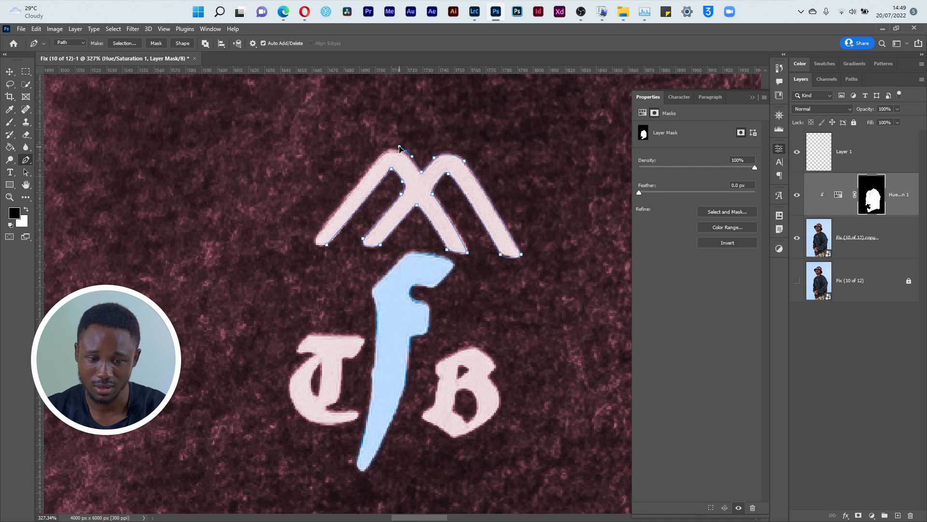
{"action": "left_click_drag", "start_coordinate": [379, 158], "coordinate": [368, 173]}
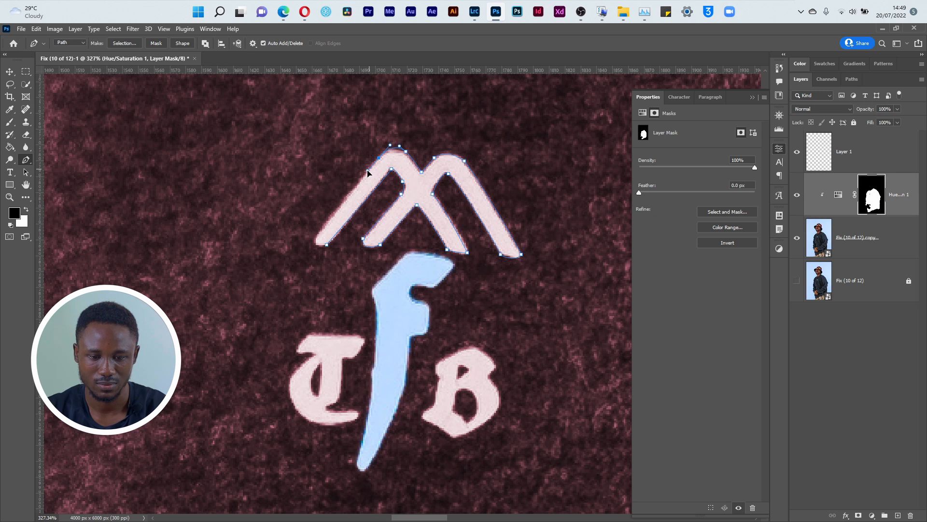
{"action": "left_click_drag", "start_coordinate": [317, 235], "coordinate": [311, 241]}
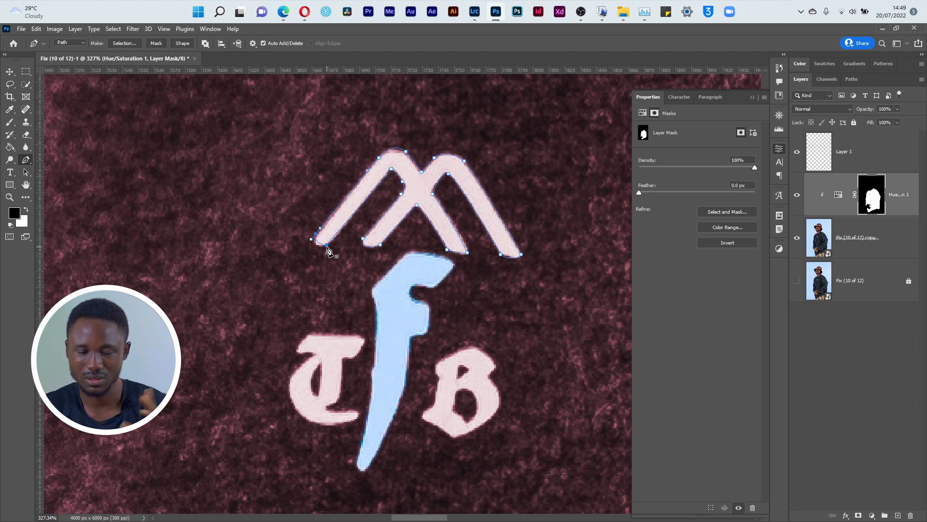
{"action": "left_click", "coordinate": [328, 247]}
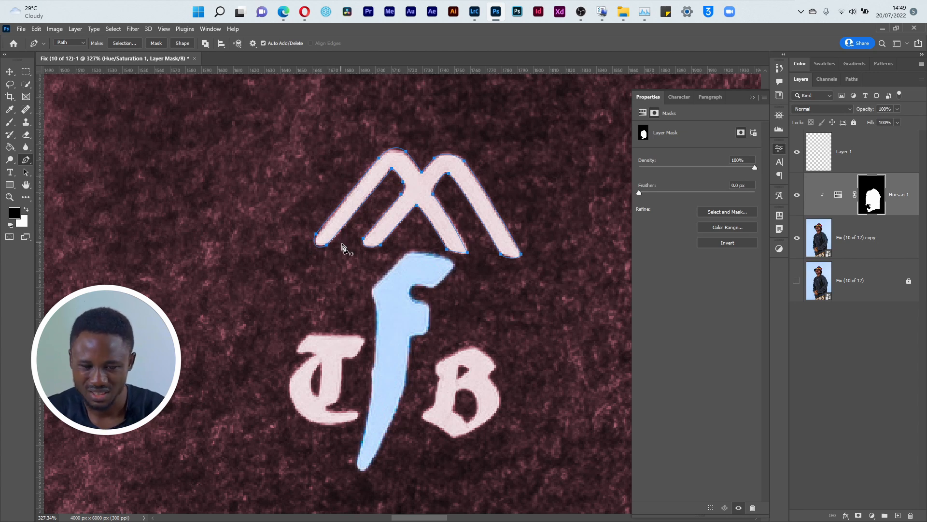
Step: Convert the M path to a new selection with 0 px feather, fill it with black on the Hue/Saturation mask, and deselect
{"action": "right_click", "coordinate": [436, 210]}
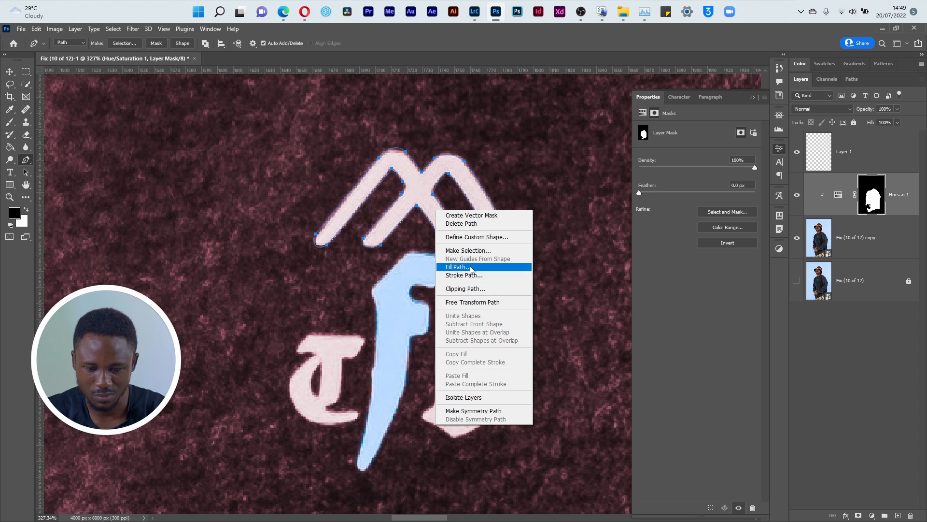
{"action": "left_click", "coordinate": [478, 248]}
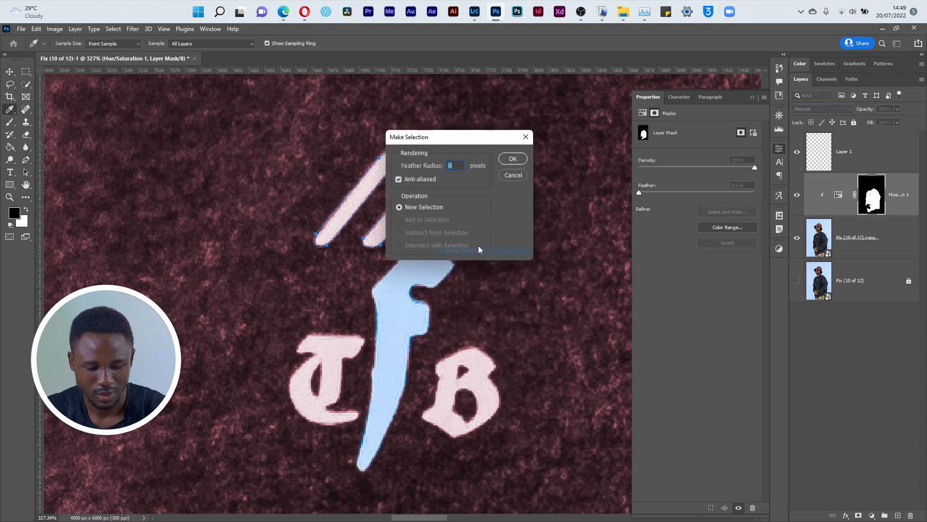
{"action": "left_click", "coordinate": [501, 164]}
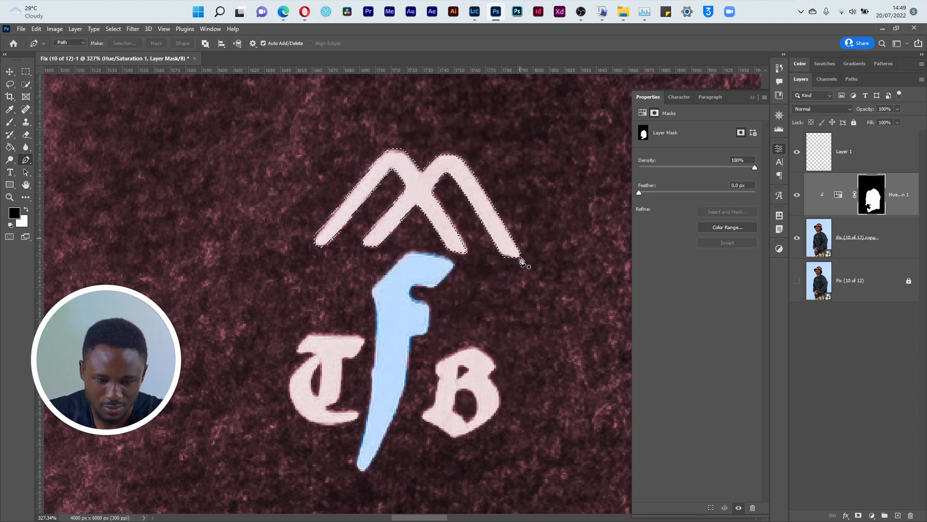
{"action": "key", "text": "g"}
{"action": "left_click", "coordinate": [453, 231]}
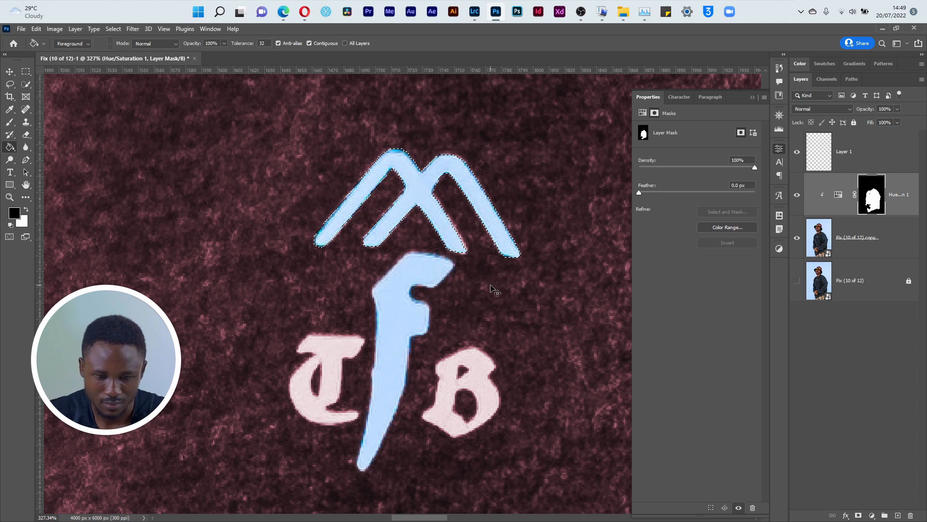
{"action": "key", "text": "ctrl+d"}
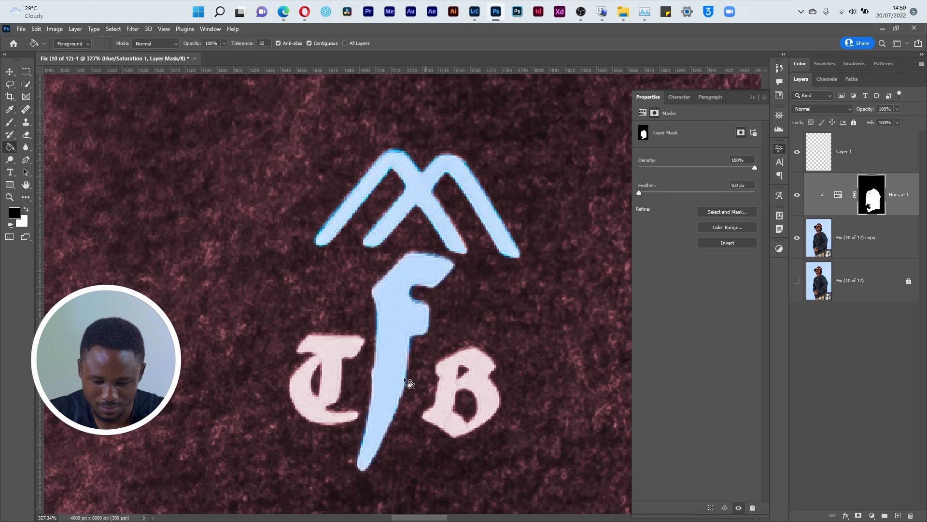
Step: Trace a closed pen path around the outer outline of the letter T in the logo
{"action": "key", "text": "p"}
{"action": "left_click_drag", "start_coordinate": [327, 407], "coordinate": [357, 356]}
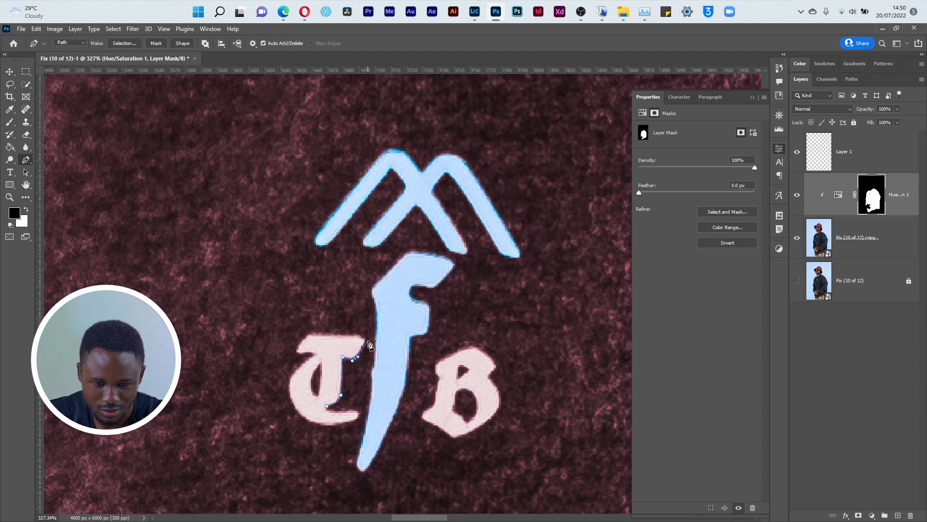
{"action": "left_click", "coordinate": [366, 341]}
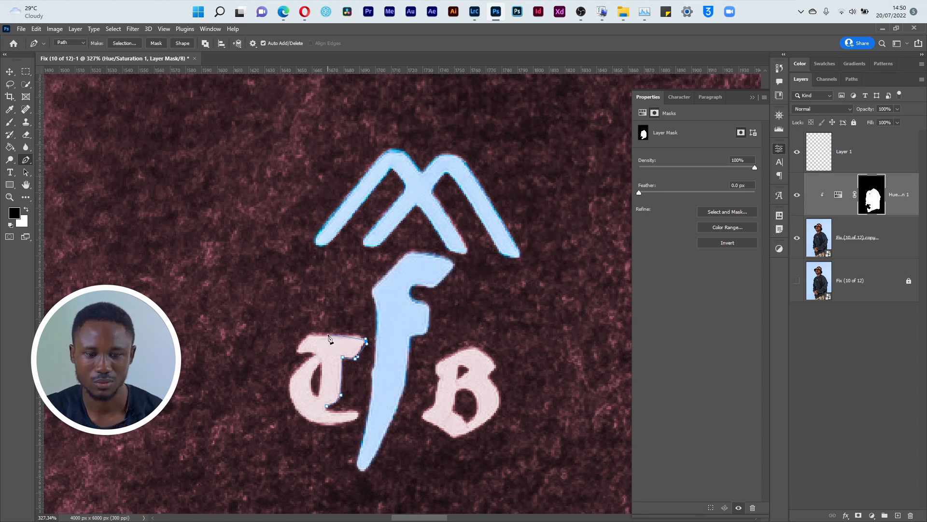
{"action": "left_click", "coordinate": [303, 334]}
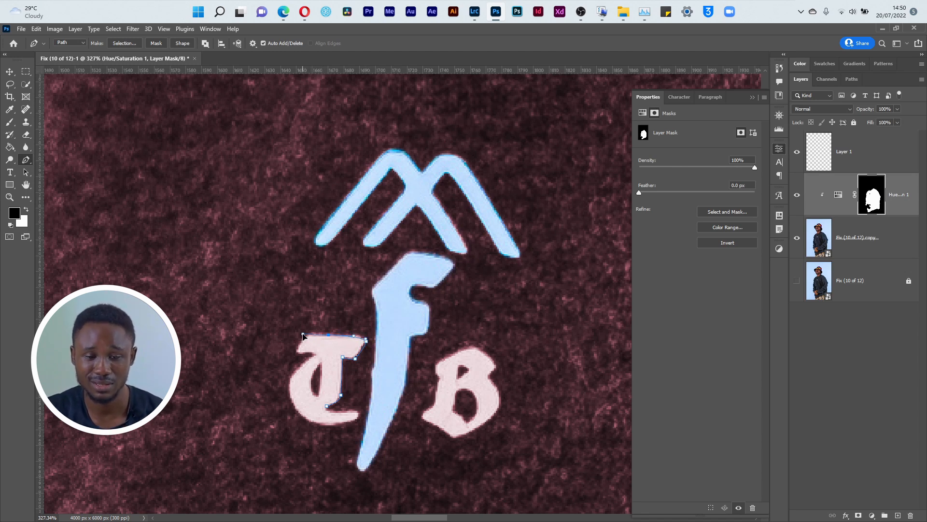
{"action": "key", "text": "ctrl+z"}
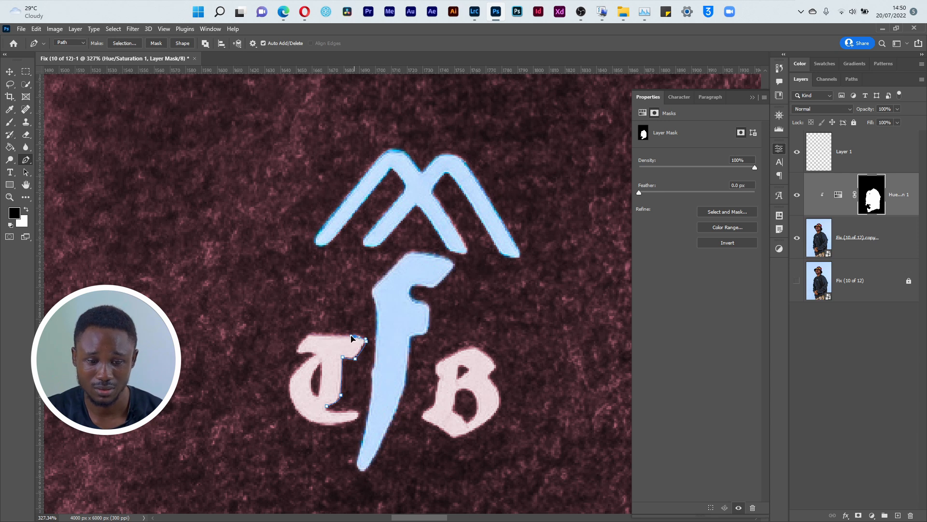
{"action": "left_click", "coordinate": [304, 334]}
{"action": "left_click", "coordinate": [297, 350]}
{"action": "left_click", "coordinate": [314, 355]}
{"action": "left_click_drag", "start_coordinate": [300, 414], "coordinate": [354, 408]}
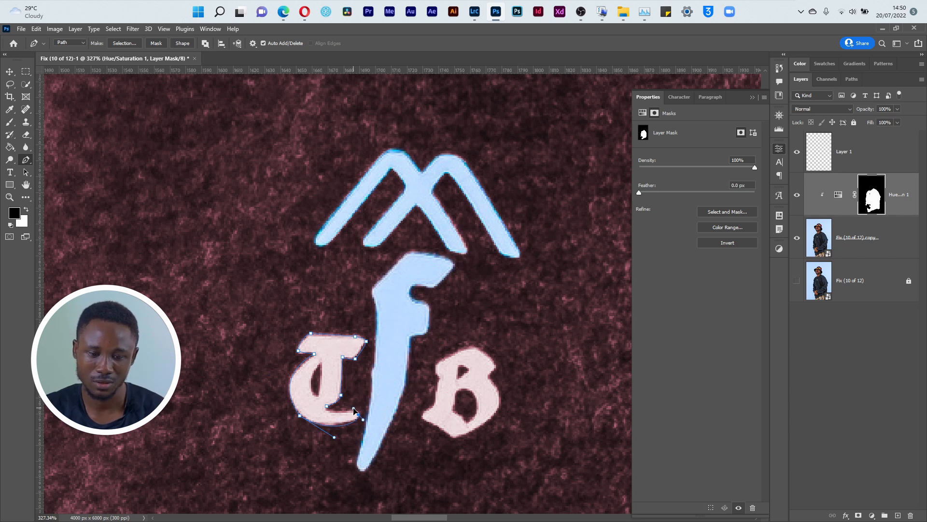
{"action": "left_click", "coordinate": [326, 412]}
{"action": "left_click", "coordinate": [326, 406]}
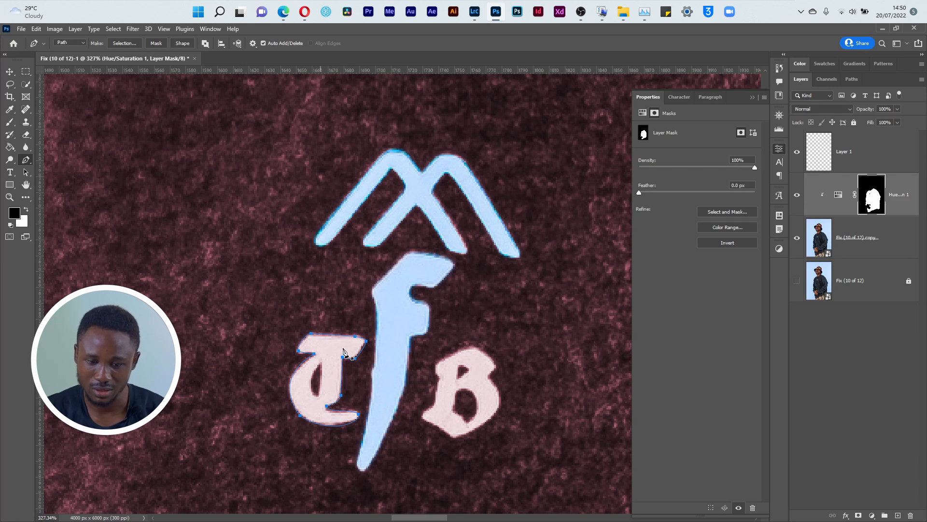
Step: Convert the T path to a new selection with 0 px feather, fill it with black on the Hue/Saturation mask, and deselect
{"action": "right_click", "coordinate": [331, 380]}
{"action": "left_click", "coordinate": [425, 203]}
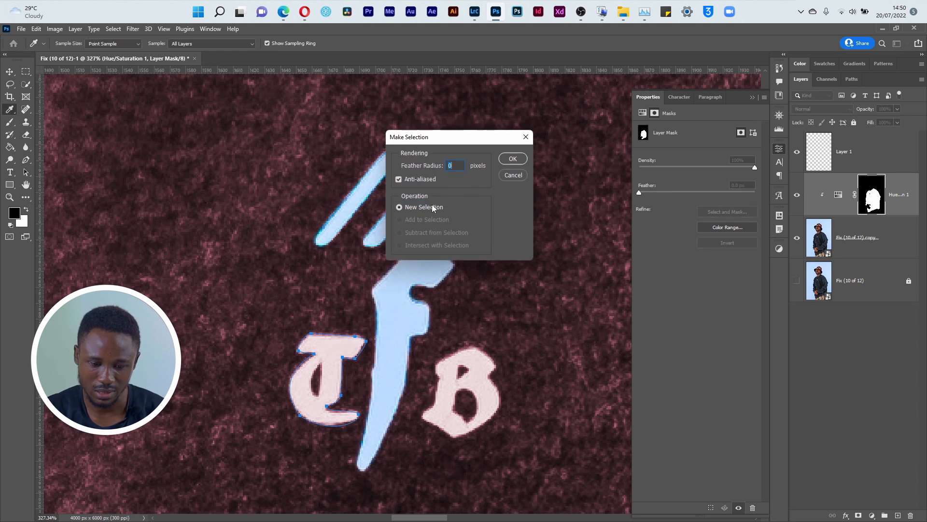
{"action": "key", "text": "Return"}
{"action": "key", "text": "g"}
{"action": "left_click", "coordinate": [336, 381]}
{"action": "key", "text": "ctrl+d"}
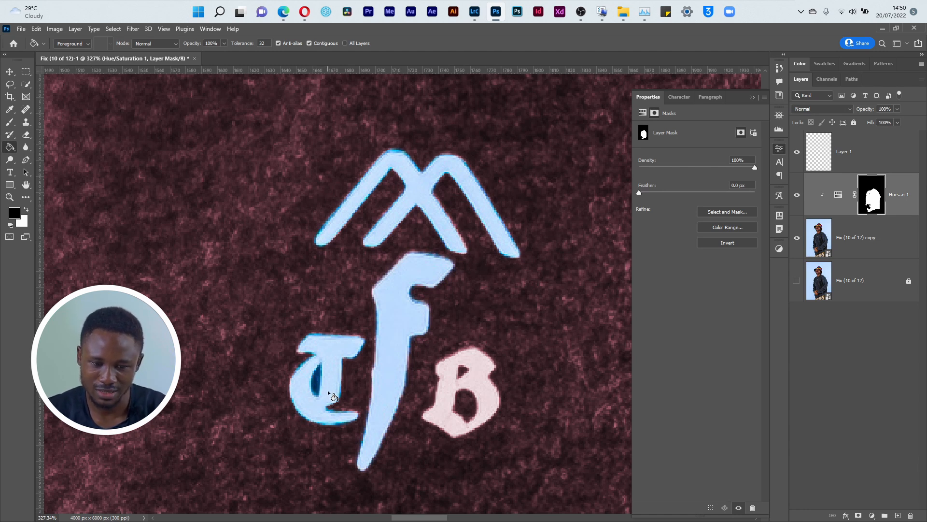
Step: Paint white on the mask inside the enclosed gap of the letter T with a 2 px brush to restore the shirt color
{"action": "key", "text": "b"}
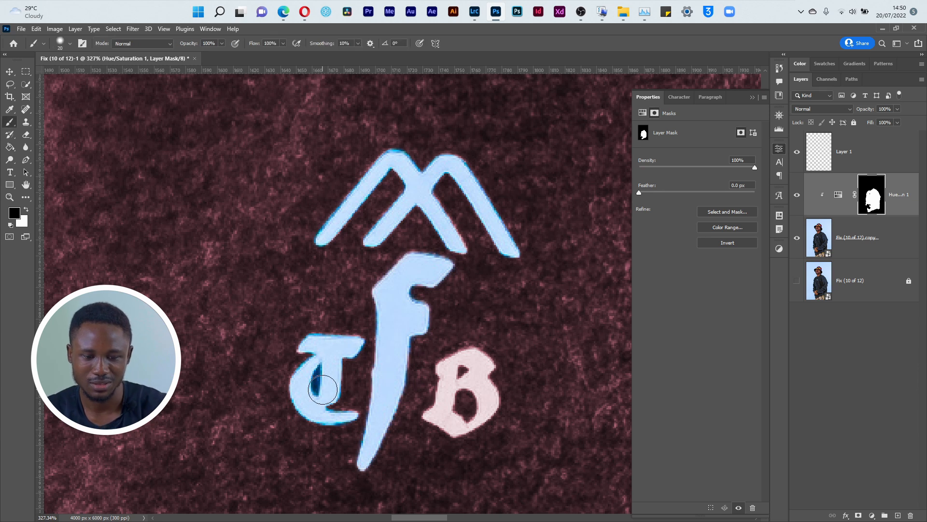
{"action": "key", "text": "bracketleft"}
{"action": "key", "text": "bracketleft"}
{"action": "key", "text": "bracketleft"}
{"action": "key", "text": "bracketleft"}
{"action": "key", "text": "bracketleft"}
{"action": "key", "text": "bracketleft"}
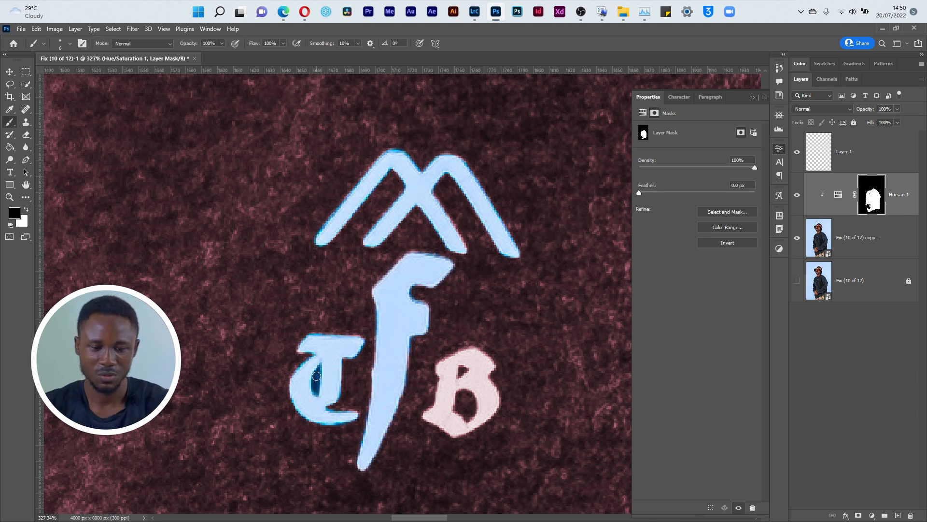
{"action": "key", "text": "x"}
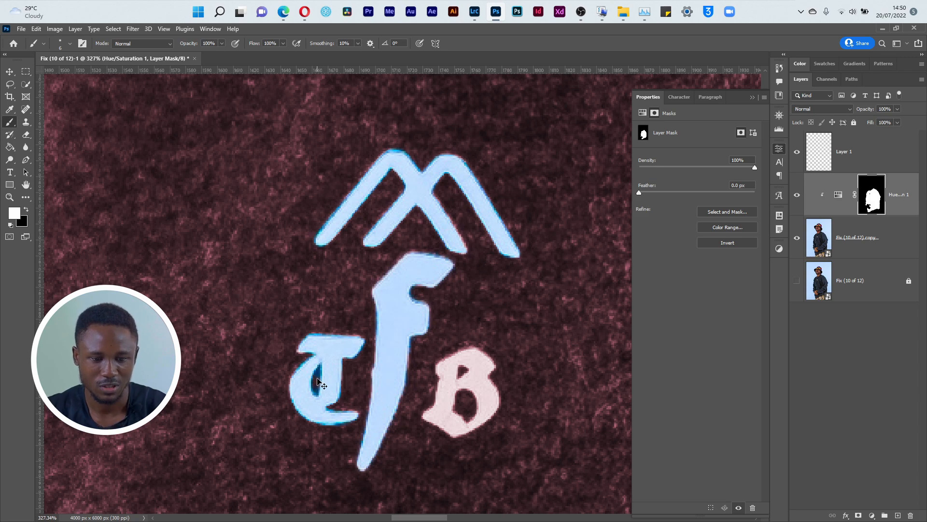
{"action": "key", "text": "ctrl+plus"}
{"action": "key", "text": "ctrl+plus"}
{"action": "key", "text": "ctrl+plus"}
{"action": "left_click_drag", "start_coordinate": [265, 429], "coordinate": [463, 346]}
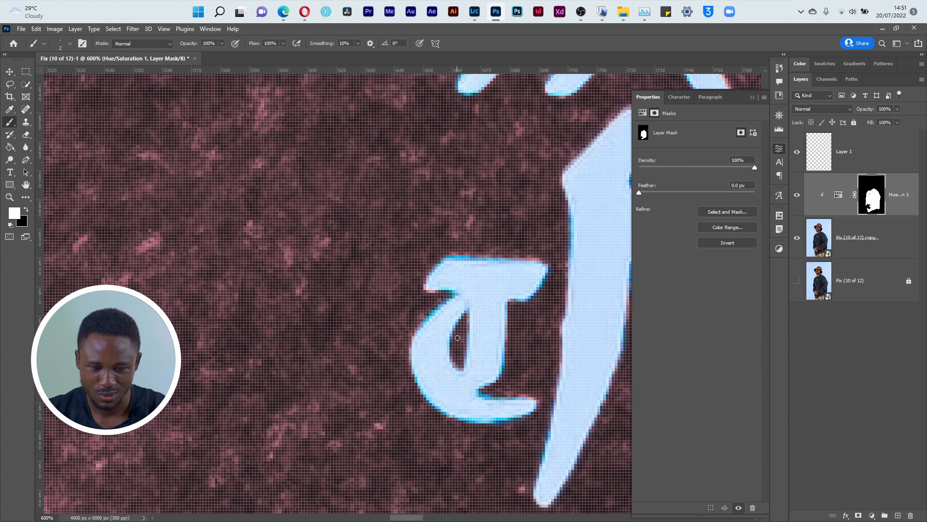
Step: Paint the letter B black on the Hue/Saturation mask with a 9 px brush, reduced to 5 px for the narrow parts
{"action": "scroll", "coordinate": [462, 340], "scroll_direction": "down", "scroll_amount": 4}
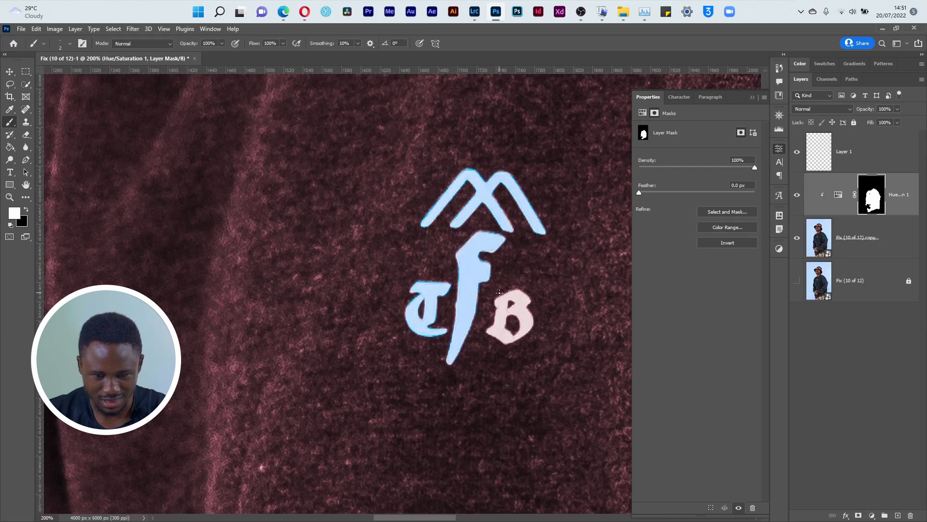
{"action": "key", "text": "z"}
{"action": "left_click_drag", "start_coordinate": [471, 281], "coordinate": [562, 362]}
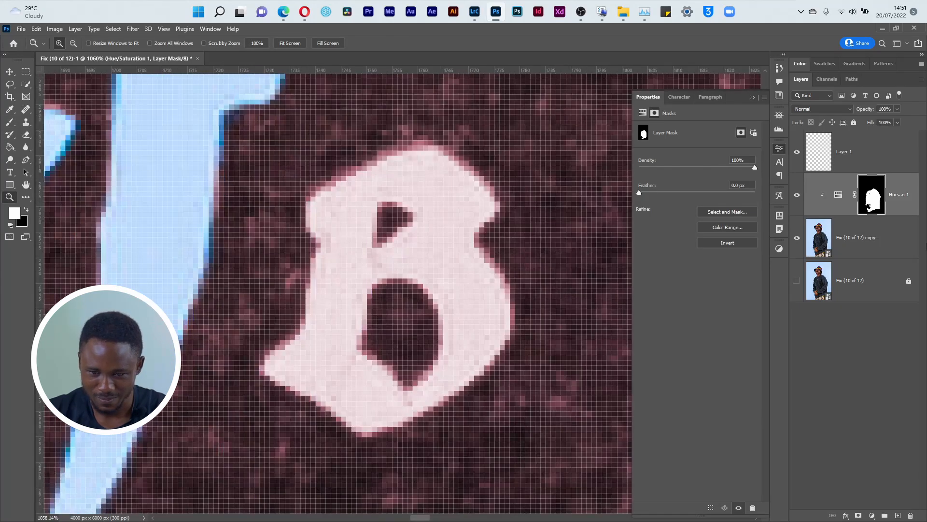
{"action": "key", "text": "b"}
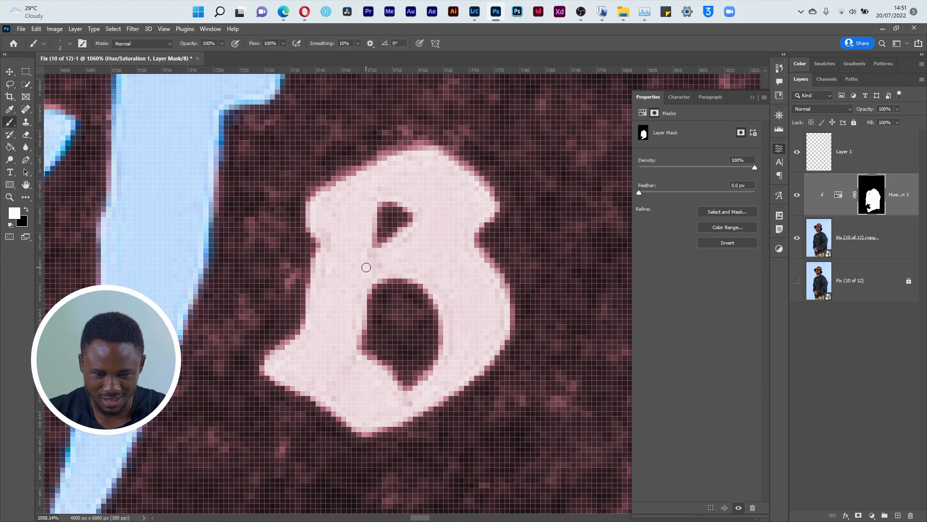
{"action": "key", "text": "bracketright"}
{"action": "key", "text": "bracketright"}
{"action": "key", "text": "bracketright"}
{"action": "key", "text": "bracketright"}
{"action": "key", "text": "bracketright"}
{"action": "key", "text": "bracketright"}
{"action": "key", "text": "bracketright"}
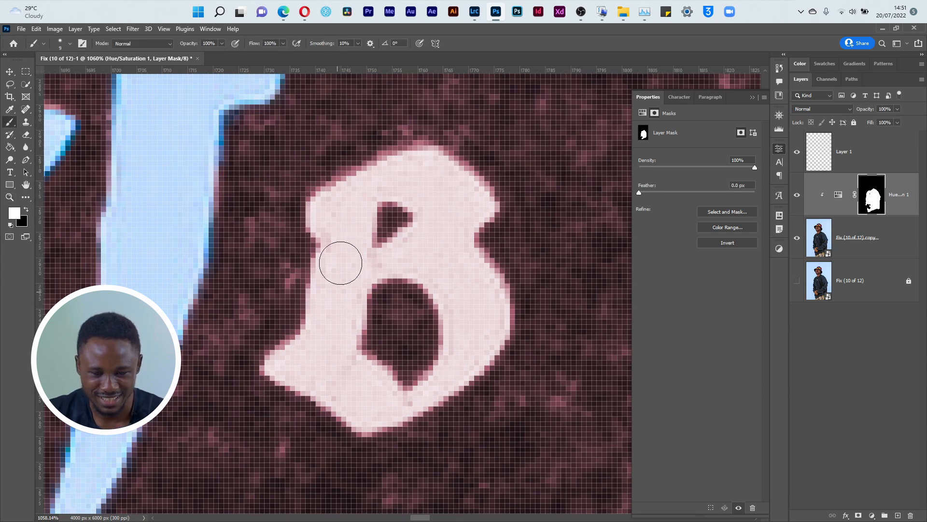
{"action": "key", "text": "x"}
{"action": "left_click", "coordinate": [342, 233]}
{"action": "mouse_move", "coordinate": [343, 232]}
{"action": "left_mouse_down"}
{"action": "mouse_move", "coordinate": [339, 308]}
{"action": "mouse_move", "coordinate": [317, 359]}
{"action": "mouse_move", "coordinate": [359, 390]}
{"action": "mouse_move", "coordinate": [345, 352]}
{"action": "mouse_move", "coordinate": [385, 392]}
{"action": "mouse_move", "coordinate": [410, 402]}
{"action": "mouse_move", "coordinate": [441, 381]}
{"action": "mouse_move", "coordinate": [436, 395]}
{"action": "mouse_move", "coordinate": [461, 354]}
{"action": "mouse_move", "coordinate": [464, 325]}
{"action": "mouse_move", "coordinate": [455, 327]}
{"action": "mouse_move", "coordinate": [449, 294]}
{"action": "mouse_move", "coordinate": [428, 270]}
{"action": "mouse_move", "coordinate": [441, 286]}
{"action": "mouse_move", "coordinate": [390, 269]}
{"action": "mouse_move", "coordinate": [362, 286]}
{"action": "mouse_move", "coordinate": [385, 253]}
{"action": "mouse_move", "coordinate": [406, 252]}
{"action": "mouse_move", "coordinate": [421, 237]}
{"action": "mouse_move", "coordinate": [396, 254]}
{"action": "mouse_move", "coordinate": [425, 218]}
{"action": "mouse_move", "coordinate": [424, 199]}
{"action": "mouse_move", "coordinate": [368, 195]}
{"action": "mouse_move", "coordinate": [362, 234]}
{"action": "mouse_move", "coordinate": [353, 208]}
{"action": "mouse_move", "coordinate": [338, 207]}
{"action": "mouse_move", "coordinate": [320, 224]}
{"action": "mouse_move", "coordinate": [319, 205]}
{"action": "mouse_move", "coordinate": [414, 151]}
{"action": "mouse_move", "coordinate": [476, 187]}
{"action": "mouse_move", "coordinate": [486, 206]}
{"action": "mouse_move", "coordinate": [474, 212]}
{"action": "mouse_move", "coordinate": [443, 180]}
{"action": "mouse_move", "coordinate": [420, 173]}
{"action": "mouse_move", "coordinate": [412, 182]}
{"action": "mouse_move", "coordinate": [466, 211]}
{"action": "mouse_move", "coordinate": [455, 240]}
{"action": "mouse_move", "coordinate": [449, 209]}
{"action": "mouse_move", "coordinate": [432, 251]}
{"action": "mouse_move", "coordinate": [413, 252]}
{"action": "mouse_move", "coordinate": [462, 269]}
{"action": "mouse_move", "coordinate": [459, 251]}
{"action": "mouse_move", "coordinate": [495, 292]}
{"action": "mouse_move", "coordinate": [487, 344]}
{"action": "mouse_move", "coordinate": [483, 292]}
{"action": "mouse_move", "coordinate": [468, 362]}
{"action": "mouse_move", "coordinate": [377, 422]}
{"action": "mouse_move", "coordinate": [385, 408]}
{"action": "mouse_move", "coordinate": [364, 420]}
{"action": "mouse_move", "coordinate": [277, 367]}
{"action": "mouse_move", "coordinate": [305, 339]}
{"action": "left_mouse_up"}
{"action": "key", "text": "bracketleft"}
{"action": "key", "text": "bracketleft"}
{"action": "key", "text": "bracketleft"}
{"action": "key", "text": "bracketleft"}
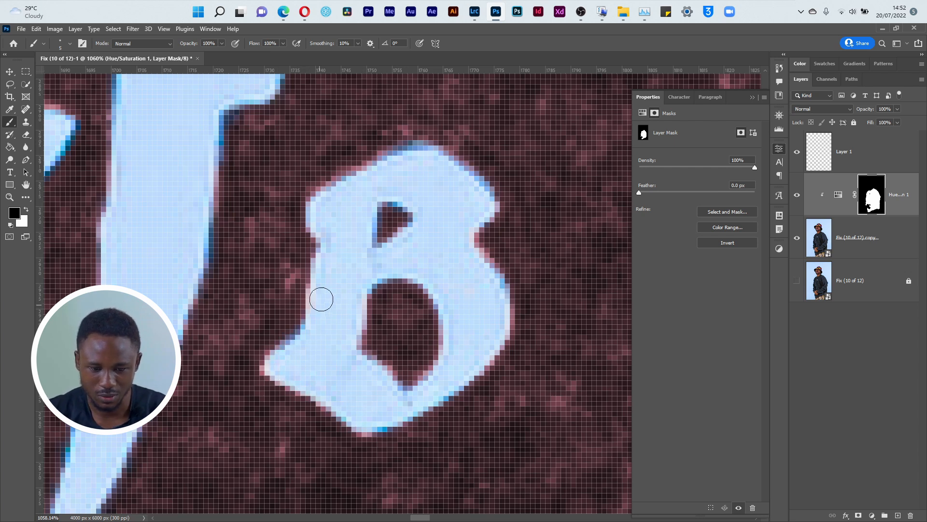
{"action": "key", "text": "x"}
{"action": "mouse_move", "coordinate": [331, 281]}
{"action": "left_mouse_down"}
{"action": "mouse_move", "coordinate": [331, 330]}
{"action": "mouse_move", "coordinate": [359, 187]}
{"action": "mouse_move", "coordinate": [345, 233]}
{"action": "mouse_move", "coordinate": [342, 214]}
{"action": "left_mouse_up"}
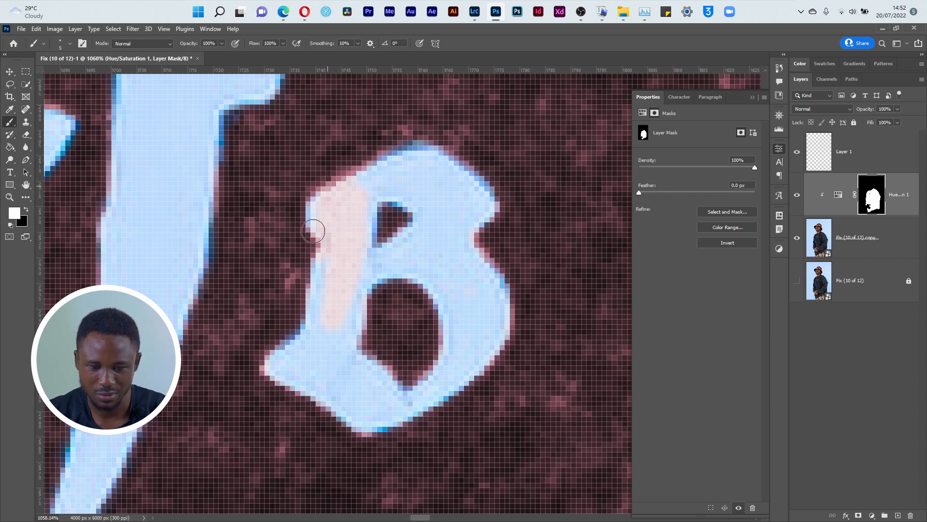
{"action": "key", "text": "ctrl+z"}
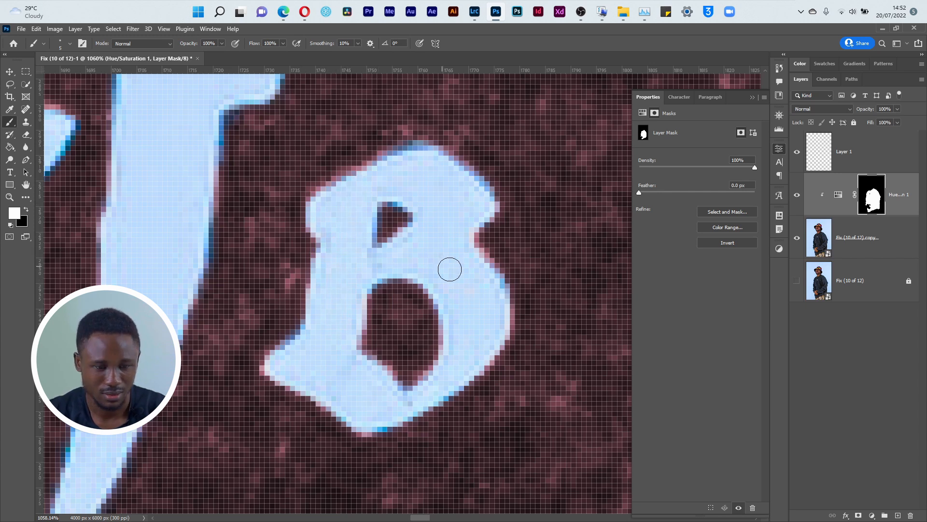
Step: Export the image as a PNG named PinkishPurple000.png in the Shoot B folder
{"action": "key", "text": "ctrl+0"}
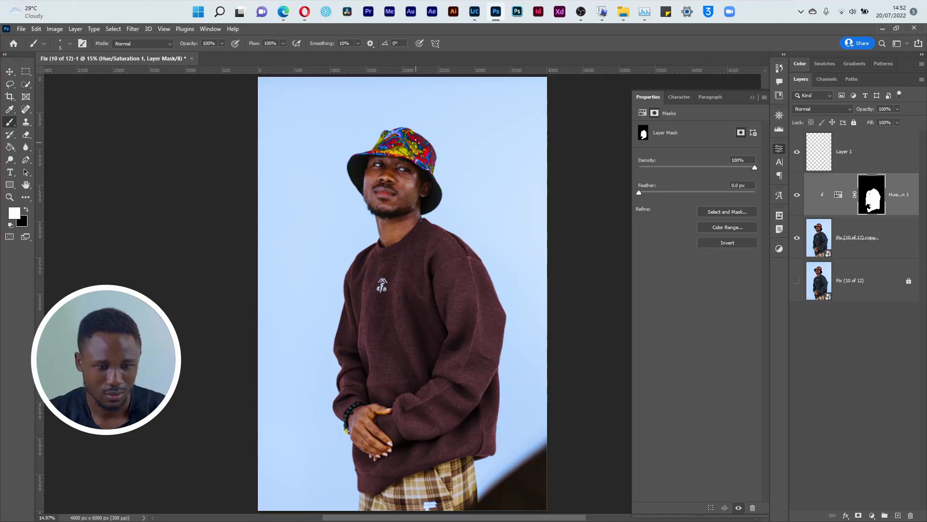
{"action": "left_click", "coordinate": [21, 29]}
{"action": "mouse_move", "coordinate": [72, 180]}
{"action": "left_click", "coordinate": [160, 178]}
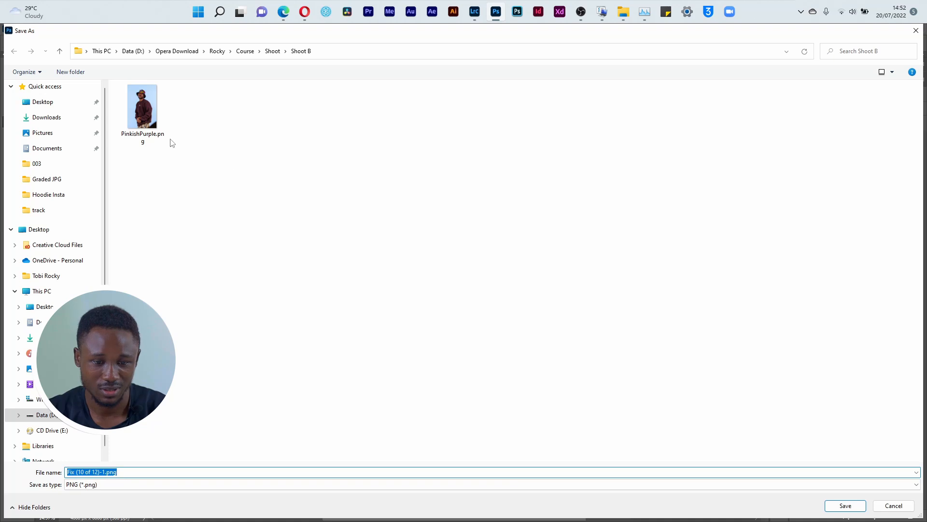
{"action": "left_click", "coordinate": [159, 138]}
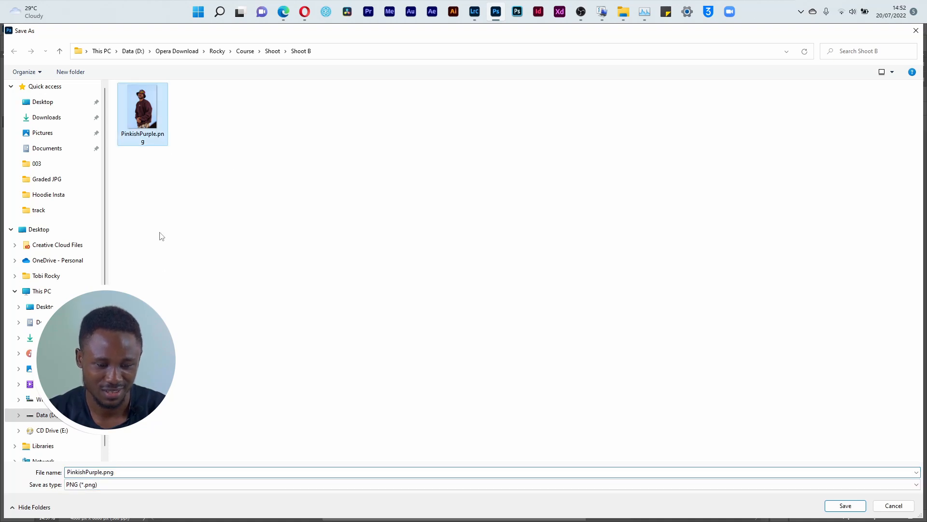
{"action": "left_click", "coordinate": [102, 473]}
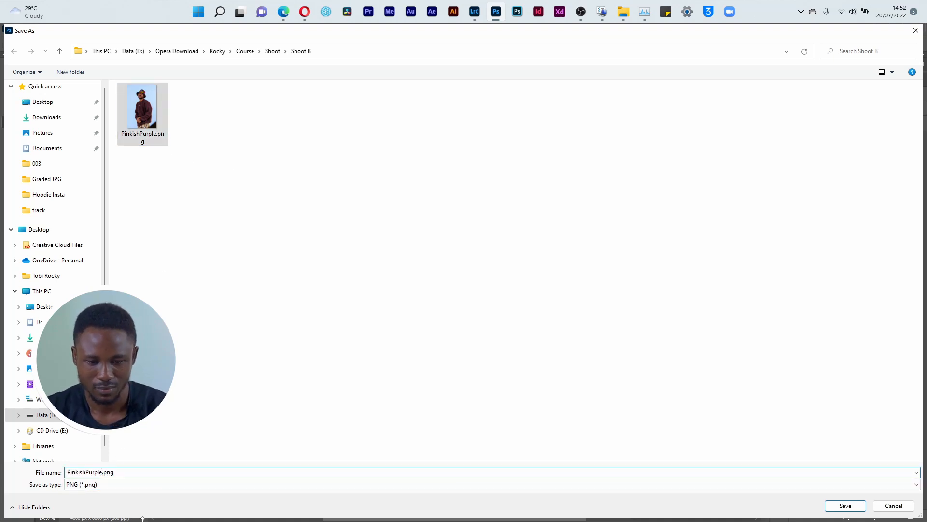
{"action": "type", "text": "000"}
{"action": "key", "text": "Return"}
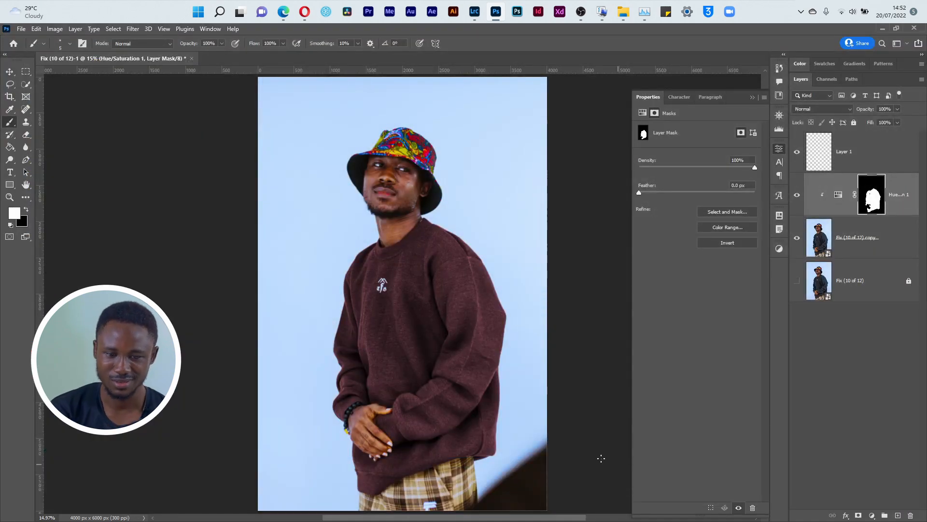
Step: Recolor the shirt teal in the Hue/Saturation adjustment with Hue 189, Saturation 80 and Lightness -24
{"action": "left_click", "coordinate": [838, 195]}
{"action": "left_click_drag", "start_coordinate": [747, 168], "coordinate": [702, 172]}
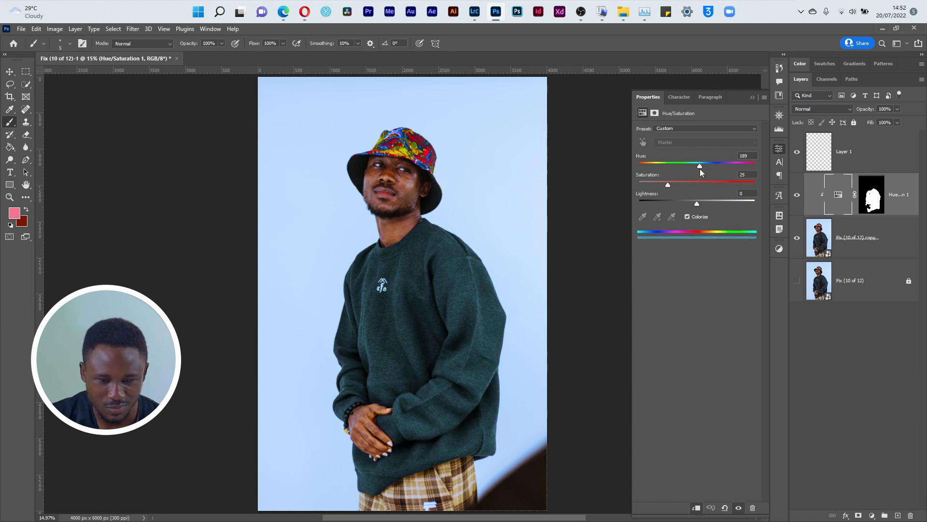
{"action": "left_click_drag", "start_coordinate": [680, 185], "coordinate": [733, 185]}
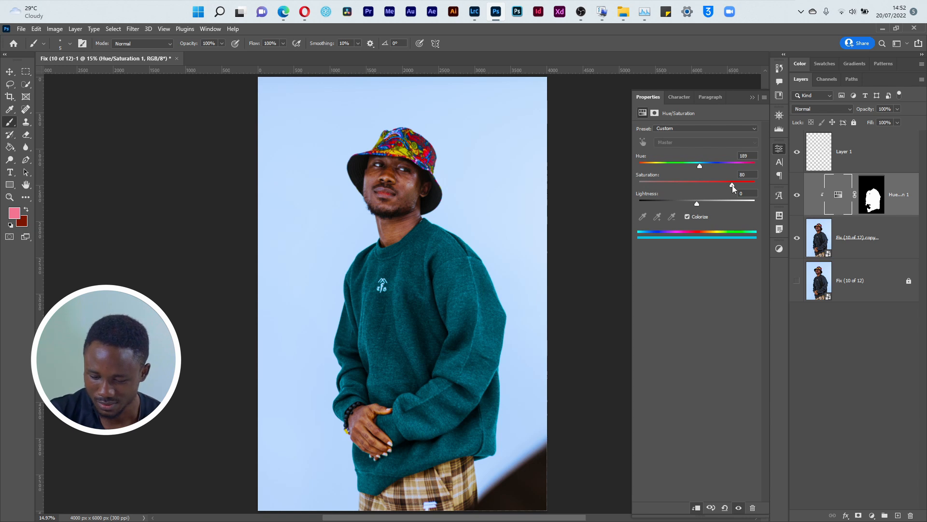
{"action": "mouse_move", "coordinate": [697, 203]}
{"action": "left_mouse_down"}
{"action": "mouse_move", "coordinate": [675, 204]}
{"action": "mouse_move", "coordinate": [709, 204]}
{"action": "mouse_move", "coordinate": [674, 210]}
{"action": "mouse_move", "coordinate": [681, 214]}
{"action": "left_mouse_up"}
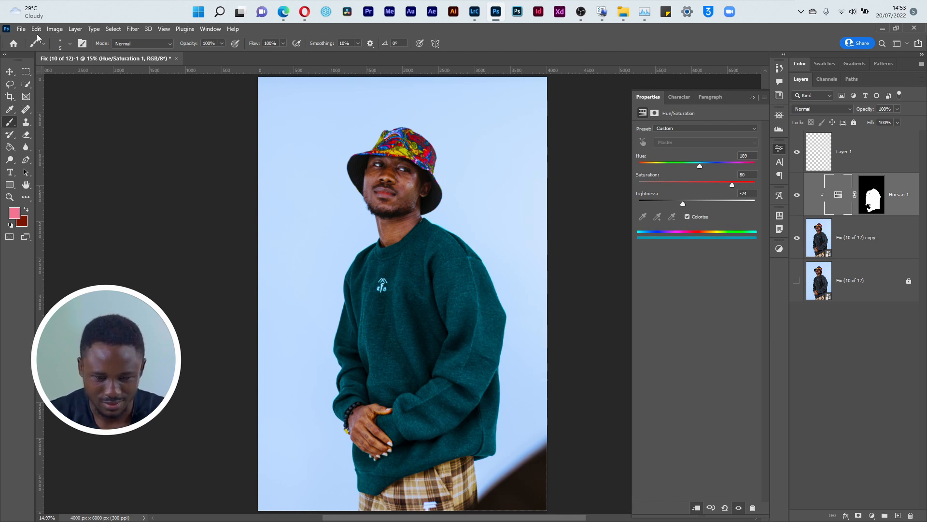
Step: Export the teal version as a PNG named BlueVariation in the Shoot B folder
{"action": "left_click", "coordinate": [21, 29]}
{"action": "mouse_move", "coordinate": [86, 182]}
{"action": "left_click", "coordinate": [144, 174]}
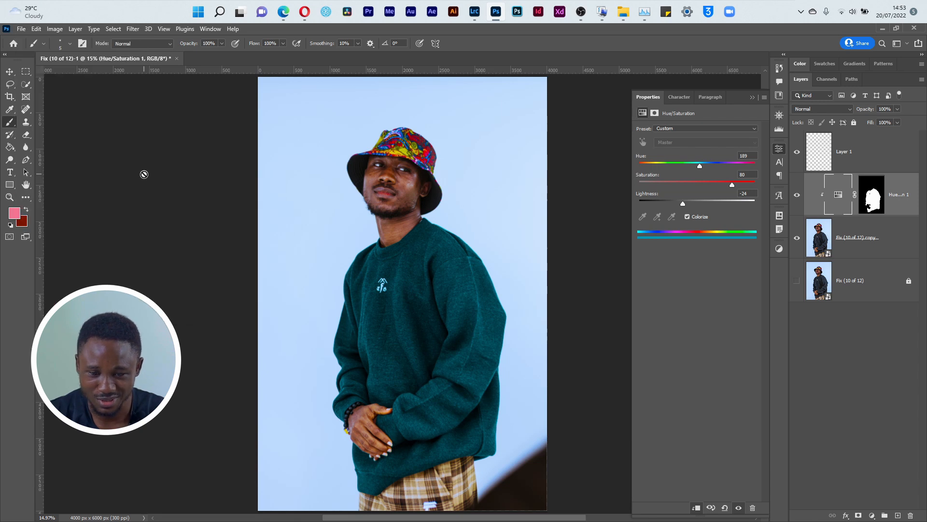
{"action": "left_click", "coordinate": [21, 29]}
{"action": "mouse_move", "coordinate": [115, 178]}
{"action": "left_click", "coordinate": [144, 179]}
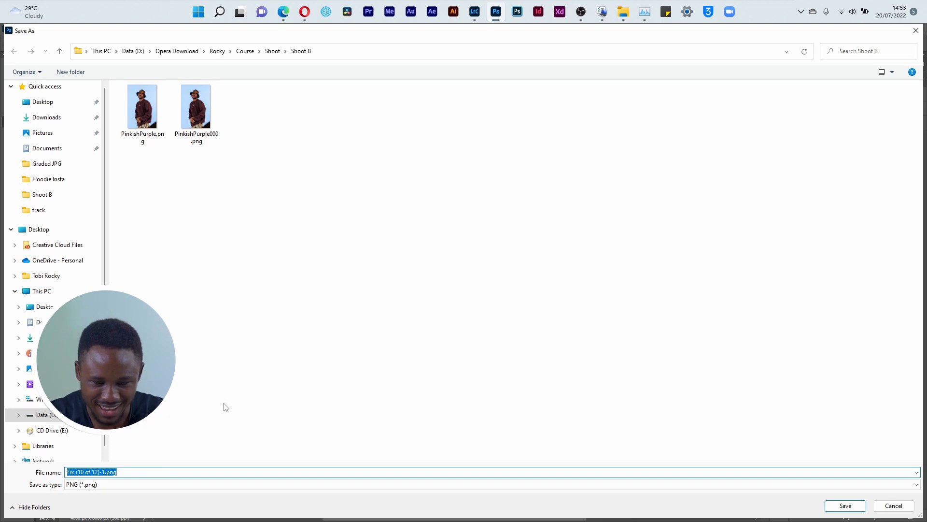
{"action": "type", "text": "BlueVariation"}
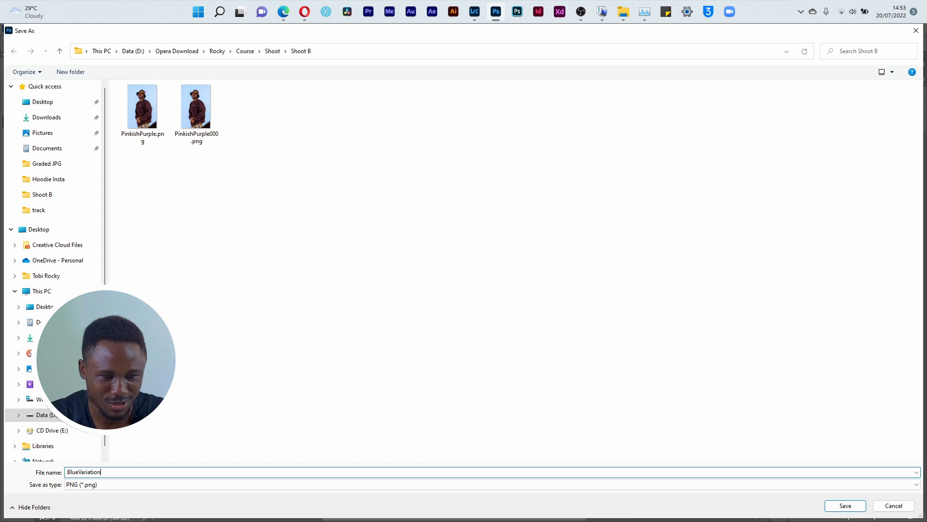
{"action": "key", "text": "Return"}
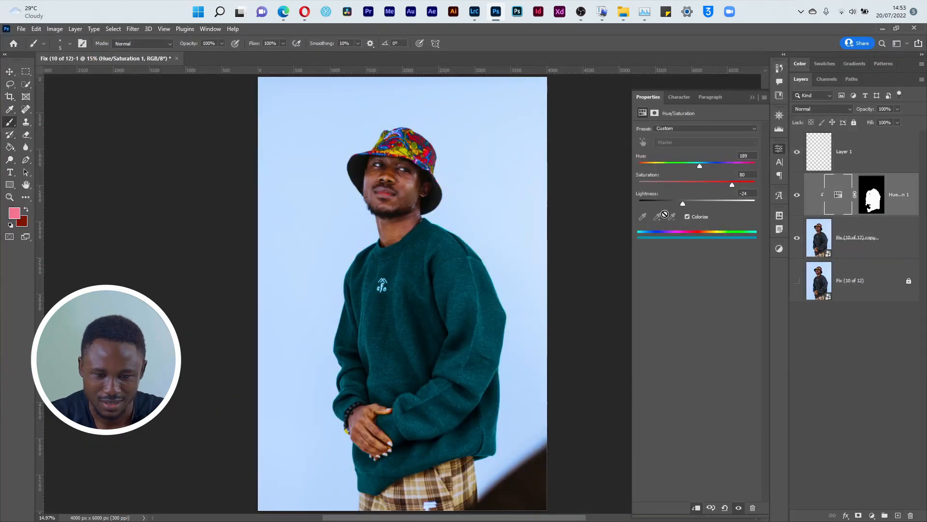
Step: Turn Colorize off and on to reset the adjustment, and recolor the shirt green with Hue 159, Saturation 25 and Lightness 0
{"action": "left_click_drag", "start_coordinate": [684, 204], "coordinate": [717, 164]}
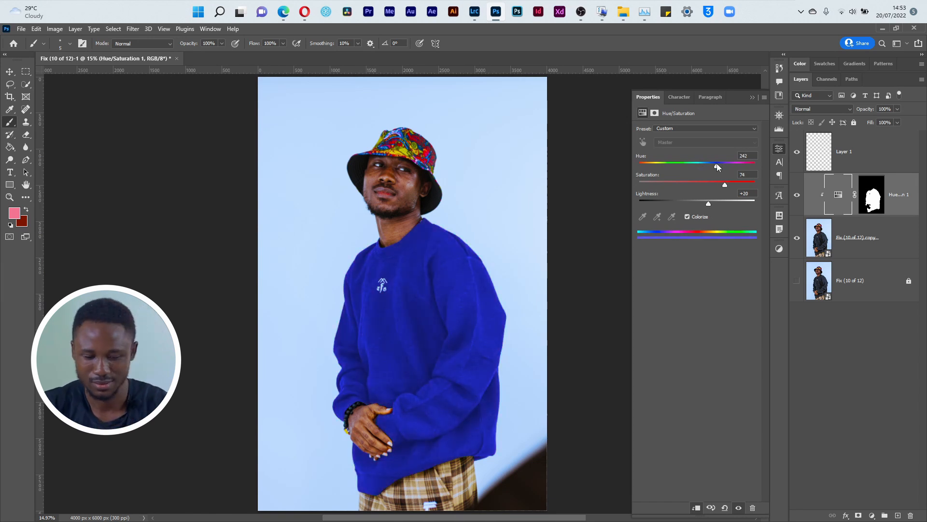
{"action": "left_click_drag", "start_coordinate": [709, 205], "coordinate": [690, 203]}
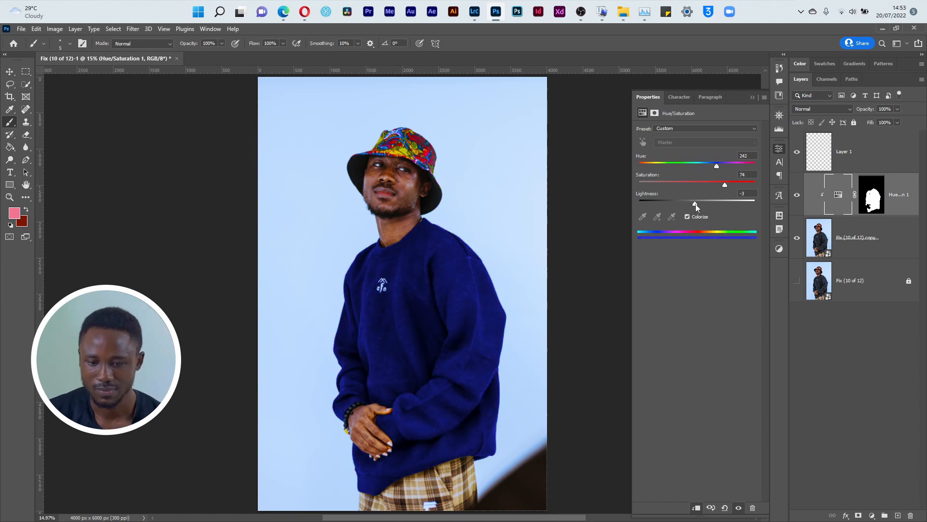
{"action": "left_click", "coordinate": [708, 216]}
{"action": "left_click", "coordinate": [709, 217]}
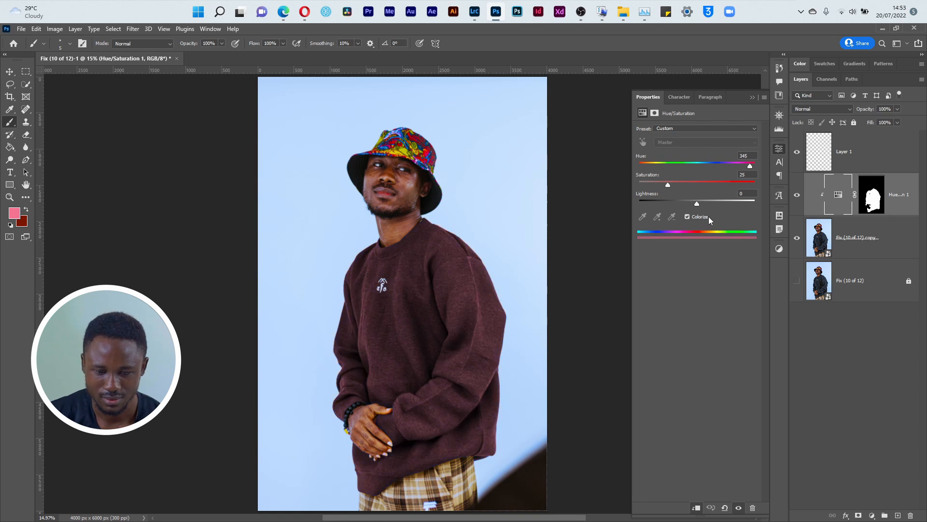
{"action": "left_click_drag", "start_coordinate": [752, 168], "coordinate": [692, 182]}
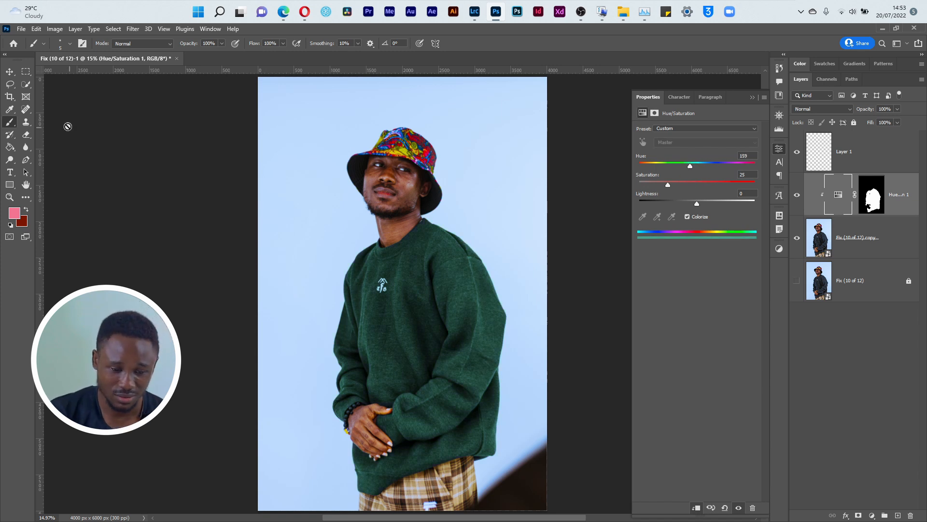
Step: Export the green version as a PNG named PinkishPurple001.png in the Shoot B folder
{"action": "left_click", "coordinate": [21, 29]}
{"action": "mouse_move", "coordinate": [96, 178]}
{"action": "left_click", "coordinate": [160, 178]}
{"action": "left_click", "coordinate": [248, 140]}
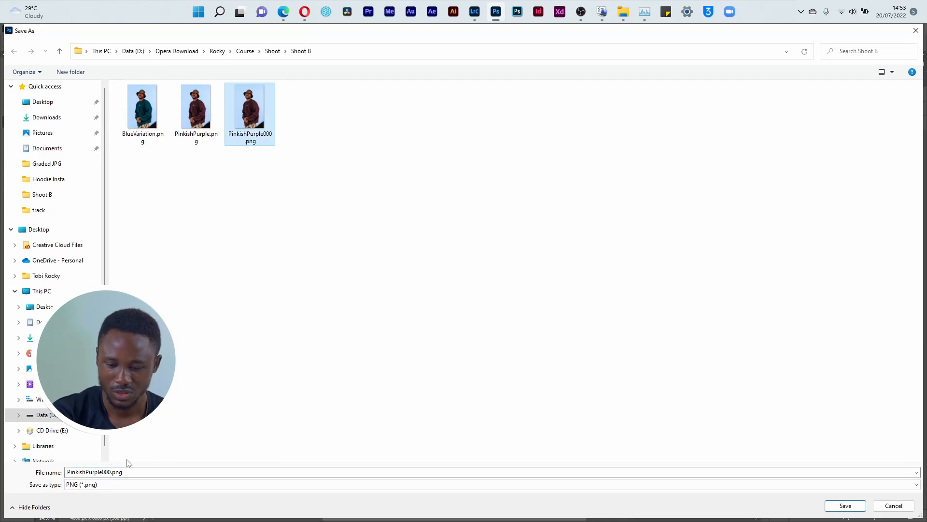
{"action": "left_click", "coordinate": [110, 475]}
{"action": "key", "text": "BackSpace"}
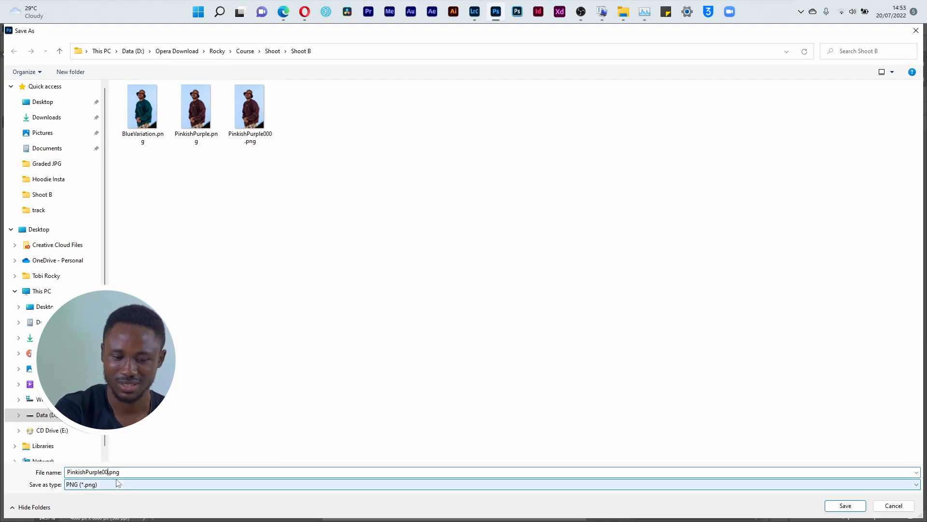
{"action": "type", "text": "1"}
{"action": "key", "text": "Return"}
Step: Recolor the shirt olive with Hue 63 and Saturation 30, and export it as PinkishPurple002.png
{"action": "left_click_drag", "start_coordinate": [691, 163], "coordinate": [674, 184]}
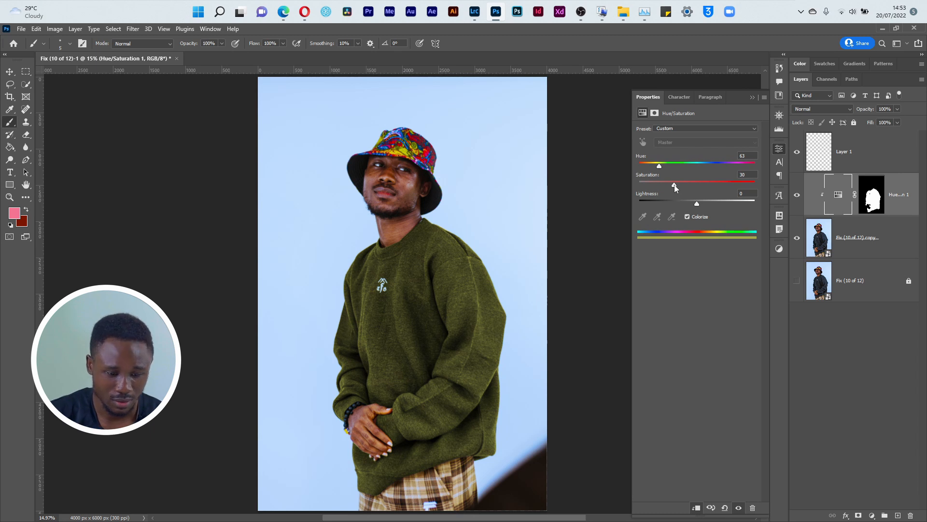
{"action": "left_click", "coordinate": [21, 29]}
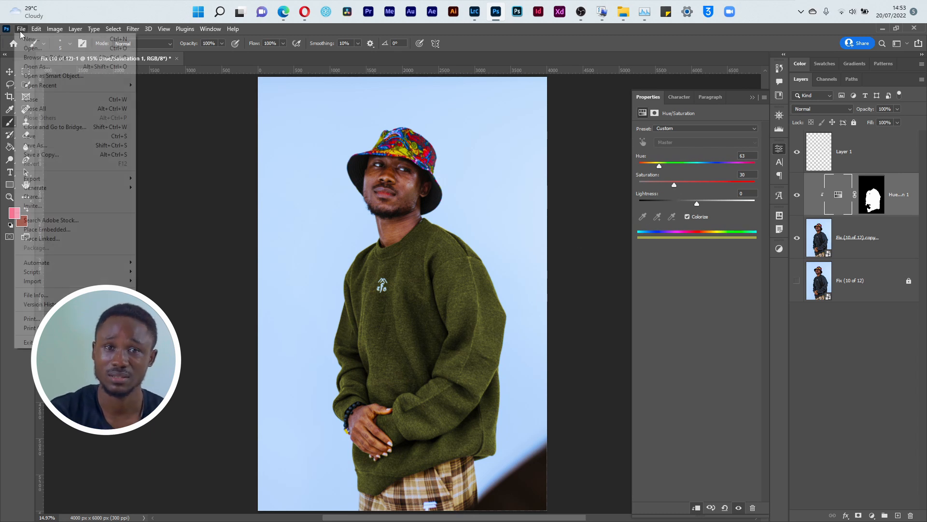
{"action": "mouse_move", "coordinate": [104, 179]}
{"action": "left_click", "coordinate": [159, 179]}
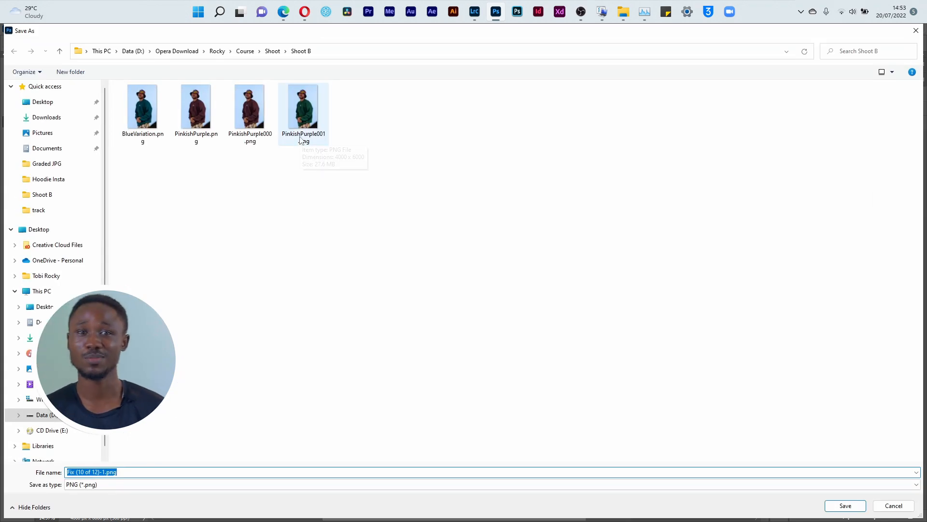
{"action": "left_click", "coordinate": [304, 109]}
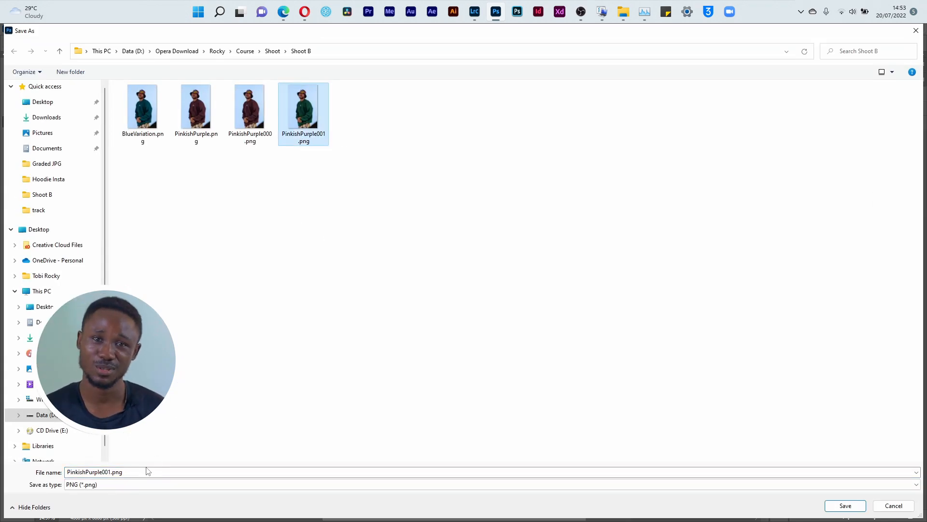
{"action": "left_click", "coordinate": [113, 472]}
{"action": "left_click", "coordinate": [111, 472]}
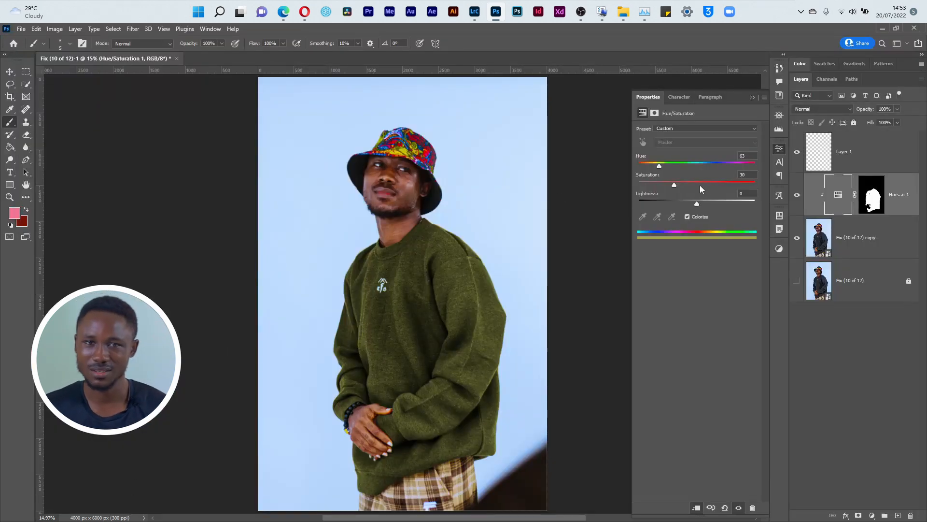
Step: Recolor the shirt reddish brown by setting the Hue to 3, and export it as PinkishPurple003.png
{"action": "left_click_drag", "start_coordinate": [660, 166], "coordinate": [640, 168]}
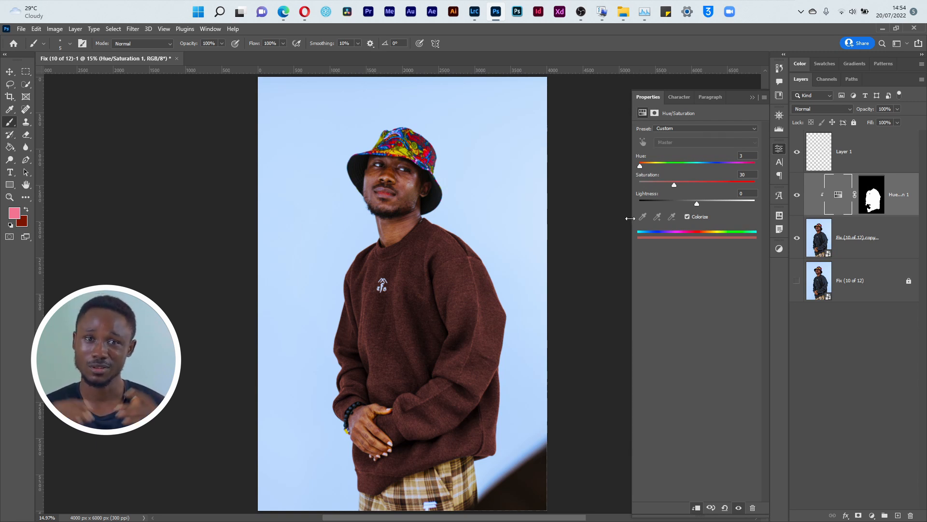
{"action": "left_click", "coordinate": [21, 29]}
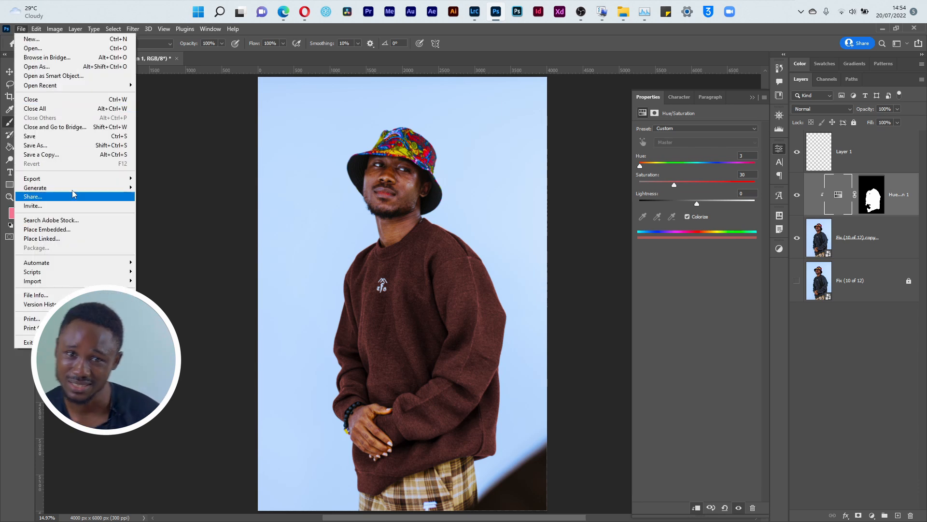
{"action": "mouse_move", "coordinate": [73, 179]}
{"action": "left_click", "coordinate": [154, 180]}
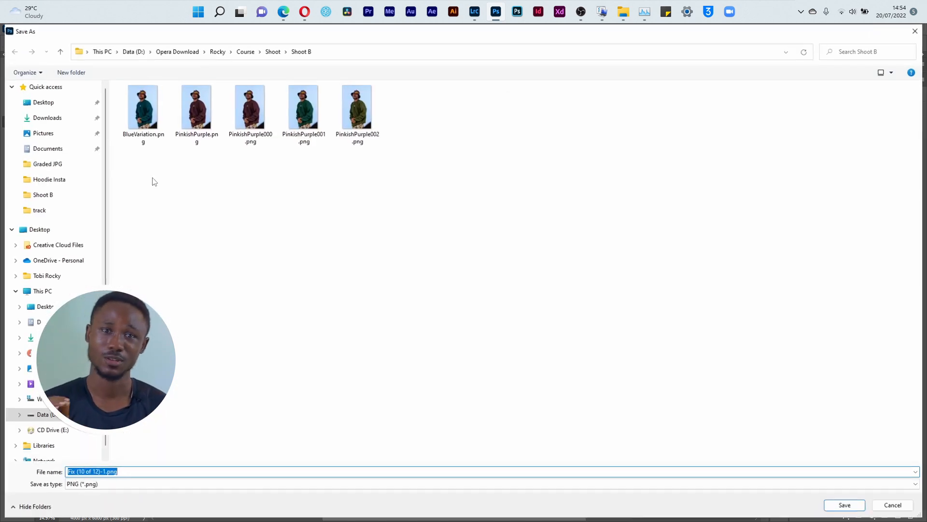
{"action": "left_click", "coordinate": [351, 135]}
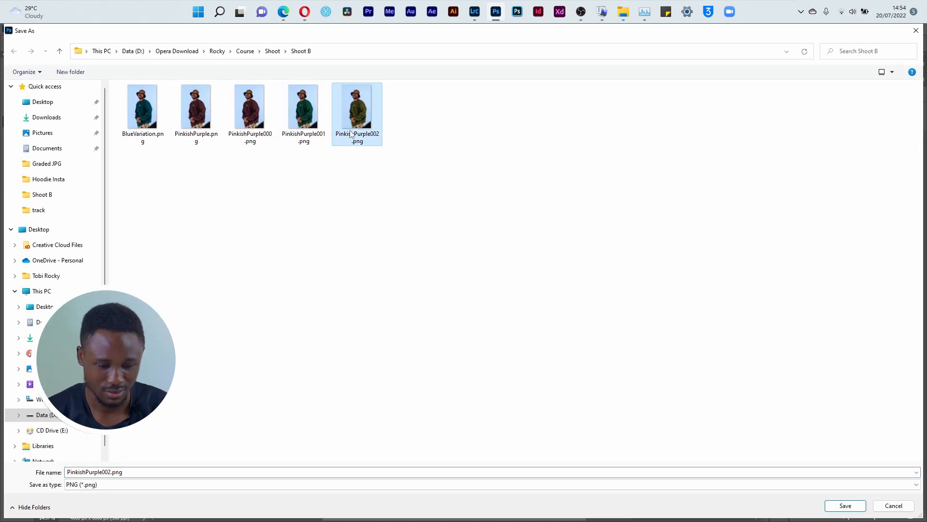
{"action": "double_click", "coordinate": [107, 472]}
{"action": "left_click", "coordinate": [107, 472]}
{"action": "key", "text": "Delete"}
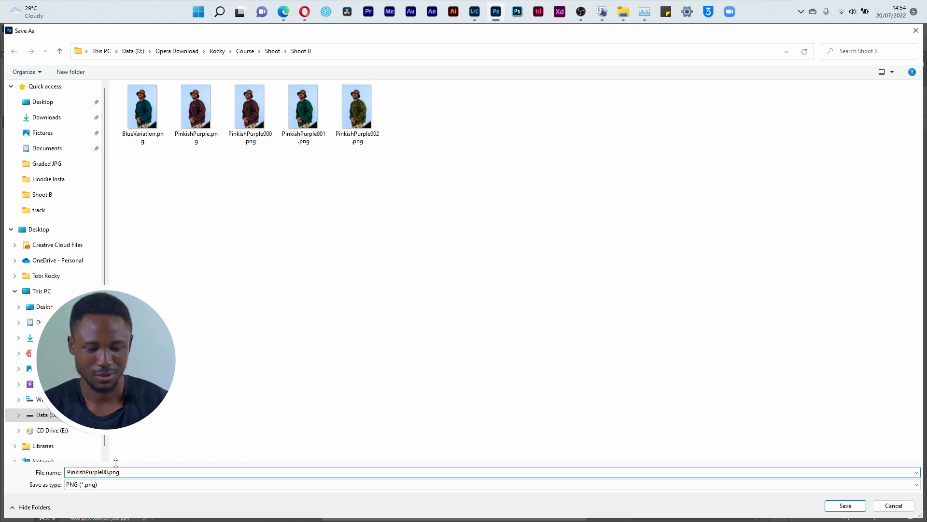
{"action": "type", "text": "3"}
{"action": "key", "text": "Return"}
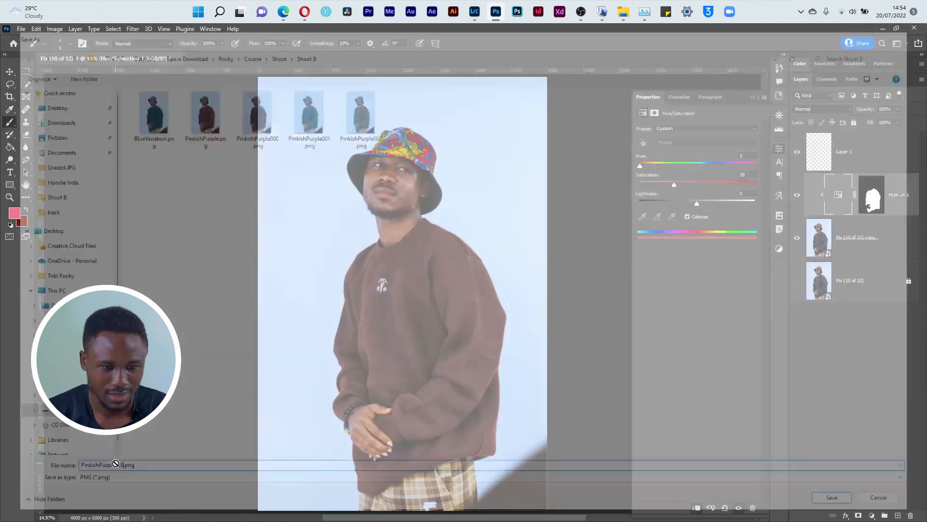
Step: Recolor the shirt deep blue in the Hue/Saturation adjustment with Hue 235, Saturation 82 and Lightness -12
{"action": "left_click_drag", "start_coordinate": [640, 165], "coordinate": [680, 166]}
{"action": "left_click_drag", "start_coordinate": [693, 167], "coordinate": [717, 184]}
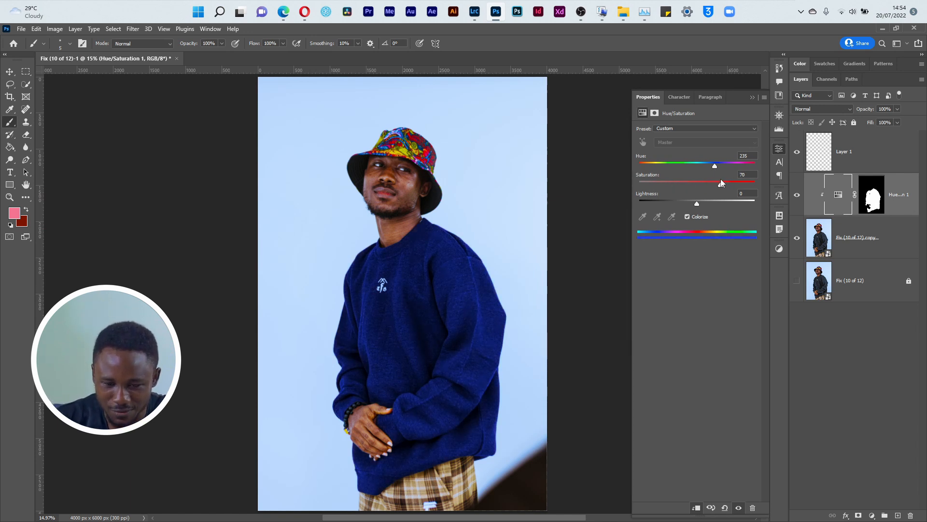
{"action": "left_click_drag", "start_coordinate": [738, 186], "coordinate": [680, 204]}
{"action": "left_click", "coordinate": [698, 204]}
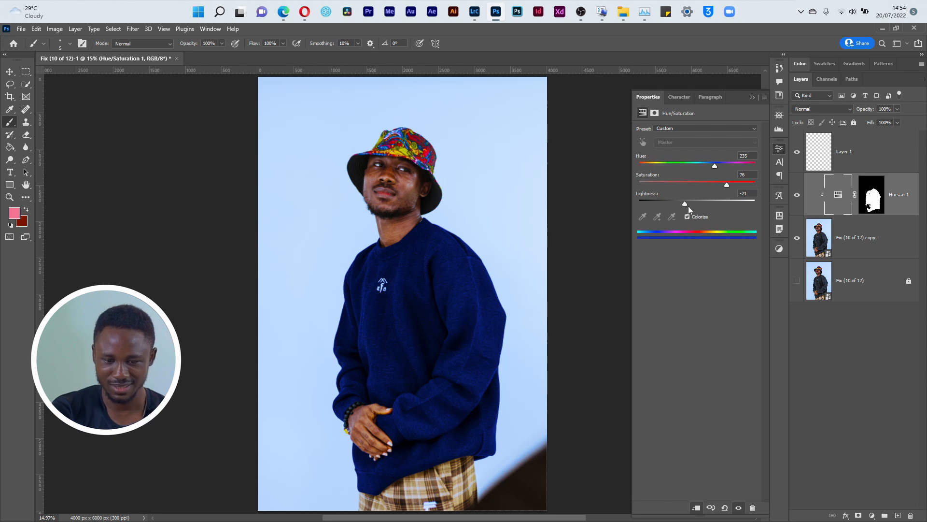
{"action": "left_click_drag", "start_coordinate": [688, 204], "coordinate": [732, 184]}
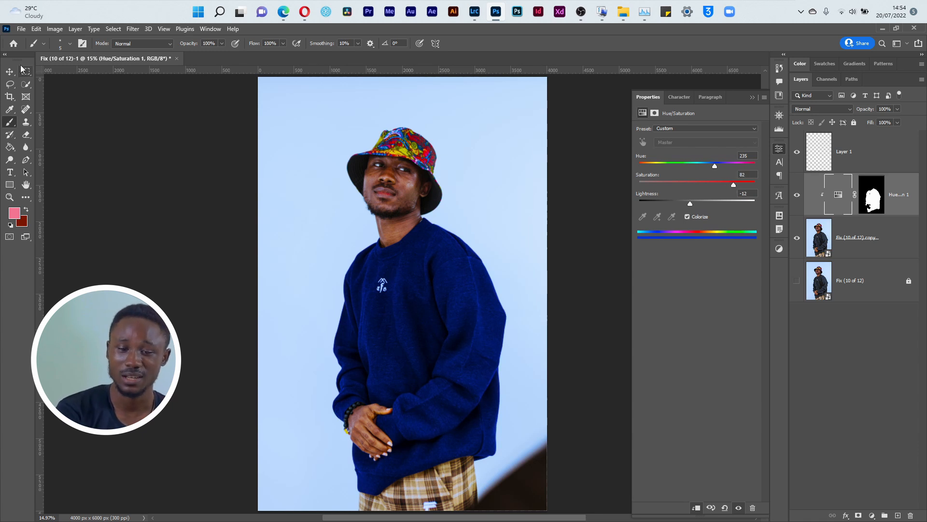
Step: Export the deep blue shirt version as a PNG named PinkishPurple004.png in the Shoot B folder
{"action": "left_click", "coordinate": [22, 29]}
{"action": "mouse_move", "coordinate": [68, 178]}
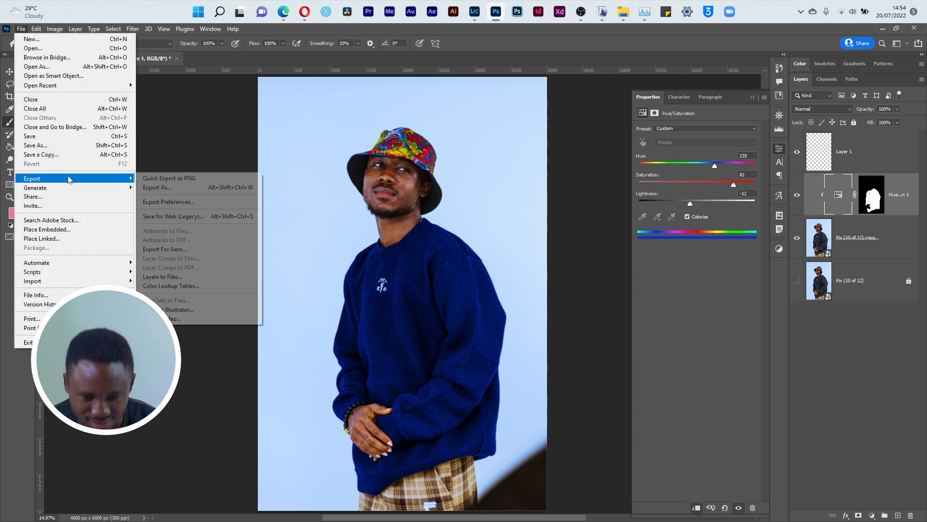
{"action": "left_click", "coordinate": [154, 180]}
{"action": "left_click", "coordinate": [388, 142]}
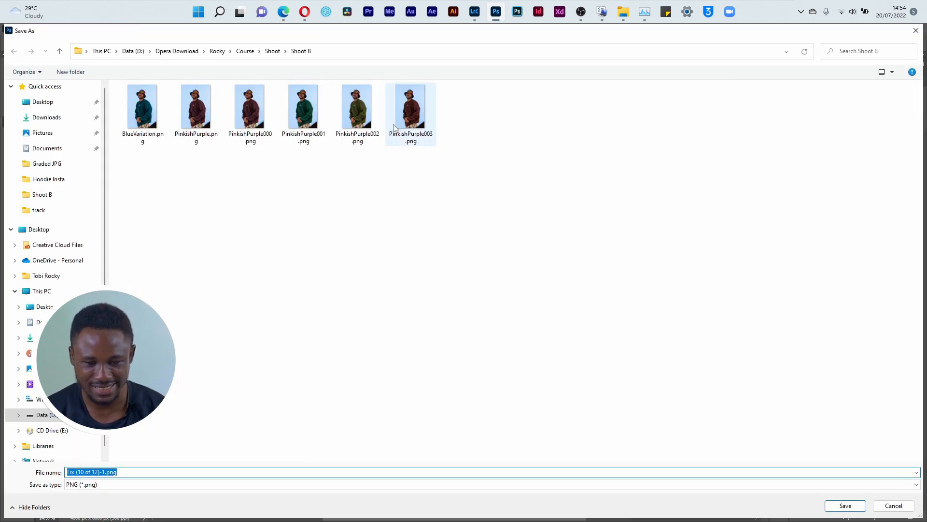
{"action": "left_click", "coordinate": [112, 470]}
{"action": "left_click", "coordinate": [113, 472]}
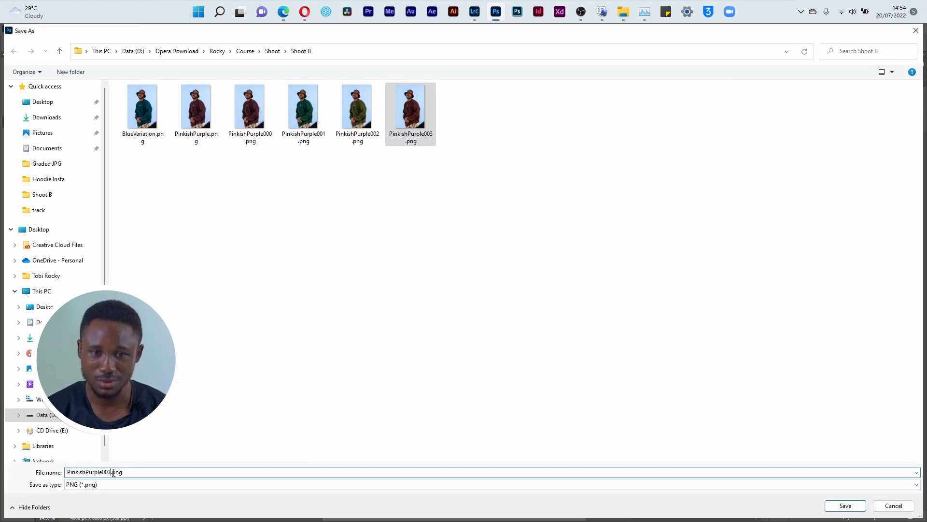
{"action": "key", "text": "BackSpace"}
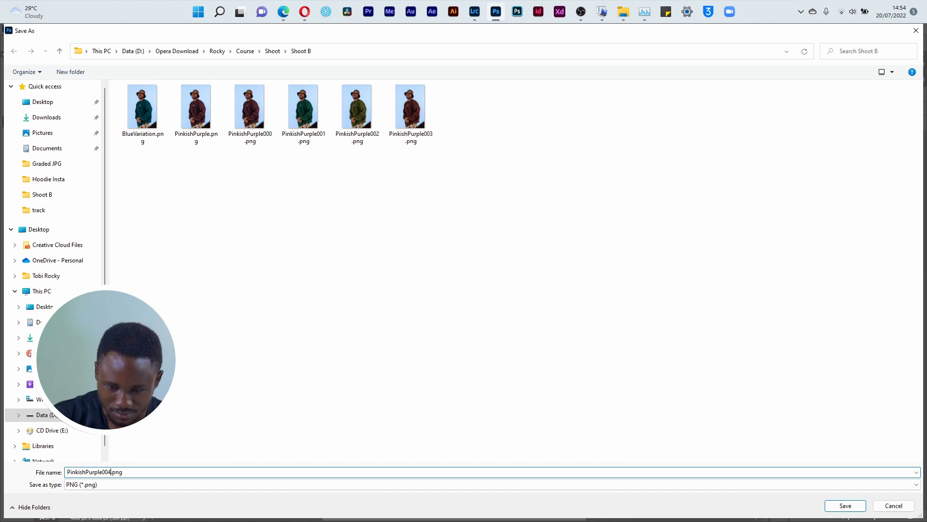
{"action": "key", "text": "Return"}
Step: Set the Hue/Saturation Saturation to 47 and try to export the version as PinkishPurple004.png, declining to replace the existing file
{"action": "left_click_drag", "start_coordinate": [734, 191], "coordinate": [698, 192]}
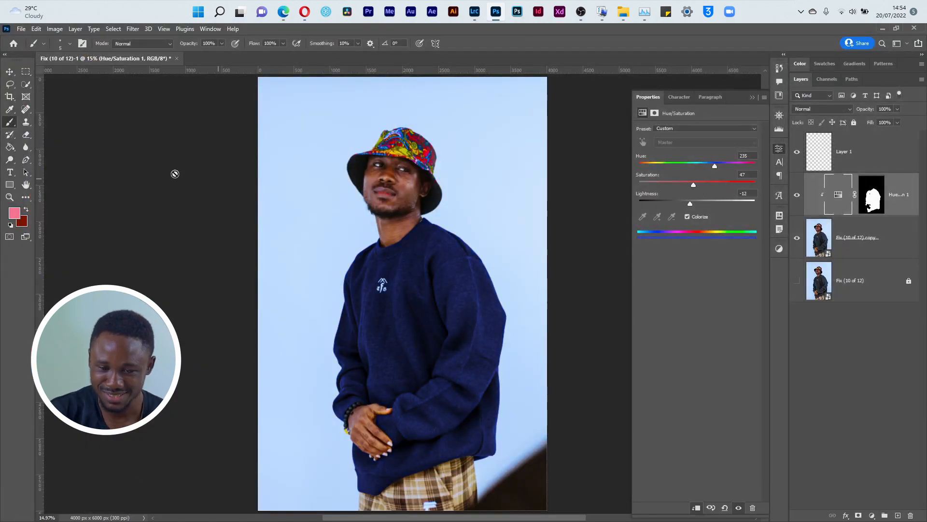
{"action": "left_click", "coordinate": [21, 29]}
{"action": "mouse_move", "coordinate": [92, 178]}
{"action": "left_click", "coordinate": [154, 177]}
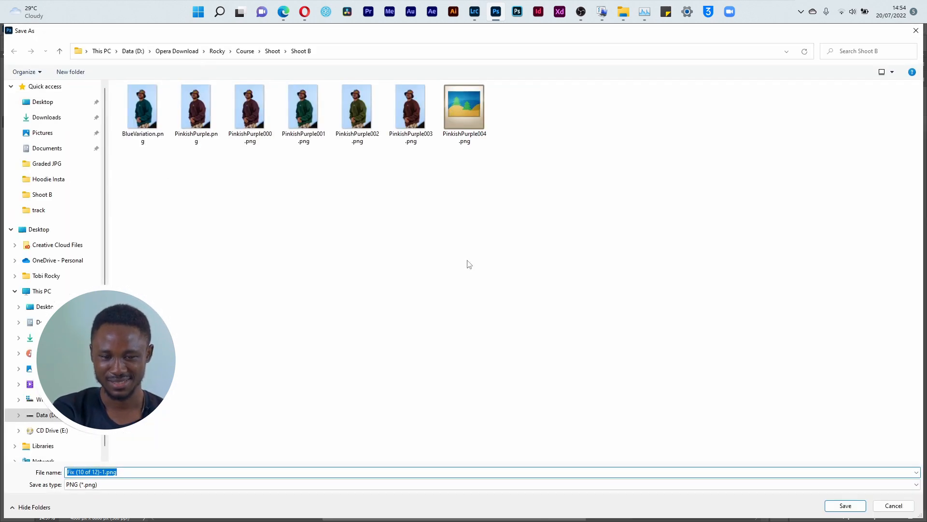
{"action": "left_click", "coordinate": [474, 123]}
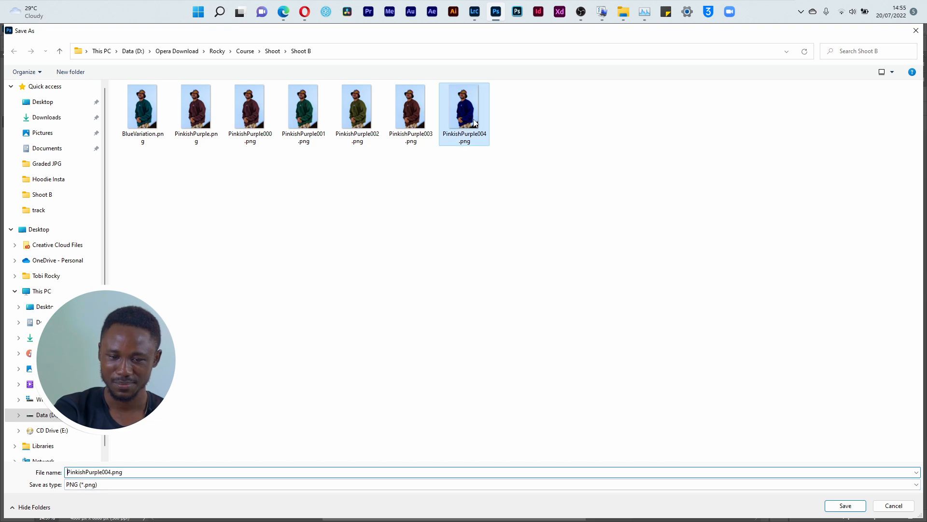
{"action": "left_click", "coordinate": [113, 472]}
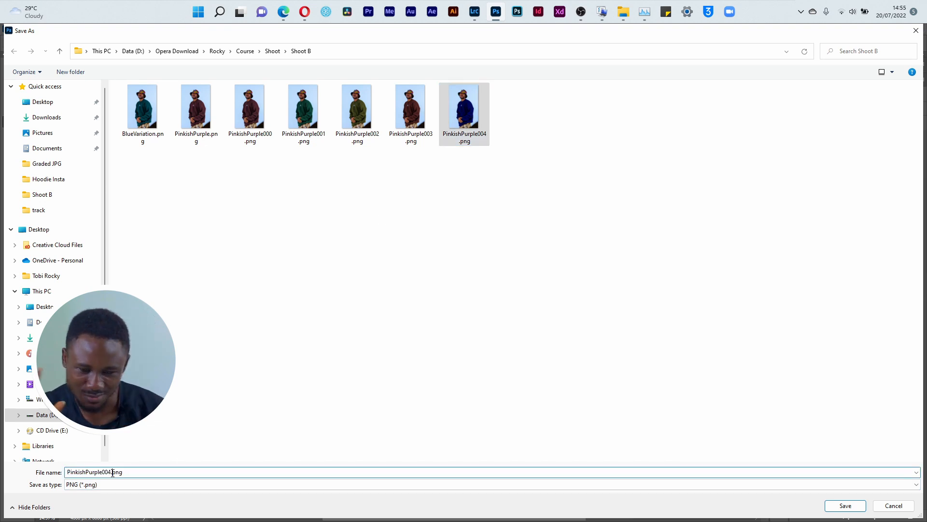
{"action": "key", "text": "BackSpace"}
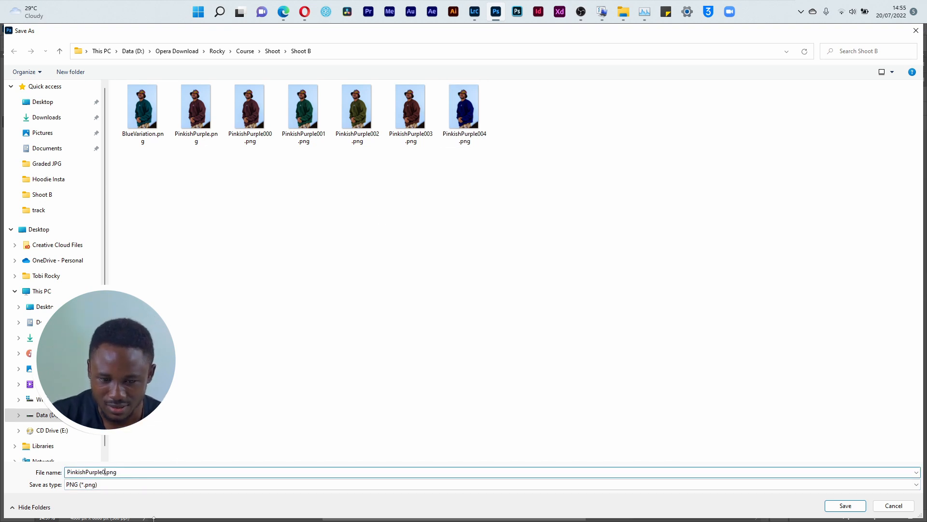
{"action": "type", "text": "004"}
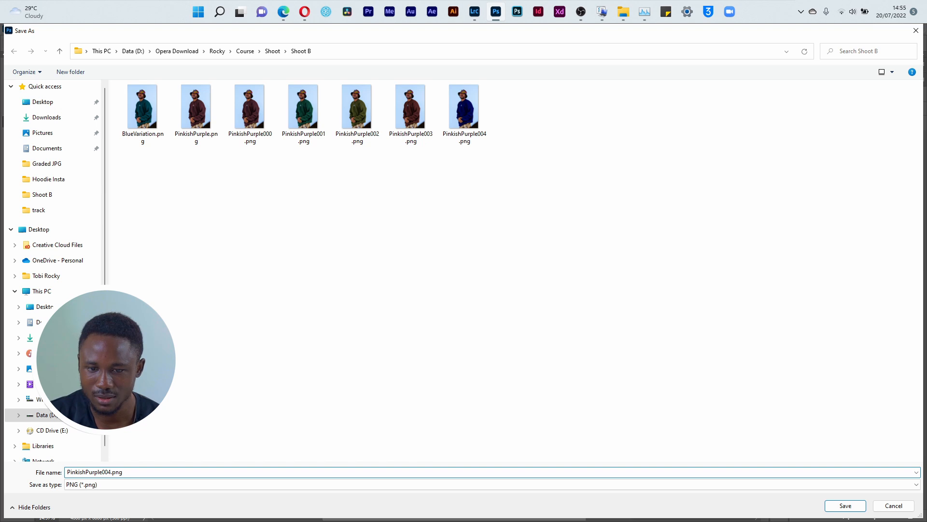
{"action": "key", "text": "Return"}
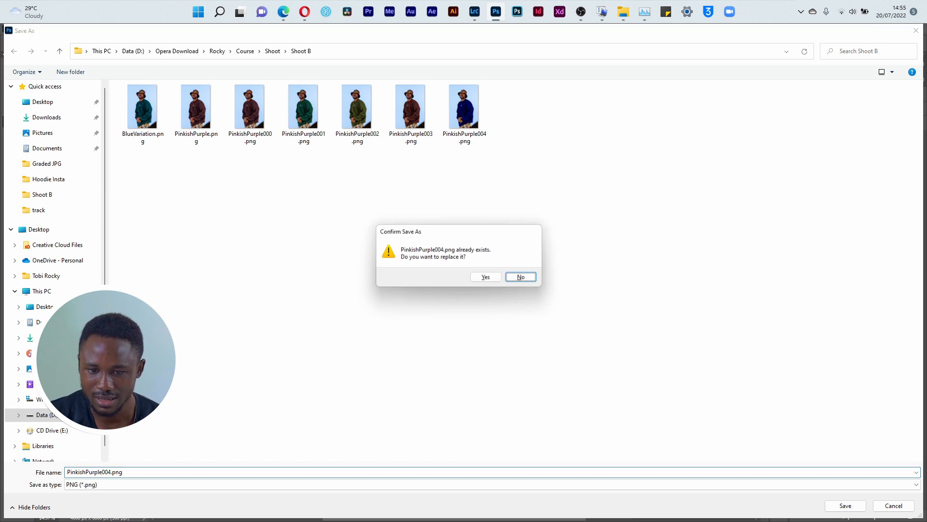
{"action": "left_click", "coordinate": [534, 277]}
{"action": "left_click", "coordinate": [110, 472]}
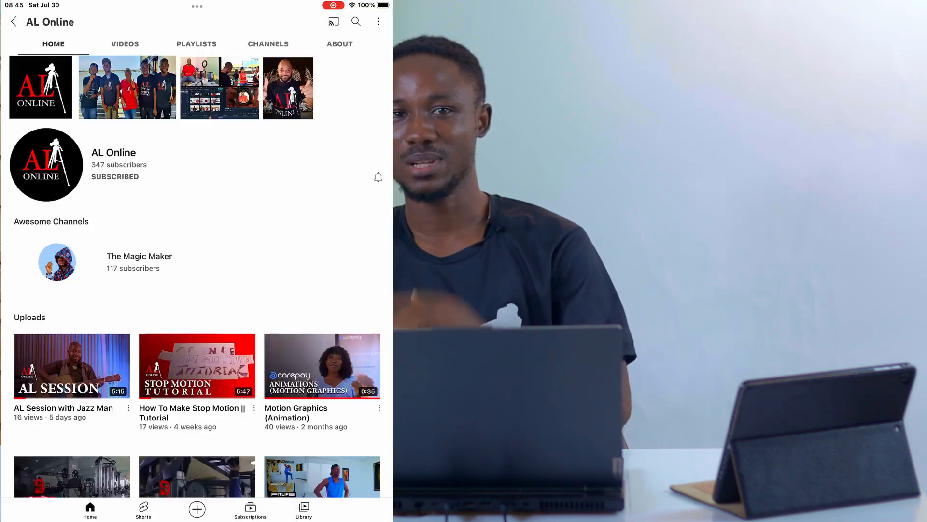
{"action": "left_click", "coordinate": [124, 44]}
{"action": "scroll", "coordinate": [196, 275], "scroll_direction": "down", "scroll_amount": 5}
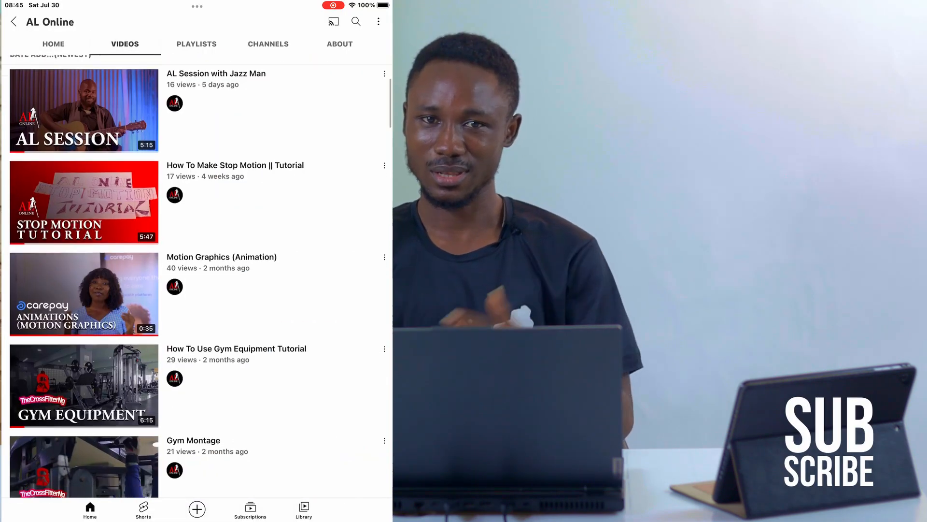
{"action": "scroll", "coordinate": [196, 265], "scroll_direction": "down", "scroll_amount": 5}
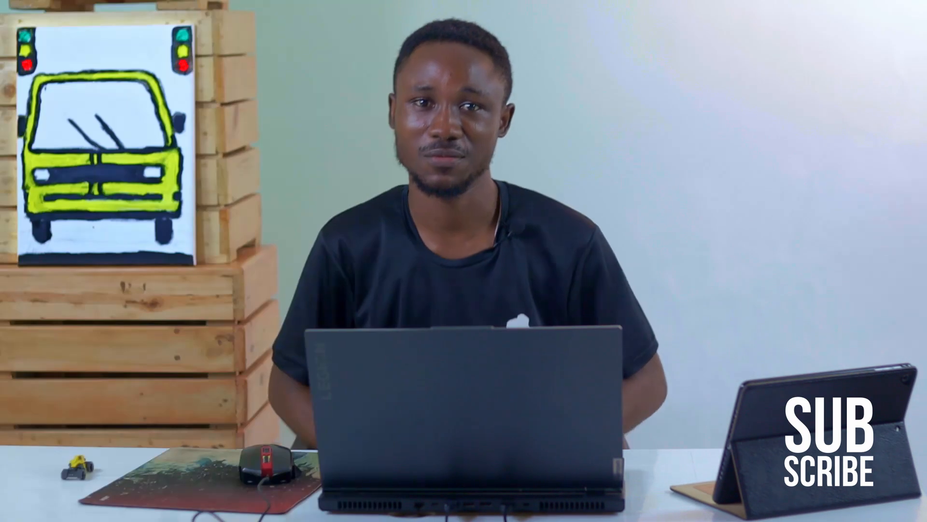
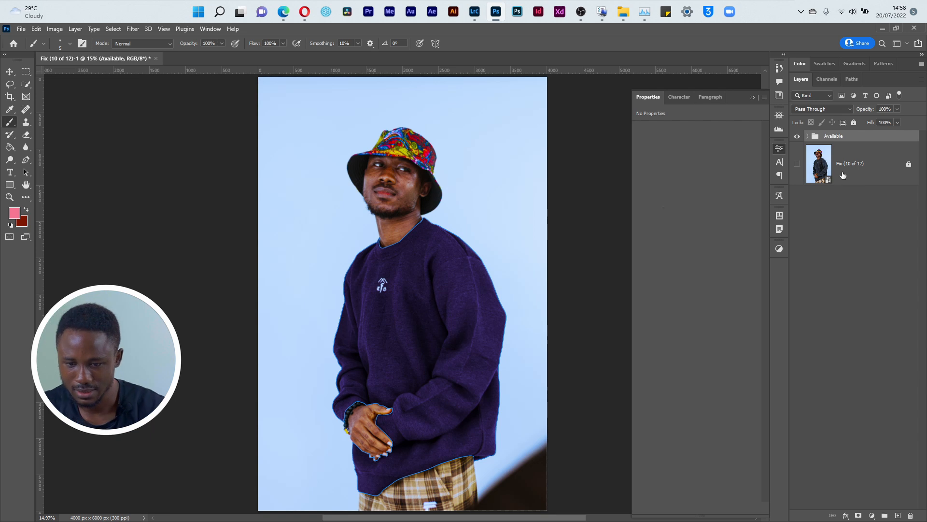
Step: Duplicate the Fix (10 of 12) layer, then hide the Available group and place it beneath the new copy
{"action": "key", "text": "ctrl+j"}
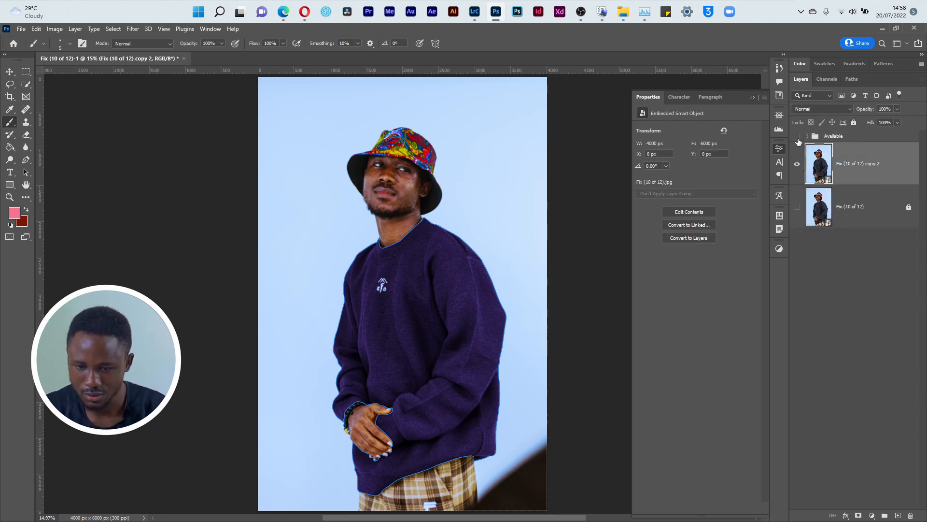
{"action": "left_click", "coordinate": [797, 136]}
{"action": "left_click_drag", "start_coordinate": [831, 136], "coordinate": [826, 211]}
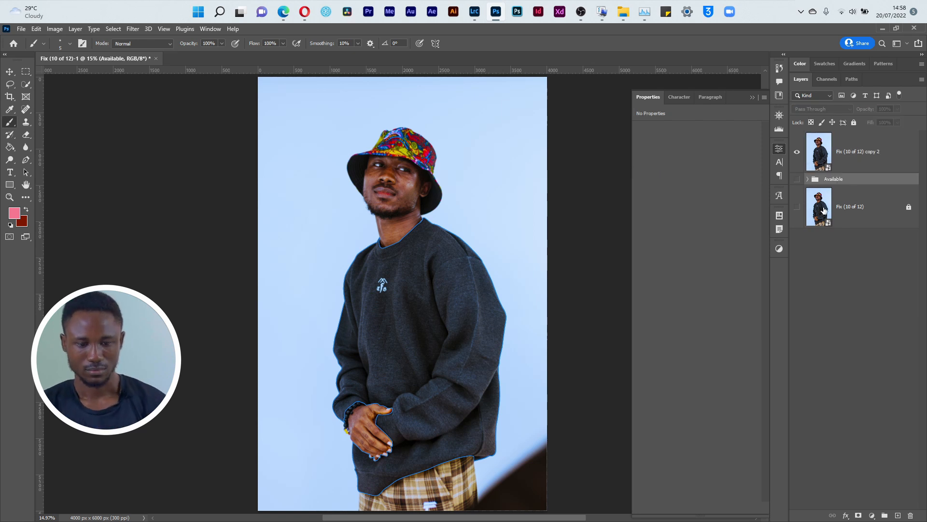
{"action": "left_click", "coordinate": [869, 154]}
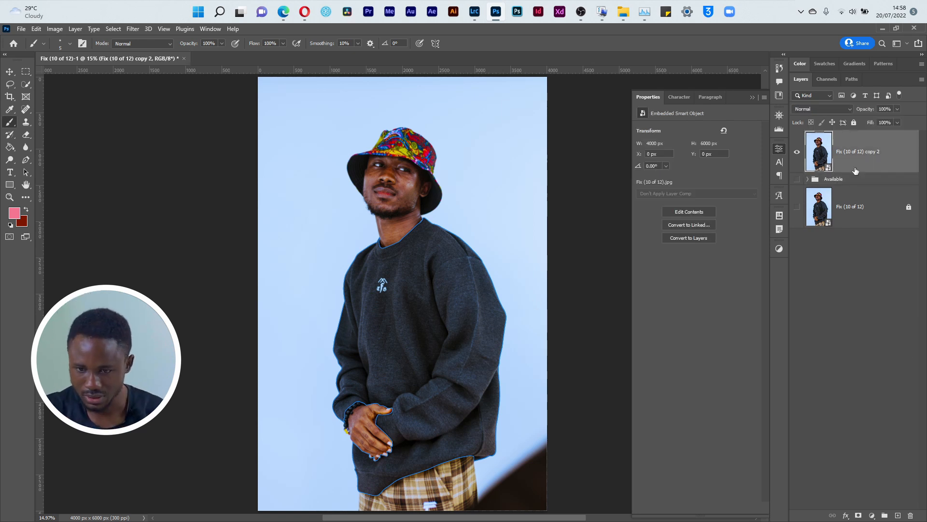
Step: Load the Sweatshirt path as a selection with the Fix (10 of 12) copy 2 layer active
{"action": "left_click", "coordinate": [846, 79]}
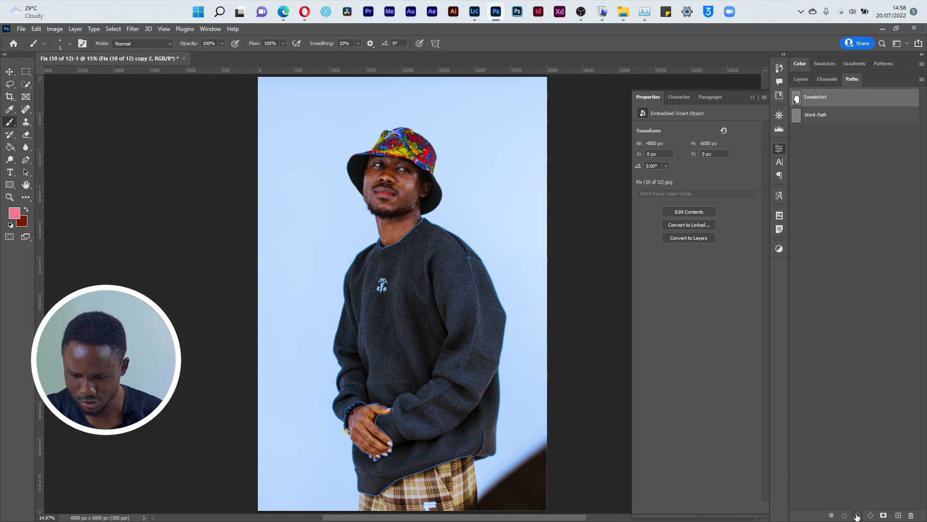
{"action": "left_click", "coordinate": [857, 516]}
{"action": "left_click", "coordinate": [849, 400]}
{"action": "left_click", "coordinate": [801, 78]}
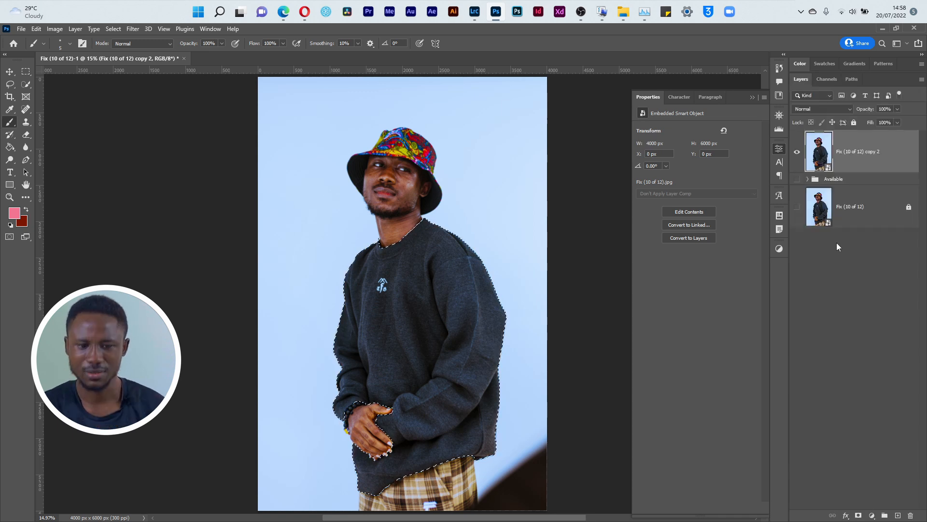
Step: Add a Solid Color fill layer in pink e1748f over the selected sweatshirt and set its blend mode to Vivid Light
{"action": "left_click", "coordinate": [873, 514]}
{"action": "left_click", "coordinate": [869, 348]}
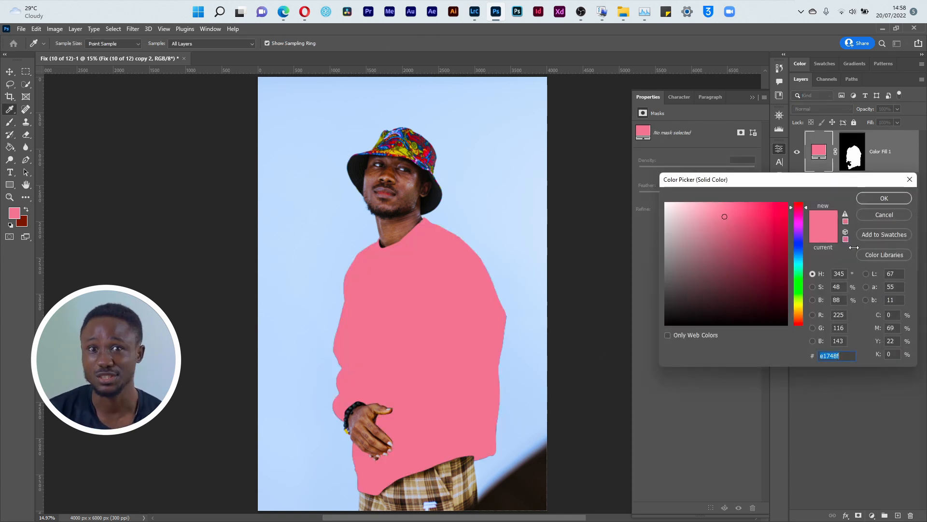
{"action": "left_click", "coordinate": [875, 196]}
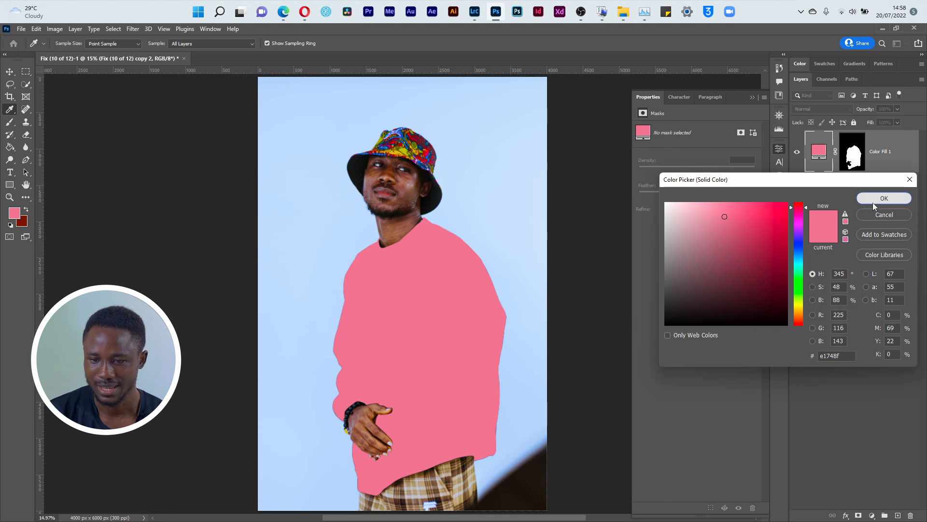
{"action": "left_click", "coordinate": [823, 110]}
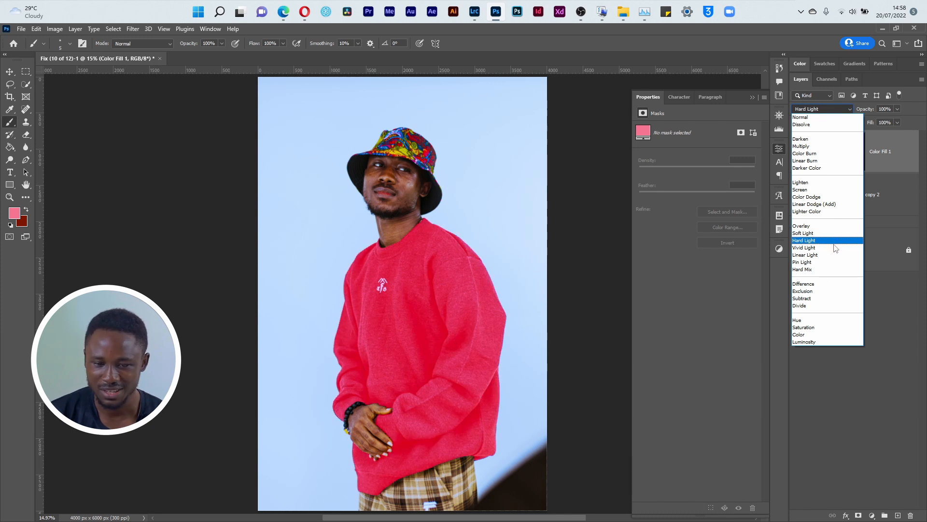
{"action": "left_click", "coordinate": [835, 248]}
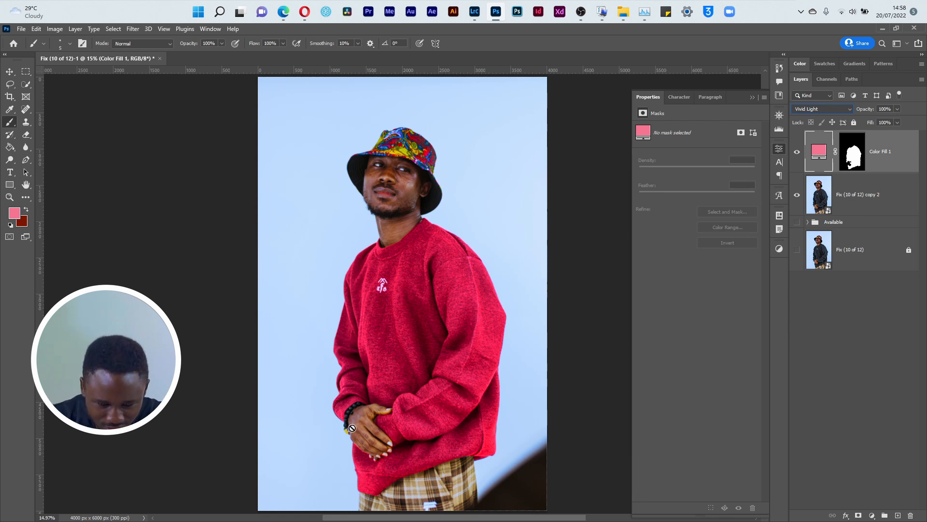
Step: Rasterize the pink Color Fill 1 layer while keeping its mask
{"action": "left_click", "coordinate": [352, 428]}
{"action": "left_click", "coordinate": [432, 216]}
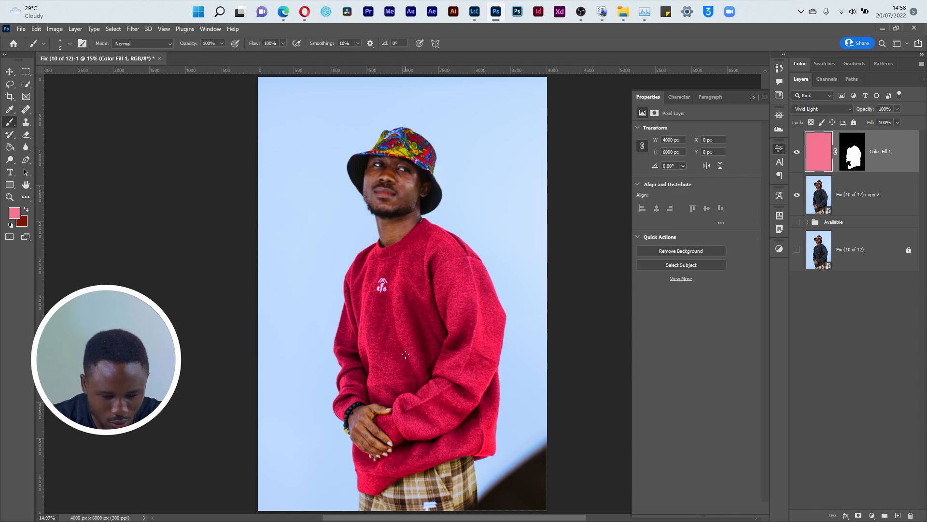
Step: Activate the Color Fill 1 layer mask and switch to the Brush tool for retouching around the hand
{"action": "key", "text": "z"}
{"action": "left_click_drag", "start_coordinate": [330, 396], "coordinate": [436, 484]}
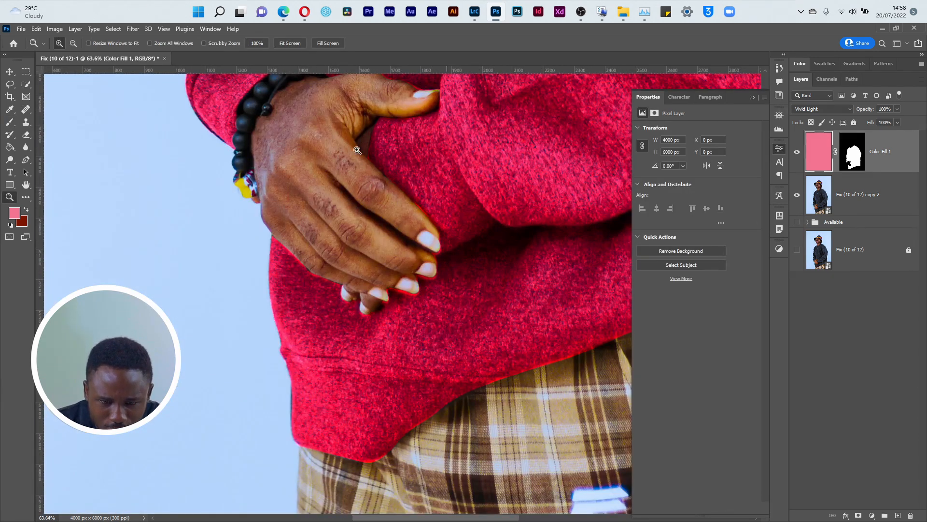
{"action": "key", "text": "ctrl+1"}
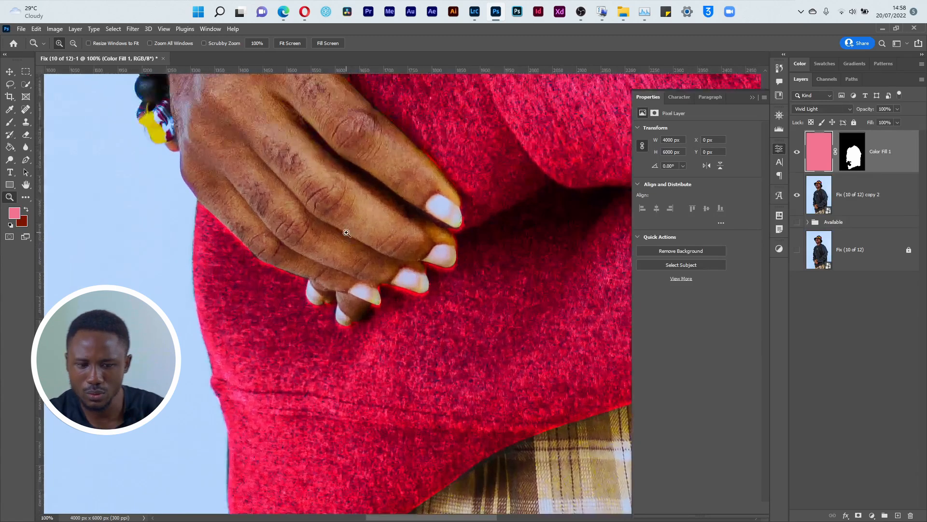
{"action": "left_click_drag", "start_coordinate": [459, 153], "coordinate": [467, 263]}
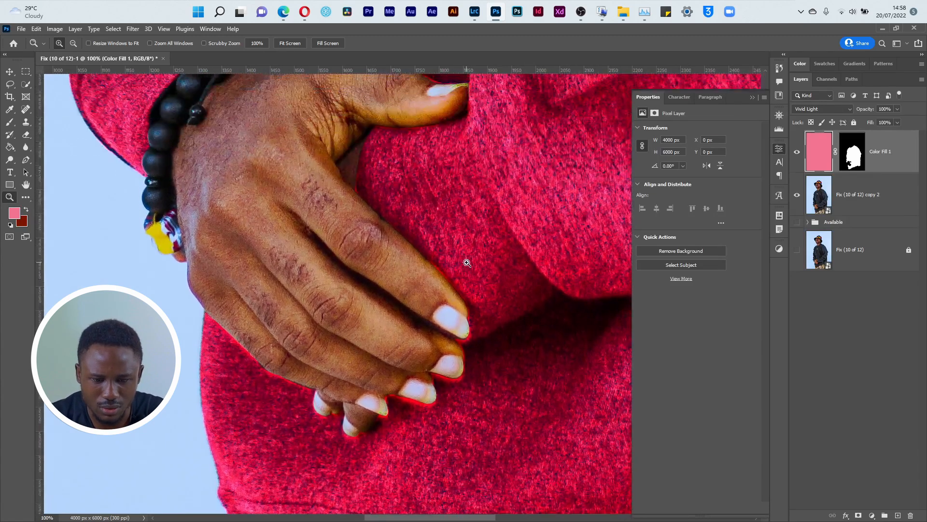
{"action": "left_click", "coordinate": [845, 158]}
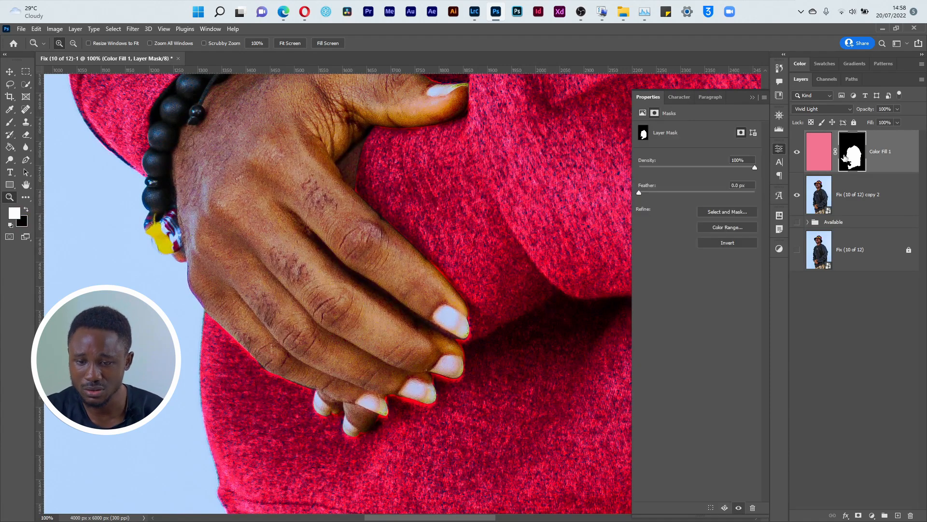
{"action": "key", "text": "b"}
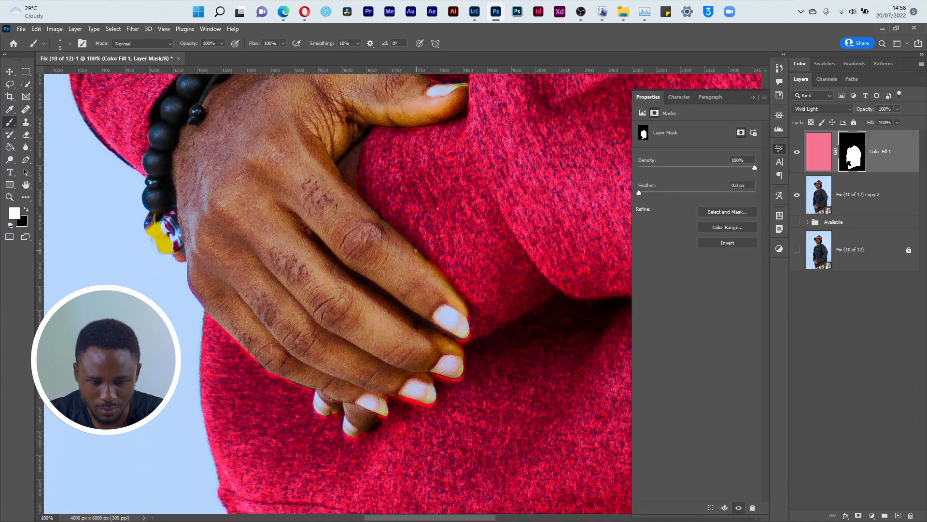
Step: Set the mask brush to 31 px with 35% hardness for close-up work along the index finger
{"action": "key", "text": "ctrl+plus"}
{"action": "key", "text": "ctrl+plus"}
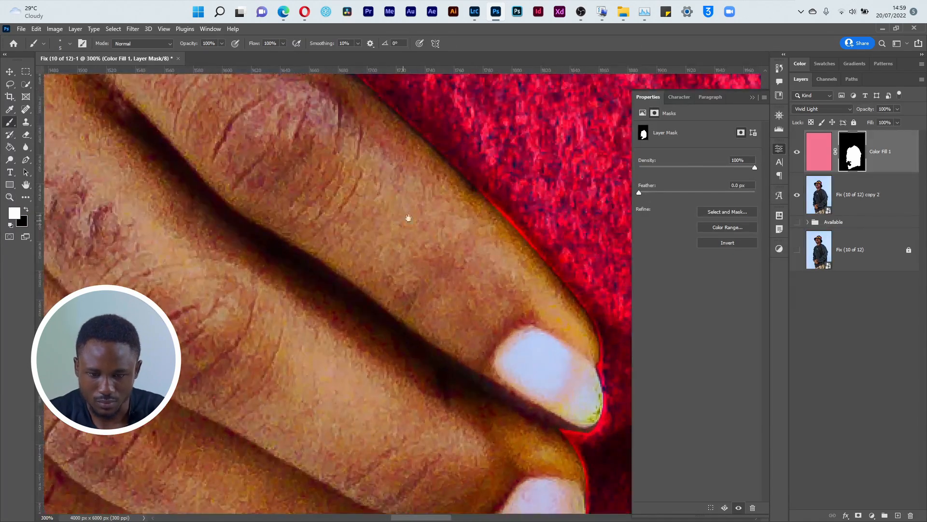
{"action": "left_click_drag", "start_coordinate": [418, 198], "coordinate": [367, 334]}
{"action": "key", "text": "f"}
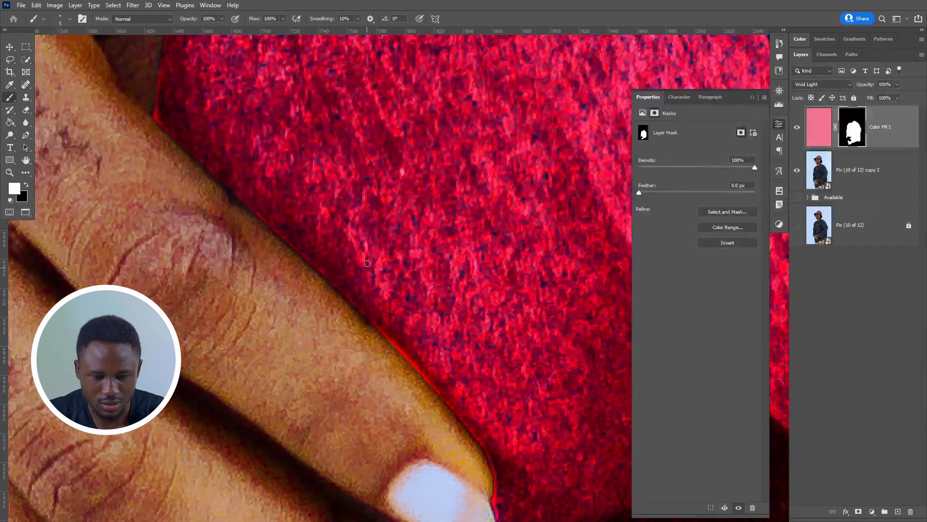
{"action": "left_click_drag", "start_coordinate": [358, 252], "coordinate": [337, 268]}
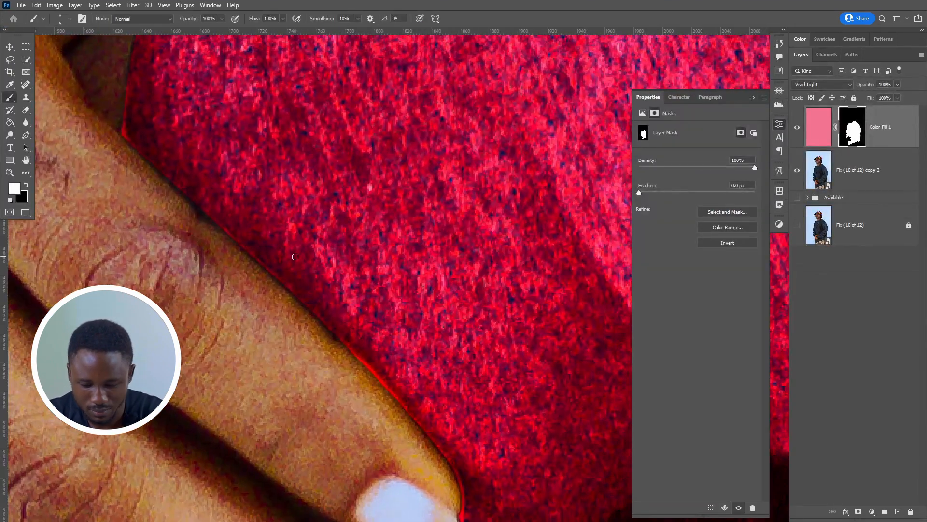
{"action": "right_click", "coordinate": [331, 213]}
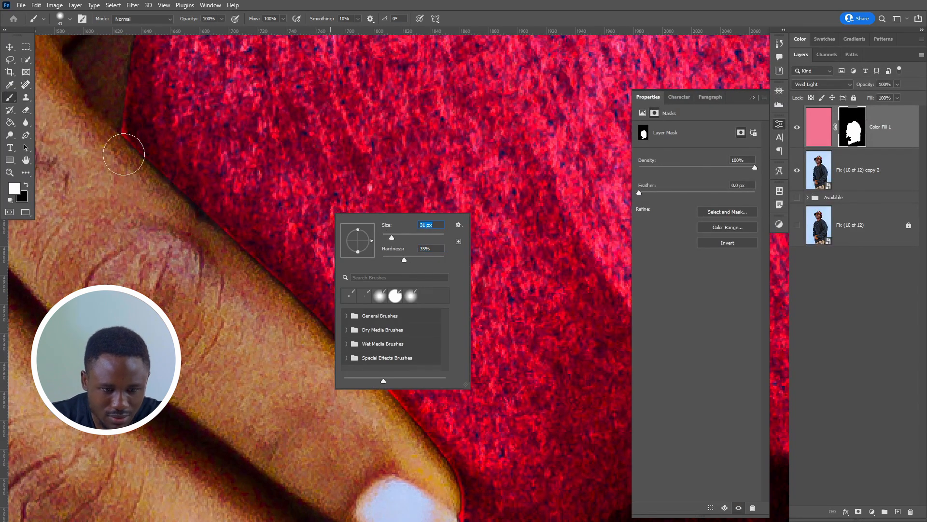
{"action": "key", "text": "Return"}
Step: Undo the stray white dab on the finger and paint black on the mask along the index finger's upper edge
{"action": "left_click", "coordinate": [107, 145]}
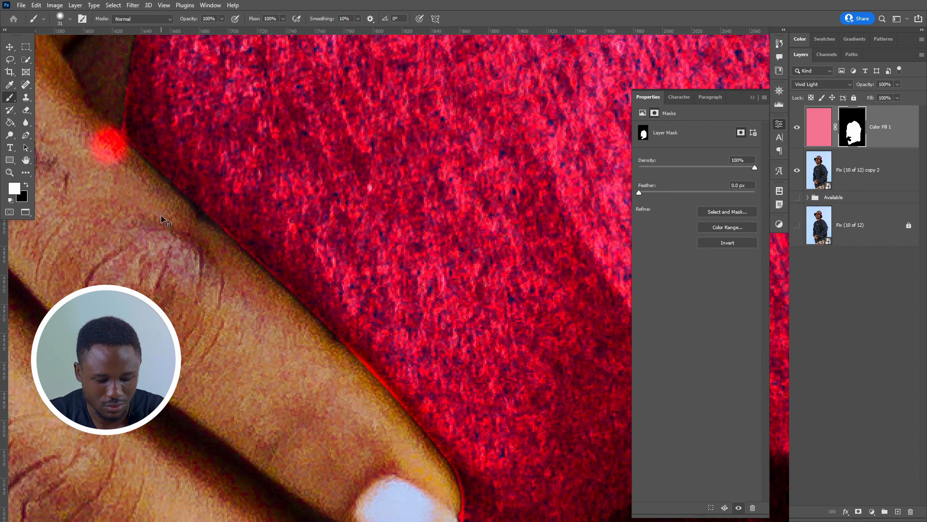
{"action": "key", "text": "ctrl+z"}
{"action": "key", "text": "x"}
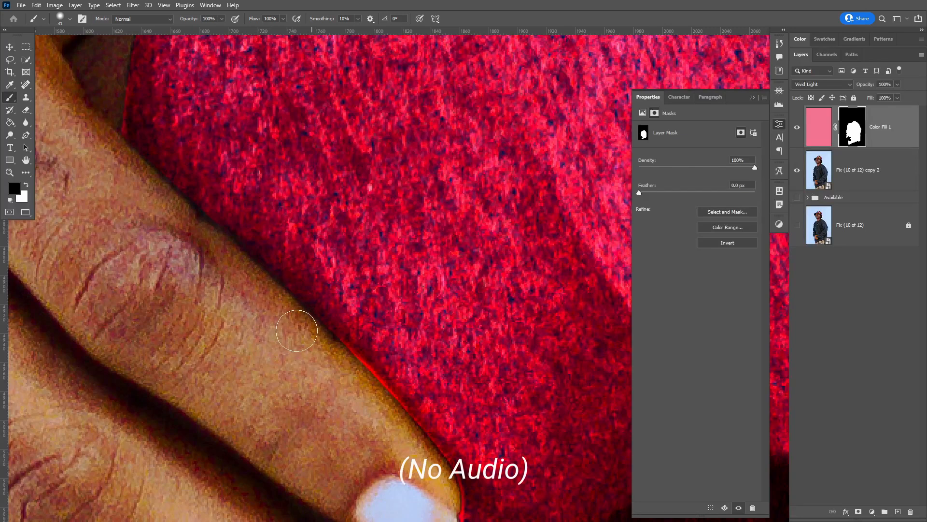
{"action": "left_click_drag", "start_coordinate": [384, 402], "coordinate": [418, 437]}
{"action": "left_click_drag", "start_coordinate": [422, 376], "coordinate": [403, 166]}
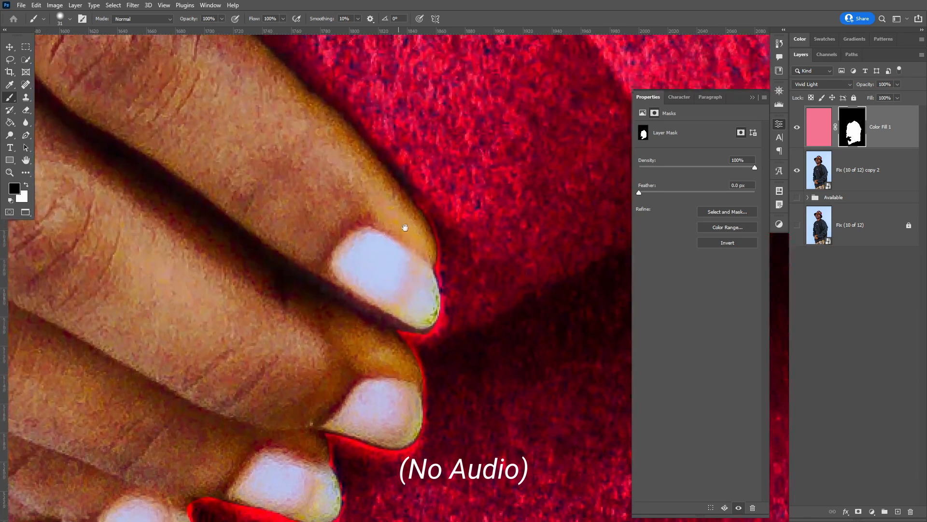
Step: Paint black on the mask around the fingertips and nails to remove the bright red fringe
{"action": "mouse_move", "coordinate": [405, 217]}
{"action": "left_mouse_down"}
{"action": "mouse_move", "coordinate": [425, 264]}
{"action": "mouse_move", "coordinate": [420, 281]}
{"action": "mouse_move", "coordinate": [422, 256]}
{"action": "left_mouse_up"}
{"action": "key", "text": "ctrl+z"}
{"action": "mouse_move", "coordinate": [406, 201]}
{"action": "left_mouse_down"}
{"action": "mouse_move", "coordinate": [418, 300]}
{"action": "mouse_move", "coordinate": [424, 288]}
{"action": "mouse_move", "coordinate": [388, 350]}
{"action": "mouse_move", "coordinate": [409, 413]}
{"action": "mouse_move", "coordinate": [405, 427]}
{"action": "mouse_move", "coordinate": [394, 435]}
{"action": "mouse_move", "coordinate": [365, 422]}
{"action": "mouse_move", "coordinate": [319, 419]}
{"action": "mouse_move", "coordinate": [426, 191]}
{"action": "left_mouse_up"}
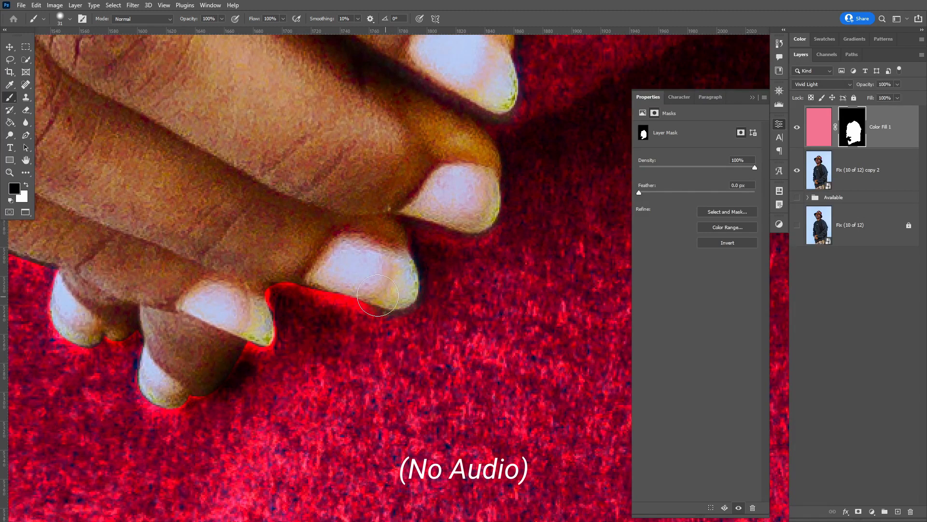
{"action": "left_click_drag", "start_coordinate": [311, 271], "coordinate": [270, 277]}
{"action": "left_click_drag", "start_coordinate": [332, 280], "coordinate": [376, 295]}
{"action": "mouse_move", "coordinate": [258, 315]}
{"action": "left_mouse_down"}
{"action": "mouse_move", "coordinate": [253, 338]}
{"action": "mouse_move", "coordinate": [317, 325]}
{"action": "mouse_move", "coordinate": [581, 334]}
{"action": "mouse_move", "coordinate": [520, 389]}
{"action": "mouse_move", "coordinate": [500, 383]}
{"action": "left_mouse_up"}
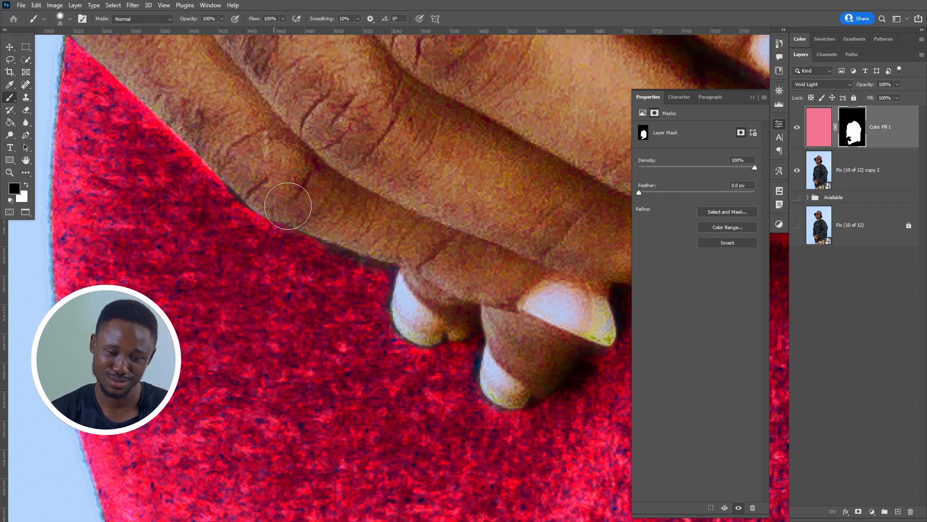
Step: Clean the mask along the hand's lower edge with a 35 px black brush, up to where the sweatshirt meets the background
{"action": "mouse_move", "coordinate": [271, 200]}
{"action": "left_mouse_down"}
{"action": "mouse_move", "coordinate": [255, 186]}
{"action": "mouse_move", "coordinate": [381, 309]}
{"action": "left_mouse_up"}
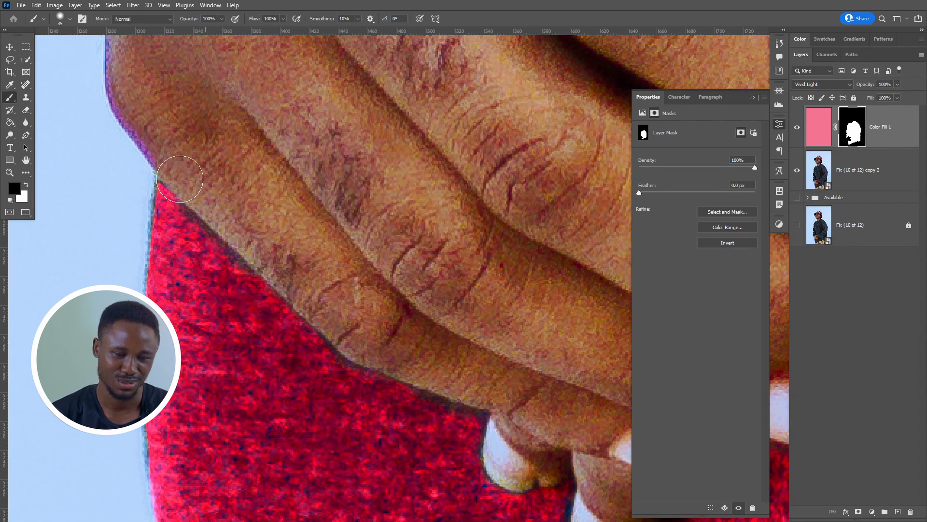
{"action": "key", "text": "space"}
{"action": "mouse_move", "coordinate": [443, 324]}
{"action": "left_mouse_down"}
{"action": "mouse_move", "coordinate": [399, 204]}
{"action": "mouse_move", "coordinate": [352, 150]}
{"action": "mouse_move", "coordinate": [352, 128]}
{"action": "mouse_move", "coordinate": [371, 211]}
{"action": "mouse_move", "coordinate": [358, 265]}
{"action": "left_mouse_up"}
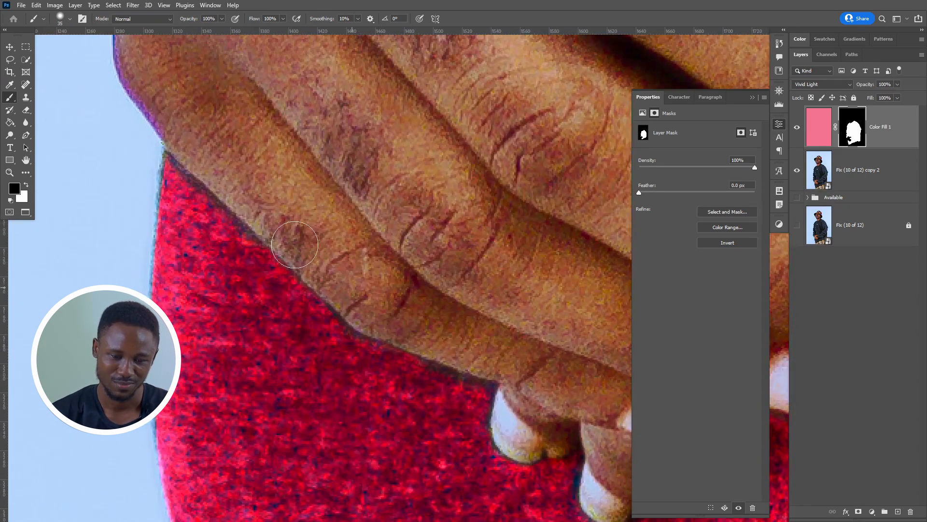
{"action": "key", "text": "space"}
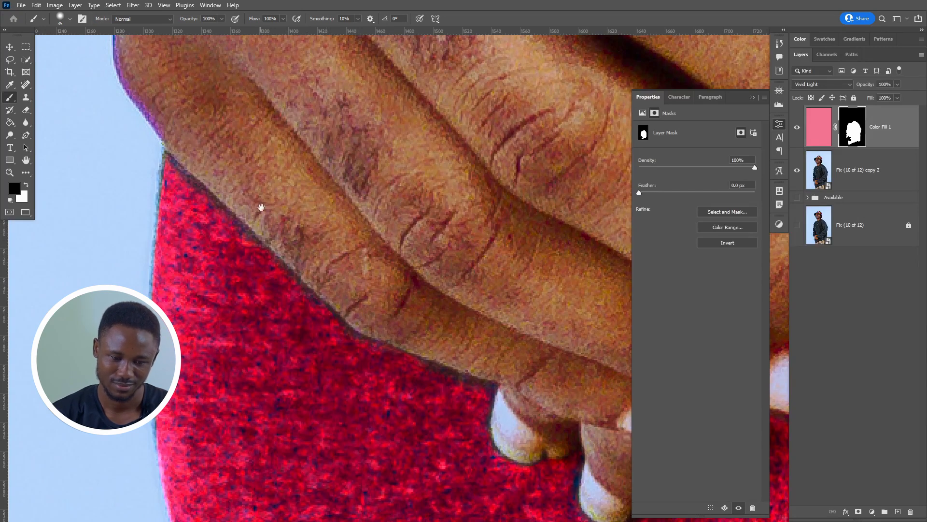
{"action": "left_click_drag", "start_coordinate": [259, 206], "coordinate": [495, 121]}
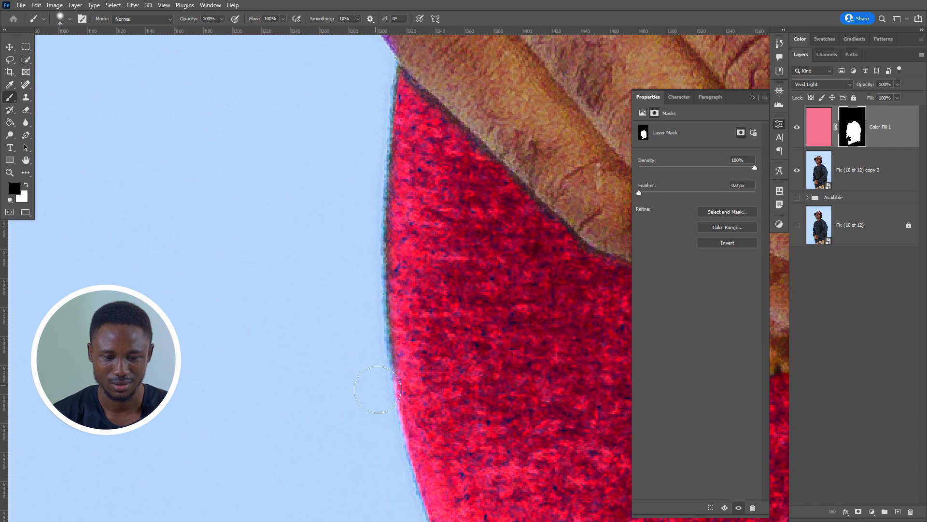
Step: Enlarge the mask brush to 70 px for the sweatshirt's outer left edge below the hand
{"action": "mouse_move", "coordinate": [362, 317]}
{"action": "left_mouse_down"}
{"action": "mouse_move", "coordinate": [295, 180]}
{"action": "mouse_move", "coordinate": [289, 117]}
{"action": "left_mouse_up"}
{"action": "right_click", "coordinate": [292, 144]}
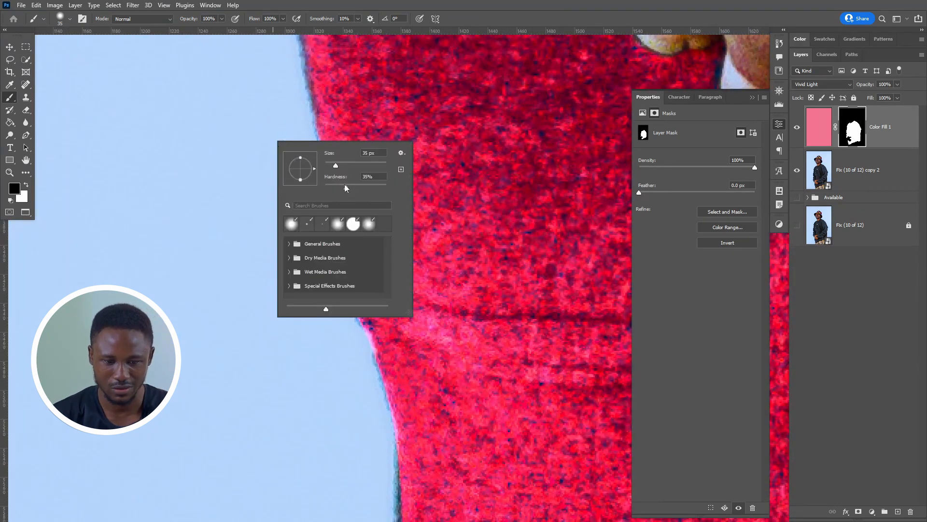
{"action": "key", "text": "Return"}
{"action": "key", "text": "bracketright"}
{"action": "key", "text": "bracketright"}
{"action": "key", "text": "bracketright"}
{"action": "key", "text": "bracketright"}
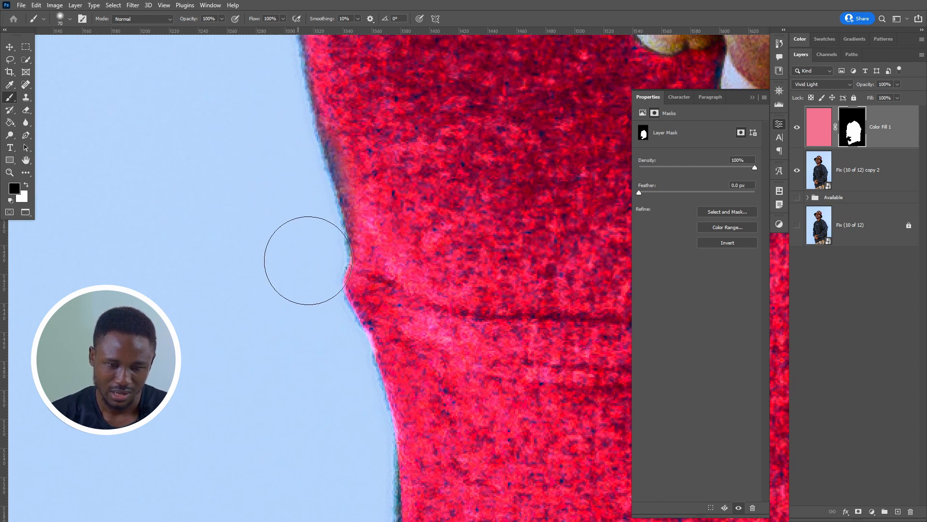
Step: Paint black down the sweatshirt's left edge to the hem corner, restoring the overpainted fold with white
{"action": "left_click_drag", "start_coordinate": [319, 330], "coordinate": [309, 170]}
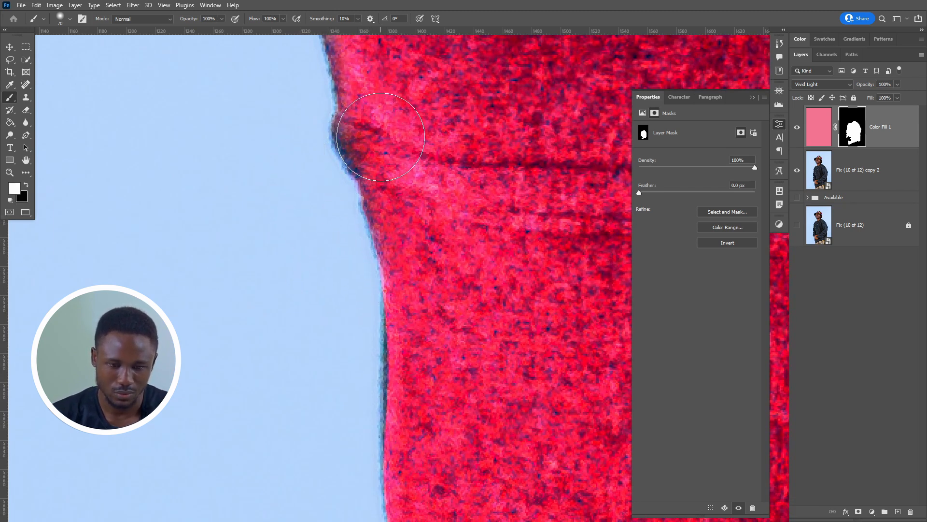
{"action": "key", "text": "x"}
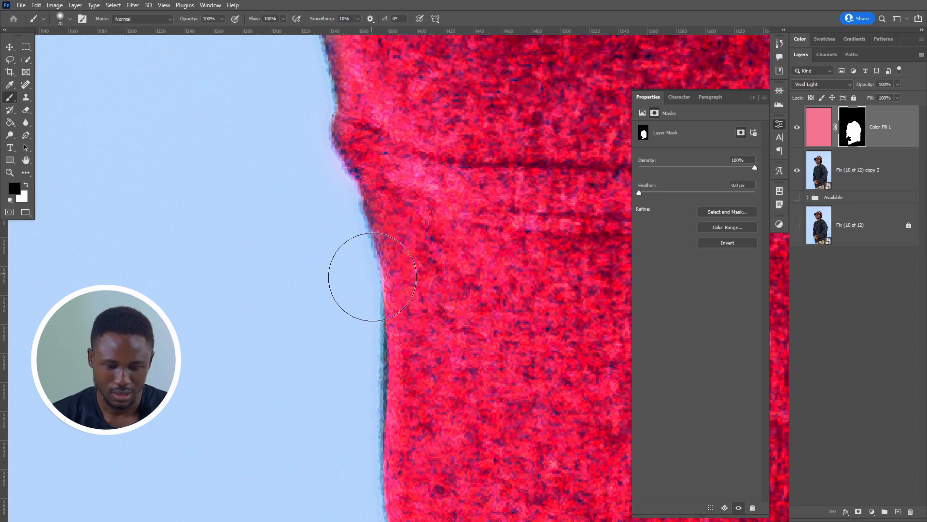
{"action": "left_click_drag", "start_coordinate": [343, 307], "coordinate": [341, 430]}
{"action": "left_click_drag", "start_coordinate": [385, 394], "coordinate": [388, 235]}
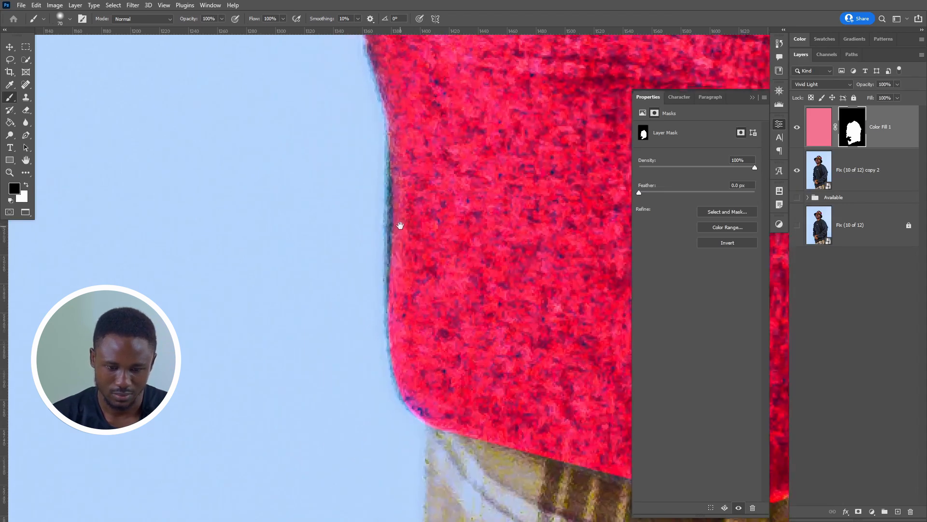
{"action": "left_click_drag", "start_coordinate": [373, 444], "coordinate": [198, 312]}
Step: Paint black on the mask below the sweatshirt hem to remove the color spilling onto the plaid shorts
{"action": "mouse_move", "coordinate": [254, 315]}
{"action": "left_mouse_down"}
{"action": "mouse_move", "coordinate": [394, 355]}
{"action": "mouse_move", "coordinate": [375, 347]}
{"action": "mouse_move", "coordinate": [263, 353]}
{"action": "mouse_move", "coordinate": [257, 337]}
{"action": "mouse_move", "coordinate": [251, 343]}
{"action": "mouse_move", "coordinate": [291, 346]}
{"action": "mouse_move", "coordinate": [275, 349]}
{"action": "mouse_move", "coordinate": [308, 341]}
{"action": "mouse_move", "coordinate": [371, 304]}
{"action": "mouse_move", "coordinate": [486, 192]}
{"action": "mouse_move", "coordinate": [561, 141]}
{"action": "mouse_move", "coordinate": [416, 301]}
{"action": "mouse_move", "coordinate": [358, 344]}
{"action": "mouse_move", "coordinate": [329, 340]}
{"action": "mouse_move", "coordinate": [405, 275]}
{"action": "mouse_move", "coordinate": [523, 205]}
{"action": "mouse_move", "coordinate": [457, 285]}
{"action": "mouse_move", "coordinate": [345, 360]}
{"action": "left_mouse_up"}
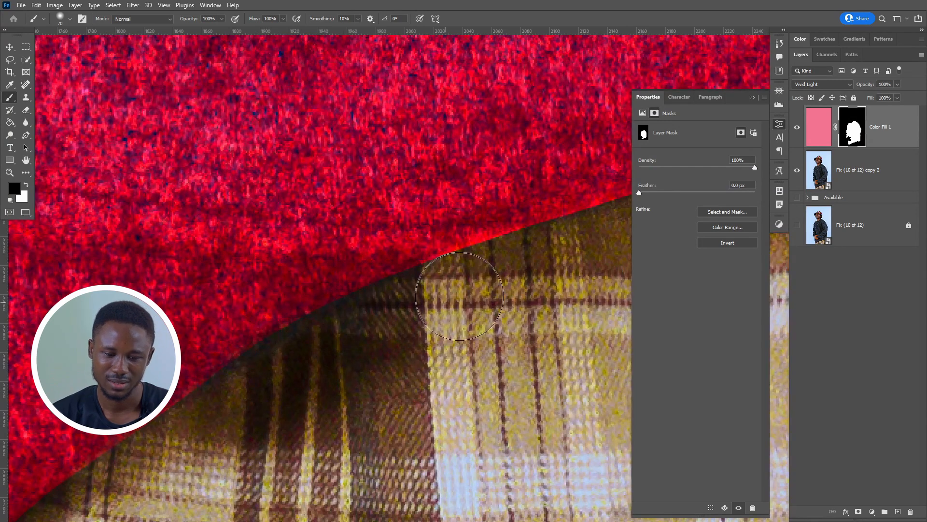
{"action": "mouse_move", "coordinate": [477, 290]}
{"action": "left_mouse_down"}
{"action": "mouse_move", "coordinate": [491, 306]}
{"action": "mouse_move", "coordinate": [279, 379]}
{"action": "mouse_move", "coordinate": [217, 386]}
{"action": "left_mouse_up"}
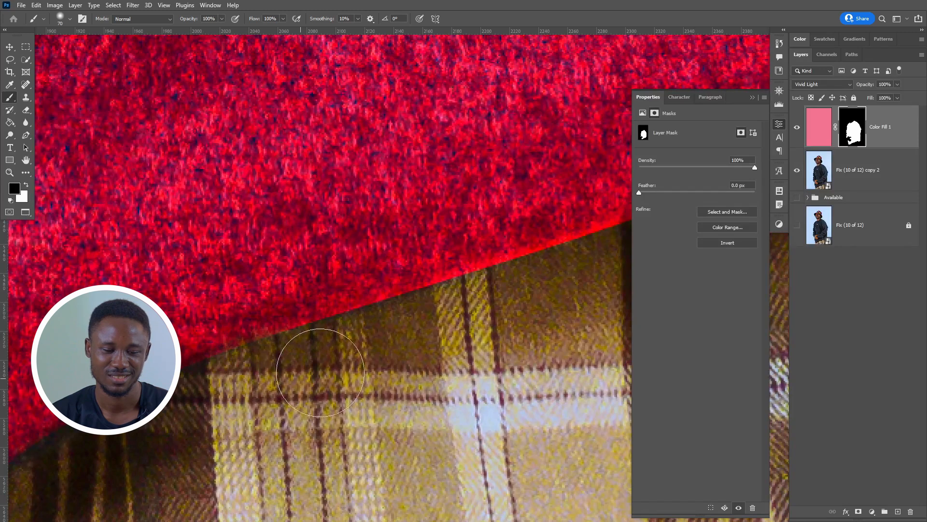
{"action": "left_click_drag", "start_coordinate": [527, 296], "coordinate": [197, 373]}
{"action": "mouse_move", "coordinate": [261, 355]}
{"action": "left_mouse_down"}
{"action": "mouse_move", "coordinate": [322, 371]}
{"action": "mouse_move", "coordinate": [260, 398]}
{"action": "mouse_move", "coordinate": [251, 383]}
{"action": "mouse_move", "coordinate": [300, 351]}
{"action": "mouse_move", "coordinate": [494, 284]}
{"action": "mouse_move", "coordinate": [327, 380]}
{"action": "mouse_move", "coordinate": [237, 406]}
{"action": "mouse_move", "coordinate": [169, 399]}
{"action": "mouse_move", "coordinate": [288, 370]}
{"action": "mouse_move", "coordinate": [240, 387]}
{"action": "mouse_move", "coordinate": [384, 325]}
{"action": "mouse_move", "coordinate": [476, 300]}
{"action": "left_mouse_up"}
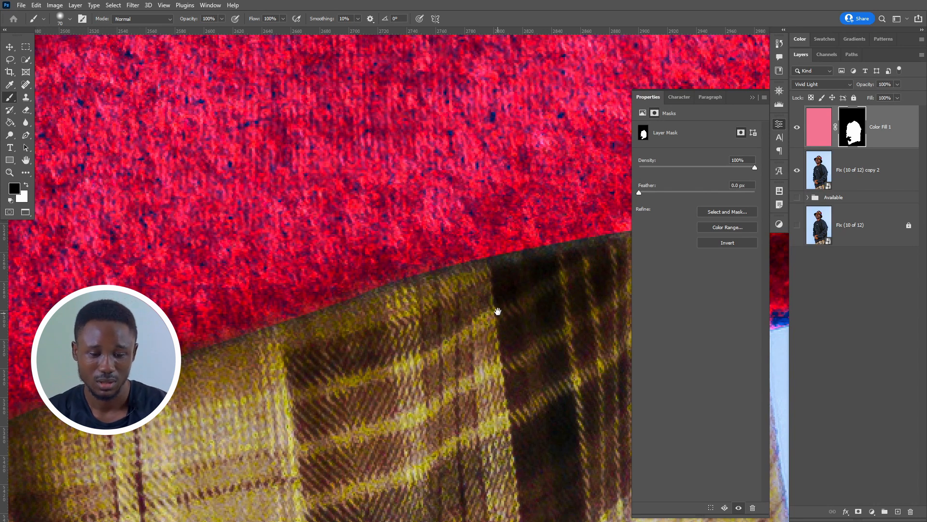
Step: Continue masking out the spill along the hem to the right end of the plaid shorts
{"action": "left_click_drag", "start_coordinate": [497, 311], "coordinate": [374, 379]}
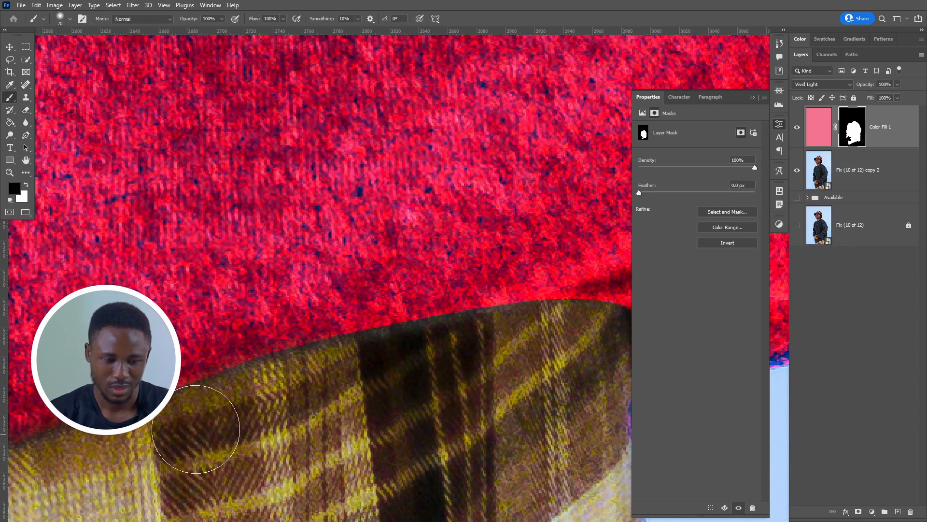
{"action": "left_click_drag", "start_coordinate": [349, 423], "coordinate": [314, 426]}
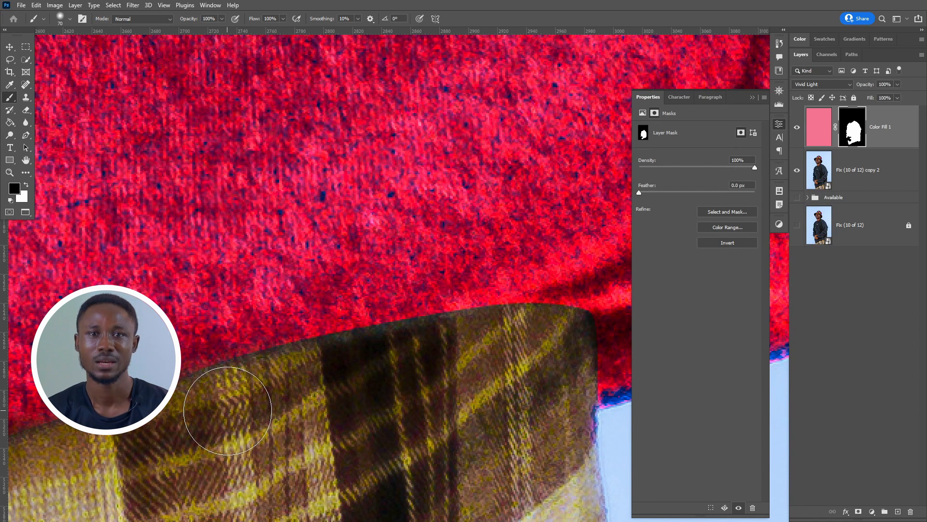
{"action": "left_click_drag", "start_coordinate": [327, 405], "coordinate": [268, 429]}
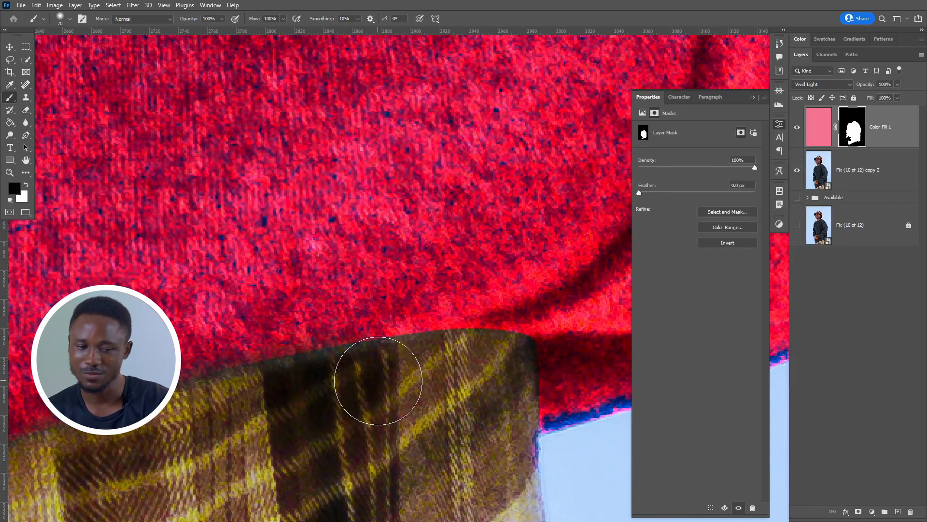
{"action": "left_click_drag", "start_coordinate": [377, 381], "coordinate": [257, 362]}
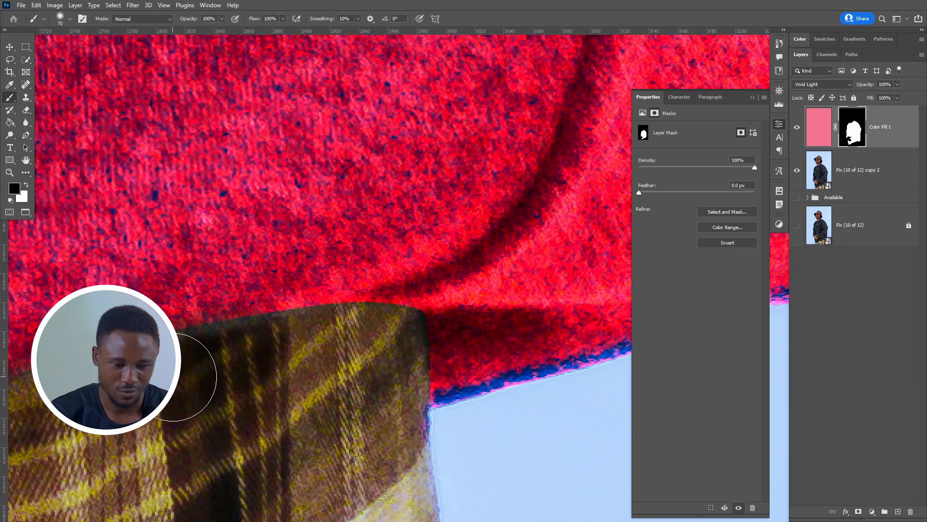
{"action": "mouse_move", "coordinate": [176, 370]}
{"action": "left_mouse_down"}
{"action": "mouse_move", "coordinate": [242, 366]}
{"action": "mouse_move", "coordinate": [224, 369]}
{"action": "mouse_move", "coordinate": [318, 342]}
{"action": "mouse_move", "coordinate": [395, 339]}
{"action": "mouse_move", "coordinate": [411, 438]}
{"action": "mouse_move", "coordinate": [213, 435]}
{"action": "left_mouse_up"}
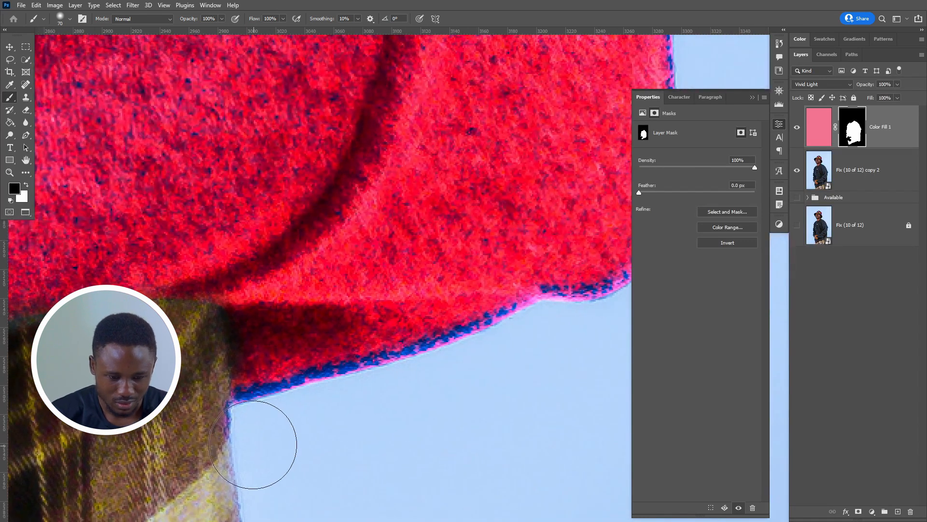
Step: Mask the spill along the sweatshirt's right edge in black and undo the stroke that cuts into the fabric
{"action": "mouse_move", "coordinate": [300, 421]}
{"action": "left_mouse_down"}
{"action": "mouse_move", "coordinate": [515, 349]}
{"action": "mouse_move", "coordinate": [282, 431]}
{"action": "mouse_move", "coordinate": [433, 381]}
{"action": "mouse_move", "coordinate": [496, 244]}
{"action": "mouse_move", "coordinate": [493, 137]}
{"action": "left_mouse_up"}
{"action": "mouse_move", "coordinate": [524, 199]}
{"action": "left_mouse_down"}
{"action": "mouse_move", "coordinate": [478, 464]}
{"action": "mouse_move", "coordinate": [413, 505]}
{"action": "mouse_move", "coordinate": [408, 443]}
{"action": "left_mouse_up"}
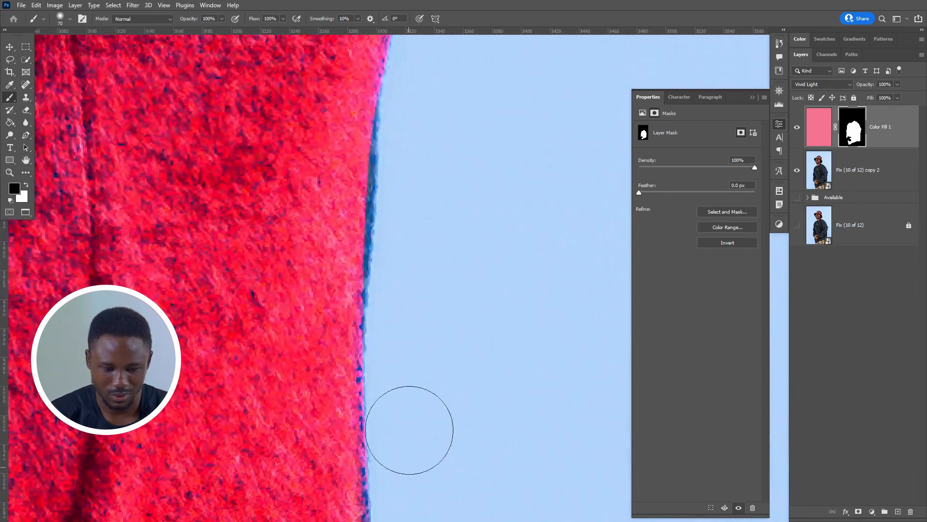
{"action": "mouse_move", "coordinate": [466, 110]}
{"action": "left_mouse_down"}
{"action": "mouse_move", "coordinate": [436, 325]}
{"action": "mouse_move", "coordinate": [405, 436]}
{"action": "mouse_move", "coordinate": [433, 210]}
{"action": "left_mouse_up"}
{"action": "left_click", "coordinate": [380, 414]}
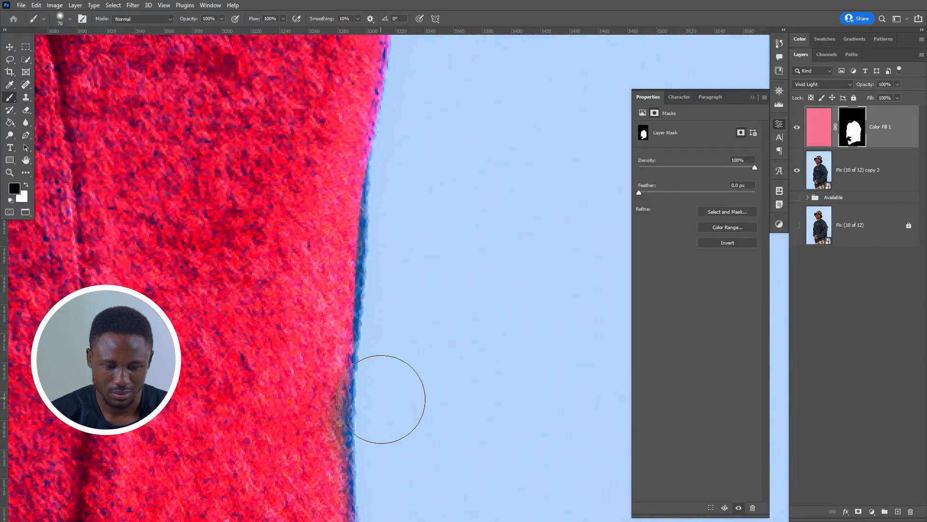
{"action": "key", "text": "ctrl+z"}
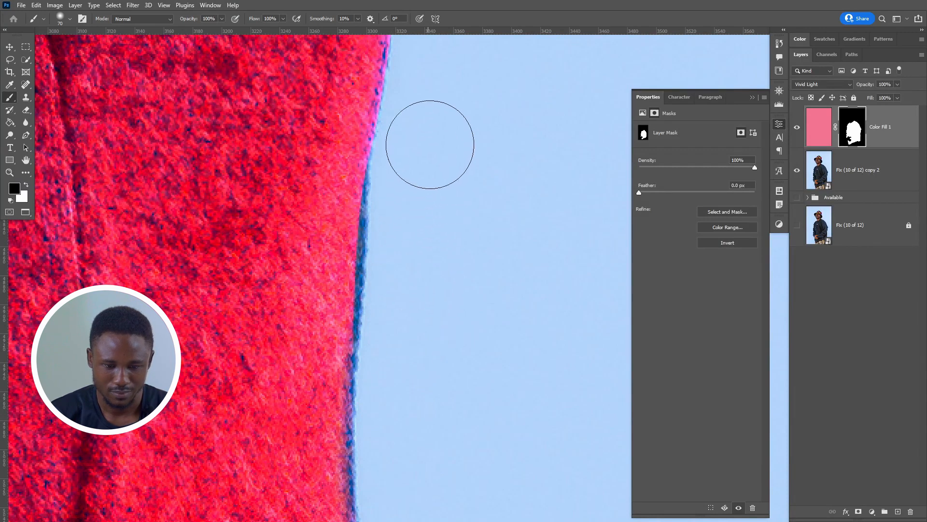
Step: Restore the inner right edge with white and paint black along its outside, working up the sleeve
{"action": "key", "text": "x"}
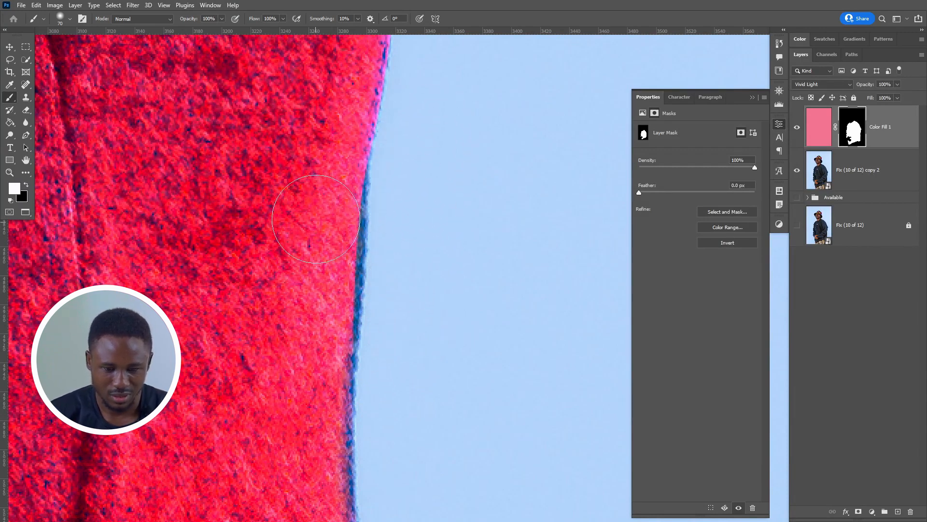
{"action": "left_click_drag", "start_coordinate": [318, 187], "coordinate": [311, 320]}
{"action": "key", "text": "x"}
{"action": "left_click_drag", "start_coordinate": [434, 184], "coordinate": [401, 398]}
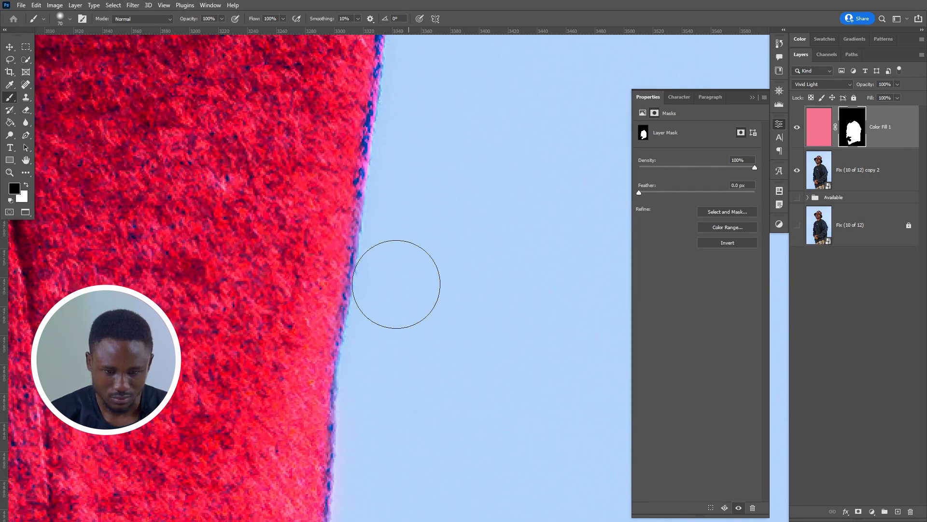
{"action": "left_click_drag", "start_coordinate": [462, 156], "coordinate": [454, 420]}
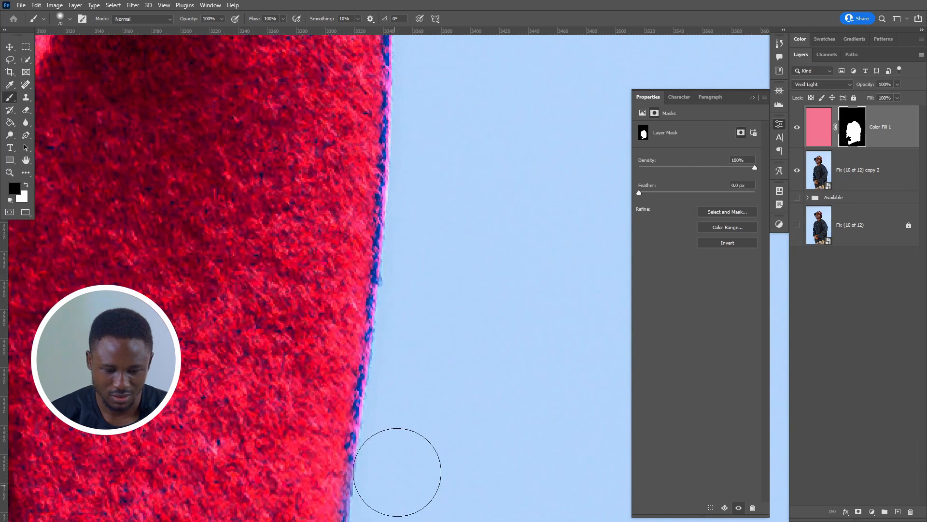
Step: Show the Navigator and paint black on the mask along the outside of the sweatshirt's lower right sleeve edge
{"action": "left_click", "coordinate": [211, 5]}
{"action": "left_click", "coordinate": [227, 255]}
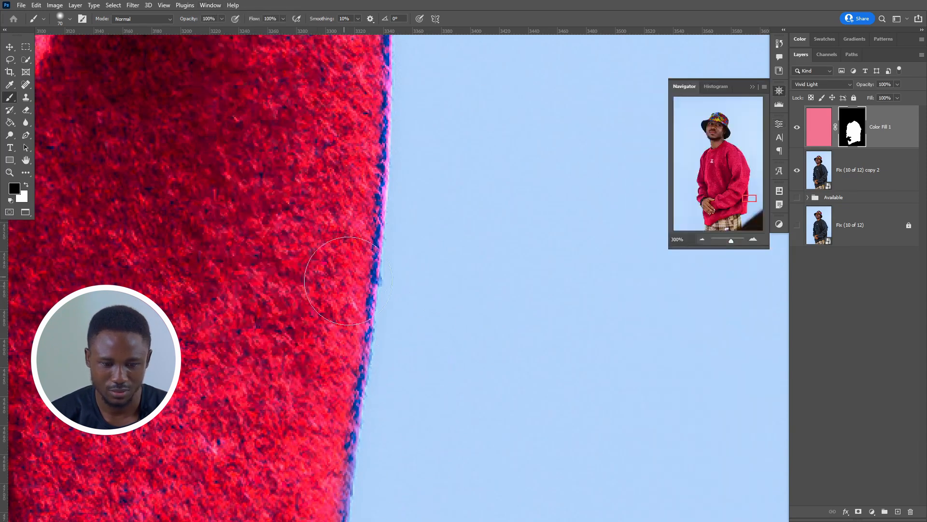
{"action": "mouse_move", "coordinate": [403, 484]}
{"action": "left_mouse_down"}
{"action": "mouse_move", "coordinate": [459, 383]}
{"action": "mouse_move", "coordinate": [493, 151]}
{"action": "left_mouse_up"}
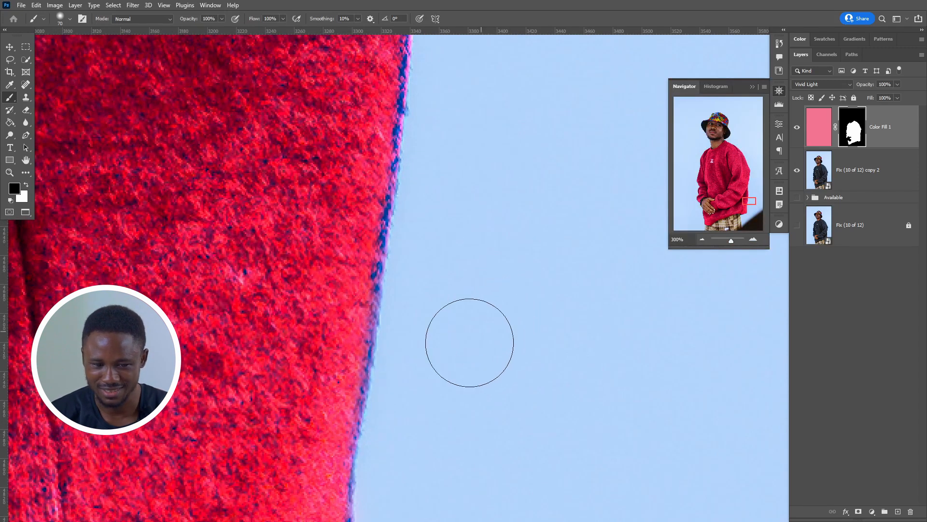
{"action": "left_click_drag", "start_coordinate": [443, 360], "coordinate": [502, 110]}
{"action": "mouse_move", "coordinate": [430, 441]}
{"action": "left_mouse_down"}
{"action": "mouse_move", "coordinate": [445, 315]}
{"action": "mouse_move", "coordinate": [399, 479]}
{"action": "mouse_move", "coordinate": [398, 428]}
{"action": "left_mouse_up"}
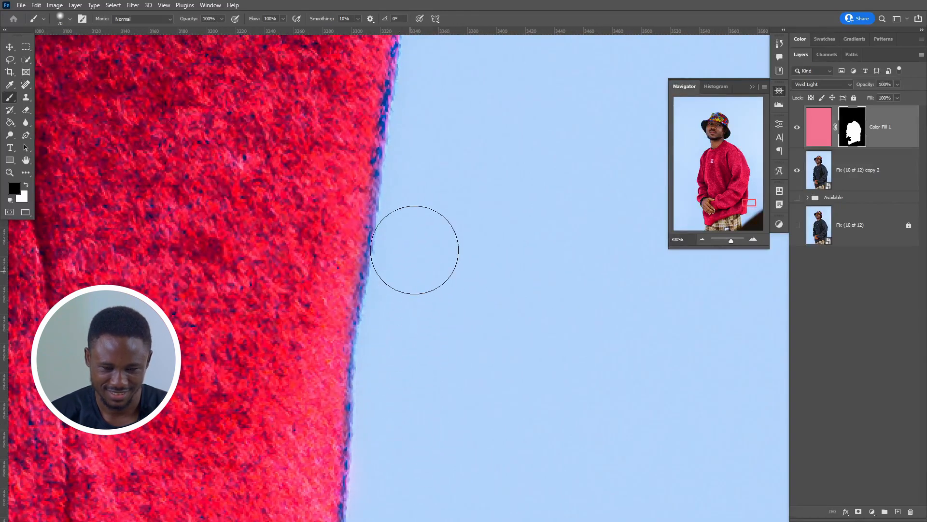
{"action": "left_click_drag", "start_coordinate": [468, 191], "coordinate": [435, 379]}
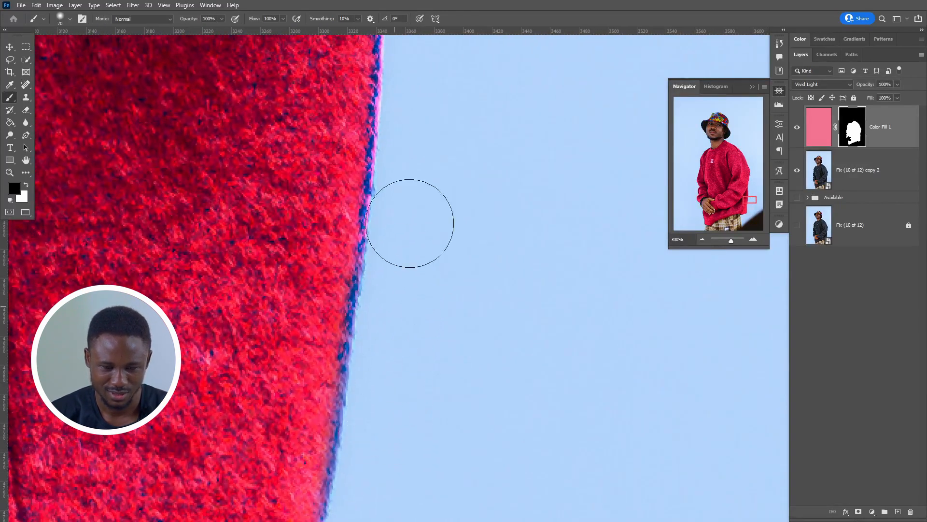
{"action": "mouse_move", "coordinate": [449, 170]}
{"action": "left_mouse_down"}
{"action": "mouse_move", "coordinate": [421, 393]}
{"action": "mouse_move", "coordinate": [404, 425]}
{"action": "left_mouse_up"}
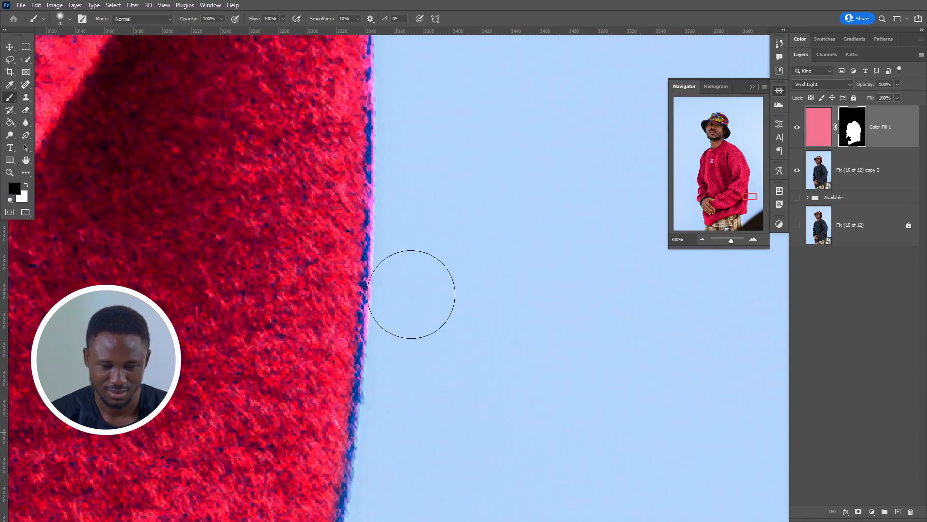
{"action": "left_click_drag", "start_coordinate": [429, 194], "coordinate": [427, 345]}
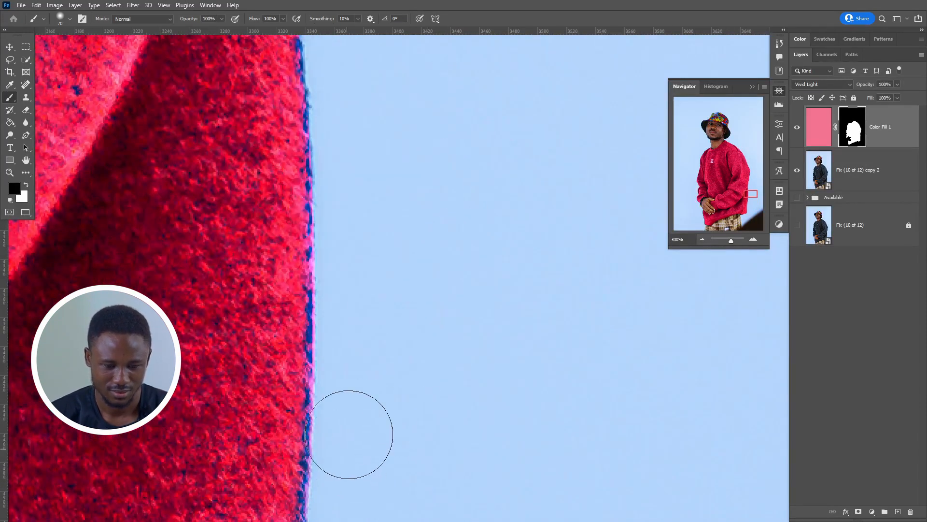
Step: Continue masking out the color spill along the right sleeve's outer edge up to the elbow bend
{"action": "mouse_move", "coordinate": [438, 180]}
{"action": "left_mouse_down"}
{"action": "mouse_move", "coordinate": [504, 301]}
{"action": "mouse_move", "coordinate": [522, 447]}
{"action": "mouse_move", "coordinate": [488, 490]}
{"action": "left_mouse_up"}
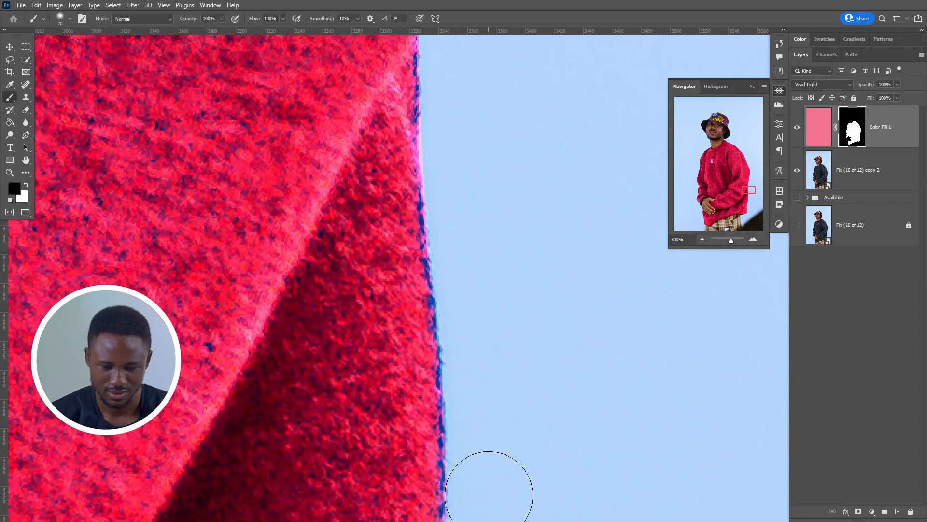
{"action": "mouse_move", "coordinate": [483, 202]}
{"action": "left_mouse_down"}
{"action": "mouse_move", "coordinate": [513, 290]}
{"action": "mouse_move", "coordinate": [487, 444]}
{"action": "left_mouse_up"}
{"action": "left_click_drag", "start_coordinate": [468, 321], "coordinate": [471, 455]}
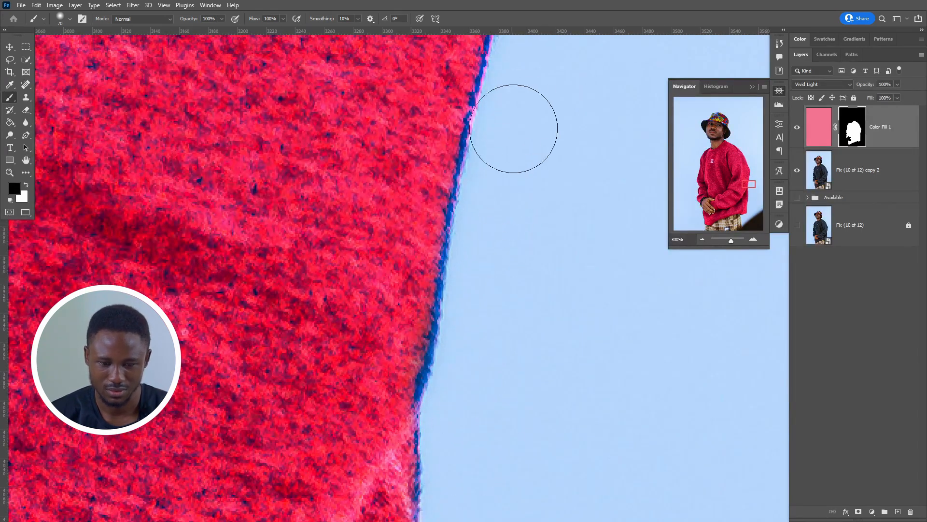
{"action": "mouse_move", "coordinate": [524, 89]}
{"action": "left_mouse_down"}
{"action": "mouse_move", "coordinate": [501, 416]}
{"action": "mouse_move", "coordinate": [472, 472]}
{"action": "left_mouse_up"}
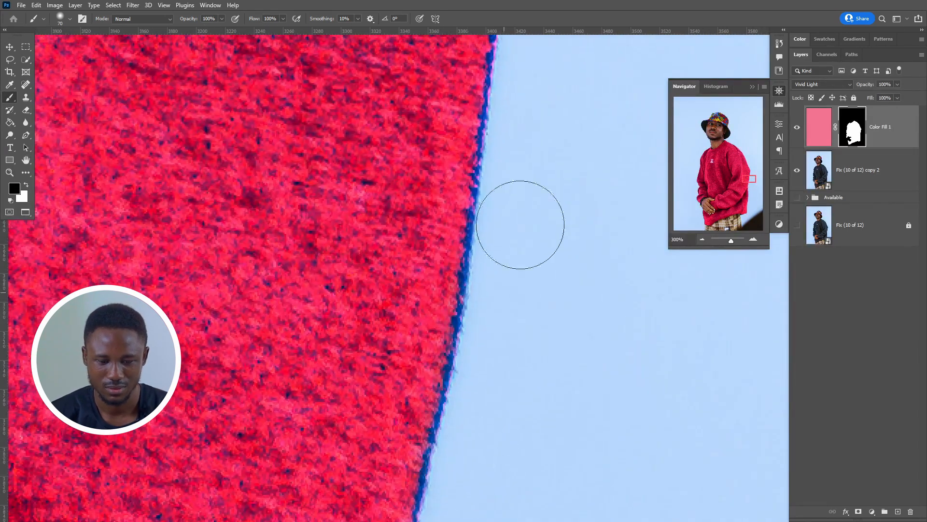
{"action": "mouse_move", "coordinate": [536, 207]}
{"action": "left_mouse_down"}
{"action": "mouse_move", "coordinate": [514, 385]}
{"action": "mouse_move", "coordinate": [472, 484]}
{"action": "left_mouse_up"}
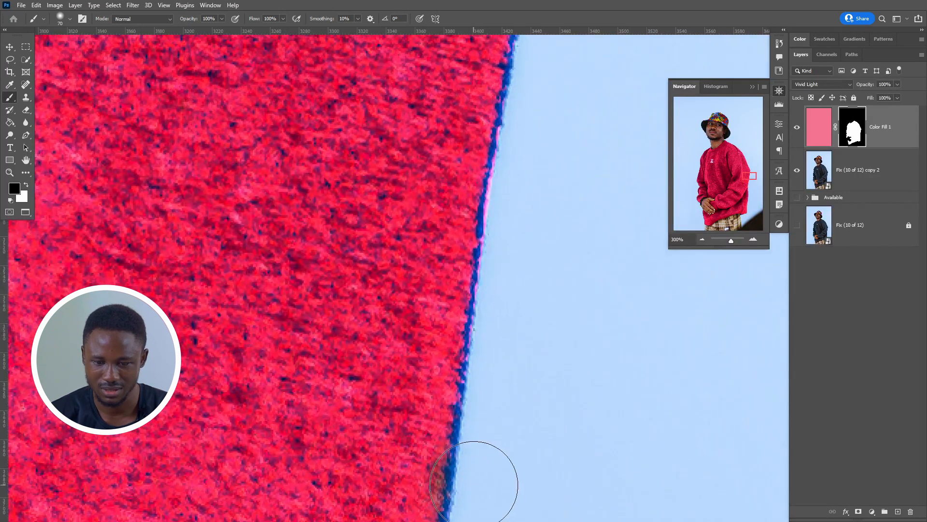
{"action": "mouse_move", "coordinate": [554, 103]}
{"action": "left_mouse_down"}
{"action": "mouse_move", "coordinate": [542, 363]}
{"action": "mouse_move", "coordinate": [505, 500]}
{"action": "left_mouse_up"}
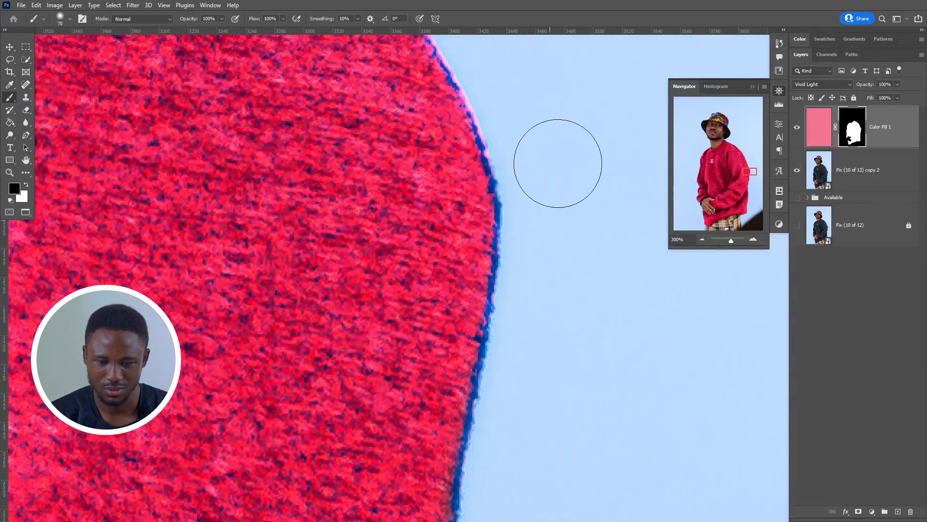
{"action": "key", "text": "ctrl+0"}
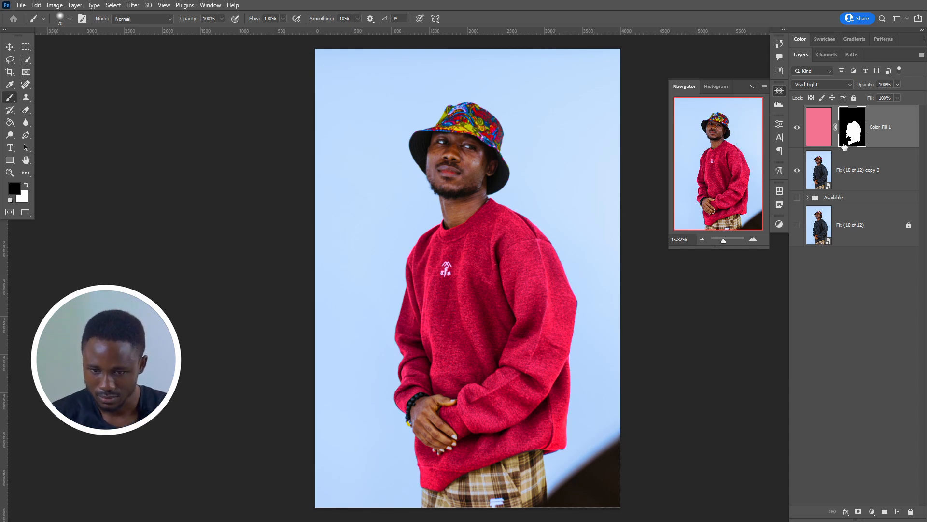
{"action": "left_click", "coordinate": [826, 132]}
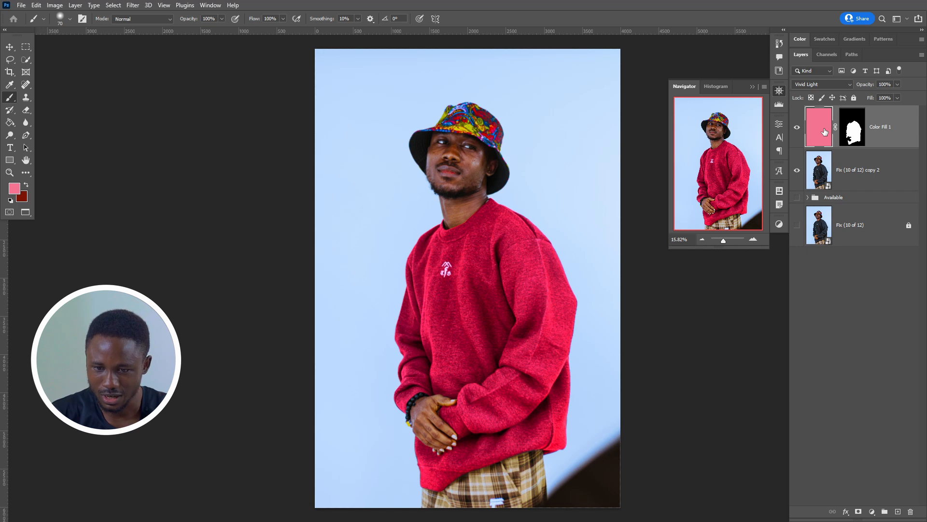
{"action": "double_click", "coordinate": [816, 142]}
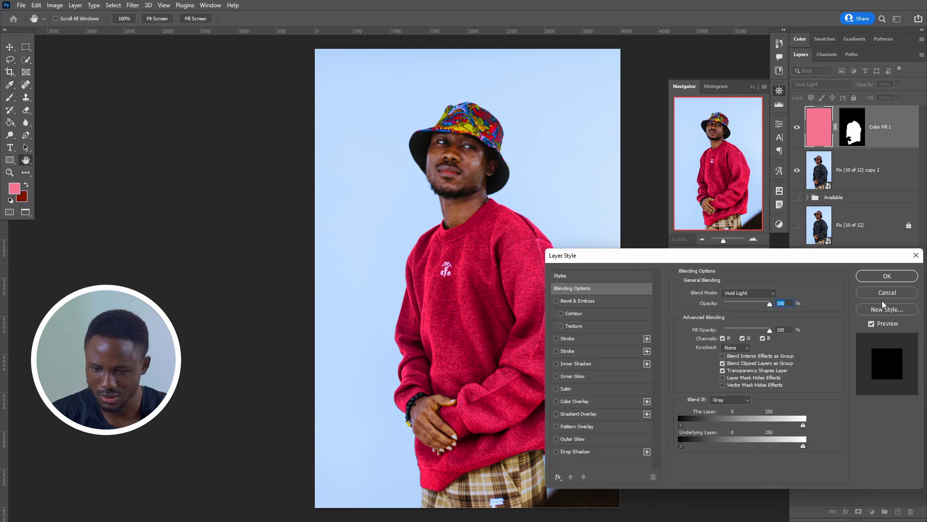
{"action": "left_click", "coordinate": [883, 293]}
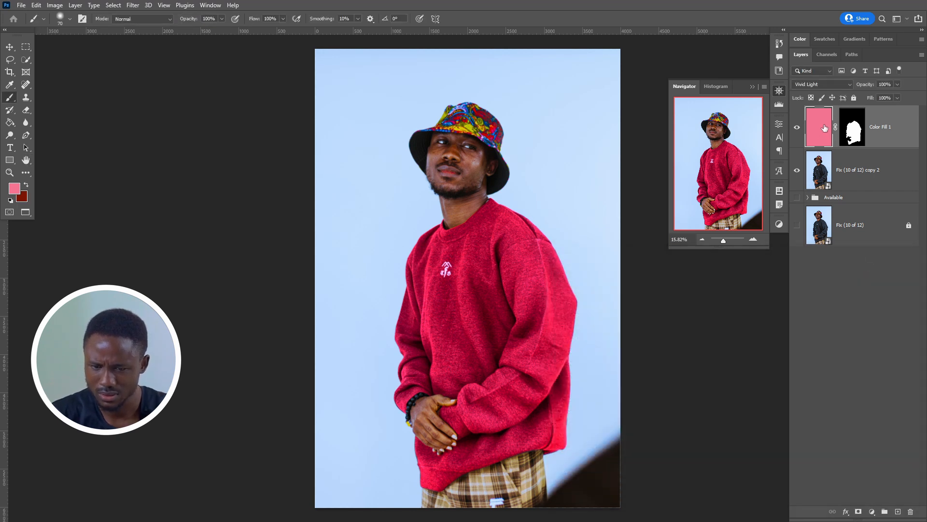
{"action": "double_click", "coordinate": [827, 143]}
{"action": "left_click", "coordinate": [873, 293]}
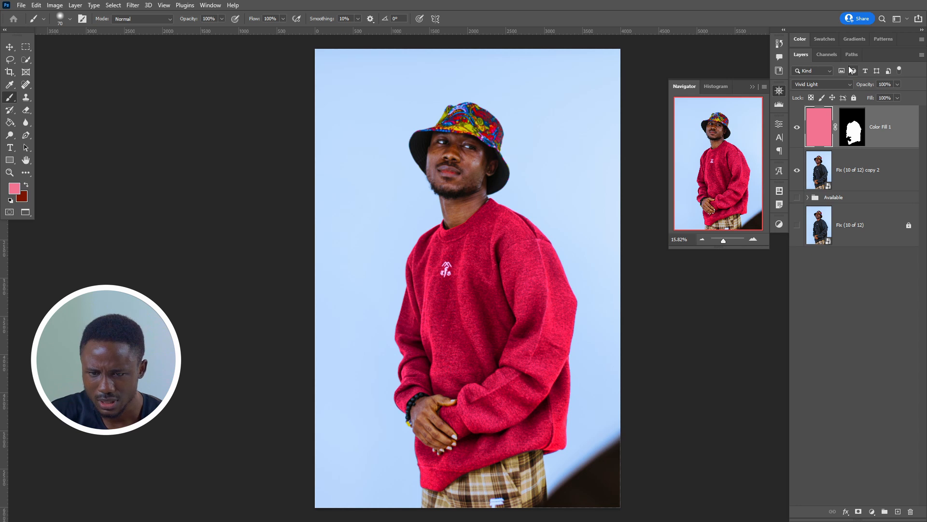
Step: Hide the Color Fill 1 layer and load the Sweatshirt path as a selection
{"action": "left_click", "coordinate": [797, 128]}
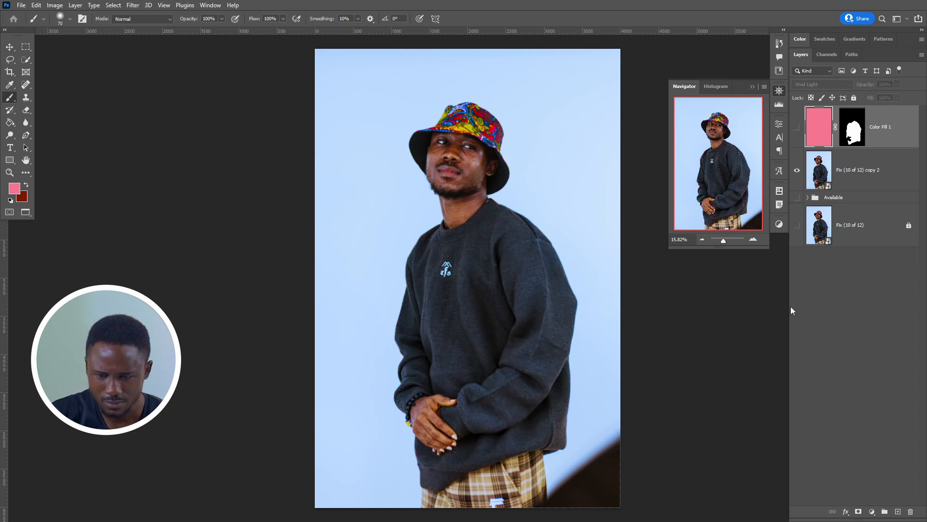
{"action": "left_click", "coordinate": [851, 54]}
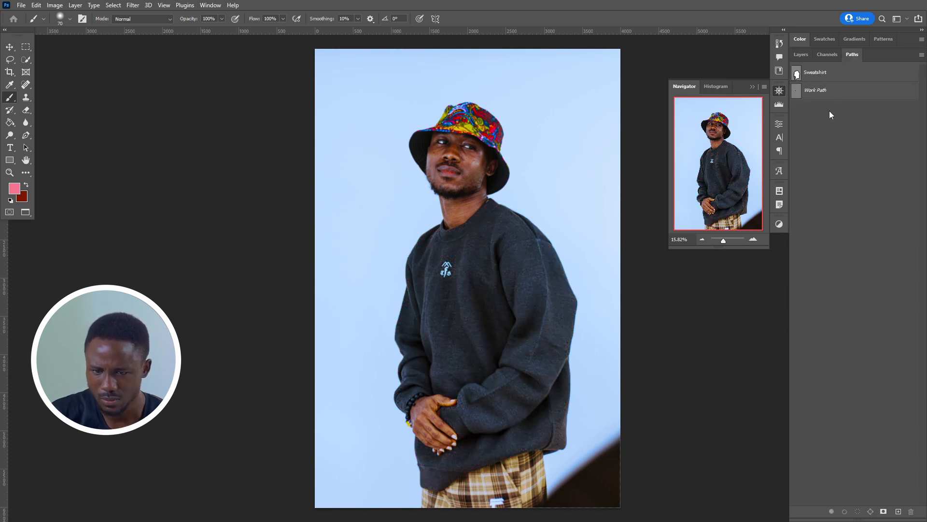
{"action": "left_click", "coordinate": [826, 76]}
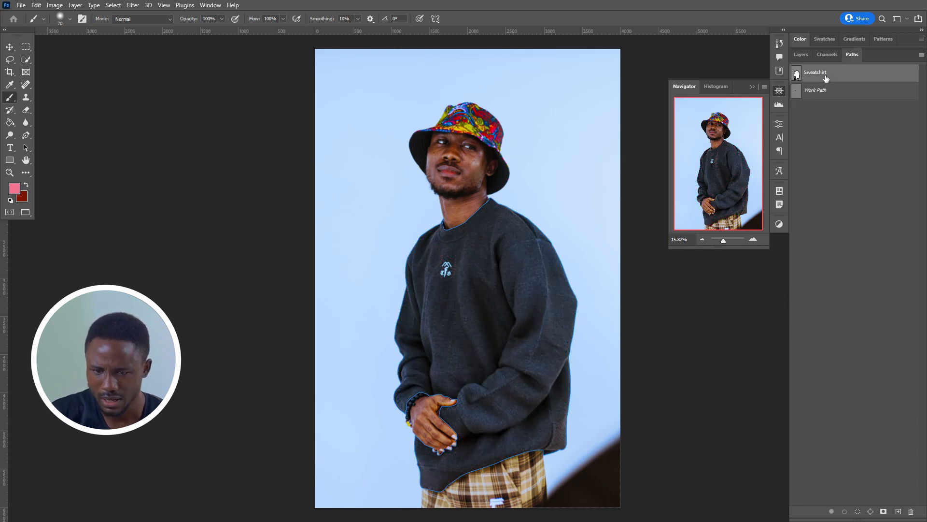
{"action": "left_click", "coordinate": [858, 511]}
{"action": "left_click", "coordinate": [802, 54]}
Step: Add a pink solid color fill layer (#e1748f) from the sweatshirt selection and set its blend mode to Overlay
{"action": "left_click", "coordinate": [872, 511]}
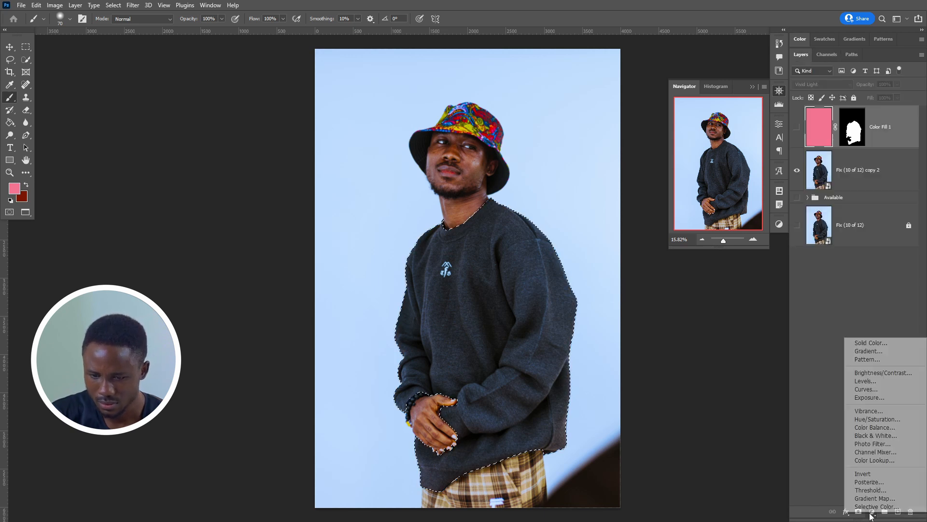
{"action": "left_click", "coordinate": [870, 342]}
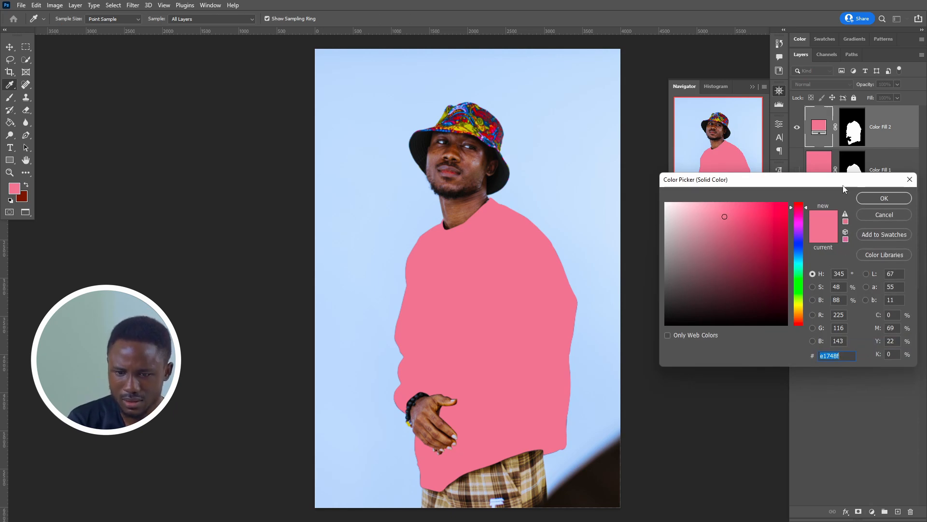
{"action": "left_click_drag", "start_coordinate": [823, 184], "coordinate": [822, 235]}
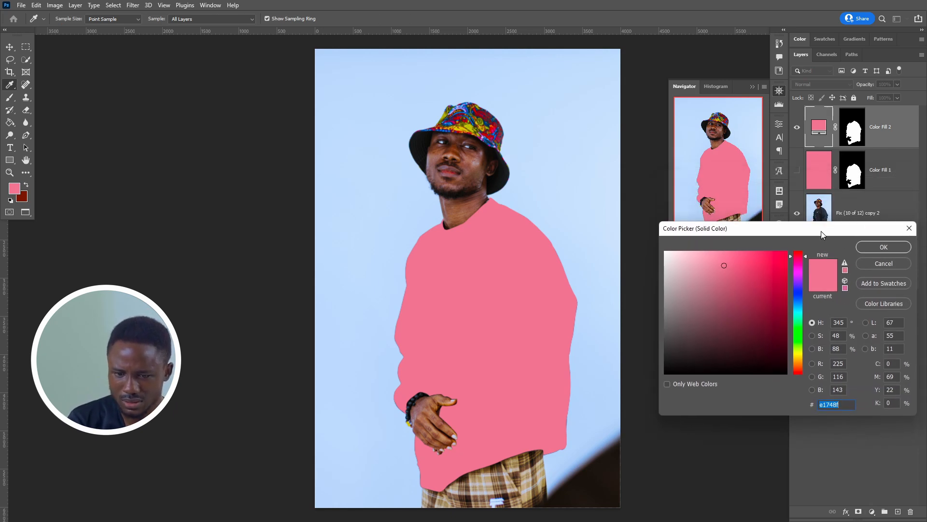
{"action": "key", "text": "b"}
{"action": "left_click", "coordinate": [865, 247]}
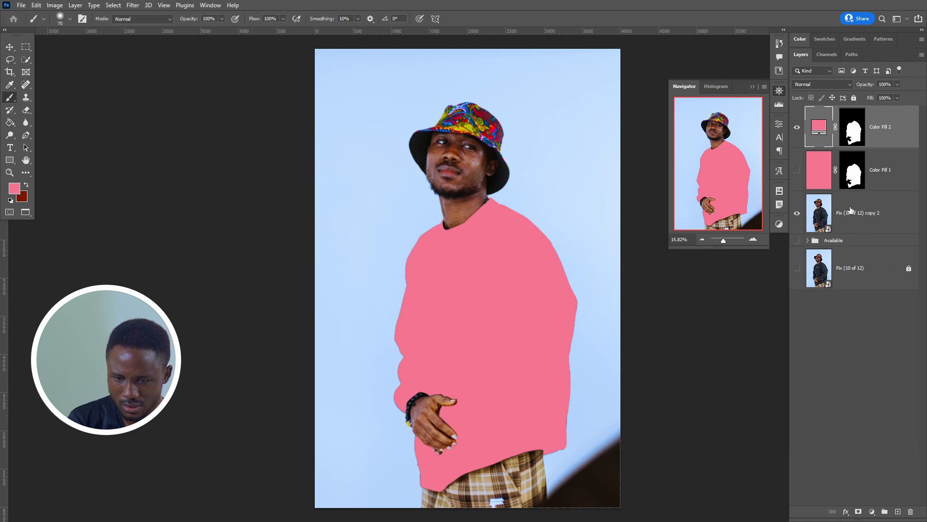
{"action": "left_click", "coordinate": [817, 85]}
{"action": "left_click", "coordinate": [819, 204]}
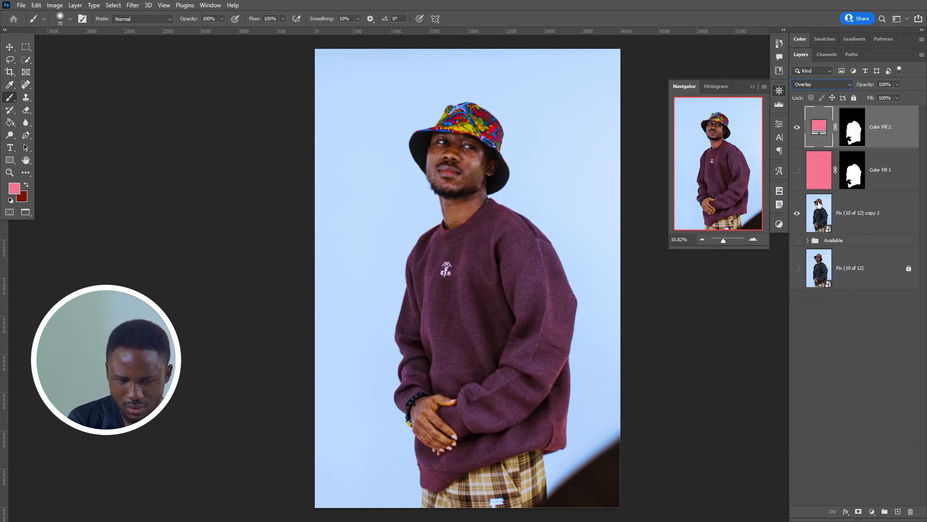
Step: Recolor the Color Fill 2 layer to a saturated yellow-green with a hue of 65°
{"action": "double_click", "coordinate": [822, 130]}
{"action": "left_click_drag", "start_coordinate": [799, 256], "coordinate": [801, 356]}
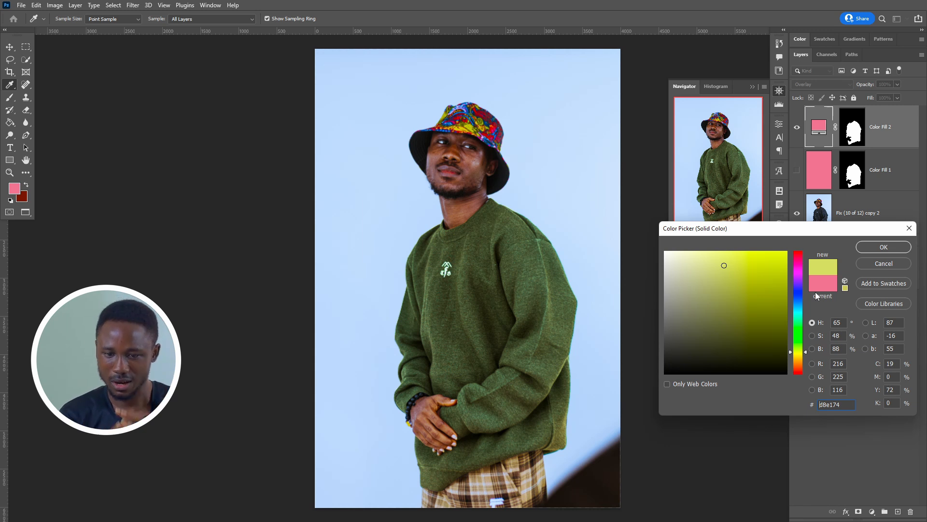
{"action": "left_click_drag", "start_coordinate": [761, 282], "coordinate": [765, 277]}
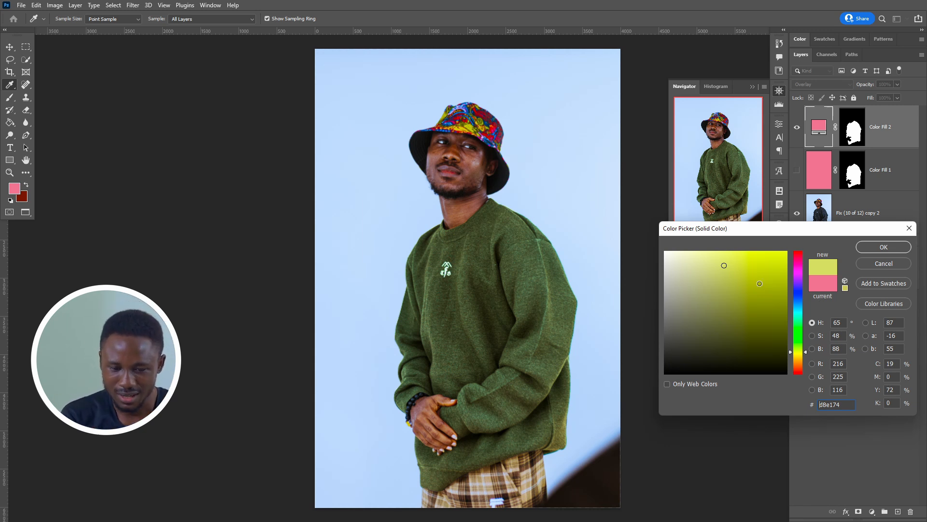
{"action": "left_click", "coordinate": [883, 248]}
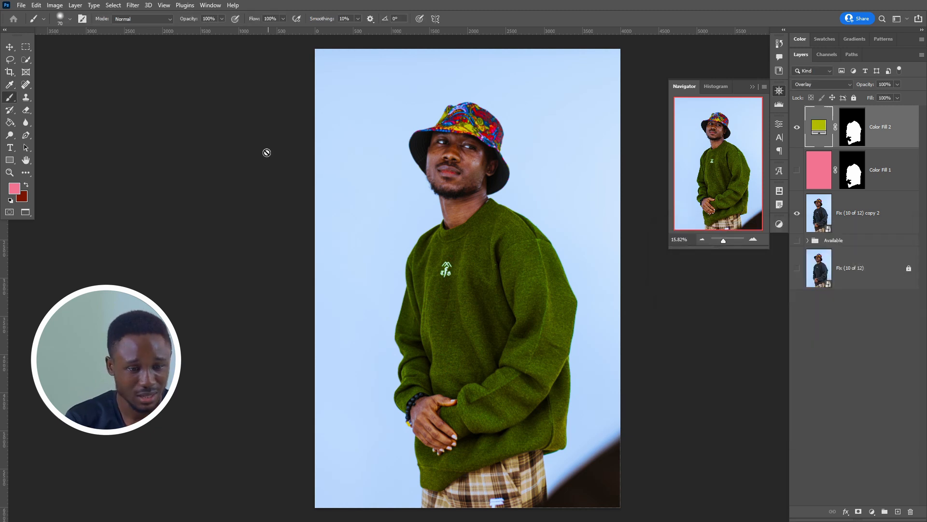
Step: Start a PNG export of the green sweatshirt variation in the Shoot B folder
{"action": "left_click", "coordinate": [22, 5]}
{"action": "mouse_move", "coordinate": [72, 151]}
{"action": "left_click", "coordinate": [164, 151]}
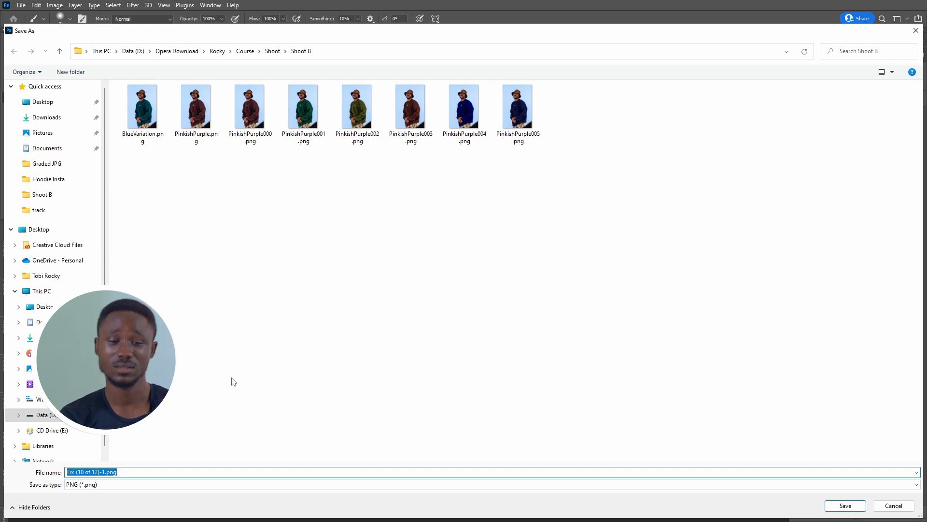
{"action": "left_click", "coordinate": [282, 292]}
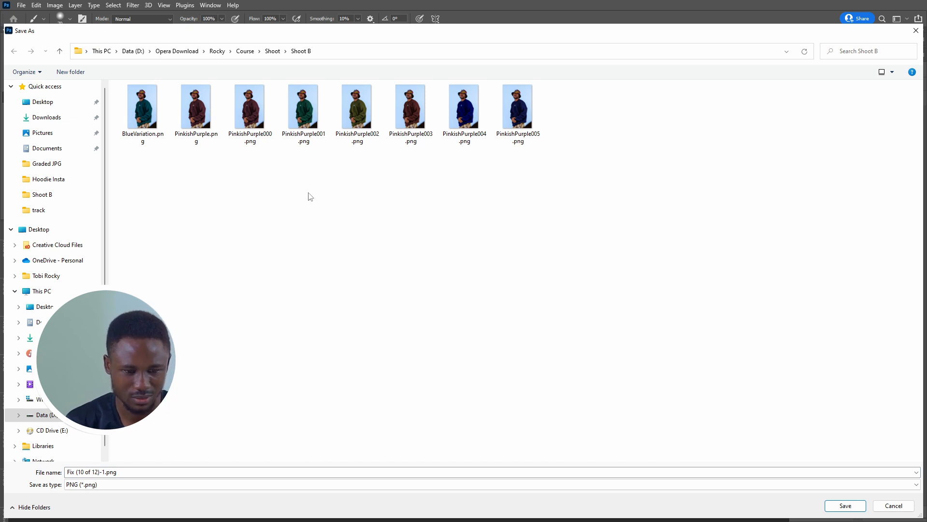
{"action": "left_click_drag", "start_coordinate": [518, 108], "coordinate": [551, 204]}
Step: Create a folder named Exhibit A in Shoot B and move the existing PNG variations into it
{"action": "key", "text": "ctrl+shift+n"}
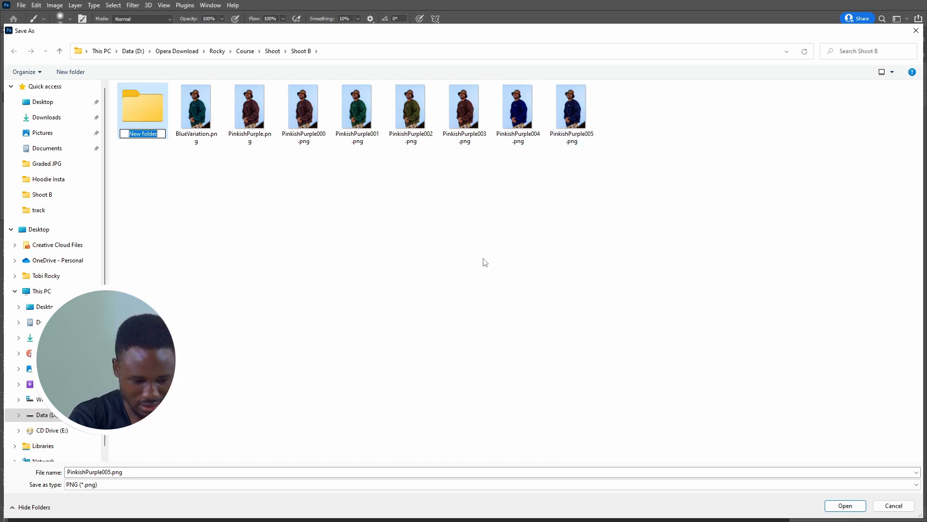
{"action": "type", "text": "Exhibit A"}
{"action": "key", "text": "Return"}
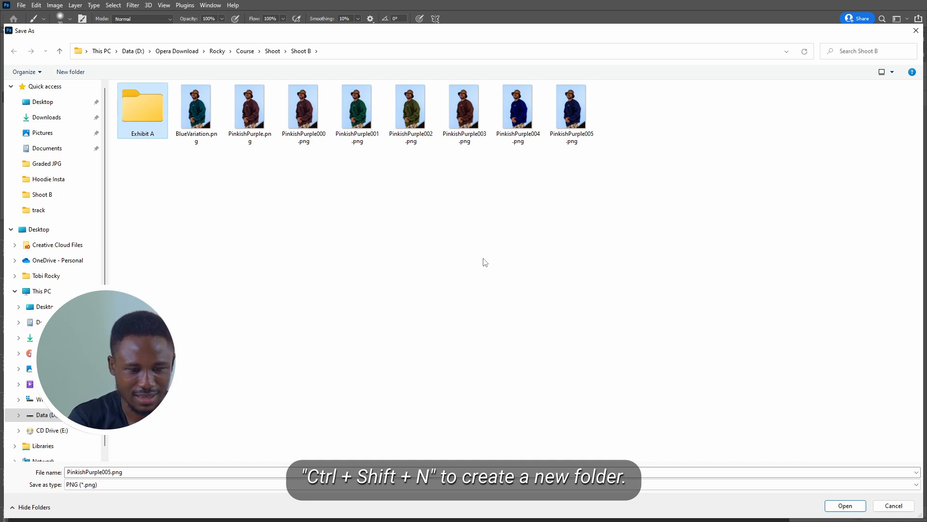
{"action": "left_click_drag", "start_coordinate": [195, 111], "coordinate": [154, 113]}
{"action": "left_click_drag", "start_coordinate": [149, 111], "coordinate": [151, 113]}
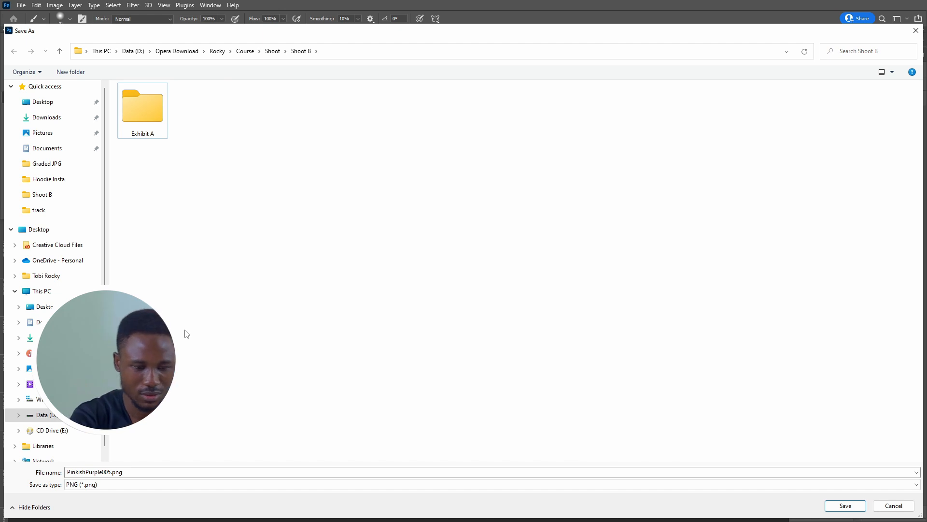
Step: Create a folder named Exhibit B in Shoot B and open it as the export destination
{"action": "key", "text": "ctrl+shift+n"}
{"action": "type", "text": "EEx"}
{"action": "key", "text": "BackSpace"}
{"action": "key", "text": "BackSpace"}
{"action": "key", "text": "BackSpace"}
{"action": "type", "text": "Exhibit B"}
{"action": "key", "text": "Return"}
{"action": "key", "text": "Return"}
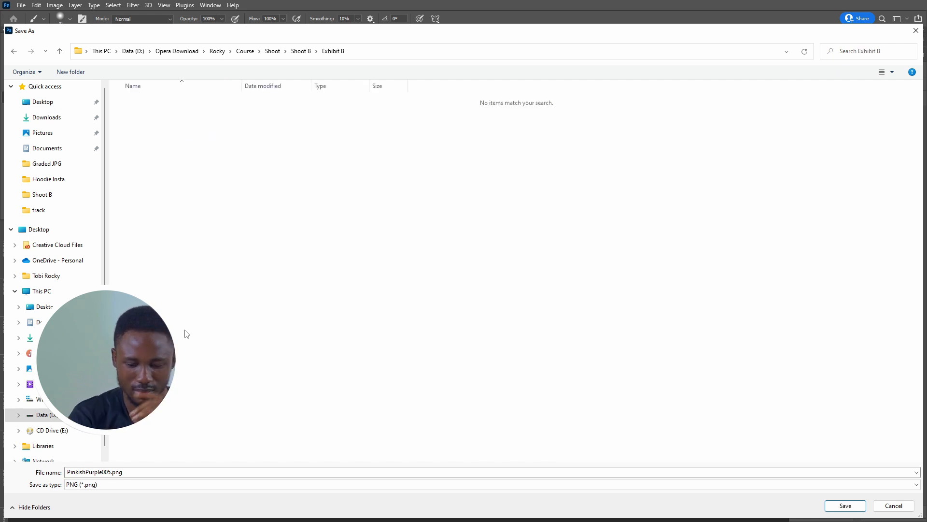
Step: Name the green sweatshirt export Gray.png and save it in the Exhibit B folder
{"action": "left_click", "coordinate": [109, 475]}
{"action": "left_click", "coordinate": [112, 472]}
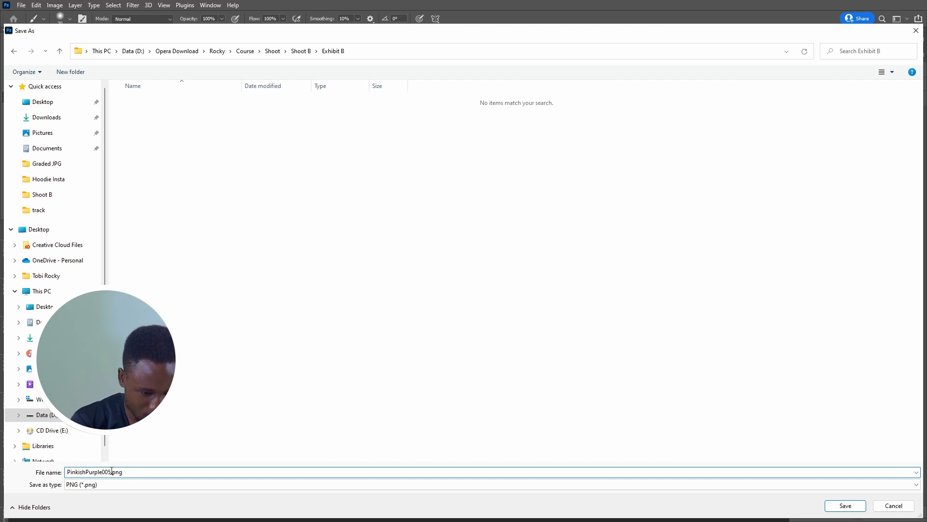
{"action": "left_click_drag", "start_coordinate": [112, 471], "coordinate": [58, 475]}
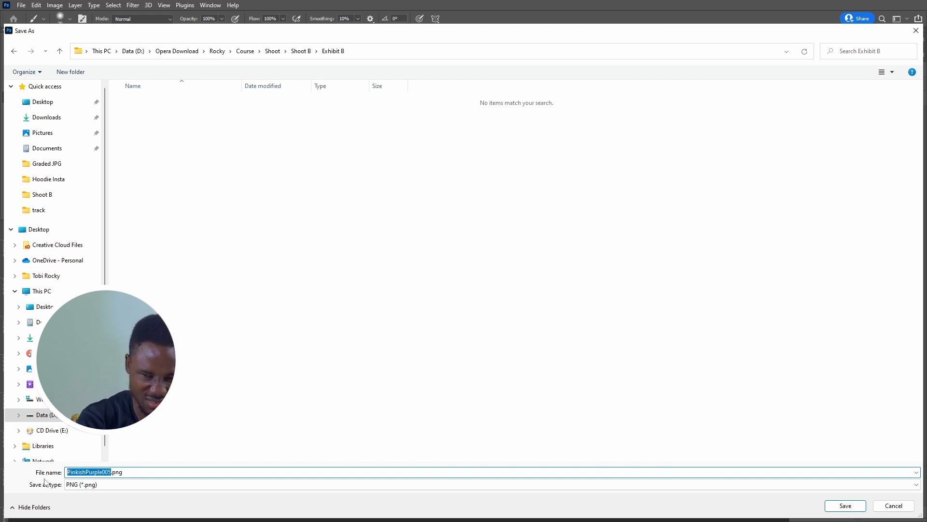
{"action": "type", "text": "Gray"}
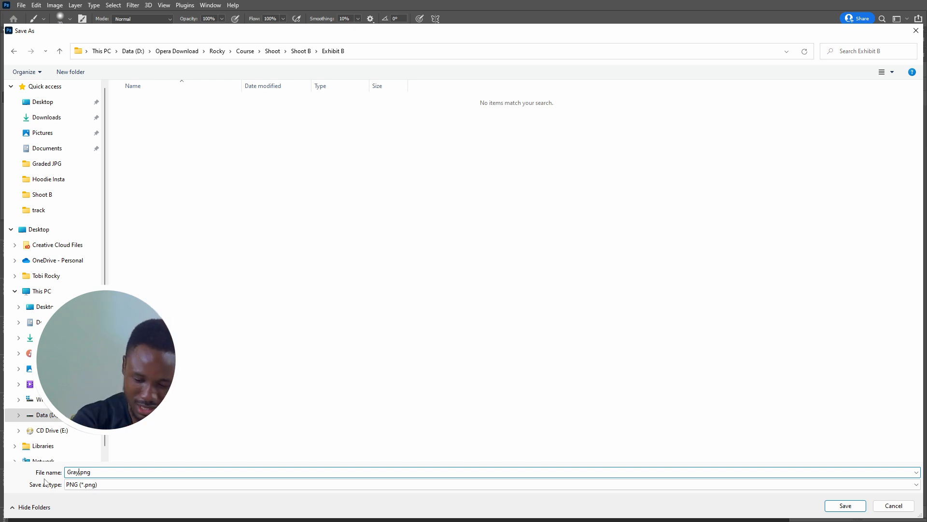
{"action": "key", "text": "Return"}
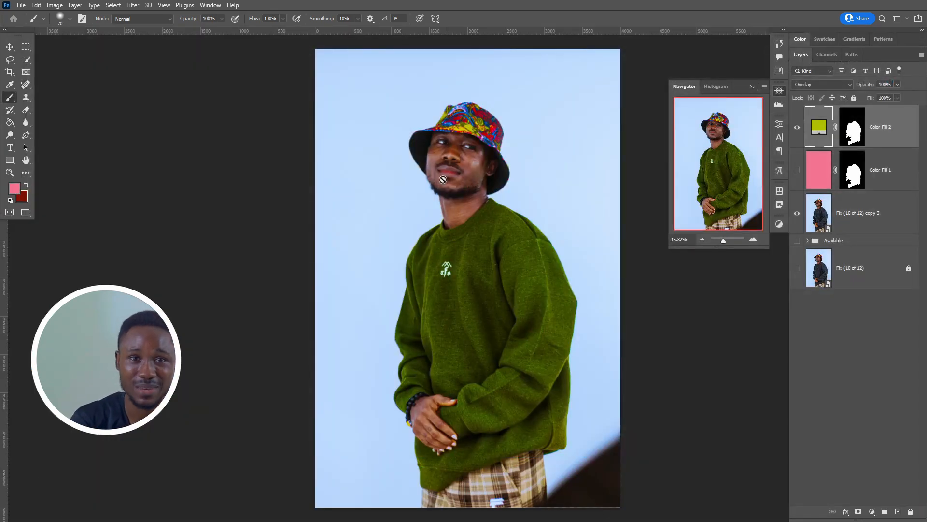
Step: Recolor the Color Fill 2 layer to teal with a hue of 174°, keeping 81% saturation and 75% brightness
{"action": "left_click_drag", "start_coordinate": [743, 85], "coordinate": [743, 91]}
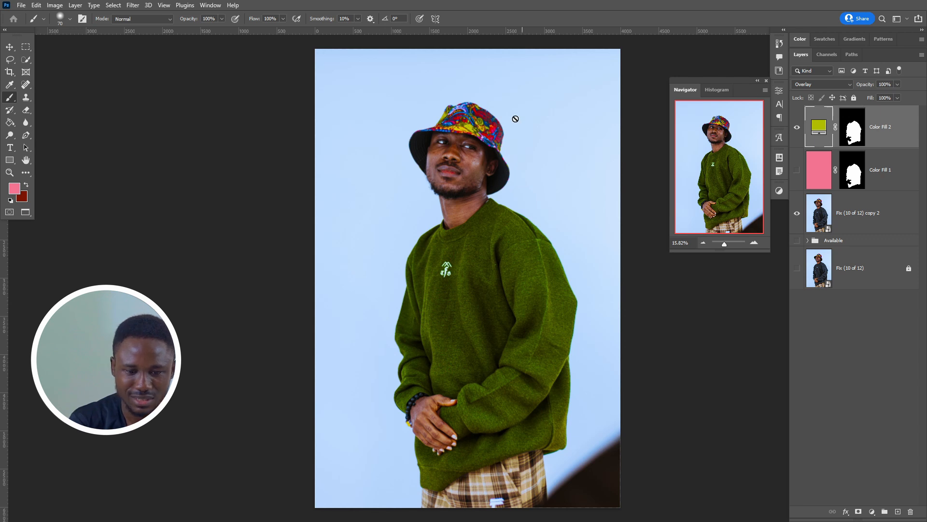
{"action": "left_click_drag", "start_coordinate": [725, 244], "coordinate": [724, 244]}
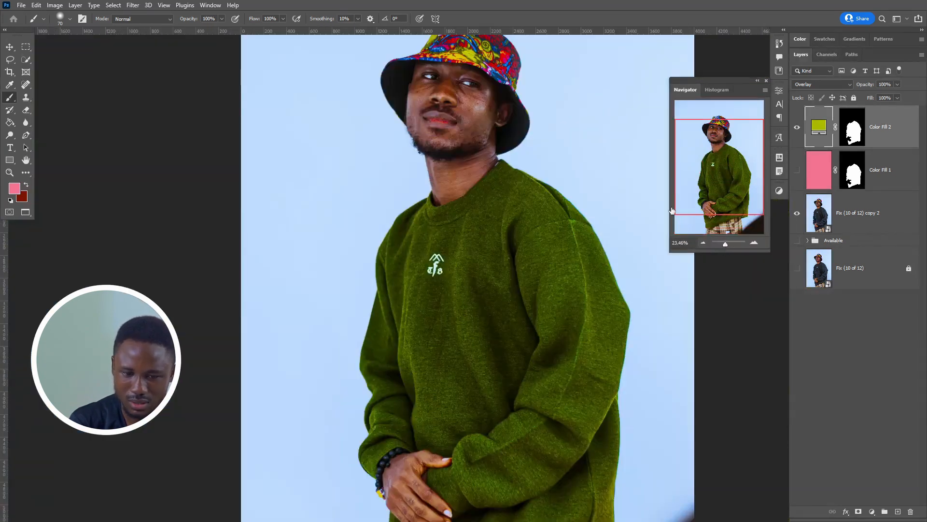
{"action": "left_click_drag", "start_coordinate": [542, 307], "coordinate": [486, 209]}
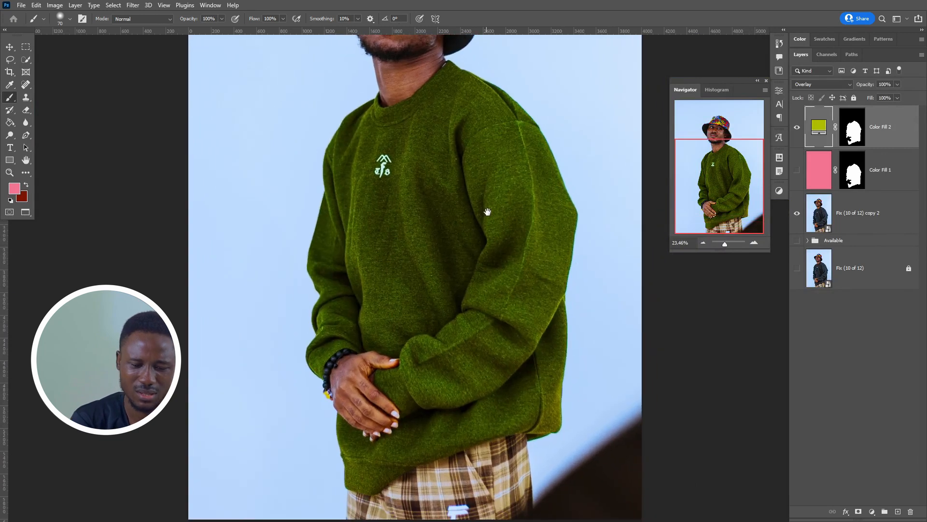
{"action": "double_click", "coordinate": [818, 126]}
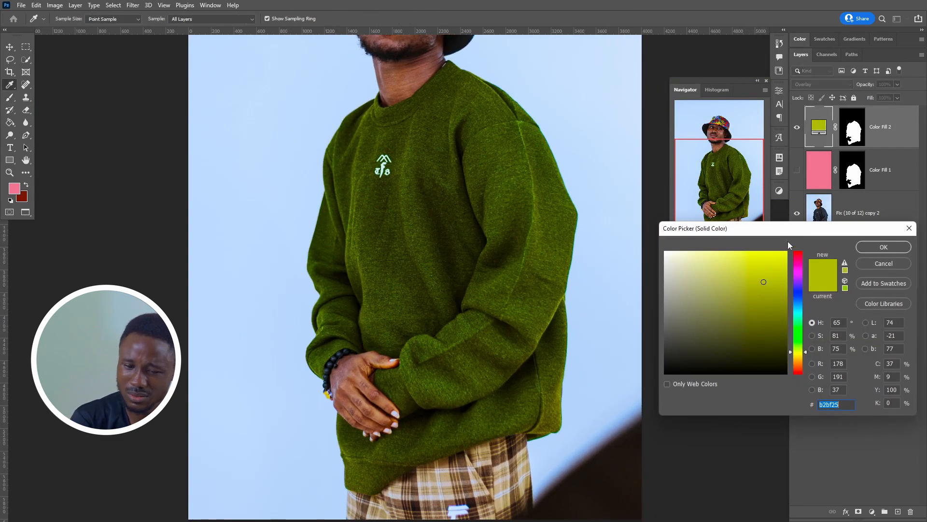
{"action": "key", "text": "alt+Tab"}
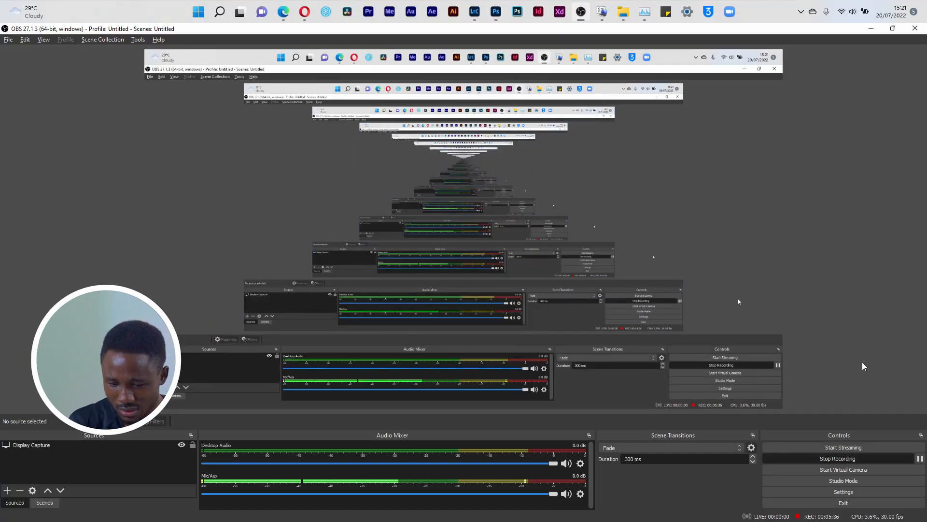
{"action": "key", "text": "alt+Tab"}
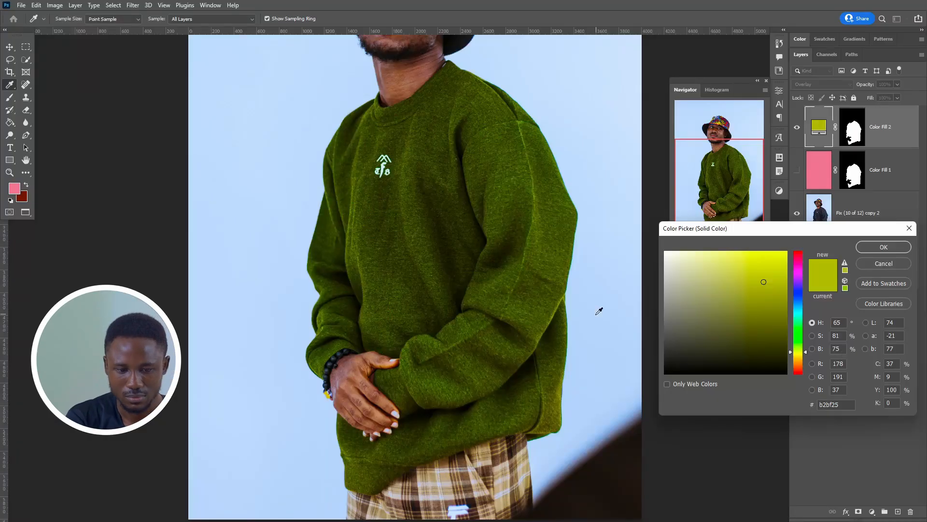
{"action": "left_click_drag", "start_coordinate": [796, 352], "coordinate": [798, 332]}
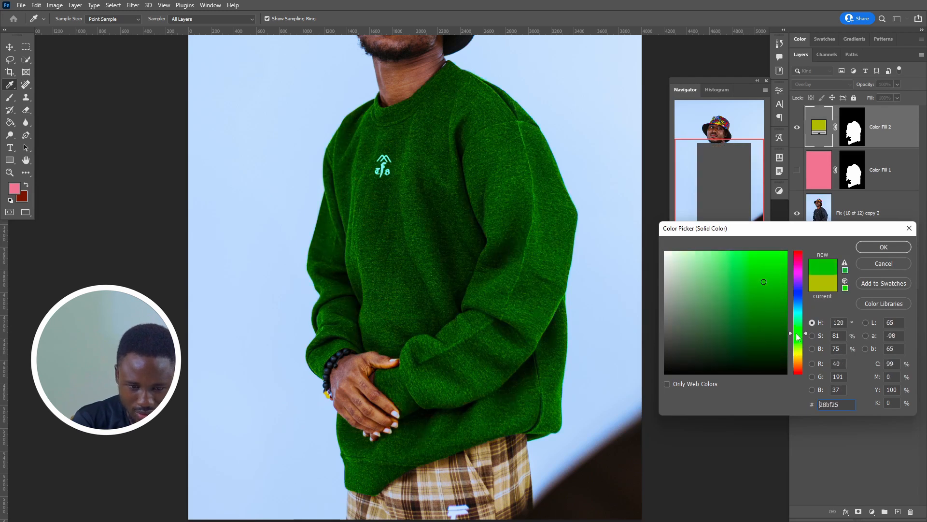
{"action": "key", "text": "ctrl+0"}
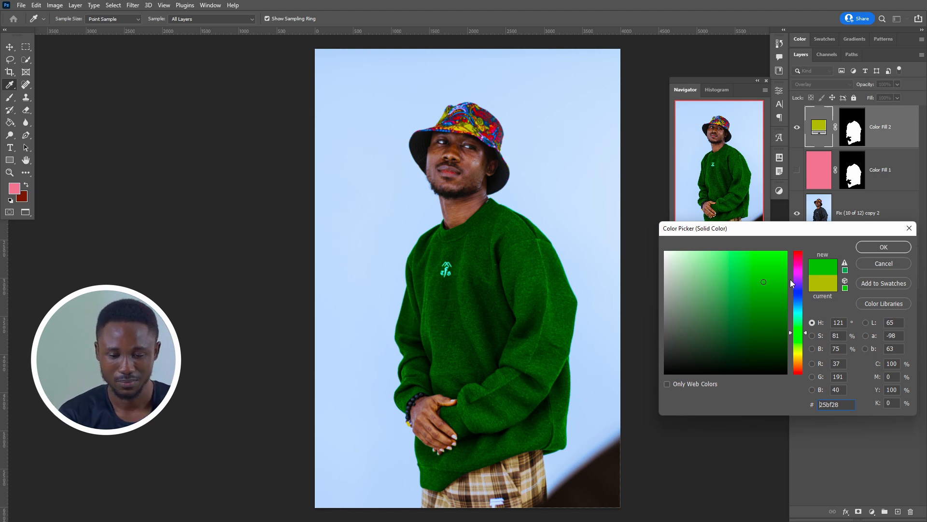
{"action": "left_click_drag", "start_coordinate": [796, 333], "coordinate": [797, 334]}
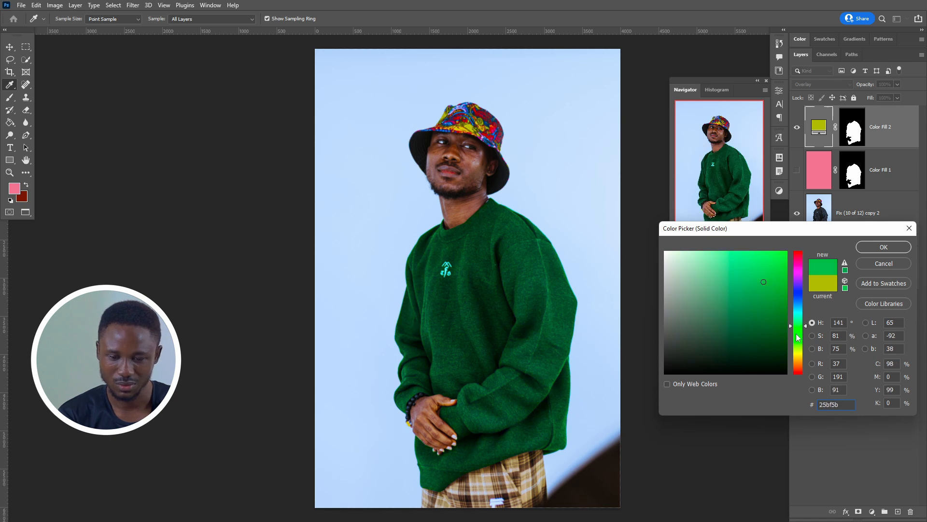
{"action": "left_click_drag", "start_coordinate": [797, 335], "coordinate": [799, 314]}
{"action": "left_click", "coordinate": [22, 5]}
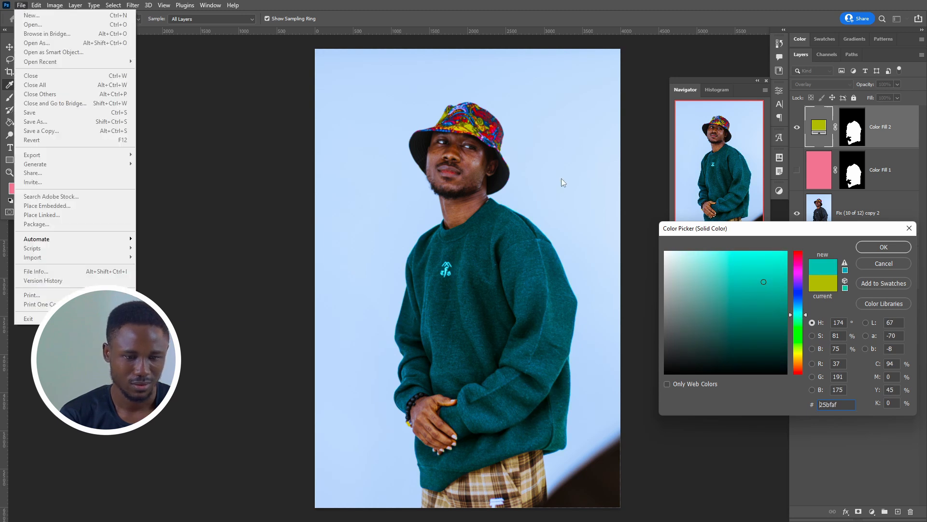
{"action": "left_click", "coordinate": [883, 248]}
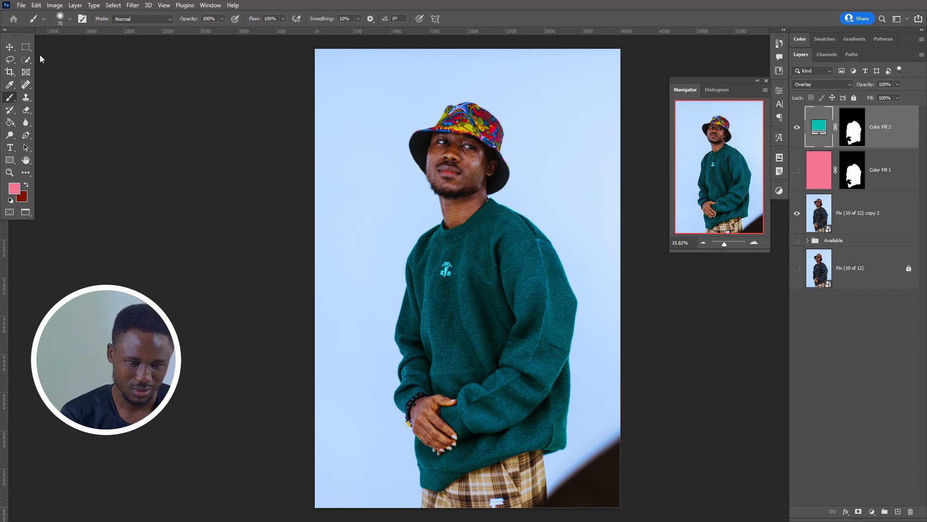
Step: Export the teal sweatshirt variation as a PNG named Gray000.png in the Exhibit B folder
{"action": "left_click", "coordinate": [22, 5]}
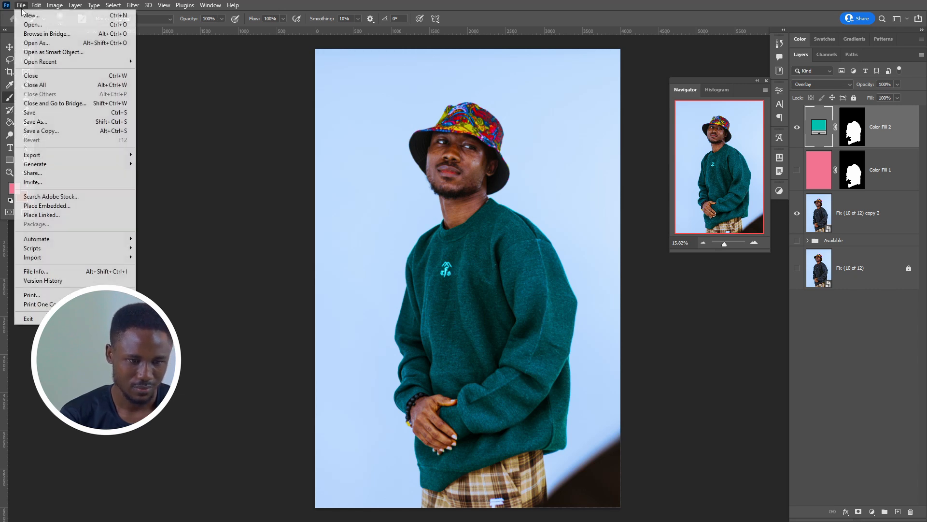
{"action": "mouse_move", "coordinate": [116, 159]}
{"action": "left_click", "coordinate": [159, 155]}
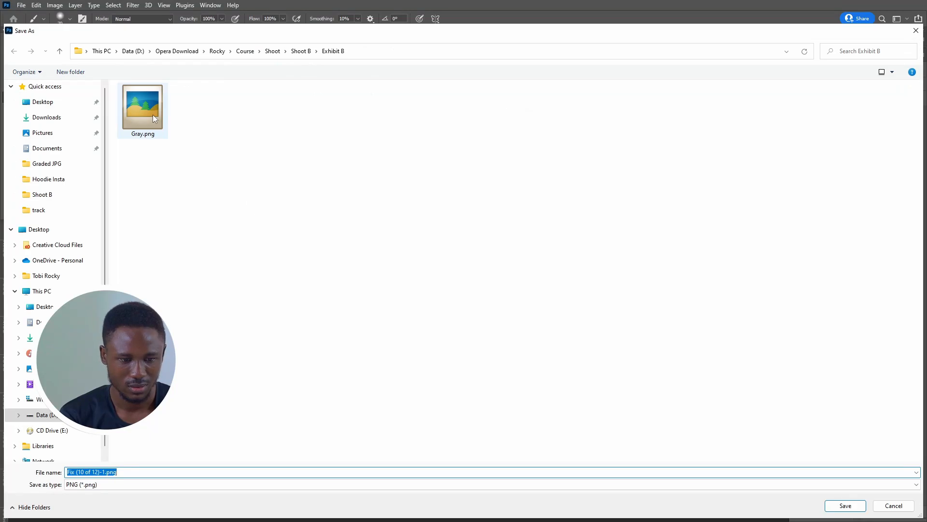
{"action": "left_click", "coordinate": [80, 473]}
{"action": "left_click", "coordinate": [79, 472]}
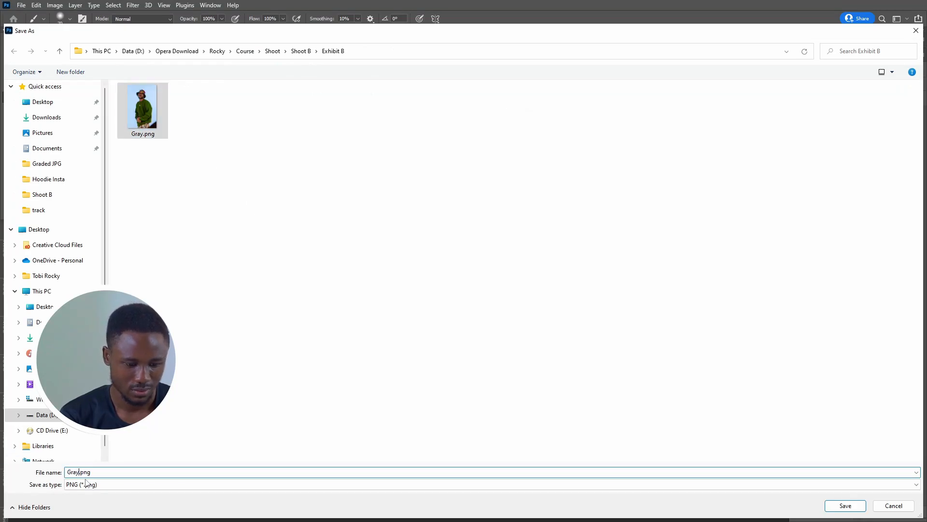
{"action": "type", "text": "222"}
{"action": "key", "text": "Return"}
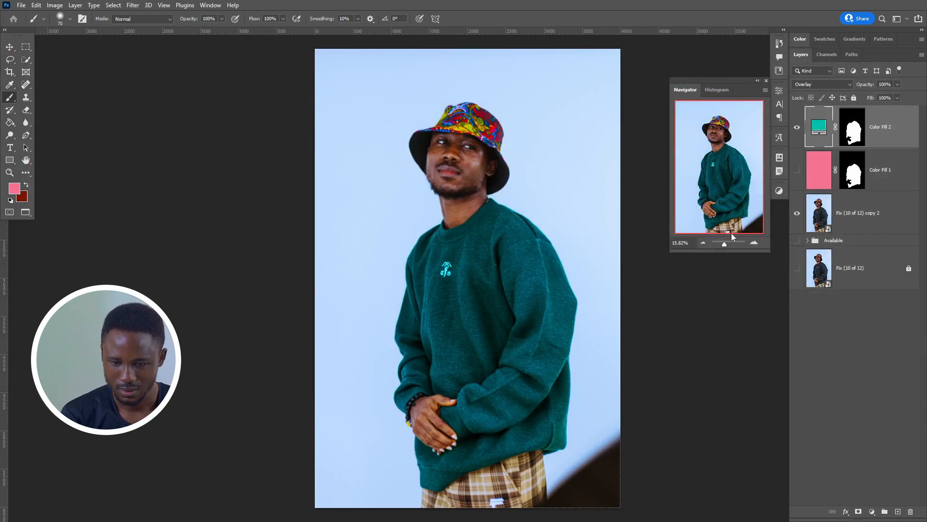
Step: Recolor the Color Fill 2 layer to a deep blue with hue 195°, saturation 90% and brightness 58%
{"action": "double_click", "coordinate": [819, 126]}
{"action": "left_click", "coordinate": [775, 303]}
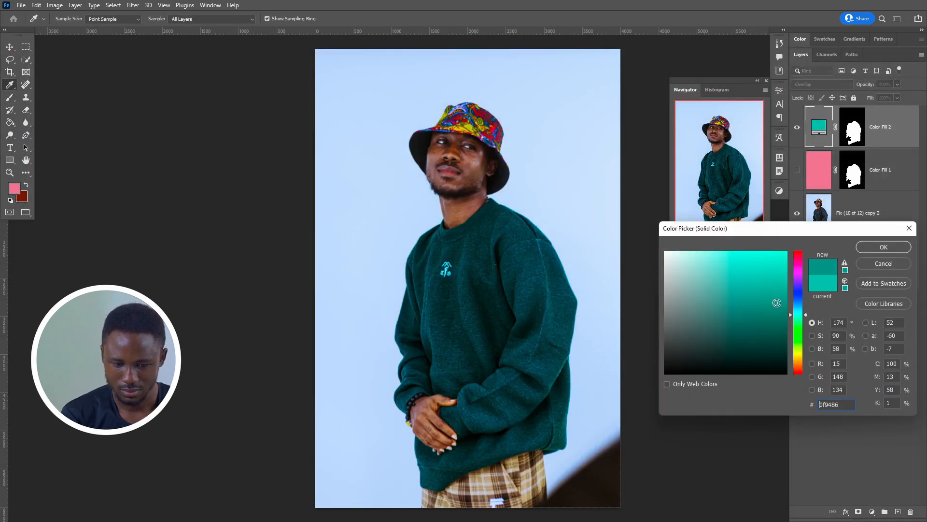
{"action": "left_click_drag", "start_coordinate": [803, 314], "coordinate": [802, 308]}
{"action": "left_click", "coordinate": [884, 247]}
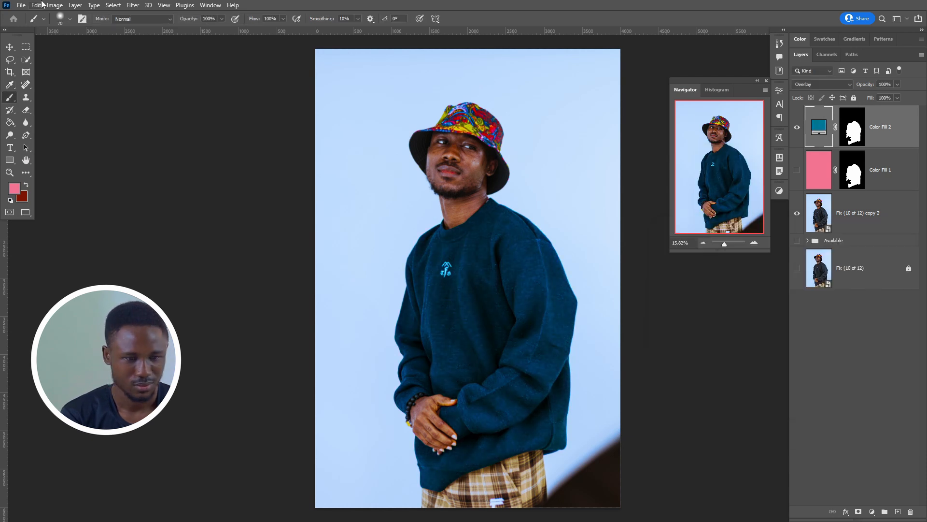
Step: Export the blue sweatshirt variation as a PNG named Gray001.png in the Exhibit B folder
{"action": "left_click", "coordinate": [21, 5]}
{"action": "mouse_move", "coordinate": [58, 155]}
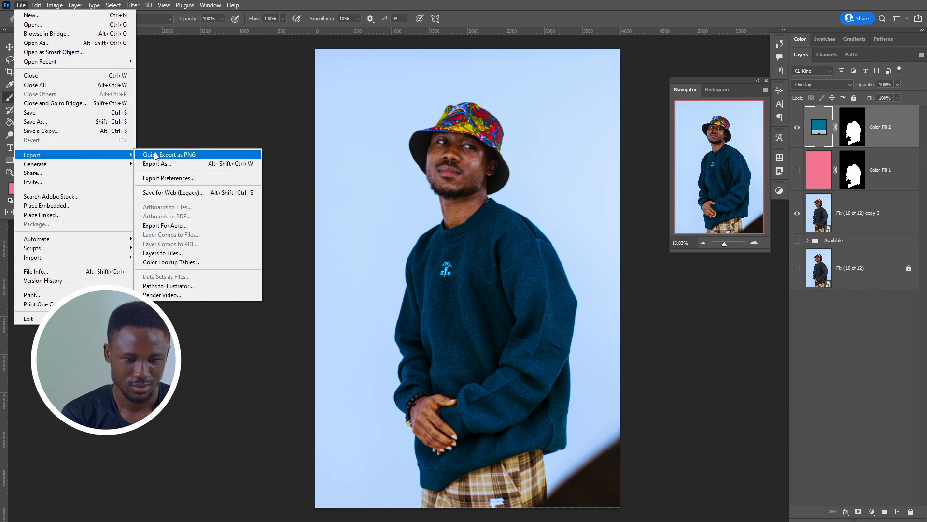
{"action": "left_click", "coordinate": [156, 156]}
{"action": "left_click", "coordinate": [196, 107]}
{"action": "left_click", "coordinate": [88, 472]}
{"action": "left_click", "coordinate": [88, 472]}
{"action": "key", "text": "BackSpace"}
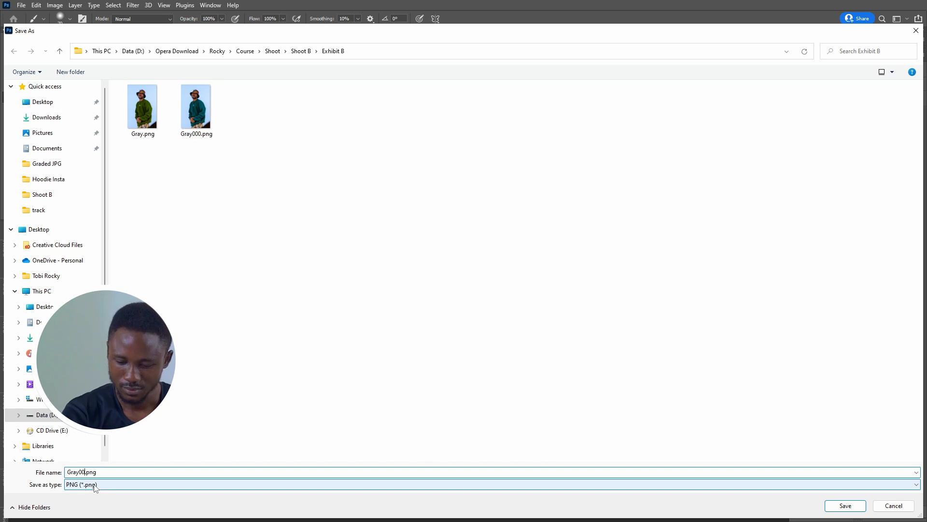
{"action": "type", "text": "1"}
{"action": "key", "text": "Return"}
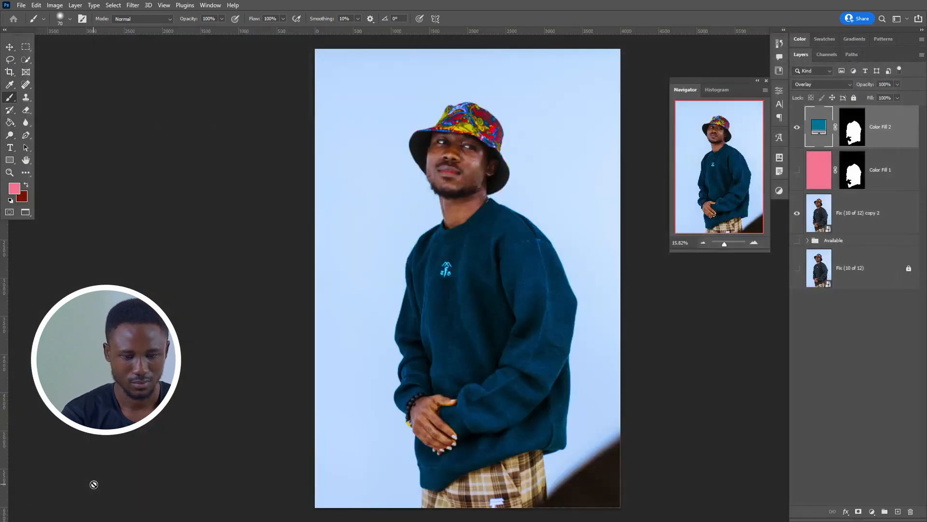
{"action": "double_click", "coordinate": [818, 129]}
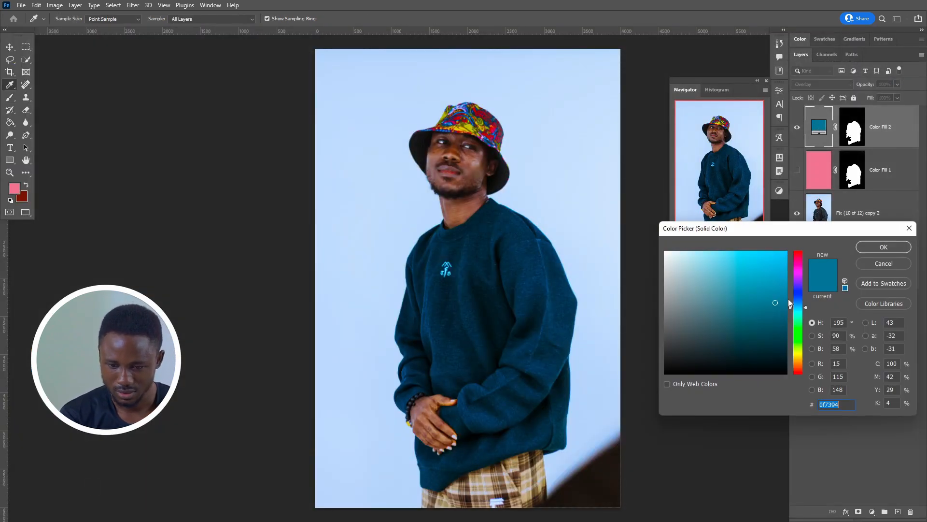
{"action": "left_click_drag", "start_coordinate": [796, 303], "coordinate": [800, 266]}
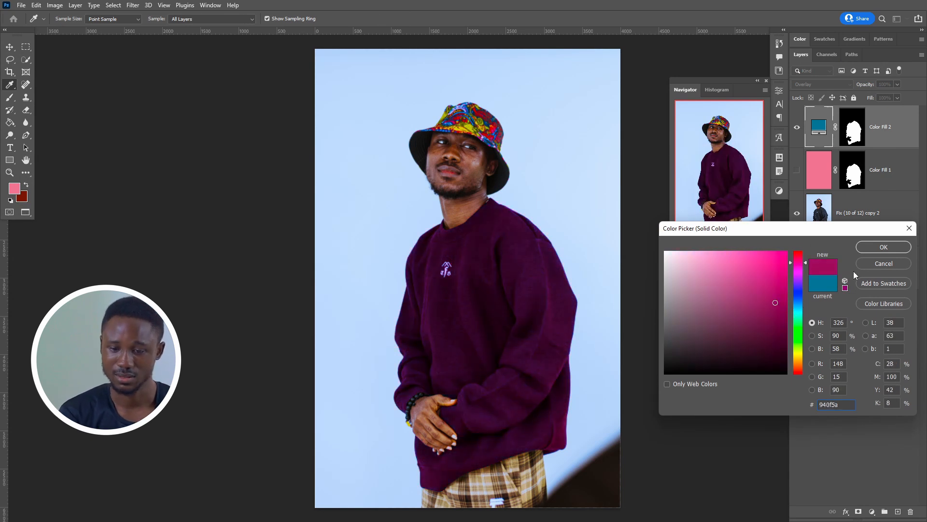
{"action": "left_click", "coordinate": [883, 263]}
Step: Hide the Color Fill 2 layer and make the Fix (10 of 12) copy 2 layer active
{"action": "left_click", "coordinate": [797, 127]}
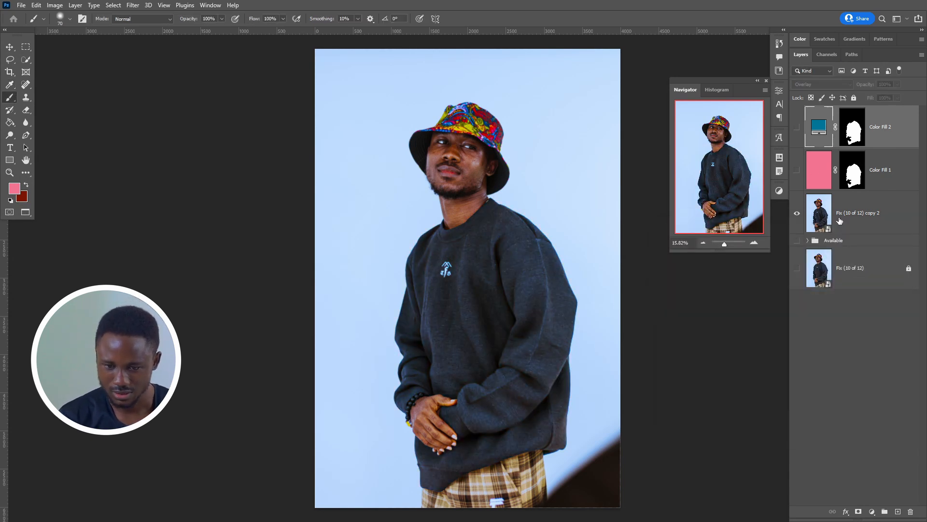
{"action": "left_click", "coordinate": [840, 220]}
{"action": "left_click", "coordinate": [872, 511]}
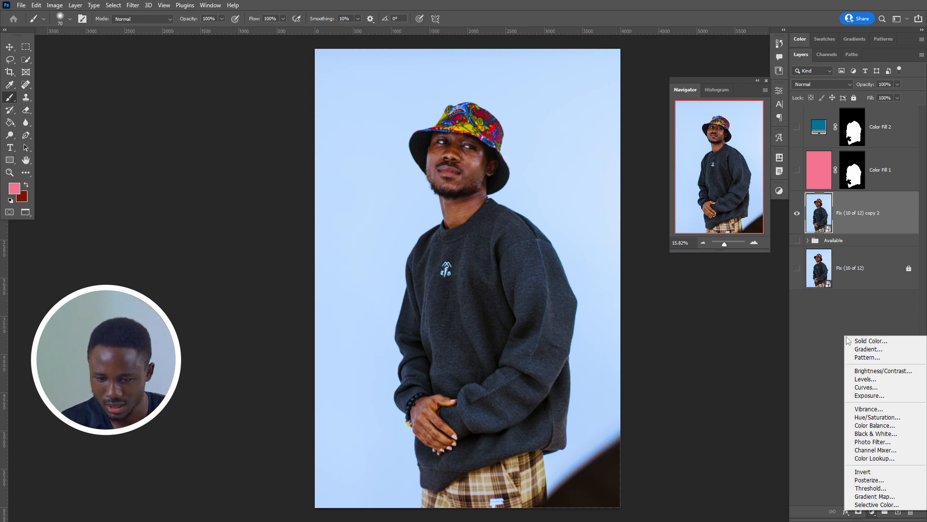
{"action": "left_click", "coordinate": [856, 56]}
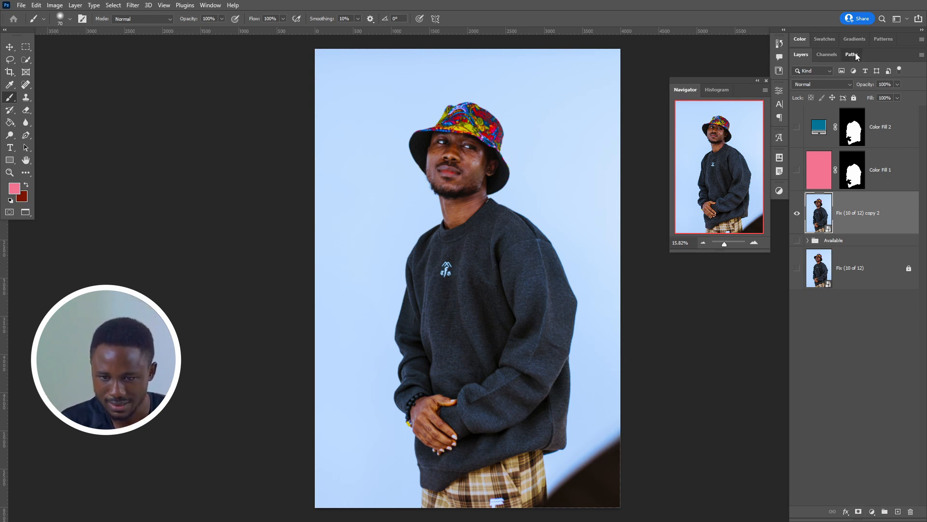
Step: Load the saved Sweatshirt path as a selection over the Fix (10 of 12) copy 2 layer
{"action": "left_click", "coordinate": [856, 54]}
{"action": "left_click", "coordinate": [807, 77]}
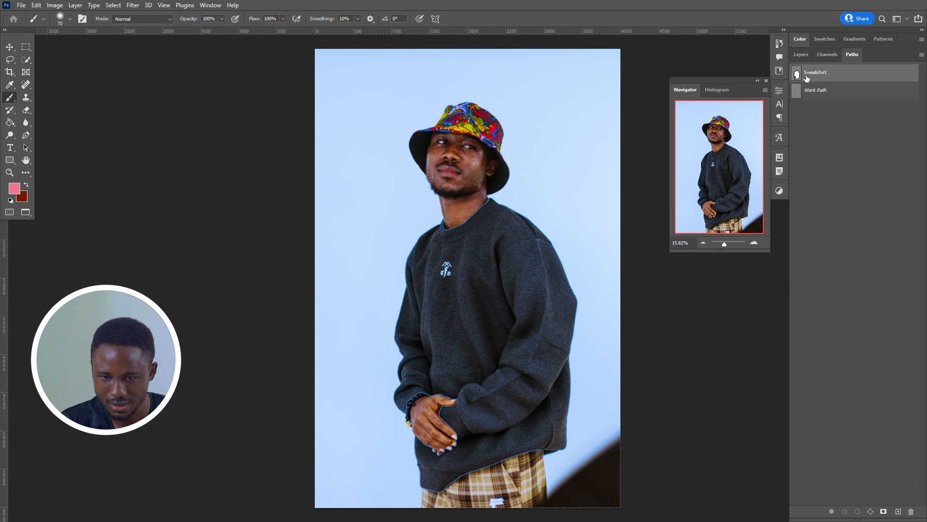
{"action": "left_click", "coordinate": [857, 511]}
{"action": "left_click", "coordinate": [800, 56]}
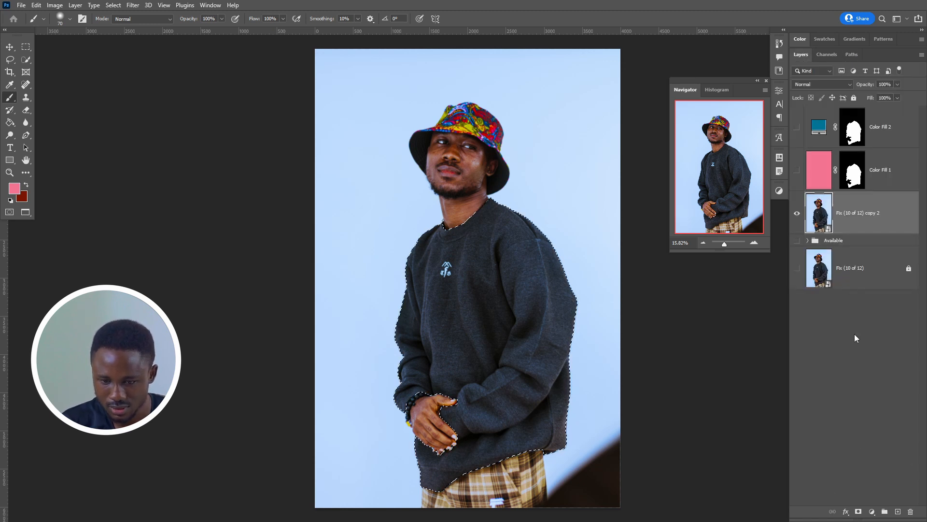
Step: Clear the current sweatshirt selection and deactivate the Sweatshirt path so that no path is active on the photo
{"action": "left_click", "coordinate": [852, 54]}
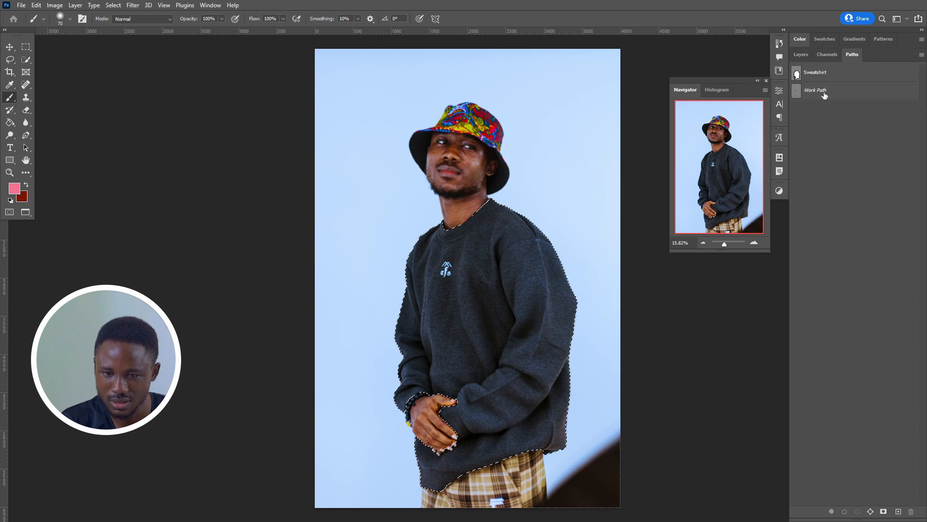
{"action": "left_click", "coordinate": [805, 75]}
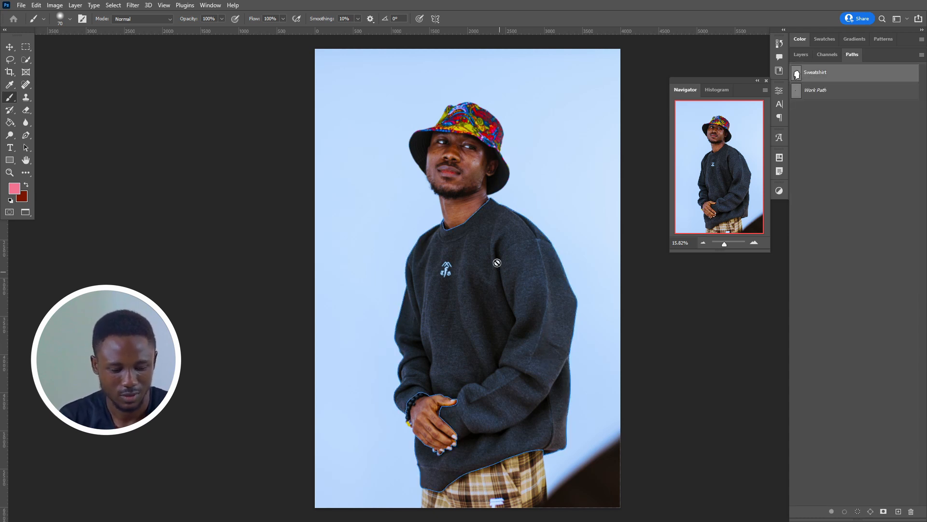
{"action": "key", "text": "v"}
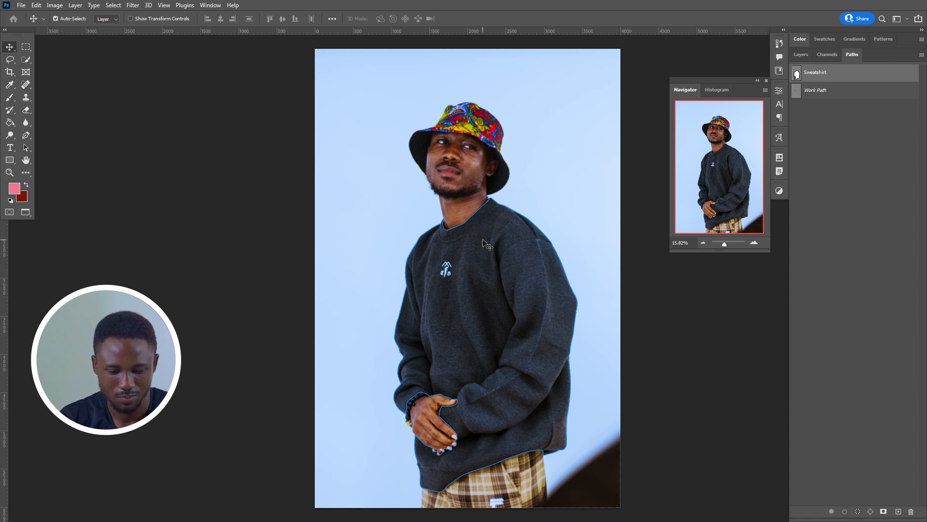
{"action": "key", "text": "p"}
{"action": "key", "text": "Escape"}
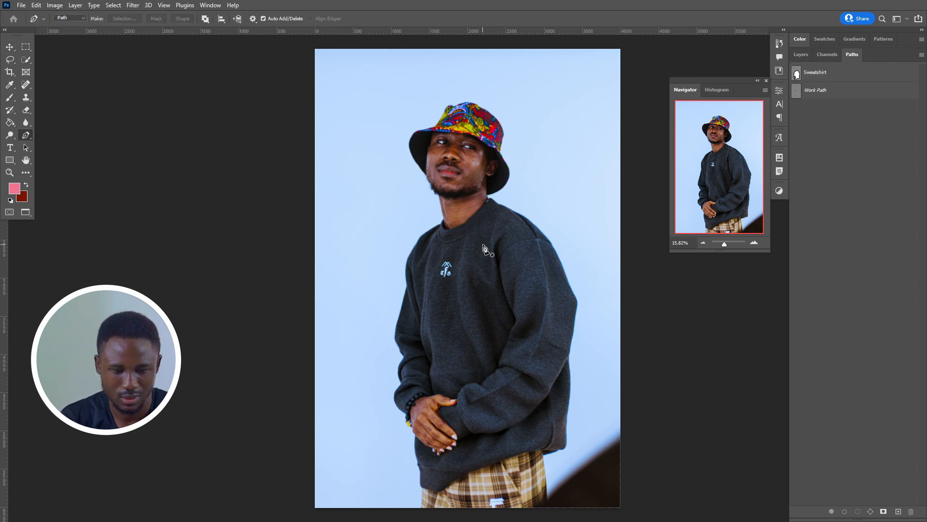
{"action": "left_click", "coordinate": [810, 54]}
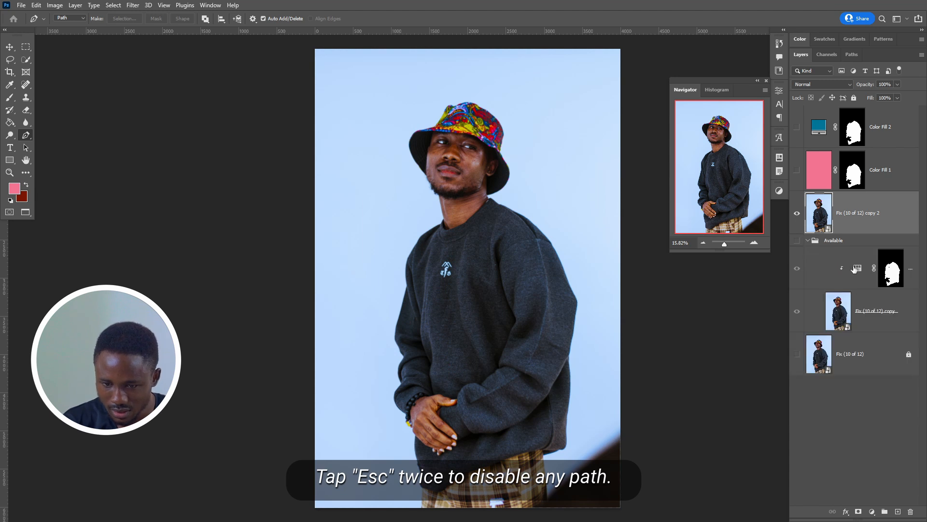
Step: Load the sweatshirt mask inside the Available group as a selection, convert it to a work path and deactivate that path
{"action": "left_click", "coordinate": [891, 277], "text": "ctrl"}
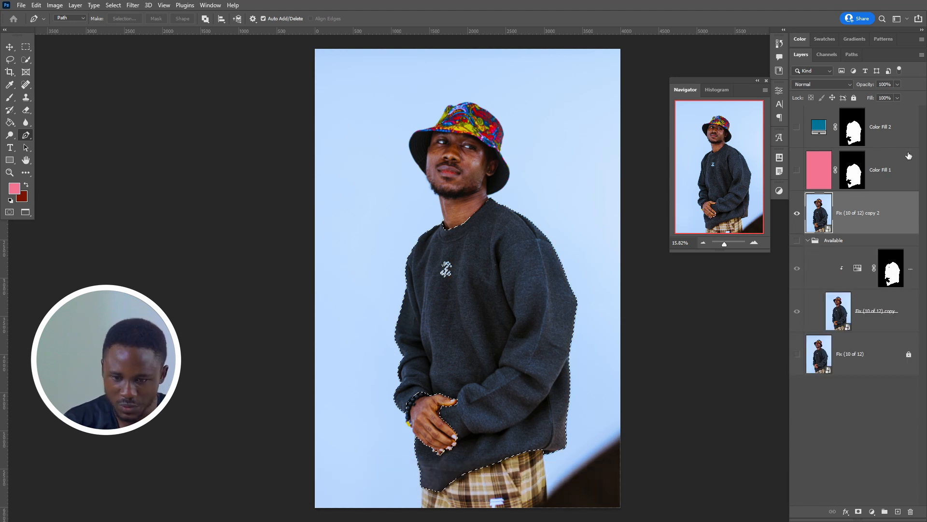
{"action": "left_click", "coordinate": [852, 54]}
{"action": "left_click", "coordinate": [868, 511]}
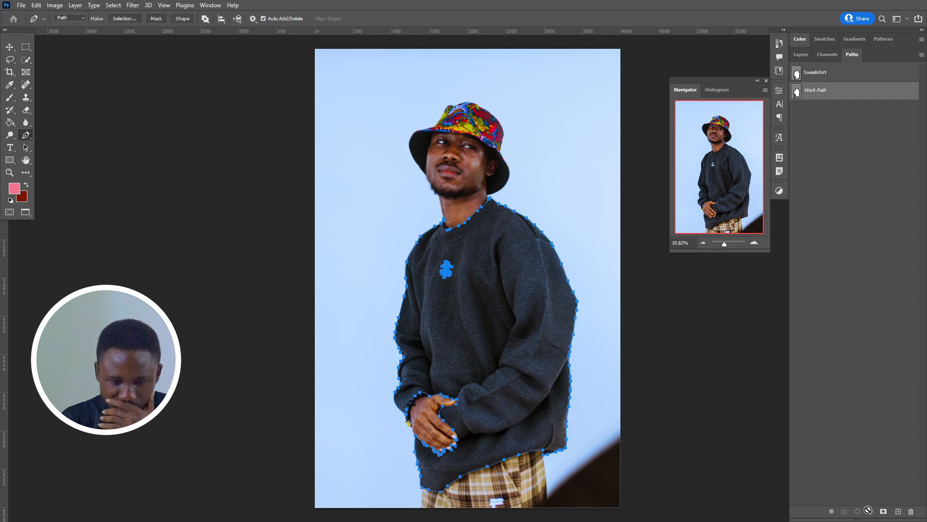
{"action": "left_click", "coordinate": [840, 143]}
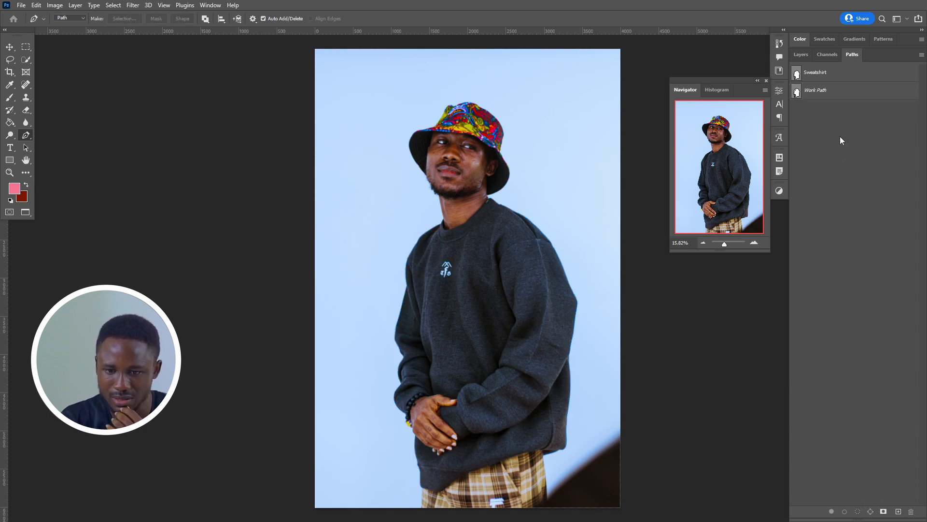
{"action": "left_click", "coordinate": [801, 55]}
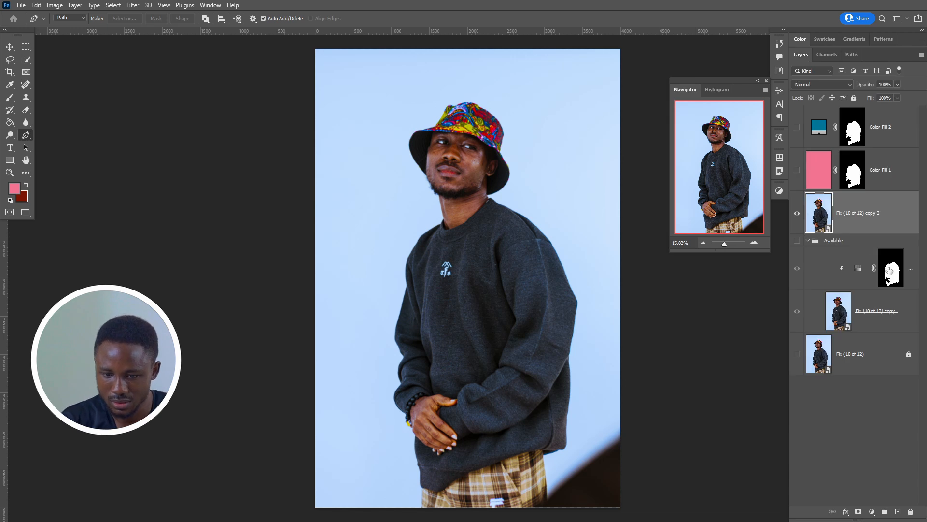
Step: Add a Brightness/Contrast adjustment above Fix (10 of 12) copy 2, masked from the Available group's sweatshirt mask, with brightness 64 and contrast -1
{"action": "left_click", "coordinate": [890, 268], "text": "ctrl"}
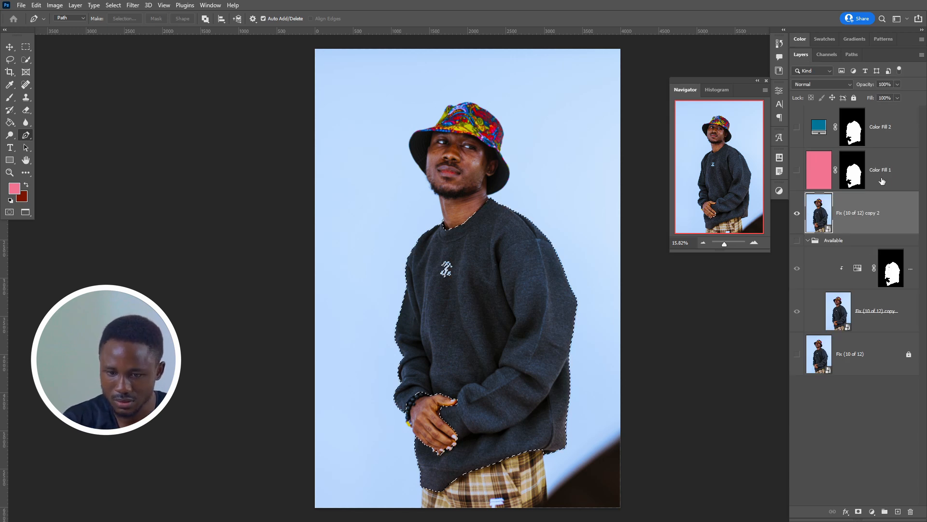
{"action": "left_click", "coordinate": [807, 240]}
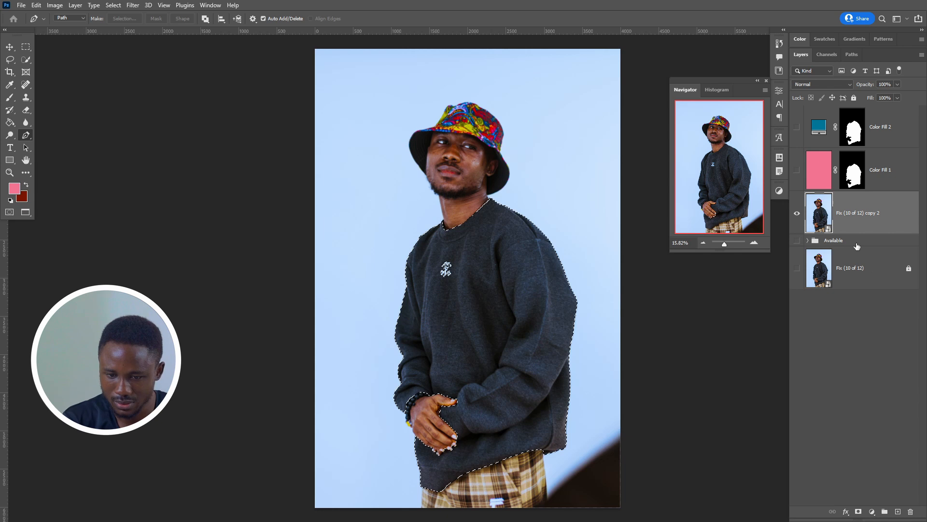
{"action": "left_click", "coordinate": [872, 511]}
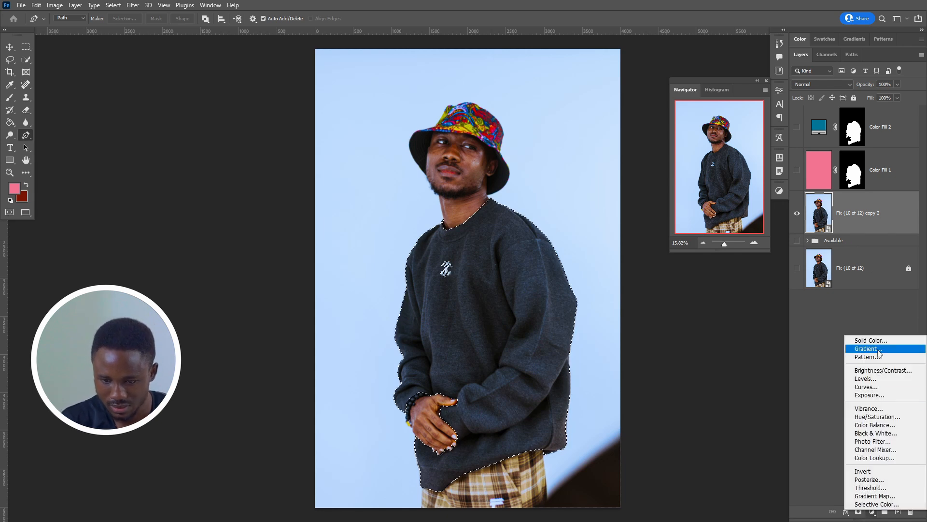
{"action": "left_click", "coordinate": [876, 369]}
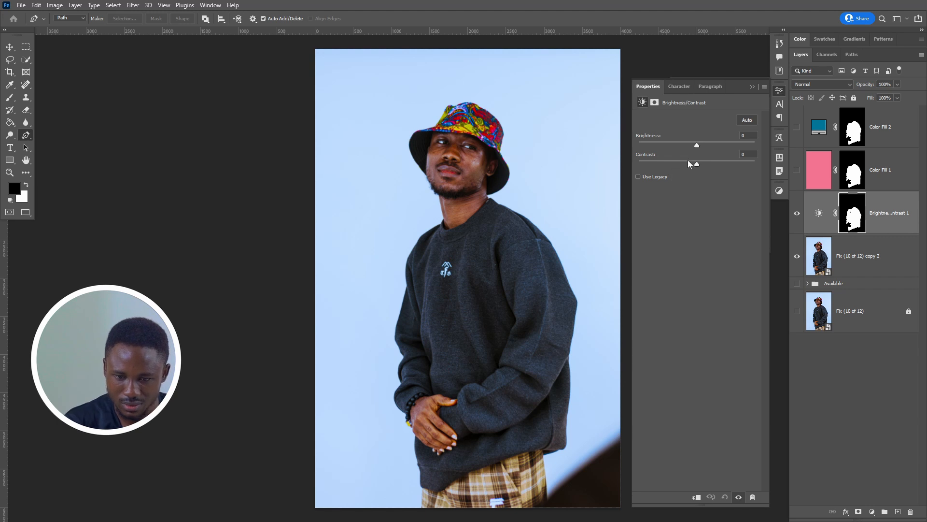
{"action": "left_click_drag", "start_coordinate": [684, 167], "coordinate": [673, 175]}
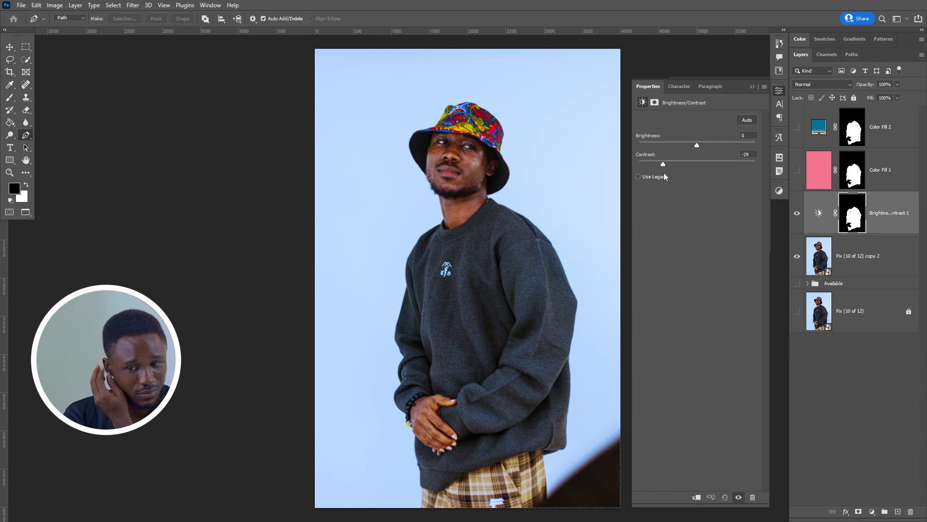
{"action": "left_click_drag", "start_coordinate": [666, 165], "coordinate": [646, 162]}
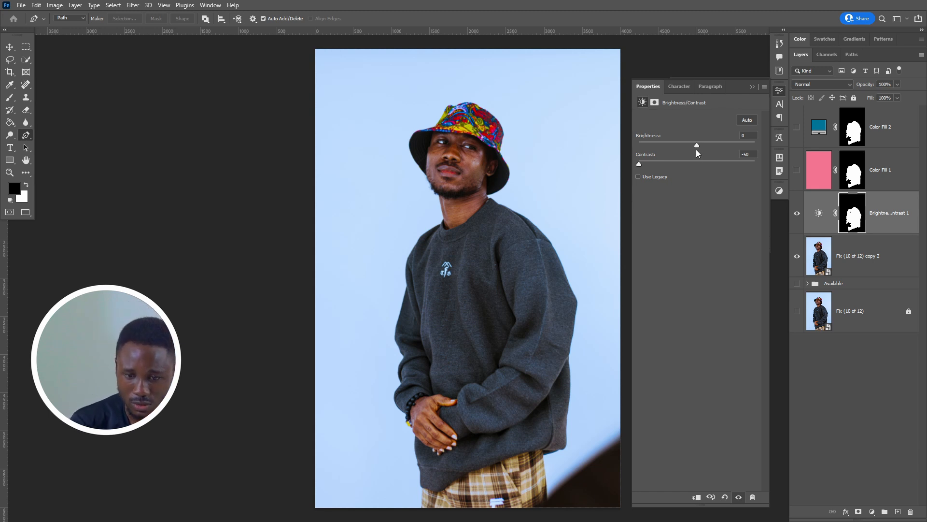
{"action": "left_click_drag", "start_coordinate": [700, 143], "coordinate": [720, 144]}
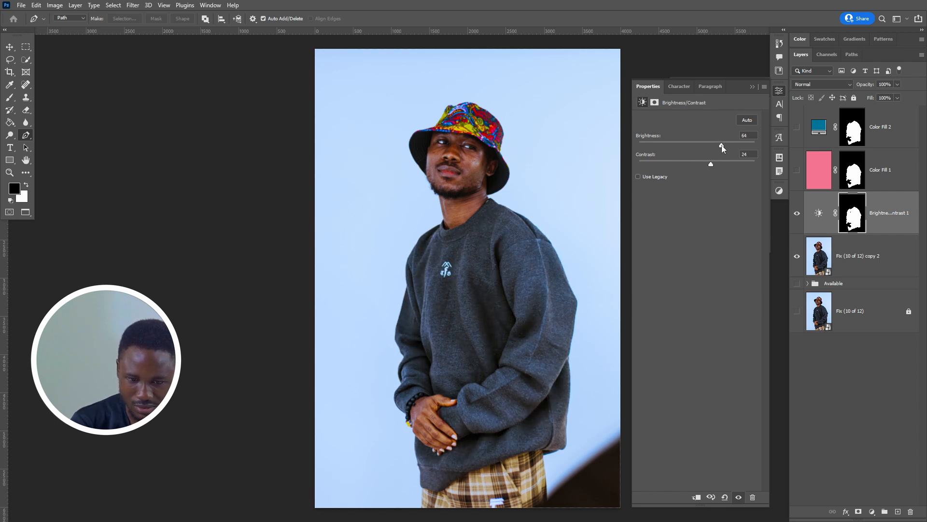
Step: Export the brightened sweatshirt variation as a PNG in the Exhibit B folder, giving it a new file name based on Gray00
{"action": "left_click", "coordinate": [21, 5]}
{"action": "mouse_move", "coordinate": [98, 159]}
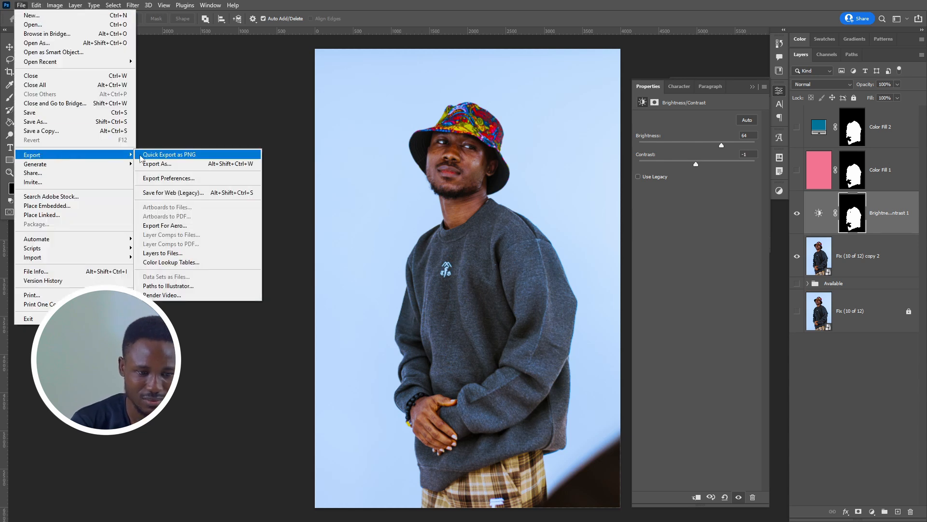
{"action": "left_click", "coordinate": [164, 155]}
{"action": "left_click", "coordinate": [249, 111]}
{"action": "left_click", "coordinate": [88, 472]}
{"action": "left_click", "coordinate": [88, 472]}
{"action": "key", "text": "BackSpace"}
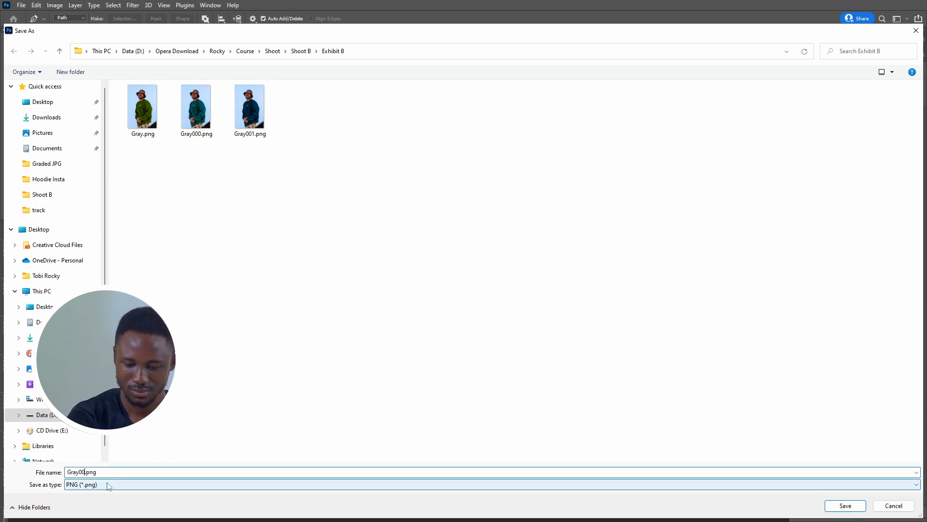
{"action": "key", "text": "Return"}
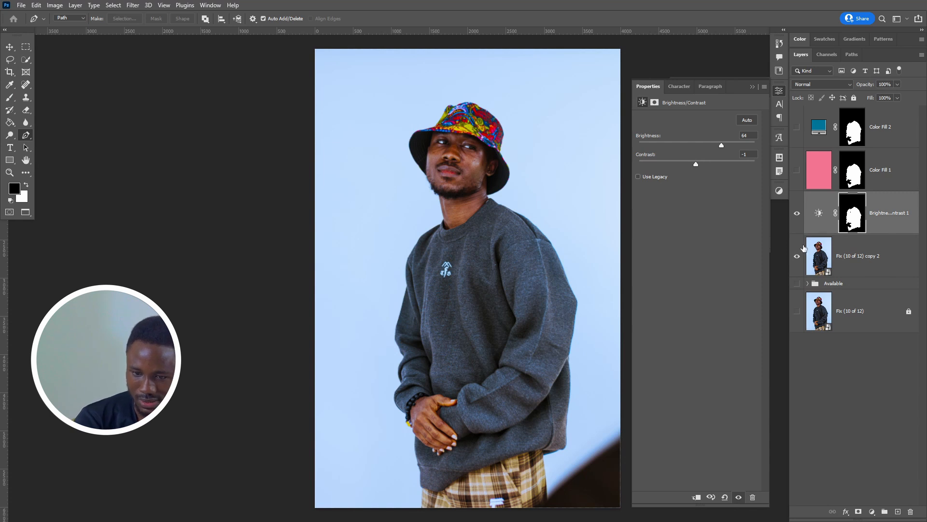
Step: Hide the Brightness/Contrast layer and add a Levels adjustment above Fix (10 of 12) copy 2, masked from the hidden layer's mask
{"action": "left_click", "coordinate": [796, 213]}
{"action": "left_click", "coordinate": [854, 220], "text": "ctrl"}
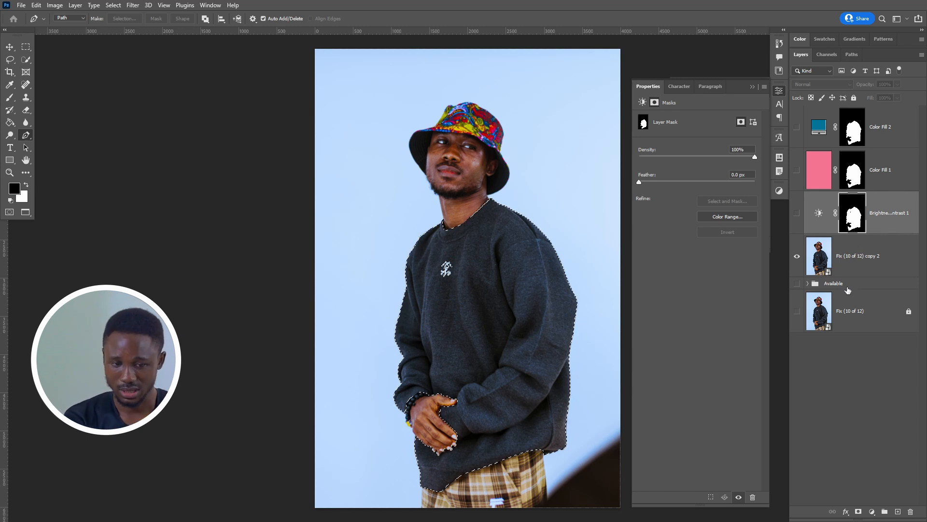
{"action": "left_click", "coordinate": [867, 265]}
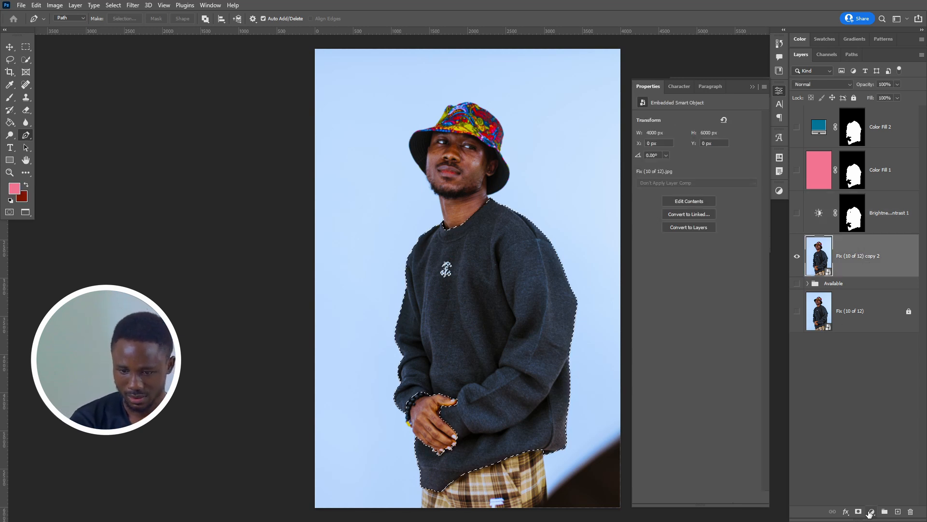
{"action": "left_click", "coordinate": [872, 511]}
{"action": "left_click", "coordinate": [867, 380]}
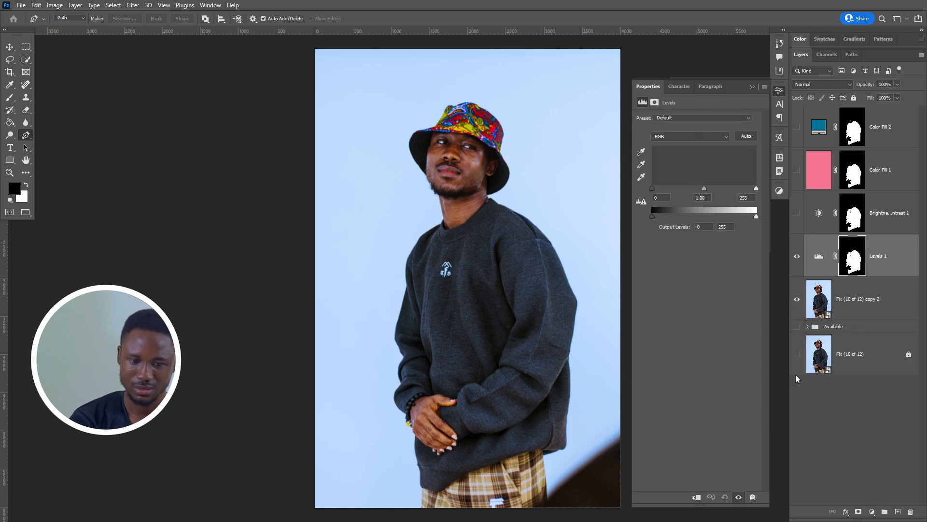
Step: Brighten the sweatshirt in the Levels adjustment by setting the midtone input to 1.17 and the white input to 210
{"action": "mouse_move", "coordinate": [653, 186]}
{"action": "left_mouse_down"}
{"action": "mouse_move", "coordinate": [666, 193]}
{"action": "mouse_move", "coordinate": [654, 194]}
{"action": "left_mouse_up"}
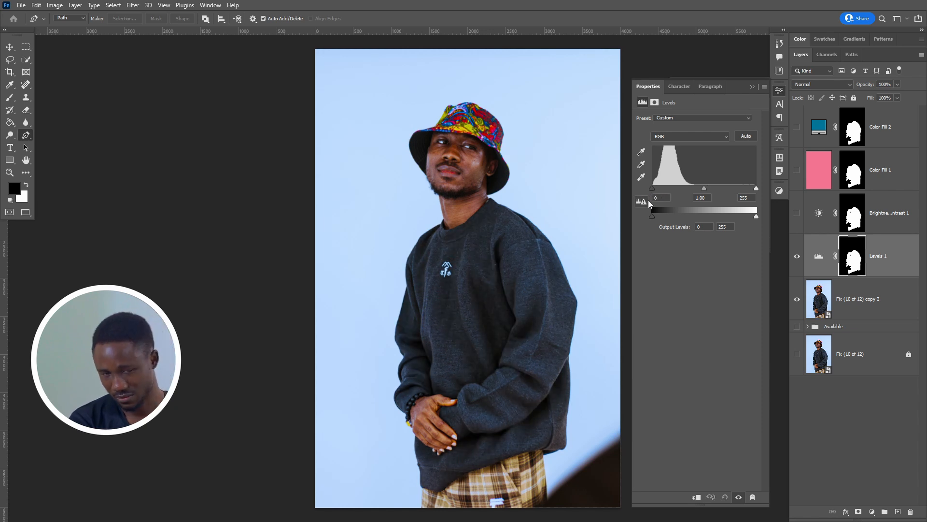
{"action": "mouse_move", "coordinate": [704, 187]}
{"action": "left_mouse_down"}
{"action": "mouse_move", "coordinate": [712, 189]}
{"action": "mouse_move", "coordinate": [698, 188]}
{"action": "left_mouse_up"}
{"action": "mouse_move", "coordinate": [756, 189]}
{"action": "left_mouse_down"}
{"action": "mouse_move", "coordinate": [683, 187]}
{"action": "mouse_move", "coordinate": [692, 187]}
{"action": "left_mouse_up"}
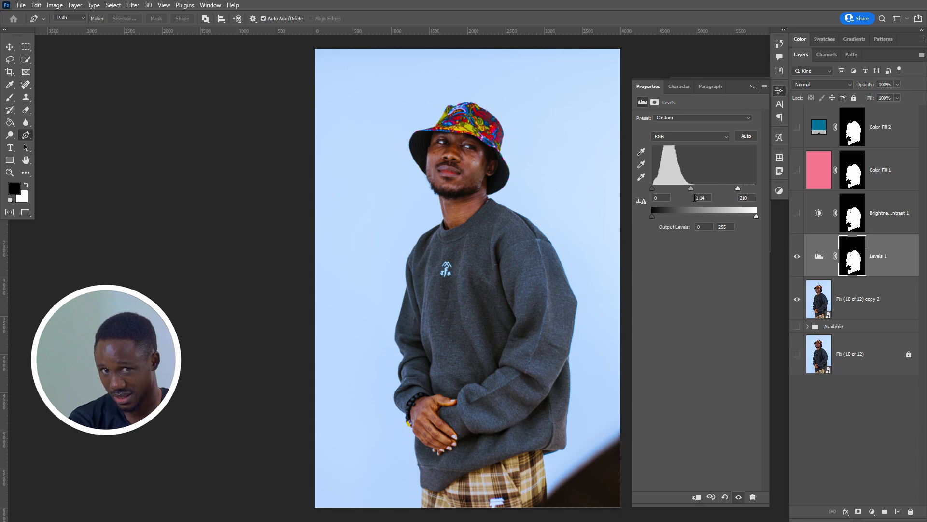
{"action": "mouse_move", "coordinate": [692, 190]}
{"action": "left_mouse_down"}
{"action": "mouse_move", "coordinate": [703, 186]}
{"action": "mouse_move", "coordinate": [691, 188]}
{"action": "left_mouse_up"}
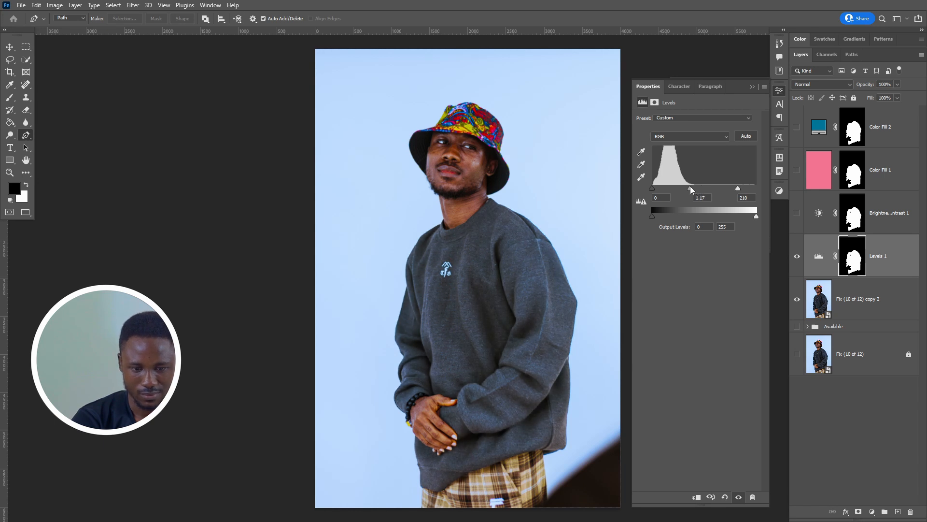
Step: Add a sweatshirt-masked Curves adjustment above Fix (10 of 12) copy 2, raising the highlights and setting the lower point to input 103, output 84
{"action": "left_click", "coordinate": [855, 267], "text": "ctrl"}
{"action": "left_click", "coordinate": [853, 302]}
{"action": "left_click", "coordinate": [872, 511]}
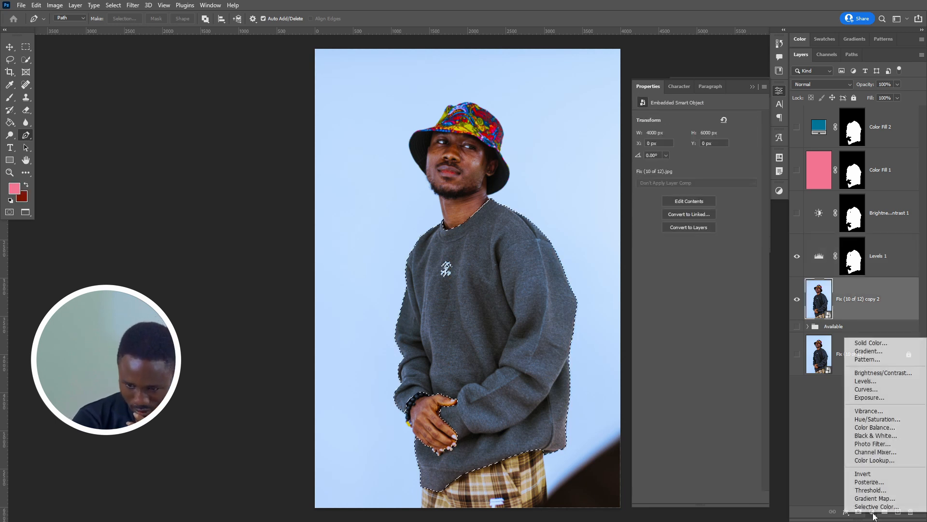
{"action": "left_click", "coordinate": [882, 389]}
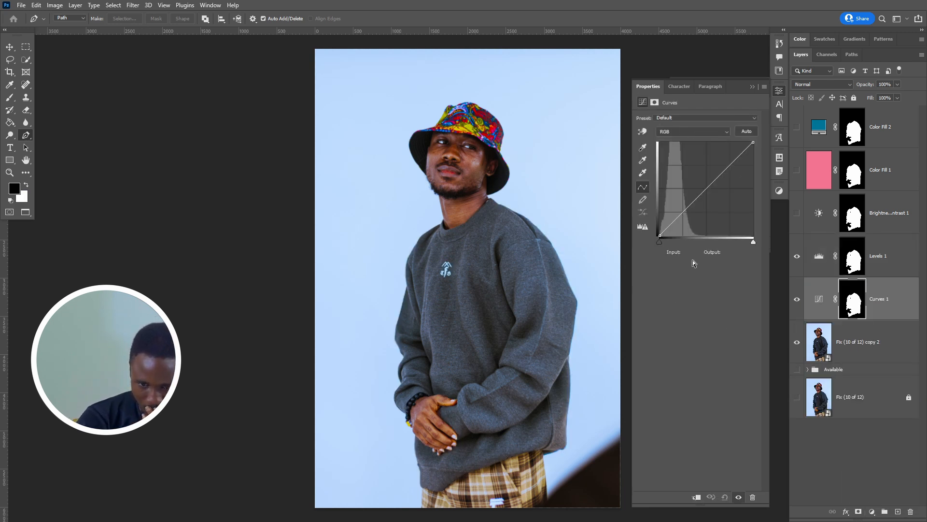
{"action": "left_click_drag", "start_coordinate": [688, 207], "coordinate": [703, 209]}
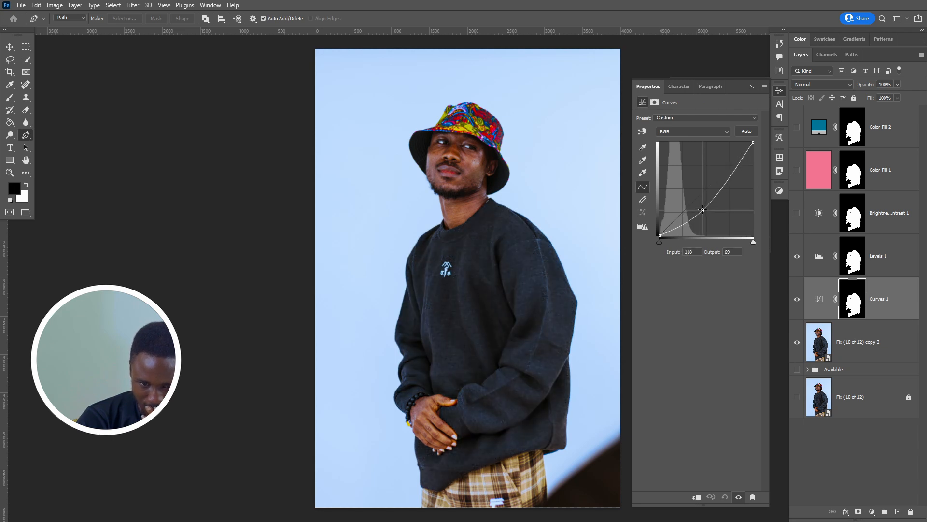
{"action": "left_click_drag", "start_coordinate": [736, 169], "coordinate": [727, 162]}
{"action": "left_click_drag", "start_coordinate": [702, 209], "coordinate": [699, 207]}
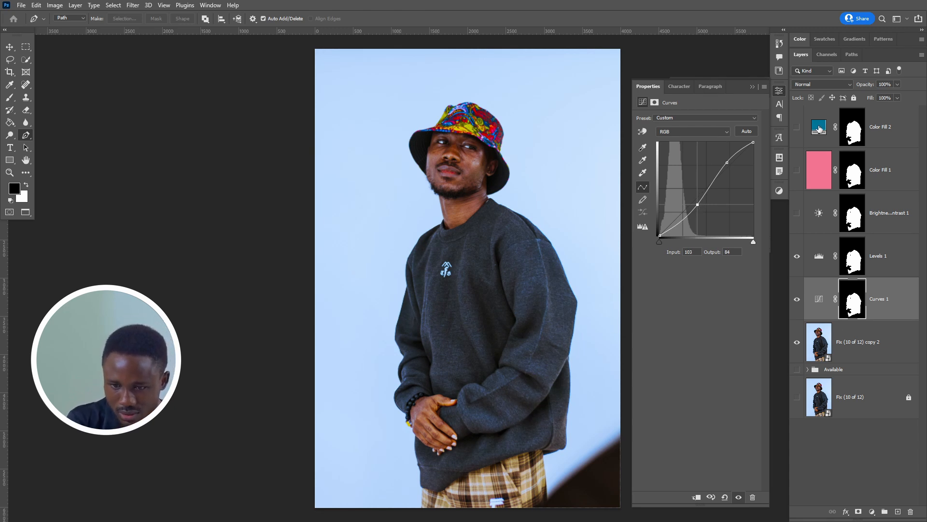
Step: Add a Vibrance adjustment layer without a selection directly above Fix (10 of 12) copy 2, so it affects the whole image
{"action": "left_click", "coordinate": [857, 313], "text": "ctrl"}
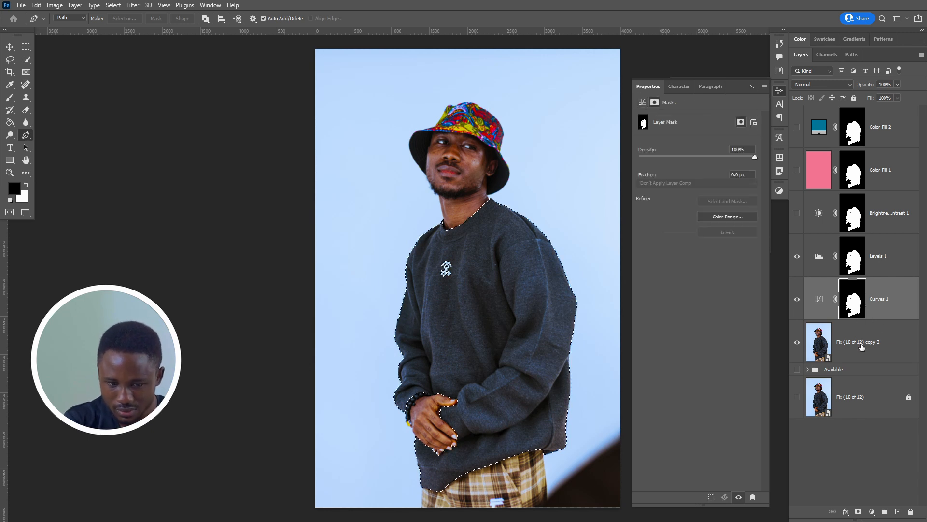
{"action": "left_click", "coordinate": [862, 346]}
{"action": "left_click", "coordinate": [872, 514]}
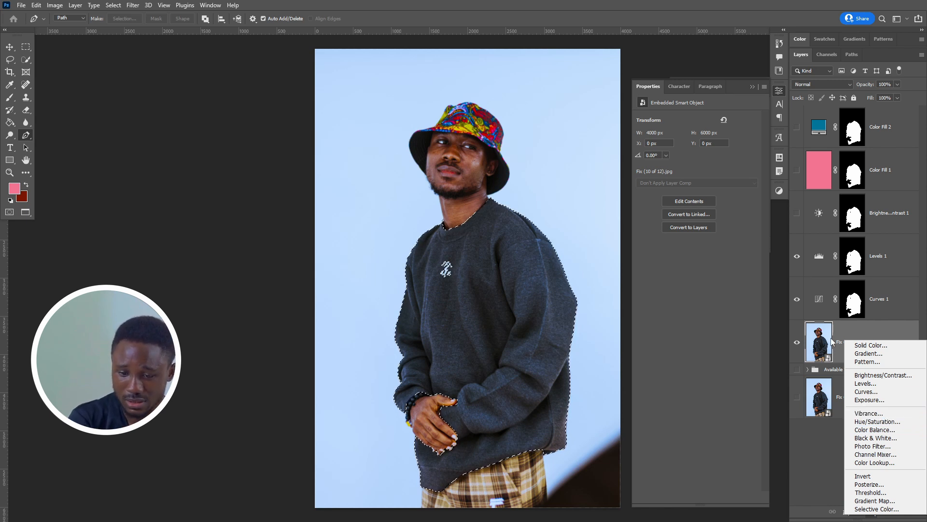
{"action": "left_click", "coordinate": [828, 356]}
{"action": "key", "text": "ctrl+d"}
{"action": "left_click", "coordinate": [869, 515]}
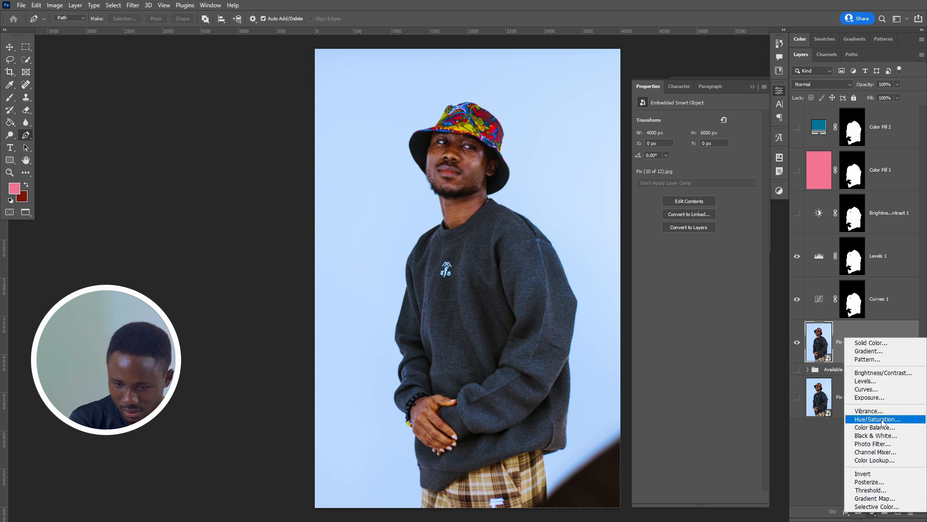
{"action": "left_click", "coordinate": [865, 413]}
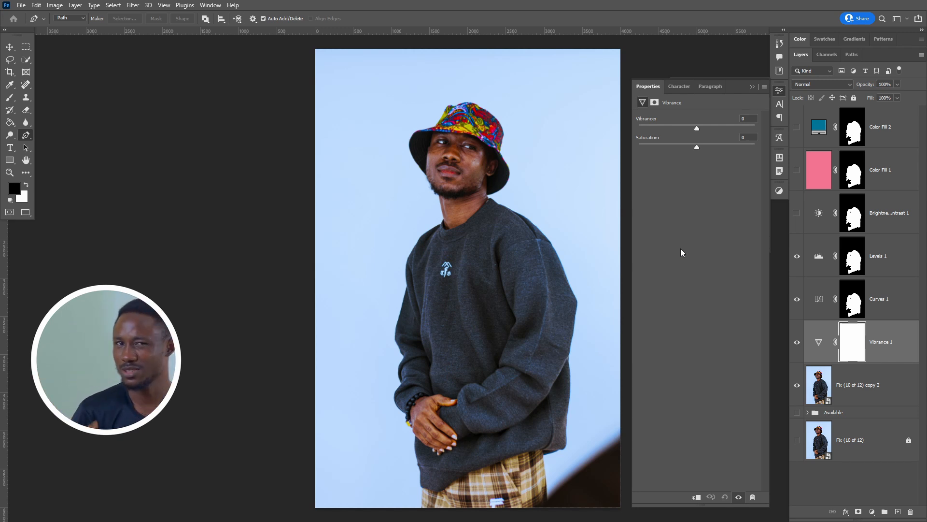
Step: Set the Vibrance adjustment's vibrance to +49 and saturation to +7
{"action": "left_click", "coordinate": [824, 346]}
{"action": "left_click_drag", "start_coordinate": [700, 131], "coordinate": [738, 132]}
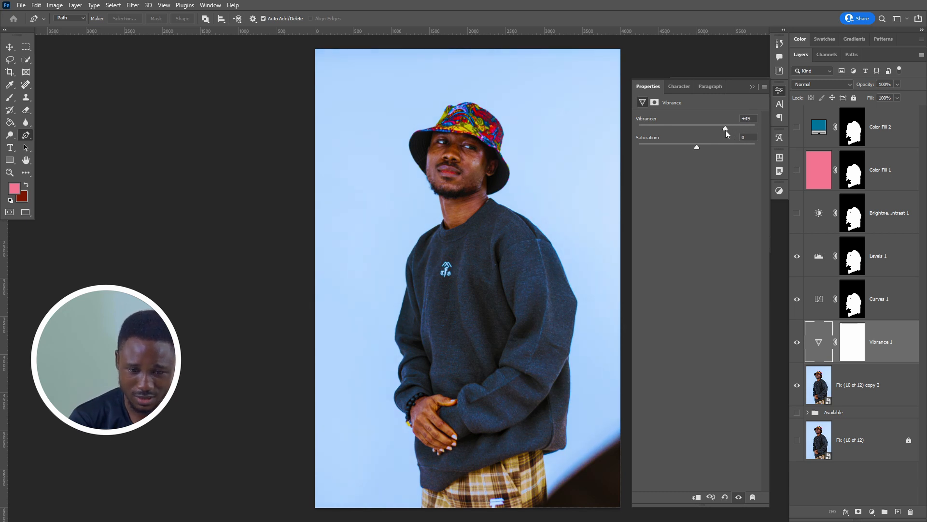
{"action": "left_click_drag", "start_coordinate": [704, 146], "coordinate": [699, 147]}
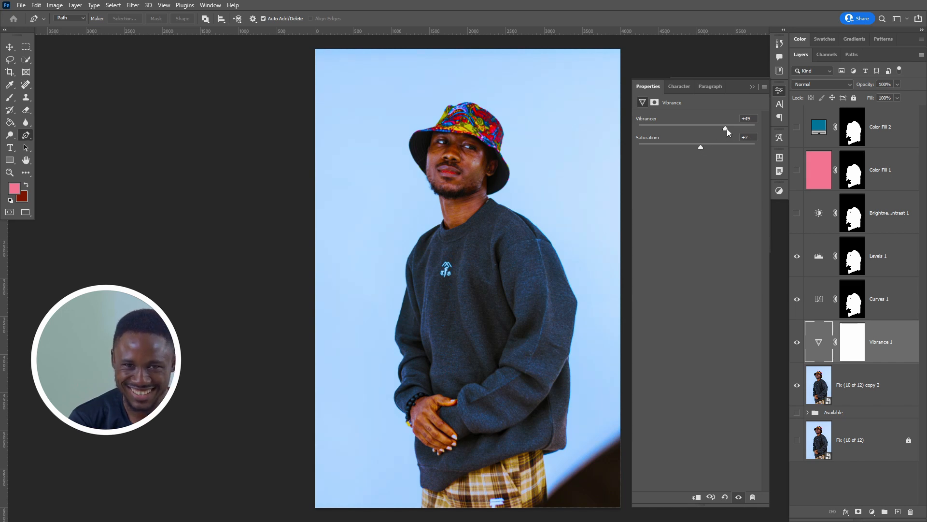
Step: Set the Vibrance adjustment's vibrance to +43 and invert its layer mask to black
{"action": "left_click_drag", "start_coordinate": [726, 128], "coordinate": [723, 131]}
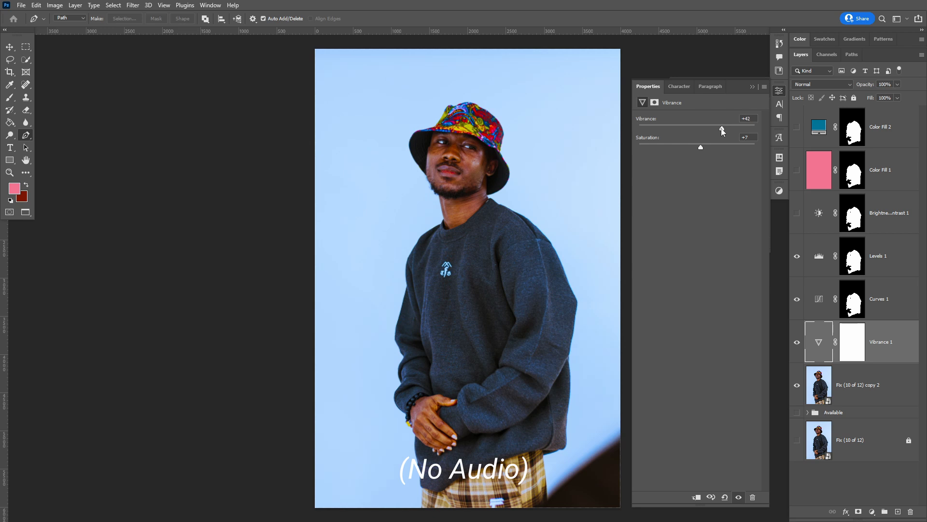
{"action": "left_click_drag", "start_coordinate": [732, 129], "coordinate": [721, 128]}
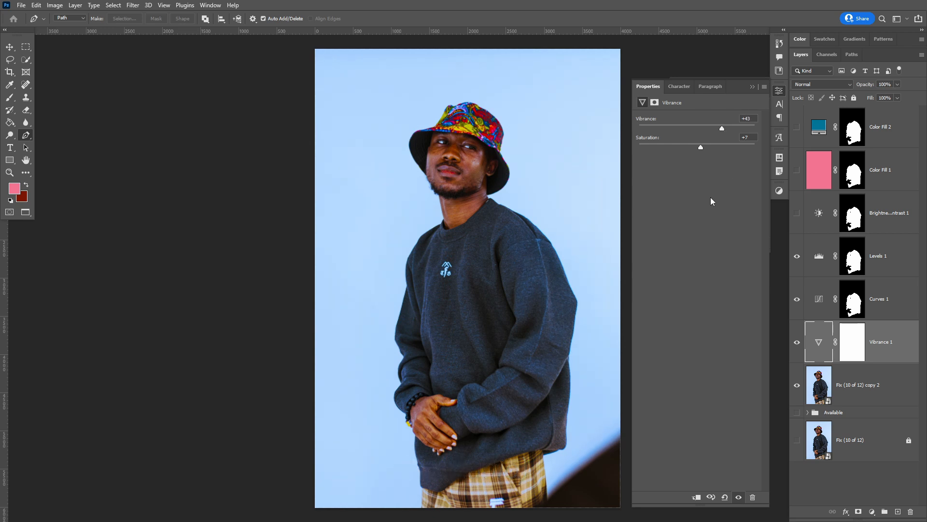
{"action": "left_click", "coordinate": [848, 344]}
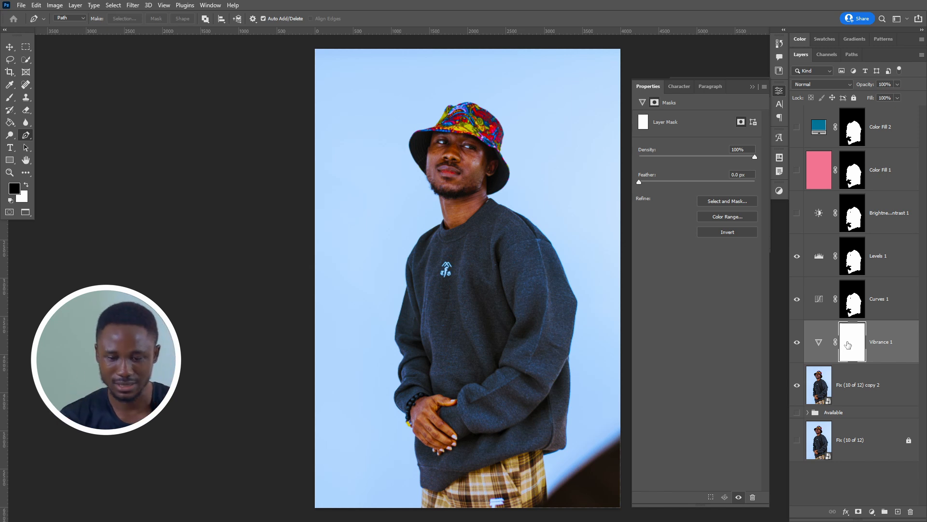
{"action": "key", "text": "ctrl+i"}
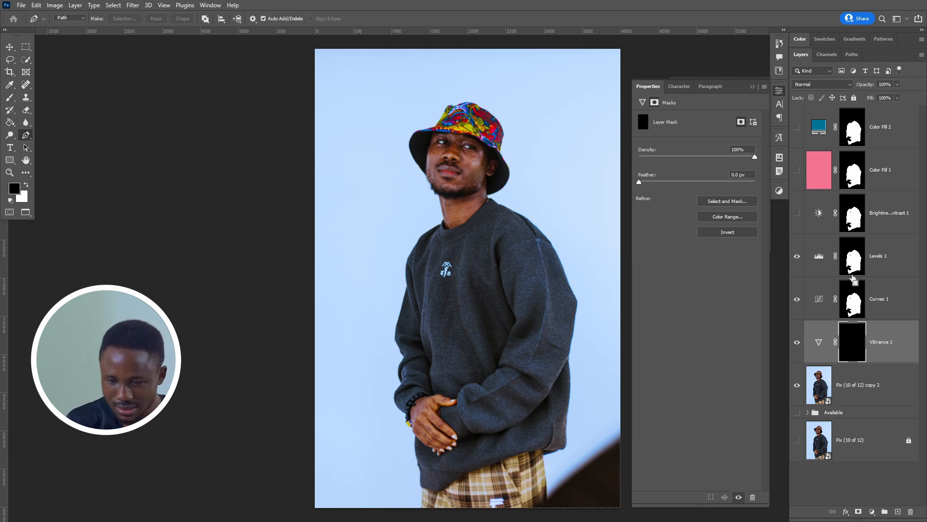
Step: Ready a white Brush of size 600 for the Vibrance 1 mask and undo a test dab over the sweatshirt's chest
{"action": "key", "text": "b"}
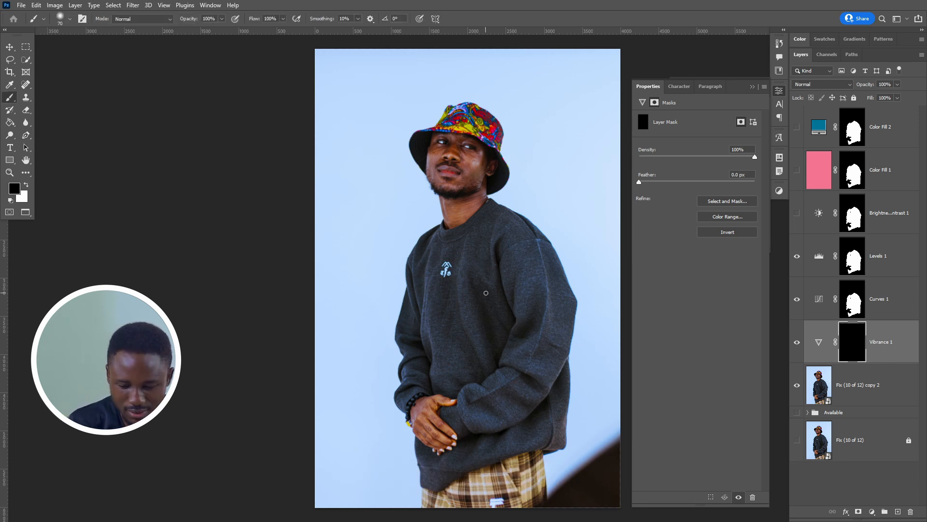
{"action": "key", "text": "bracketright"}
{"action": "key", "text": "bracketright"}
{"action": "key", "text": "bracketright"}
{"action": "key", "text": "bracketright"}
{"action": "key", "text": "bracketright"}
{"action": "key", "text": "bracketright"}
{"action": "key", "text": "bracketright"}
{"action": "key", "text": "bracketright"}
{"action": "key", "text": "bracketright"}
{"action": "key", "text": "bracketright"}
{"action": "key", "text": "bracketright"}
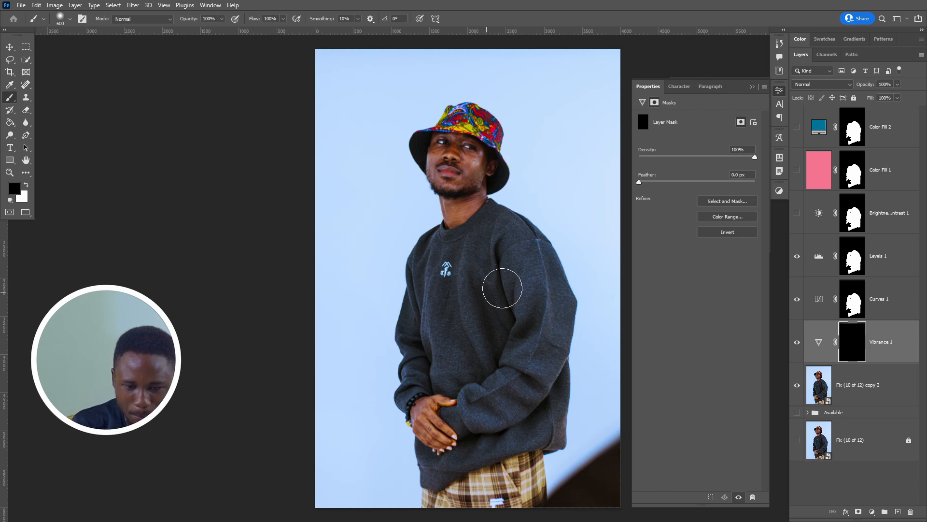
{"action": "key", "text": "x"}
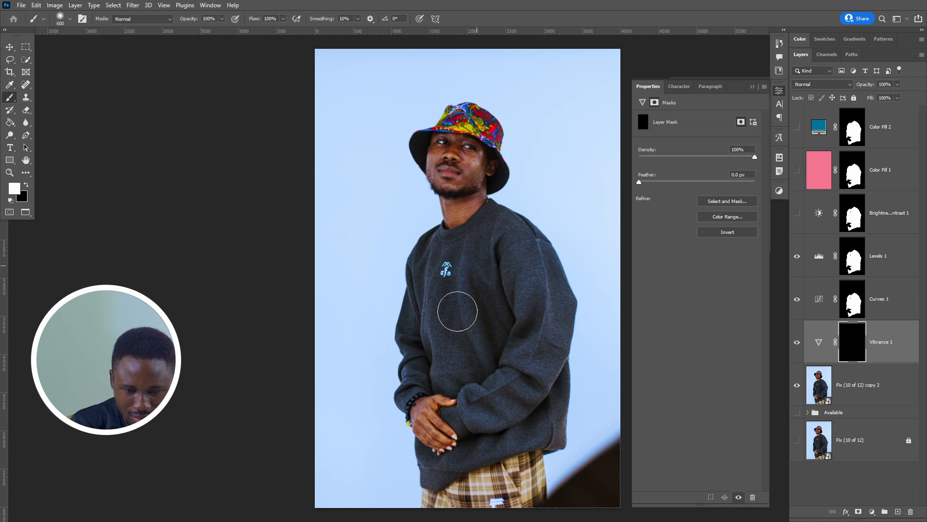
{"action": "left_click", "coordinate": [469, 296]}
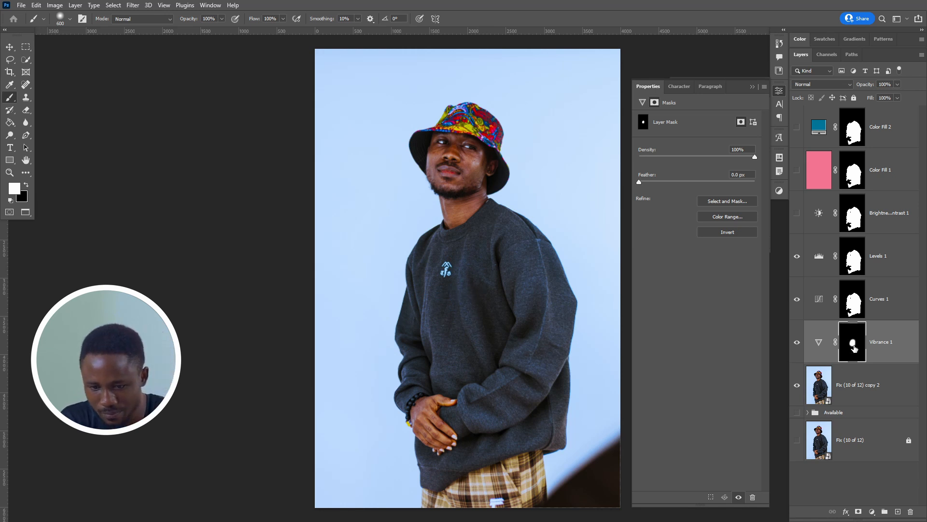
{"action": "key", "text": "ctrl+z"}
Step: Paint white on the Vibrance 1 mask over the man's face with a size 200 brush, and compare it with the effect off
{"action": "key", "text": "ctrl+plus"}
{"action": "key", "text": "ctrl+plus"}
{"action": "key", "text": "ctrl+plus"}
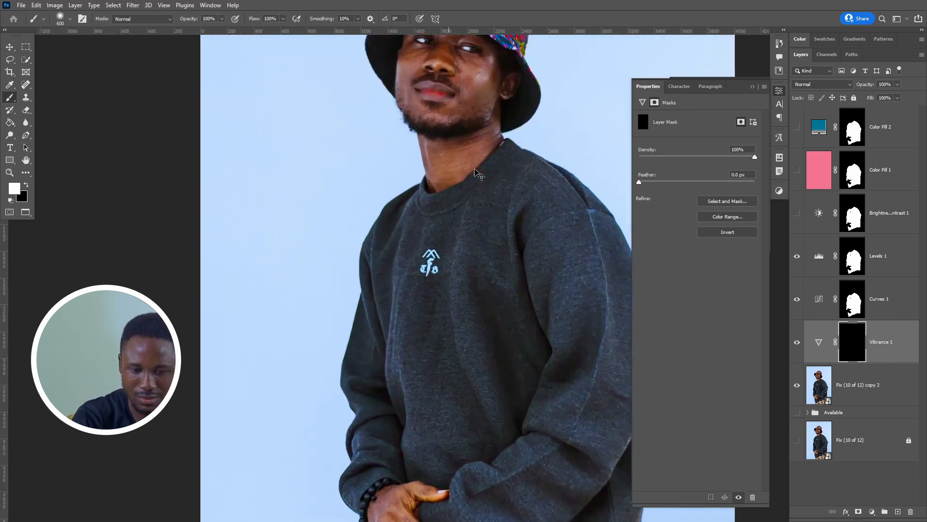
{"action": "left_click_drag", "start_coordinate": [475, 169], "coordinate": [467, 391]}
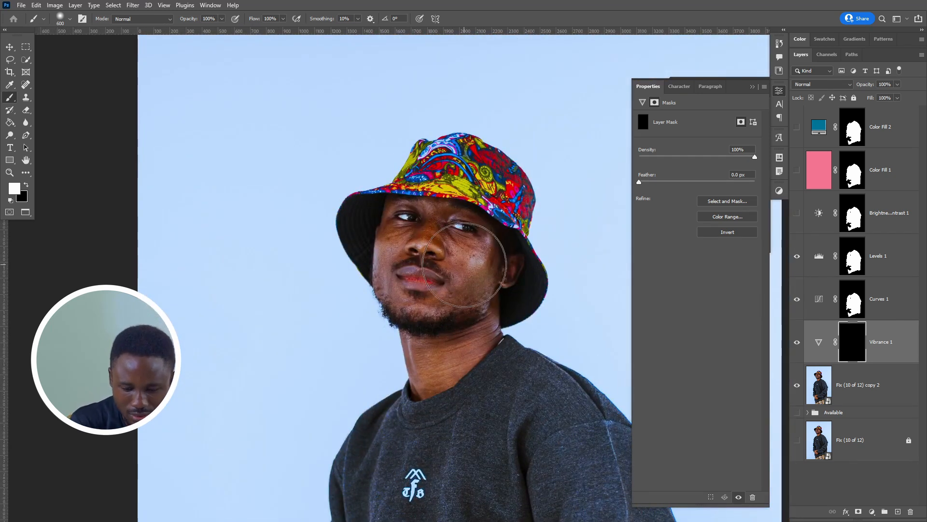
{"action": "key", "text": "bracketleft"}
{"action": "key", "text": "bracketleft"}
{"action": "key", "text": "bracketleft"}
{"action": "key", "text": "bracketleft"}
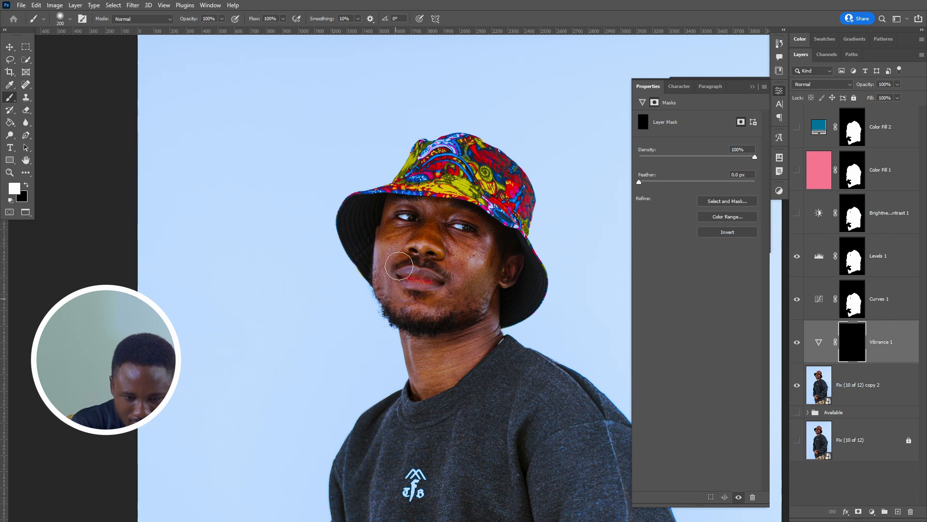
{"action": "mouse_move", "coordinate": [451, 293]}
{"action": "left_mouse_down"}
{"action": "mouse_move", "coordinate": [401, 268]}
{"action": "mouse_move", "coordinate": [425, 236]}
{"action": "mouse_move", "coordinate": [532, 302]}
{"action": "left_mouse_up"}
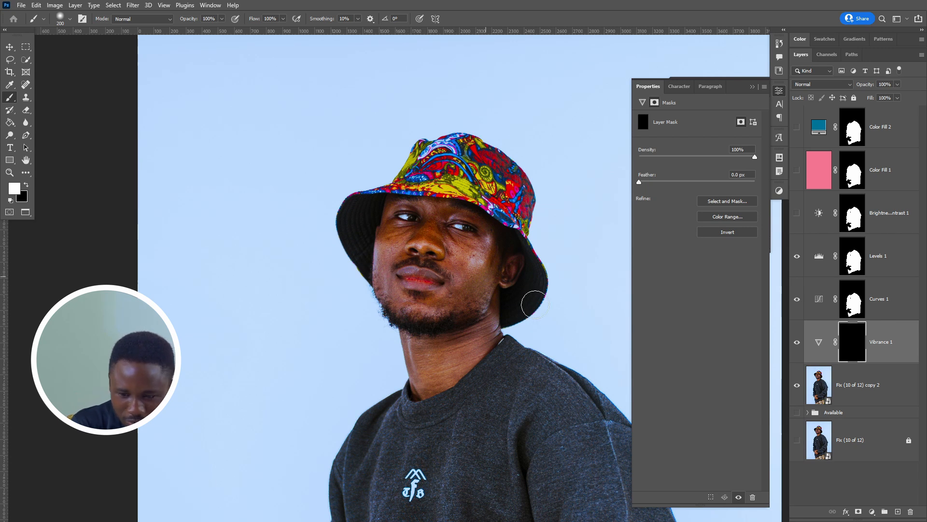
{"action": "left_click", "coordinate": [798, 343]}
{"action": "left_click", "coordinate": [797, 344]}
{"action": "left_click", "coordinate": [796, 345]}
{"action": "left_click", "coordinate": [796, 346]}
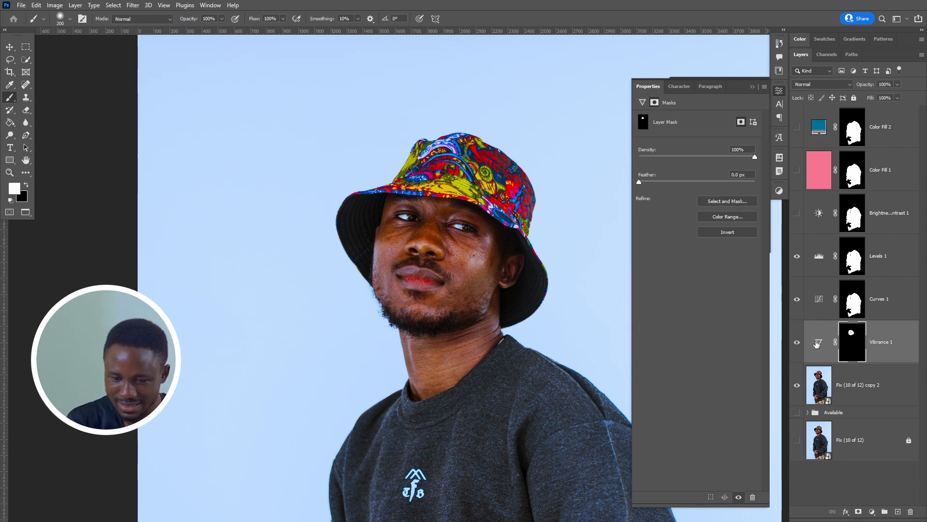
Step: Hide the Vibrance 1, Curves 1 and Levels 1 adjustment layers
{"action": "left_click", "coordinate": [797, 343]}
{"action": "left_click", "coordinate": [797, 299]}
{"action": "left_click", "coordinate": [796, 256]}
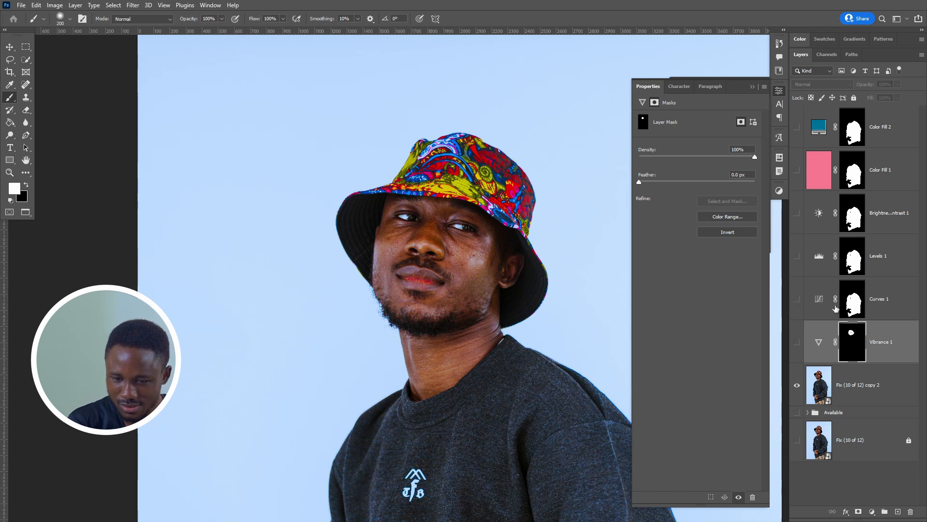
Step: Add a sweatshirt-masked Color Balance adjustment above Vibrance 1 with midtone magenta–green at -20, and hide it
{"action": "left_click", "coordinate": [849, 266], "text": "ctrl"}
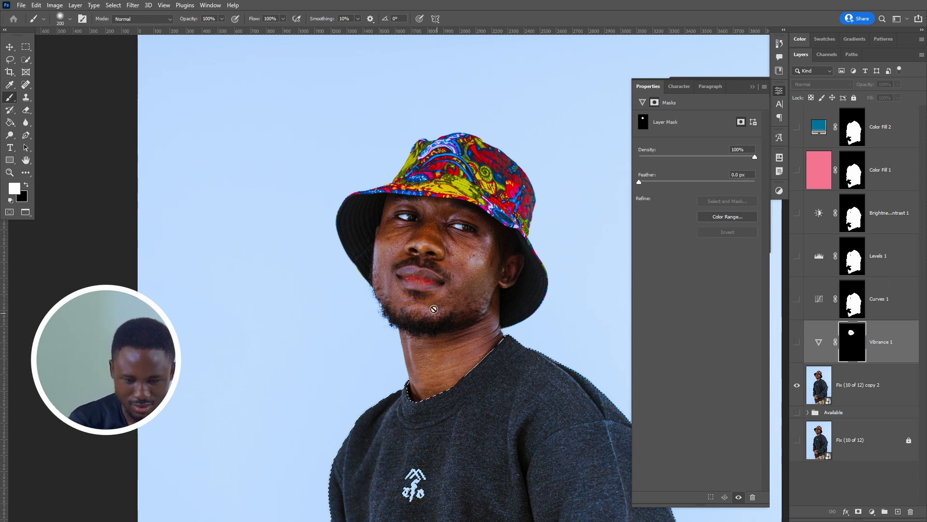
{"action": "left_click_drag", "start_coordinate": [527, 360], "coordinate": [508, 258]}
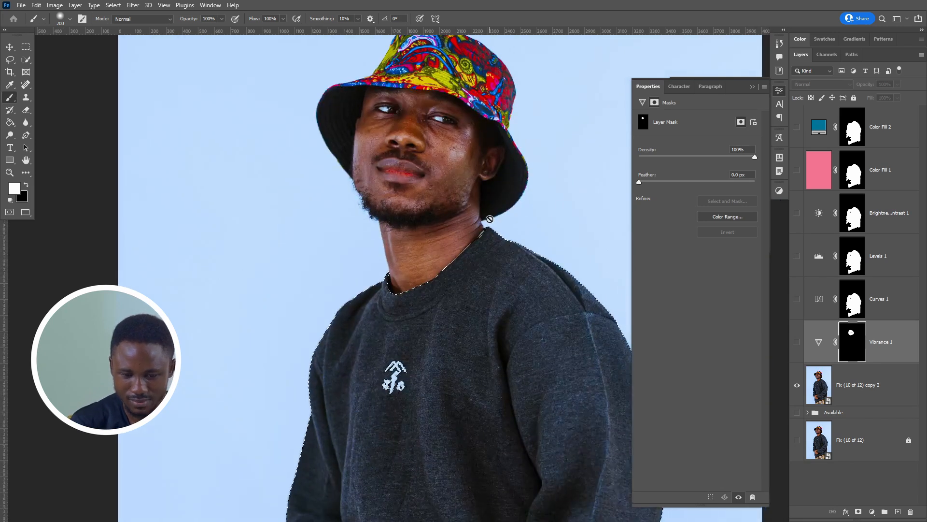
{"action": "key", "text": "ctrl+0"}
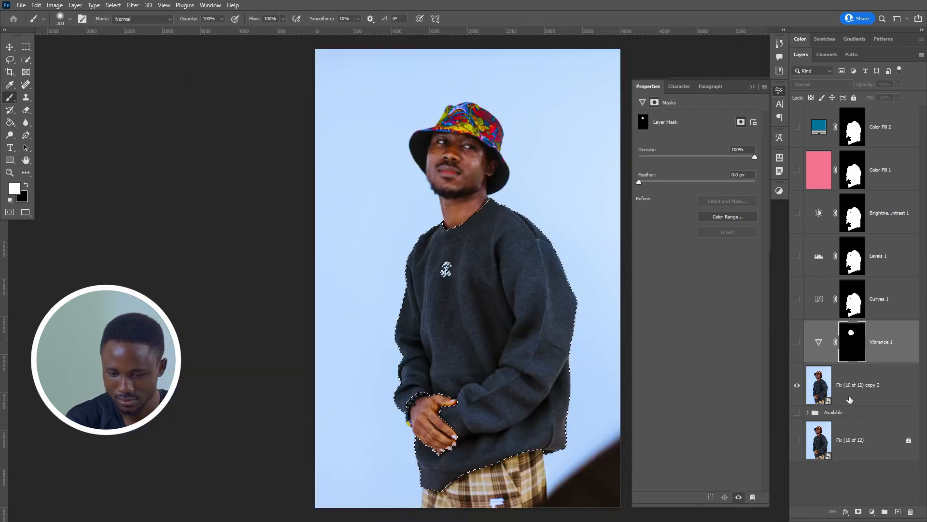
{"action": "left_click", "coordinate": [872, 511]}
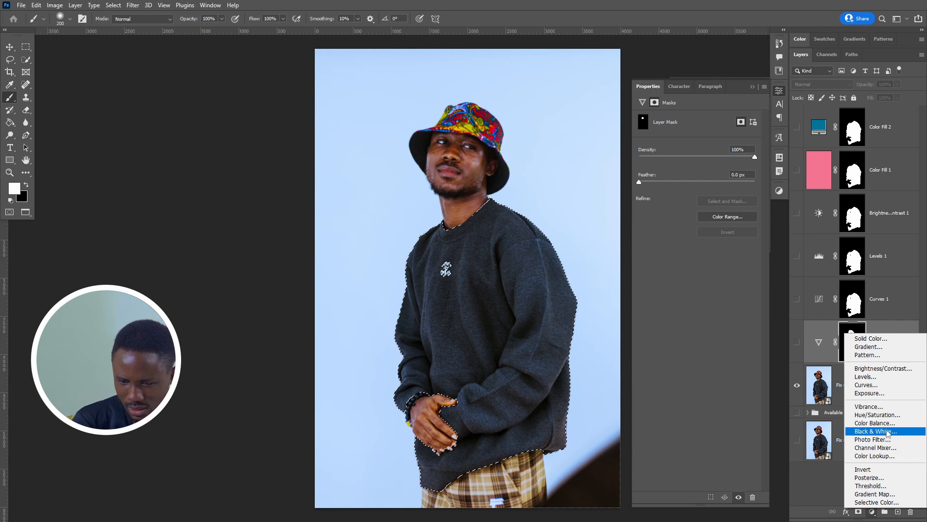
{"action": "left_click", "coordinate": [886, 426]}
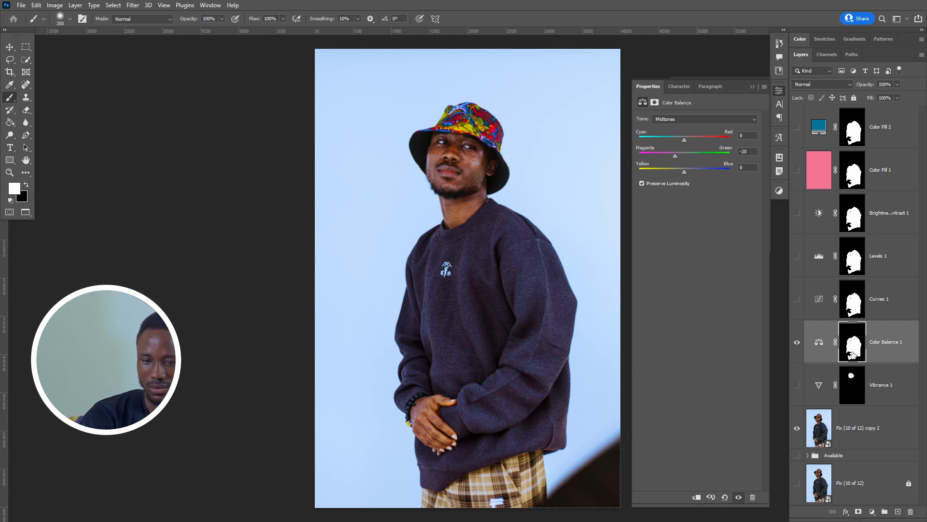
{"action": "left_click", "coordinate": [796, 343]}
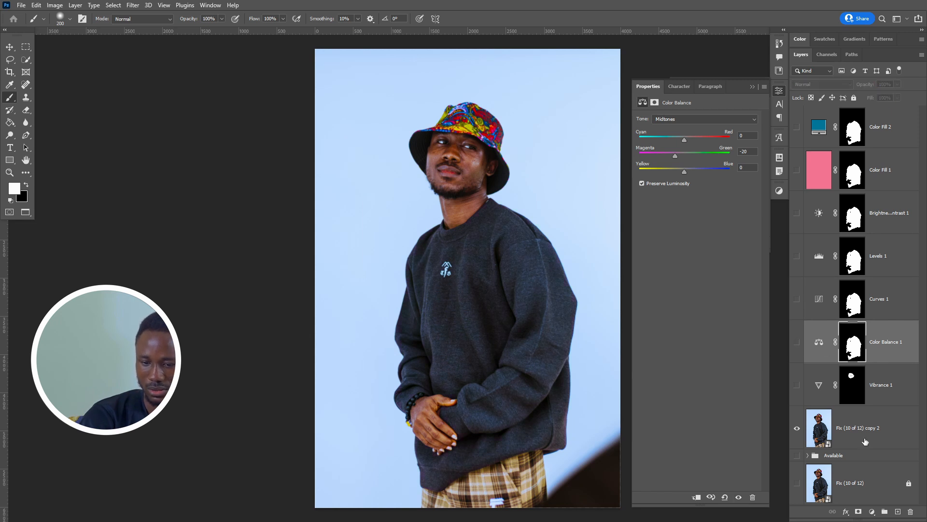
Step: Add an unmasked Color Balance adjustment directly above Fix (10 of 12) copy 2 and try its midtone cyan–red at +23
{"action": "left_click", "coordinate": [865, 440]}
{"action": "left_click", "coordinate": [874, 511]}
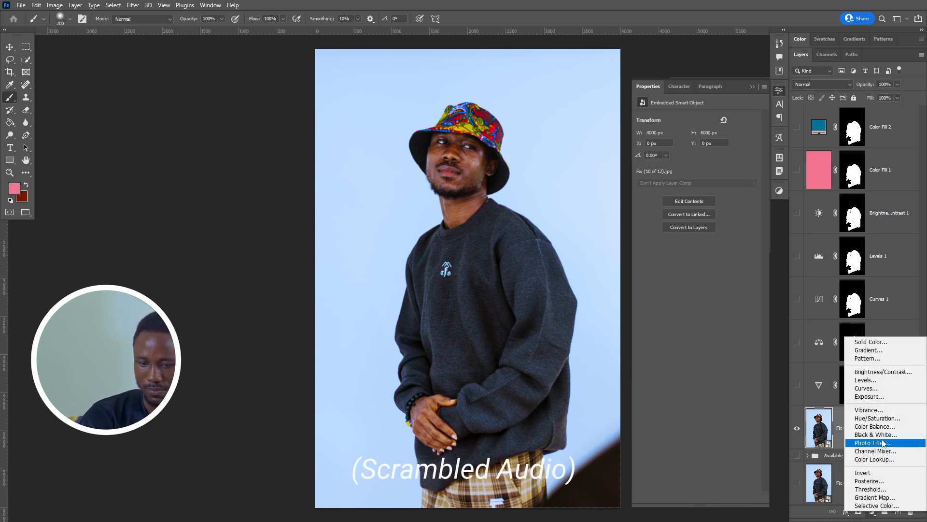
{"action": "left_click", "coordinate": [865, 426]}
{"action": "left_click_drag", "start_coordinate": [684, 141], "coordinate": [674, 143]}
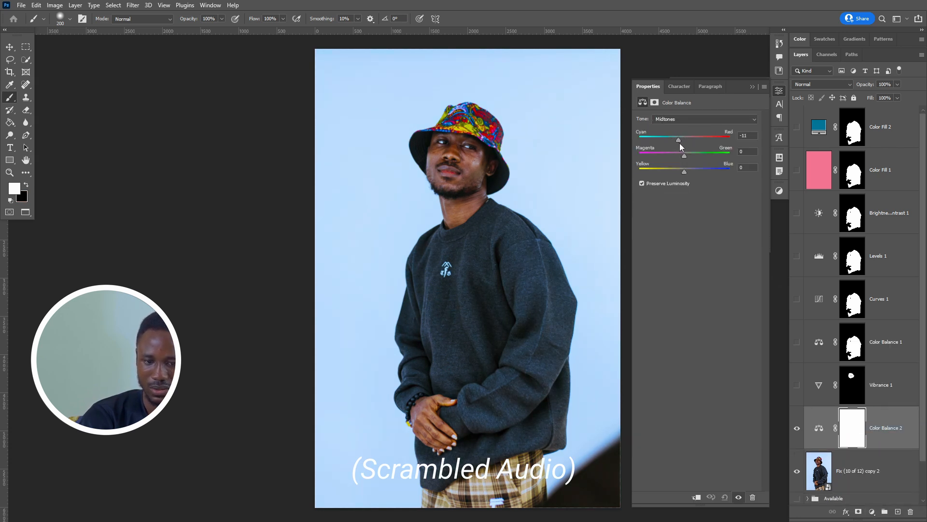
{"action": "left_click_drag", "start_coordinate": [679, 141], "coordinate": [685, 139]}
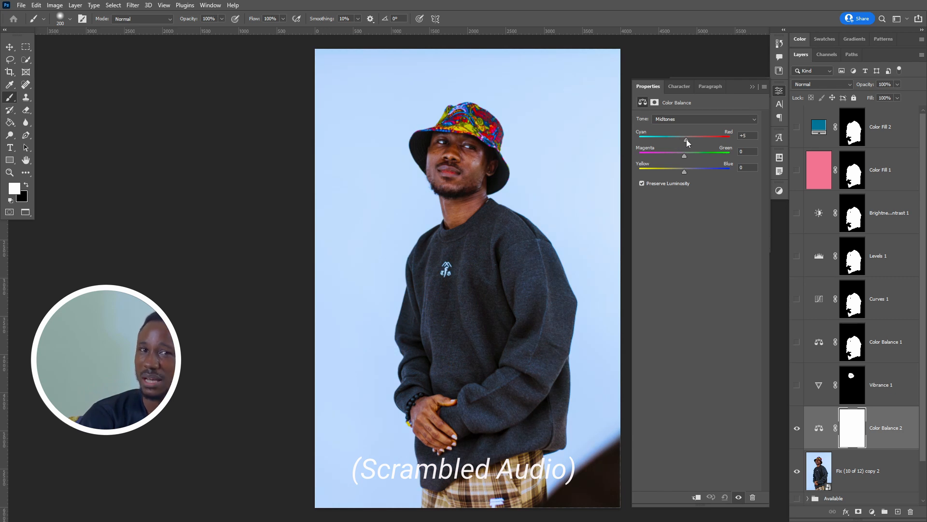
{"action": "left_click_drag", "start_coordinate": [686, 139], "coordinate": [691, 140]}
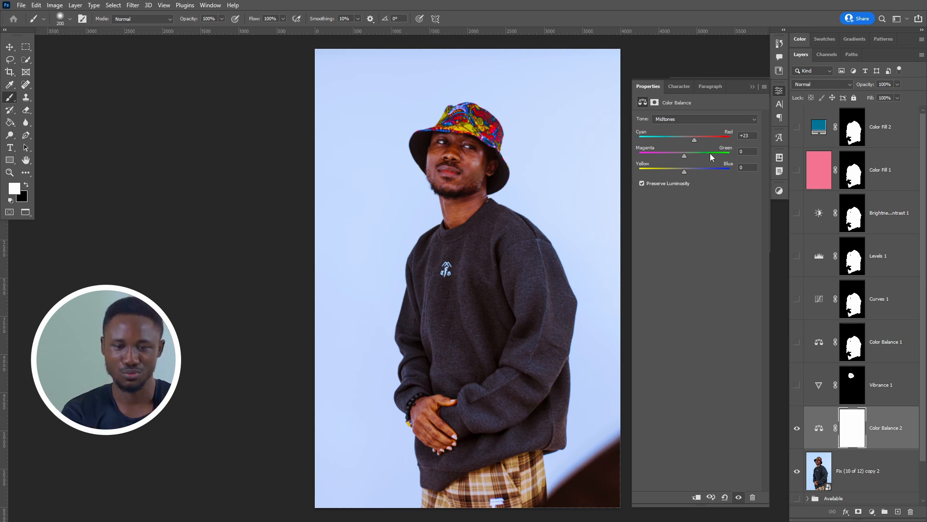
Step: Try midtone cyan–red at 0 with yellow–blue at +19, and delete the unmasked Color Balance layer
{"action": "left_click", "coordinate": [685, 140]}
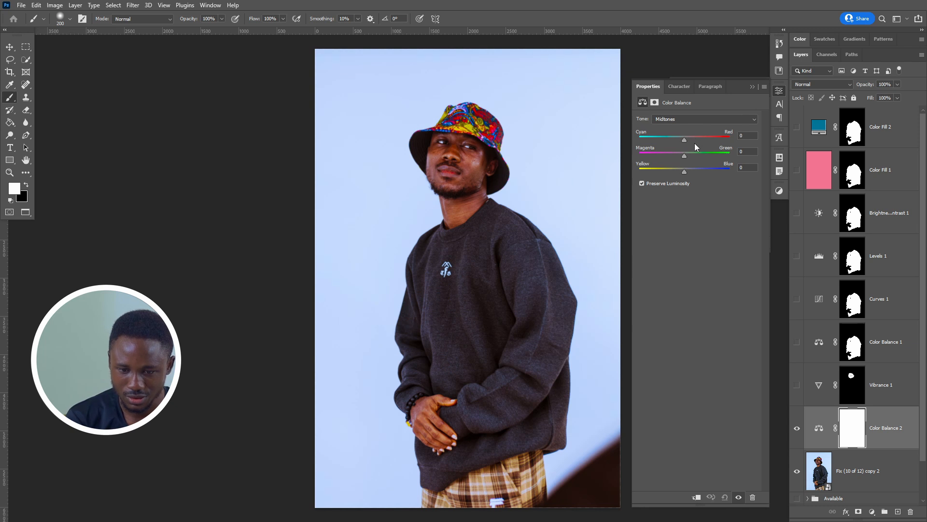
{"action": "mouse_move", "coordinate": [688, 155]}
{"action": "left_mouse_down"}
{"action": "mouse_move", "coordinate": [675, 156]}
{"action": "mouse_move", "coordinate": [691, 158]}
{"action": "mouse_move", "coordinate": [688, 172]}
{"action": "left_mouse_up"}
{"action": "key", "text": "ctrl+z"}
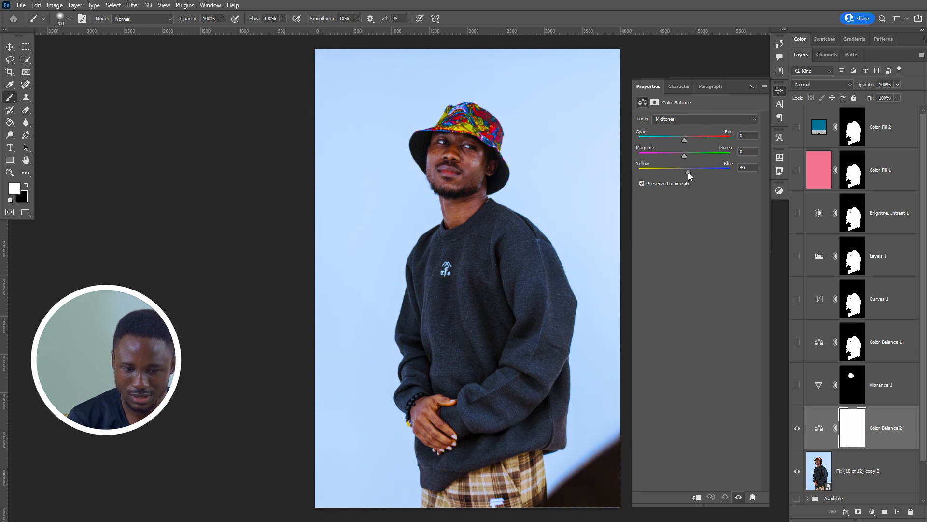
{"action": "left_click", "coordinate": [702, 124]}
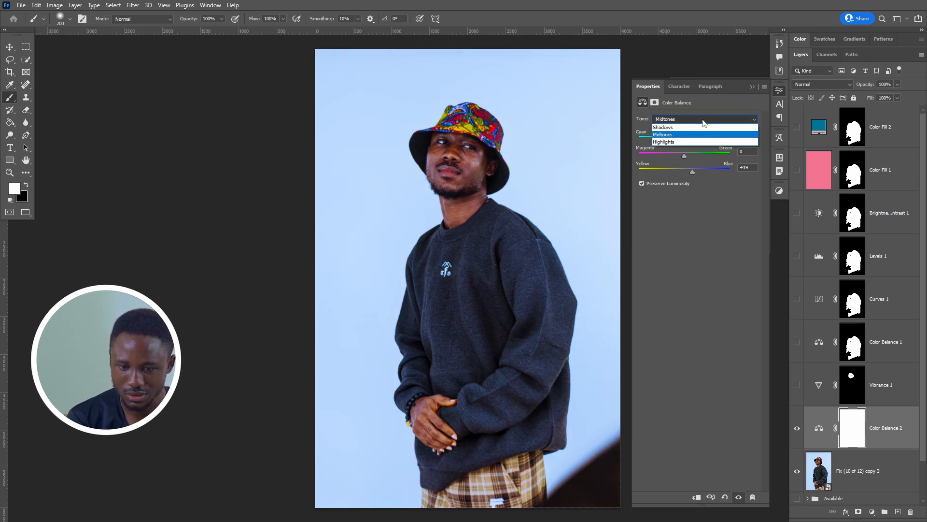
{"action": "key", "text": "Escape"}
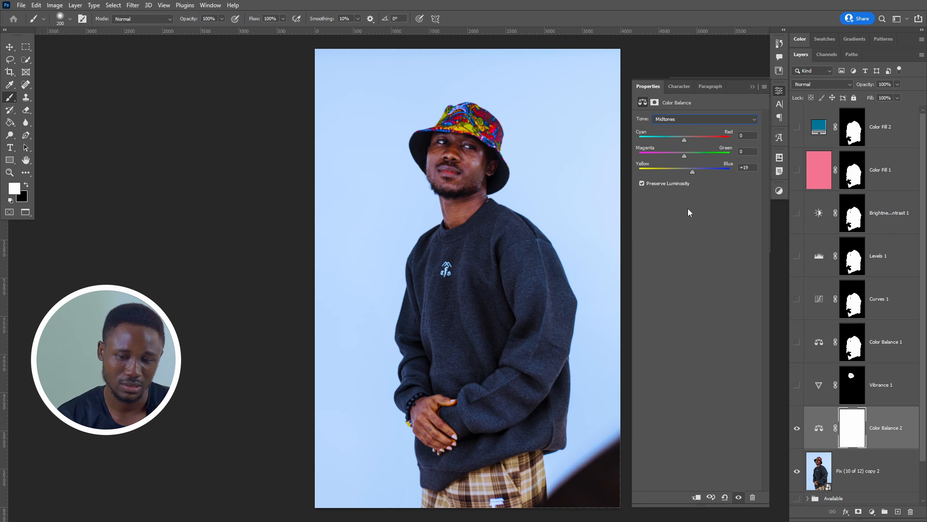
{"action": "left_click", "coordinate": [894, 430]}
{"action": "key", "text": "Delete"}
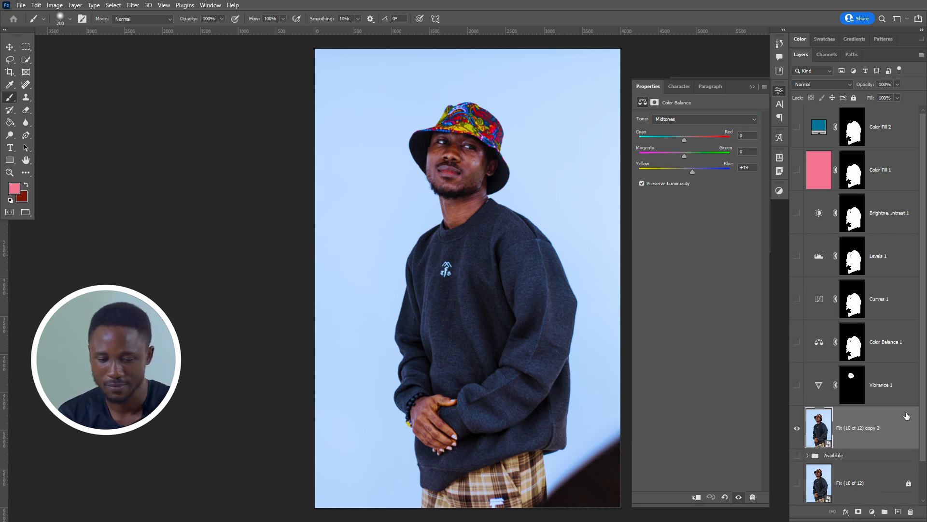
Step: Add an unmasked Black & White adjustment above Fix (10 of 12) copy 2 with reds 65, yellows 98, greens 117, cyans -10, blues 90, magentas -25
{"action": "left_click", "coordinate": [871, 511]}
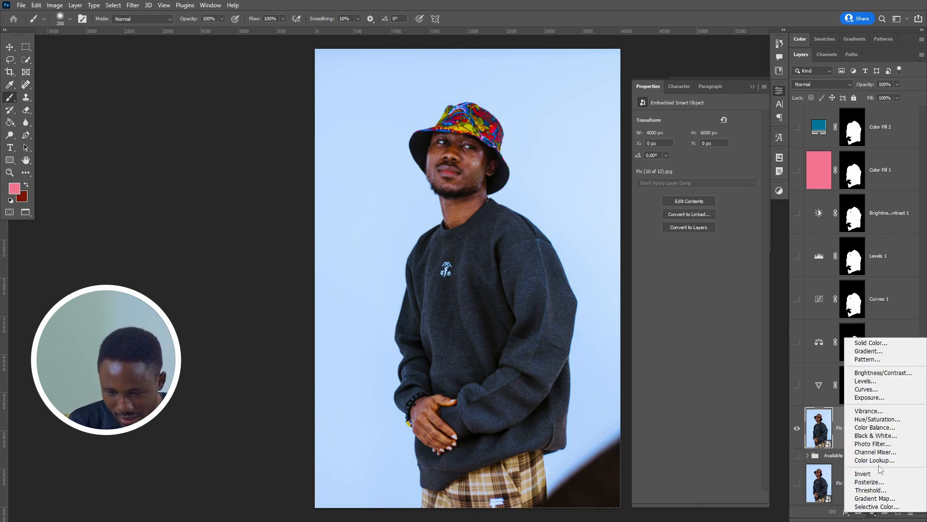
{"action": "left_click", "coordinate": [878, 435]}
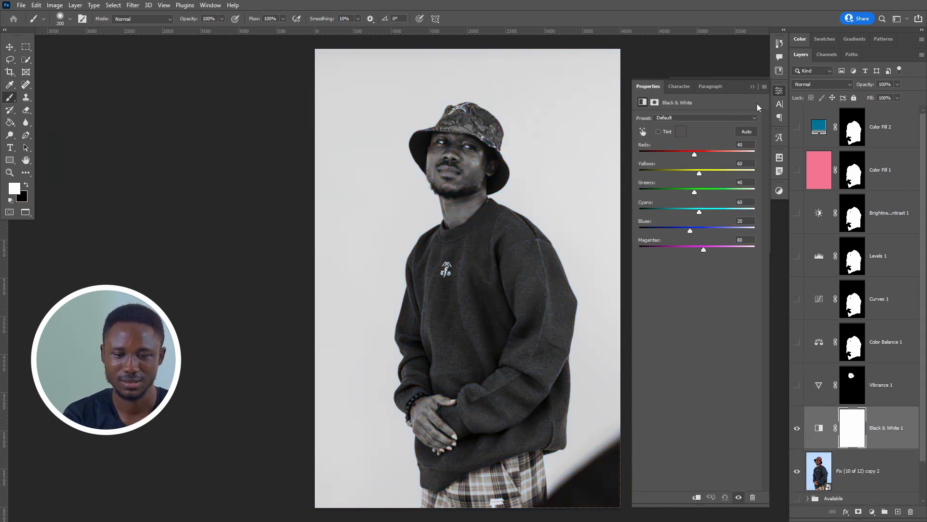
{"action": "left_click", "coordinate": [814, 428]}
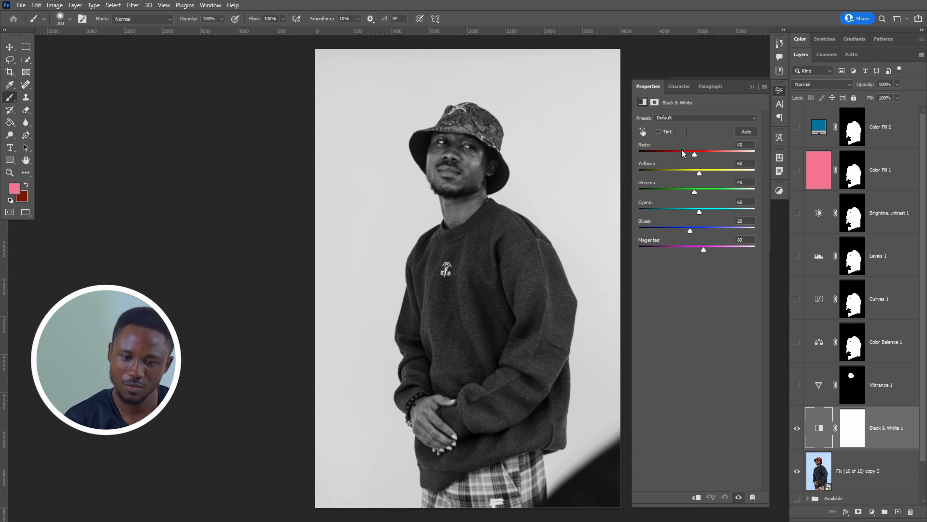
{"action": "left_click_drag", "start_coordinate": [692, 155], "coordinate": [680, 249]}
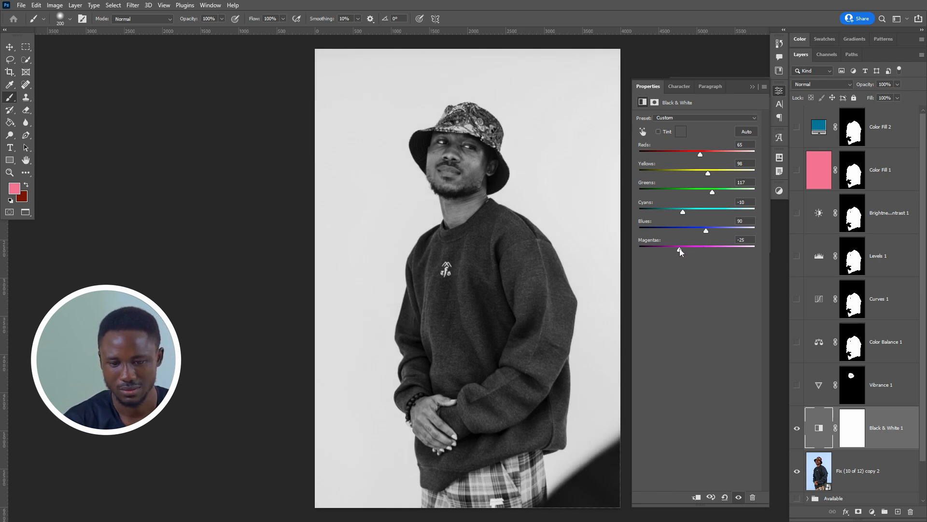
Step: Compare the image with and without Black & White 1, leave it hidden, and select the Fix (10 of 12) copy 2 layer
{"action": "left_click", "coordinate": [797, 428]}
{"action": "left_click", "coordinate": [797, 429]}
{"action": "left_click", "coordinate": [797, 429]}
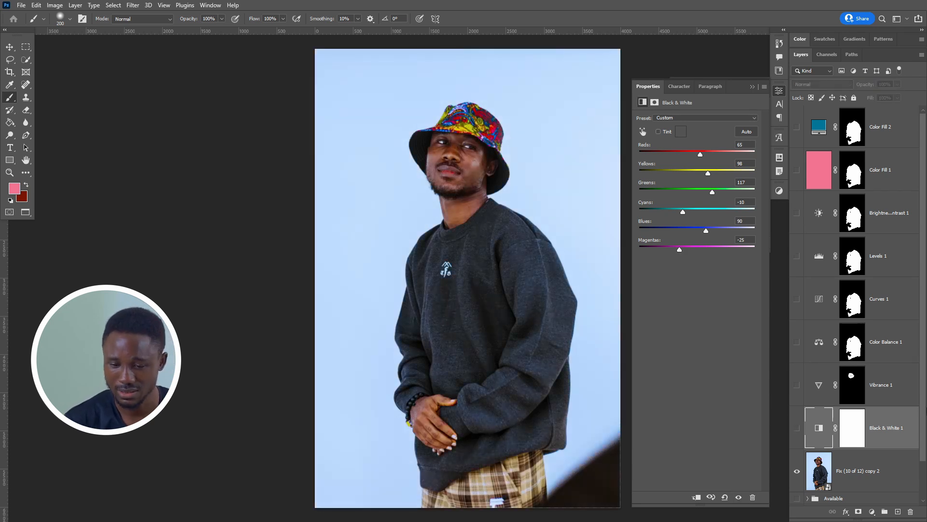
{"action": "left_click", "coordinate": [886, 484]}
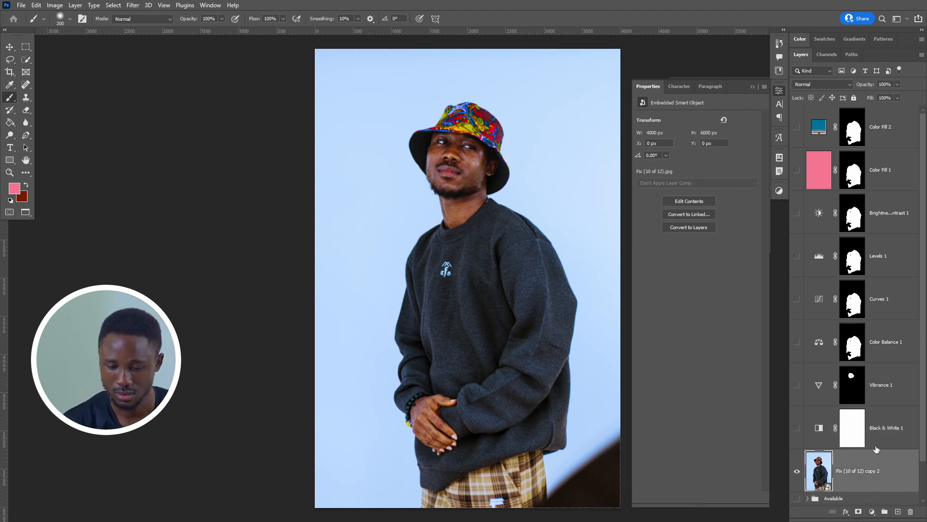
Step: Add an unmasked Color Lookup adjustment above Fix (10 of 12) copy 2, view its 3D LUT presets, and hide it
{"action": "left_click", "coordinate": [873, 511]}
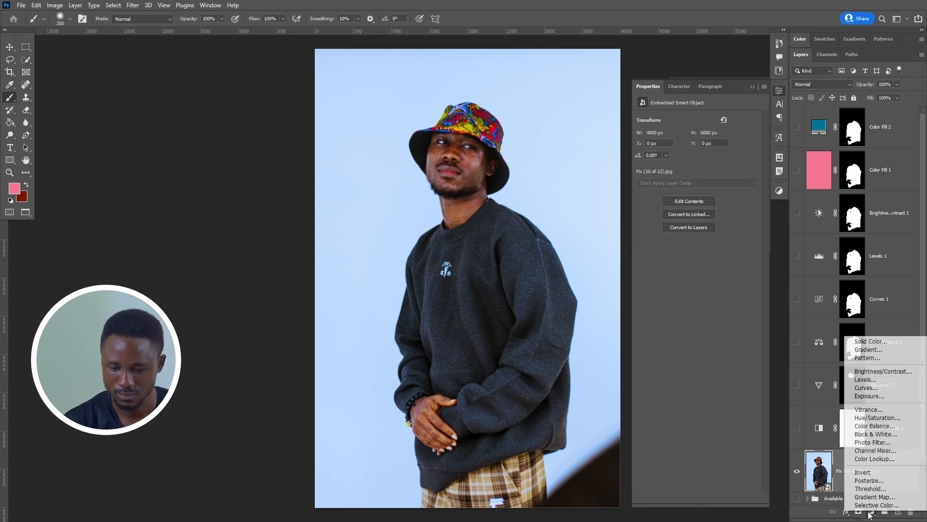
{"action": "left_click", "coordinate": [882, 458]}
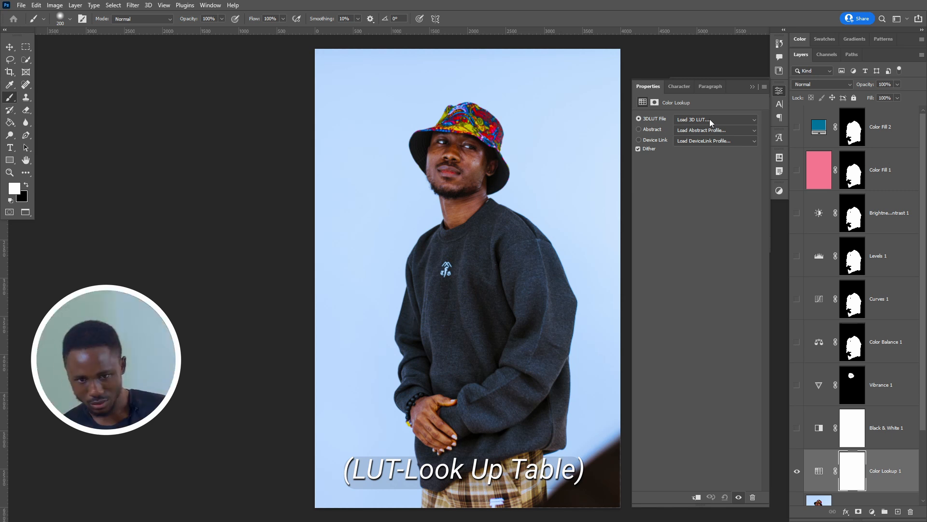
{"action": "left_click", "coordinate": [745, 120]}
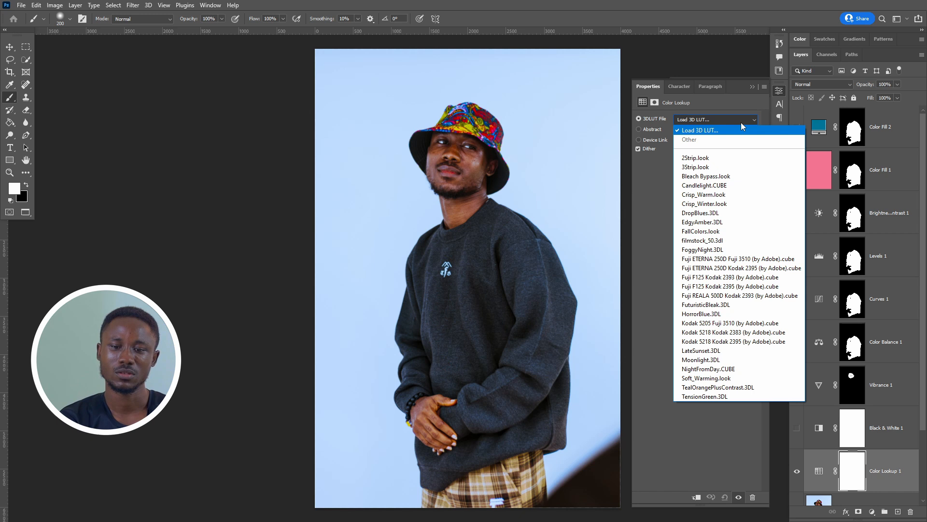
{"action": "left_click", "coordinate": [741, 123]}
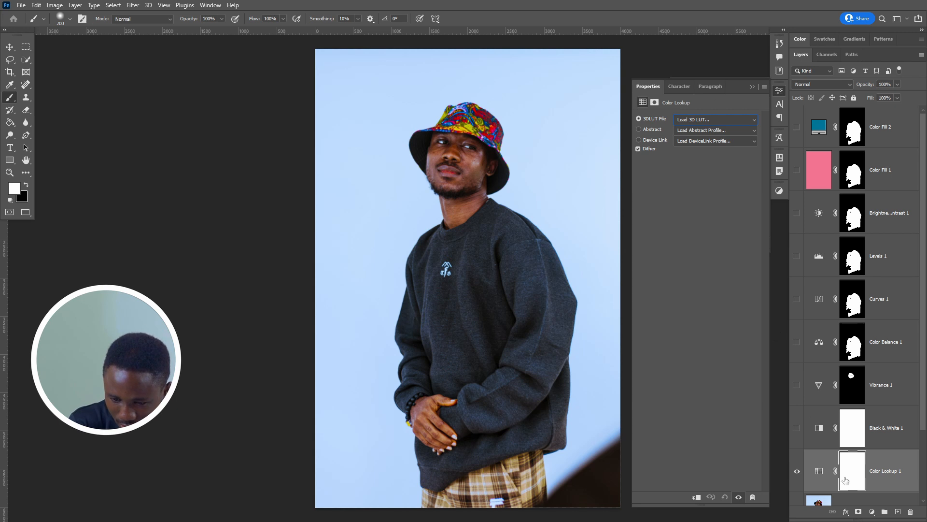
{"action": "left_click", "coordinate": [797, 471]}
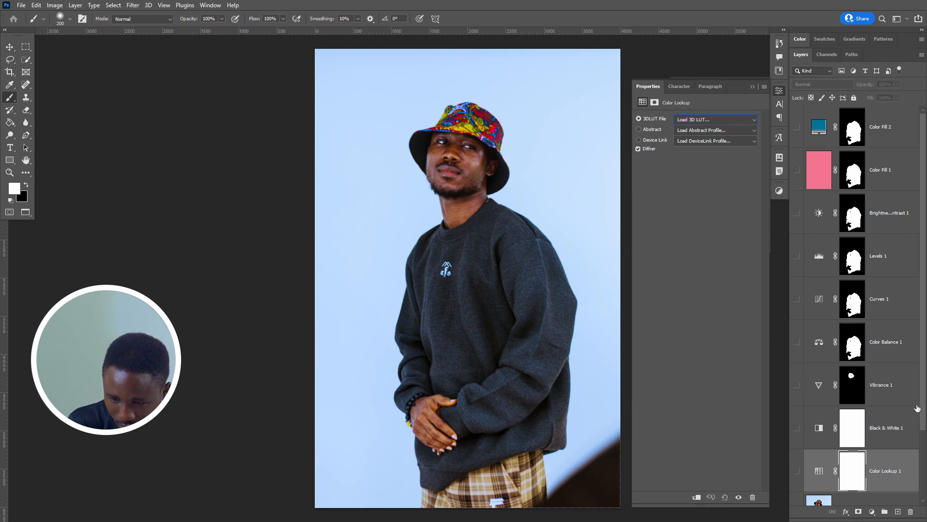
Step: Add an unmasked Photo Filter adjustment above Color Lookup 1 using Warming Filter (85) at 25% density
{"action": "scroll", "coordinate": [918, 408], "scroll_direction": "down", "scroll_amount": 4}
{"action": "left_click", "coordinate": [872, 512]}
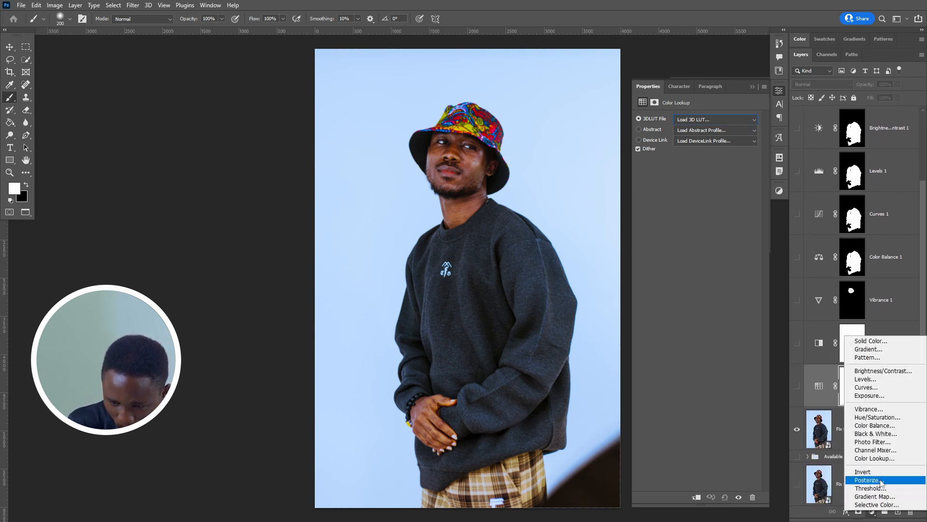
{"action": "left_click", "coordinate": [888, 441]}
{"action": "left_click", "coordinate": [691, 119]}
{"action": "left_click", "coordinate": [690, 121]}
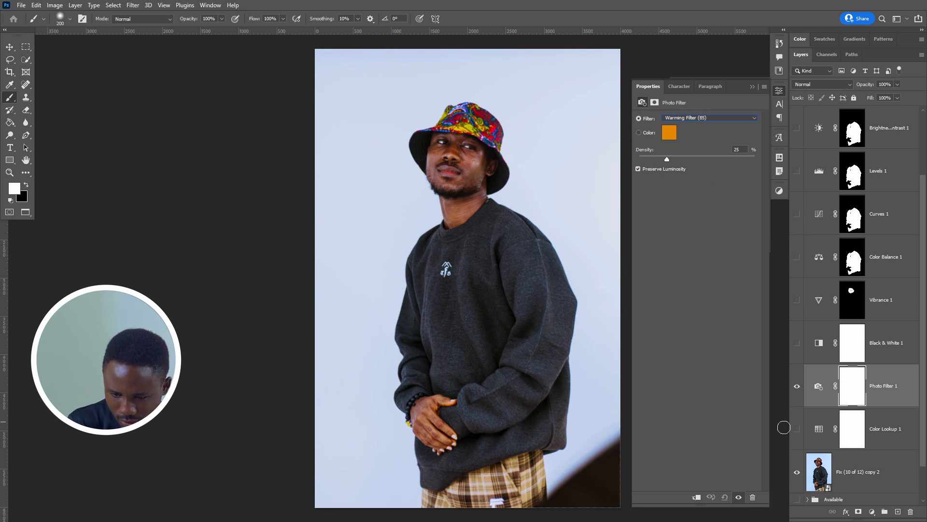
Step: Compare the image with and without the warming filter of Photo Filter 1
{"action": "left_click", "coordinate": [797, 385]}
{"action": "left_click", "coordinate": [797, 386]}
{"action": "left_click", "coordinate": [797, 385]}
{"action": "left_click", "coordinate": [797, 386]}
{"action": "left_click", "coordinate": [797, 386]}
{"action": "left_click", "coordinate": [797, 385]}
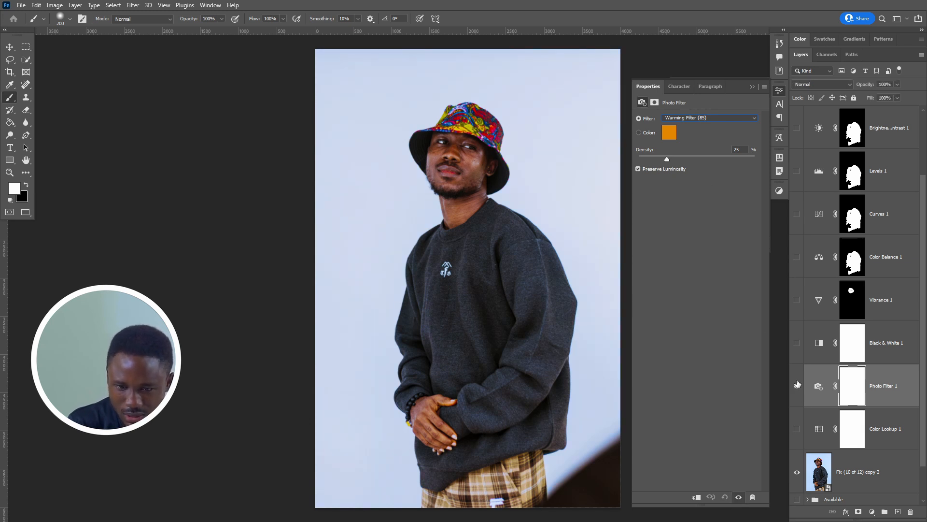
Step: Try a custom dark purple color for Photo Filter 1 instead of the preset filter
{"action": "left_click", "coordinate": [638, 133]}
{"action": "left_click", "coordinate": [669, 132]}
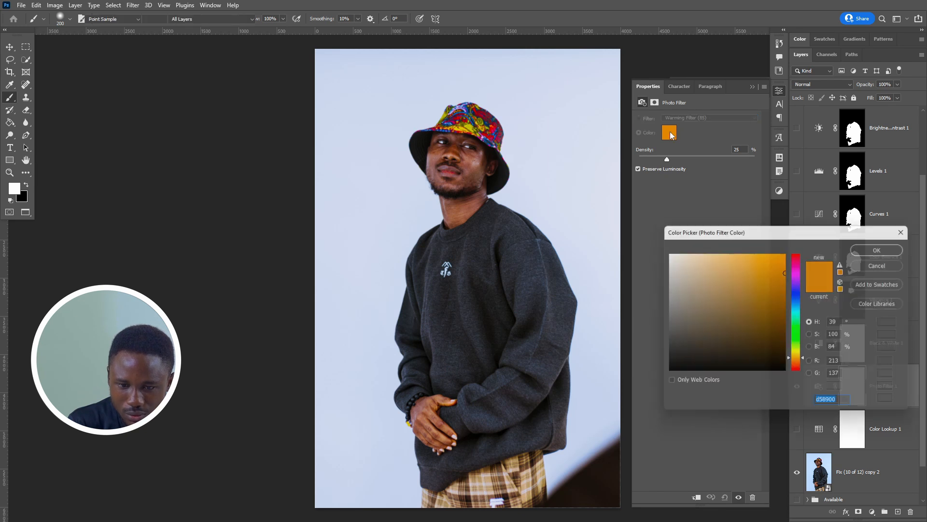
{"action": "left_click_drag", "start_coordinate": [795, 296], "coordinate": [797, 280]}
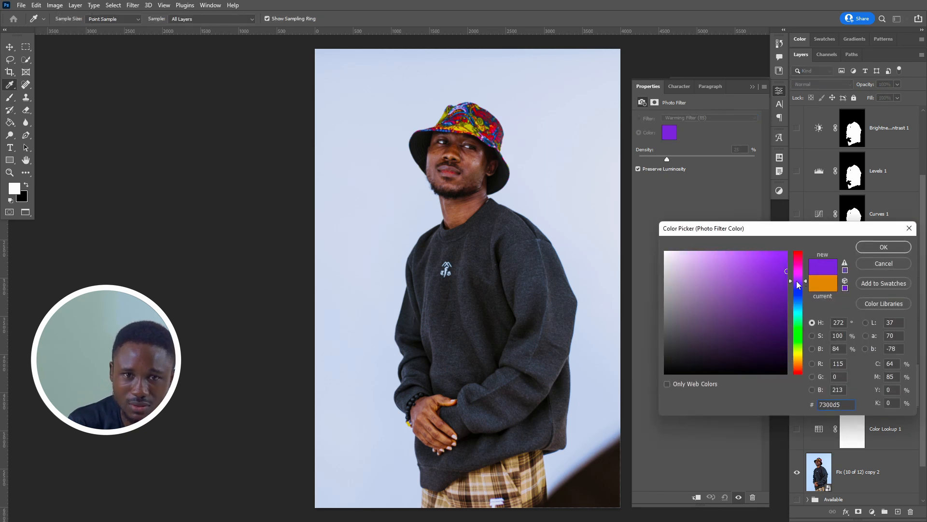
{"action": "left_click", "coordinate": [715, 277]}
{"action": "mouse_move", "coordinate": [767, 277]}
{"action": "left_mouse_down"}
{"action": "mouse_move", "coordinate": [757, 304]}
{"action": "mouse_move", "coordinate": [787, 319]}
{"action": "left_mouse_up"}
{"action": "left_click", "coordinate": [861, 246]}
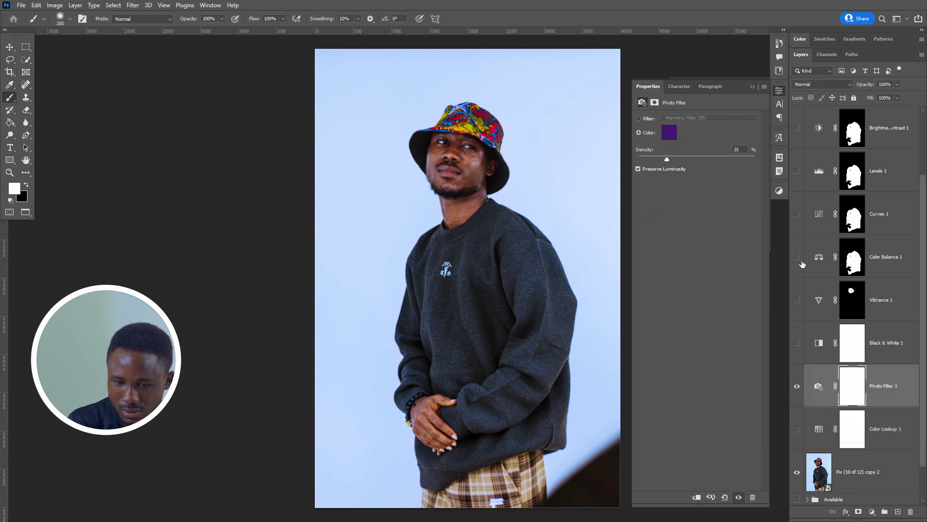
Step: Compare the image with and without the purple Photo Filter 1
{"action": "left_click", "coordinate": [797, 387]}
{"action": "left_click", "coordinate": [797, 386]}
{"action": "left_click", "coordinate": [796, 386]}
{"action": "left_click", "coordinate": [797, 386]}
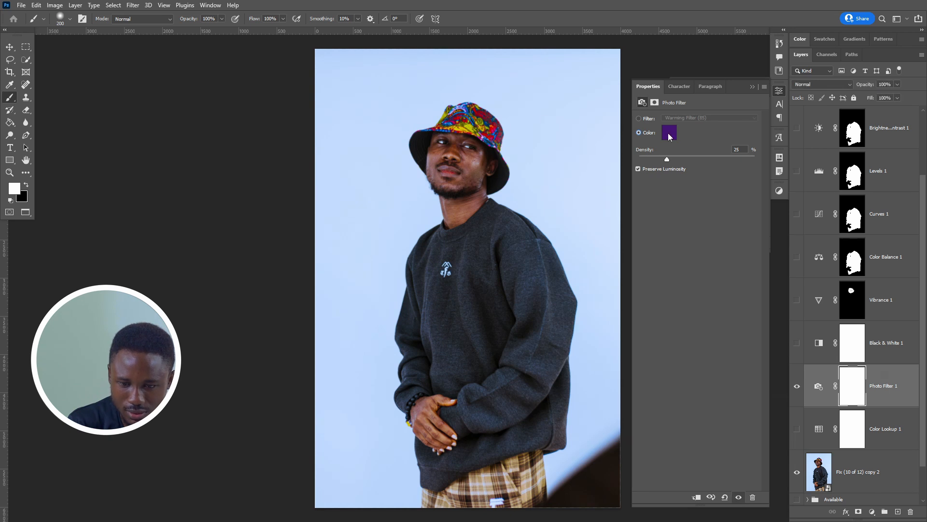
Step: Set the Photo Filter 1 color to ff0000 and its density to 47%, and hide the layer
{"action": "left_click", "coordinate": [669, 133]}
{"action": "type", "text": "ff0000"}
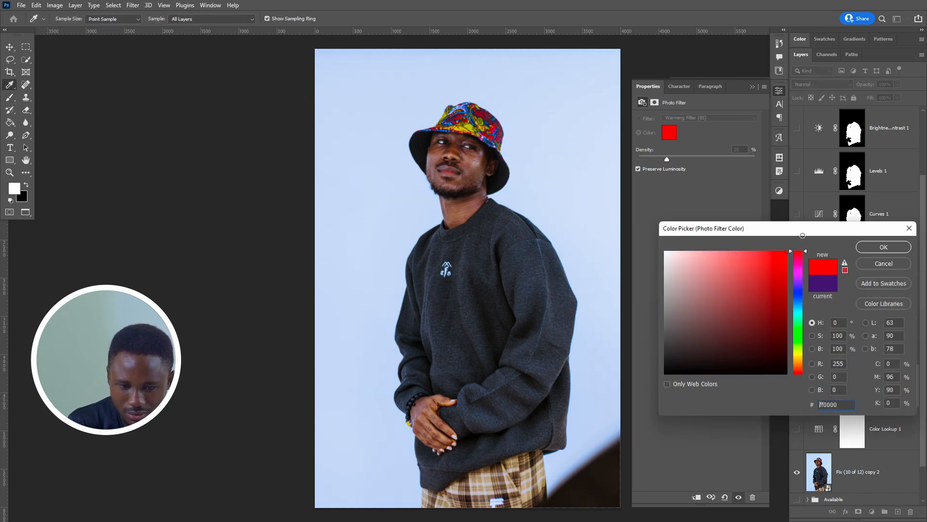
{"action": "left_click", "coordinate": [883, 247]}
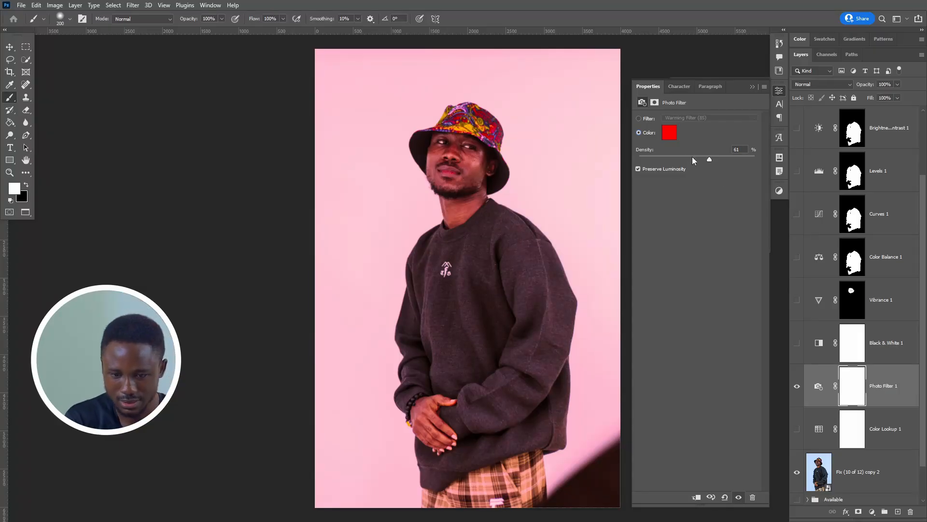
{"action": "left_click_drag", "start_coordinate": [686, 158], "coordinate": [696, 163]}
{"action": "left_click", "coordinate": [798, 389]}
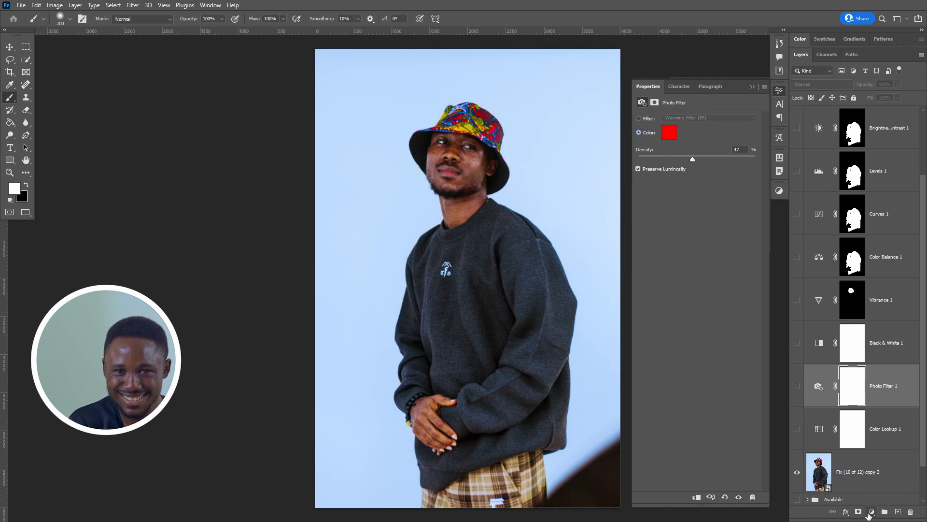
{"action": "left_click", "coordinate": [872, 512]}
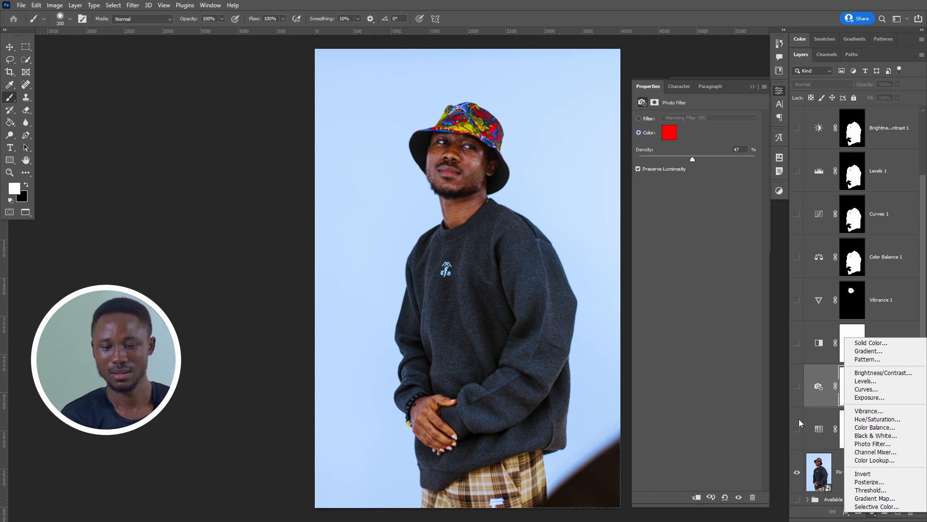
{"action": "left_click", "coordinate": [815, 387]}
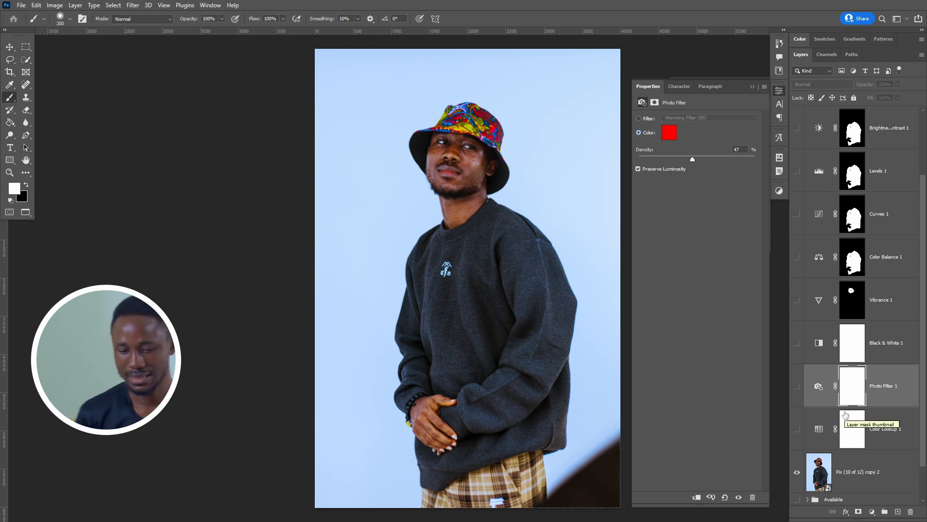
{"action": "left_click", "coordinate": [872, 511]}
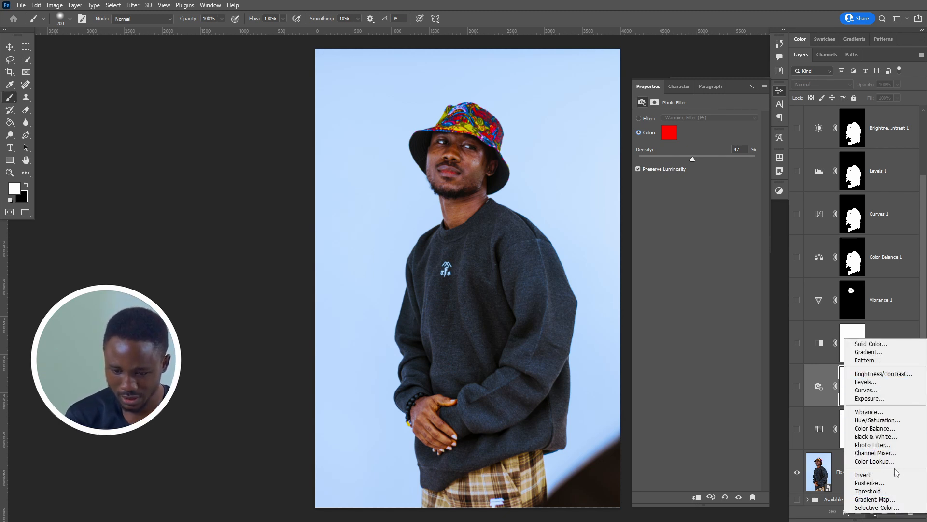
{"action": "left_click", "coordinate": [924, 316]}
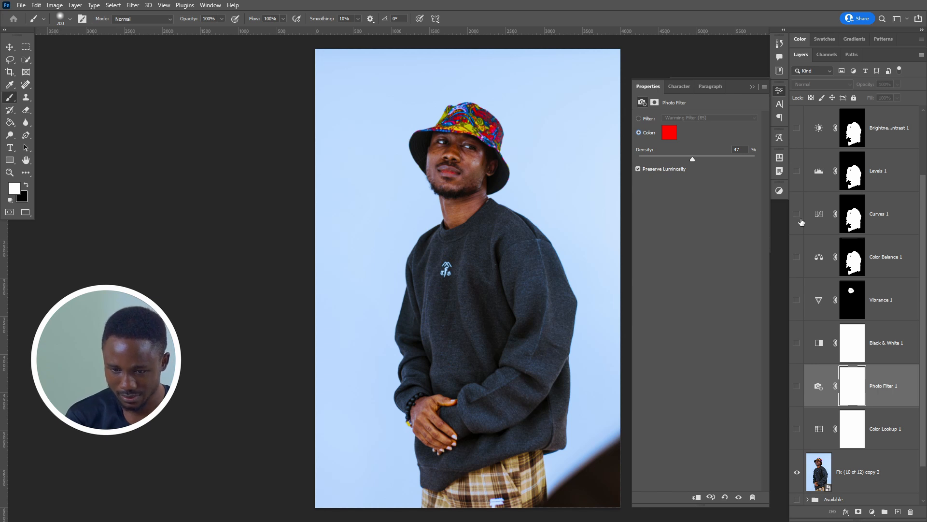
Step: Show Black & White 1, try an Invert adjustment directly above it, and compare the image with and without the inversion
{"action": "left_click", "coordinate": [857, 349]}
{"action": "left_click", "coordinate": [798, 344]}
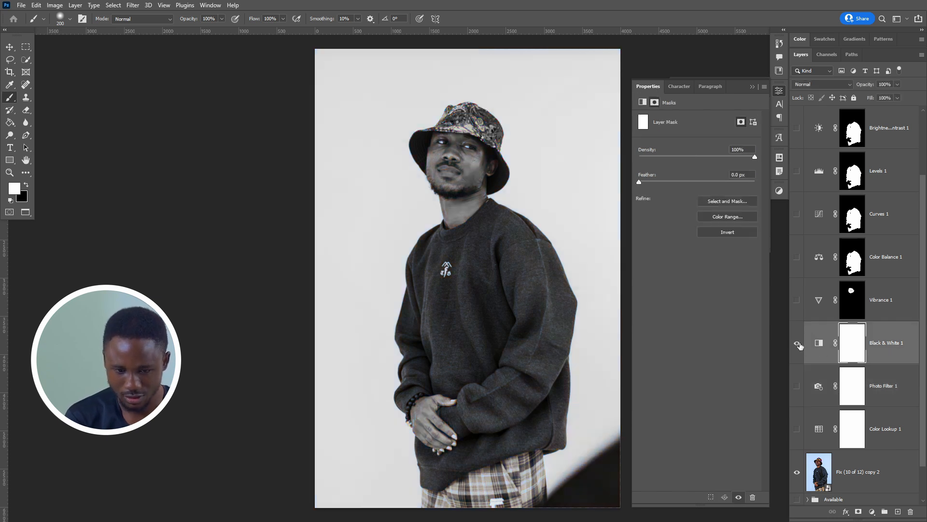
{"action": "left_click", "coordinate": [871, 511]}
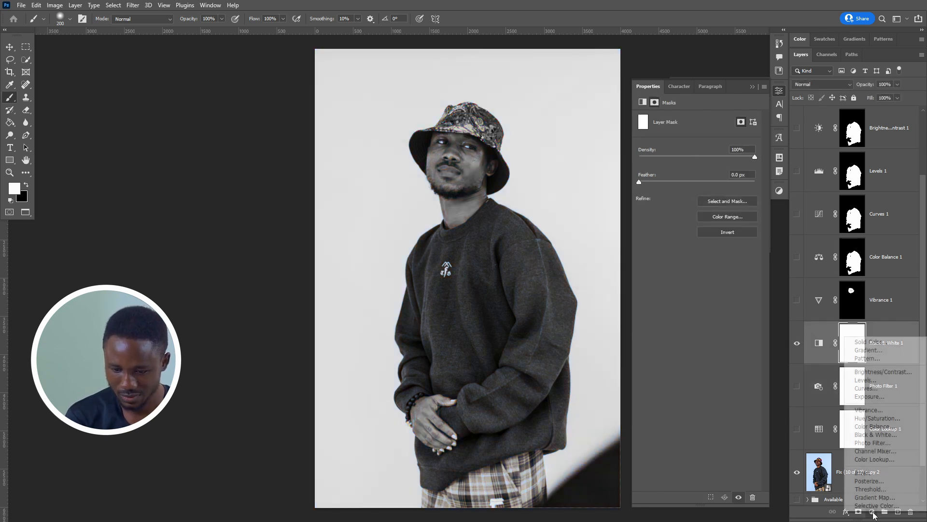
{"action": "left_click", "coordinate": [867, 473]}
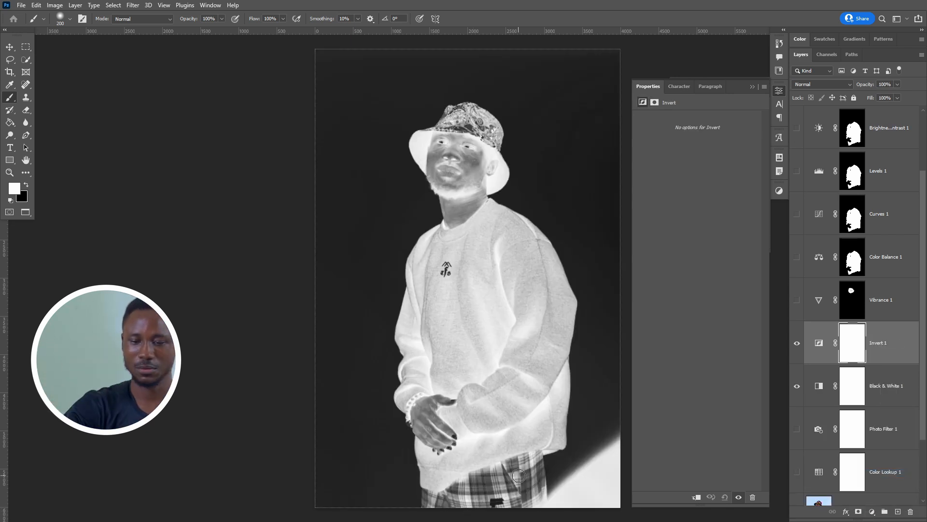
{"action": "left_click", "coordinate": [797, 344]}
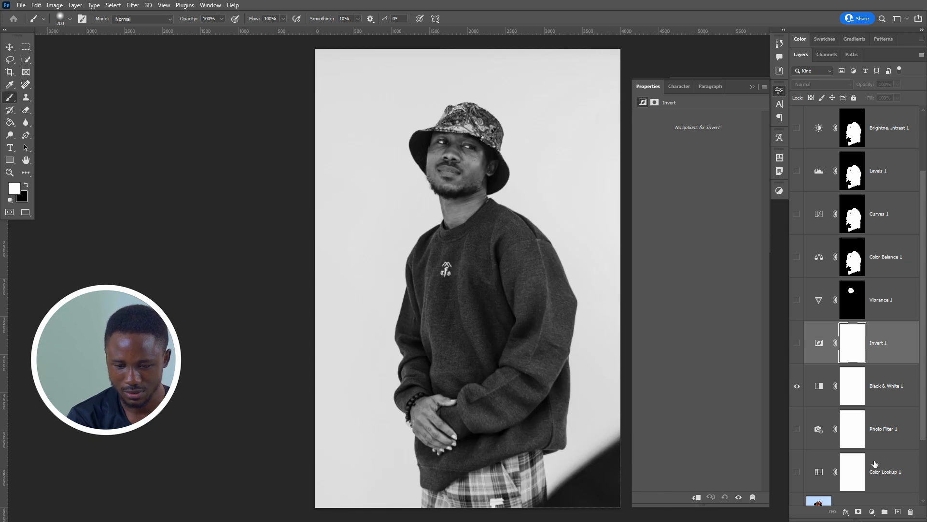
{"action": "left_click", "coordinate": [856, 358]}
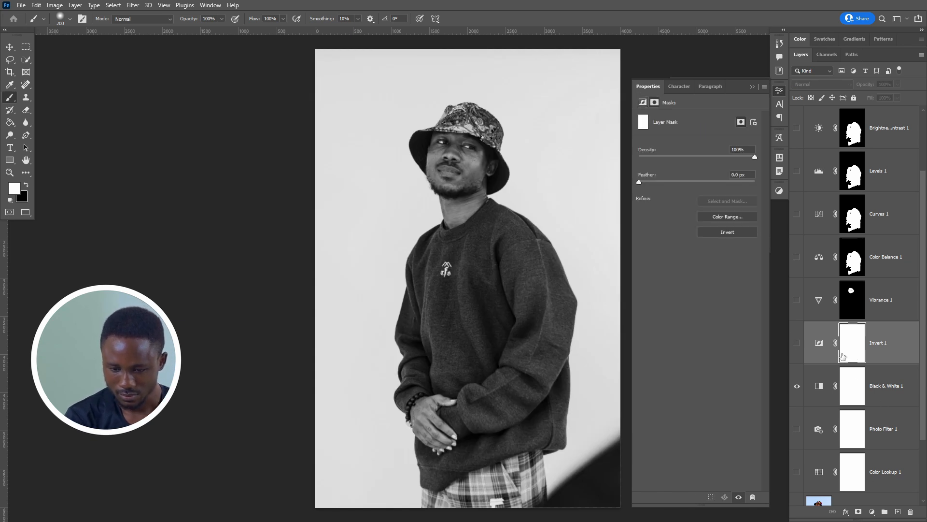
{"action": "left_click", "coordinate": [797, 343]}
Step: Try a second Invert adjustment above Invert 1, compare its effect, and delete both Invert layers
{"action": "left_click", "coordinate": [873, 512]}
{"action": "left_click", "coordinate": [866, 473]}
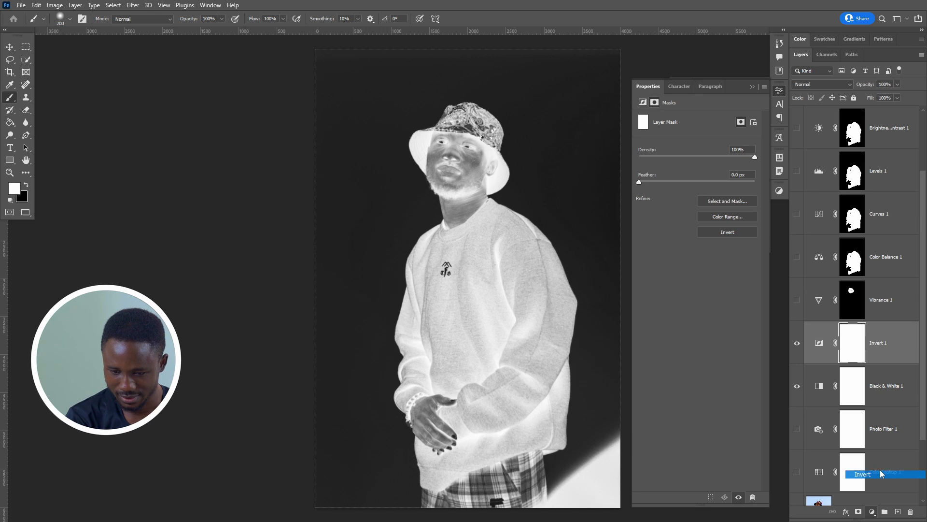
{"action": "left_click", "coordinate": [796, 343]}
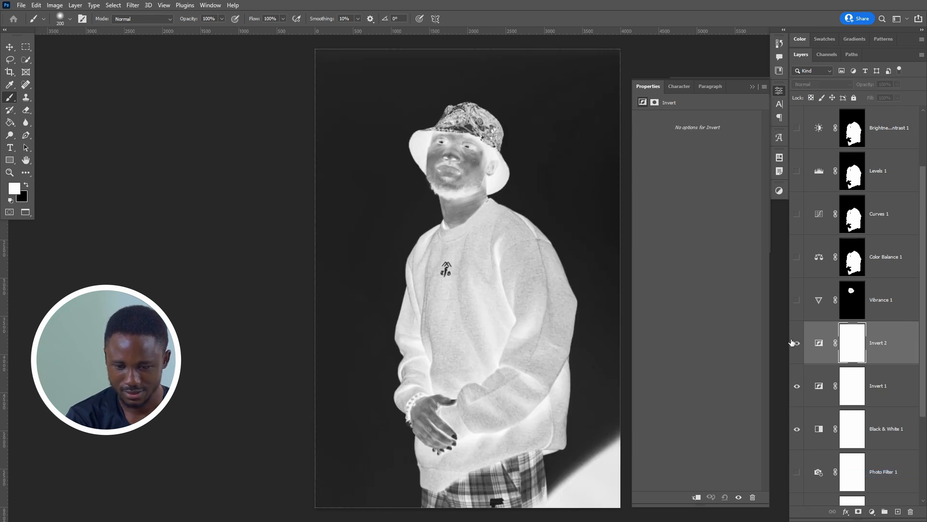
{"action": "left_click", "coordinate": [794, 342]}
{"action": "left_click", "coordinate": [876, 353]}
{"action": "key", "text": "Delete"}
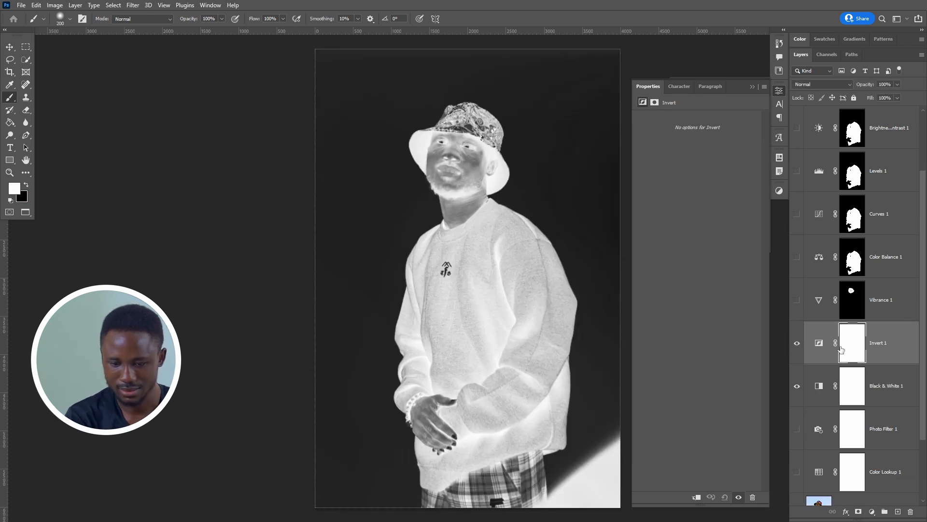
{"action": "key", "text": "Delete"}
{"action": "key", "text": "Delete"}
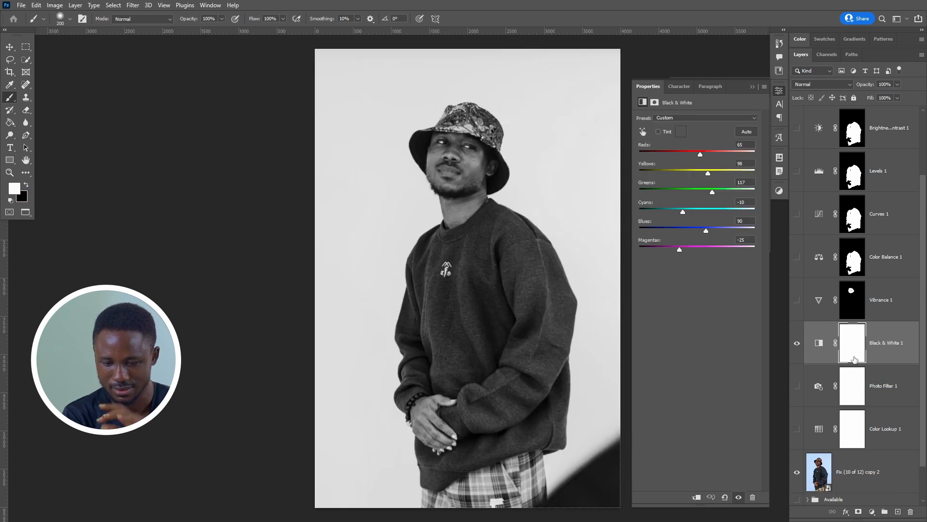
Step: Hide Black & White 1 and add an unmasked Threshold adjustment at level 128 above Fix (10 of 12) copy 2
{"action": "left_click", "coordinate": [796, 342]}
{"action": "left_click", "coordinate": [831, 475]}
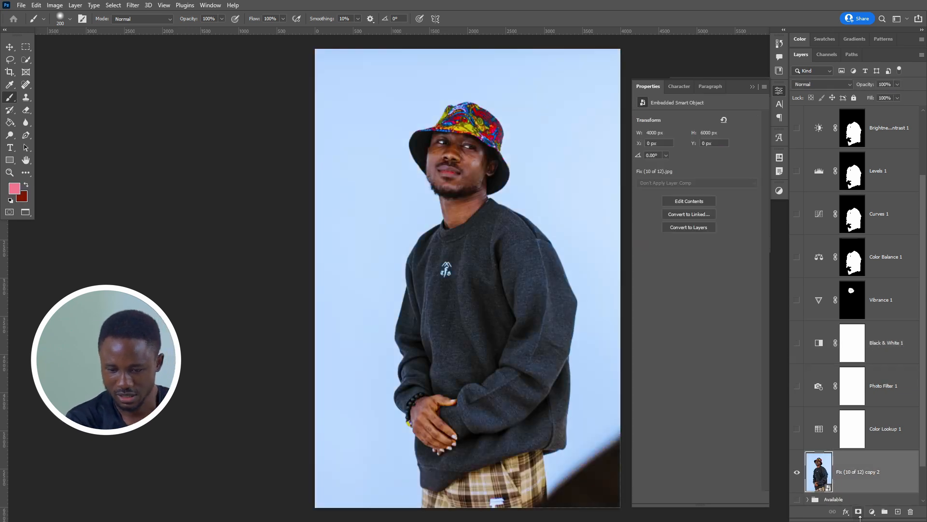
{"action": "left_click", "coordinate": [870, 512]}
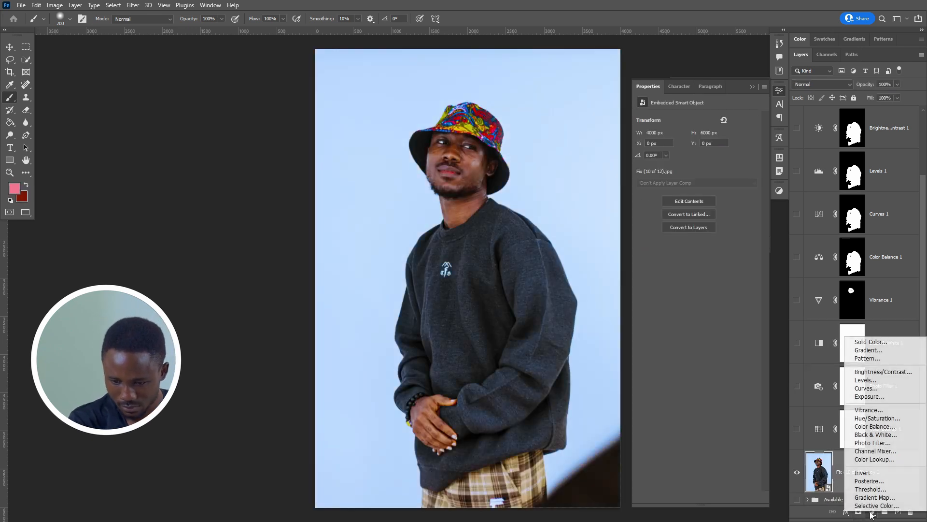
{"action": "left_click", "coordinate": [887, 489]}
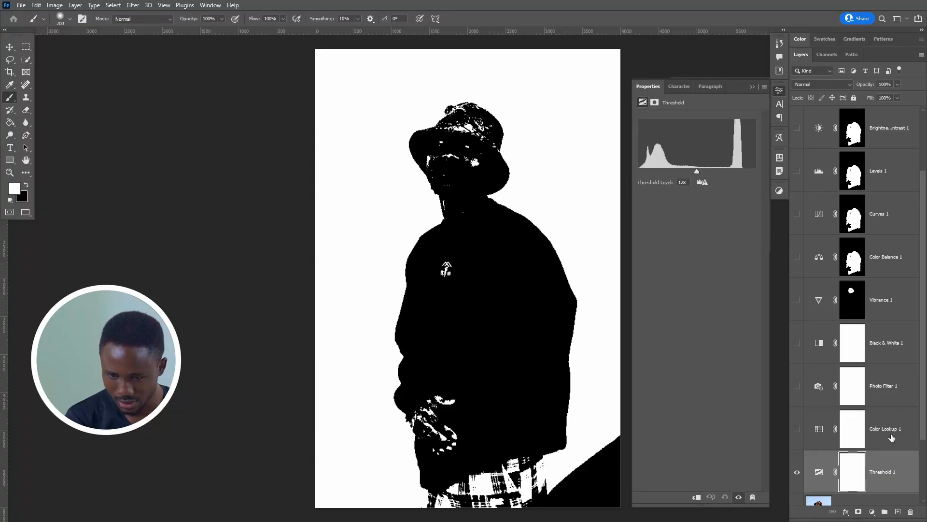
Step: Add an empty layer between Threshold 1 and Fix (10 of 12) copy 2, and split its This Layer Blend If highlights to 129 / 255
{"action": "scroll", "coordinate": [892, 437], "scroll_direction": "down", "scroll_amount": 2}
{"action": "left_click", "coordinate": [893, 438]}
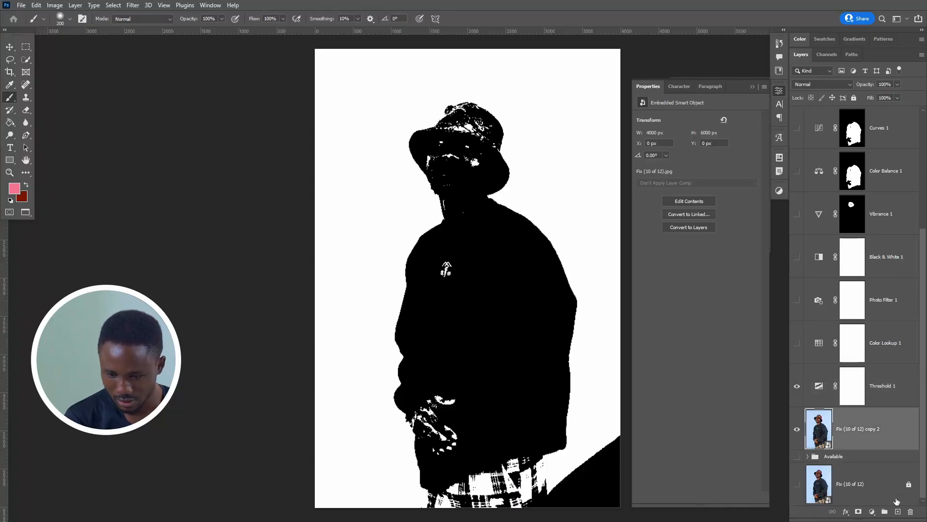
{"action": "left_click", "coordinate": [897, 511]}
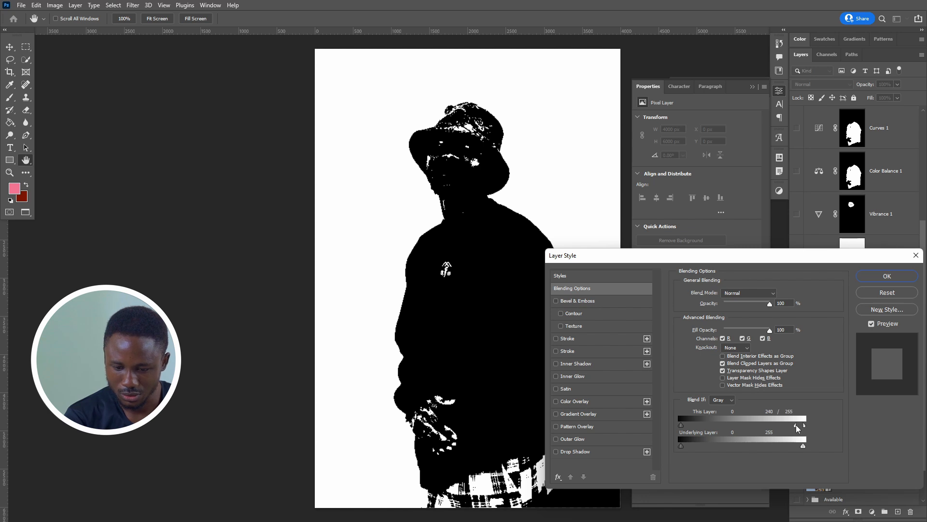
{"action": "left_click_drag", "start_coordinate": [742, 424], "coordinate": [744, 425]}
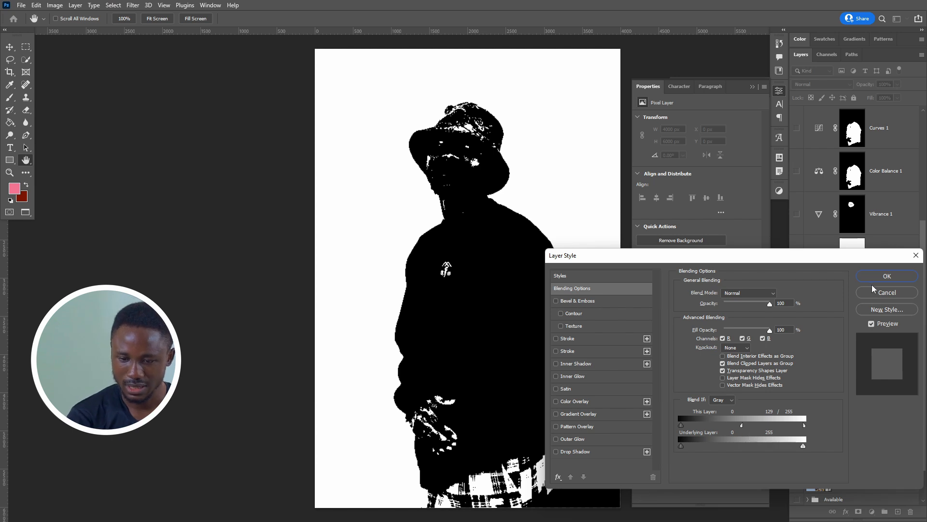
{"action": "left_click", "coordinate": [885, 276]}
{"action": "key", "text": "b"}
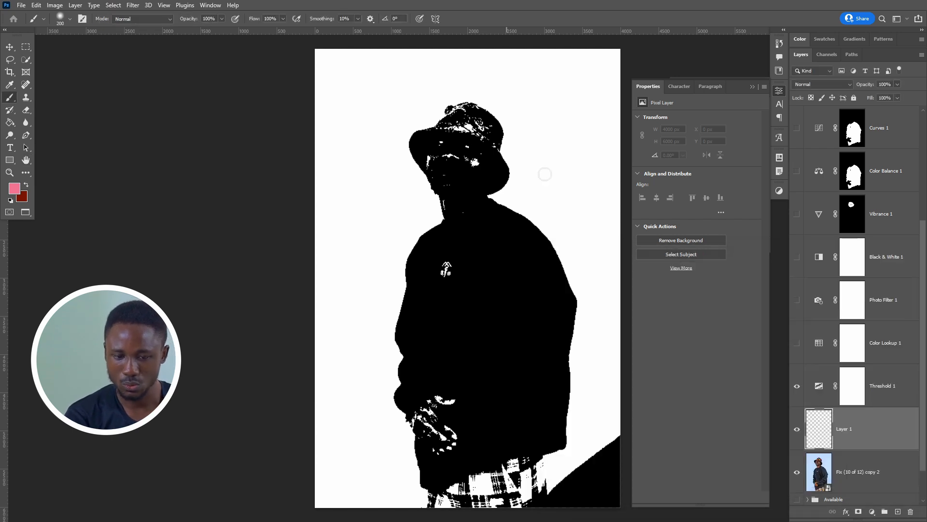
Step: Lower the level of Threshold 1 to 45 so the sweatshirt's folds and facial details separate into black and white
{"action": "left_click", "coordinate": [820, 397]}
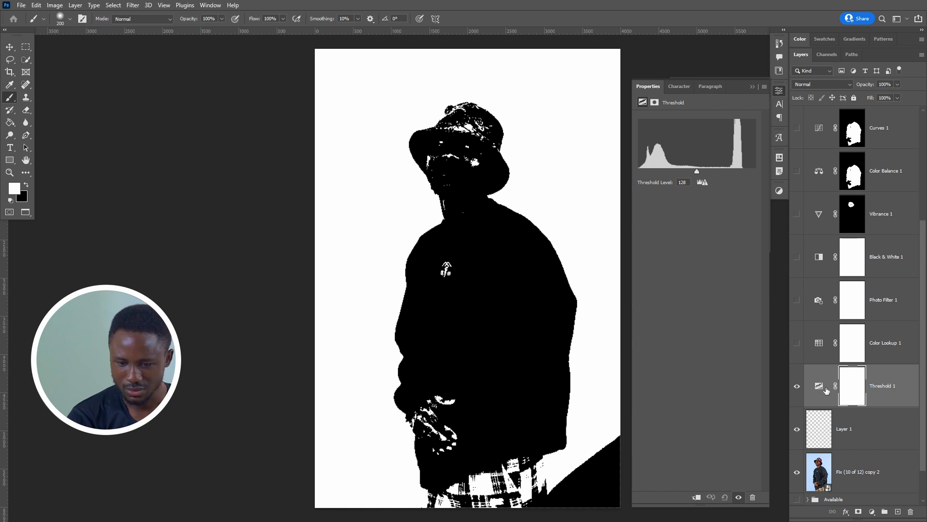
{"action": "left_click_drag", "start_coordinate": [697, 171], "coordinate": [654, 180]}
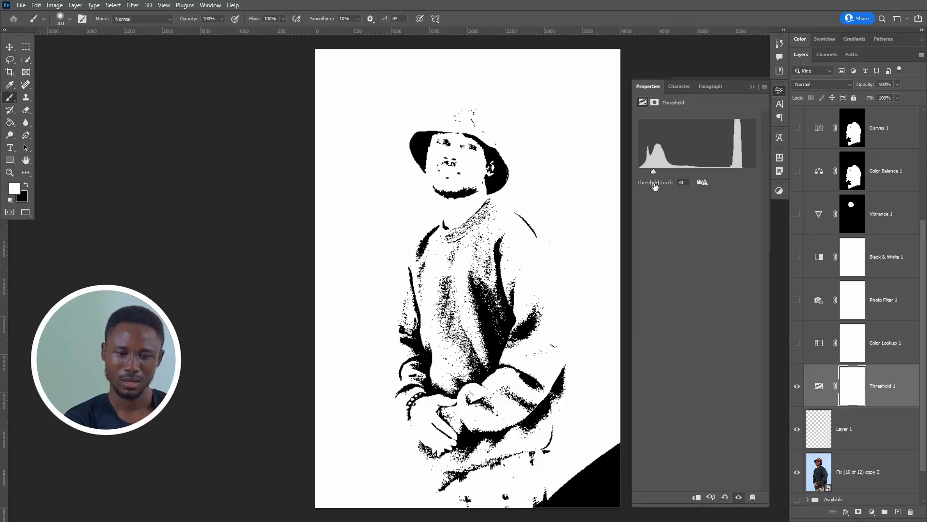
{"action": "left_click_drag", "start_coordinate": [653, 171], "coordinate": [656, 168]}
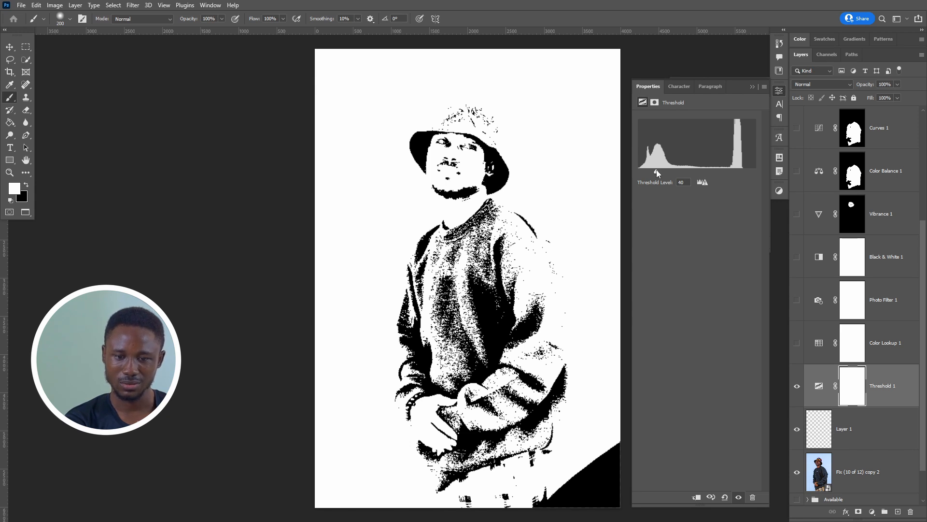
{"action": "left_click_drag", "start_coordinate": [656, 170], "coordinate": [660, 170]}
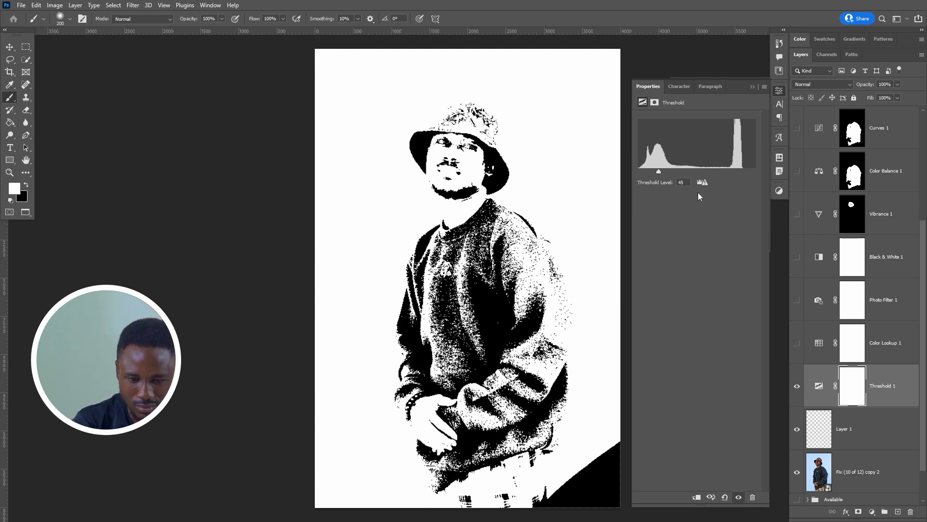
Step: Quick-export the threshold version as a PNG named 000 into the Exhibit B folder
{"action": "left_click", "coordinate": [22, 5]}
{"action": "mouse_move", "coordinate": [88, 155]}
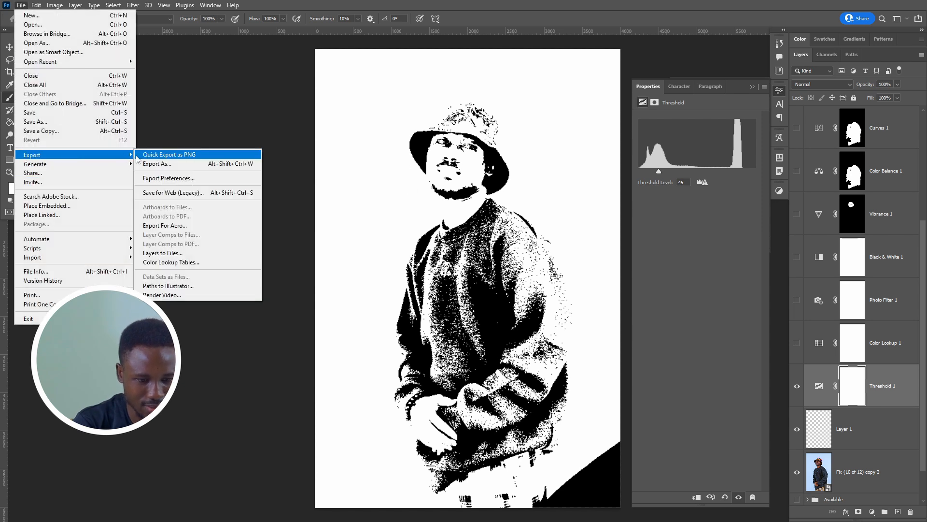
{"action": "left_click", "coordinate": [140, 154]}
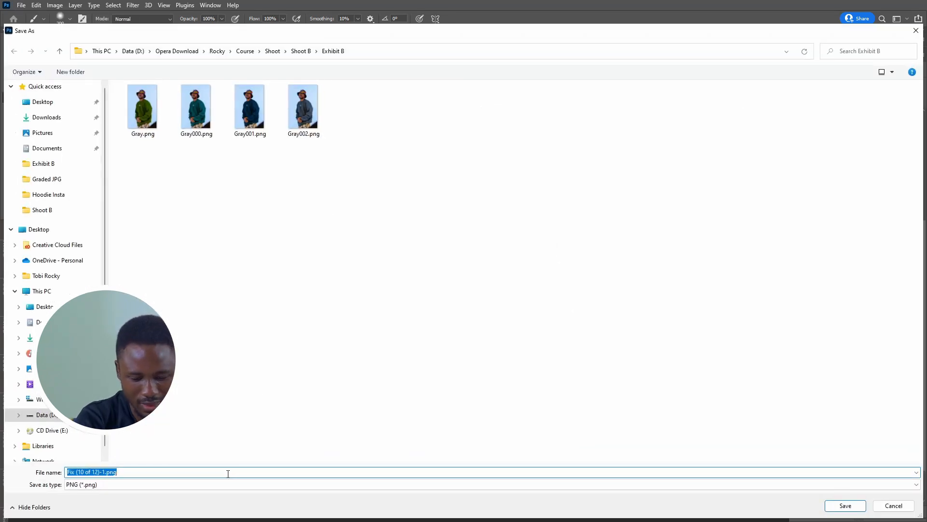
{"action": "type", "text": "000"}
{"action": "key", "text": "Return"}
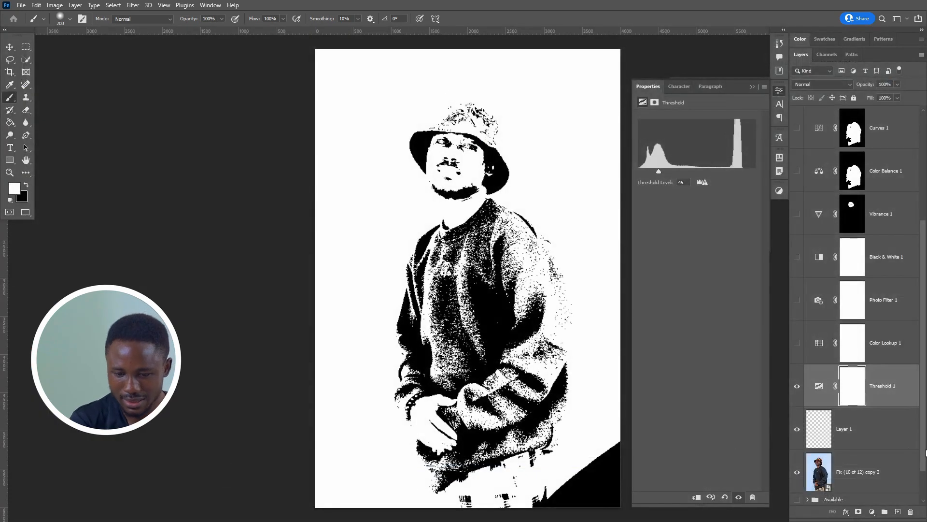
Step: Hide Threshold 1 and Layer 1, and add an unmasked Gradient Map adjustment directly above Fix (10 of 12) copy 2
{"action": "left_click", "coordinate": [797, 385]}
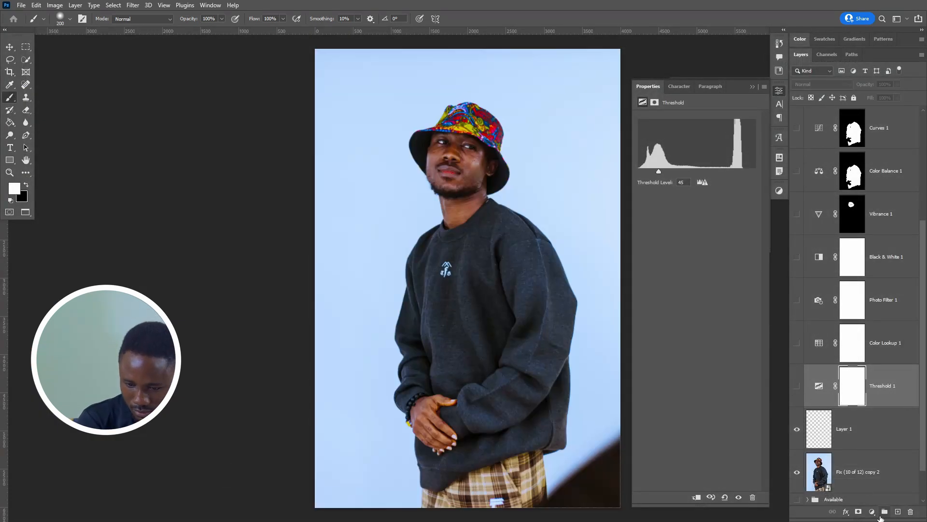
{"action": "left_click", "coordinate": [872, 512]}
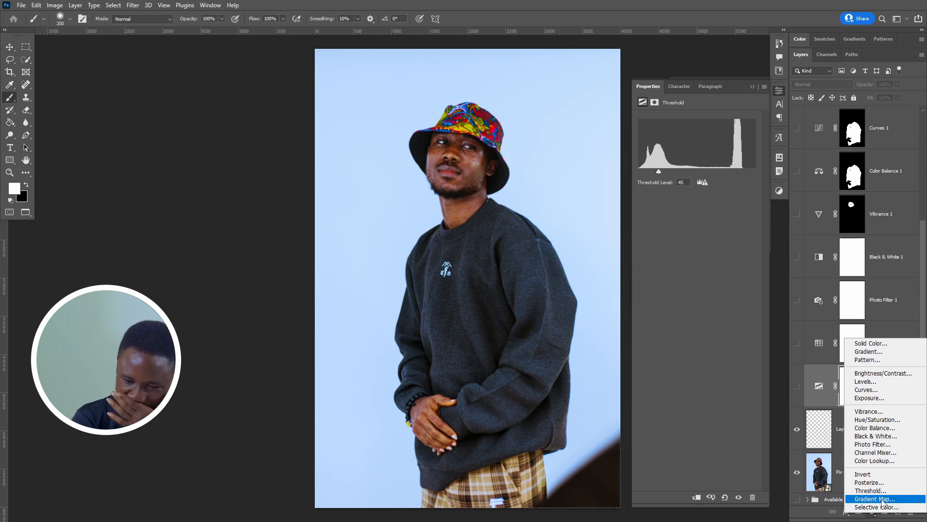
{"action": "left_click", "coordinate": [879, 499]}
{"action": "left_click_drag", "start_coordinate": [831, 403], "coordinate": [860, 488]}
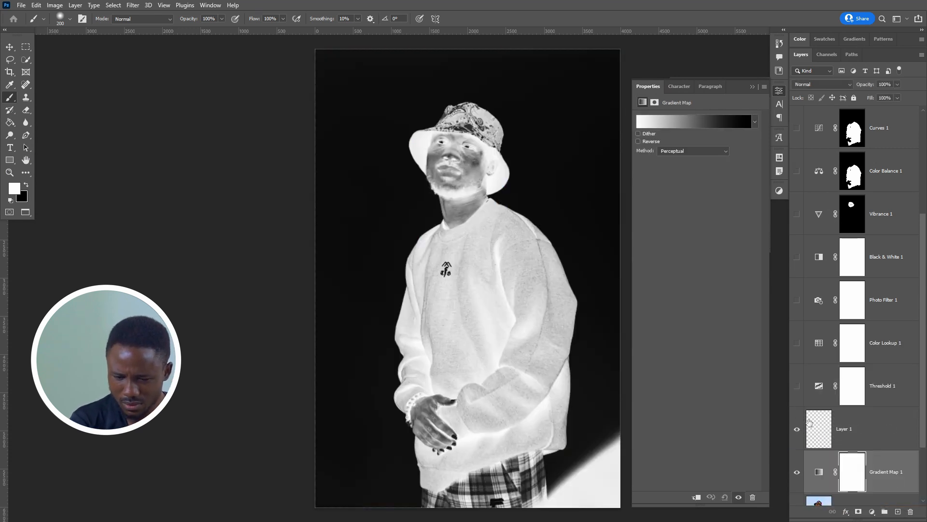
{"action": "scroll", "coordinate": [898, 489], "scroll_direction": "down", "scroll_amount": 2}
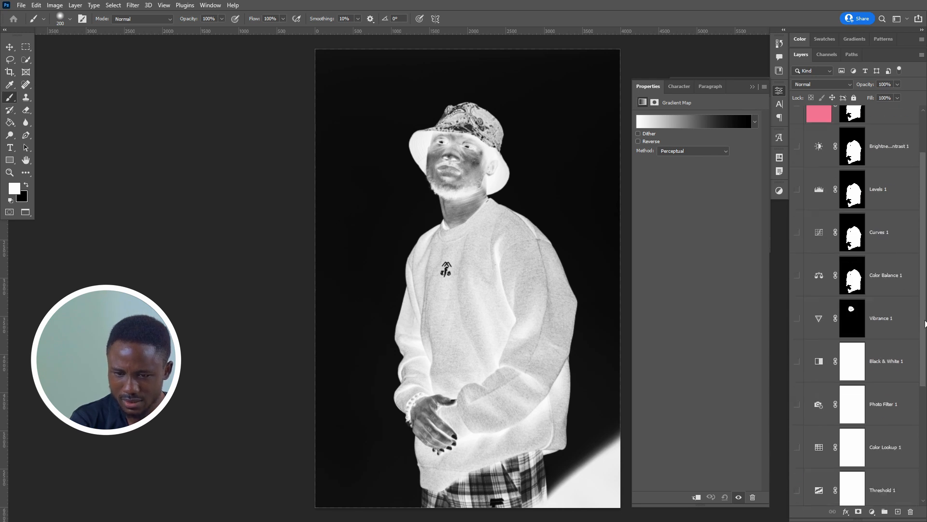
{"action": "left_click", "coordinate": [819, 386]}
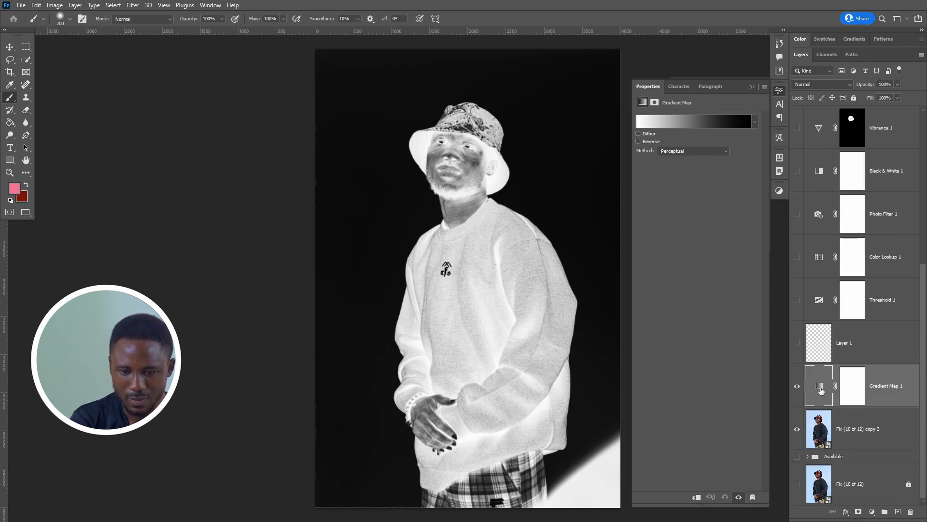
Step: Edit the gradient of Gradient Map 1, setting its starting stop to bright red and its end stop to a muted red
{"action": "left_click", "coordinate": [656, 120]}
{"action": "left_click", "coordinate": [361, 274]}
{"action": "left_click", "coordinate": [405, 315]}
{"action": "left_click_drag", "start_coordinate": [768, 302], "coordinate": [803, 251]}
{"action": "left_click", "coordinate": [886, 246]}
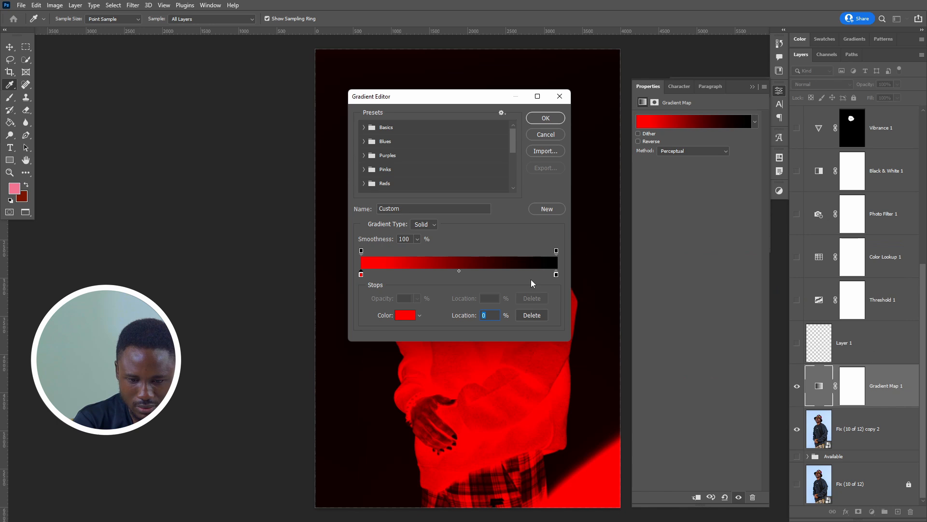
{"action": "double_click", "coordinate": [556, 274]}
{"action": "left_click", "coordinate": [726, 281]}
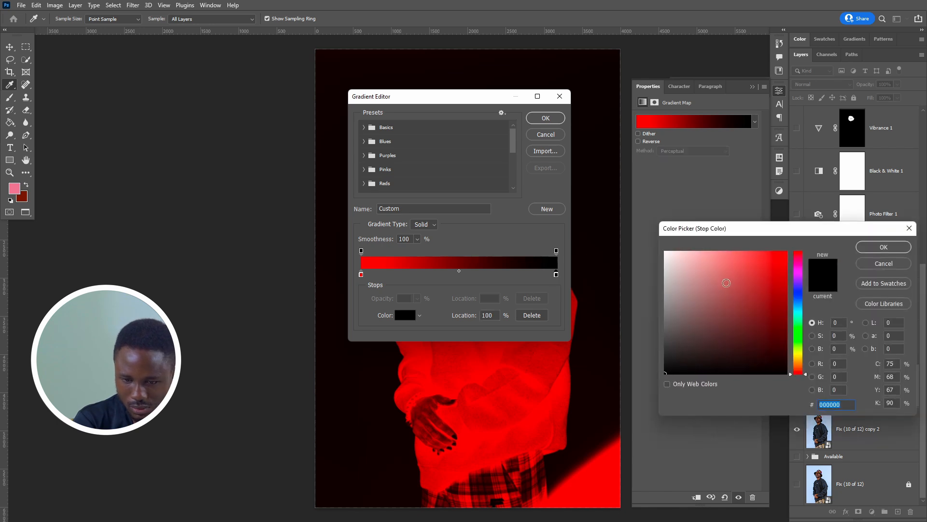
{"action": "left_click", "coordinate": [862, 251]}
Step: Recolor the gradient's starting stop to deep blue 0016bc and apply the blue-to-red gradient map
{"action": "double_click", "coordinate": [361, 275]}
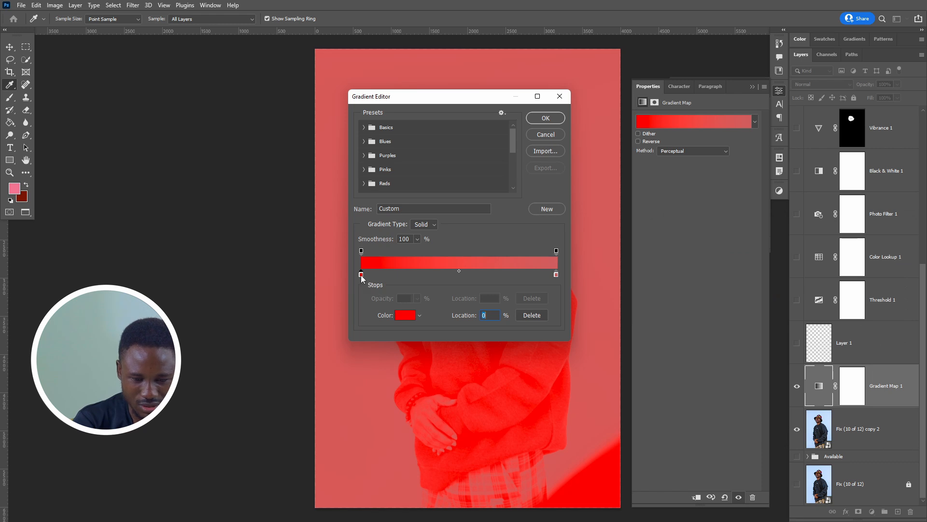
{"action": "left_click_drag", "start_coordinate": [799, 338], "coordinate": [799, 304]}
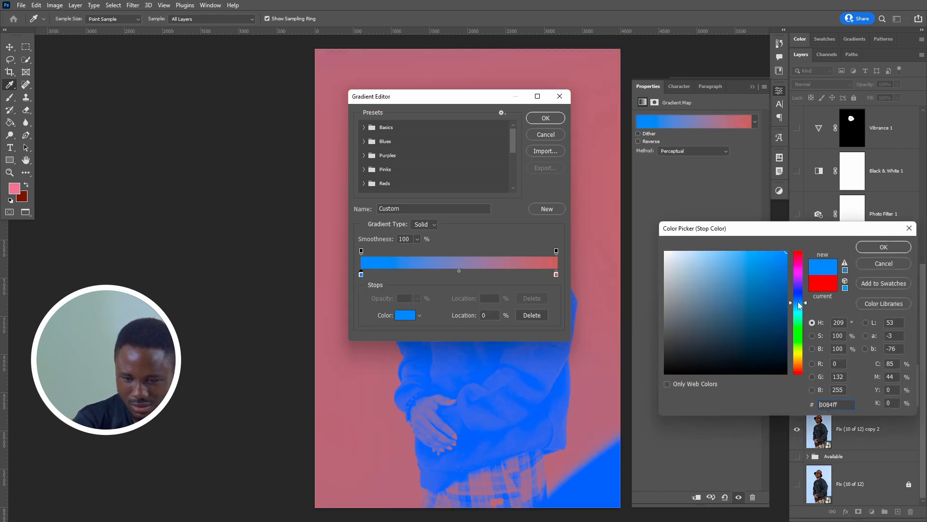
{"action": "left_click", "coordinate": [871, 249]}
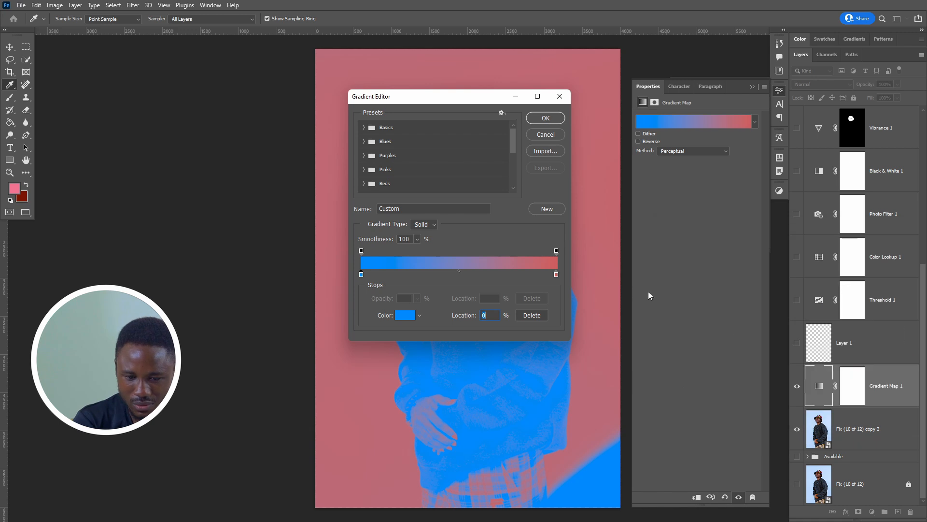
{"action": "double_click", "coordinate": [361, 274]}
{"action": "left_click_drag", "start_coordinate": [689, 351], "coordinate": [786, 283]}
{"action": "left_click_drag", "start_coordinate": [801, 319], "coordinate": [802, 299]}
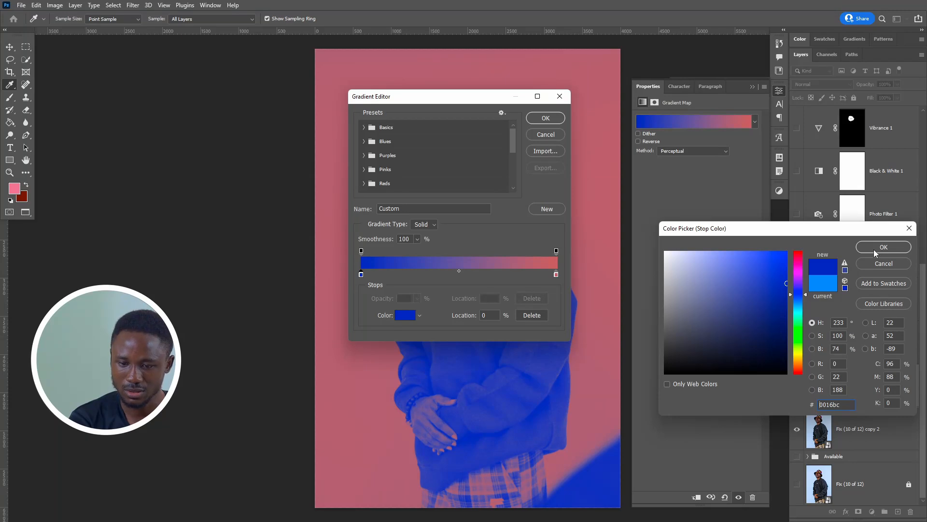
{"action": "left_click", "coordinate": [873, 249]}
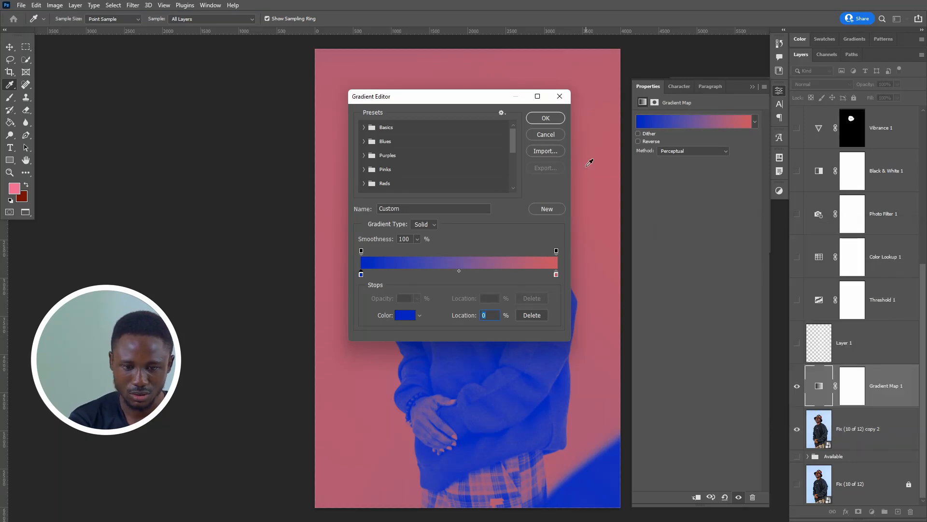
{"action": "left_click", "coordinate": [551, 120]}
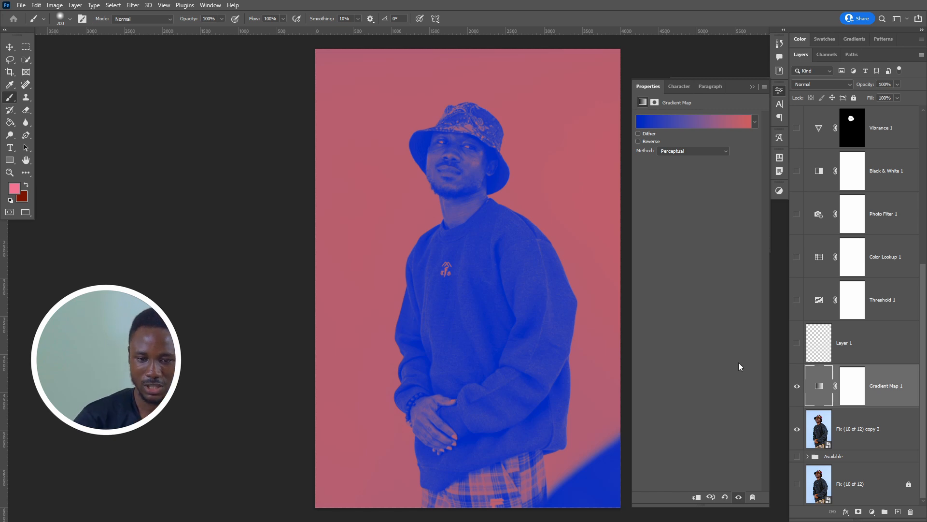
Step: Hide Gradient Map 1 and add a Selective Color adjustment directly above it
{"action": "left_click", "coordinate": [878, 511]}
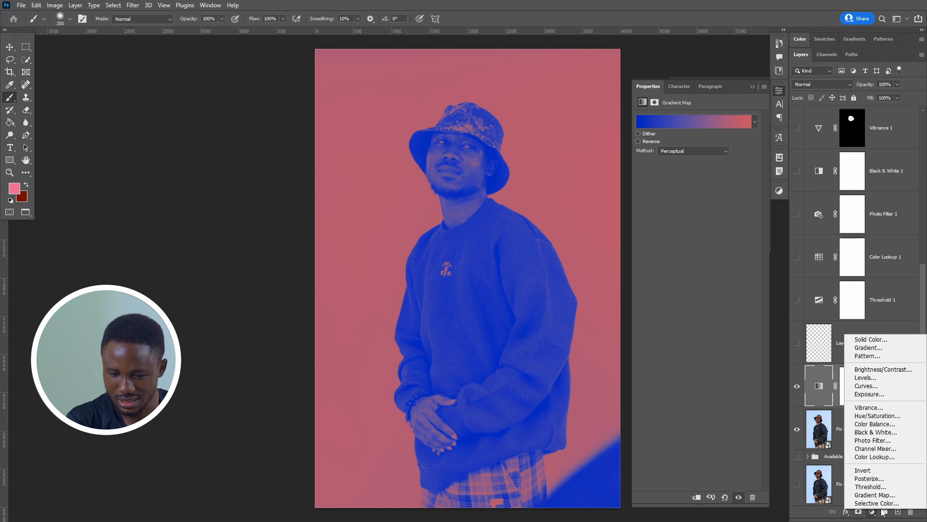
{"action": "left_click", "coordinate": [882, 512]}
{"action": "left_click", "coordinate": [797, 386]}
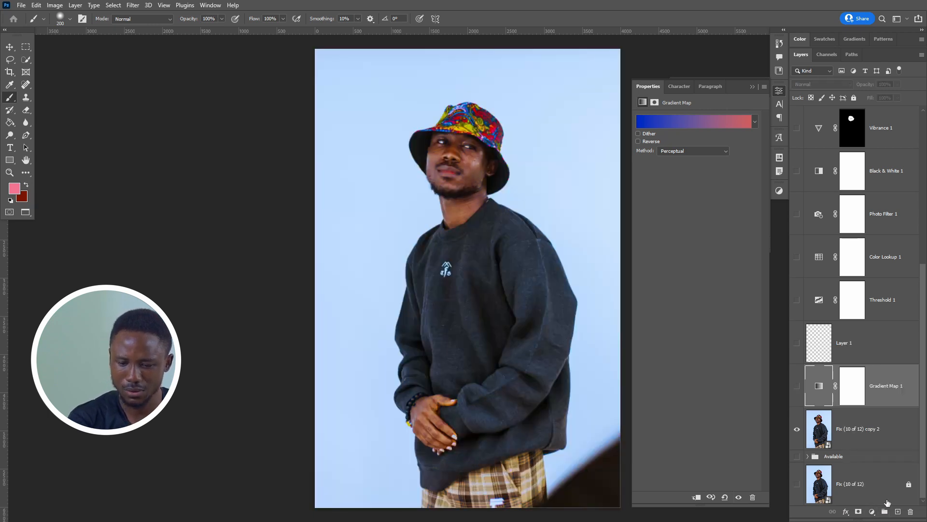
{"action": "left_click", "coordinate": [871, 511]}
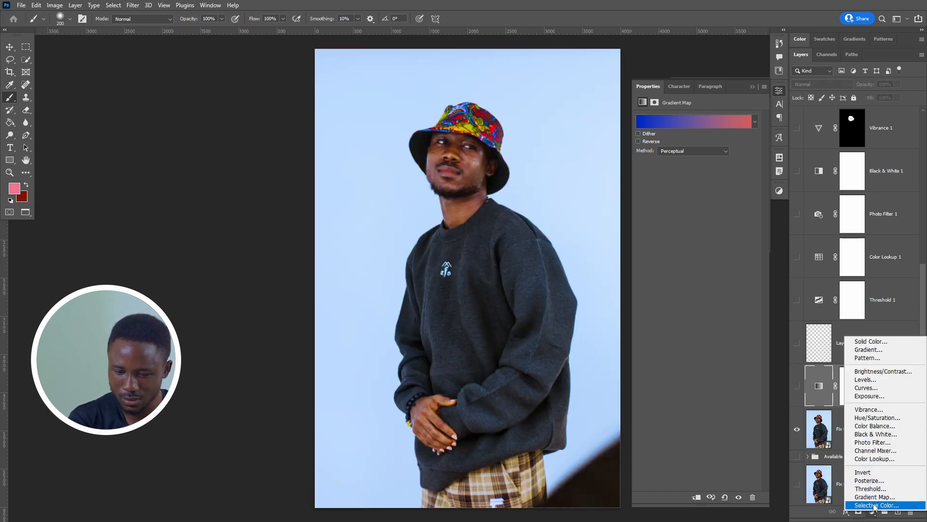
{"action": "left_click", "coordinate": [876, 505]}
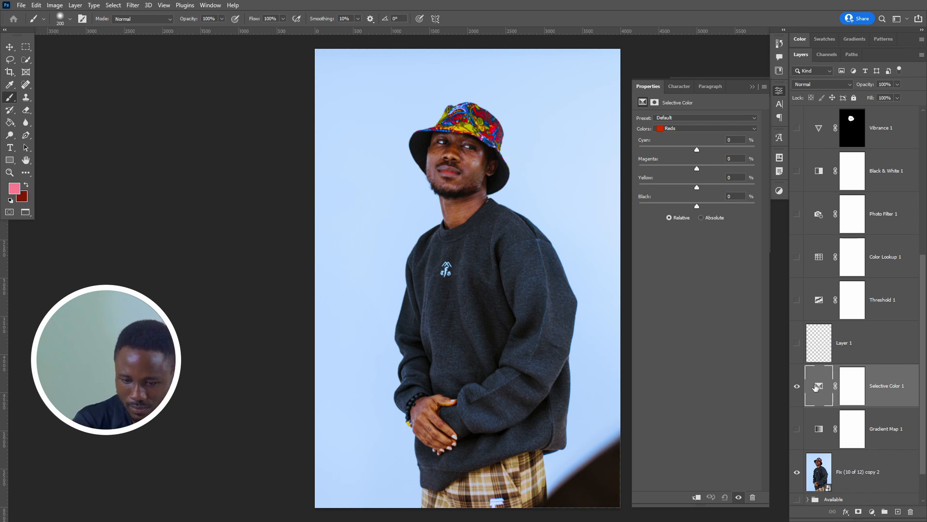
Step: Try Cyan +13% and Magenta +24% on the Reds of Selective Color 1, and undo both changes
{"action": "left_click_drag", "start_coordinate": [696, 150], "coordinate": [684, 149]}
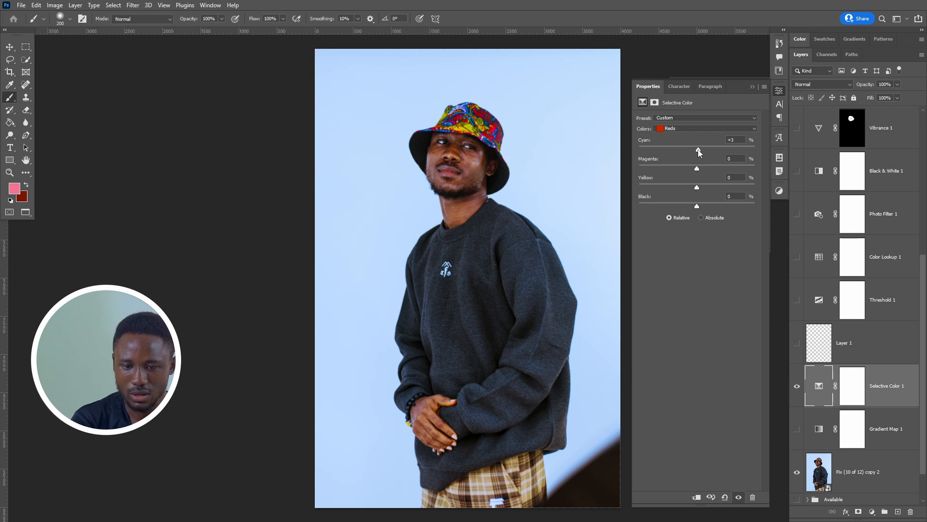
{"action": "mouse_move", "coordinate": [681, 150]}
{"action": "left_mouse_down"}
{"action": "mouse_move", "coordinate": [674, 149]}
{"action": "mouse_move", "coordinate": [692, 148]}
{"action": "mouse_move", "coordinate": [683, 147]}
{"action": "left_mouse_up"}
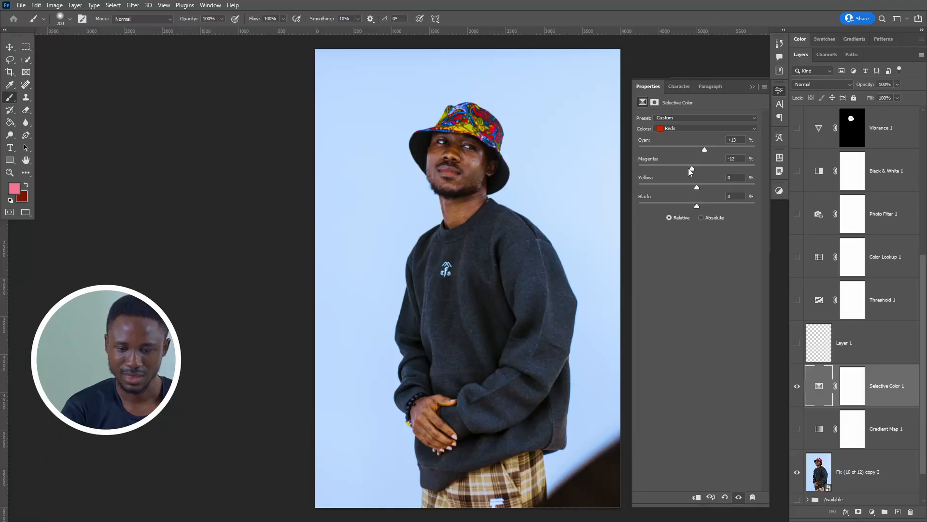
{"action": "left_click_drag", "start_coordinate": [677, 170], "coordinate": [711, 171]}
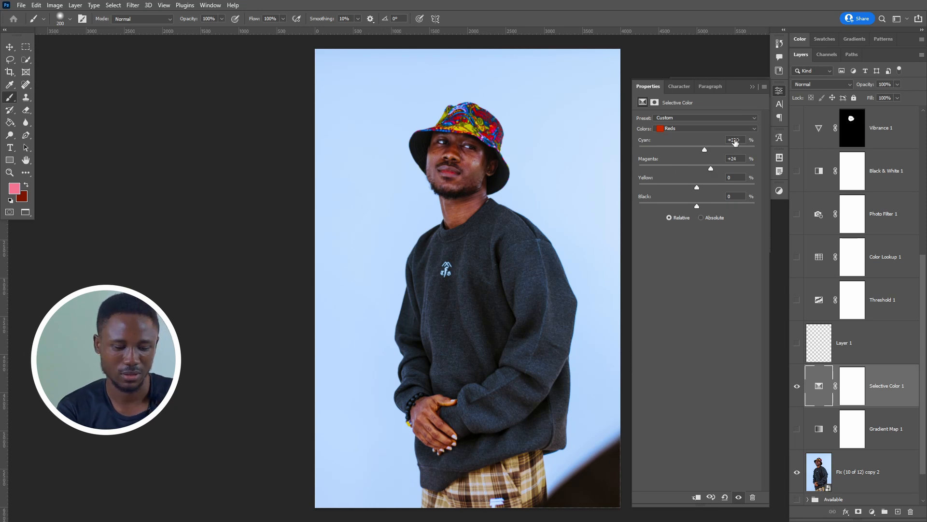
{"action": "key", "text": "ctrl+z"}
{"action": "key", "text": "ctrl+z"}
Step: Hide Selective Color 1 and add a linear pink-to-transparent Gradient fill layer directly above it
{"action": "left_click", "coordinate": [797, 386]}
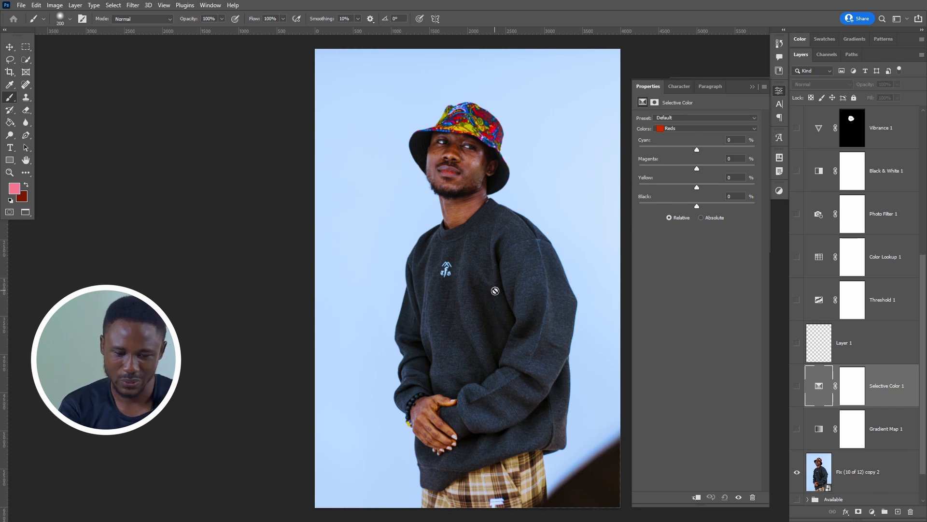
{"action": "key", "text": "v"}
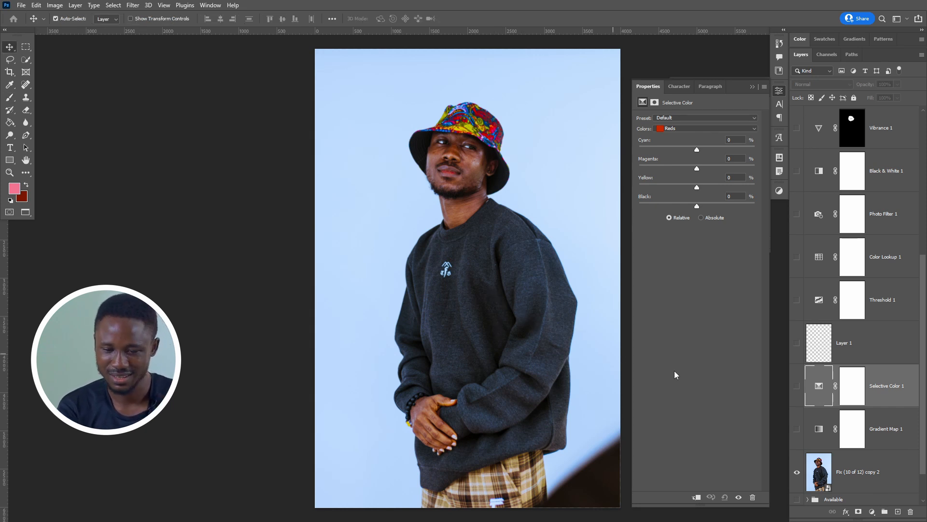
{"action": "left_click", "coordinate": [872, 512]}
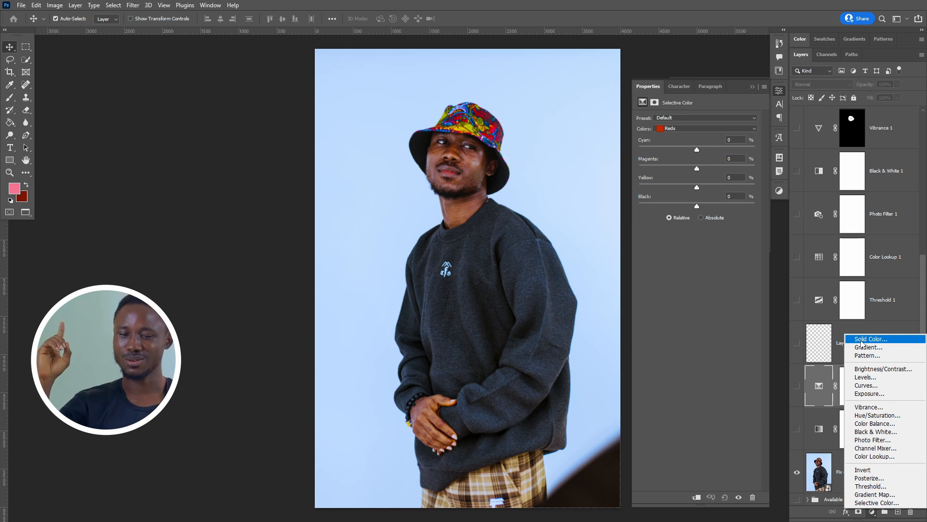
{"action": "left_click", "coordinate": [872, 352]}
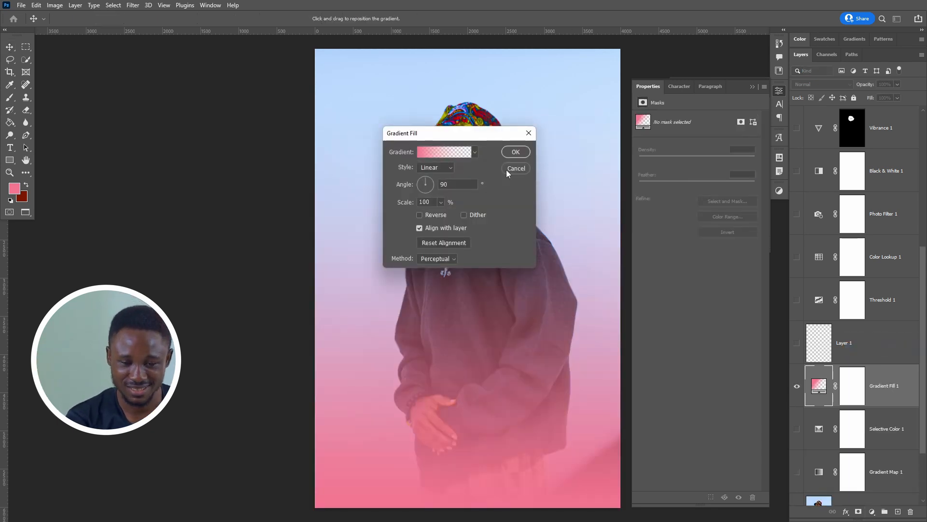
{"action": "left_click", "coordinate": [443, 151]}
{"action": "left_click_drag", "start_coordinate": [457, 99], "coordinate": [720, 175]}
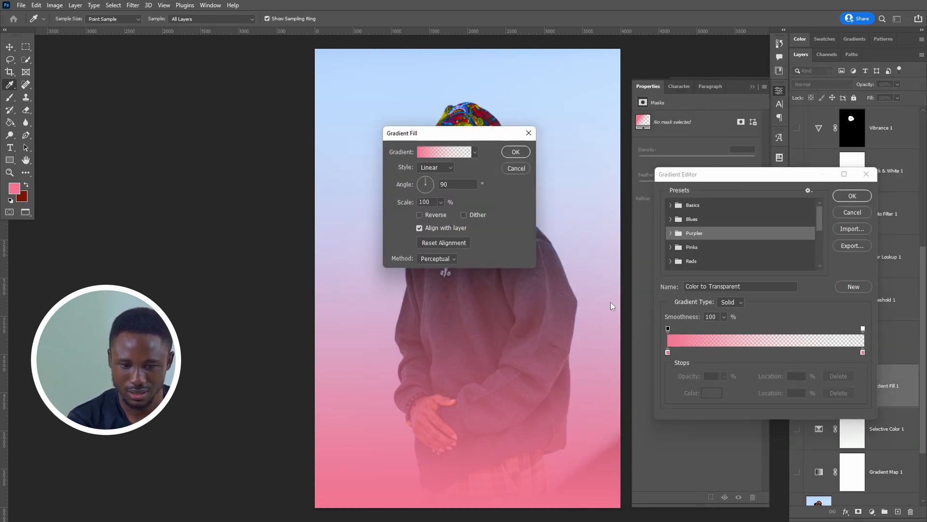
{"action": "left_click", "coordinate": [853, 209]}
Step: Try rotating the gradient fill to other angles with the photo in view, and return its angle to 90°
{"action": "left_click_drag", "start_coordinate": [477, 133], "coordinate": [762, 118]}
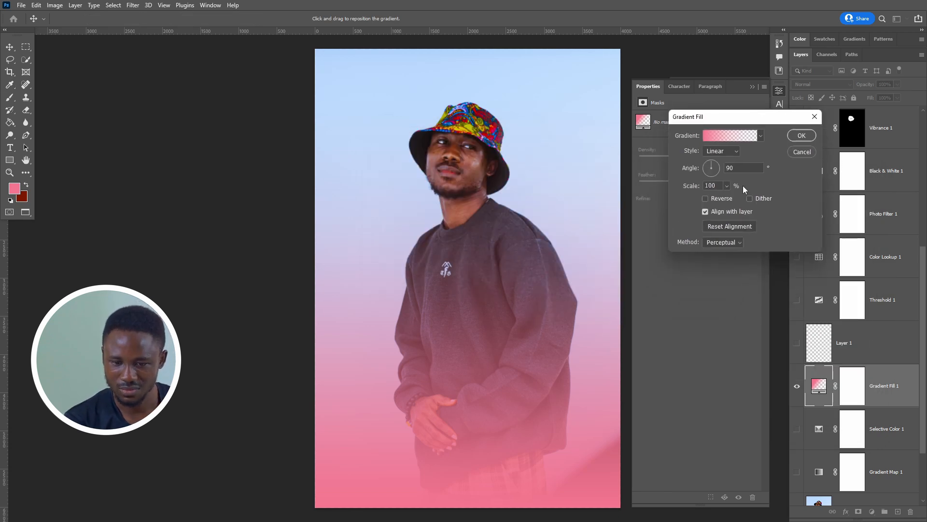
{"action": "mouse_move", "coordinate": [719, 169]}
{"action": "left_mouse_down"}
{"action": "mouse_move", "coordinate": [701, 176]}
{"action": "mouse_move", "coordinate": [708, 174]}
{"action": "left_mouse_up"}
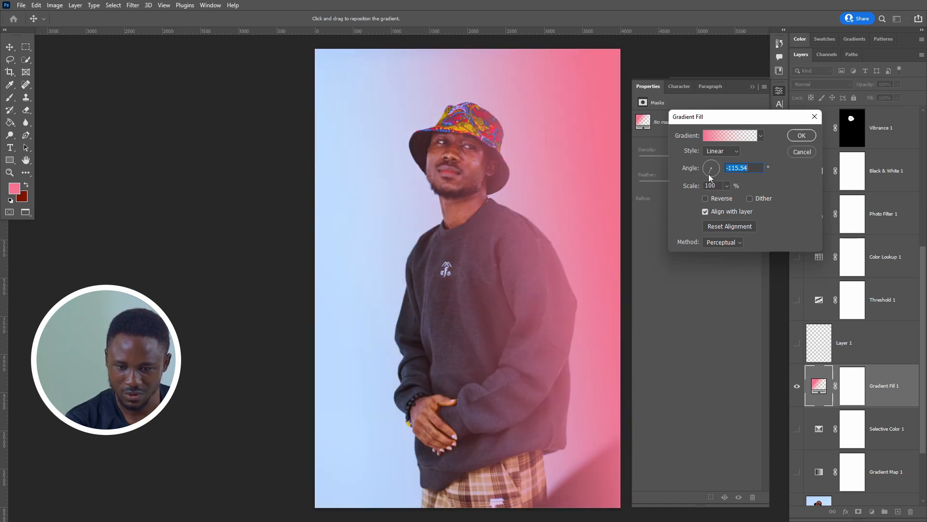
{"action": "type", "text": "90"}
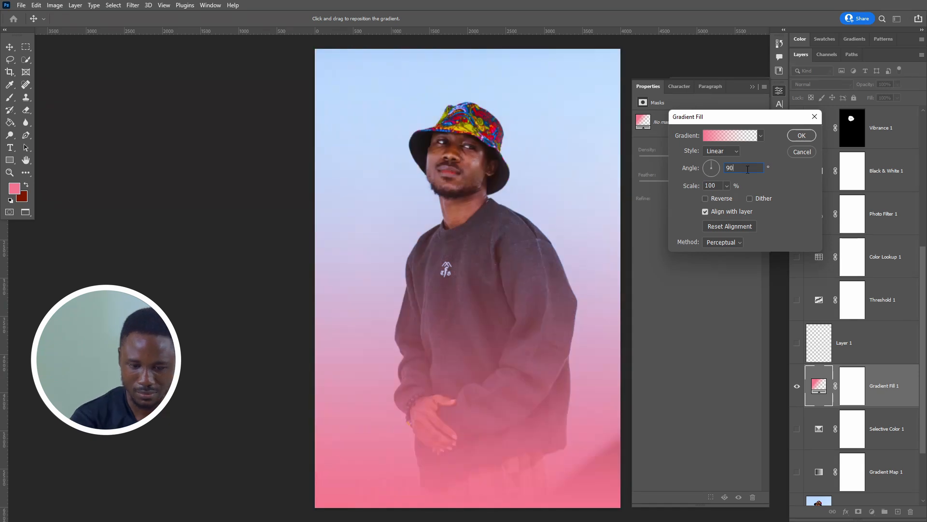
Step: Enable dithering for the gradient fill and try the Linear and Classic methods before returning it to Perceptual
{"action": "left_click", "coordinate": [722, 197]}
{"action": "left_click", "coordinate": [722, 198]}
{"action": "left_click", "coordinate": [749, 199]}
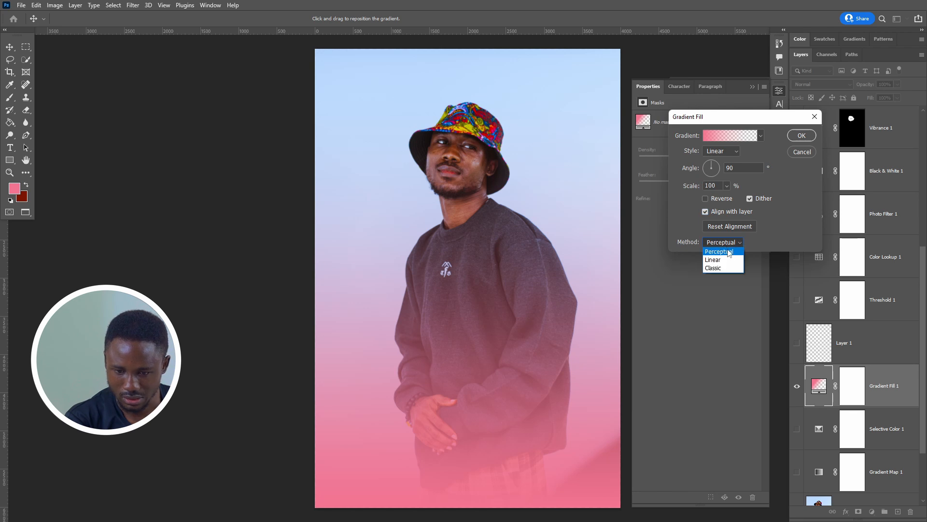
{"action": "left_click", "coordinate": [728, 260]}
{"action": "left_click", "coordinate": [728, 246]}
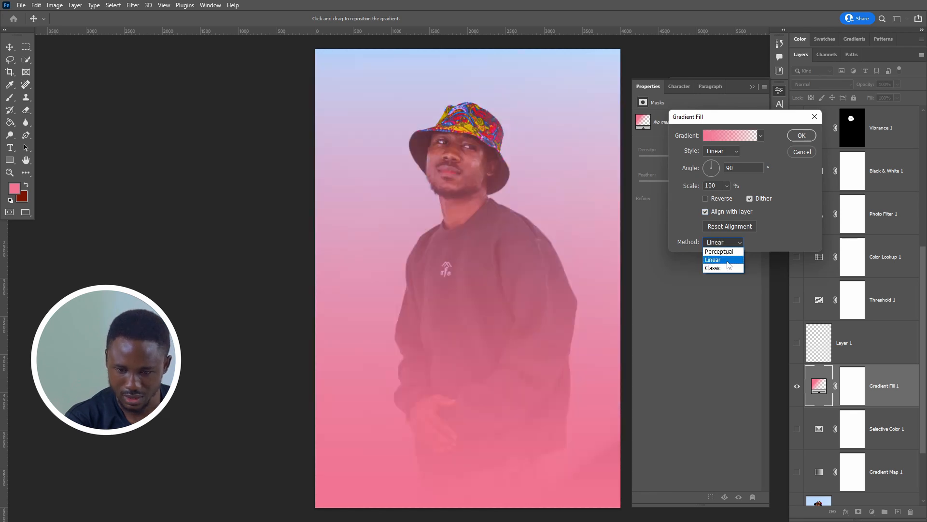
{"action": "left_click", "coordinate": [728, 270]}
{"action": "left_click", "coordinate": [728, 245]}
{"action": "left_click", "coordinate": [729, 250]}
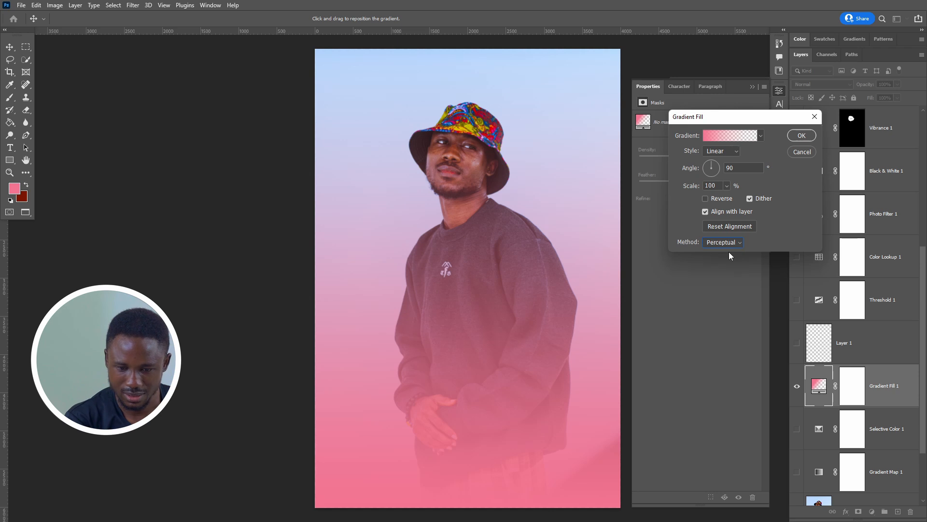
Step: Change the gradient's starting color stop to dark gray #27262b sampled from the photo and apply the fill
{"action": "left_click", "coordinate": [732, 135]}
{"action": "double_click", "coordinate": [668, 352]}
{"action": "left_click", "coordinate": [760, 316]}
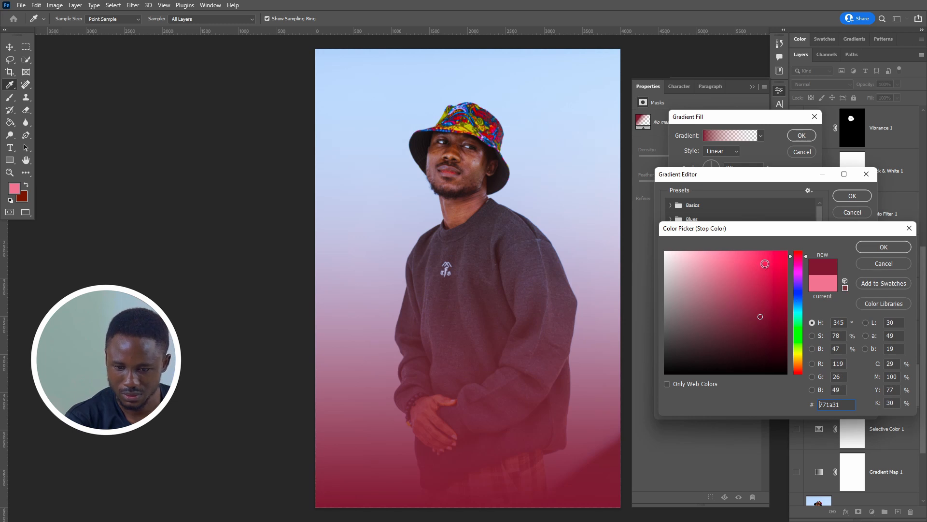
{"action": "left_click", "coordinate": [491, 120]}
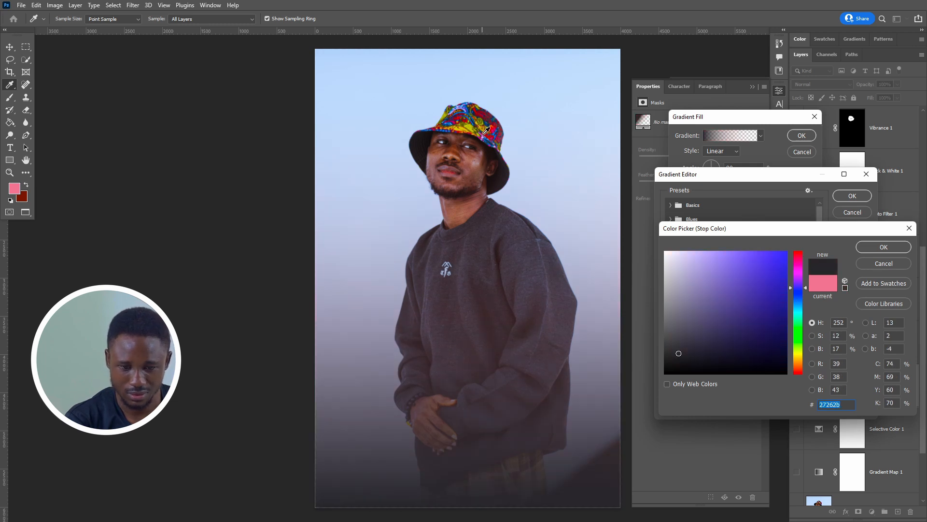
{"action": "left_click", "coordinate": [883, 247]}
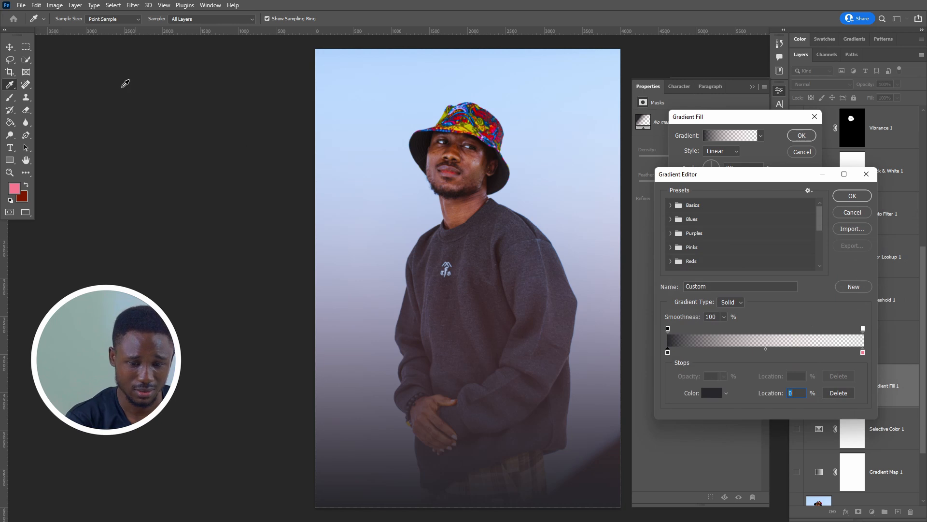
{"action": "left_click", "coordinate": [864, 200]}
{"action": "left_click", "coordinate": [20, 6]}
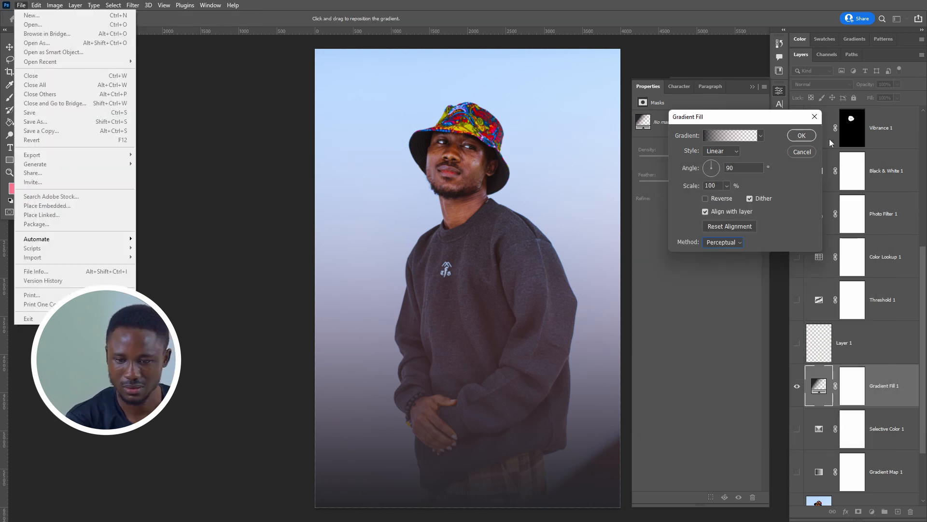
{"action": "left_click", "coordinate": [802, 135]}
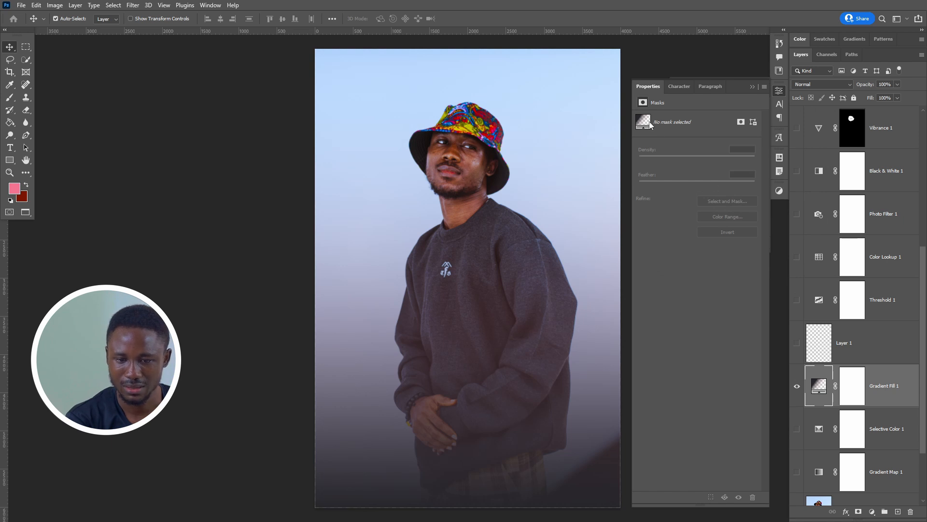
Step: Reopen Gradient Fill 1 and change its end color stop to blue #027efa sampled from the hat
{"action": "double_click", "coordinate": [822, 392]}
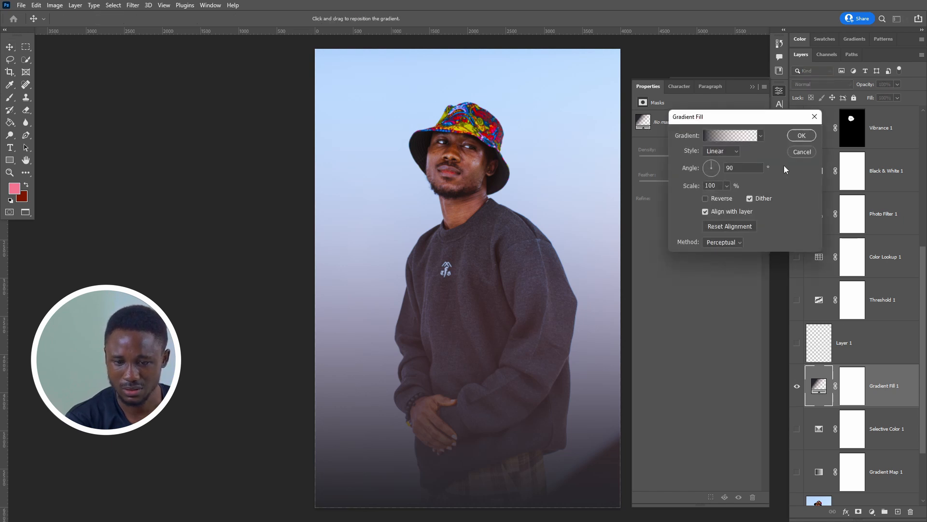
{"action": "left_click", "coordinate": [731, 136]}
{"action": "double_click", "coordinate": [862, 353]}
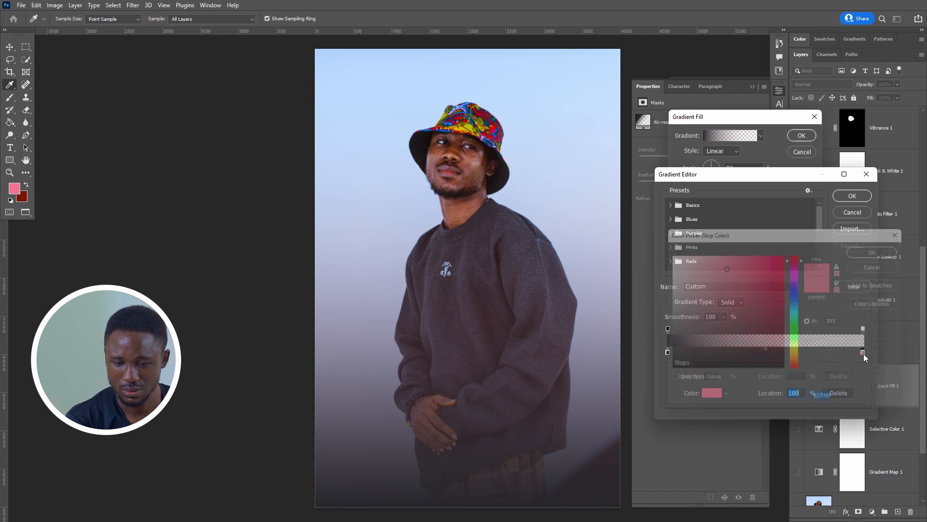
{"action": "mouse_move", "coordinate": [779, 283]}
{"action": "left_mouse_down"}
{"action": "mouse_move", "coordinate": [778, 272]}
{"action": "mouse_move", "coordinate": [760, 290]}
{"action": "mouse_move", "coordinate": [786, 299]}
{"action": "mouse_move", "coordinate": [768, 280]}
{"action": "mouse_move", "coordinate": [800, 243]}
{"action": "left_mouse_up"}
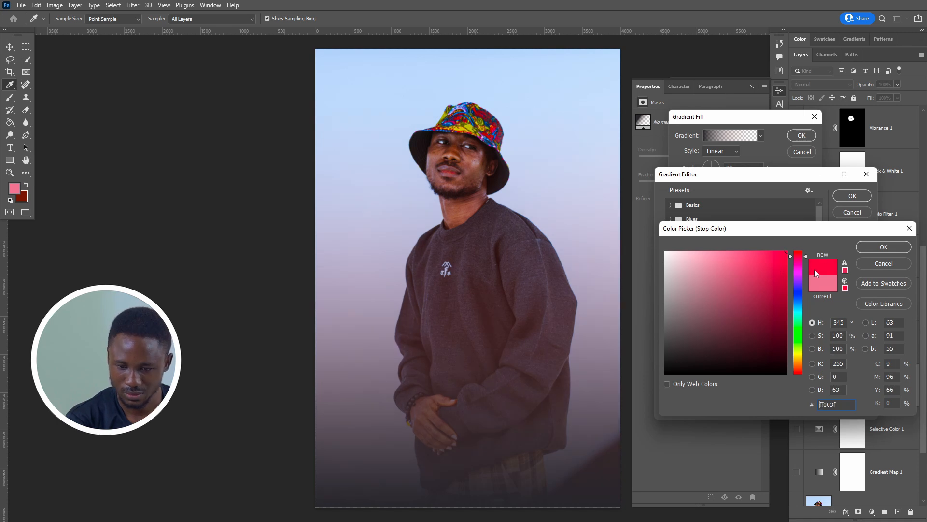
{"action": "left_click", "coordinate": [470, 106]}
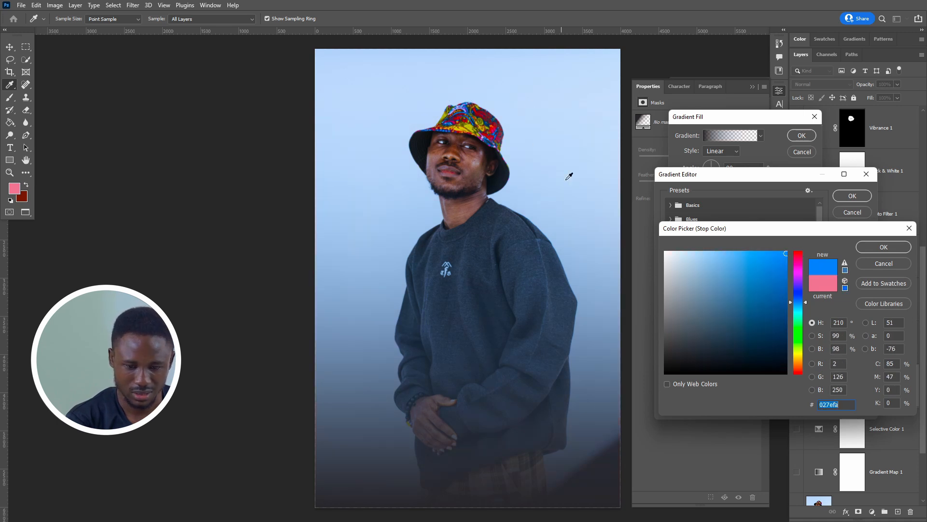
{"action": "left_click", "coordinate": [866, 247]}
{"action": "left_click", "coordinate": [853, 195]}
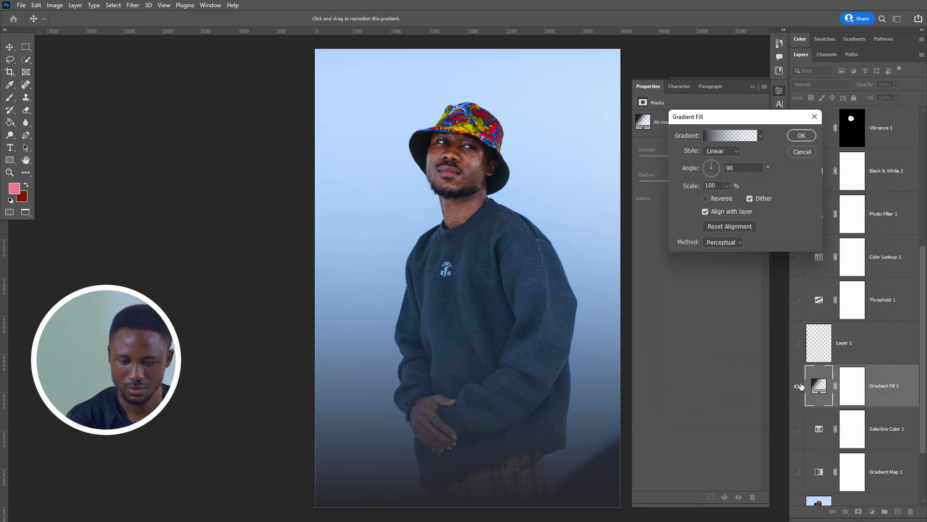
{"action": "left_click", "coordinate": [800, 137]}
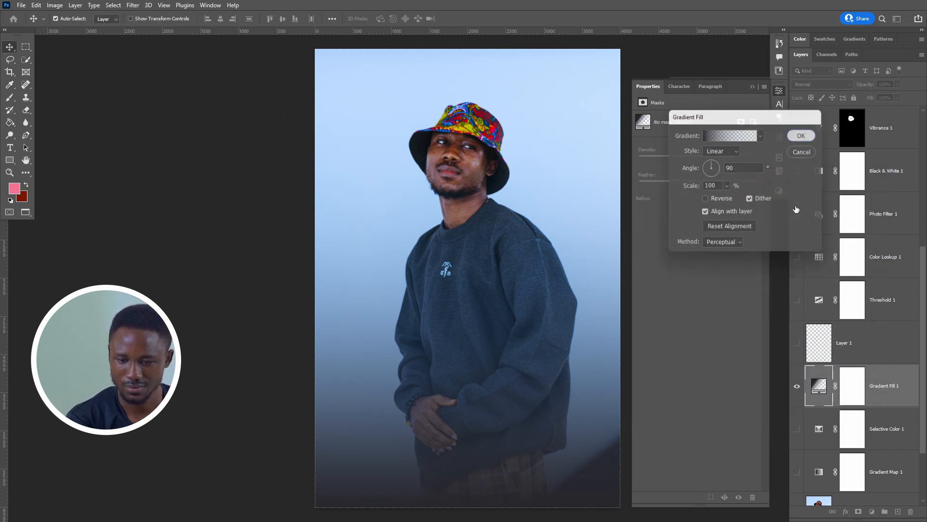
Step: Compare the photo with and without Gradient Fill 1, leaving the layer visible
{"action": "left_click", "coordinate": [796, 386]}
{"action": "left_click", "coordinate": [796, 388]}
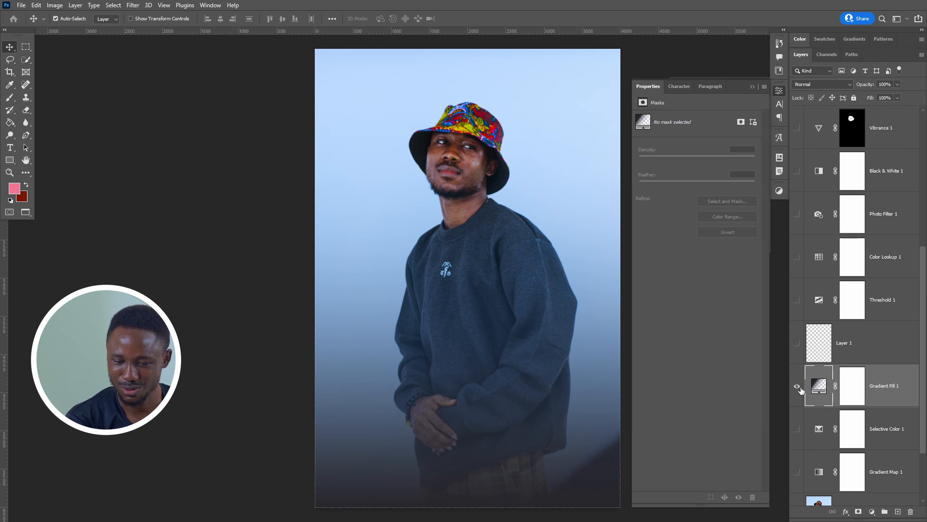
{"action": "left_click", "coordinate": [798, 389]}
{"action": "left_click", "coordinate": [798, 389]}
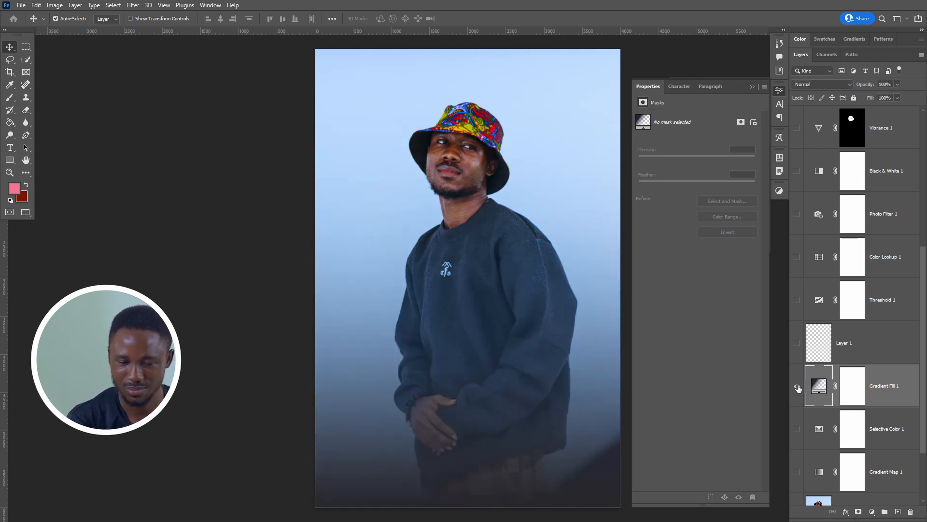
{"action": "left_click", "coordinate": [798, 389]}
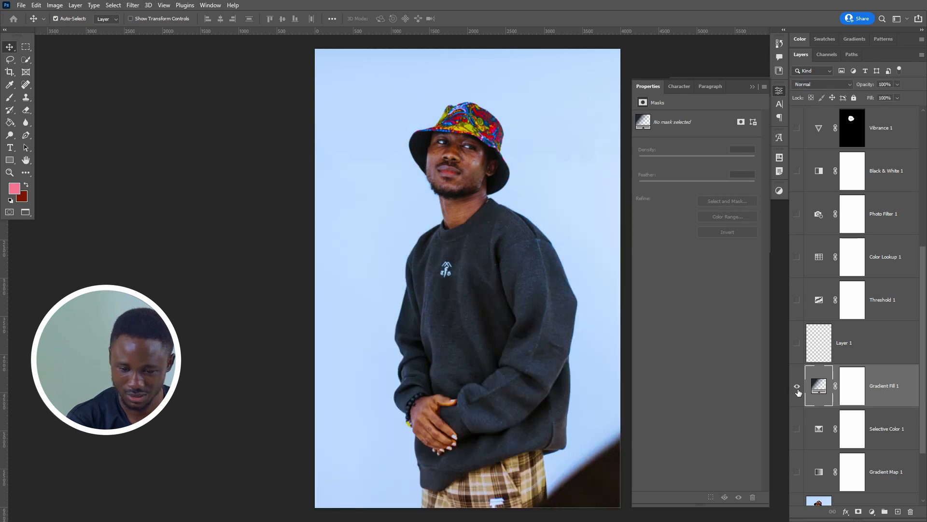
{"action": "left_click", "coordinate": [798, 390]}
Step: Export the image as a PNG named Gradient into the Exhibit B folder
{"action": "left_click", "coordinate": [21, 5]}
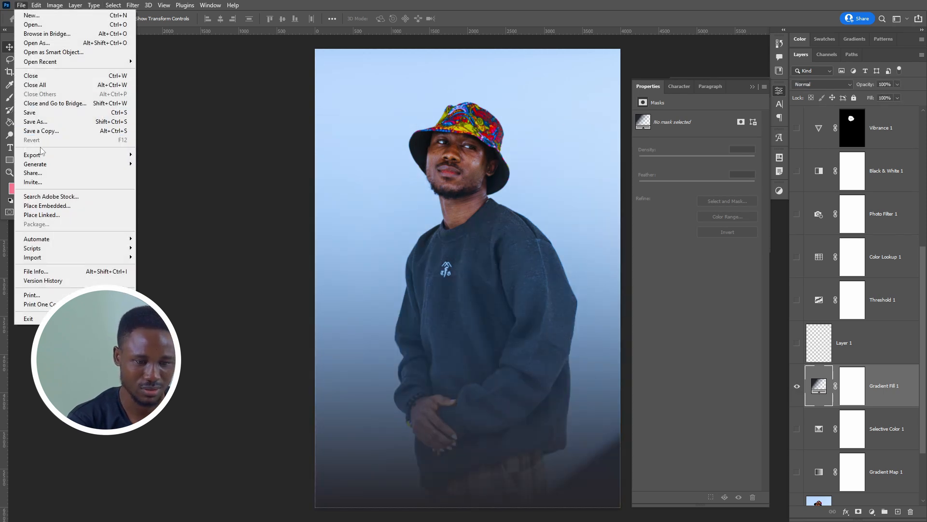
{"action": "mouse_move", "coordinate": [48, 155]}
{"action": "left_click", "coordinate": [152, 155]}
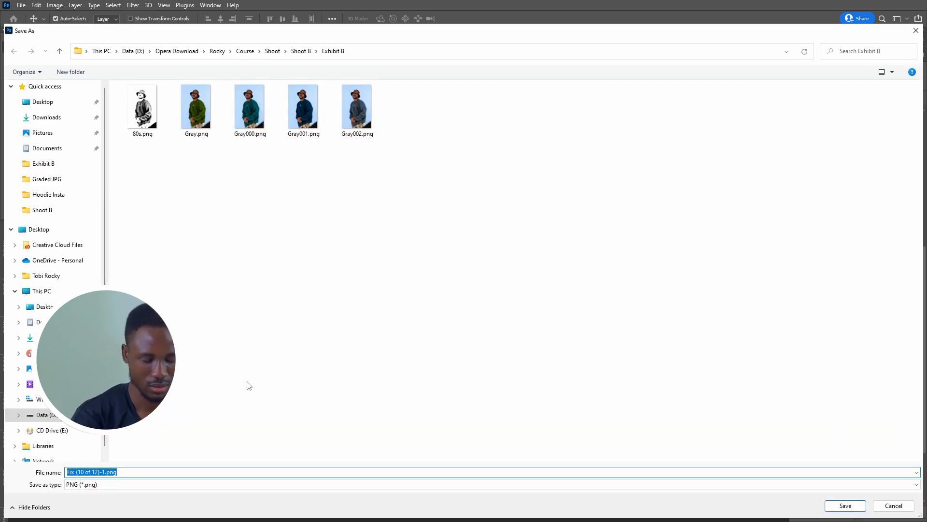
{"action": "type", "text": "Gradient"}
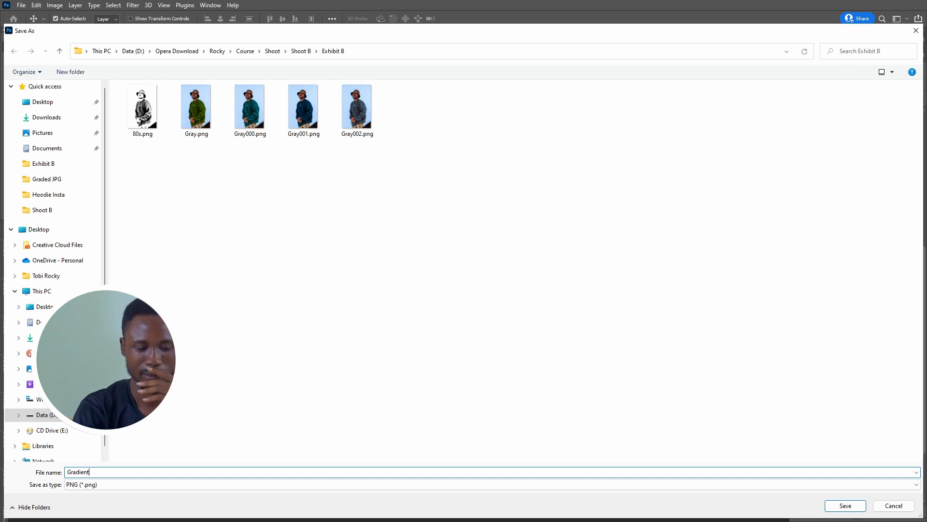
{"action": "key", "text": "Return"}
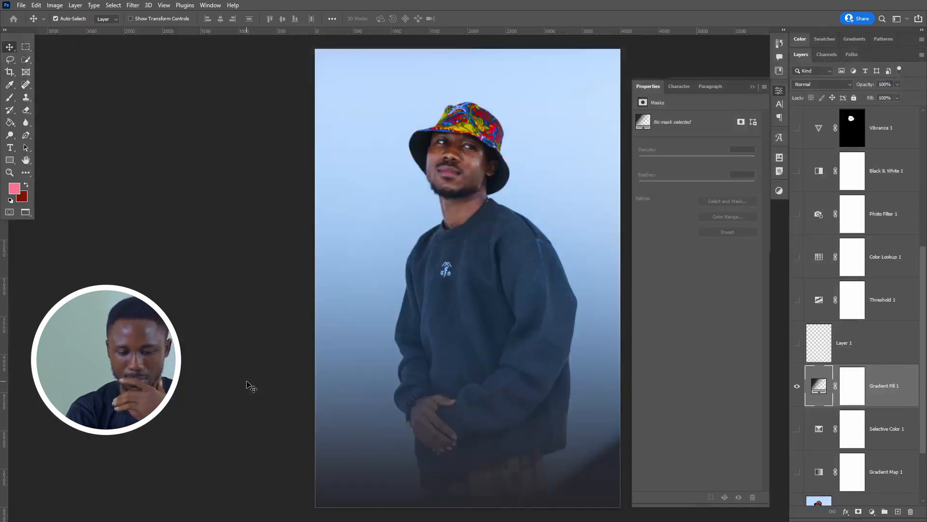
Step: Hide Gradient Fill 1 and add a Pattern fill layer using the yellow pattern from the Trees group
{"action": "left_click", "coordinate": [797, 386]}
{"action": "left_click", "coordinate": [872, 510]}
{"action": "left_click", "coordinate": [866, 355]}
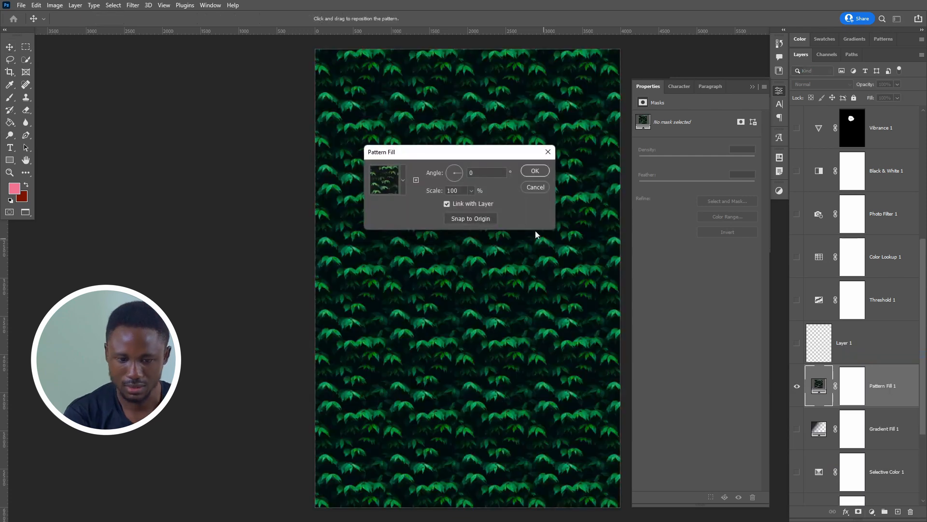
{"action": "left_click_drag", "start_coordinate": [454, 176], "coordinate": [455, 174]}
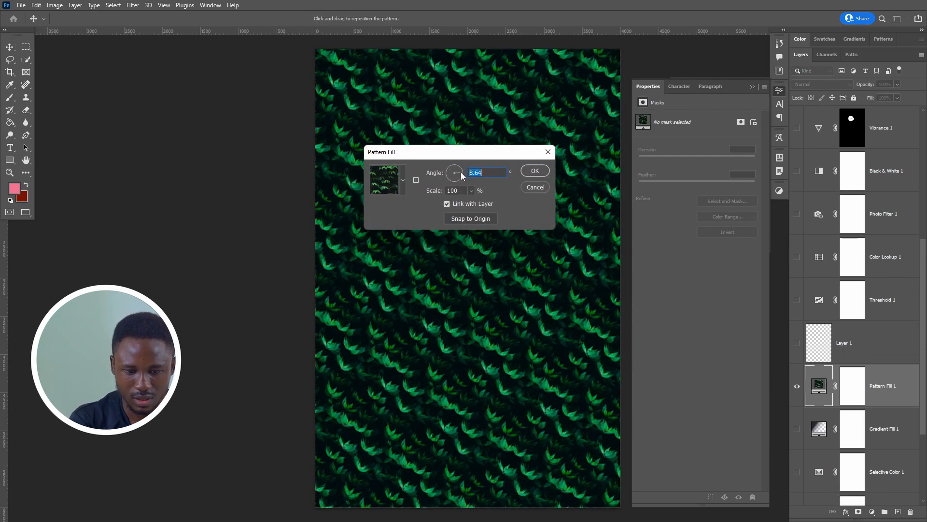
{"action": "left_click", "coordinate": [402, 182]}
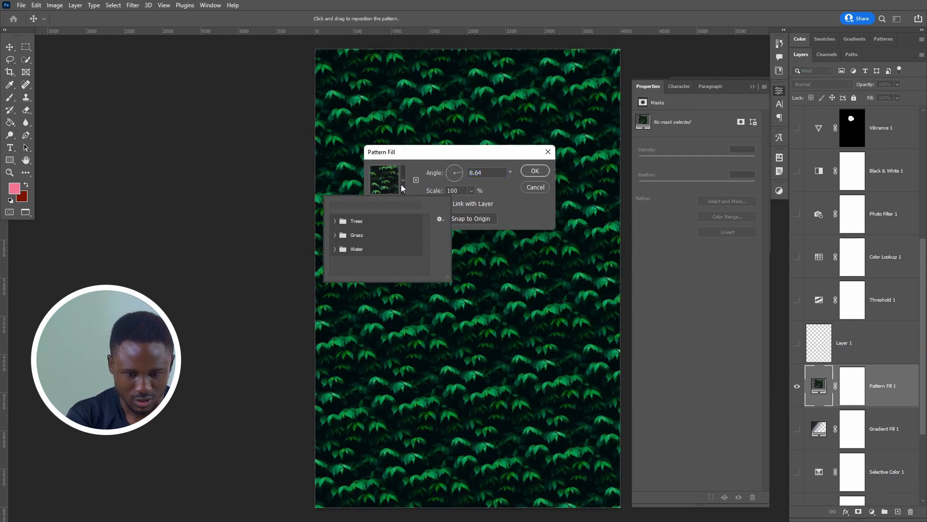
{"action": "left_click", "coordinate": [362, 236]}
{"action": "left_click", "coordinate": [378, 235]}
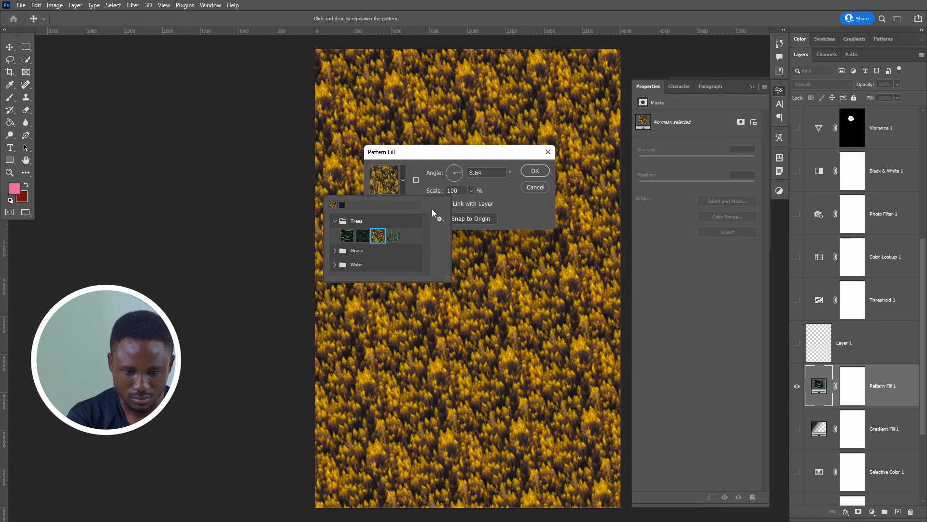
Step: Try different rotations for the tree pattern, set its angle to 13.5°, and apply the fill
{"action": "left_click", "coordinate": [494, 190]}
{"action": "left_click", "coordinate": [451, 177]}
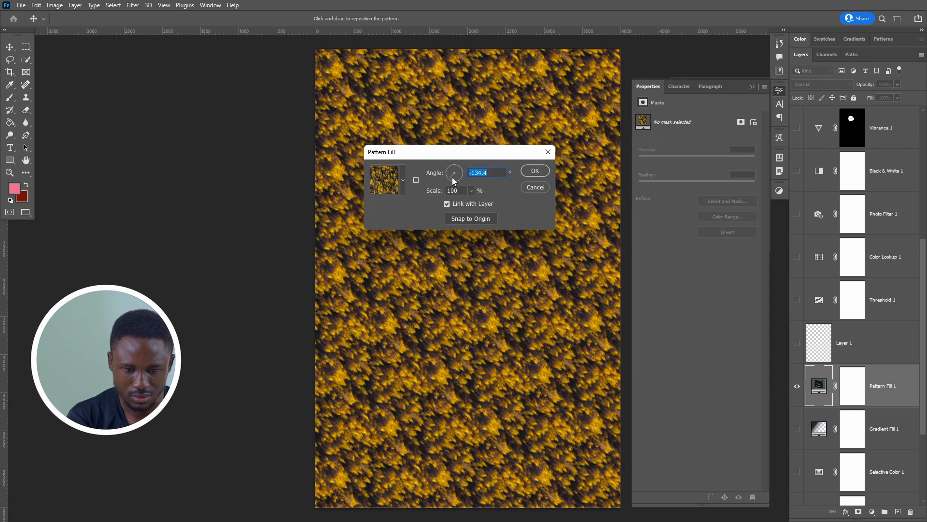
{"action": "left_click", "coordinate": [459, 174]}
{"action": "type", "text": "84"}
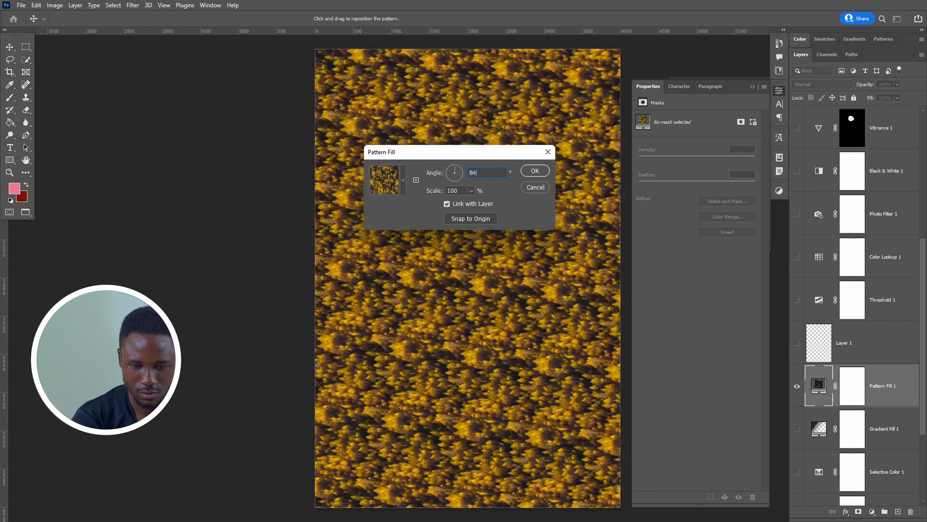
{"action": "left_click", "coordinate": [457, 173]}
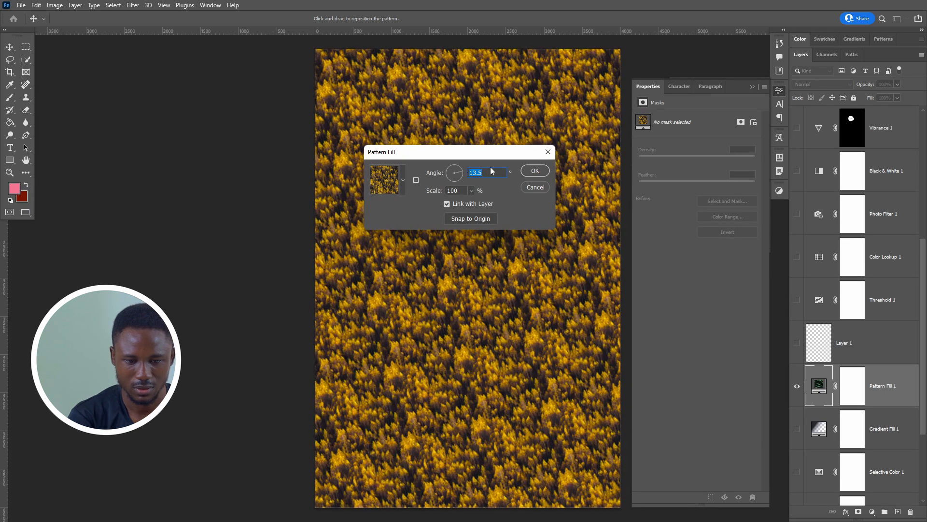
{"action": "left_click", "coordinate": [535, 171]}
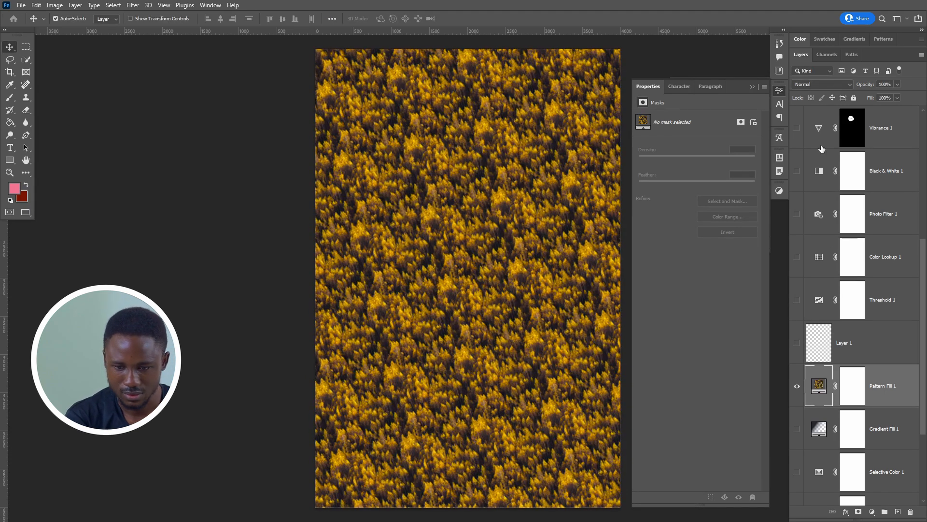
Step: Set Pattern Fill 1 to Darken blending at 19% opacity and hide the layer
{"action": "left_click", "coordinate": [821, 84]}
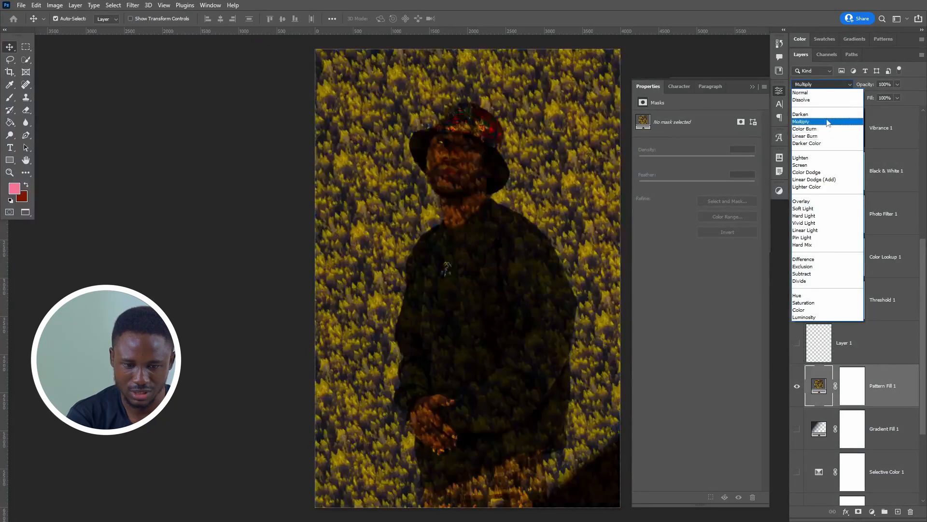
{"action": "left_click", "coordinate": [827, 117]}
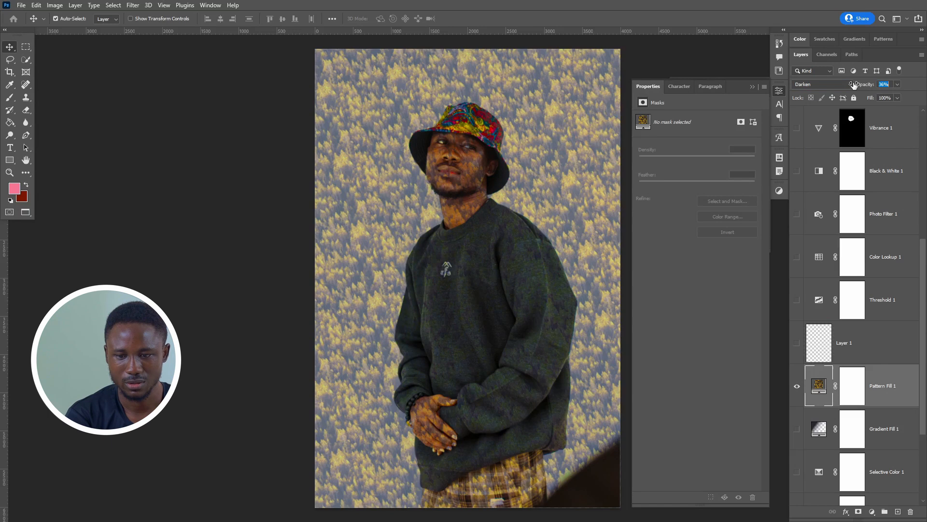
{"action": "left_click_drag", "start_coordinate": [853, 85], "coordinate": [865, 88]}
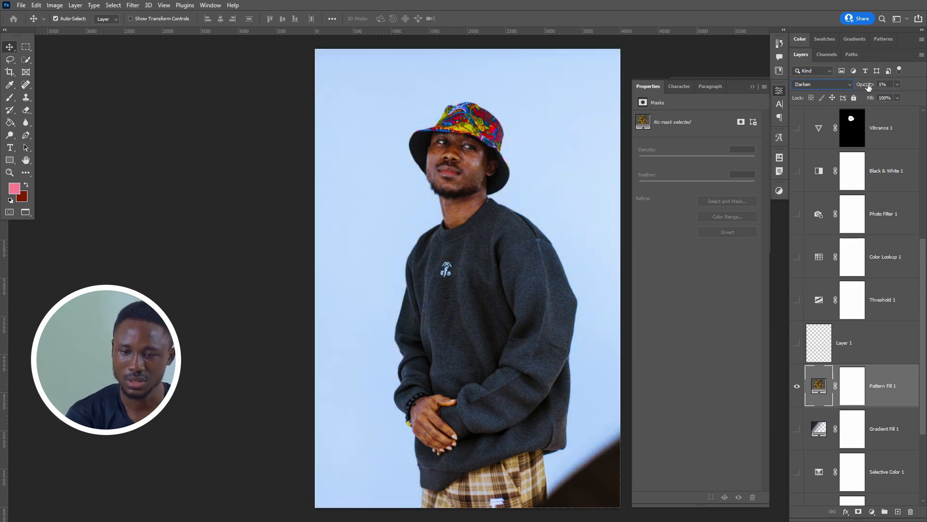
{"action": "left_click_drag", "start_coordinate": [872, 85], "coordinate": [872, 88]}
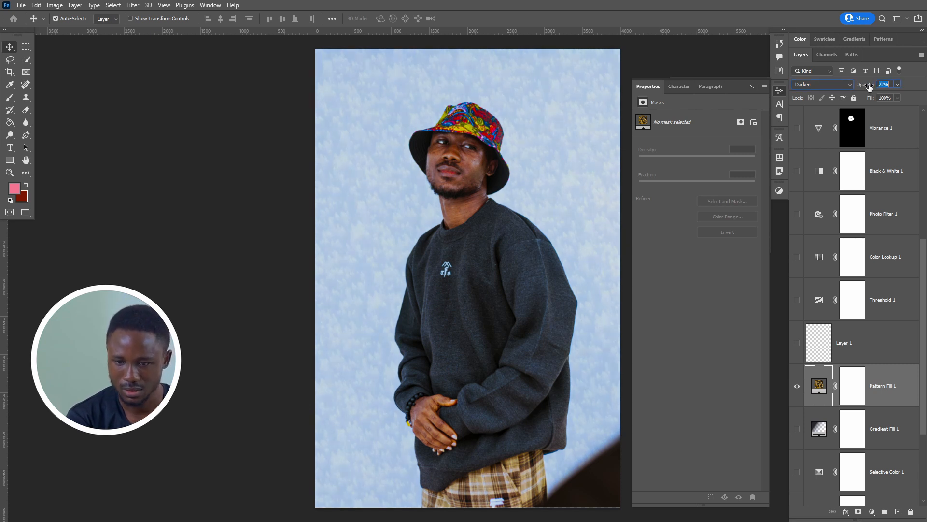
{"action": "left_click_drag", "start_coordinate": [869, 85], "coordinate": [869, 91]}
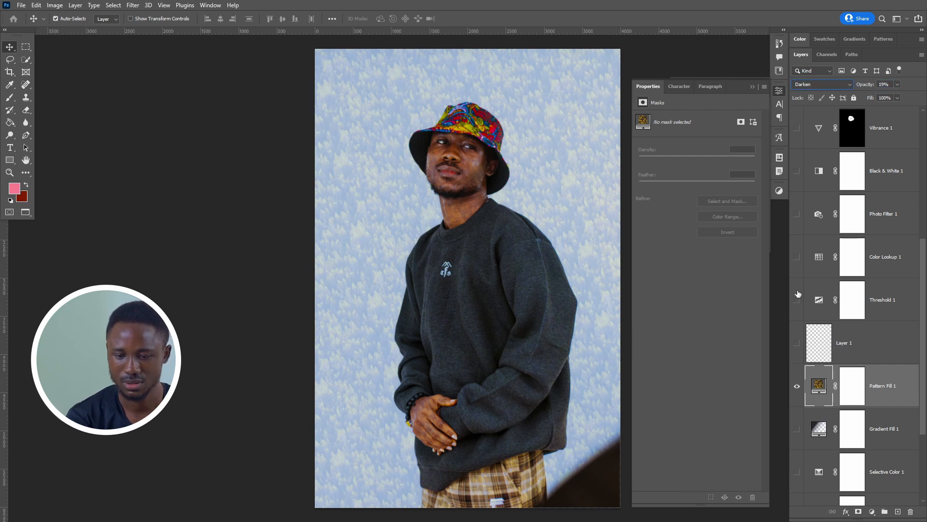
{"action": "left_click", "coordinate": [796, 386]}
{"action": "left_click", "coordinate": [872, 511]}
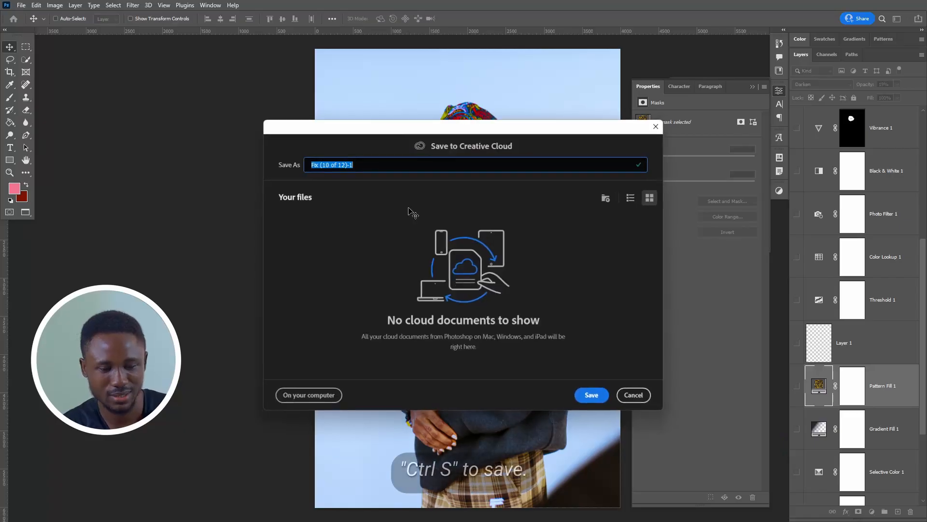
Step: Save the layered document on the computer in Photoshop format, as Exhibit.psd in the Shoot B folder
{"action": "left_click", "coordinate": [311, 395]}
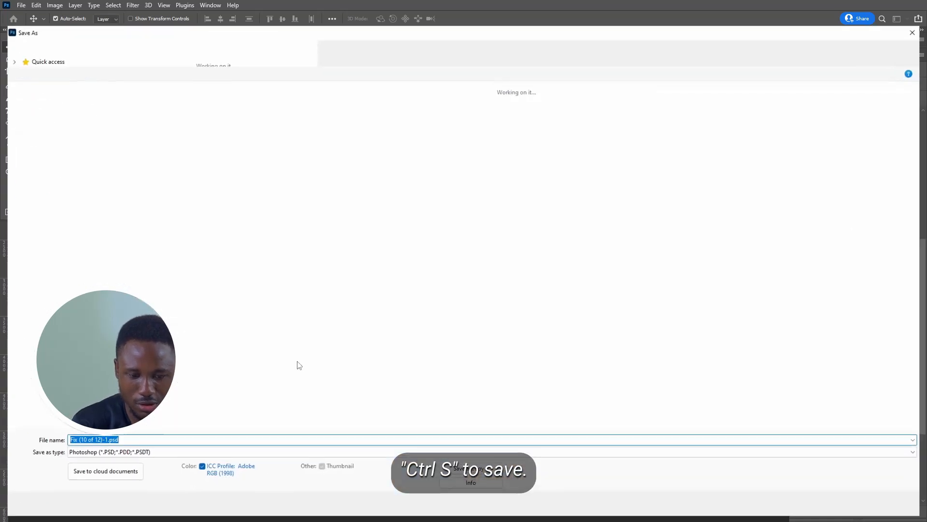
{"action": "left_click", "coordinate": [43, 150]}
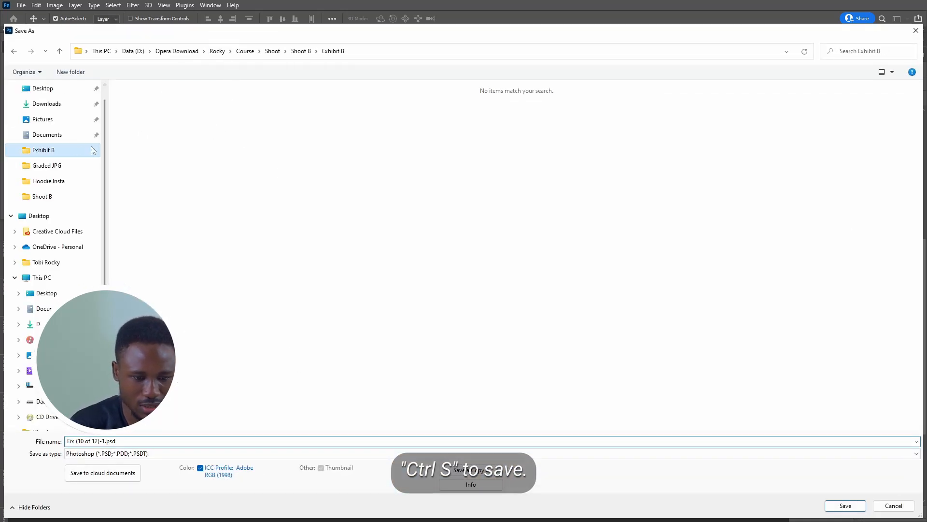
{"action": "left_click", "coordinate": [297, 53]}
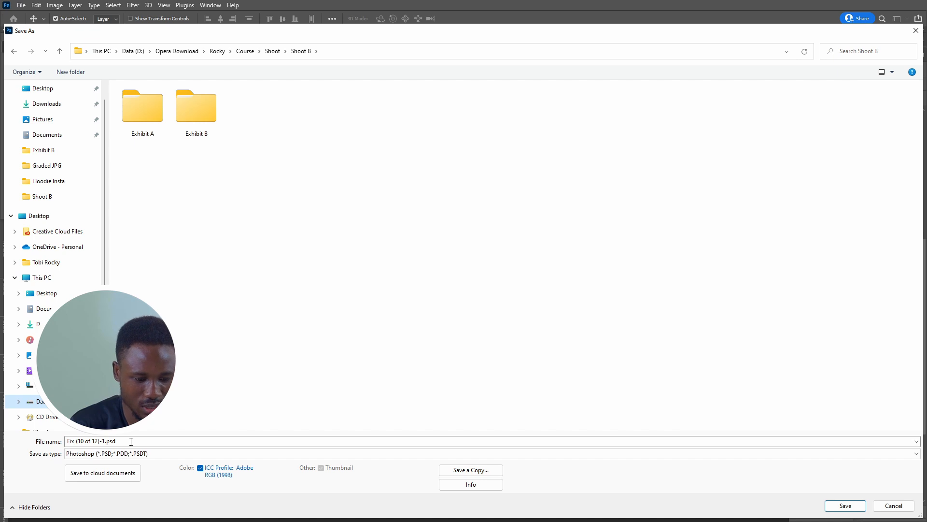
{"action": "left_click", "coordinate": [107, 441]}
{"action": "key", "text": "BackSpace"}
{"action": "left_click", "coordinate": [267, 332]}
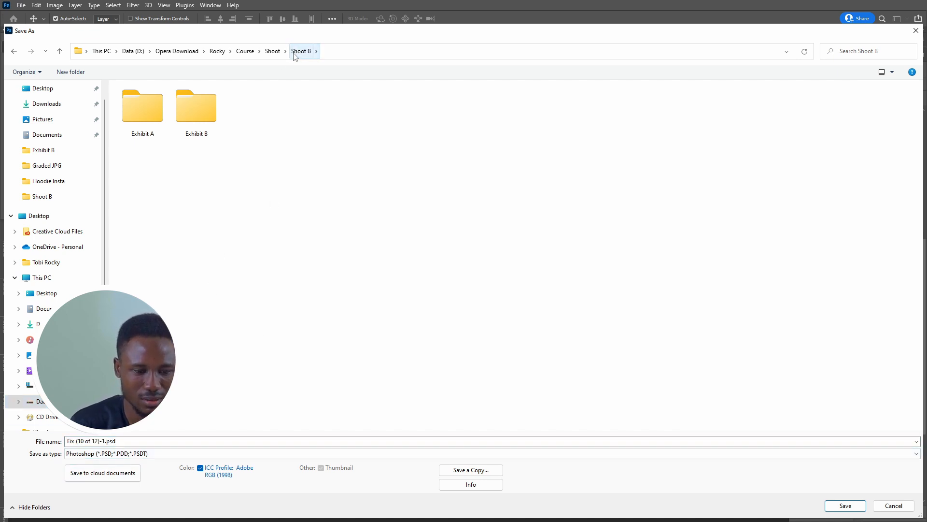
{"action": "left_click", "coordinate": [106, 441]}
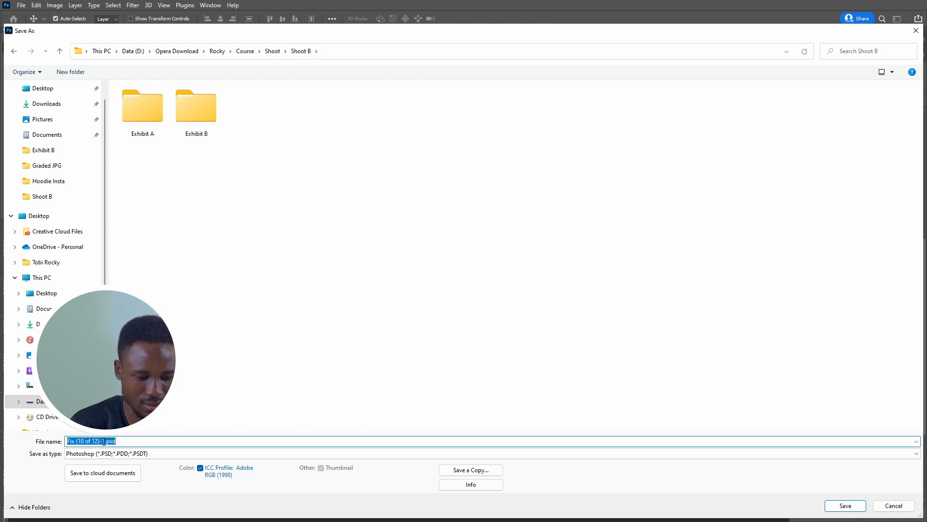
{"action": "left_click_drag", "start_coordinate": [105, 441], "coordinate": [66, 443]}
{"action": "type", "text": "Exhibit"}
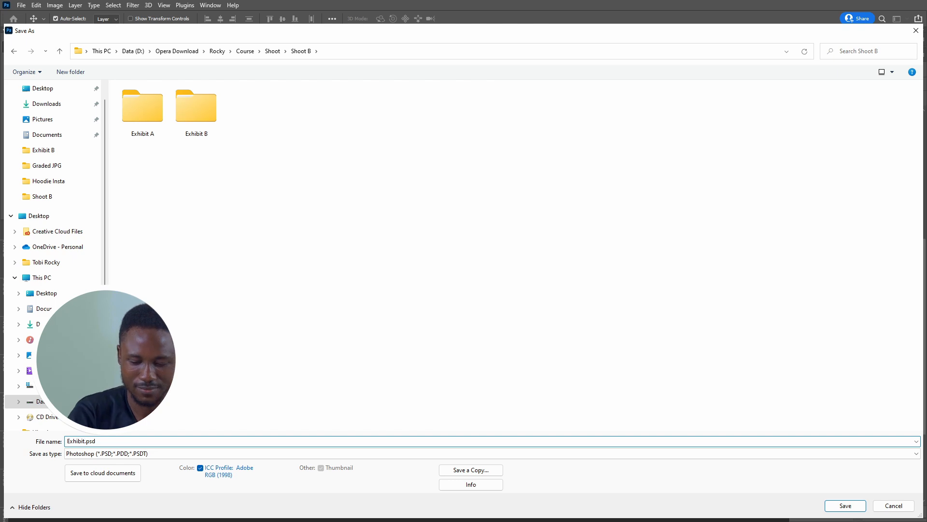
{"action": "key", "text": "Return"}
{"action": "key", "text": "Return"}
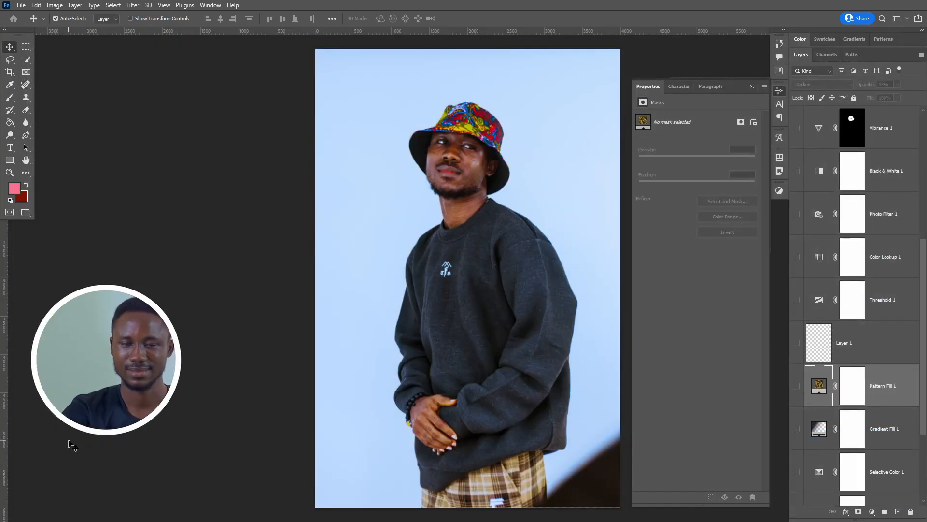